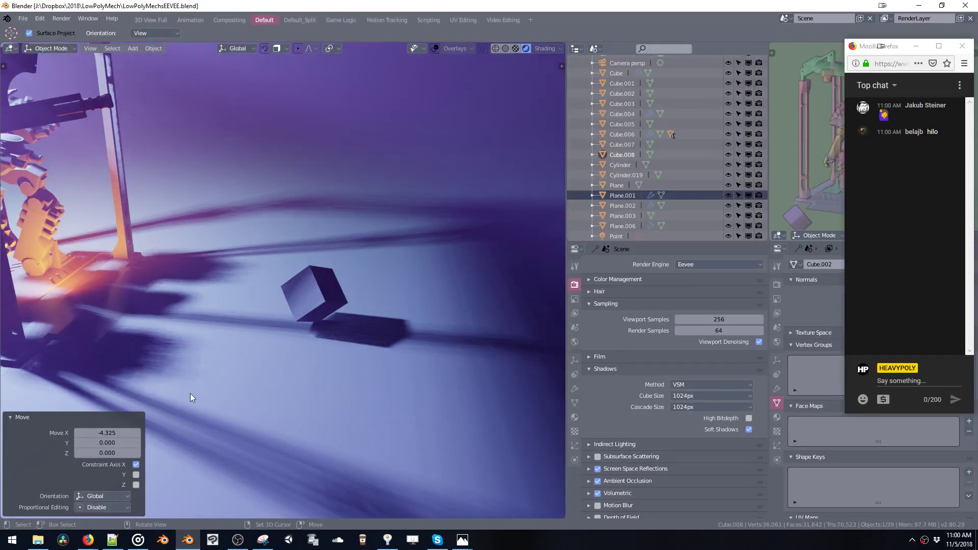
Step: Collapse the Move operator settings and examine the cube's soft shadow on the ground from several angles
key("t")
key("t")
left_click(61, 420)
middle_click_drag(242, 398, 319, 317)
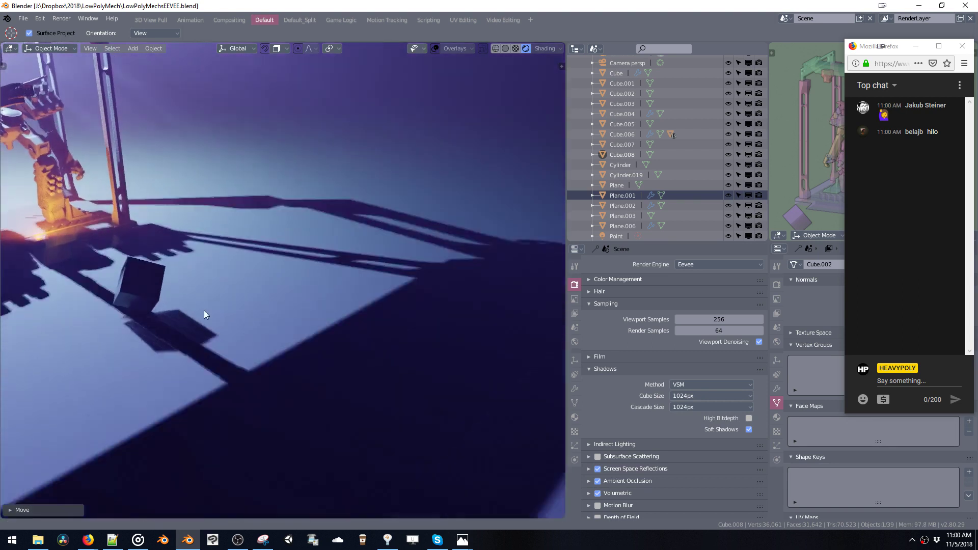
middle_click_drag(204, 310, 317, 335)
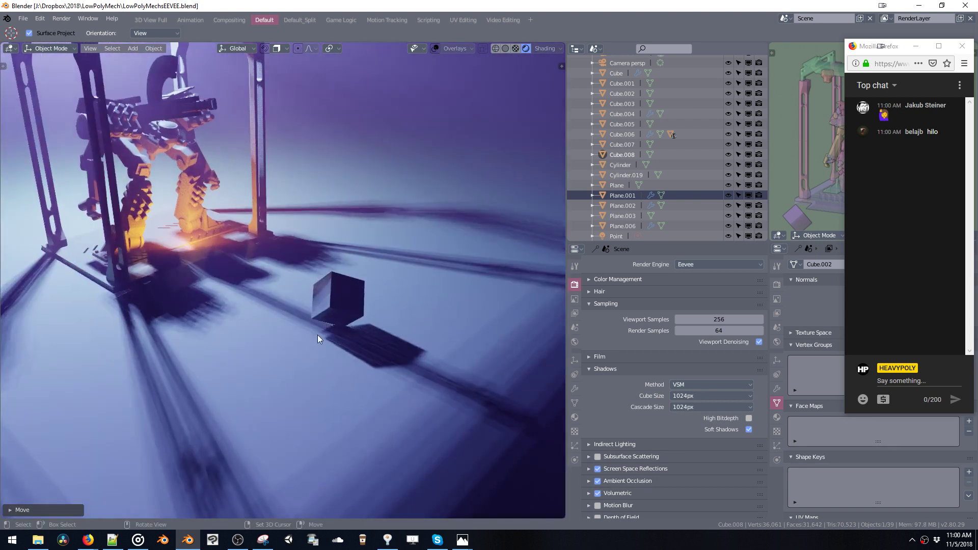
Step: Move the cube along the global X axis to a spot in front of the mech and check its shadow
left_click(338, 307)
key("KP_Decimal")
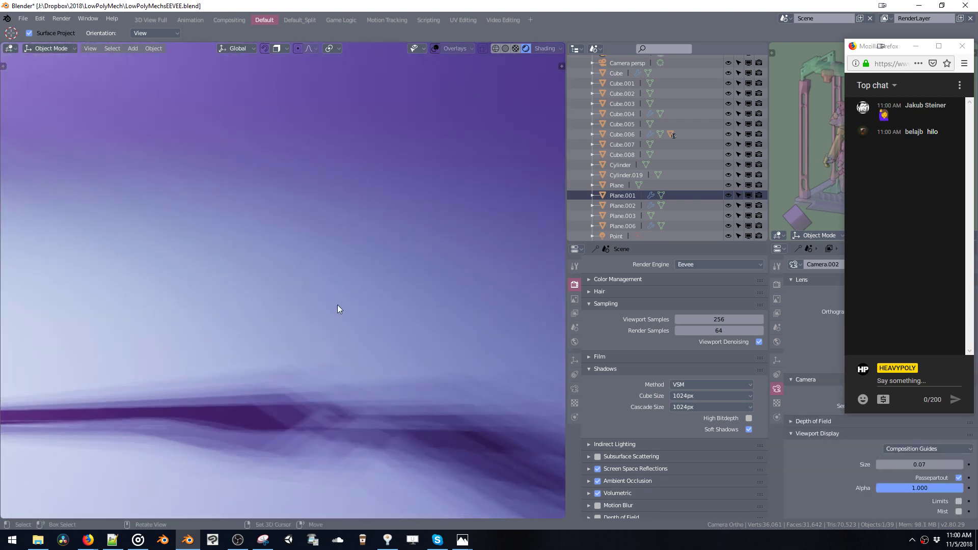
middle_click_drag(337, 305, 129, 360)
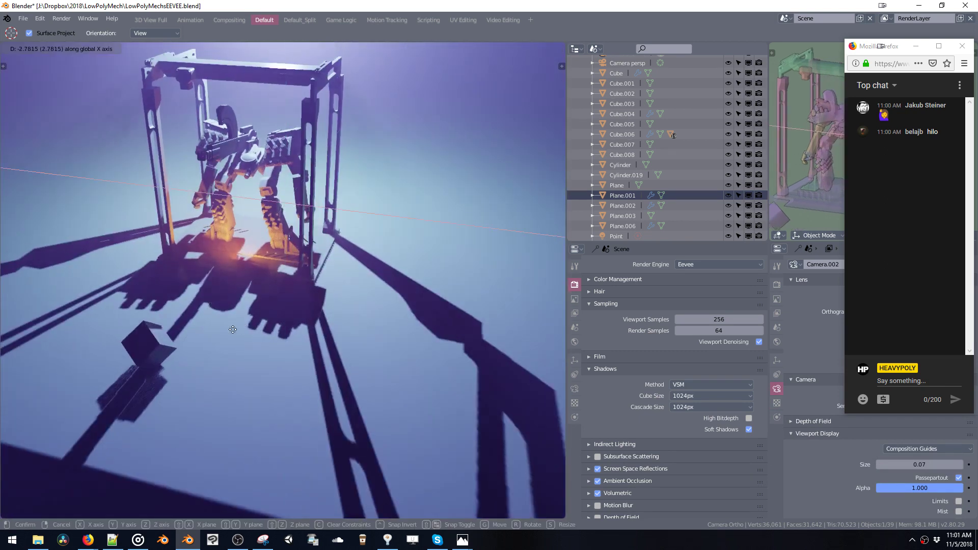
left_click_drag(129, 359, 250, 371)
middle_click_drag(249, 371, 232, 292)
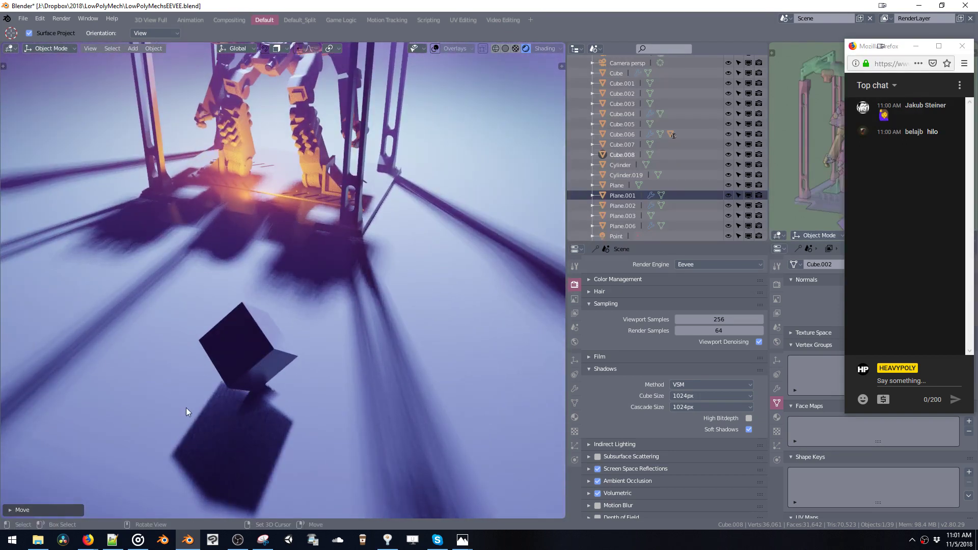
Step: Switch to Firefox, open Facebook in a new tab and go to the HEAVYPOLY Forum group
mouse_move(92, 545)
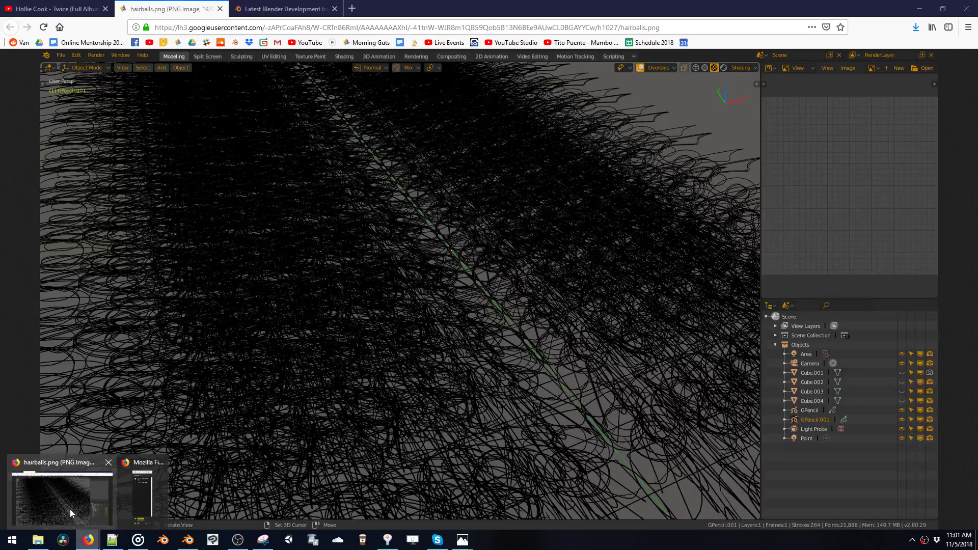
left_click(71, 513)
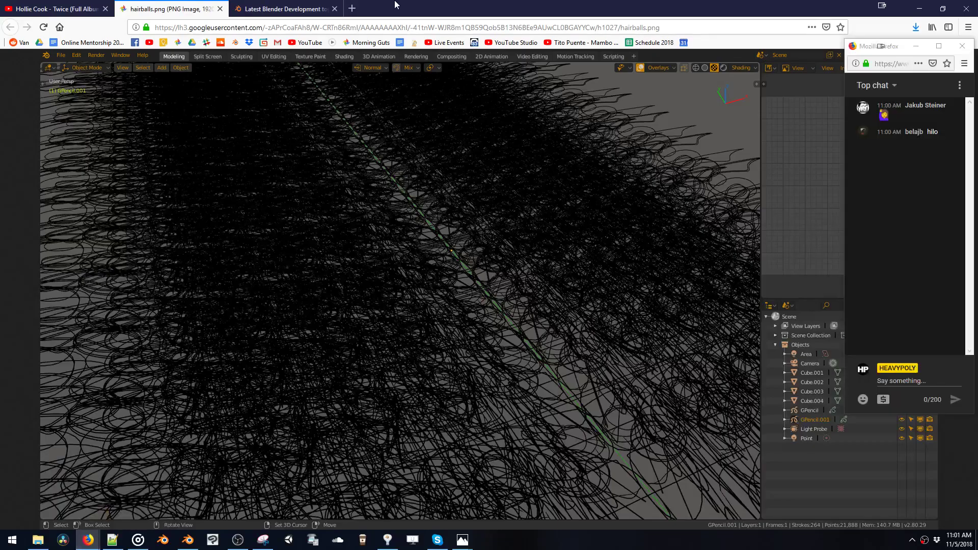
left_click(352, 7)
left_click(135, 43)
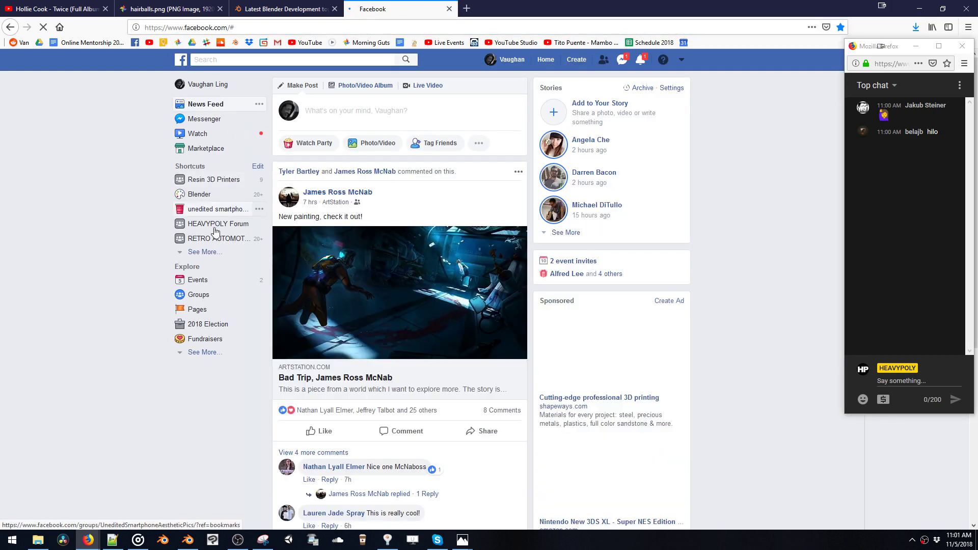
left_click(219, 224)
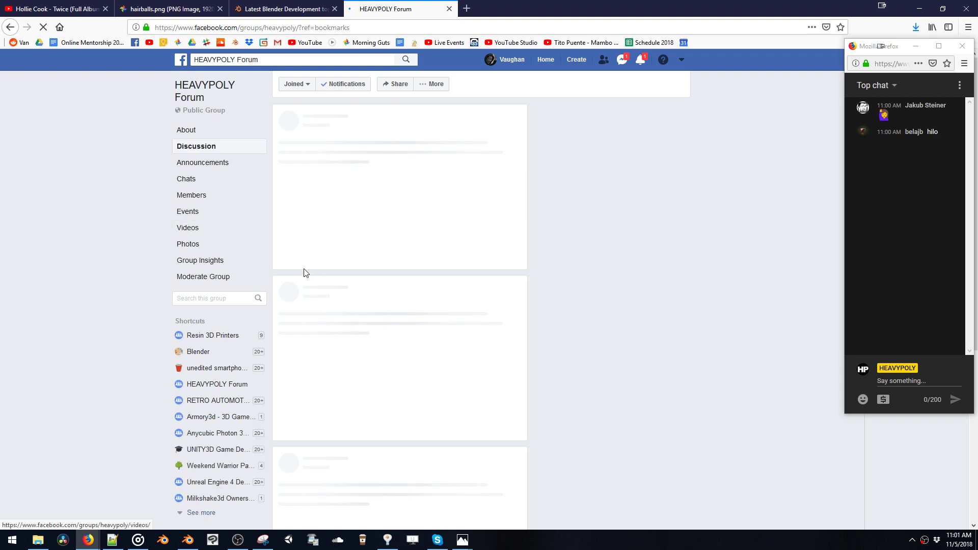
Step: Clear the chat windows covering the forum feed by closing two of them and minimizing the remaining one
scroll(328, 261, "down", 10)
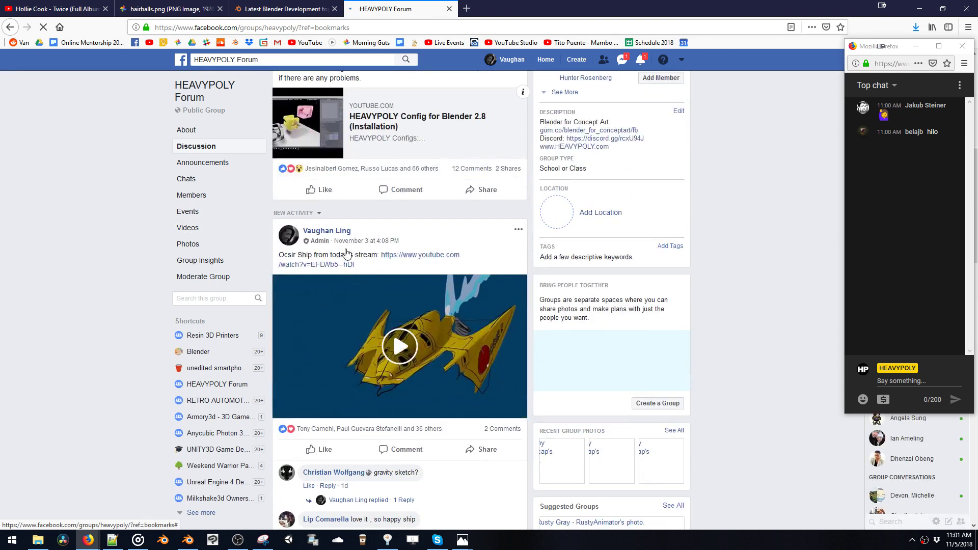
scroll(347, 255, "down", 4)
scroll(342, 260, "up", 2)
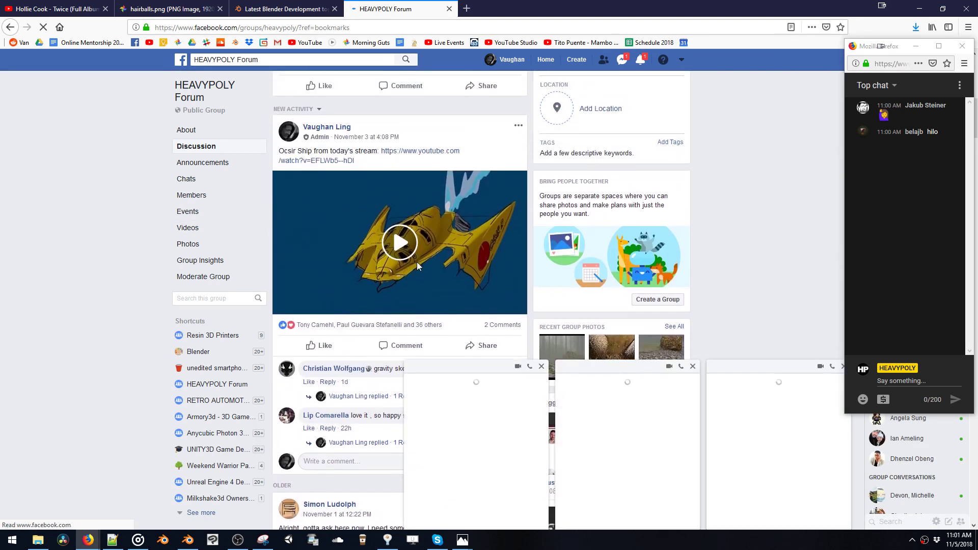
left_click(693, 366)
left_click(693, 366)
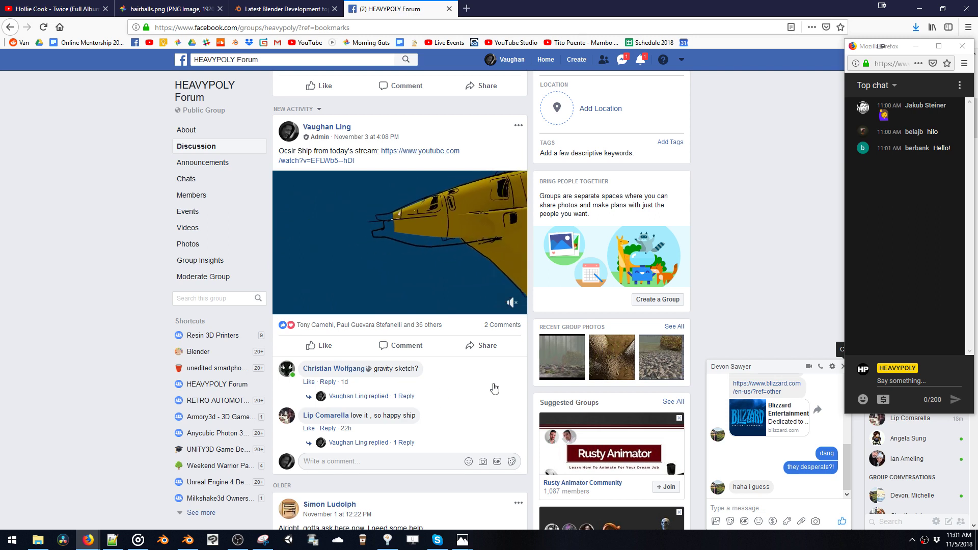
scroll(612, 377, "down", 4)
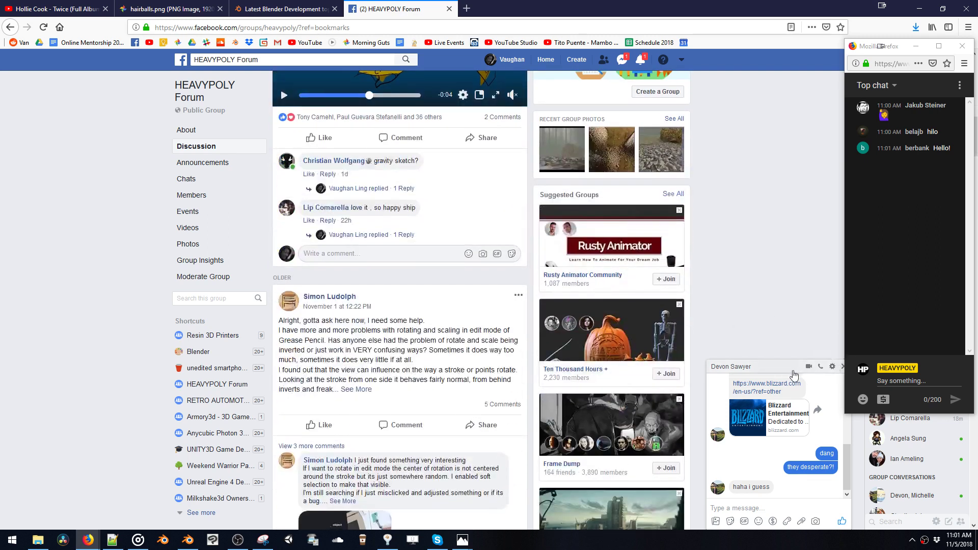
left_click(792, 368)
Step: Watch the forum video of the engine model with glowing blue edges in the enlarged player and return to the feed
scroll(347, 341, "down", 10)
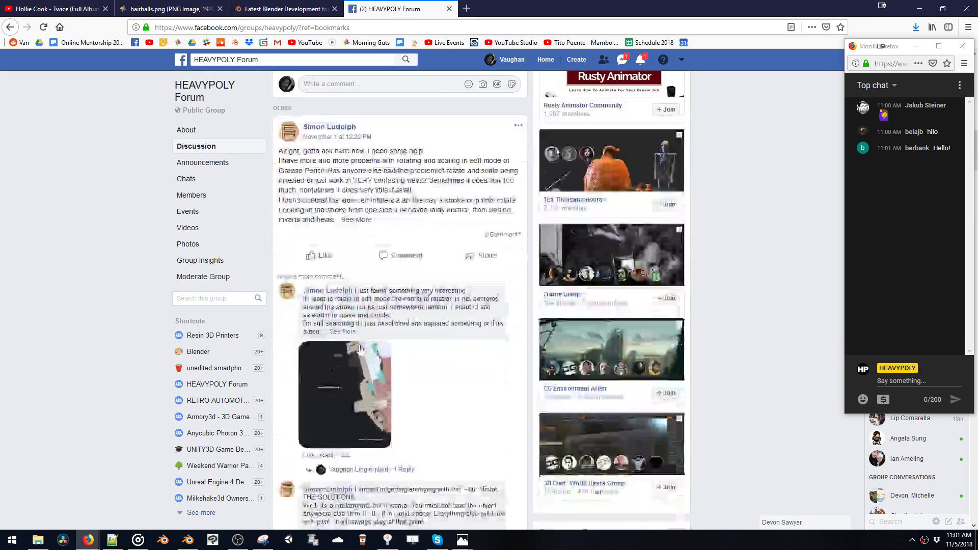
scroll(367, 345, "up", 1)
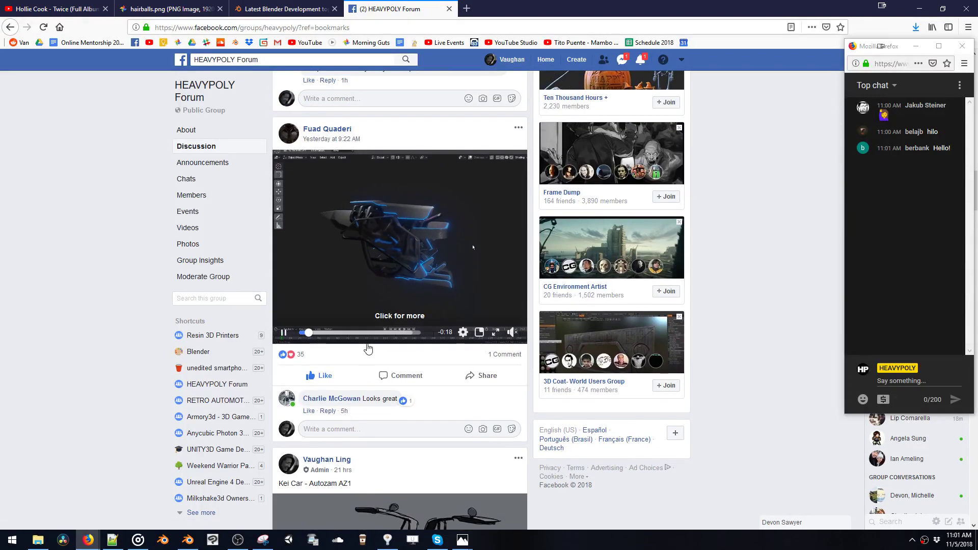
left_click(495, 332)
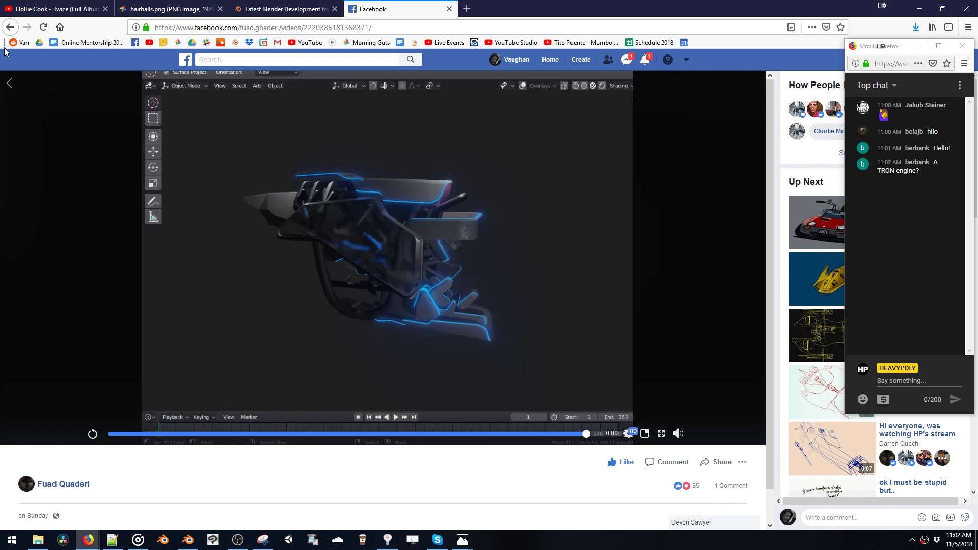
left_click(11, 87)
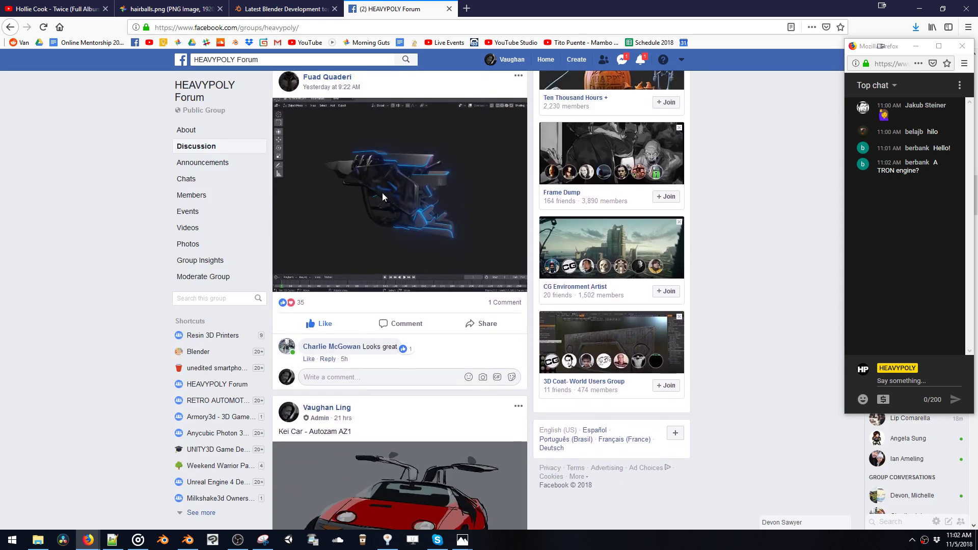
Step: Browse the forum feed past the Autozam AZ1 car, the displacement question and the pumpkin sculpt, examining members' posts
scroll(393, 214, "down", 2)
scroll(402, 222, "down", 2)
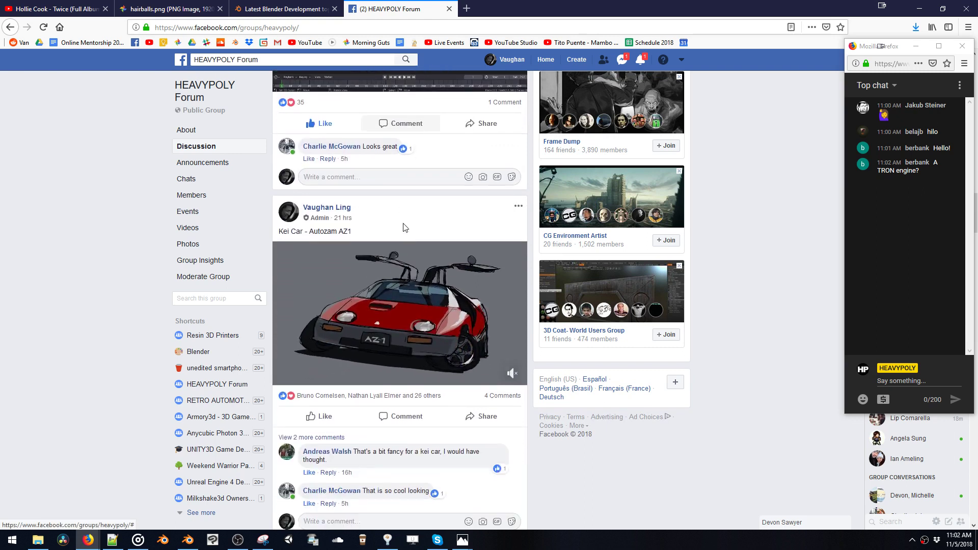
scroll(404, 227, "down", 2)
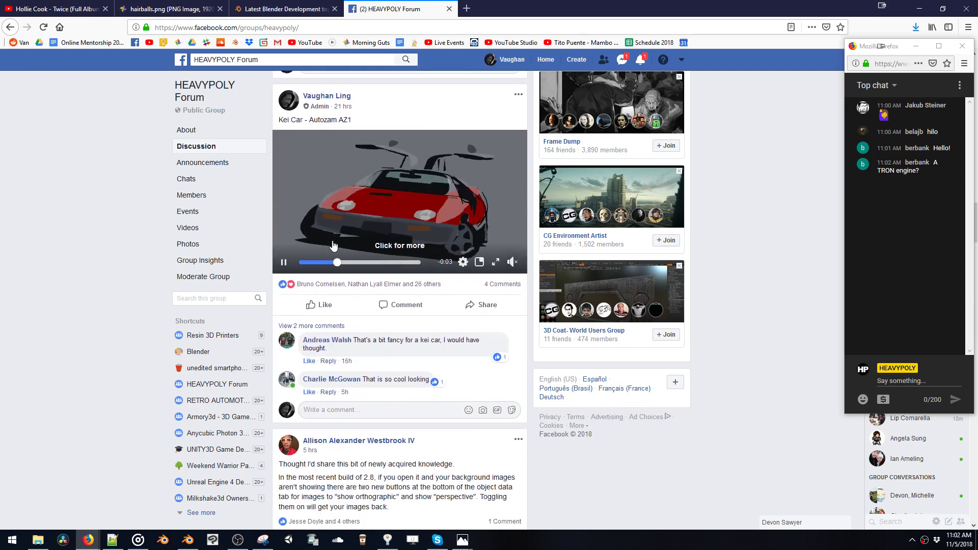
scroll(346, 249, "down", 4)
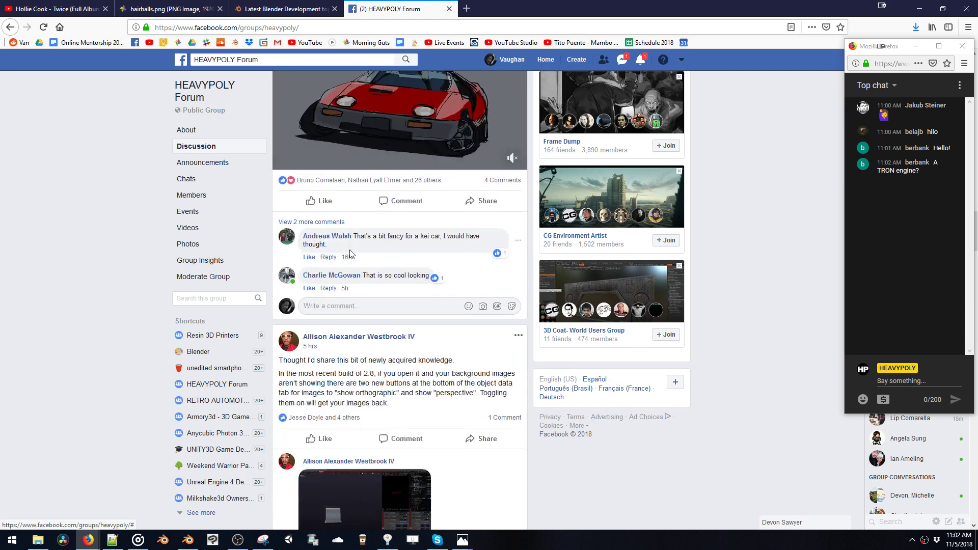
scroll(350, 254, "down", 15)
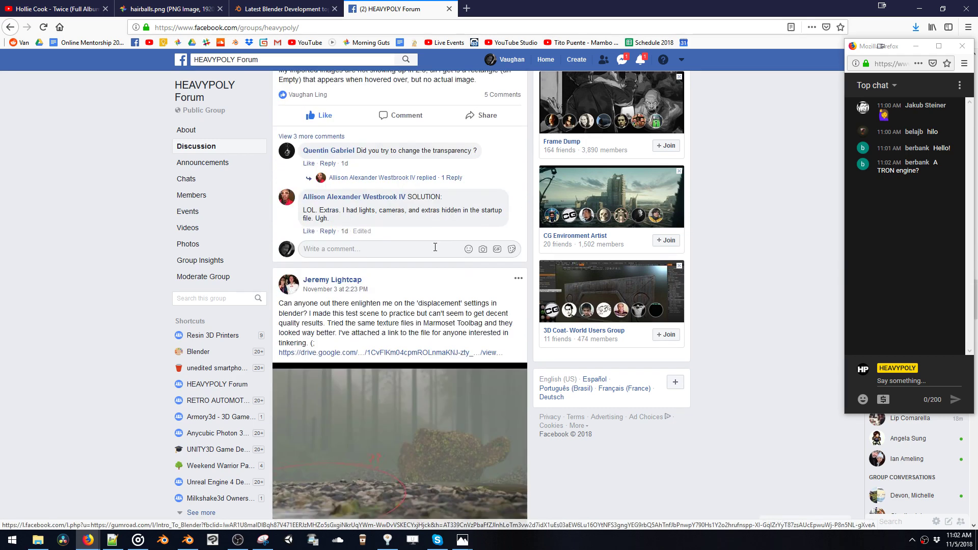
scroll(435, 251, "up", 3)
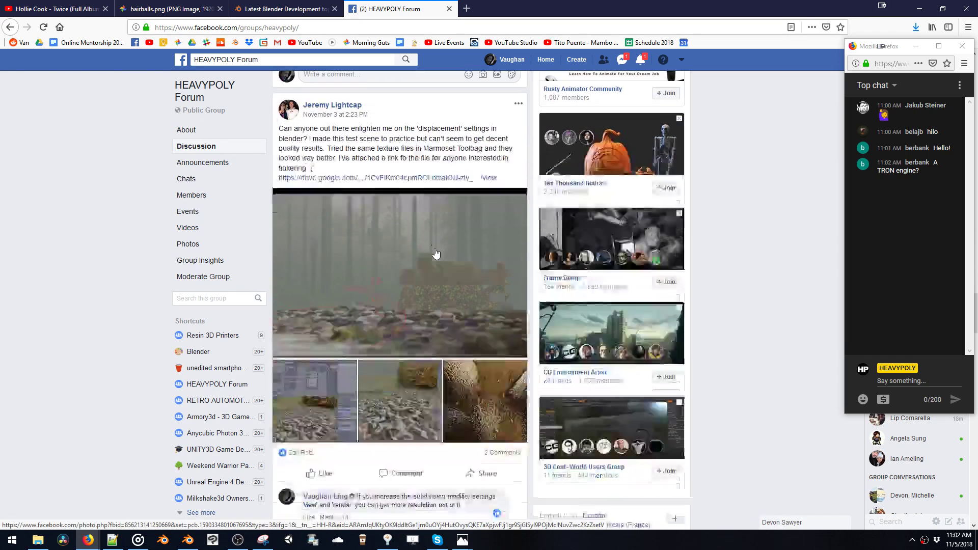
scroll(434, 252, "down", 3)
scroll(434, 252, "down", 6)
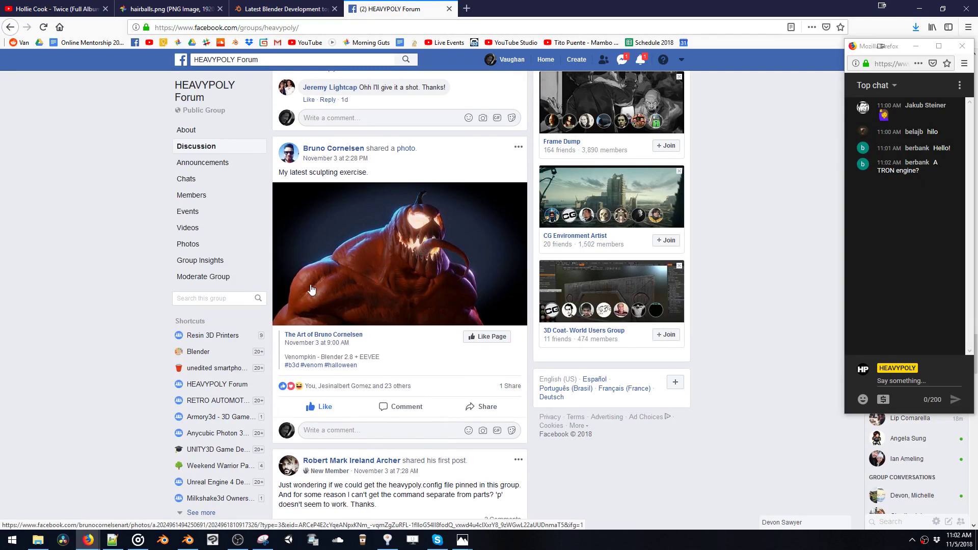
scroll(335, 280, "down", 7)
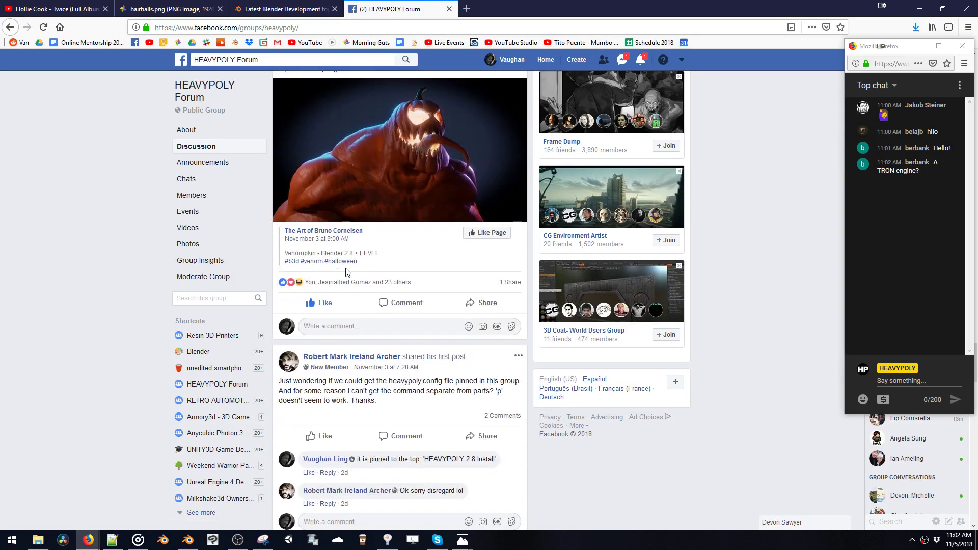
Step: Open the Cycles fairy renders from the November 2 post, look back and forth through the photos and close the viewer
scroll(349, 265, "down", 11)
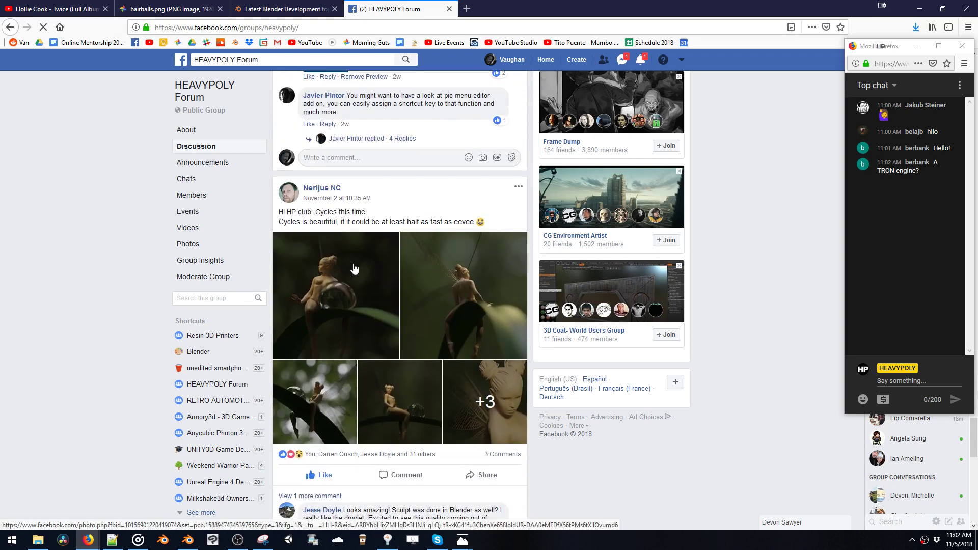
left_click(322, 276)
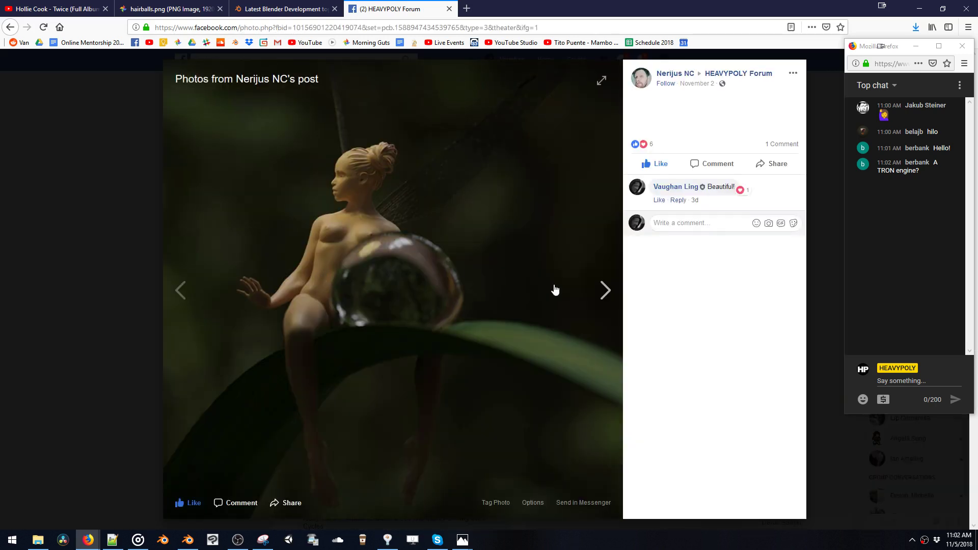
left_click(610, 280)
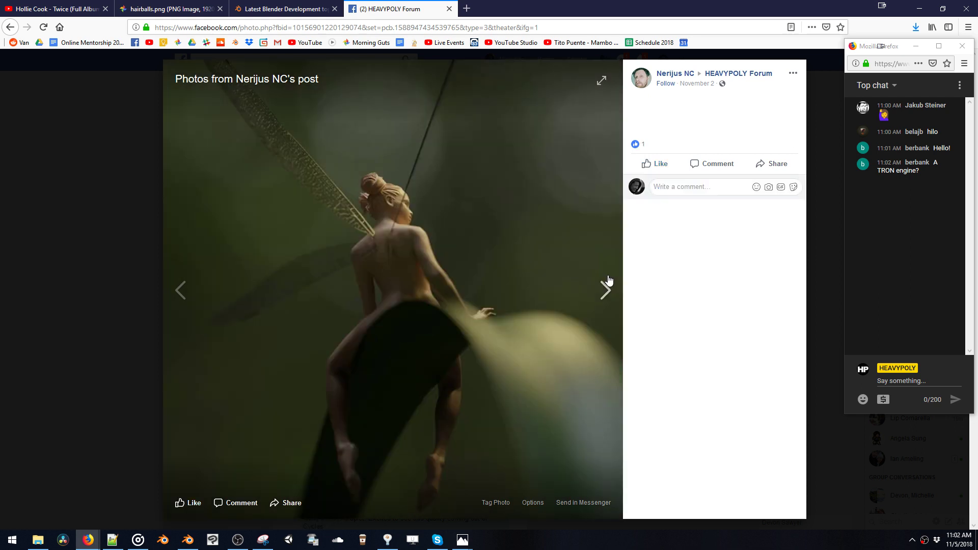
left_click(610, 280)
left_click(609, 280)
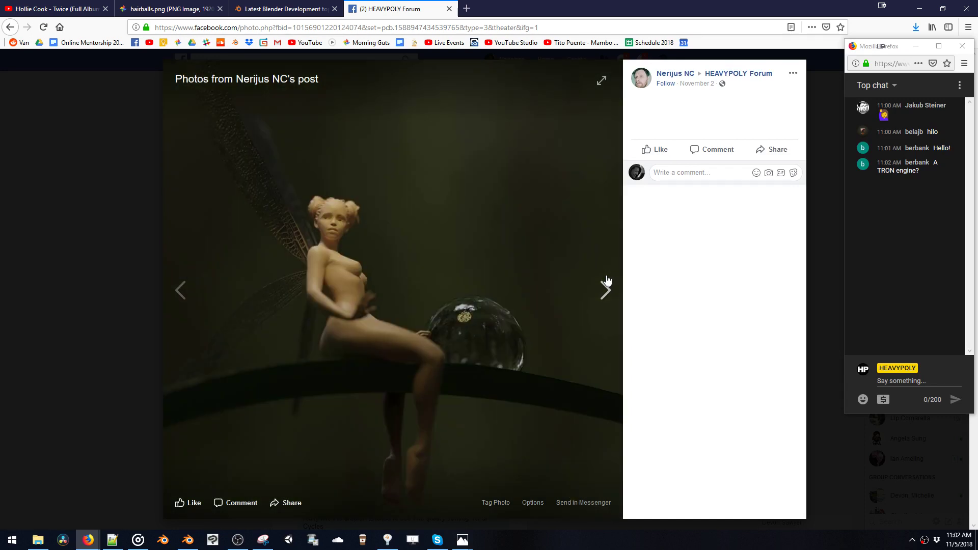
left_click(608, 289)
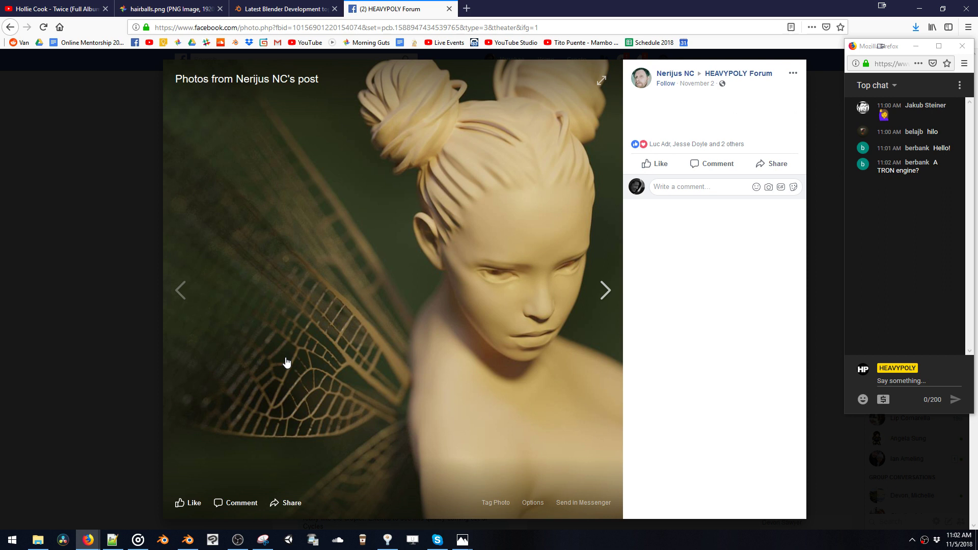
key("Right")
key("Left")
key("Right")
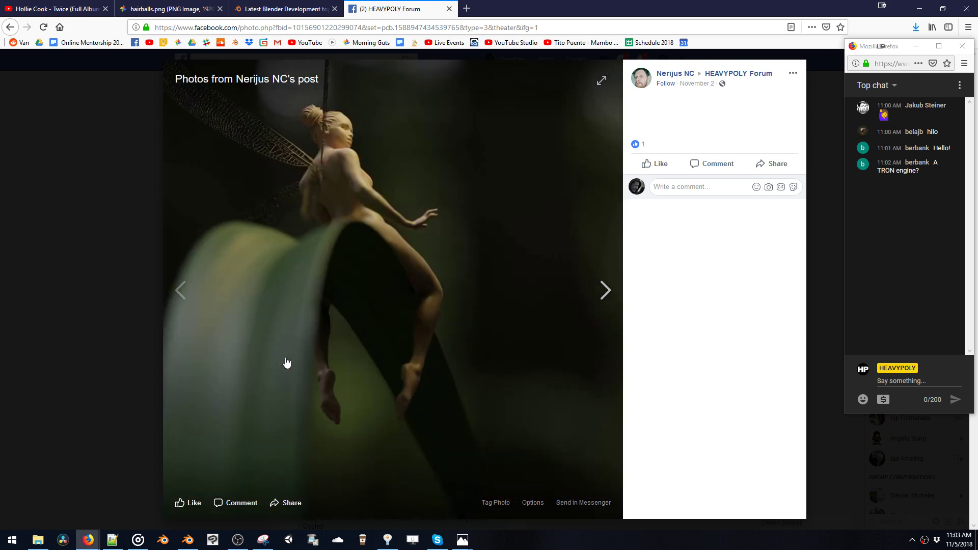
key("Right")
key("Right")
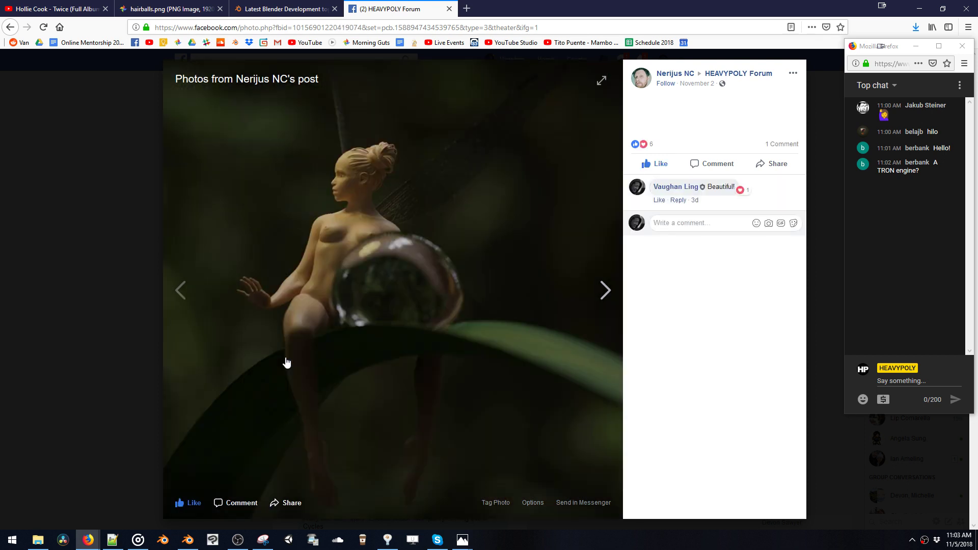
key("Right")
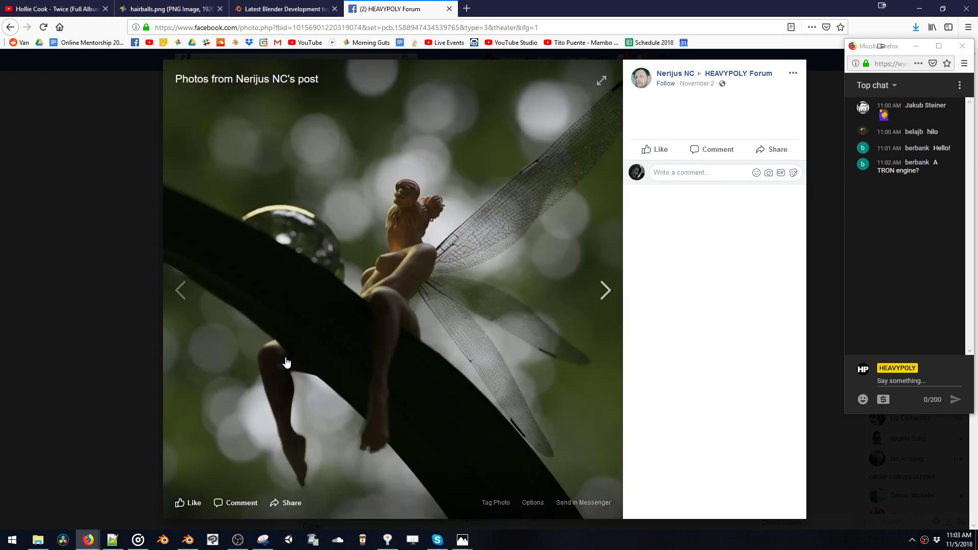
key("Right")
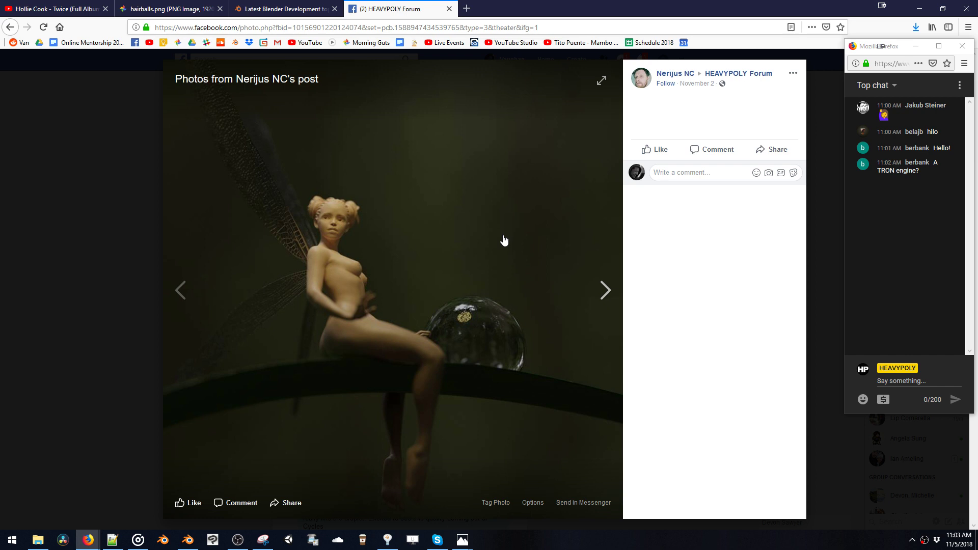
key("Right")
key("Left")
key("Left")
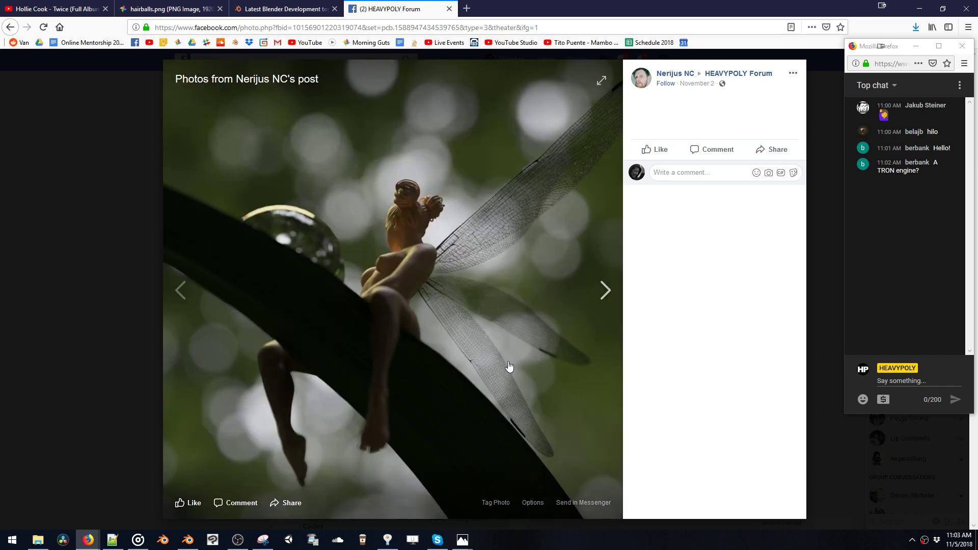
left_click(818, 230)
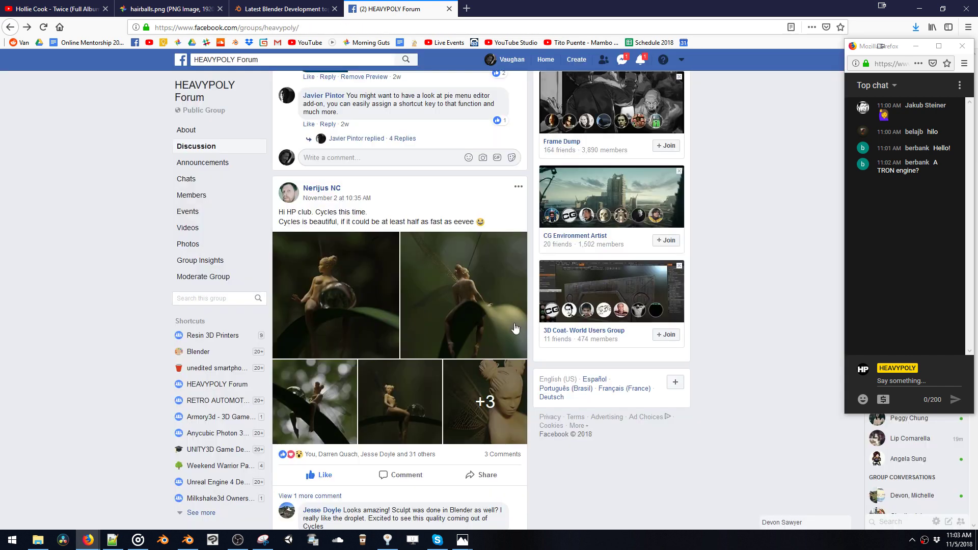
Step: Watch the "black n yellow" spaceship sketch video from the November 2 forum post in the enlarged player and return to the feed
scroll(660, 391, "down", 5)
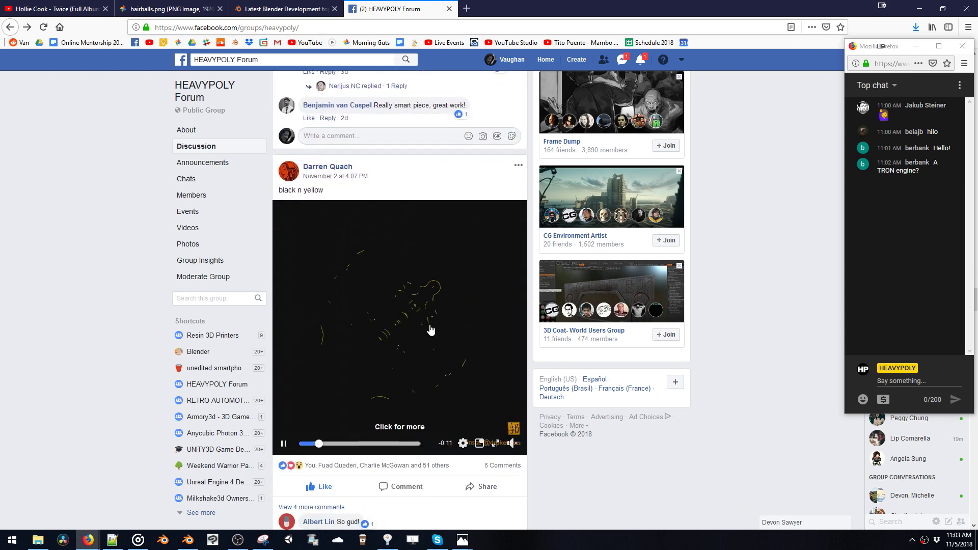
left_click(440, 344)
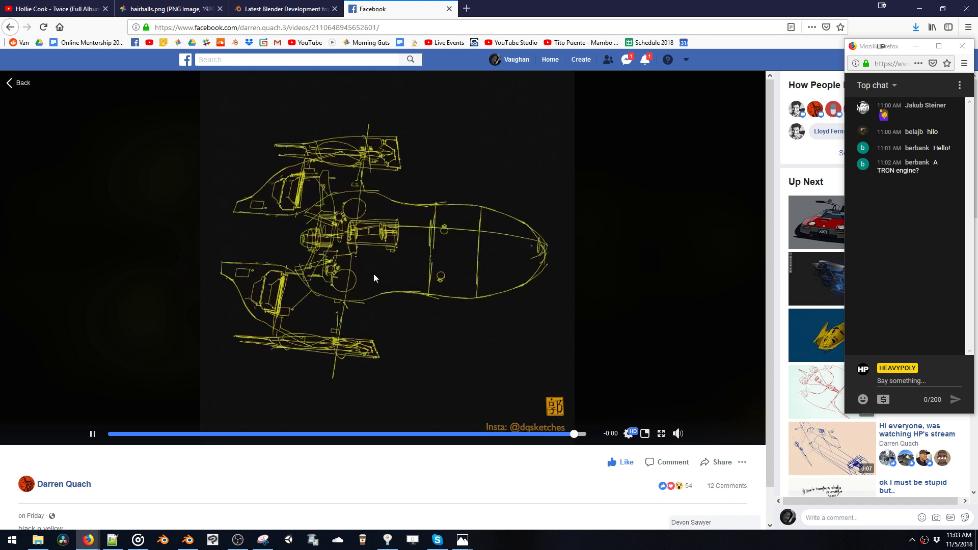
left_click(92, 436)
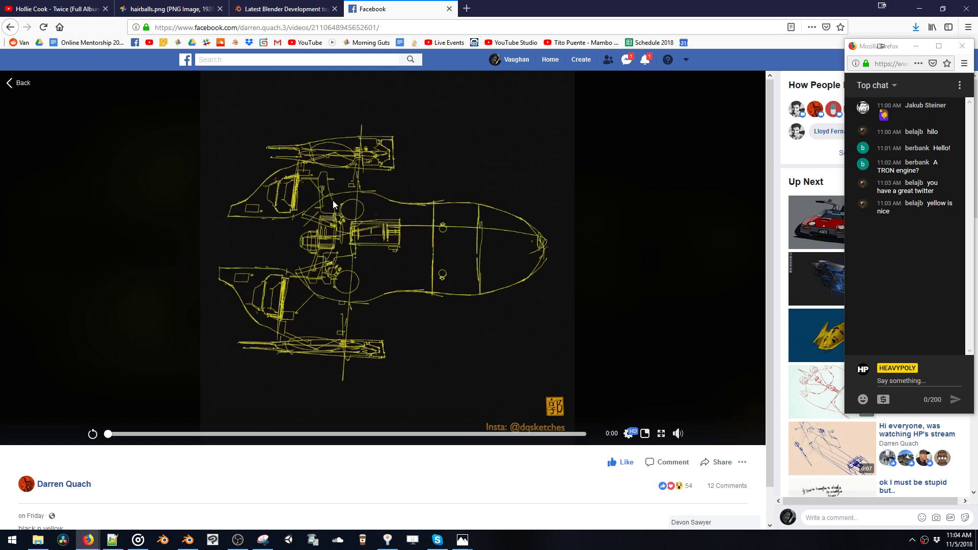
left_click(20, 83)
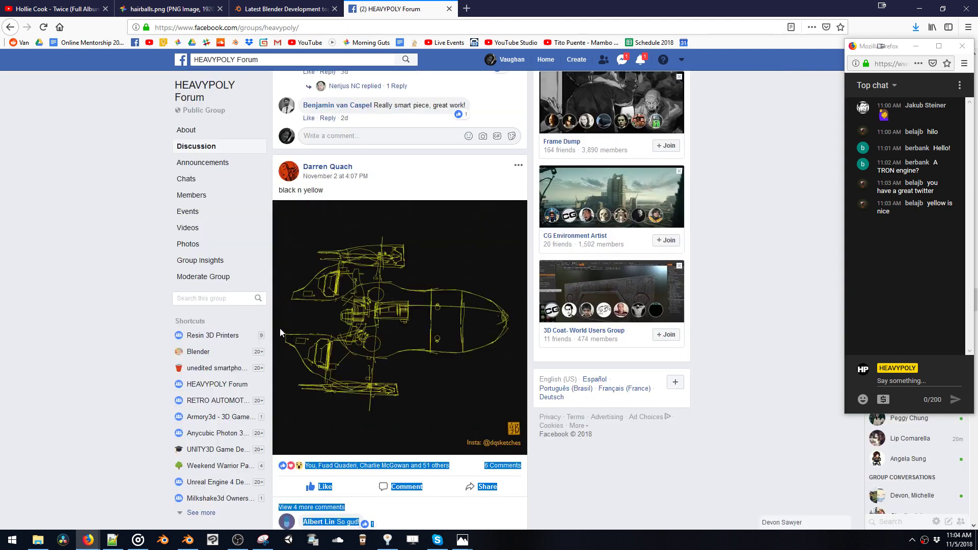
Step: Switch to File Explorer and look through the VIDEO folder and the Downloads folder
left_click(42, 543)
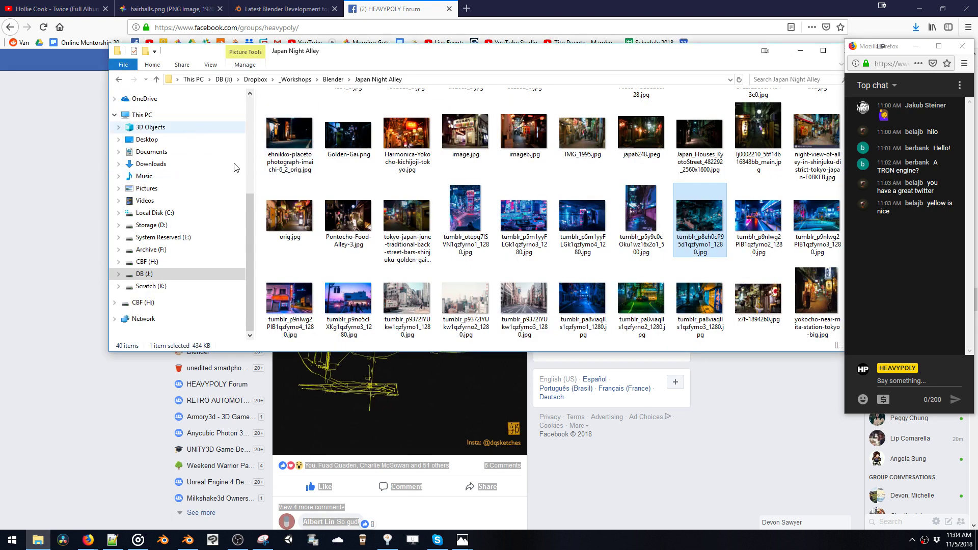
scroll(190, 140, "up", 5)
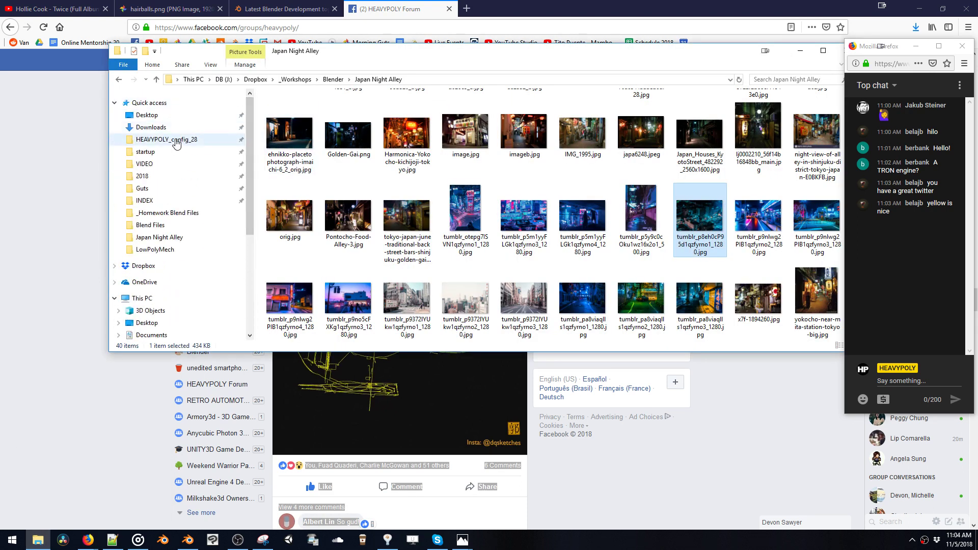
left_click(168, 164)
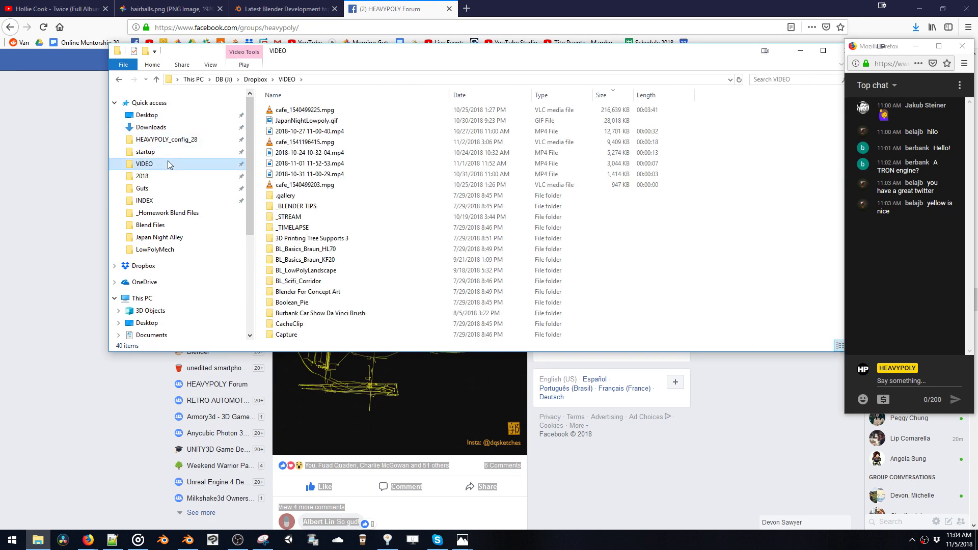
left_click(164, 128)
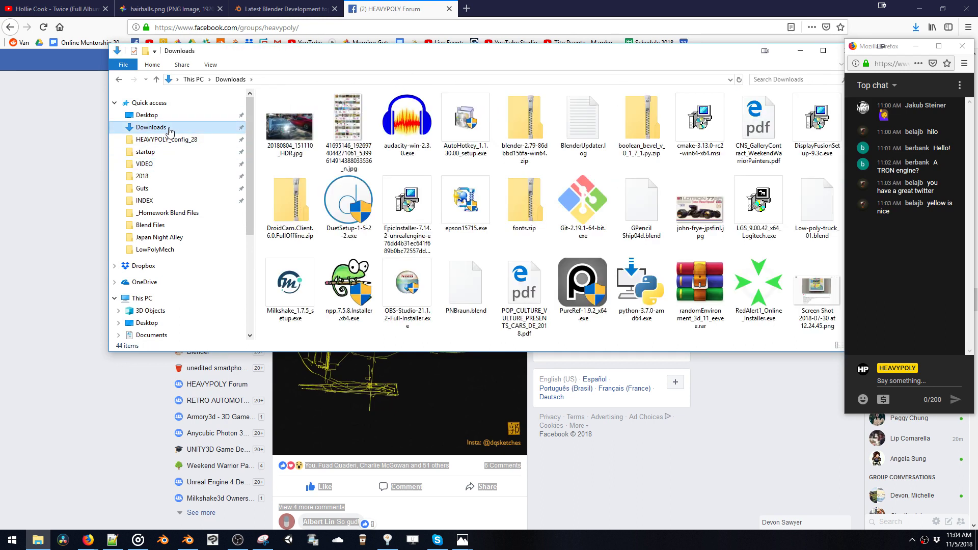
scroll(511, 179, "down", 2)
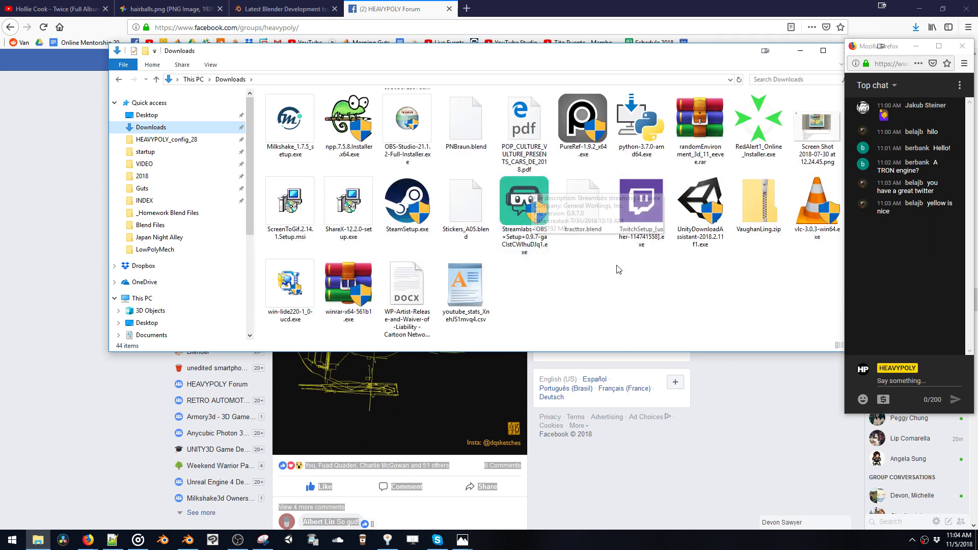
scroll(618, 264, "up", 2)
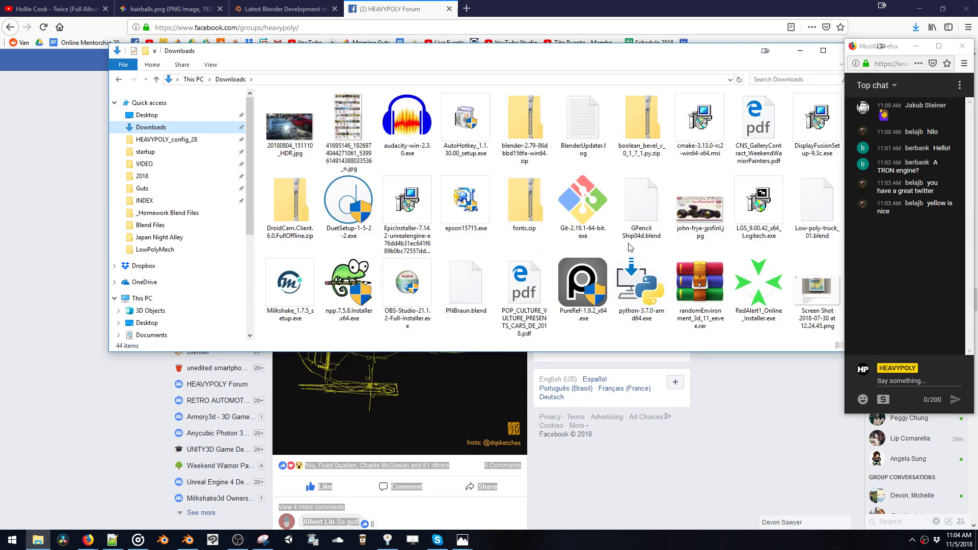
scroll(426, 233, "down", 2)
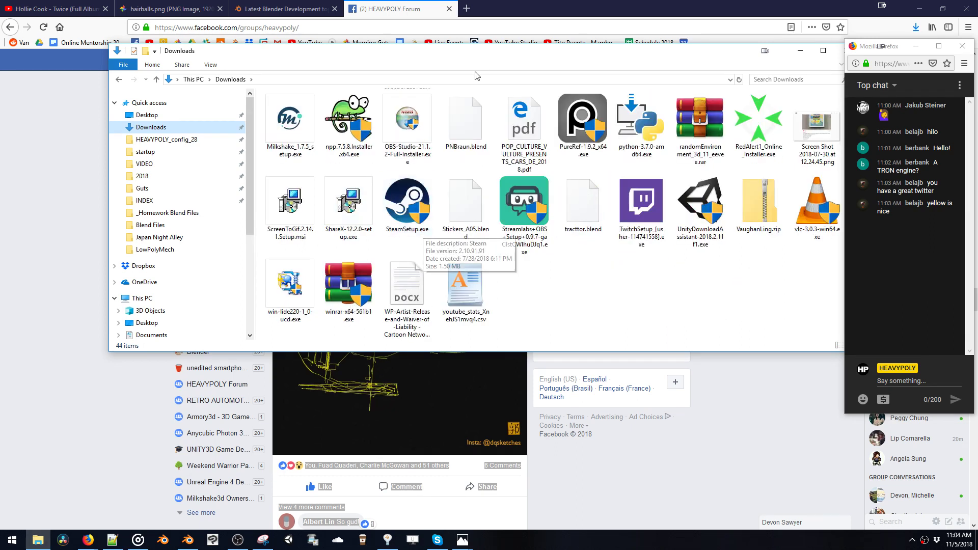
Step: Move the Explorer window clear of the live chat and look through the Downloads folder again after checking This PC
left_click_drag(489, 56, 432, 91)
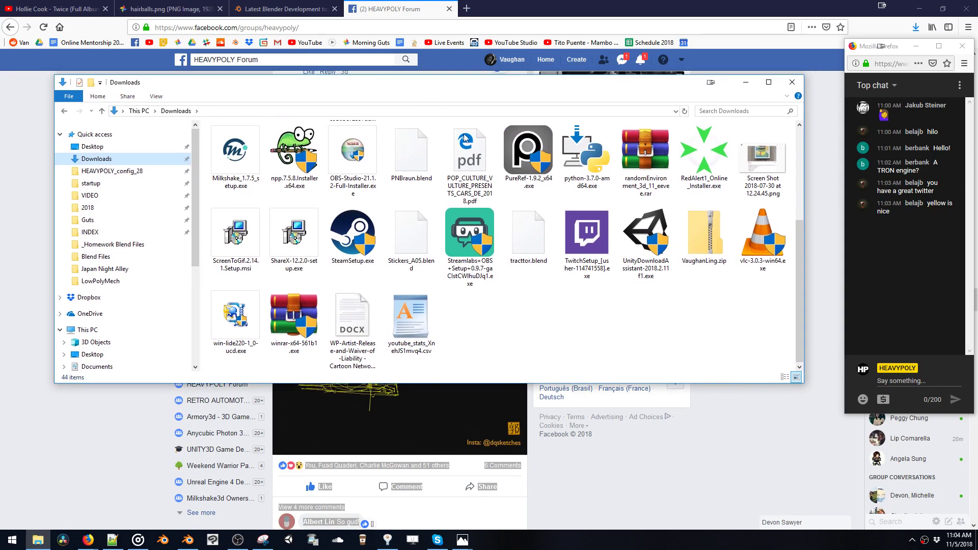
scroll(513, 256, "up", 2)
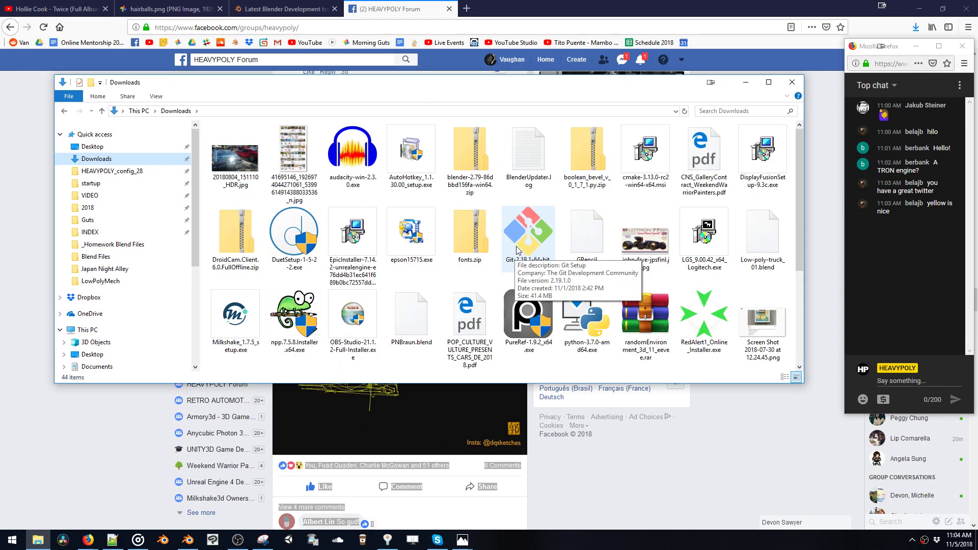
left_click(138, 110)
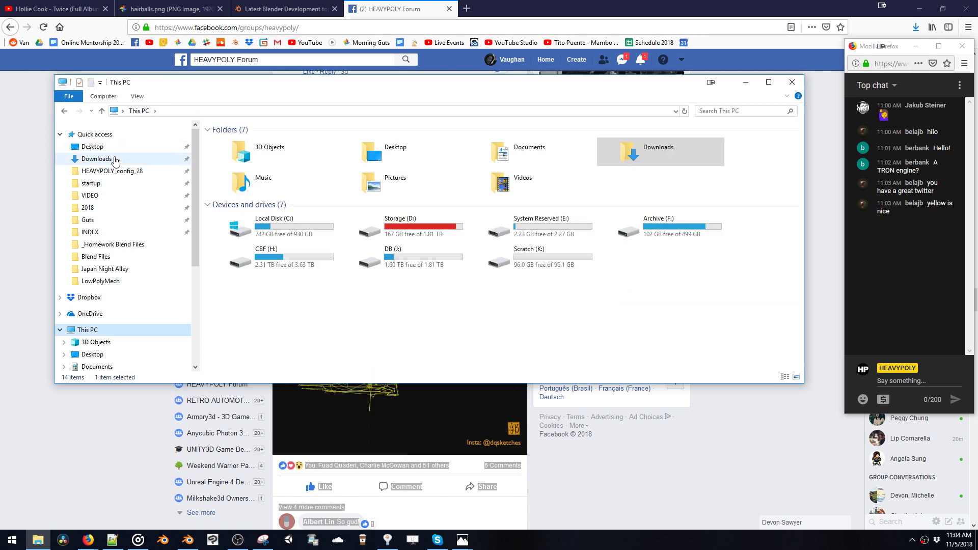
left_click(114, 160)
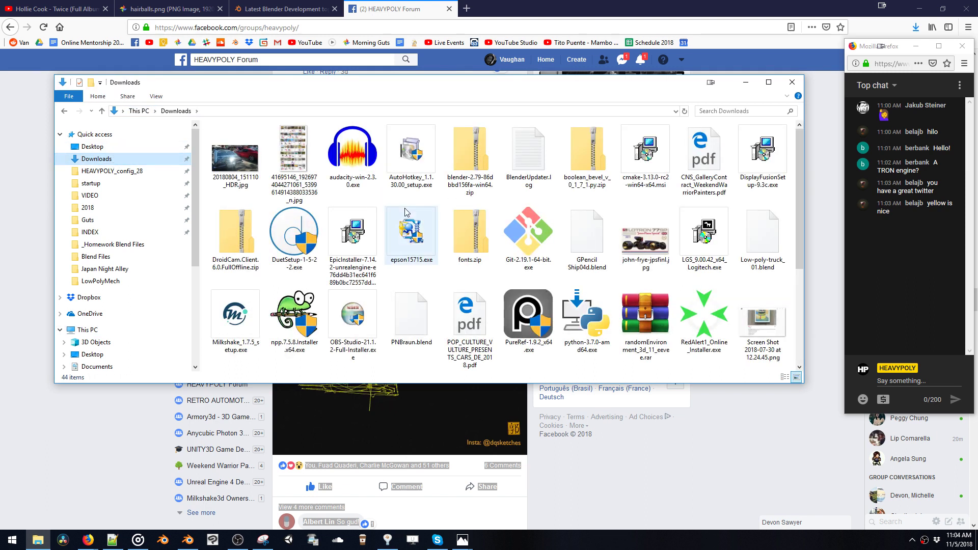
left_click(131, 210)
key("alt+Left")
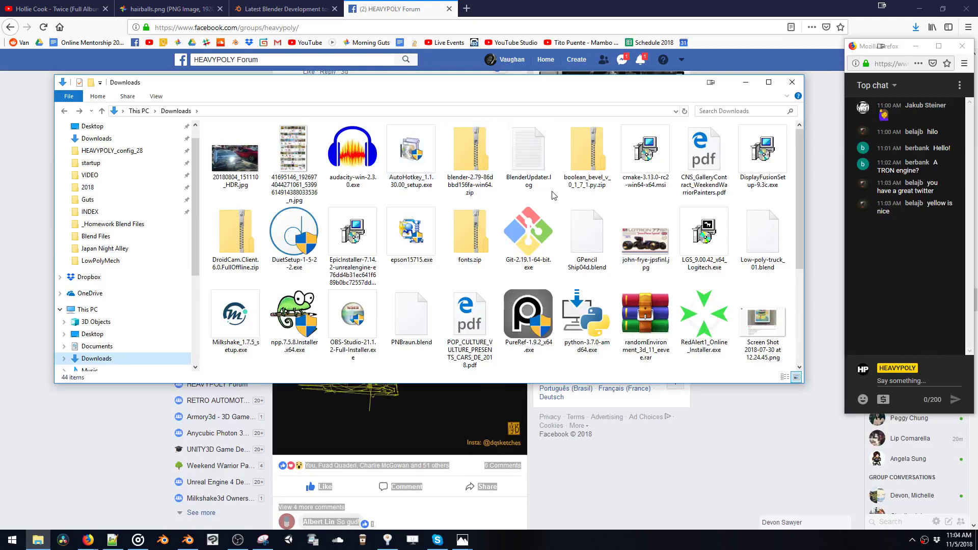
scroll(555, 195, "down", 3)
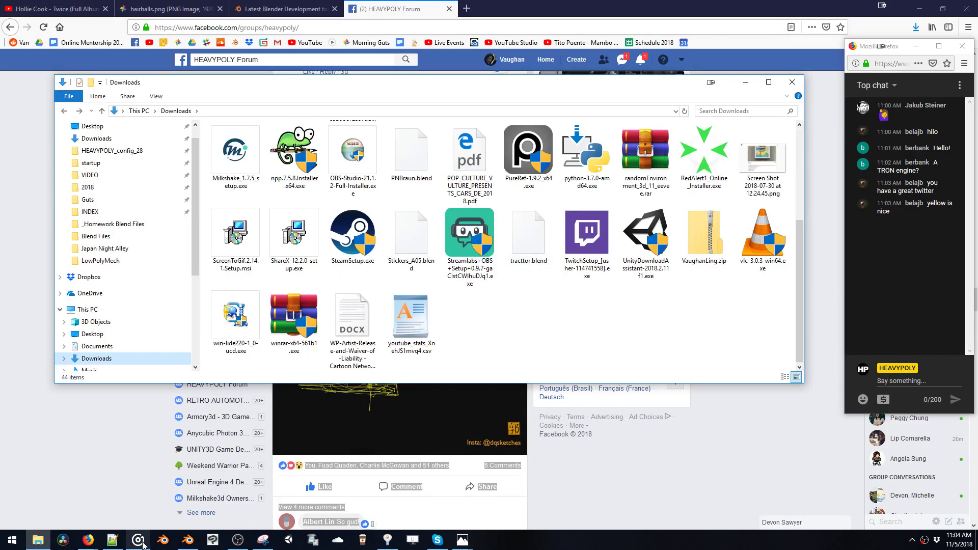
right_click(517, 317)
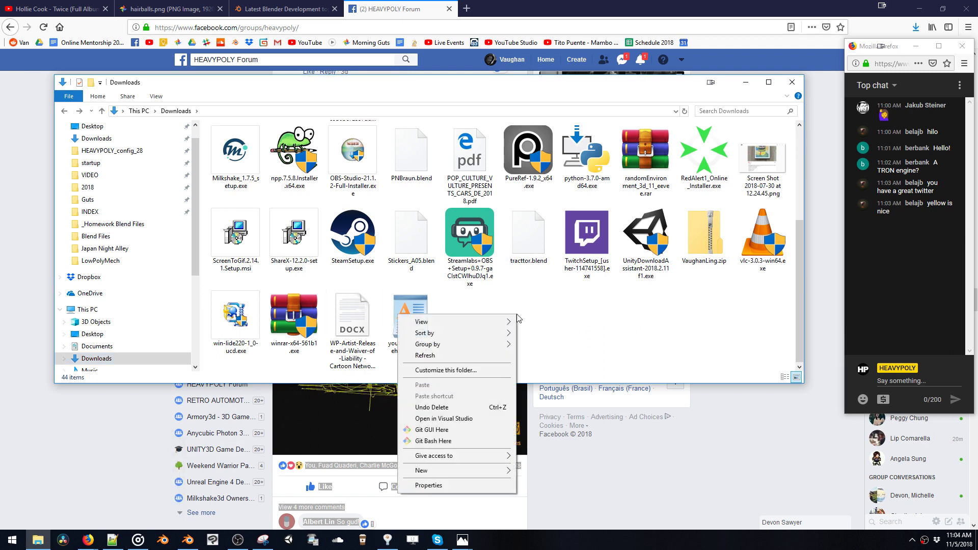
left_click(575, 284)
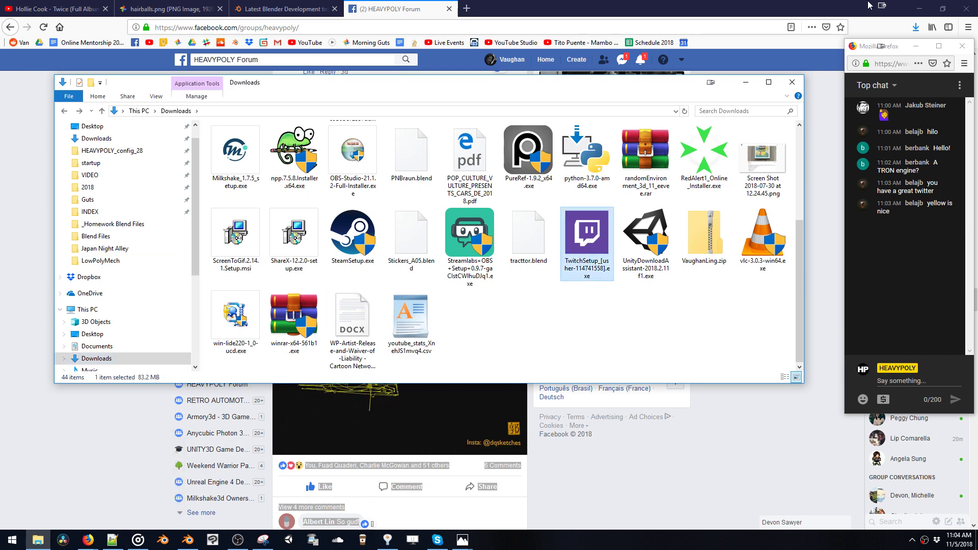
Step: Minimize the browser, the music player and the Notepad++ window behind the Downloads folder
left_click(920, 8)
left_click(922, 7)
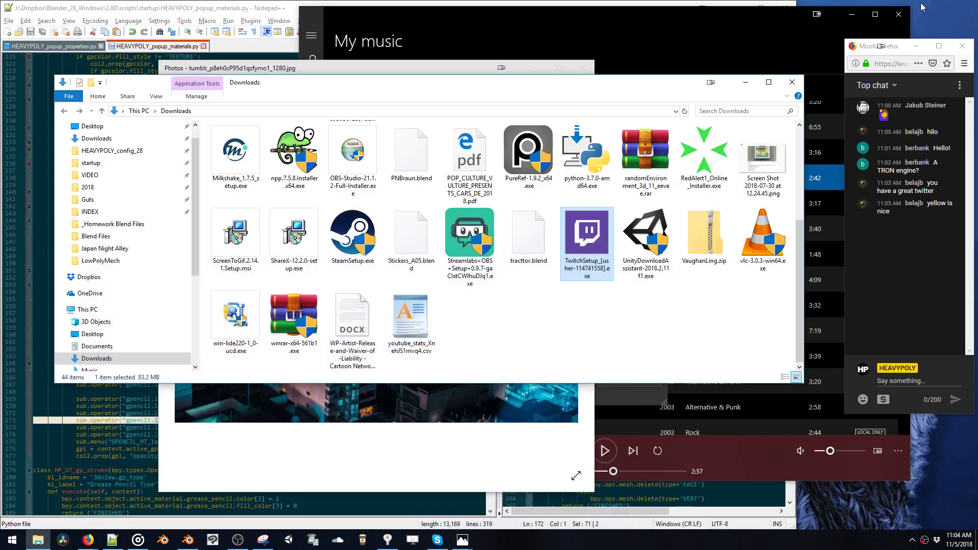
left_click(851, 14)
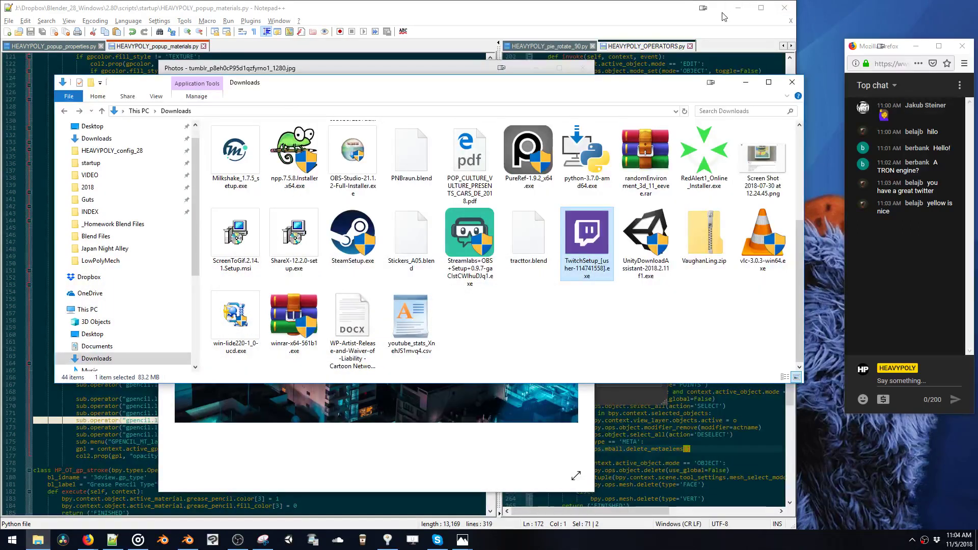
left_click(740, 12)
left_click(740, 12)
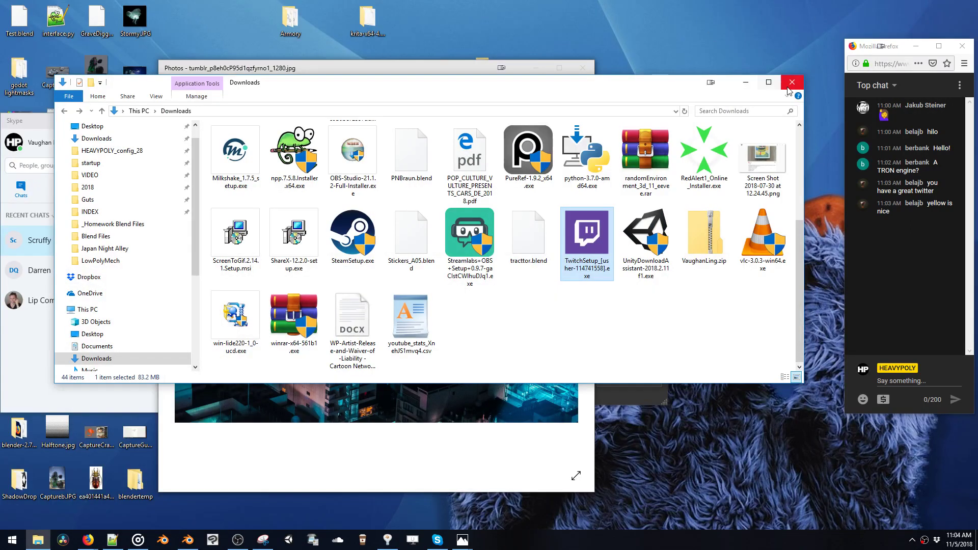
Step: Sort the Downloads folder by date and minimize its window
scroll(708, 352, "up", 3)
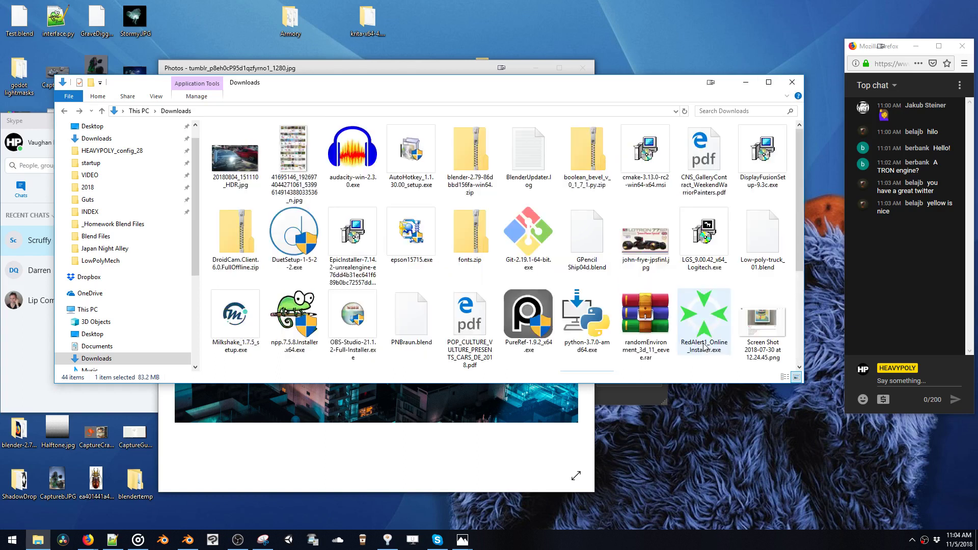
right_click(497, 236)
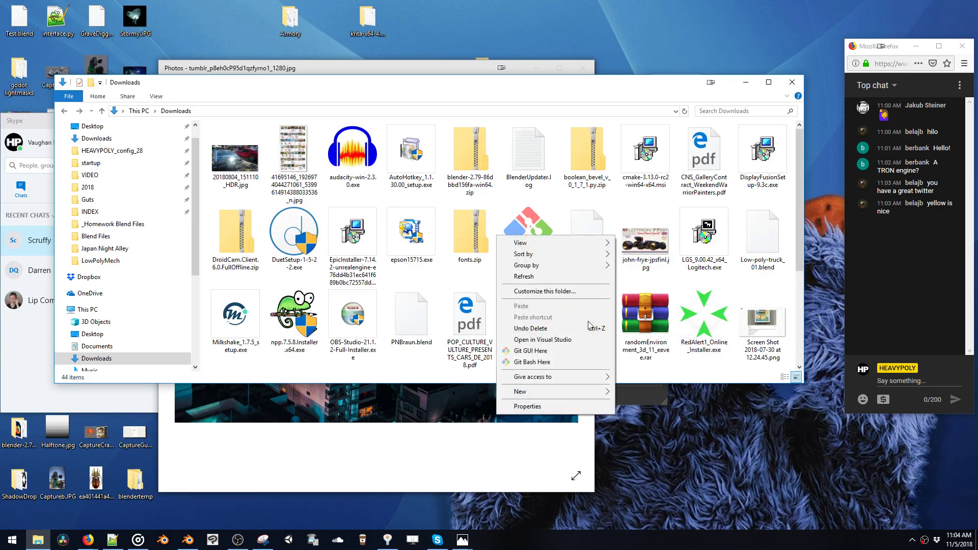
mouse_move(579, 255)
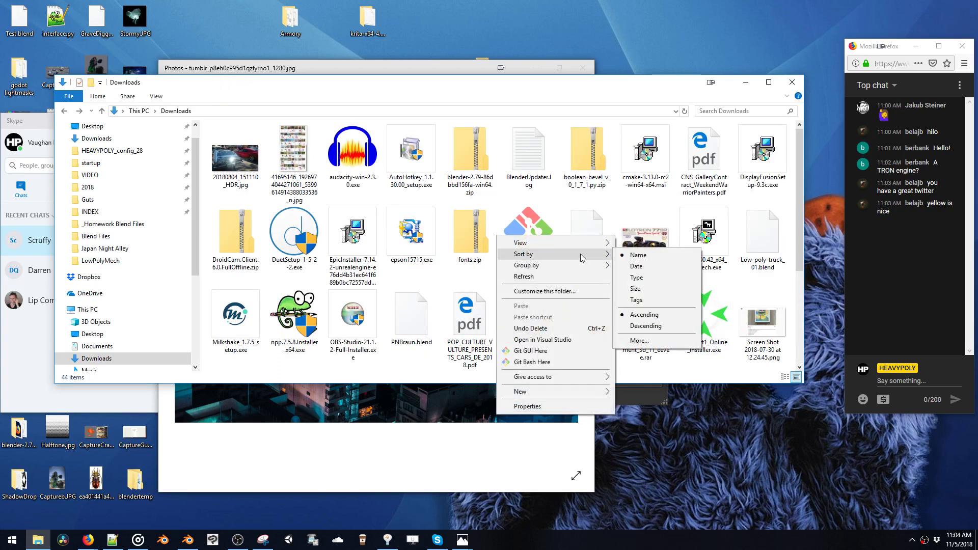
left_click(636, 266)
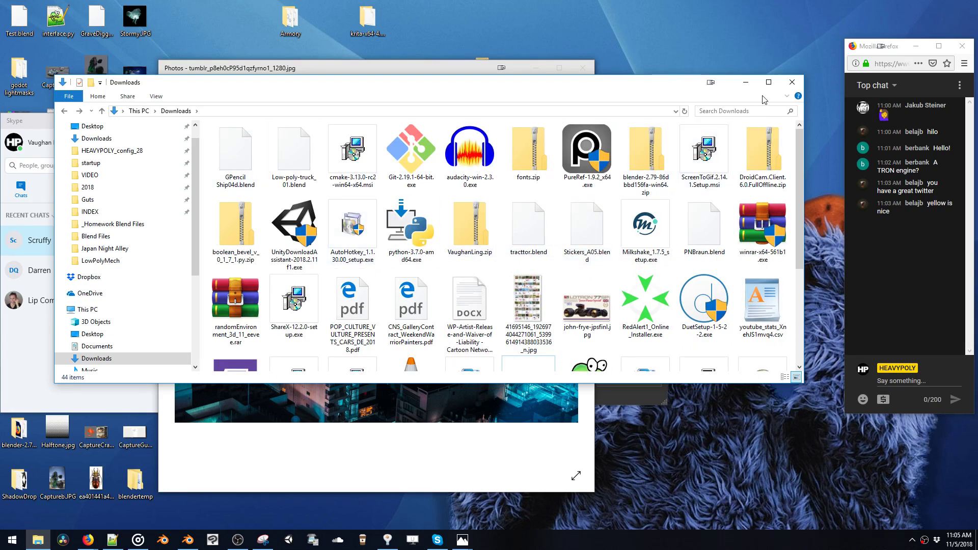
left_click(747, 84)
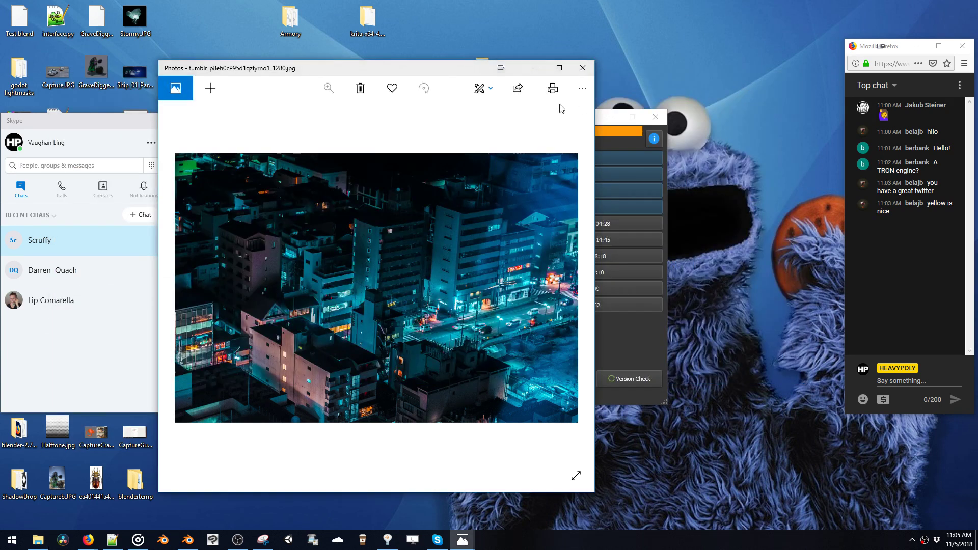
Step: Bring back the HEAVYPOLY Forum browser window and show its list of recent downloads
mouse_move(88, 540)
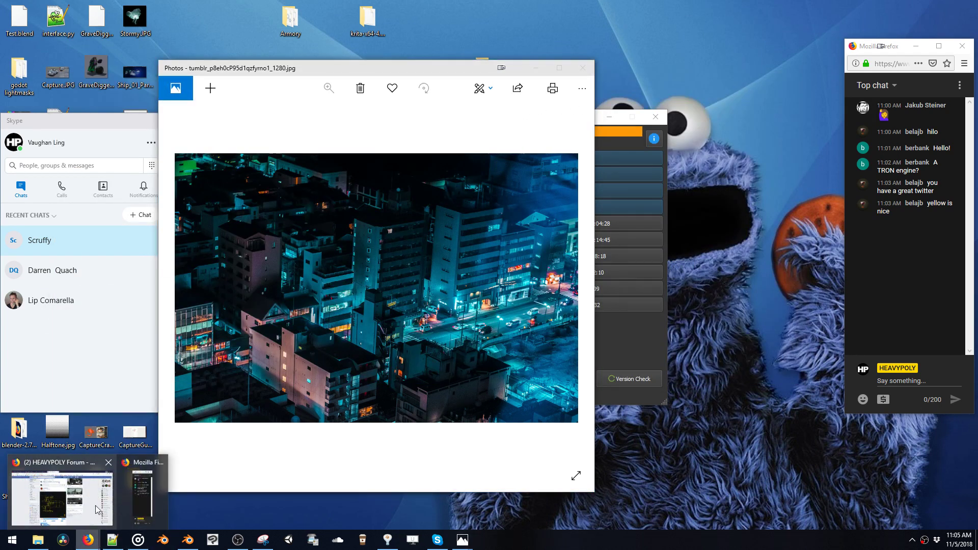
left_click(96, 505)
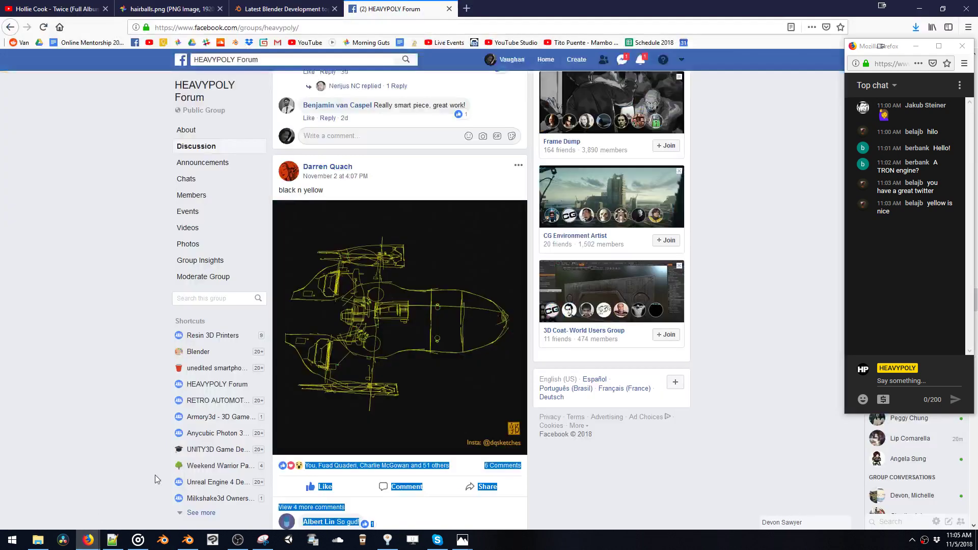
left_click(916, 27)
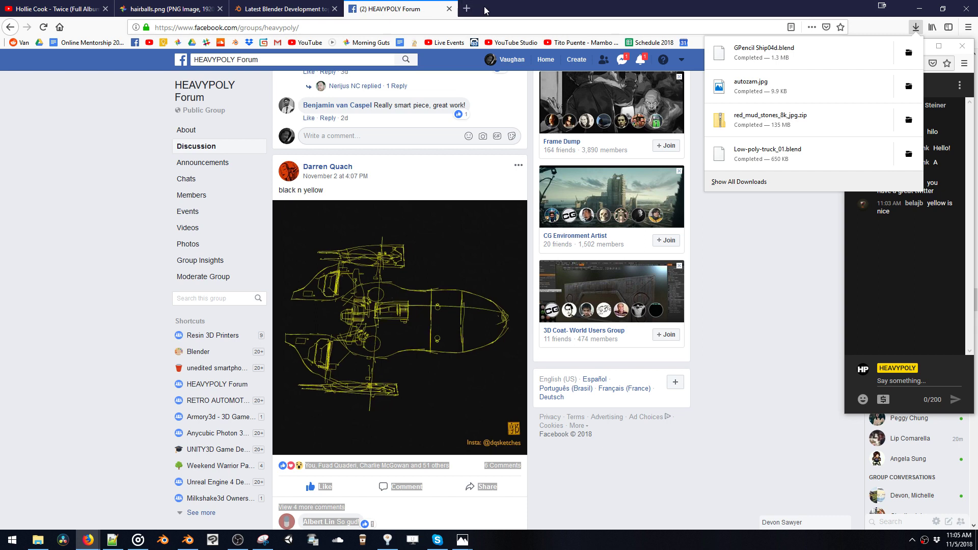
Step: Restore the browser to a small window low on the desktop and minimize the night city photo
left_click_drag(493, 9, 397, 469)
left_click(536, 68)
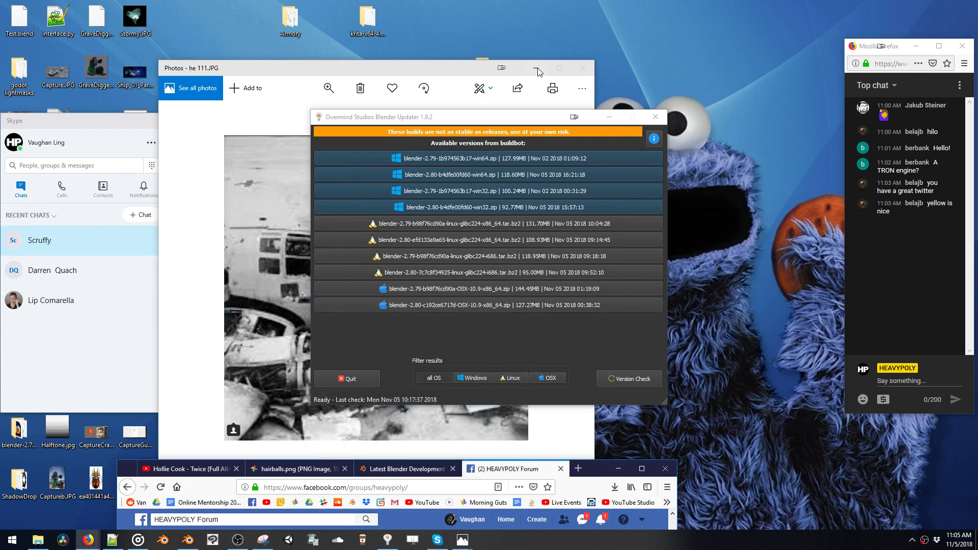
left_click_drag(599, 473, 682, 391)
Step: Load the Gmail inbox and open the "gpencil ship" email, moving the browser window up to show its attachment
left_click(477, 421)
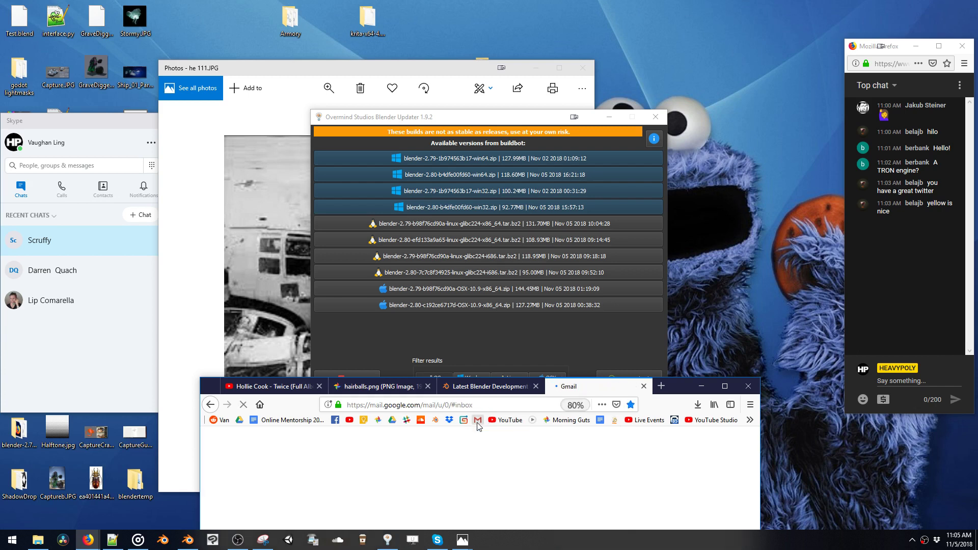
mouse_move(675, 390)
left_mouse_down()
mouse_move(676, 397)
mouse_move(680, 371)
left_mouse_up()
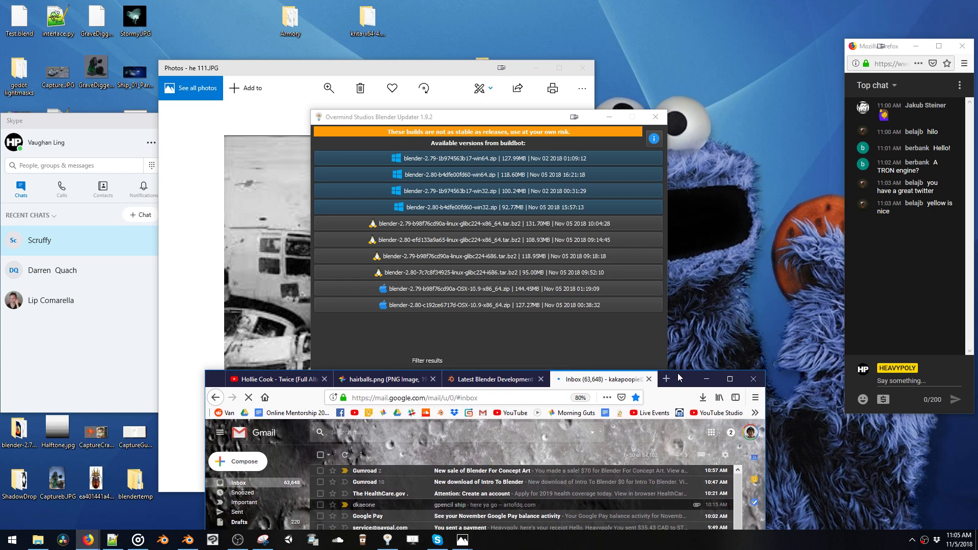
left_click(493, 505)
left_click_drag(687, 382, 705, 154)
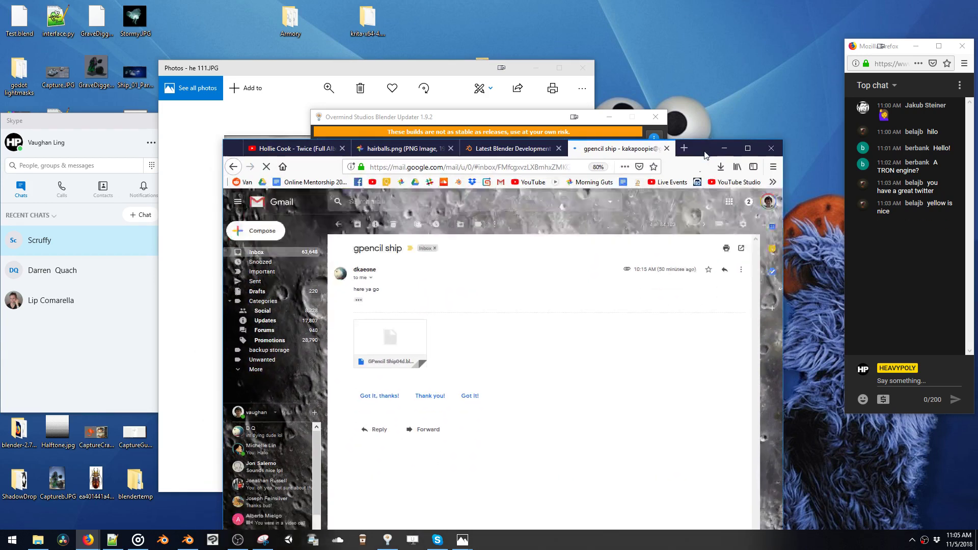
Step: Open the chat with the first listed contact in Gmail, raise the browser window and look back through earlier messages
left_click(285, 432)
left_click_drag(703, 134, 699, 52)
scroll(681, 501, "up", 5)
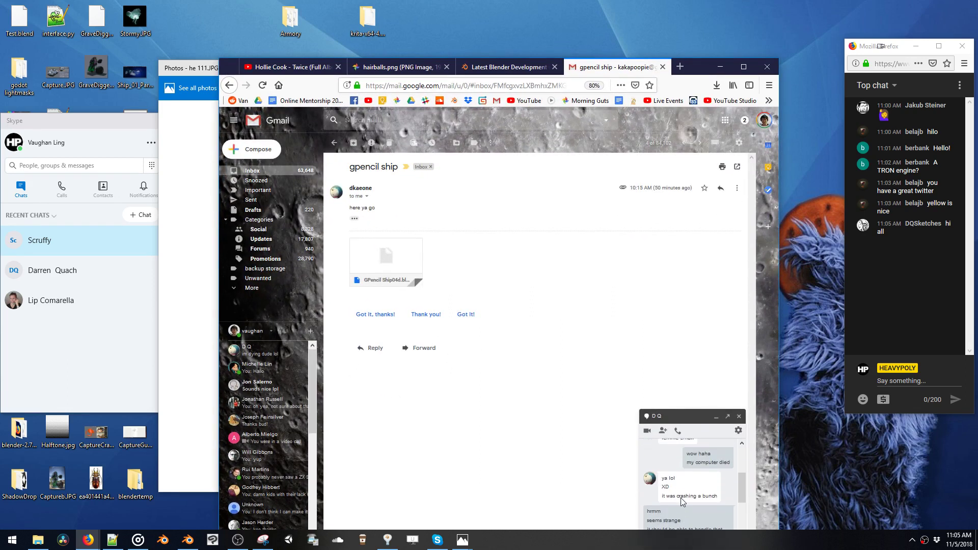
Step: Find the Google Drive links shared earlier in the chat, open the first one and play the ship animation video
scroll(683, 502, "up", 5)
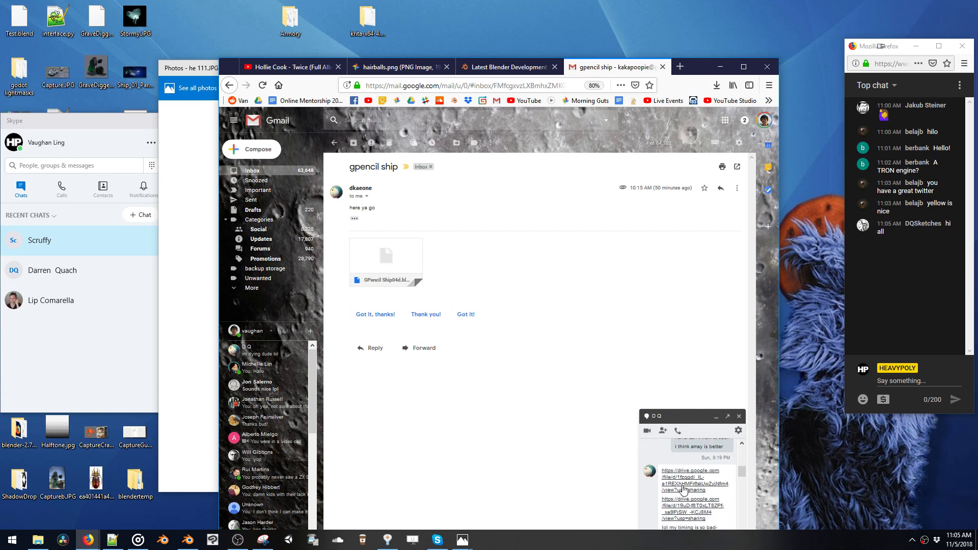
left_click(684, 488)
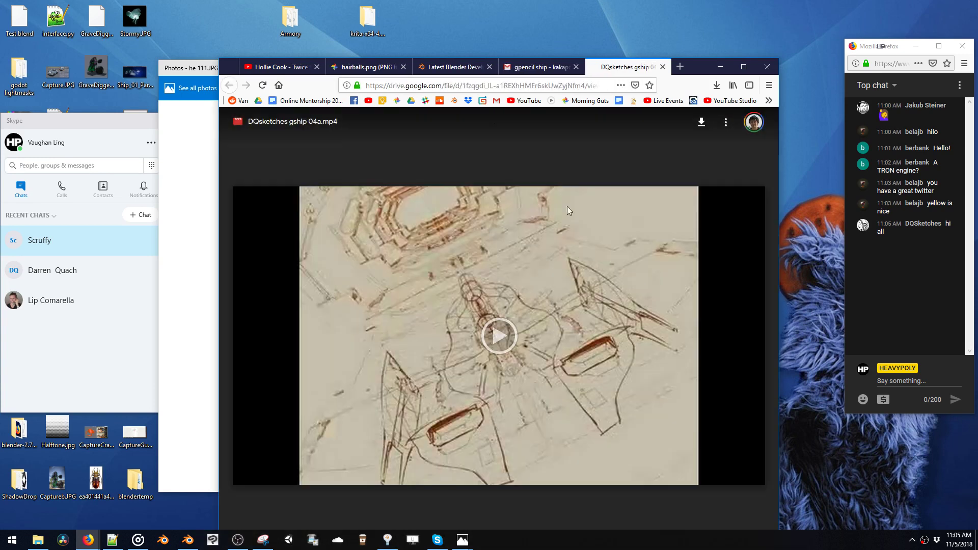
left_click(504, 338)
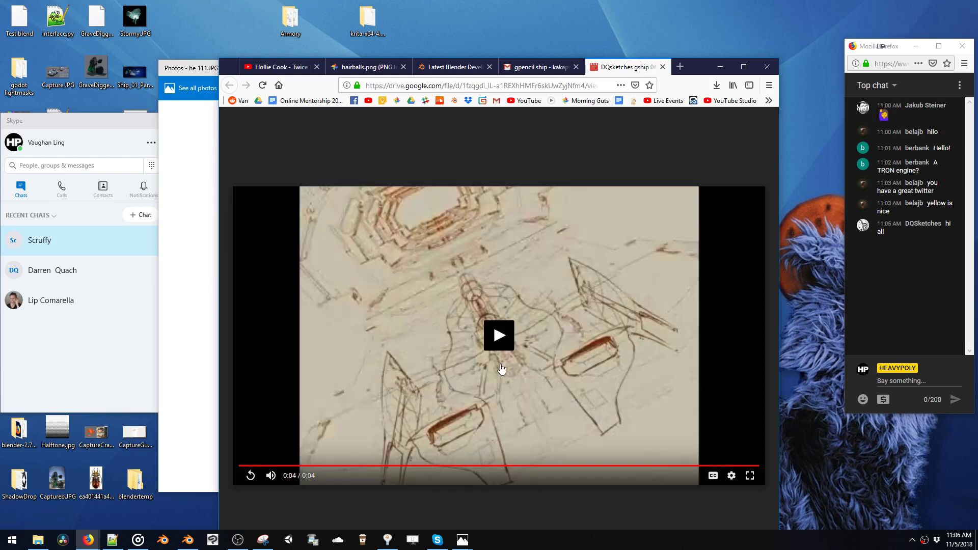
left_click(500, 336)
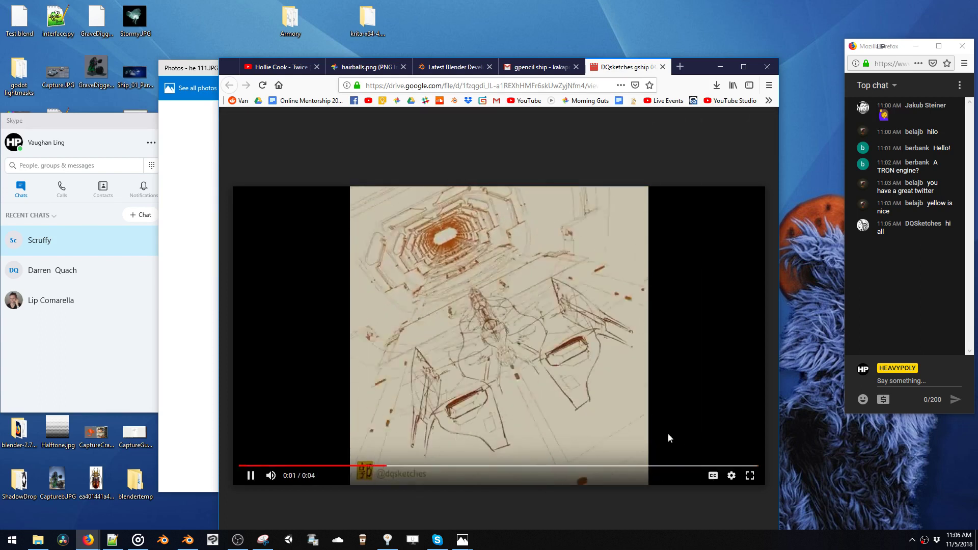
Step: Set the ship video's playback quality to 720p and show it in full screen
left_click(732, 477)
left_click(744, 447)
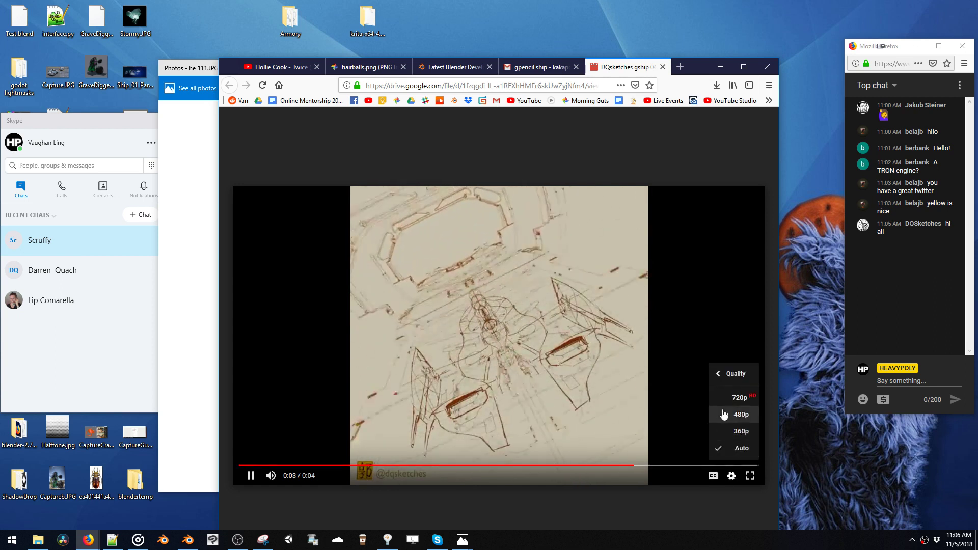
left_click(731, 400)
left_click(750, 476)
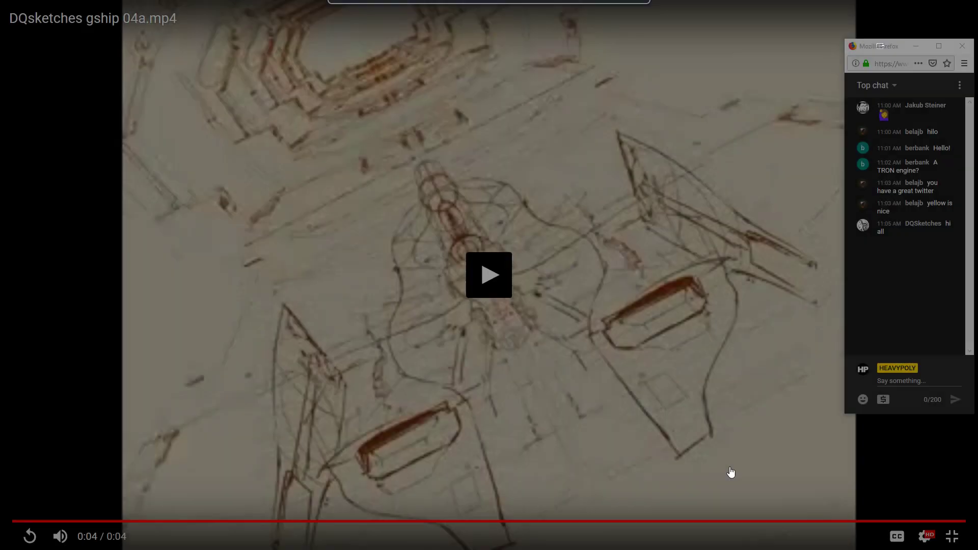
Step: Replay the ship animation in full screen several times, ending with the video back in the browser window
left_click(493, 284)
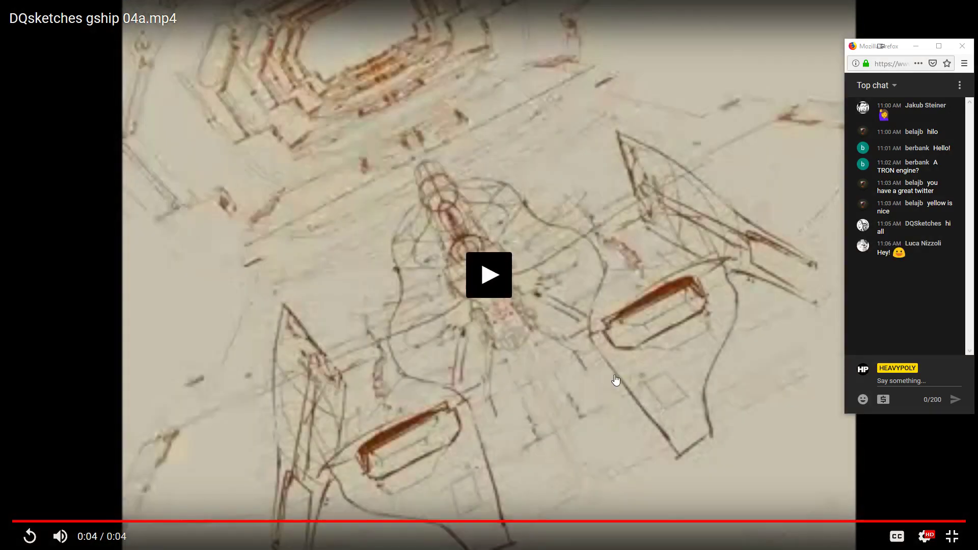
left_click(492, 285)
left_click(501, 276)
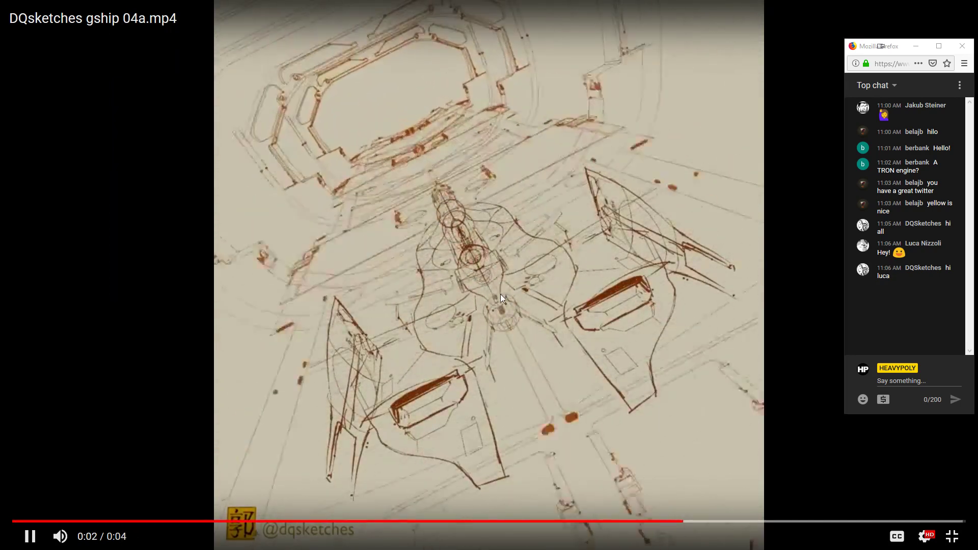
key("Escape")
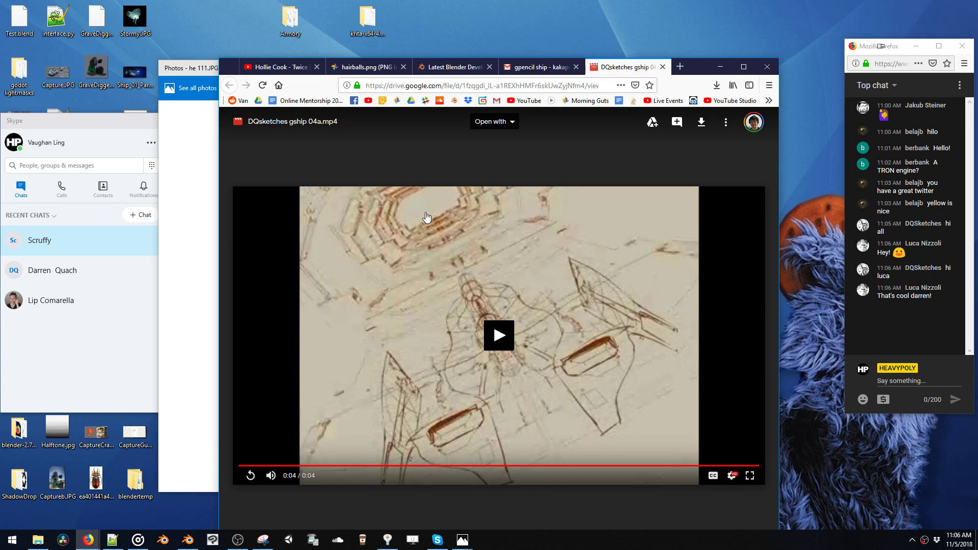
Step: Close the ship video and Gmail tabs, minimize the browser and Blender updater, and switch to Blender's LowPolyMechsEEVEE scene
middle_click(552, 72)
middle_click(561, 72)
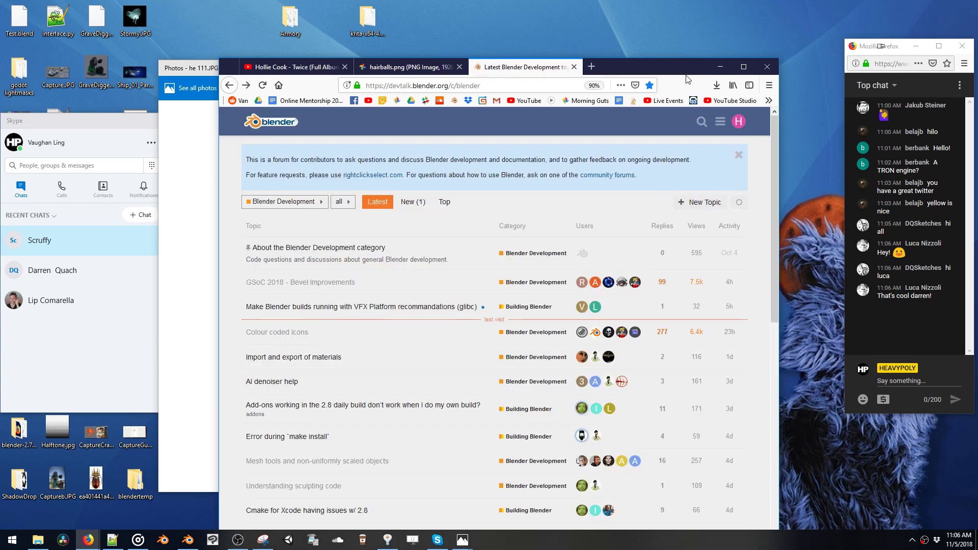
left_click(720, 66)
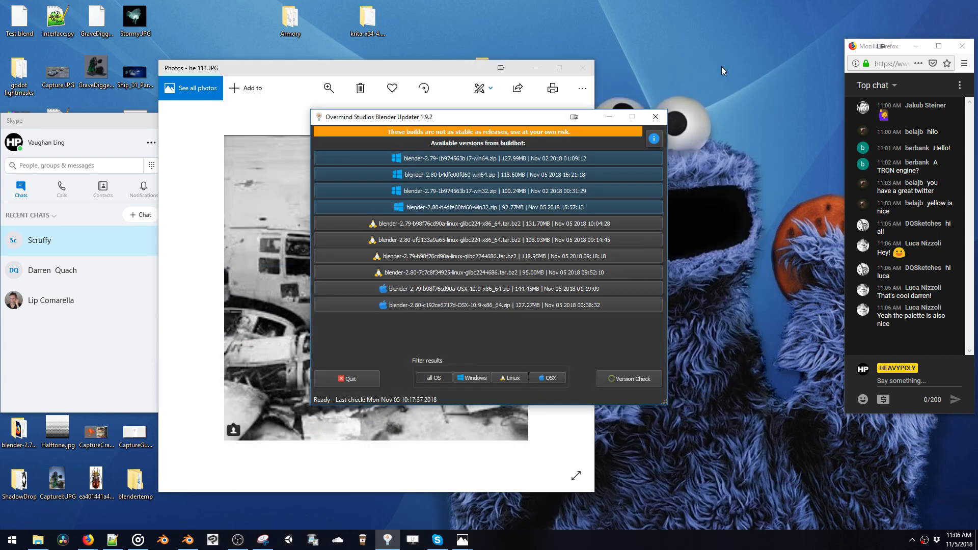
left_click(610, 117)
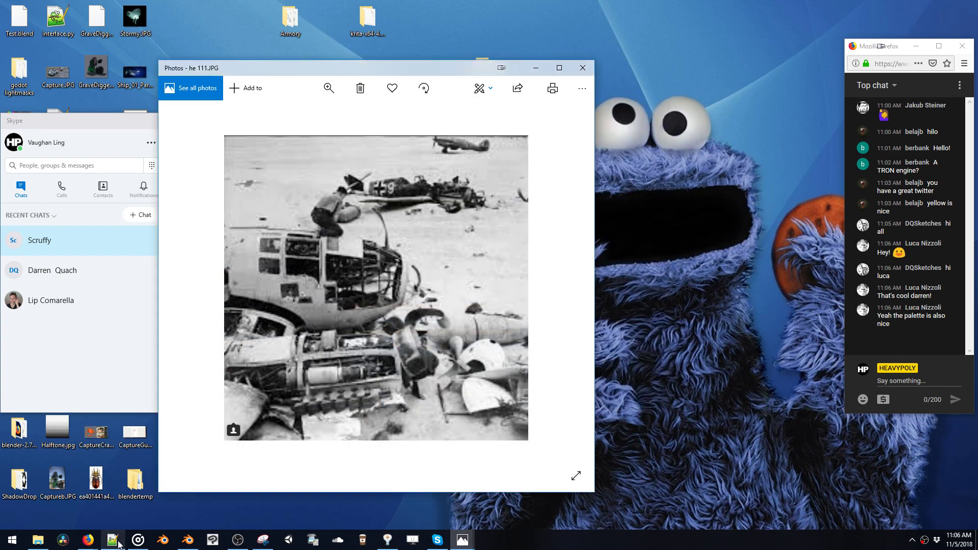
left_click(187, 539)
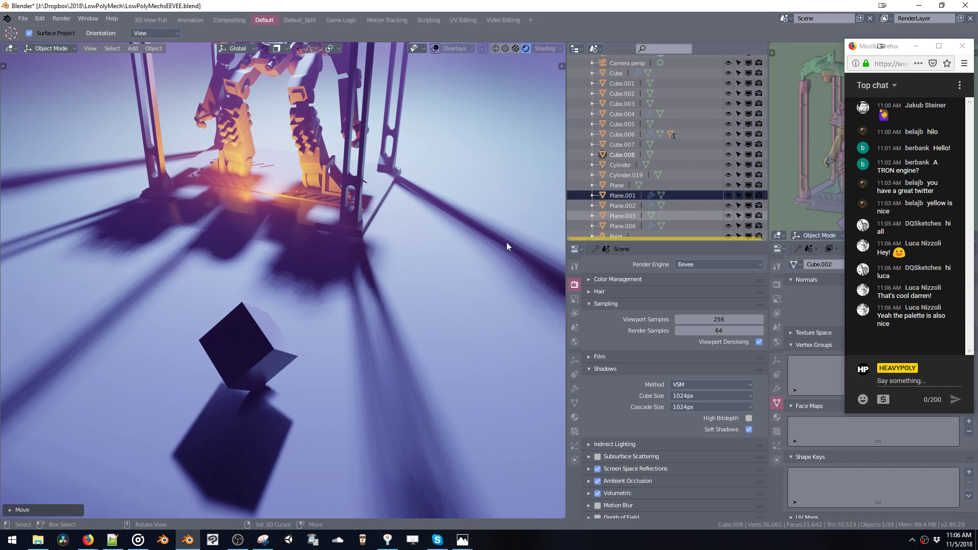
Step: Turn off Soft Shadows in the Eevee render settings and examine the shadow edges around the mech frame and cube
middle_click_drag(328, 251, 404, 258)
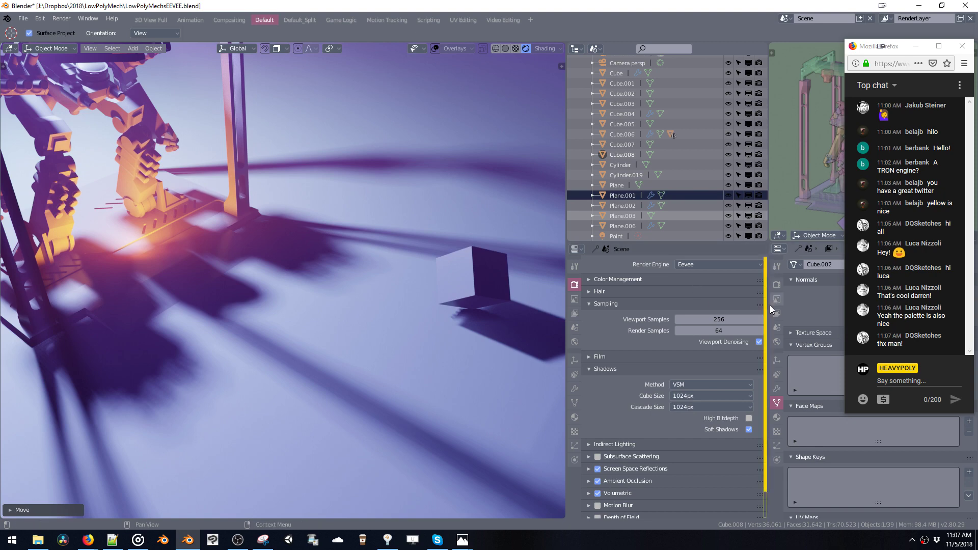
left_click(748, 429)
middle_click_drag(293, 267, 335, 247)
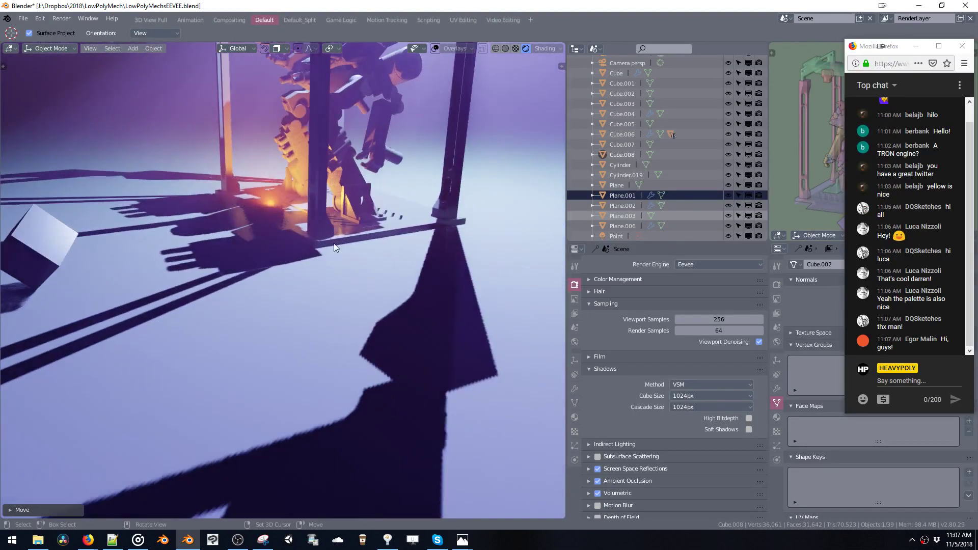
middle_click_drag(340, 441, 331, 287)
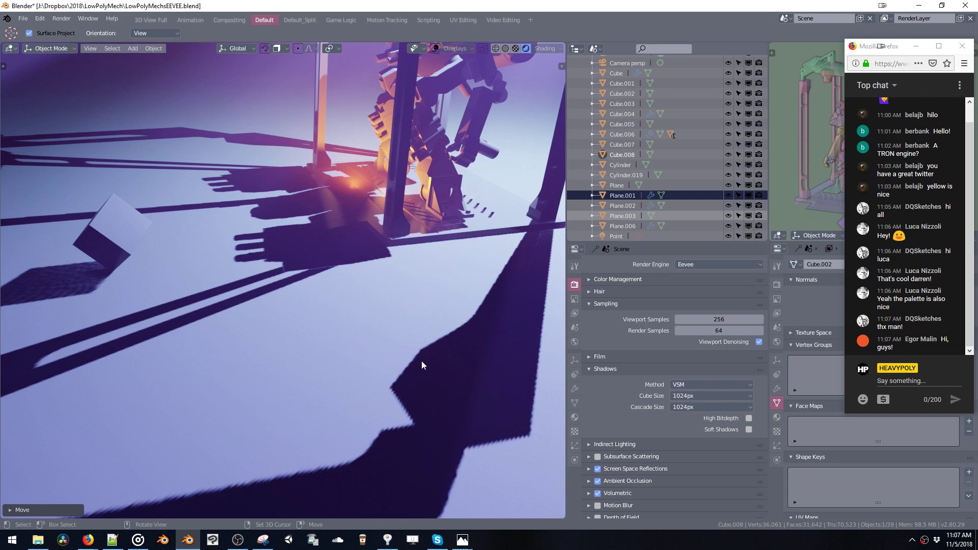
middle_click_drag(409, 359, 344, 357)
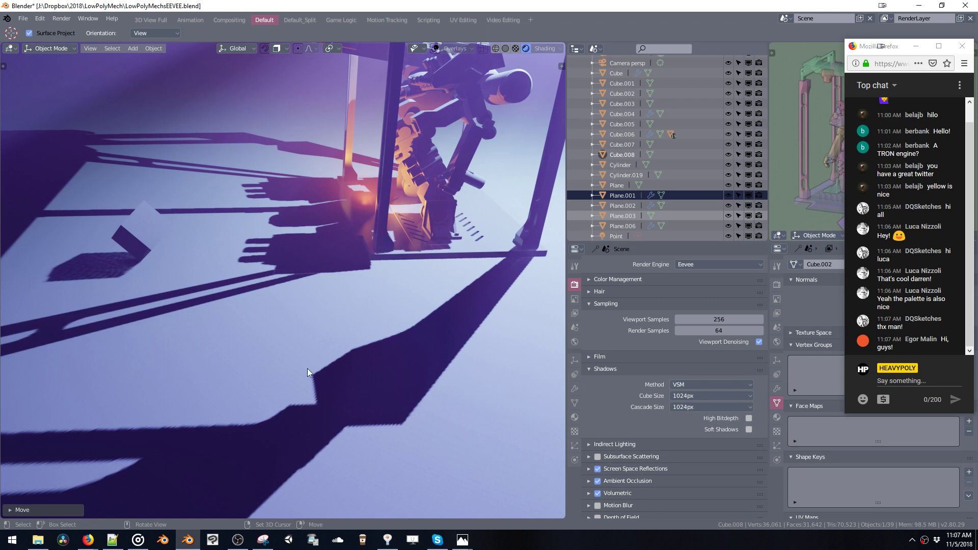
middle_click_drag(308, 368, 173, 395)
middle_click_drag(331, 361, 325, 324)
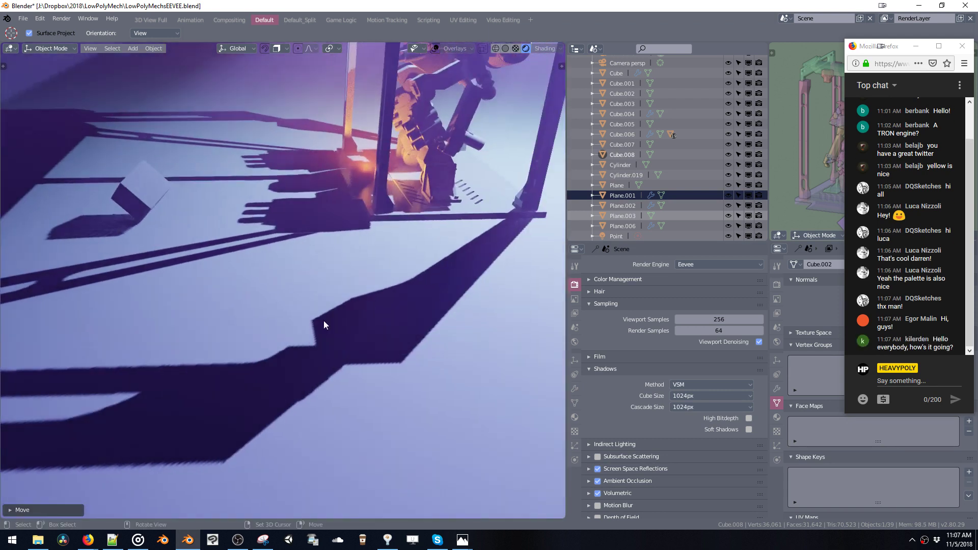
Step: Turn Soft Shadows back on and examine the mech frame's shadows on the floor from several sides
left_click(749, 430)
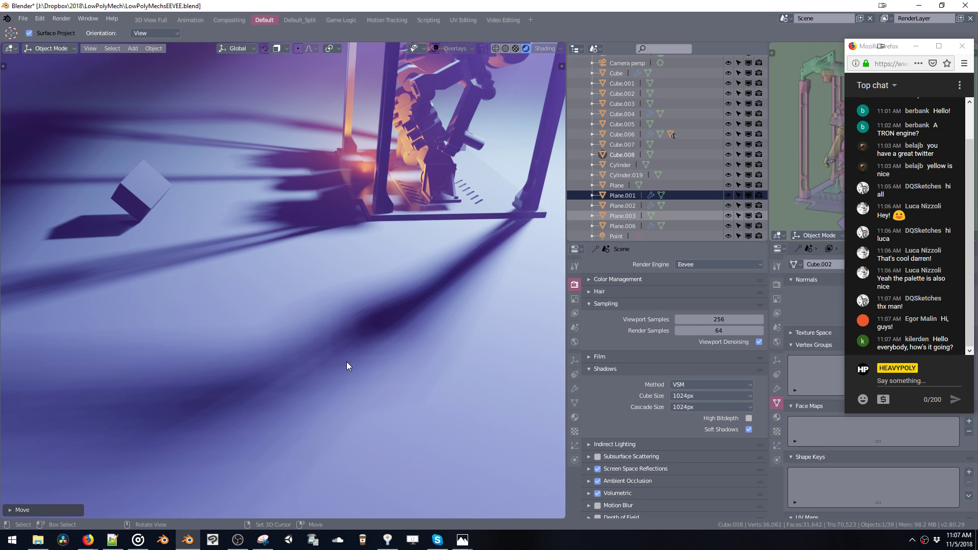
middle_click_drag(346, 362, 321, 296)
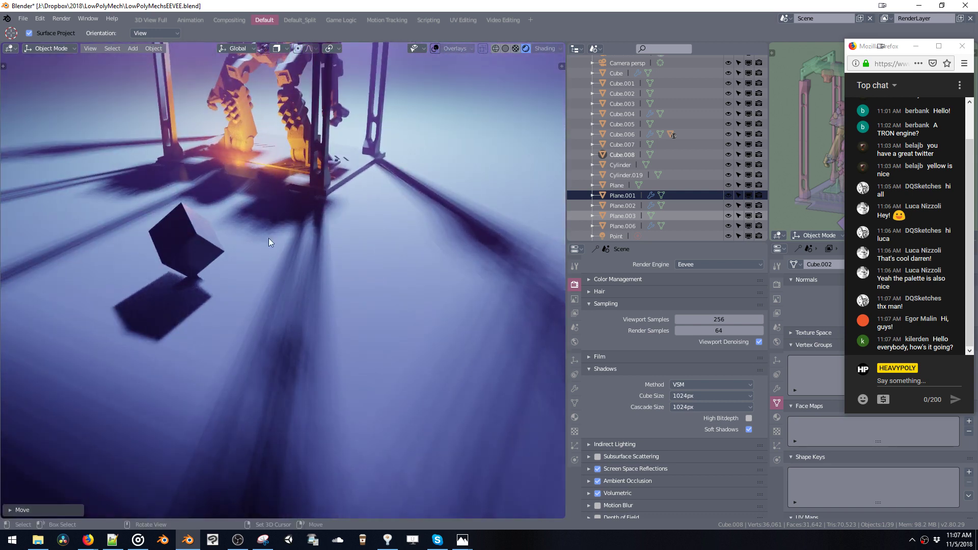
middle_click_drag(271, 240, 292, 246)
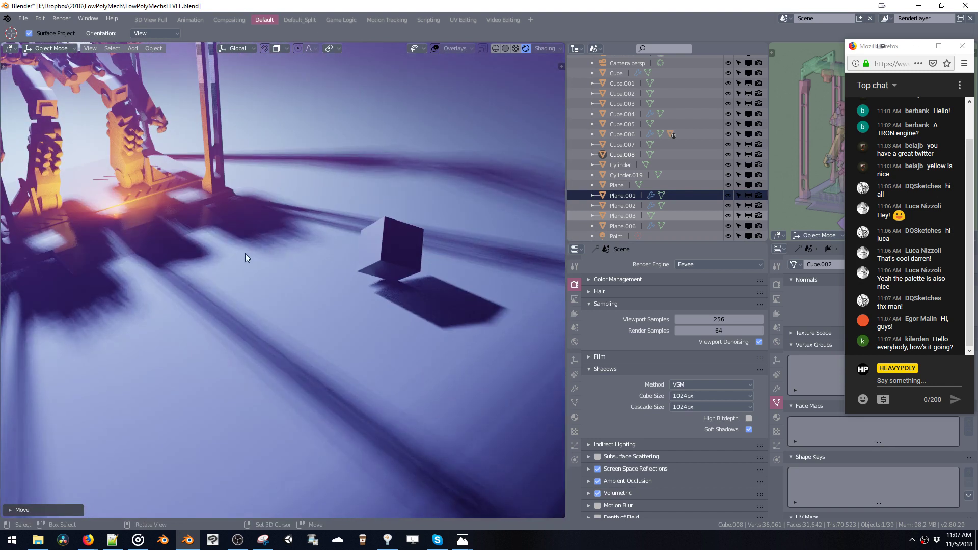
middle_click_drag(209, 254, 309, 332)
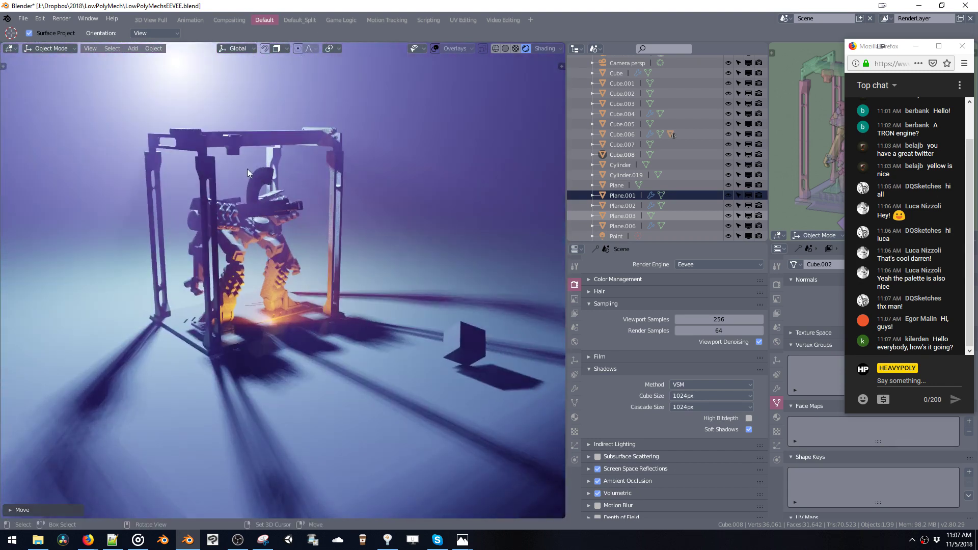
middle_click_drag(247, 169, 282, 219)
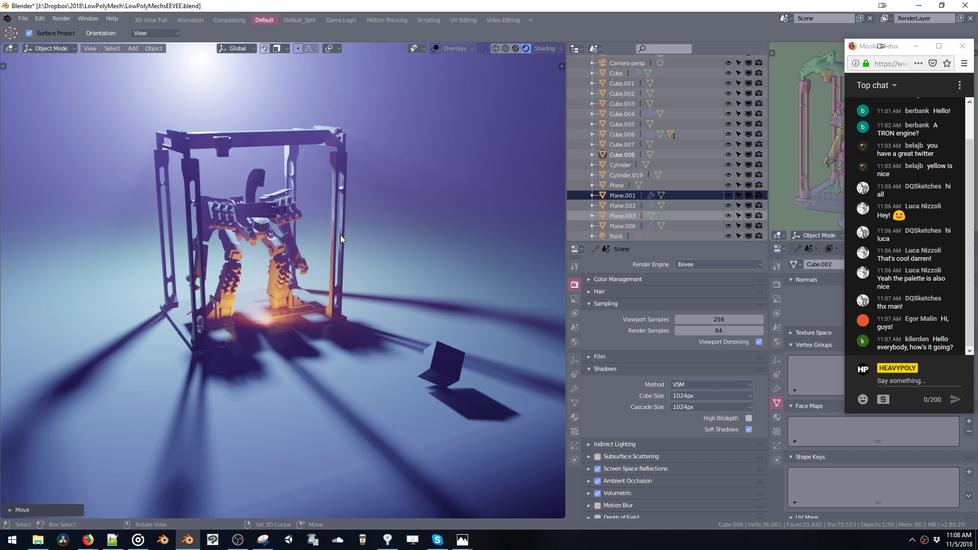
middle_click_drag(489, 383, 448, 390)
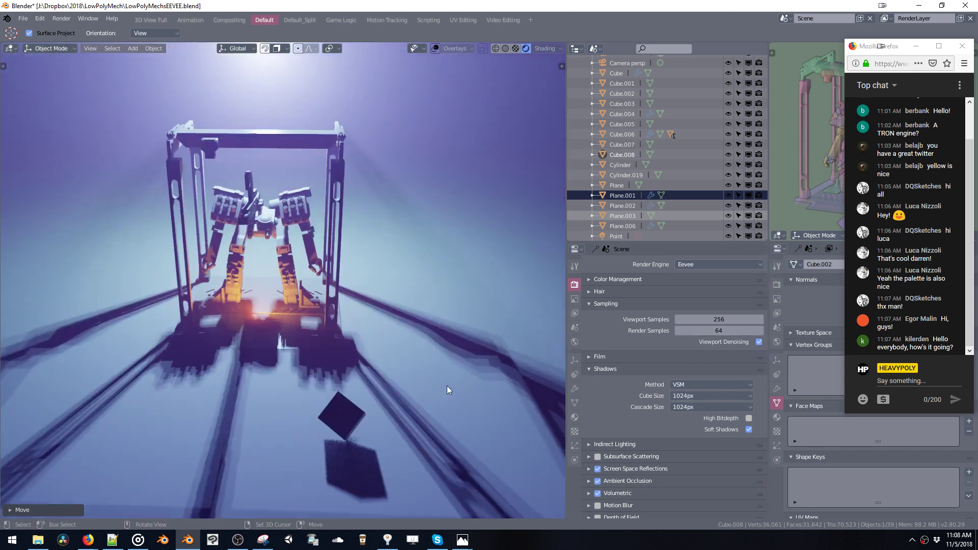
middle_click_drag(369, 371, 282, 382)
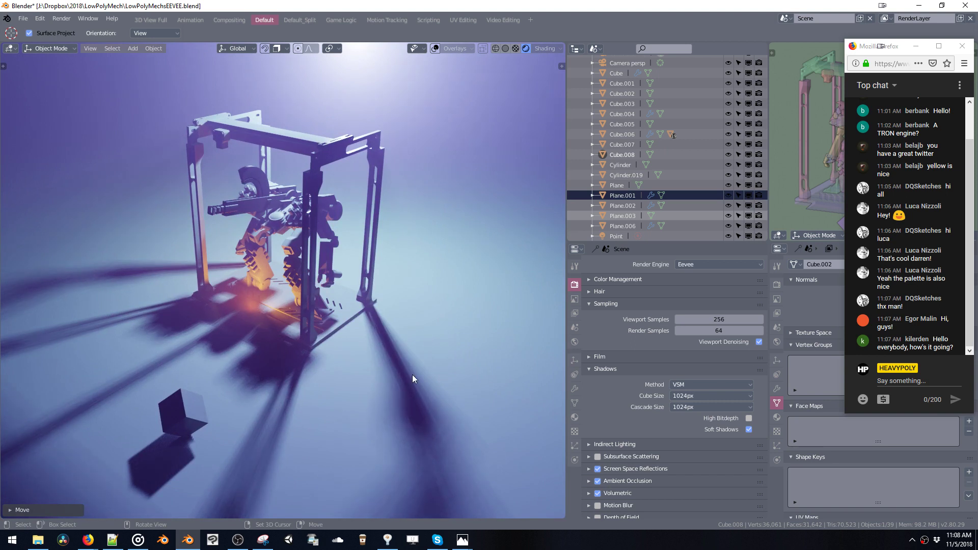
Step: Examine the soft shadows up close at the base of the frame and farther out across the floor
middle_click_drag(412, 375, 367, 357)
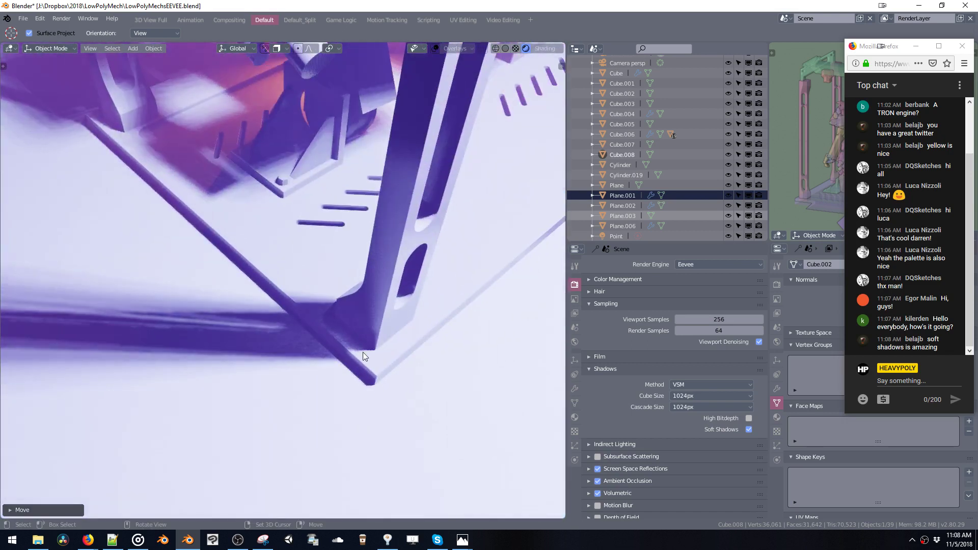
middle_click_drag(307, 326, 432, 266)
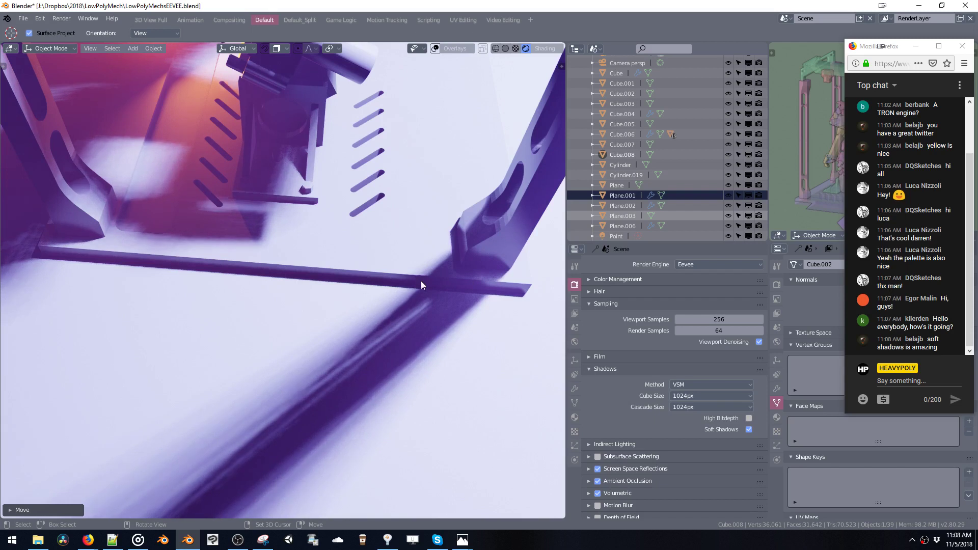
middle_click_drag(367, 321, 432, 308)
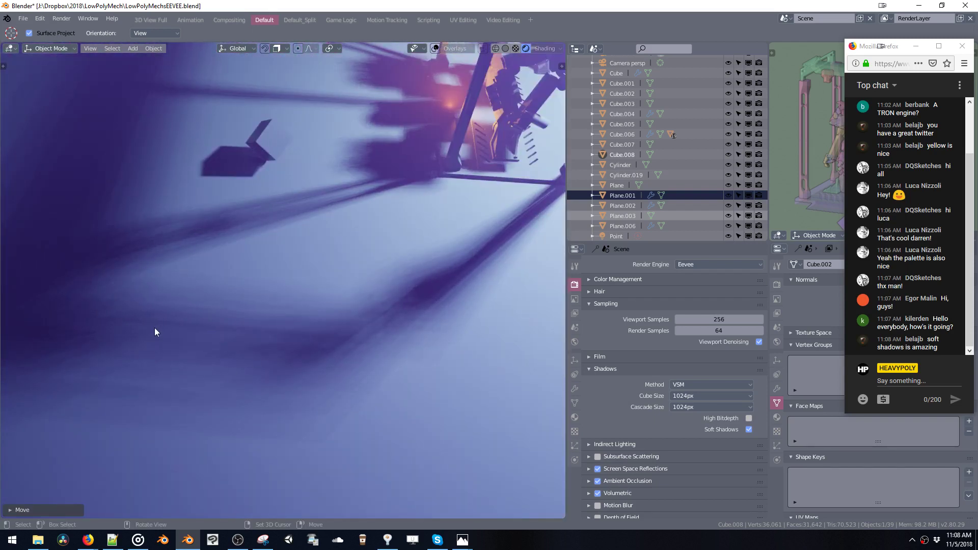
middle_click_drag(156, 332, 255, 328)
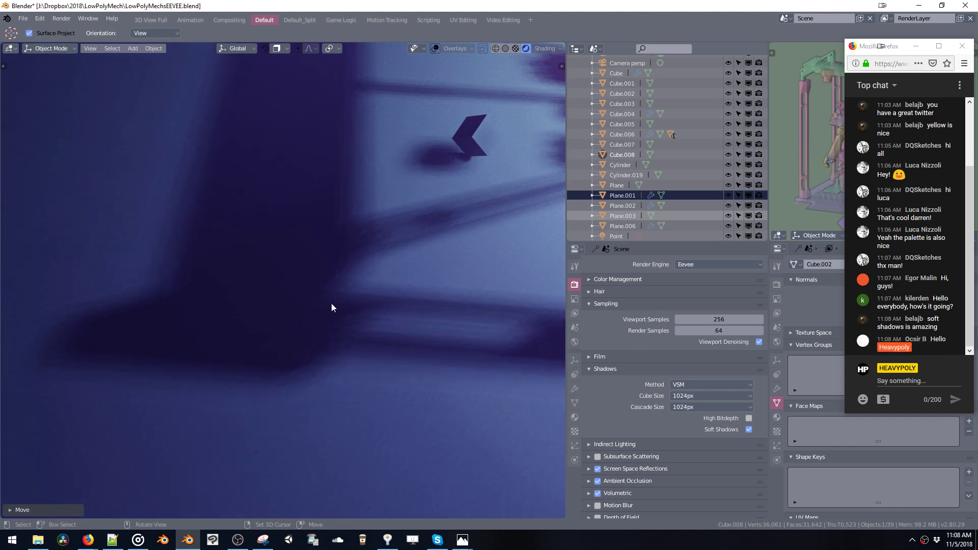
middle_click_drag(456, 283, 310, 326)
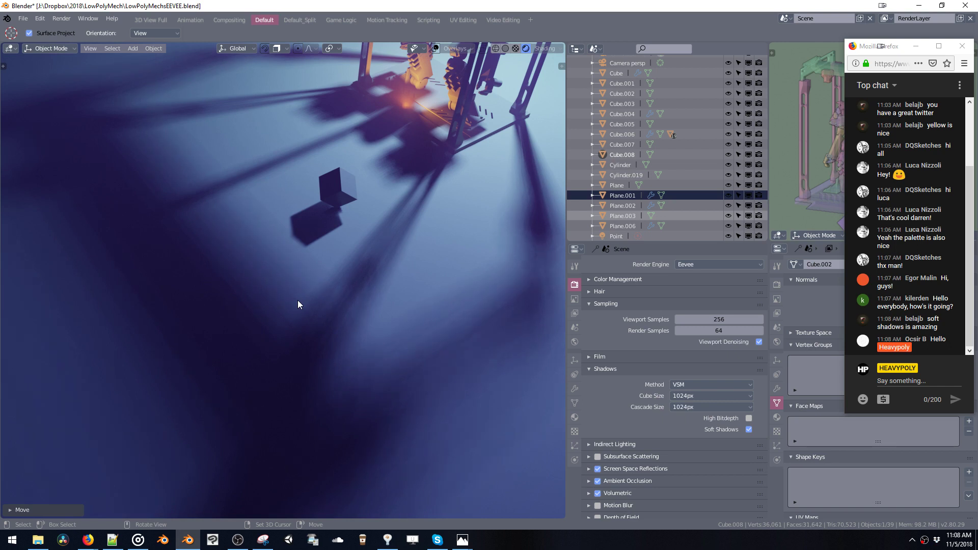
middle_click_drag(321, 222, 343, 219)
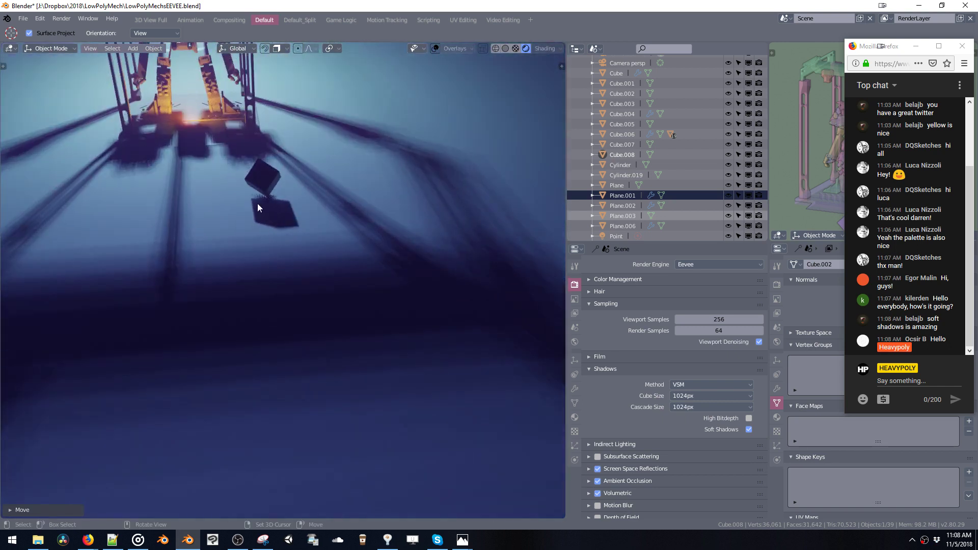
middle_click_drag(257, 209, 377, 243)
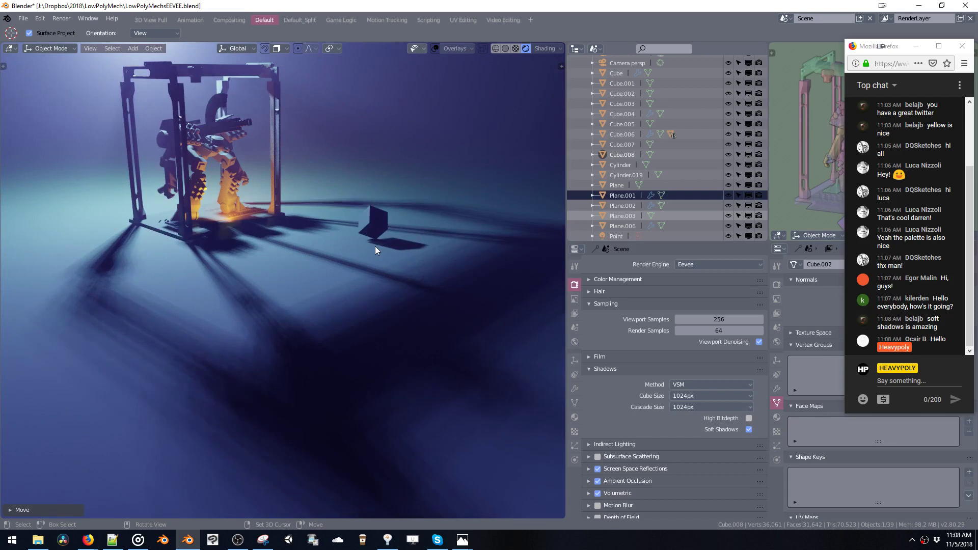
Step: Turn off Soft Shadows, select the Point light and open its light properties in the viewport
left_click(749, 429)
middle_click_drag(540, 311, 377, 260)
key("v")
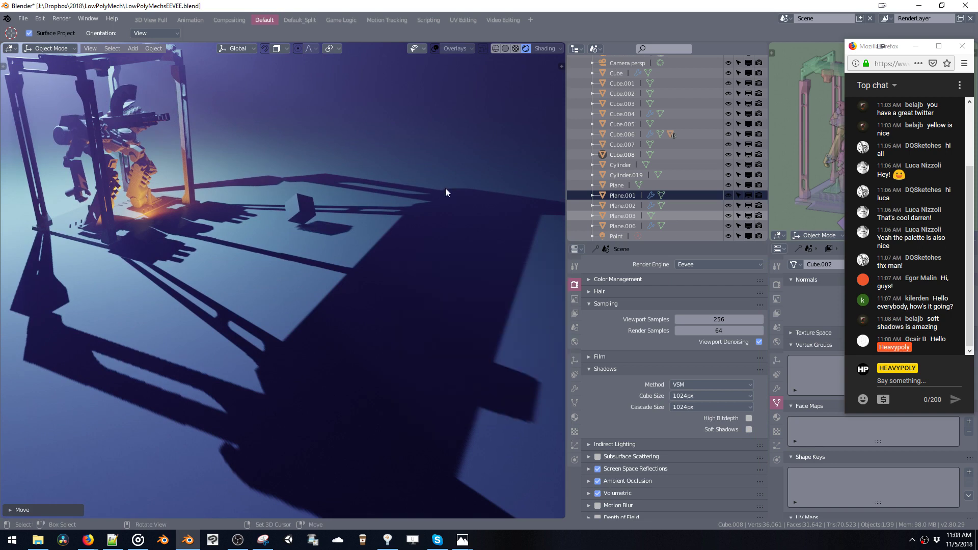
left_click(617, 236)
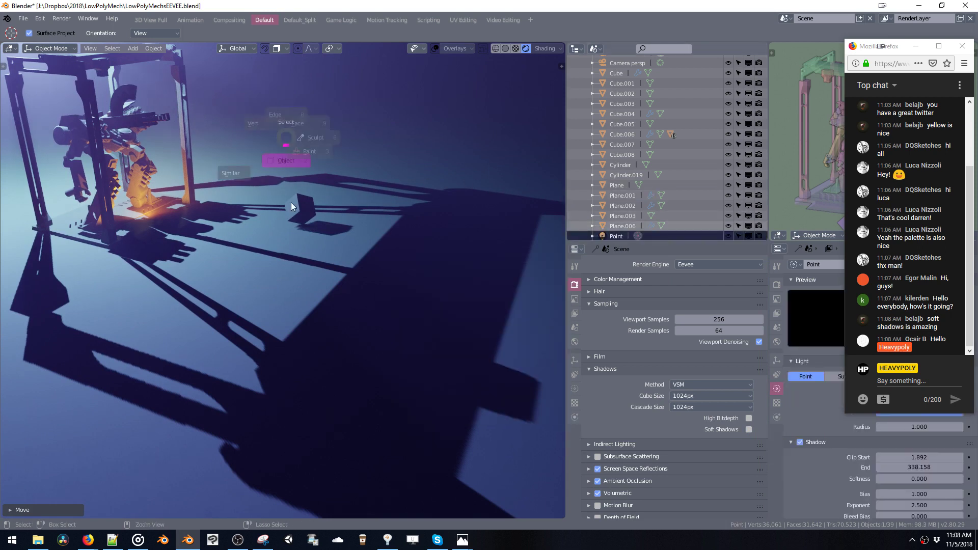
middle_click_drag(291, 203, 332, 224)
key("v")
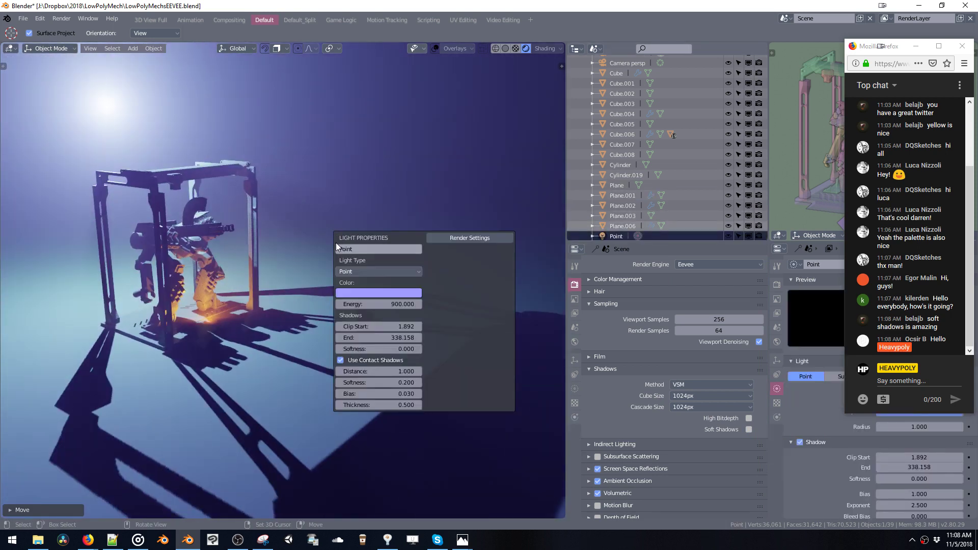
Step: Show the viewport overlays and set the Point light's radius to 0 in its light properties
key("shift+z")
left_click(389, 235)
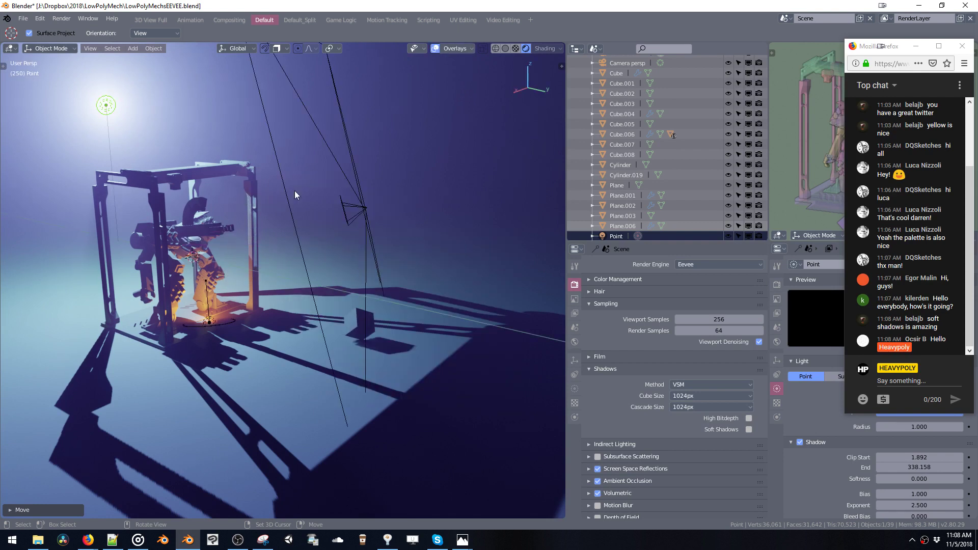
key("v")
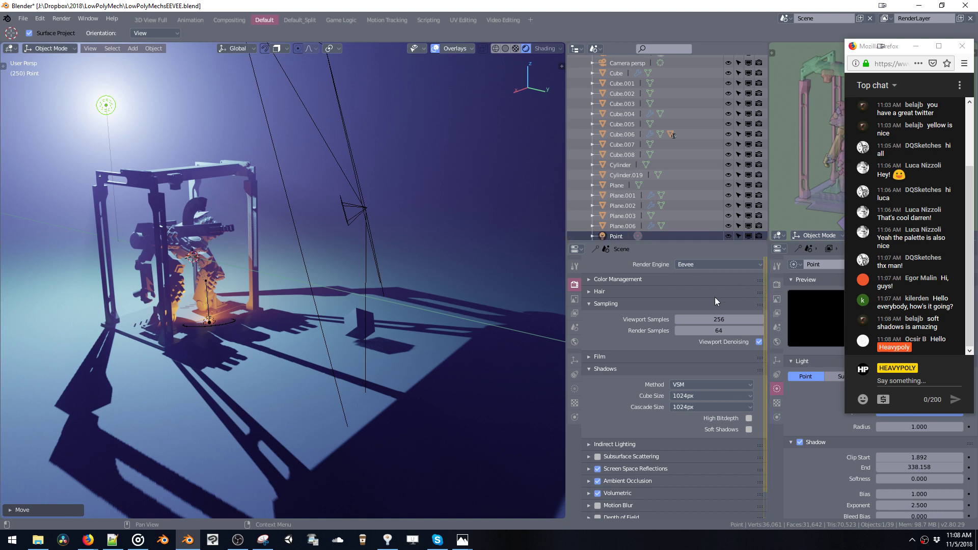
left_click(575, 389)
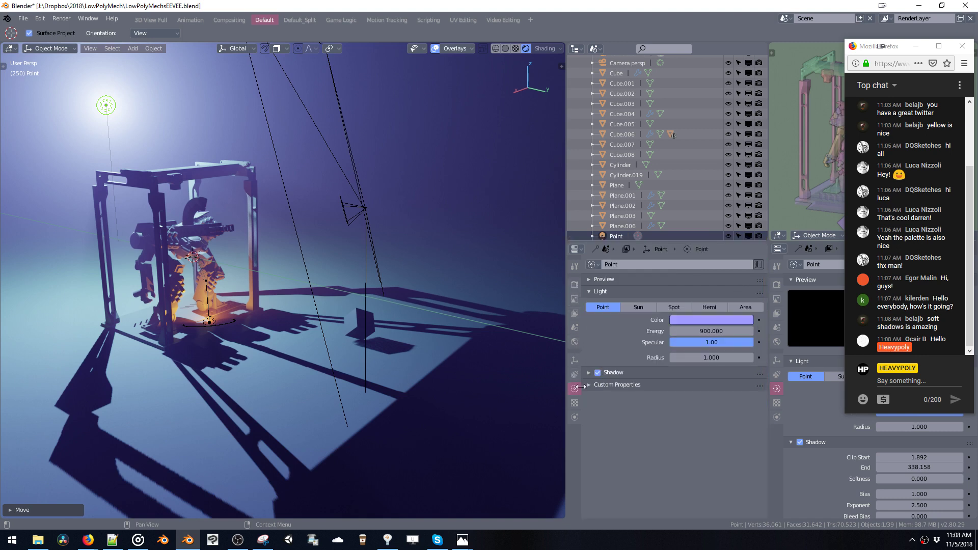
left_click_drag(695, 357, 657, 362)
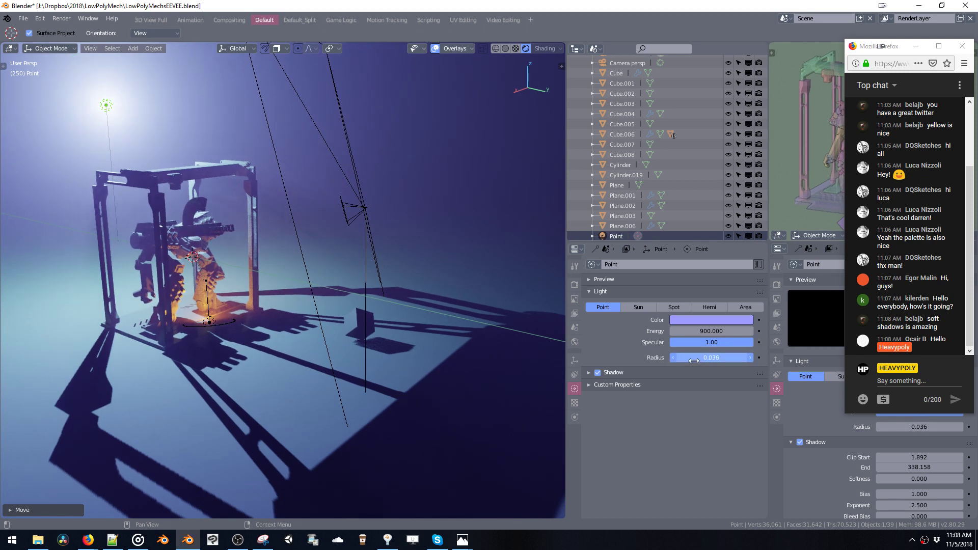
left_click_drag(700, 360, 682, 359)
Step: Set the Point light's shadow softness to 50 and examine the floor shadows around the cube and mech frame
key("v")
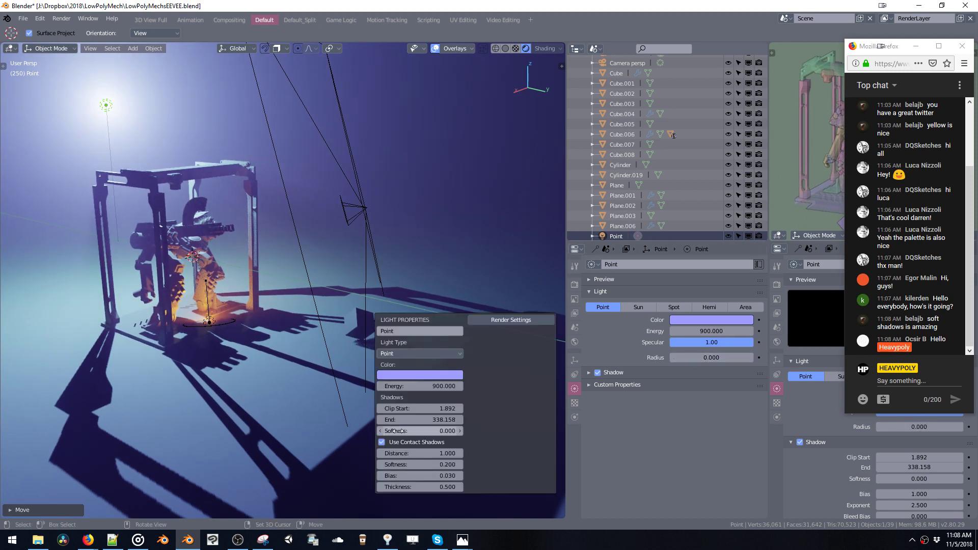
left_click_drag(396, 430, 665, 416)
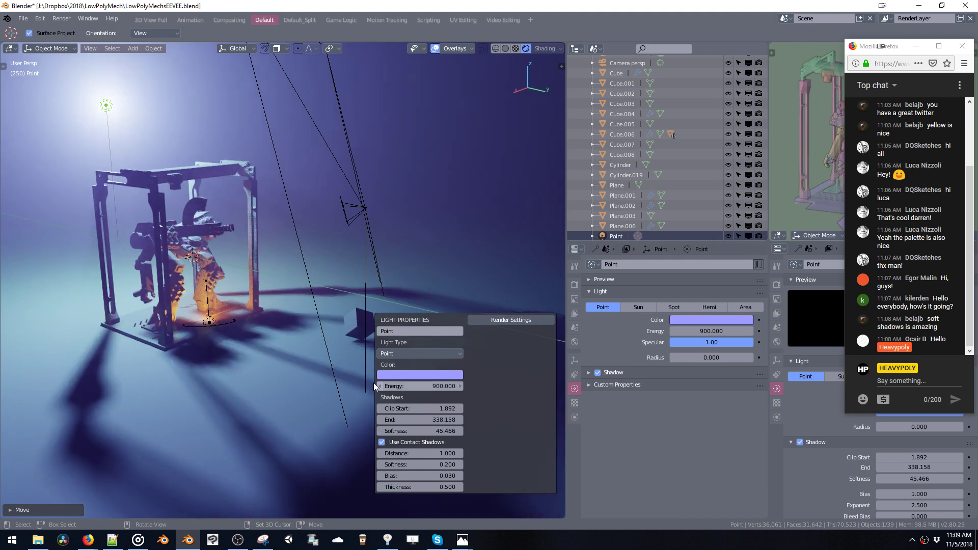
left_click(417, 429)
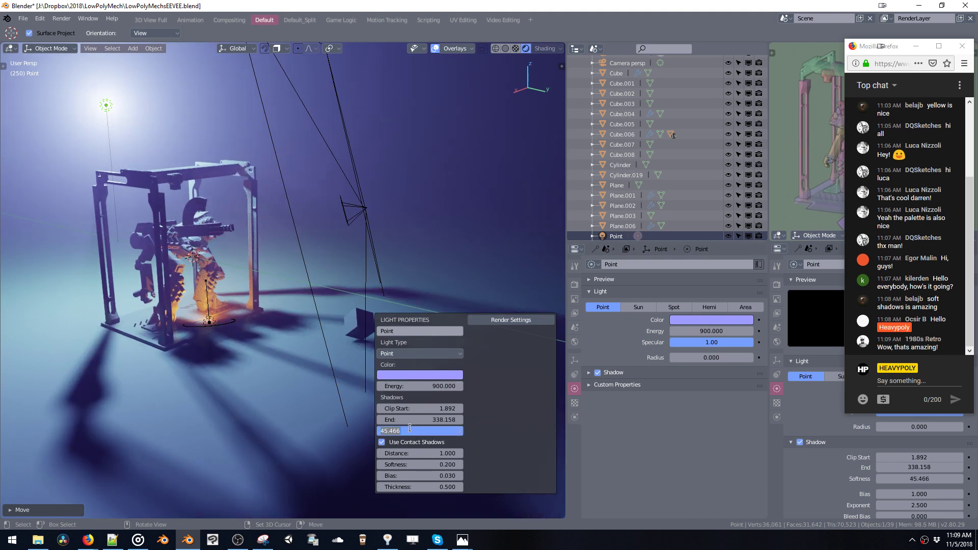
key("Return")
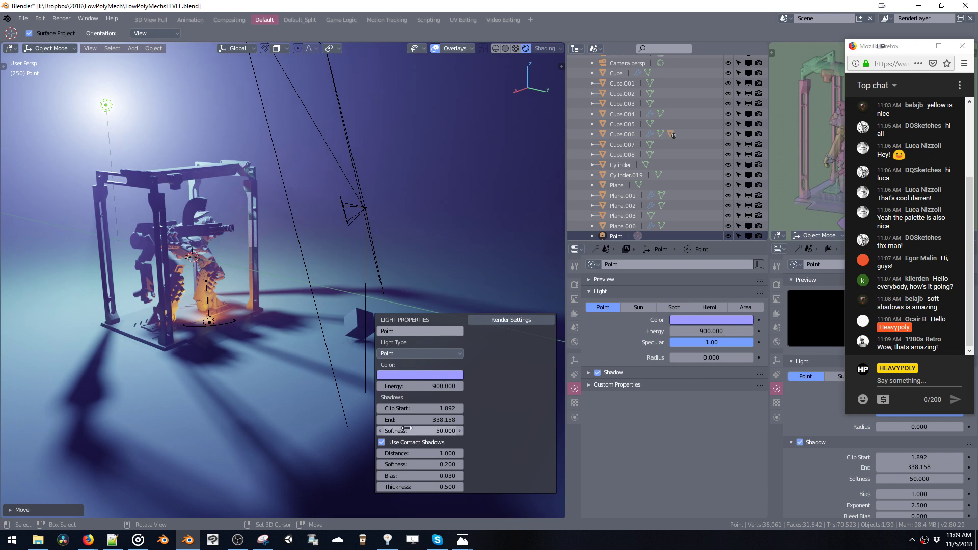
middle_click_drag(250, 342, 437, 295)
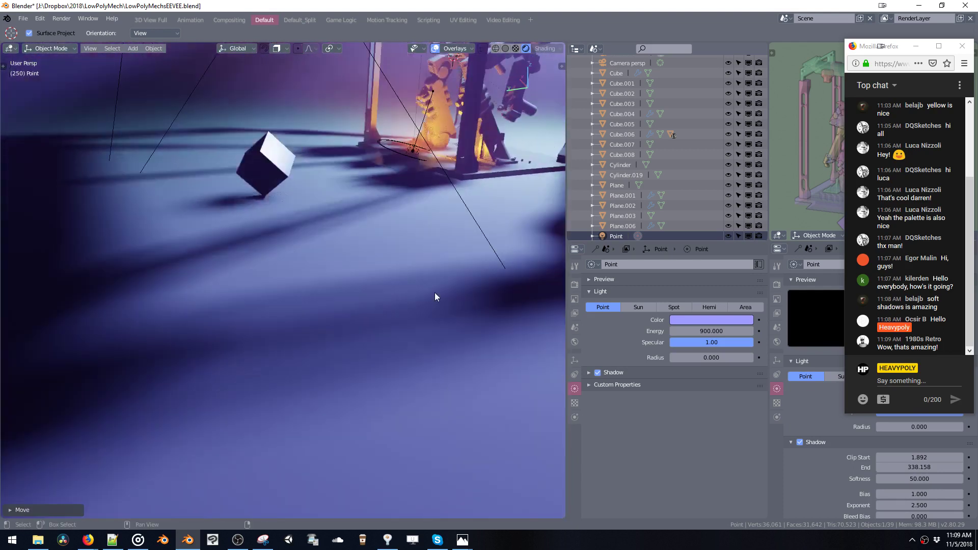
middle_click_drag(228, 359, 210, 356)
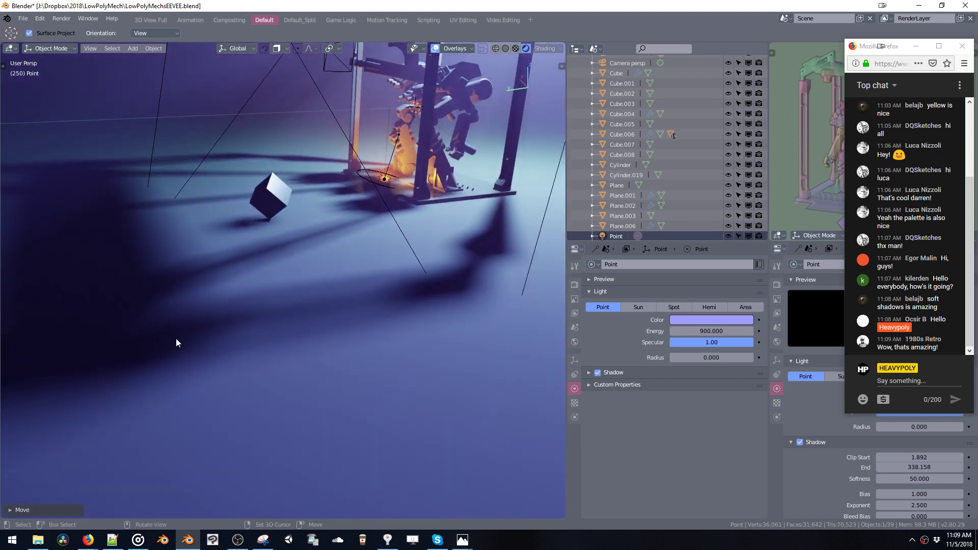
middle_click_drag(504, 259, 446, 283)
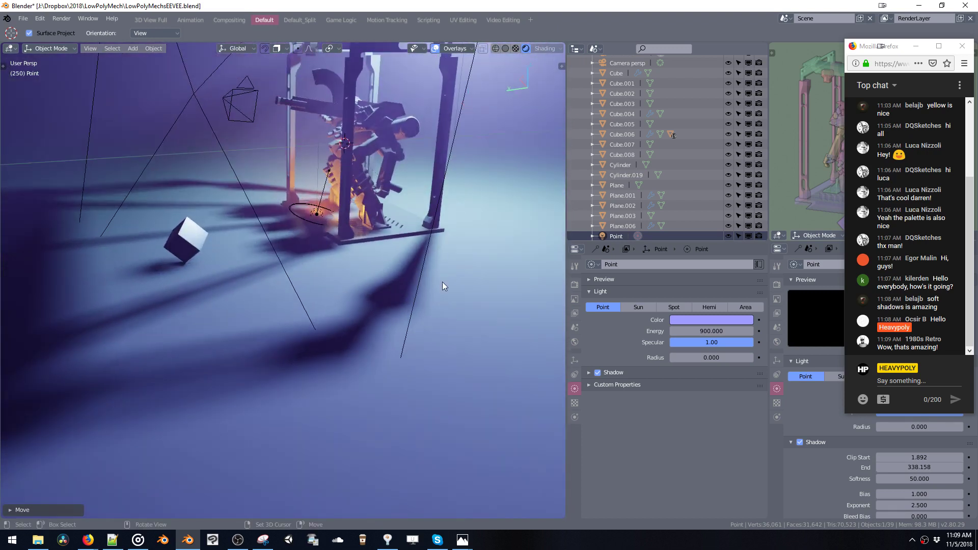
Step: Set the Point light's shadow softness to 0 and turn on Soft Shadows in the Eevee render settings
key("v")
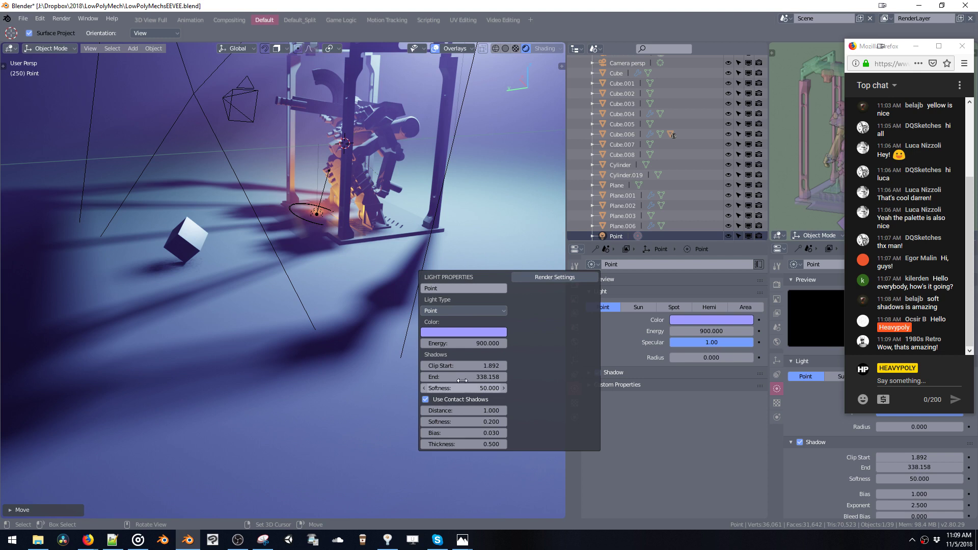
left_click_drag(487, 388, 143, 380)
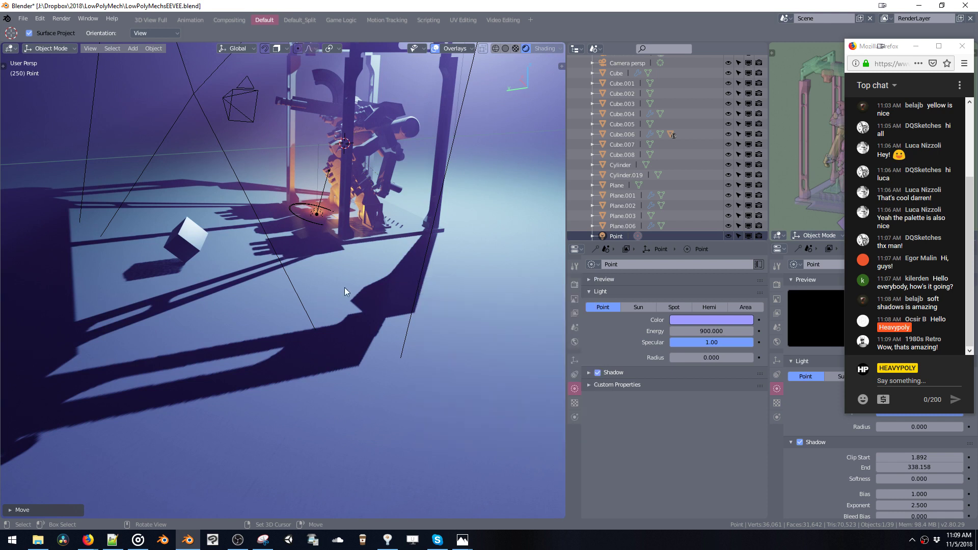
left_click(576, 287)
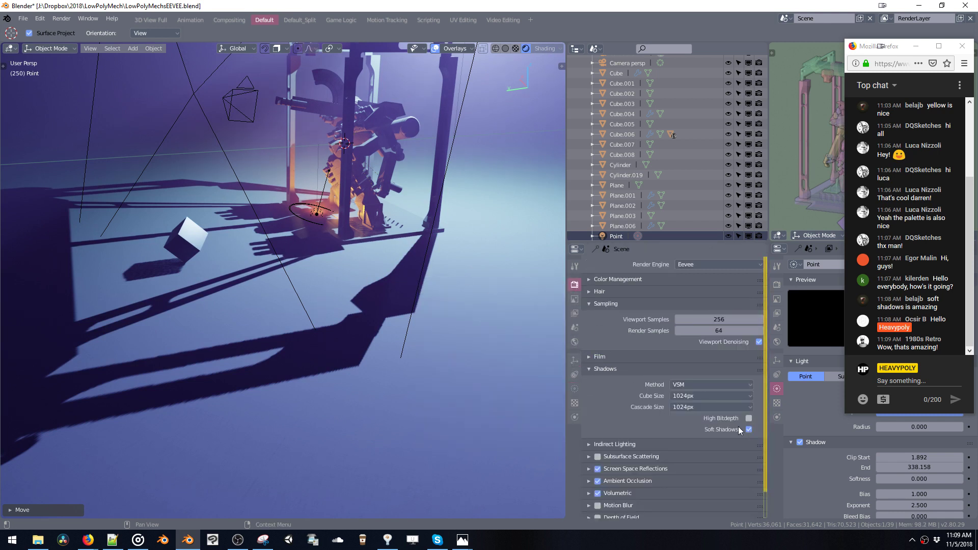
middle_click_drag(387, 271, 529, 316)
Step: Raise the Point light's radius to 10 and view the soft shadows from the front of the mech
left_click(574, 389)
left_click(589, 375)
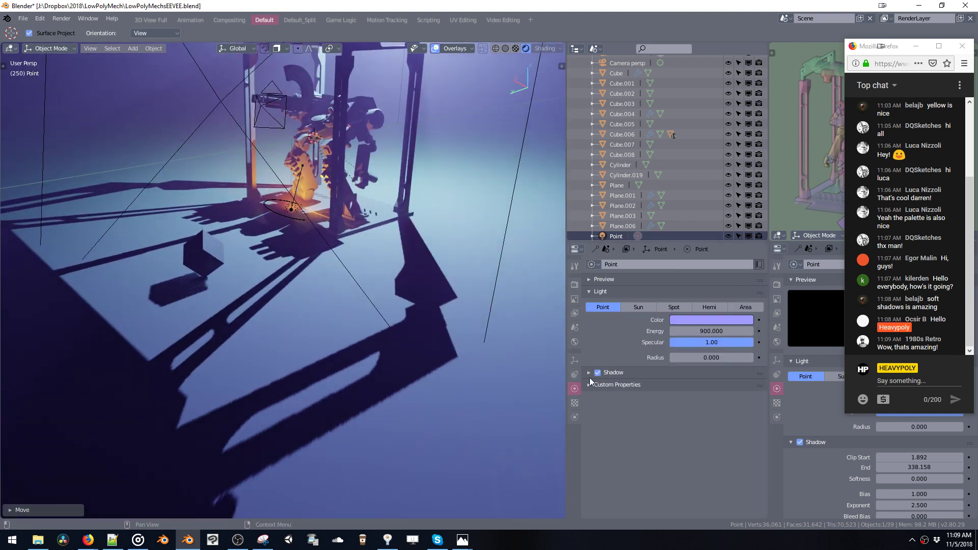
mouse_move(699, 358)
left_mouse_down()
mouse_move(720, 360)
mouse_move(696, 359)
left_mouse_up()
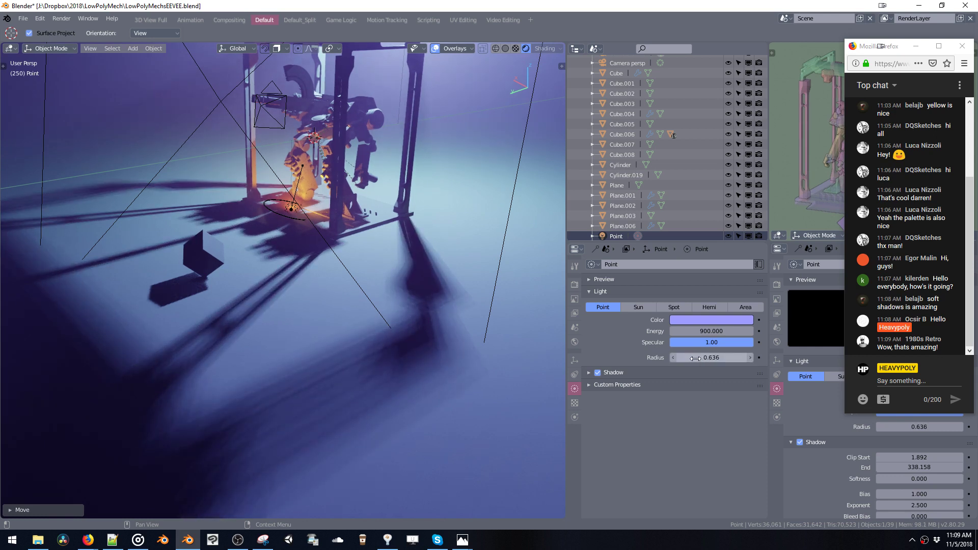
left_click(695, 358)
type("10")
key("Return")
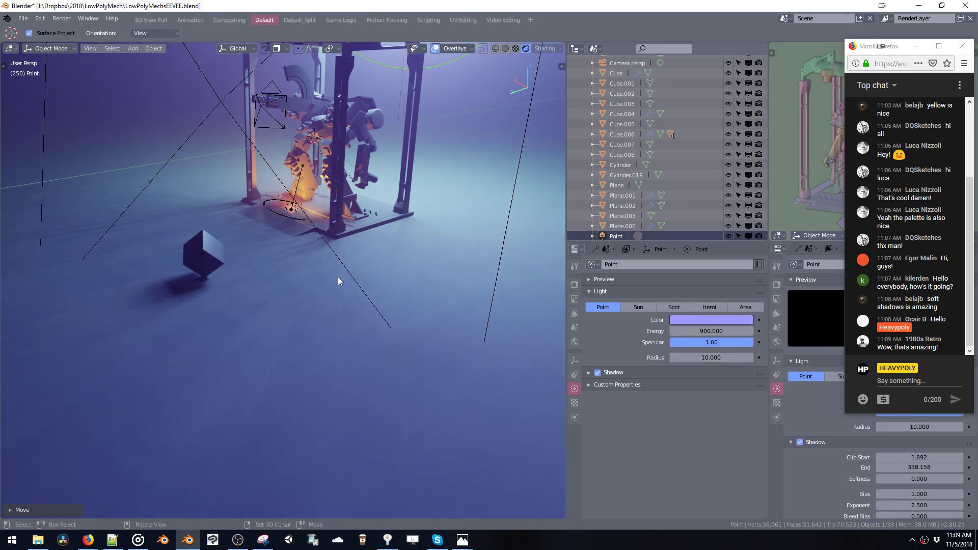
middle_click_drag(371, 227, 392, 242)
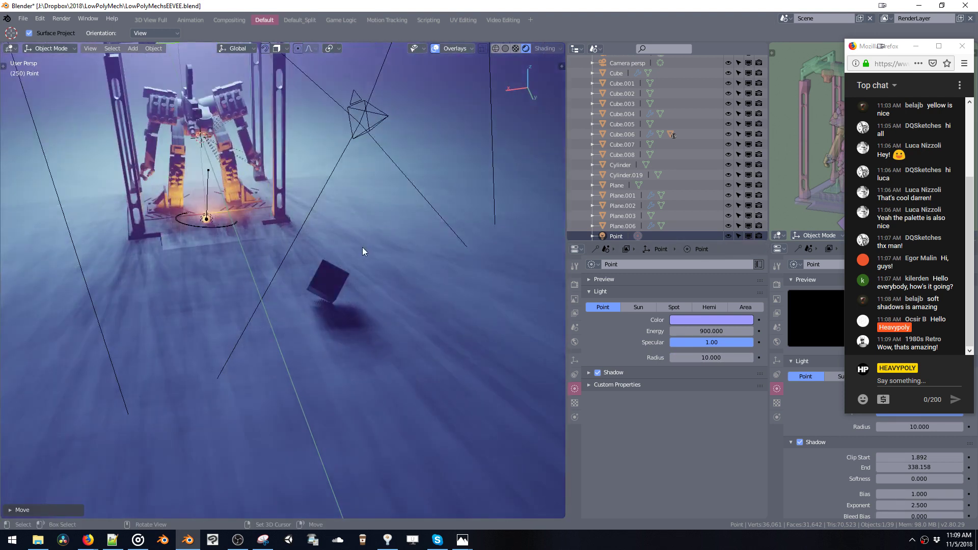
Step: Set the Point light's radius to 5, inspect the shadows from several sides, and hide the viewport overlays
left_click(688, 358)
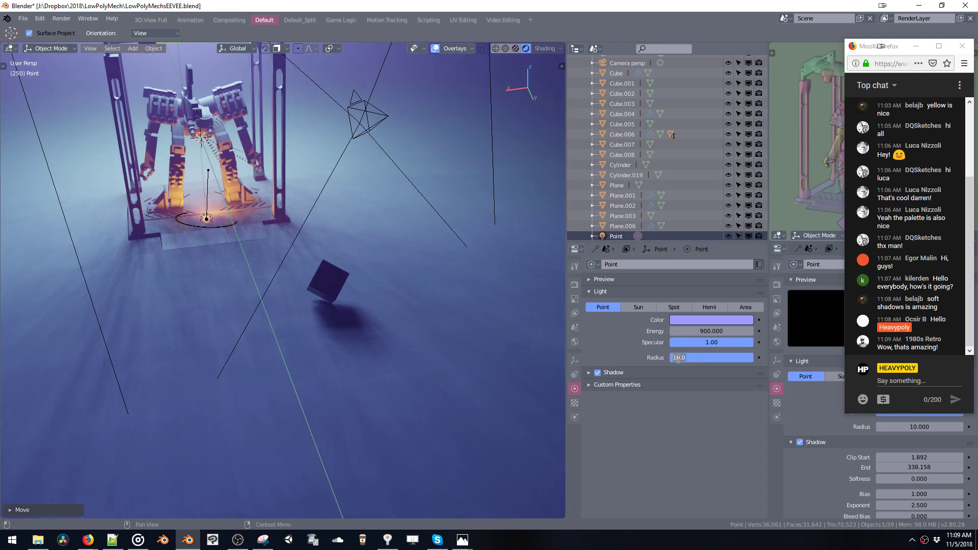
type("5")
key("Return")
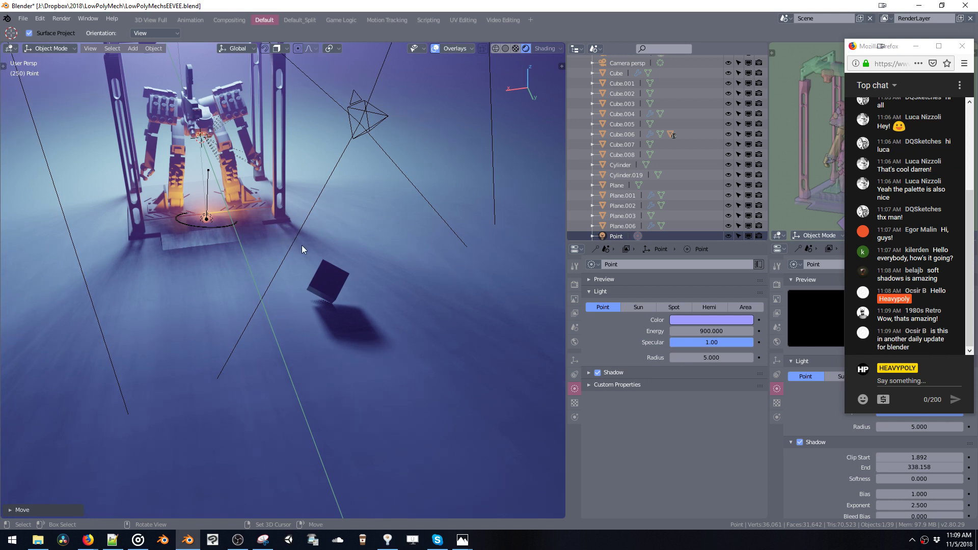
middle_click_drag(433, 307, 318, 248)
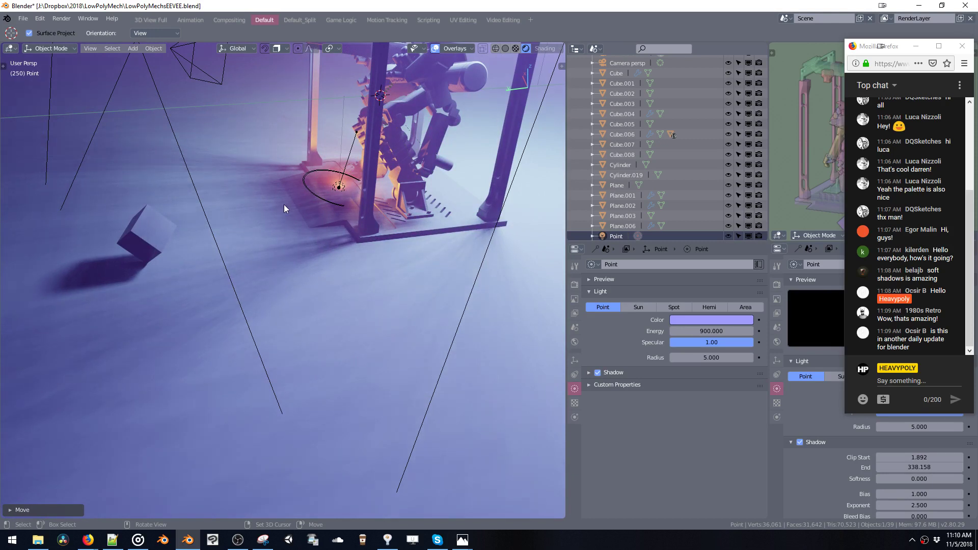
middle_click_drag(270, 184, 291, 231)
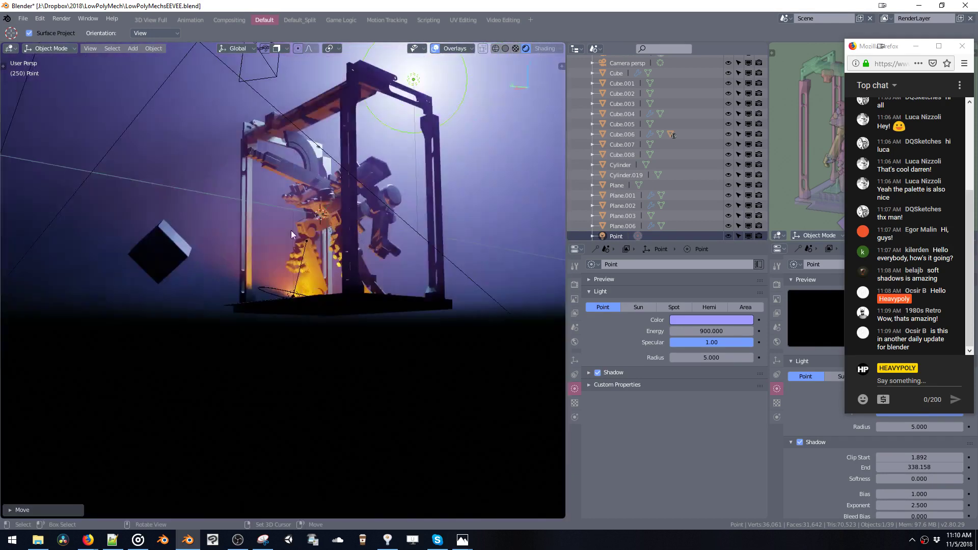
key("shift+alt+z")
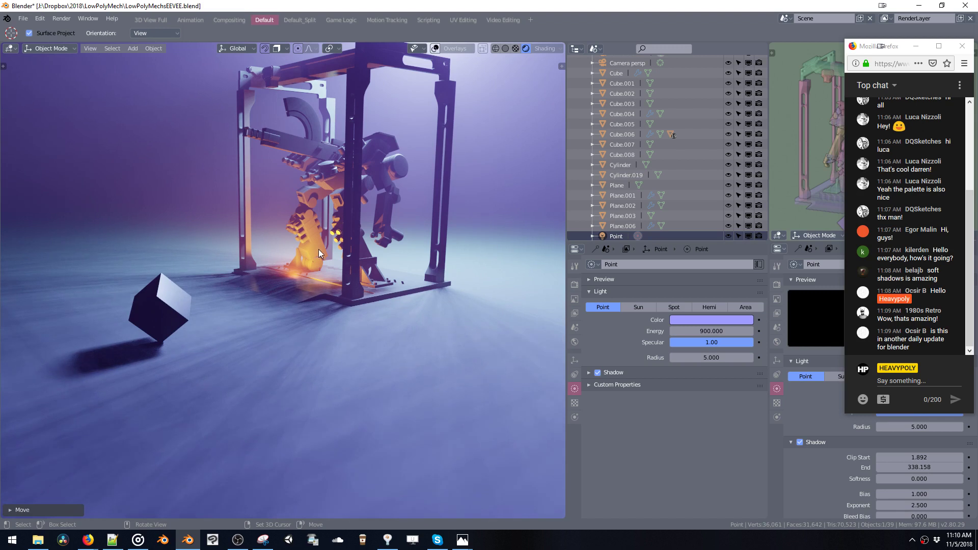
Step: Set the Point light's radius to 2 and view the floor shadows from the cube's side
left_click(700, 360)
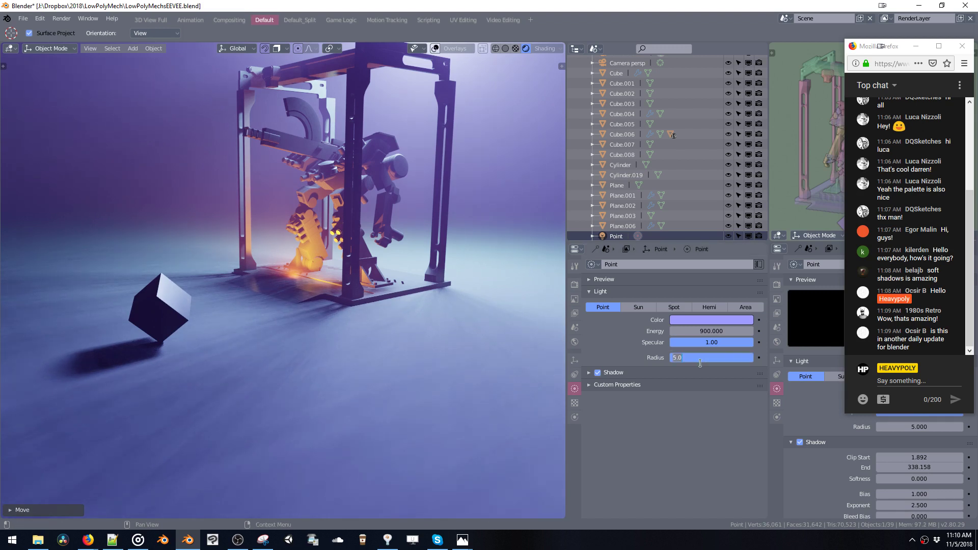
key("Return")
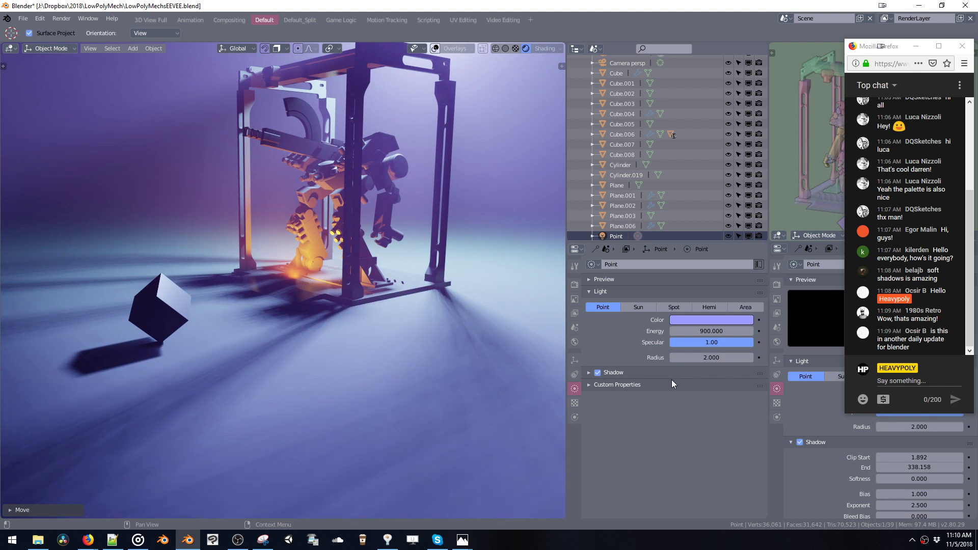
middle_click_drag(318, 269, 410, 278)
Step: Select the cube beside the mech frame and move it along the X axis and the Z axis
left_click(428, 343)
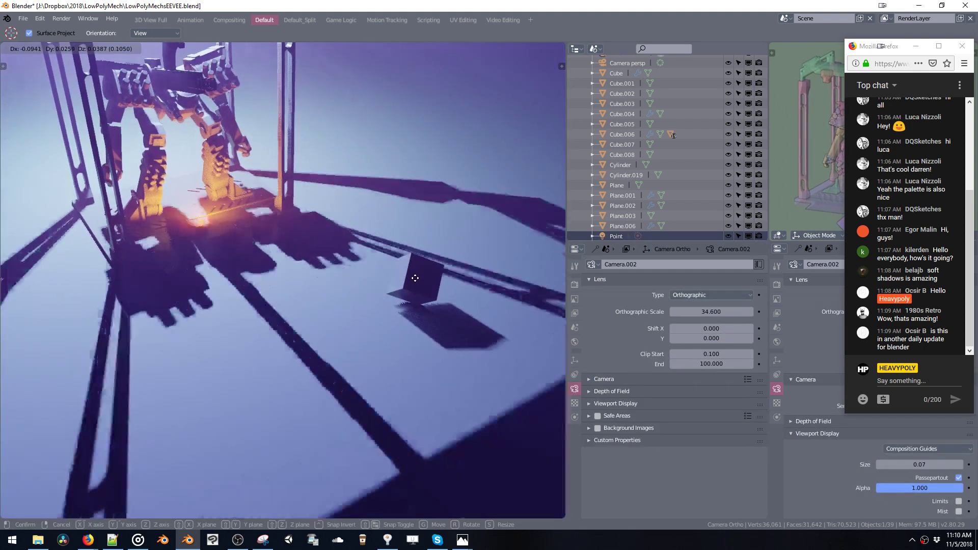
left_click(414, 286)
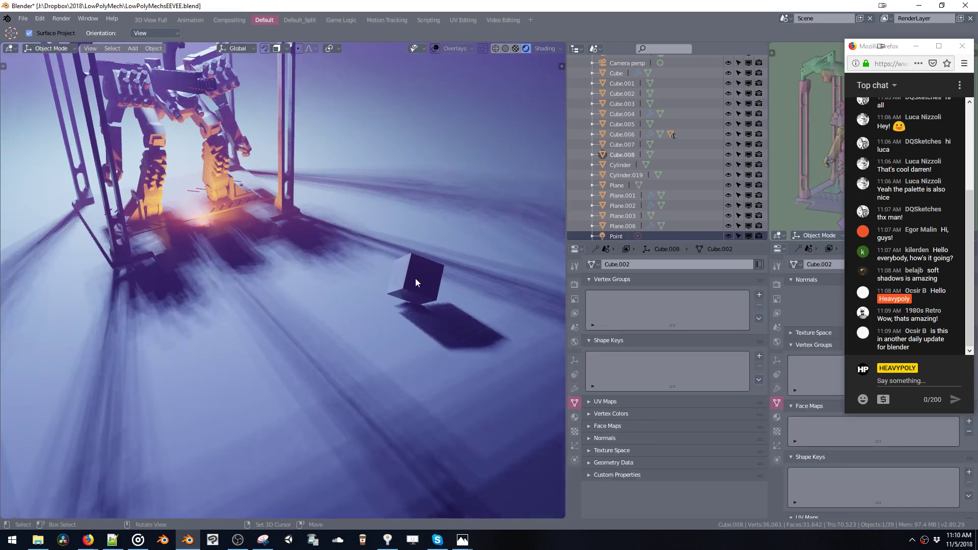
key("g")
key("x")
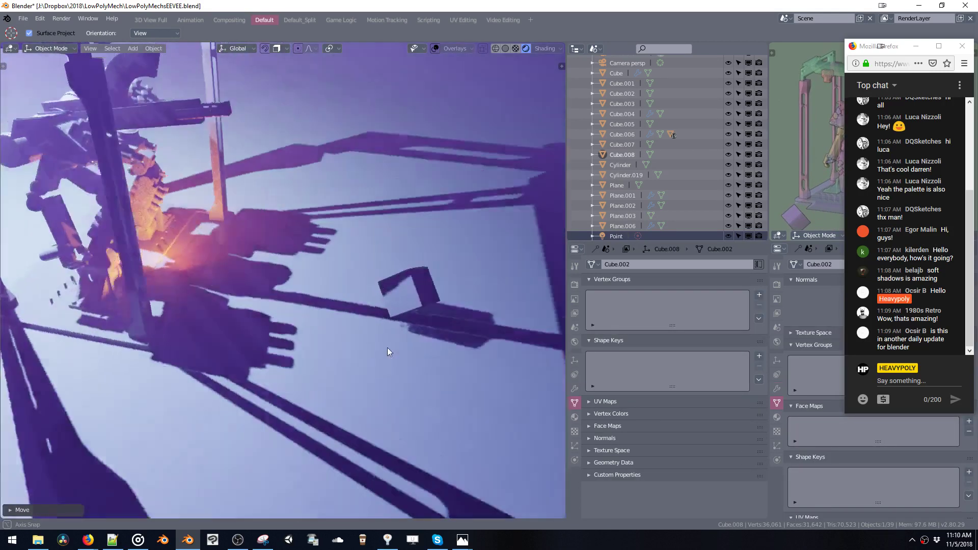
left_click(387, 347)
middle_click_drag(387, 347, 372, 328)
key("g")
key("z")
key("x")
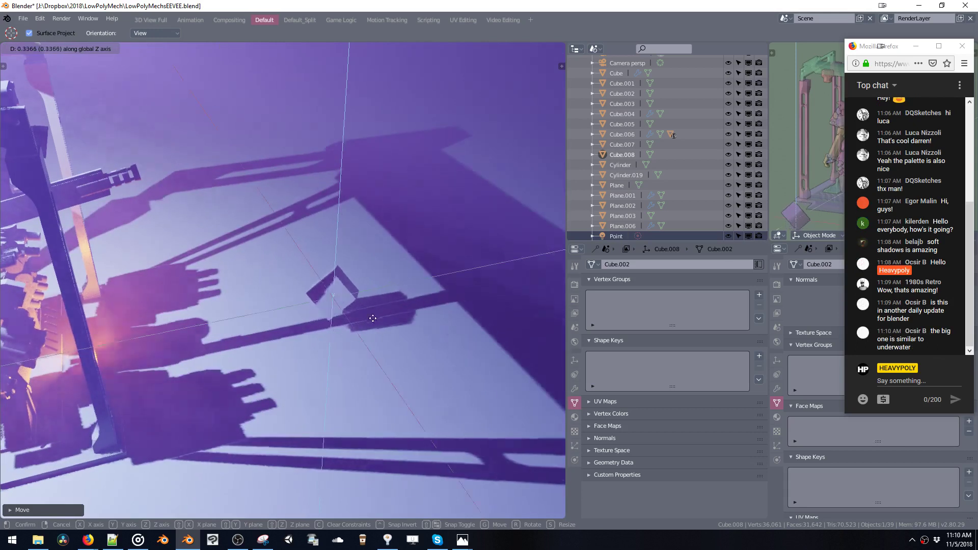
left_click(366, 323)
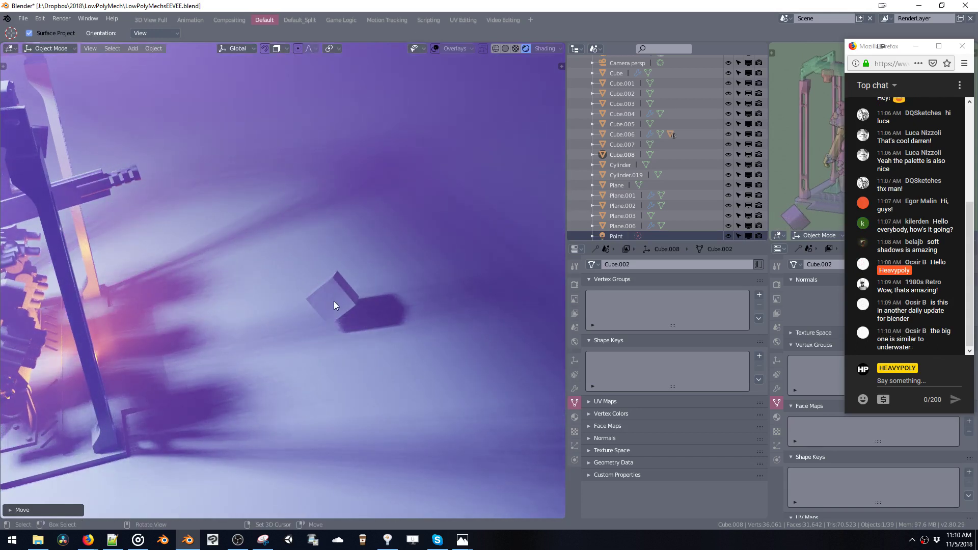
Step: Examine the soft shadows of the whole mech frame and the cube from farther out
middle_click_drag(352, 287, 289, 290)
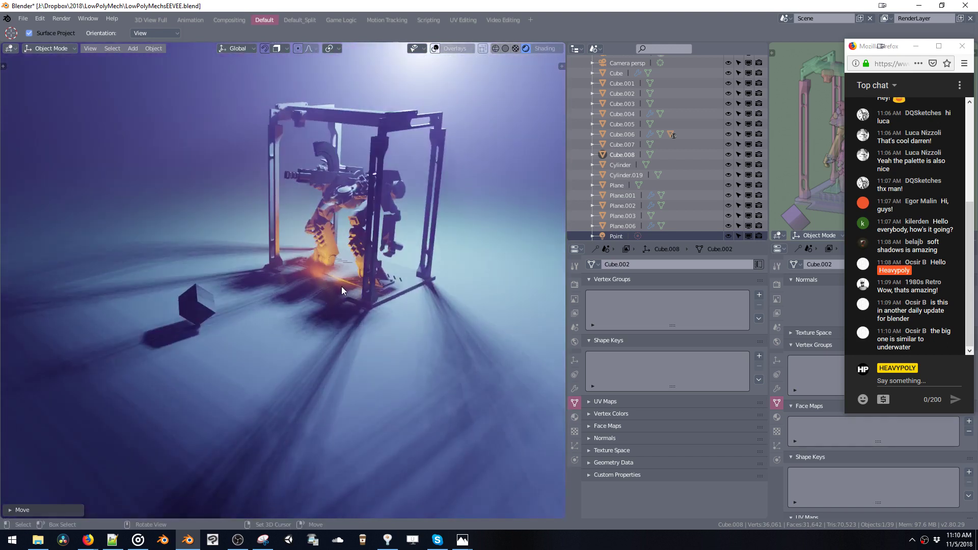
key("ctrl+space")
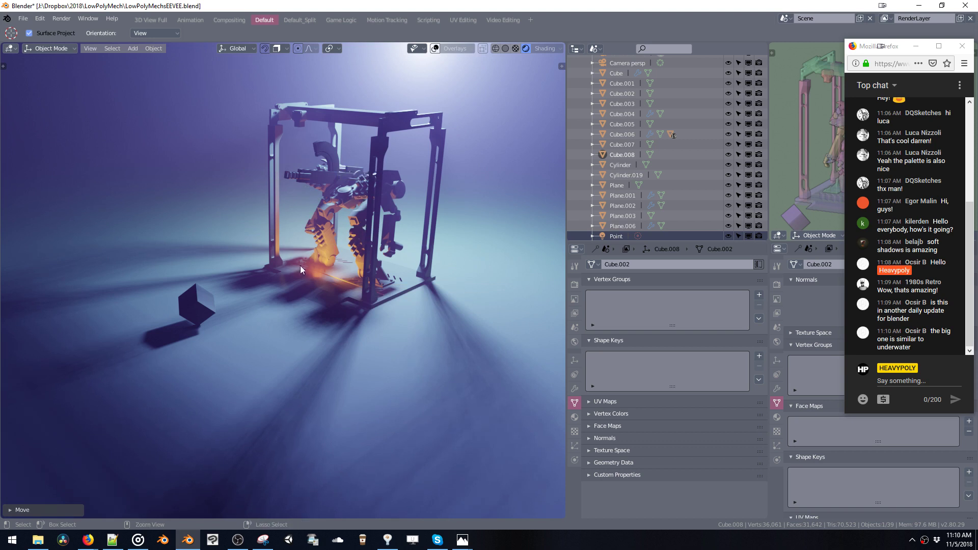
key("ctrl+space")
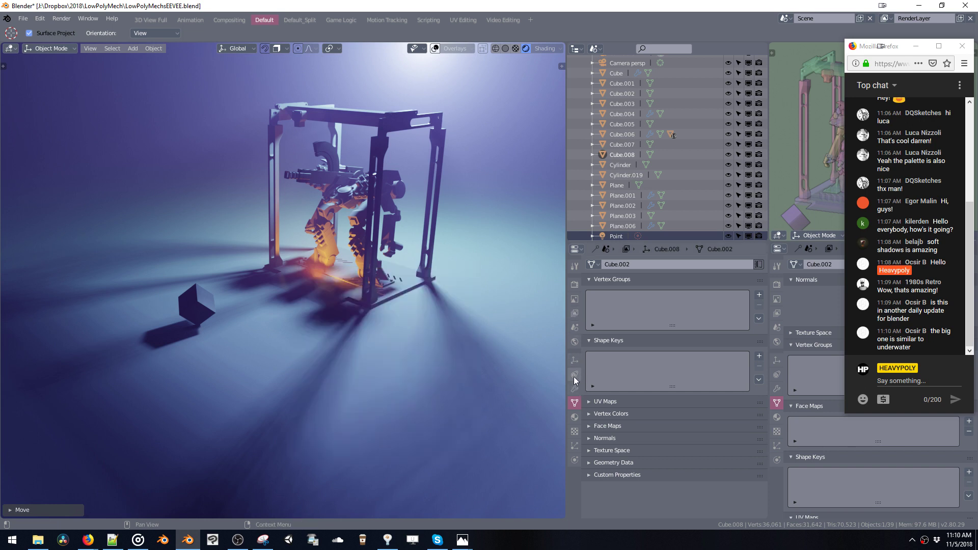
Step: Look through the cube's particle, mesh, modifier and object properties, and the world, scene, view layer, output and Eevee render settings
left_click(575, 447)
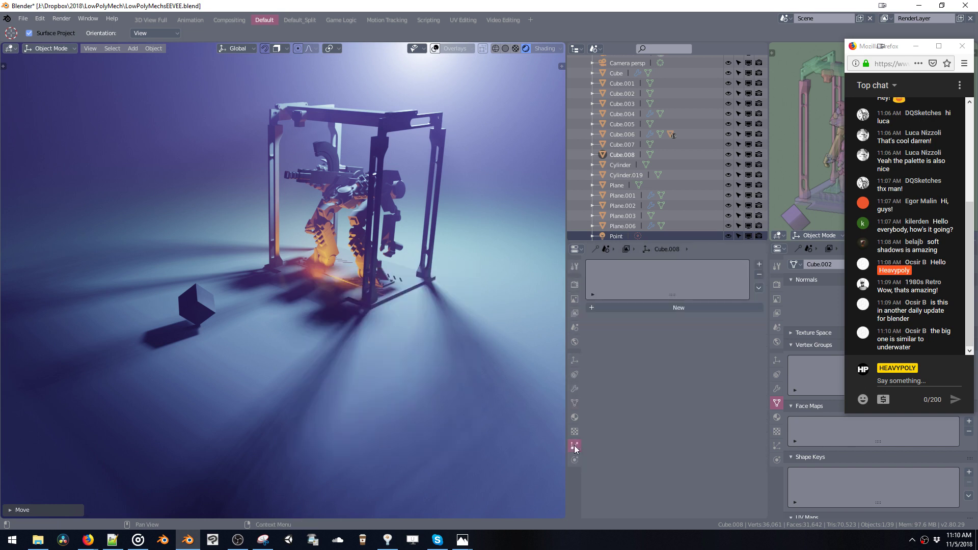
left_click(575, 403)
left_click(575, 389)
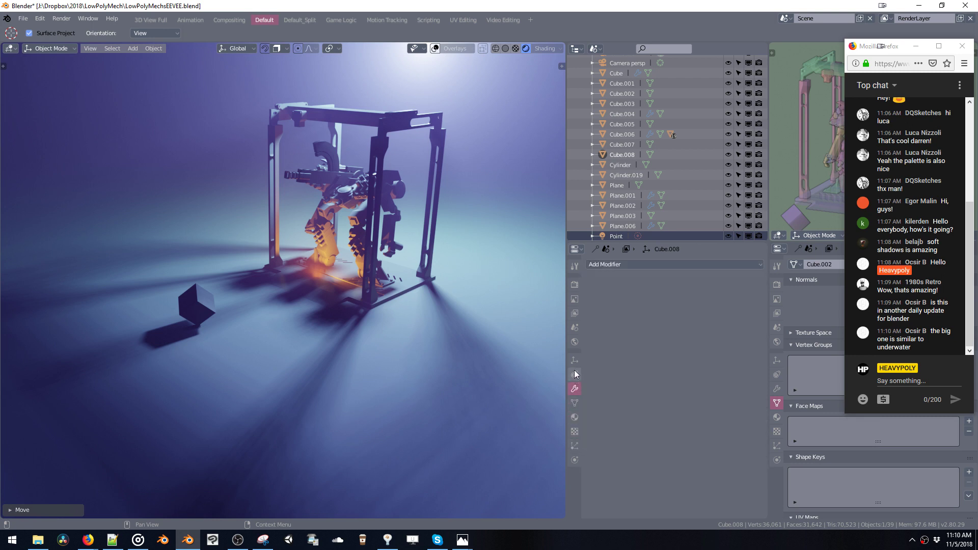
left_click(575, 360)
left_click(575, 341)
left_click(574, 328)
left_click(574, 313)
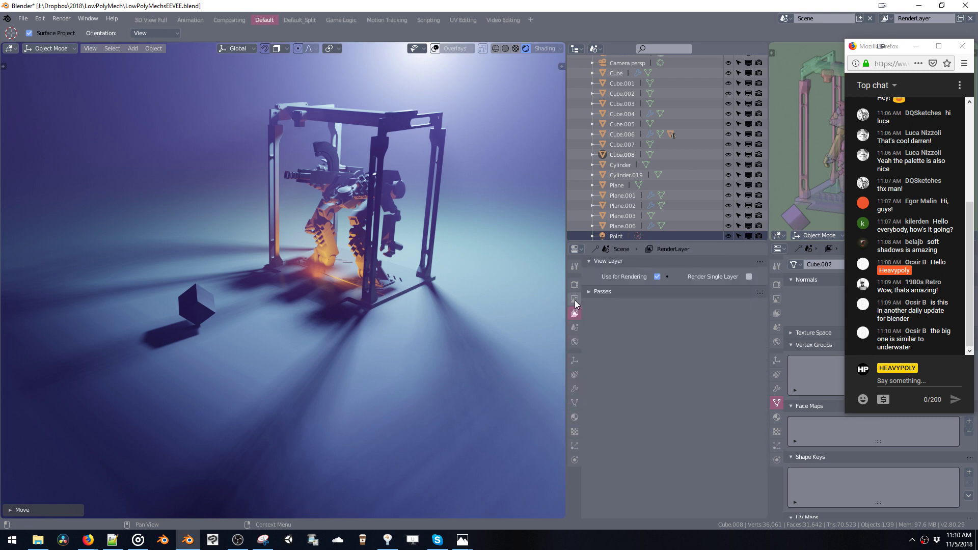
left_click(575, 298)
left_click(574, 287)
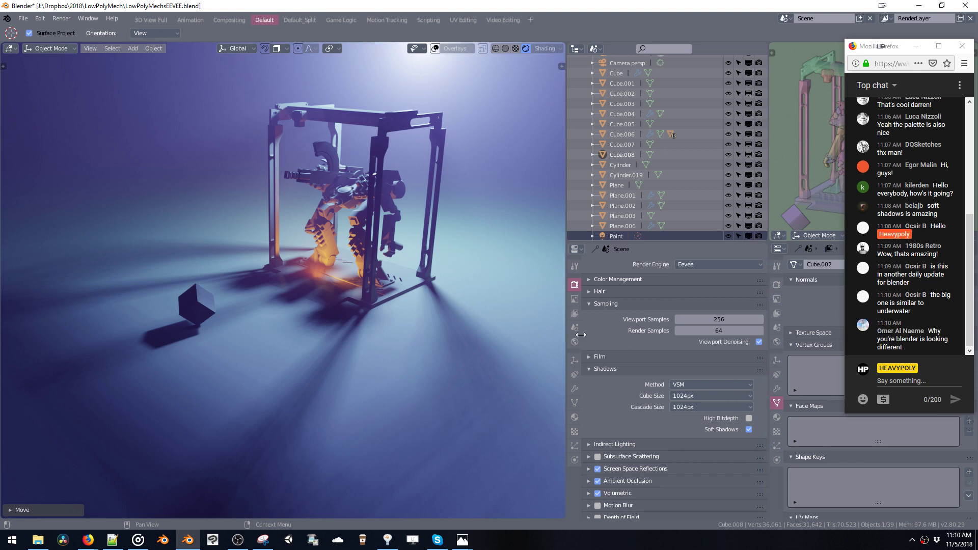
Step: Check the cube's quick mesh properties, and select the Point light to check its quick light properties
key("v")
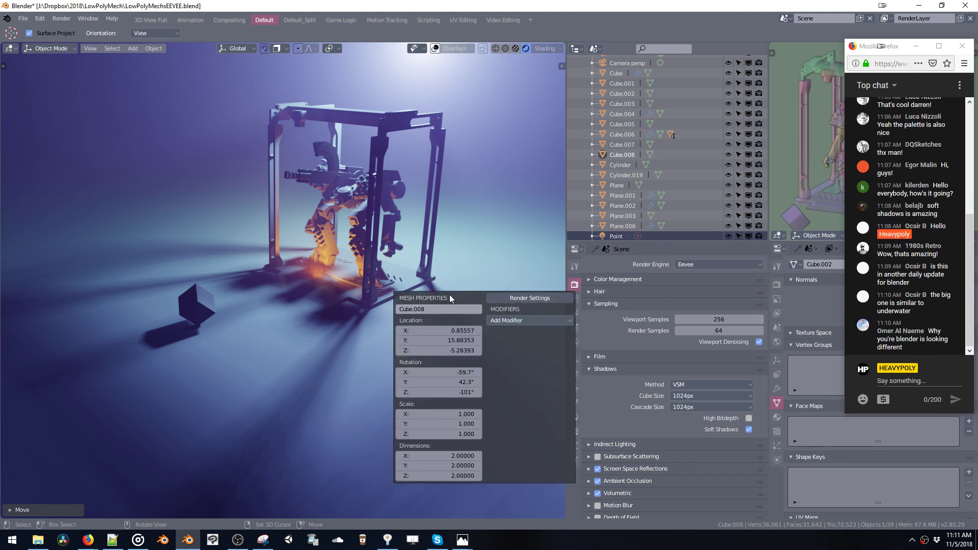
middle_click_drag(467, 259, 425, 260)
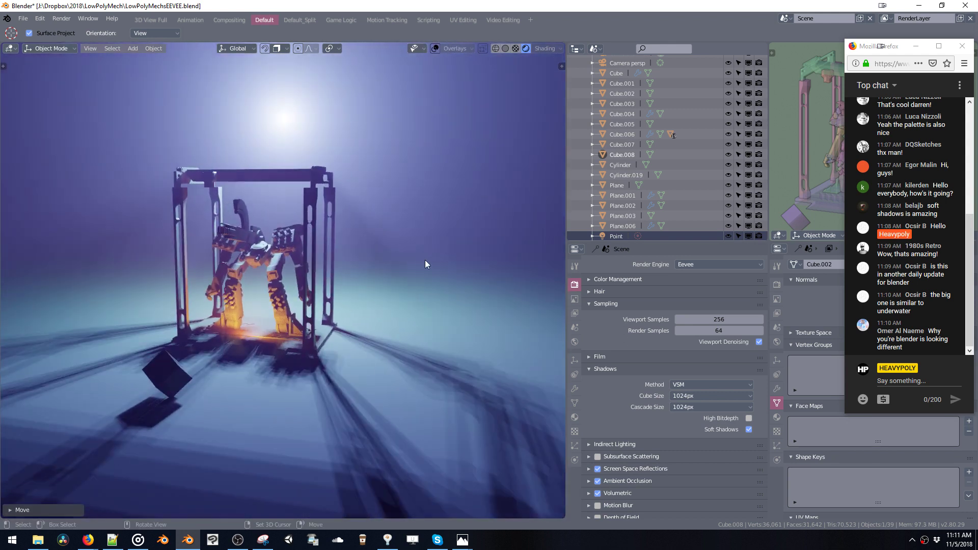
left_click(601, 235)
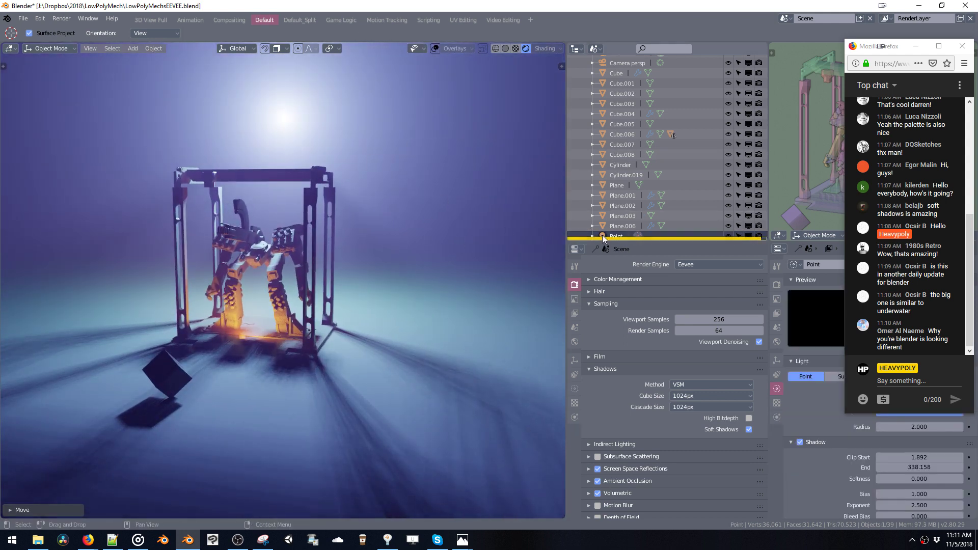
key("v")
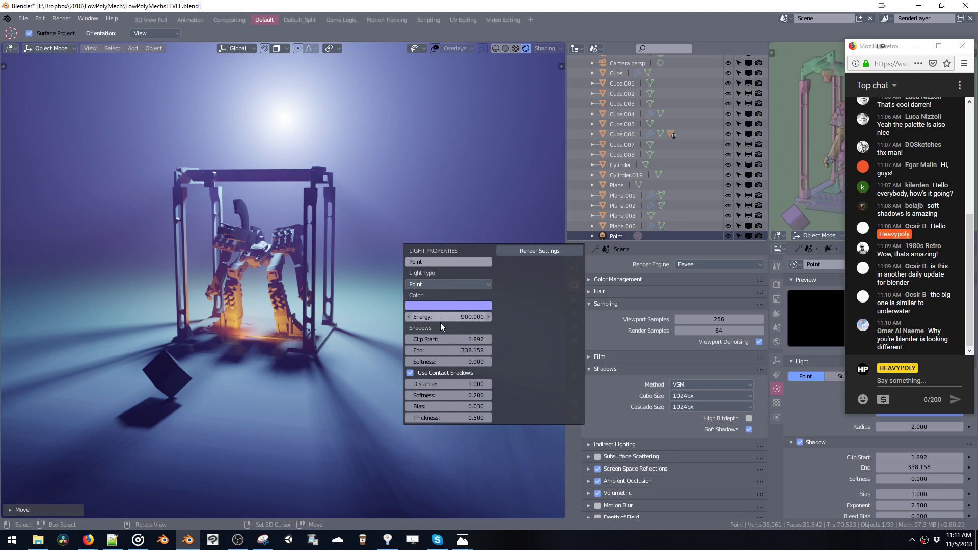
Step: Select the mech frame's upright posts and turn the viewport overlays back on
left_click(313, 197)
middle_click_drag(327, 206, 323, 206)
key("z")
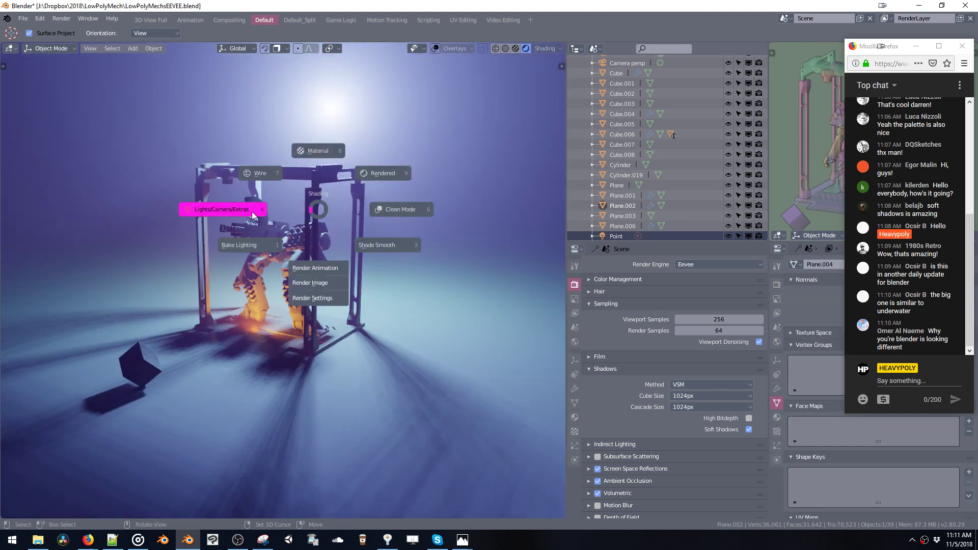
key("z")
left_click(365, 221)
key("v")
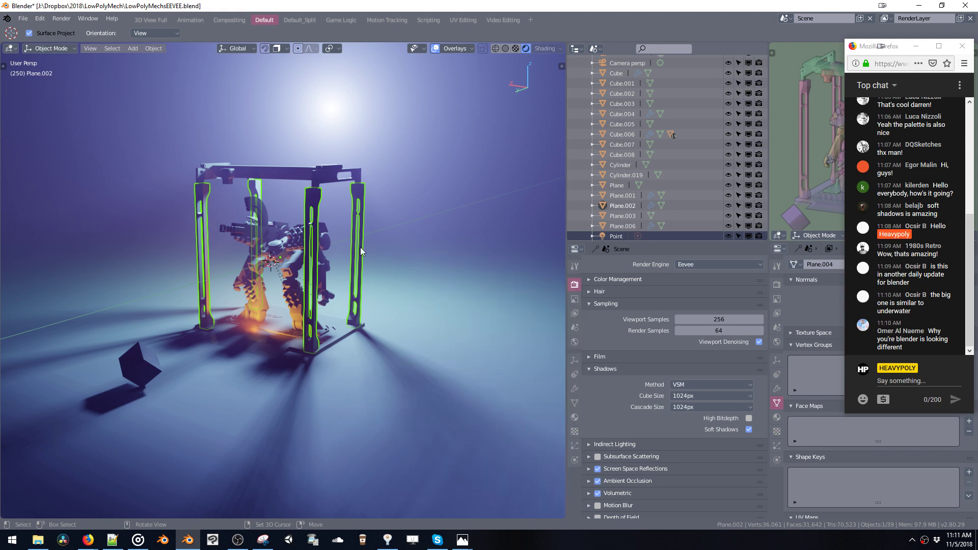
Step: Demonstrate the quick viewport shading and overlay options on the mech frame from different angles
middle_click_drag(360, 246, 357, 240)
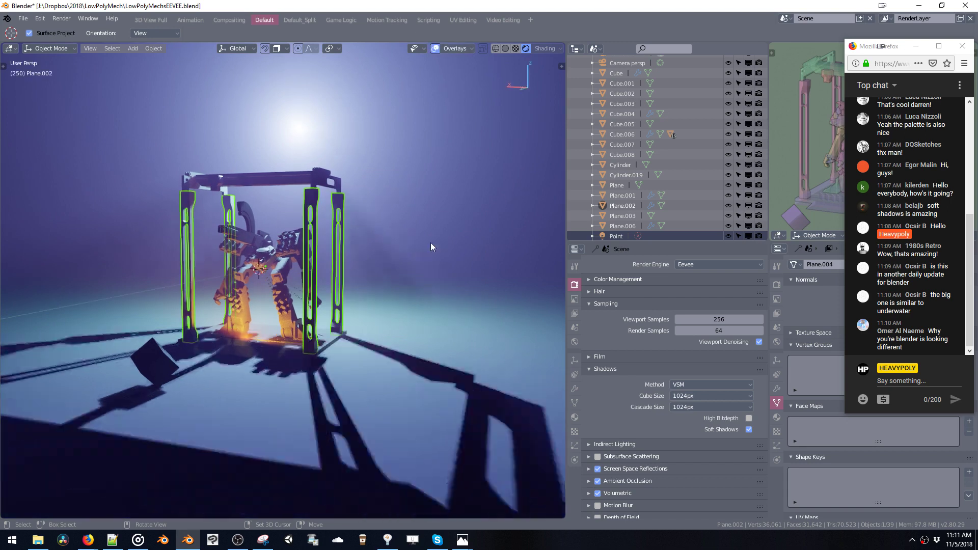
key("z")
left_click(371, 224)
mouse_move(366, 218)
middle_mouse_down()
mouse_move(362, 246)
mouse_move(349, 241)
middle_mouse_up()
key("z")
left_click(417, 248)
key("z")
left_click(382, 249)
key("z")
left_click(365, 206)
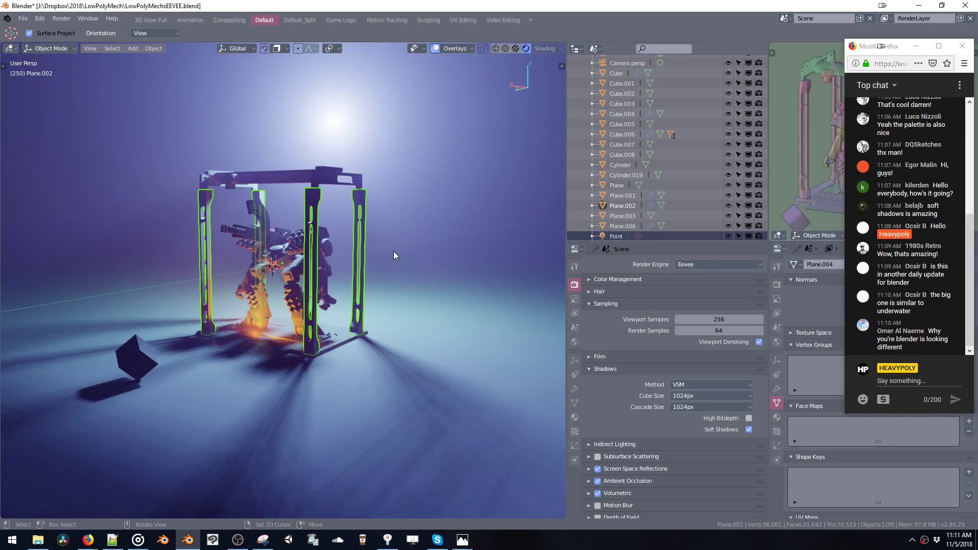
Step: Examine the quick mesh properties and render settings with the frame posts selected, and again with the cube selected
key("v")
key("v")
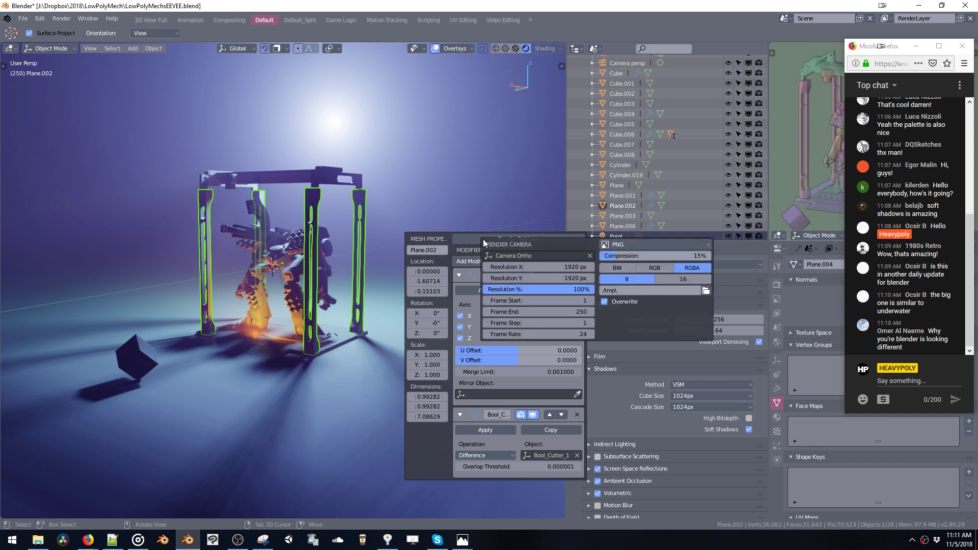
left_click(142, 354)
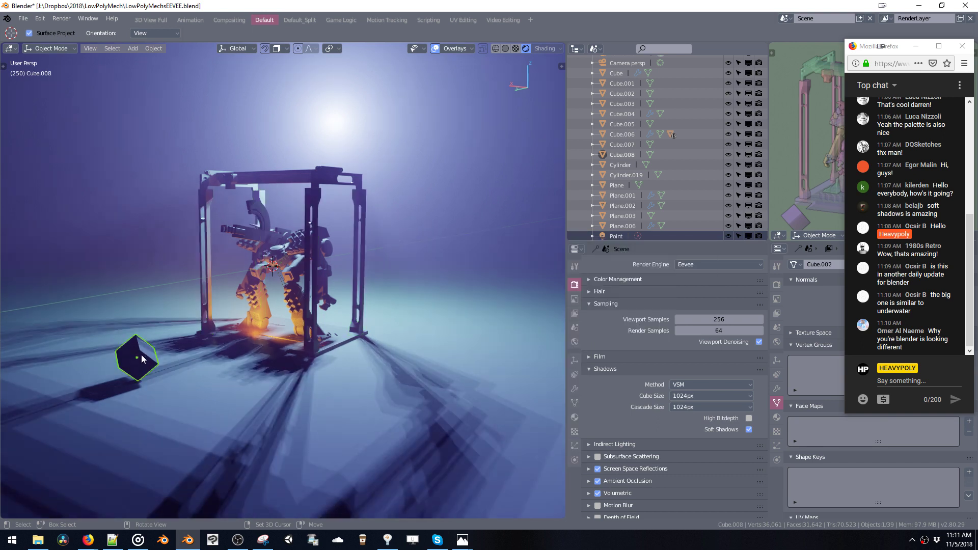
middle_click_drag(142, 354, 334, 286)
key("v")
mouse_move(436, 287)
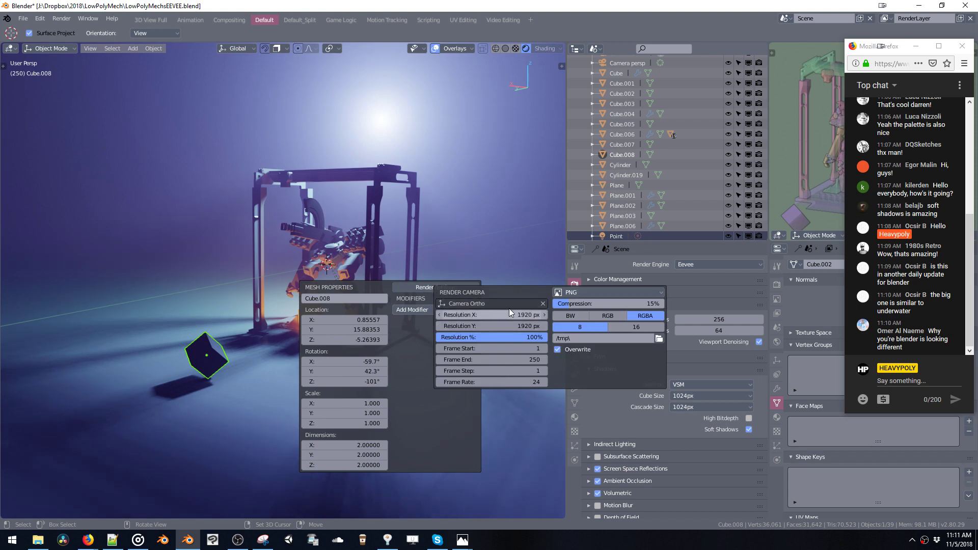
Step: Choose Camera Ortho as the render camera and check the output image format option
left_click(475, 305)
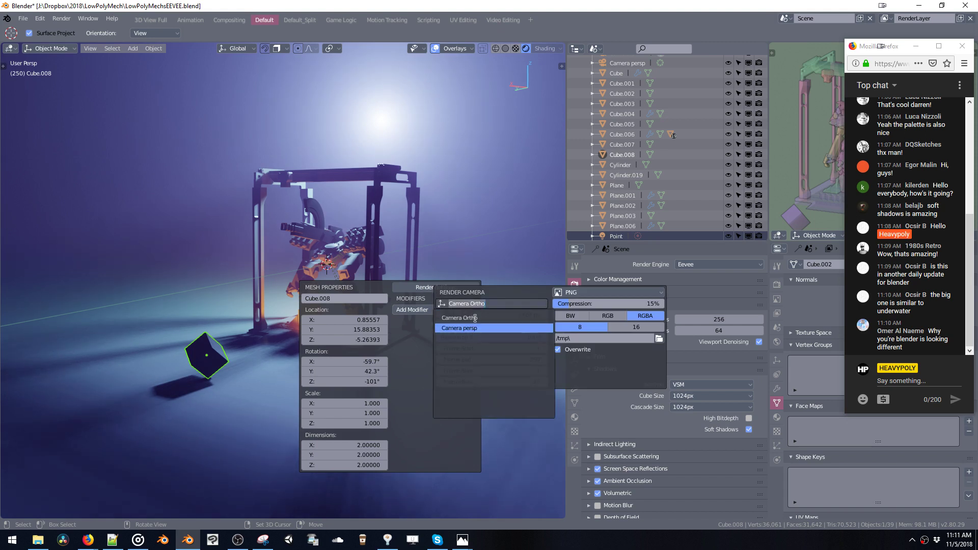
left_click(474, 318)
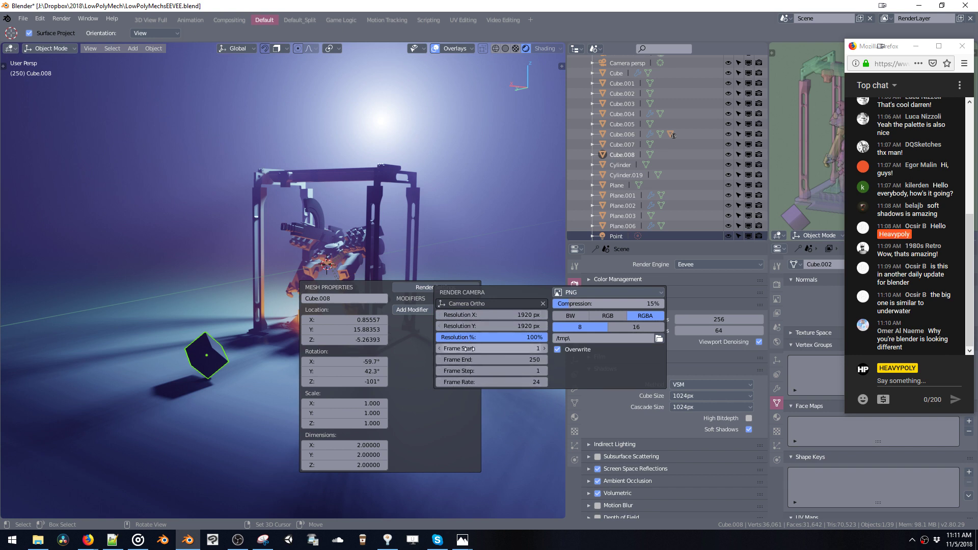
left_click(577, 292)
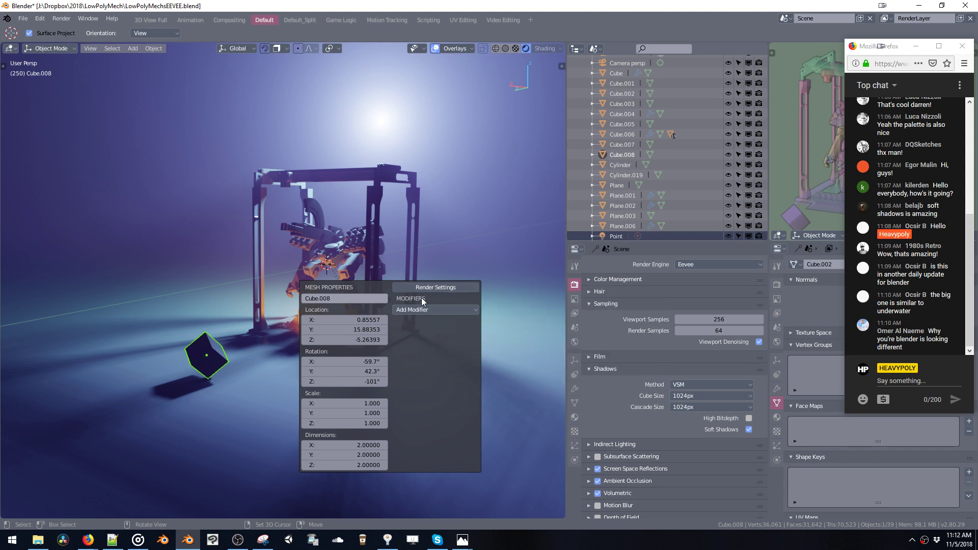
Step: Compare the full output, Eevee render, view layer and scene settings with the quick render settings
left_click(573, 299)
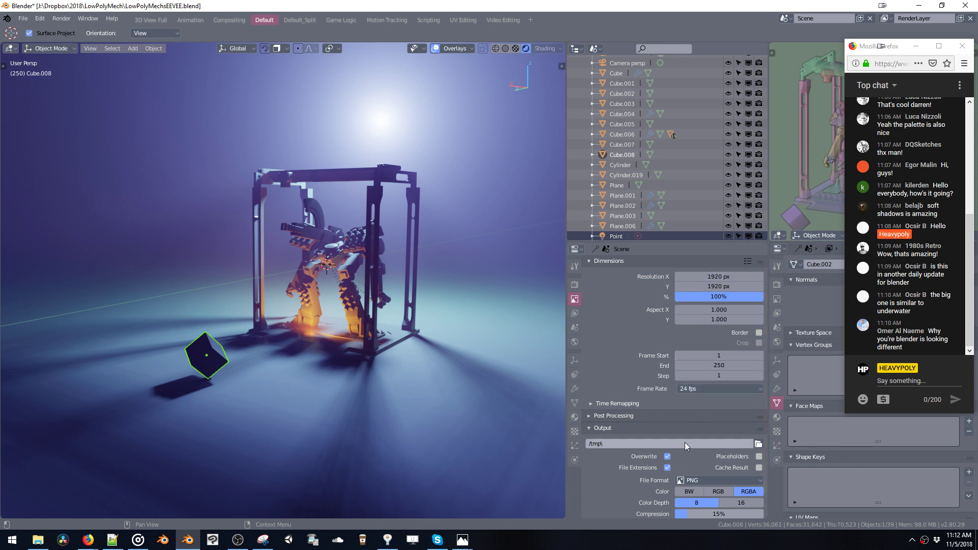
scroll(685, 442, "down", 2)
scroll(662, 459, "up", 2)
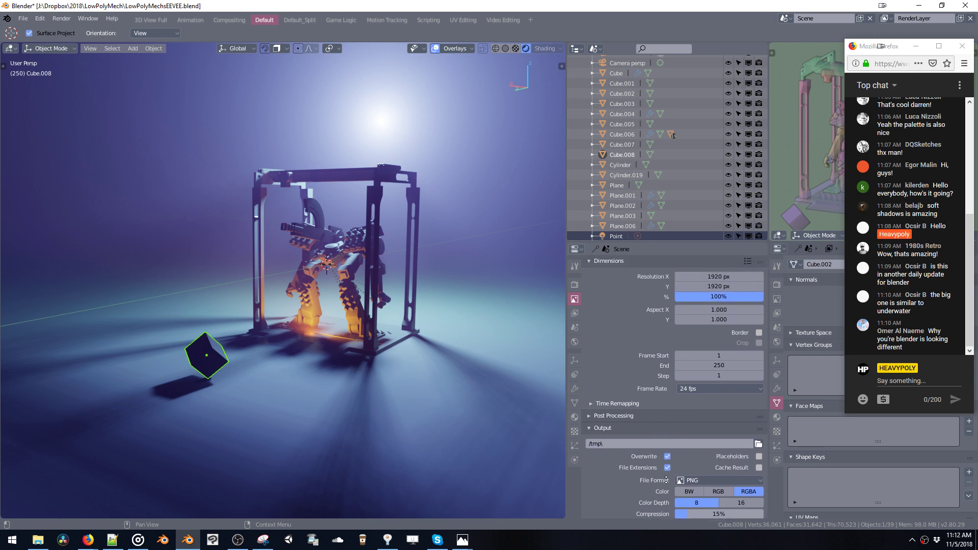
left_click(575, 287)
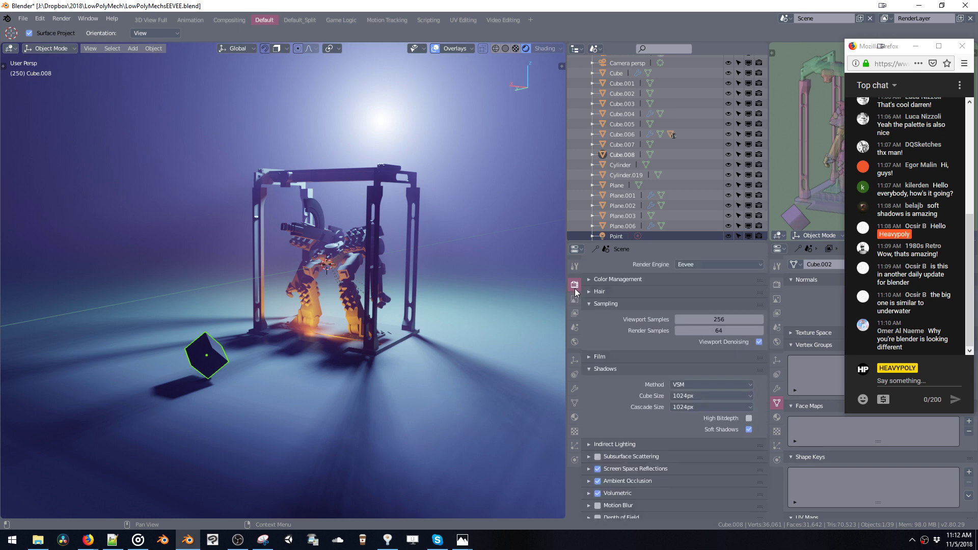
left_click(574, 300)
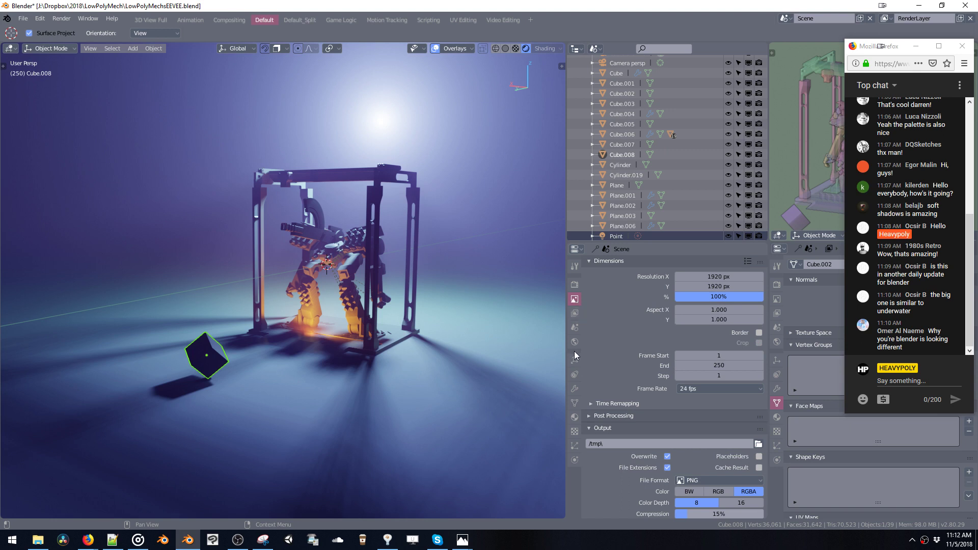
left_click(575, 314)
left_click(575, 327)
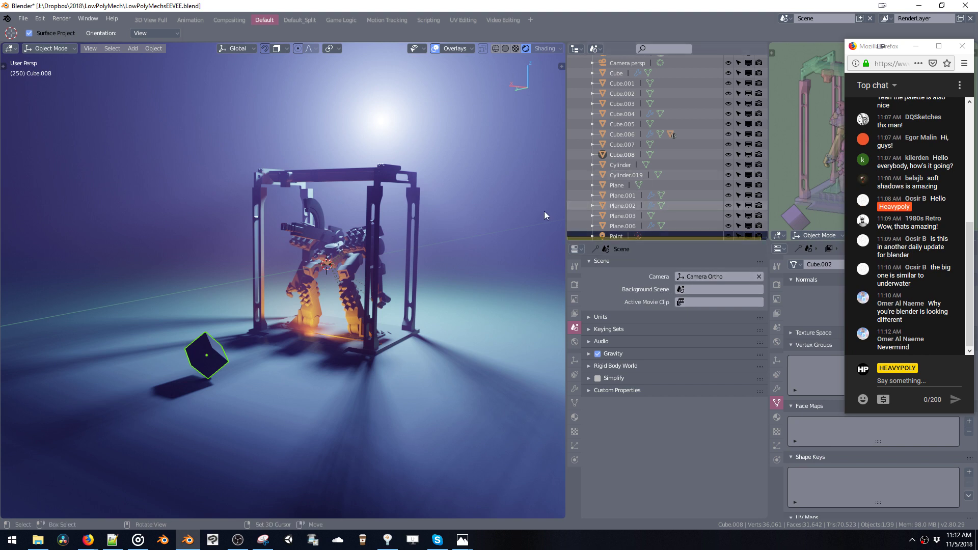
left_click(574, 285)
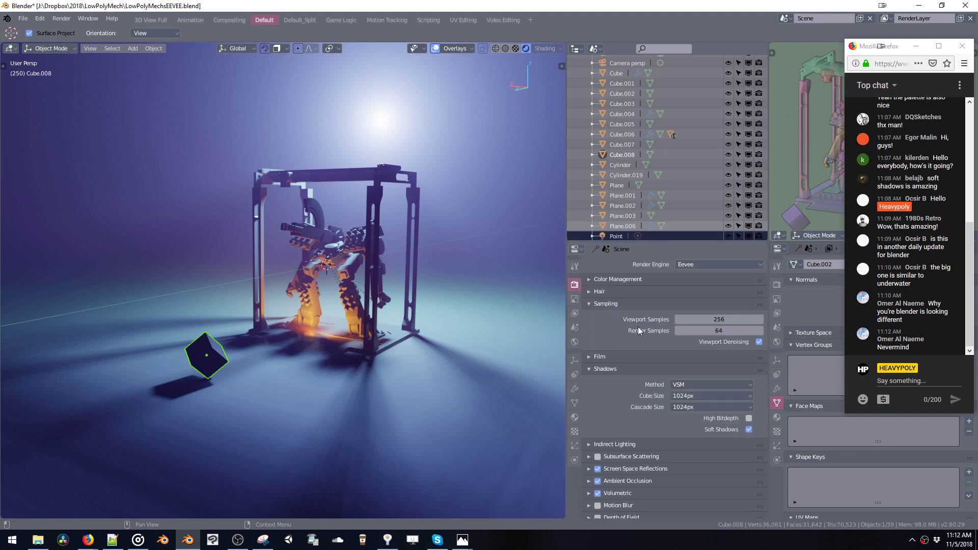
left_click(575, 300)
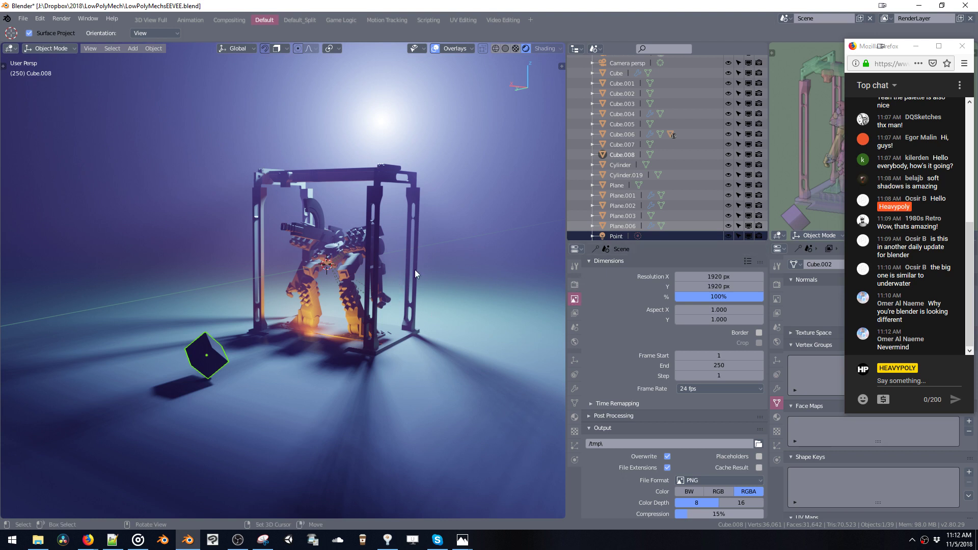
Step: View the soft shadows of the mech frame and the cube close up from several sides
middle_click_drag(400, 271, 400, 243)
scroll(426, 297, "up", 3)
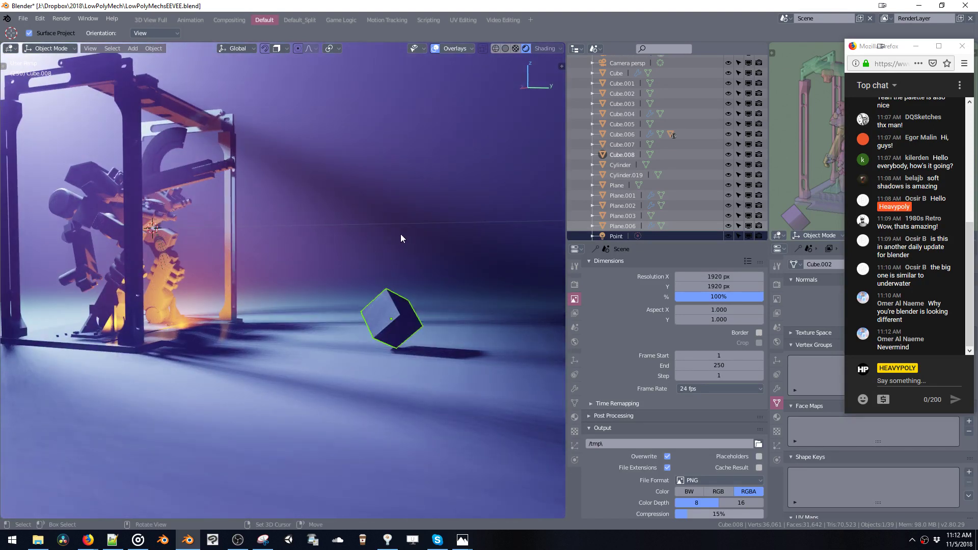
middle_click_drag(462, 285, 401, 191)
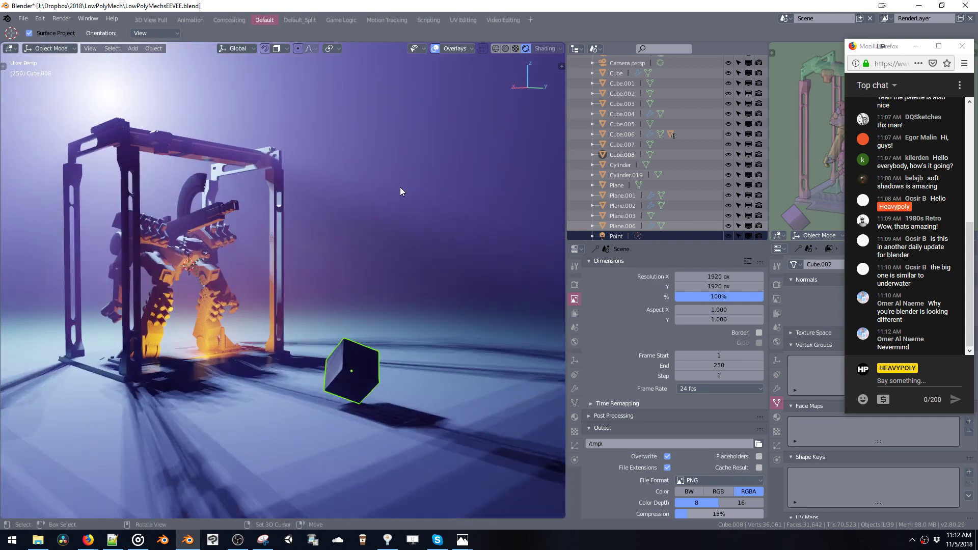
Step: Deselect the cube, then select the Cylinder object and deselect it again
left_click(390, 212)
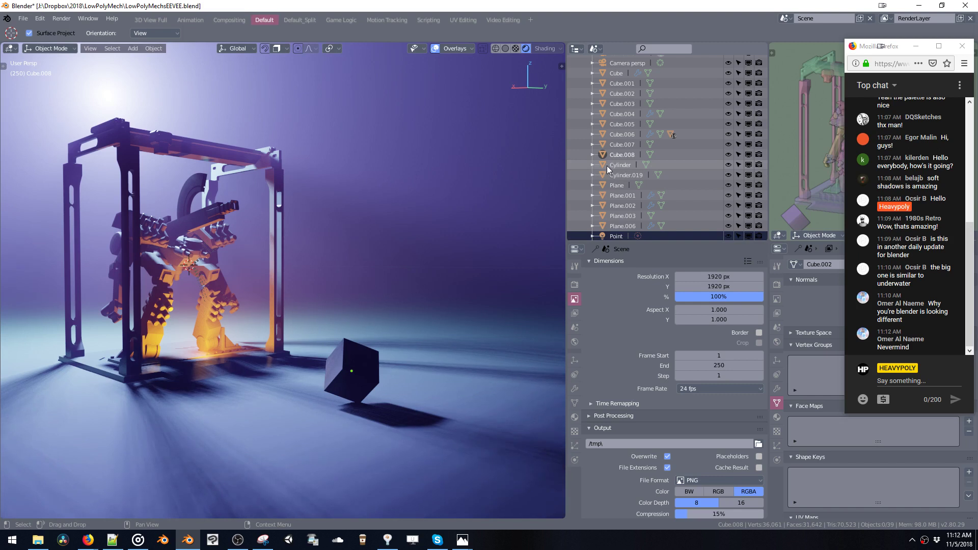
left_click(607, 166)
right_click(610, 164)
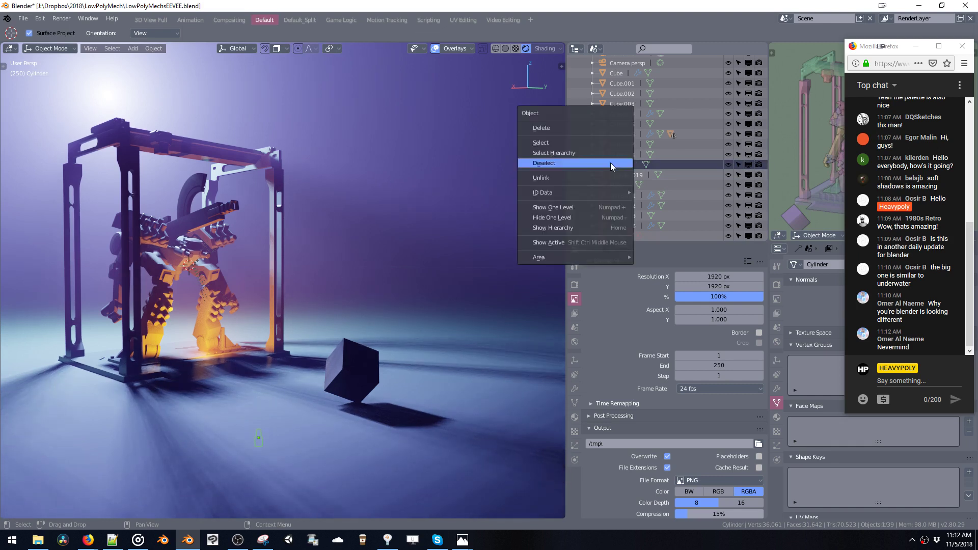
left_click(606, 162)
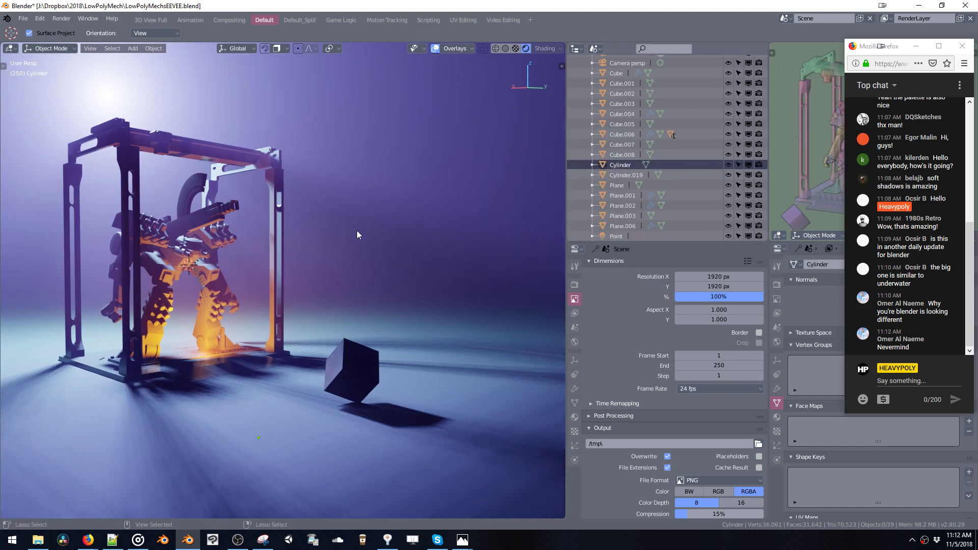
Step: Set the world's Volume Scatter density to 0.01, then raise it to 0.1
key("ctrl+w")
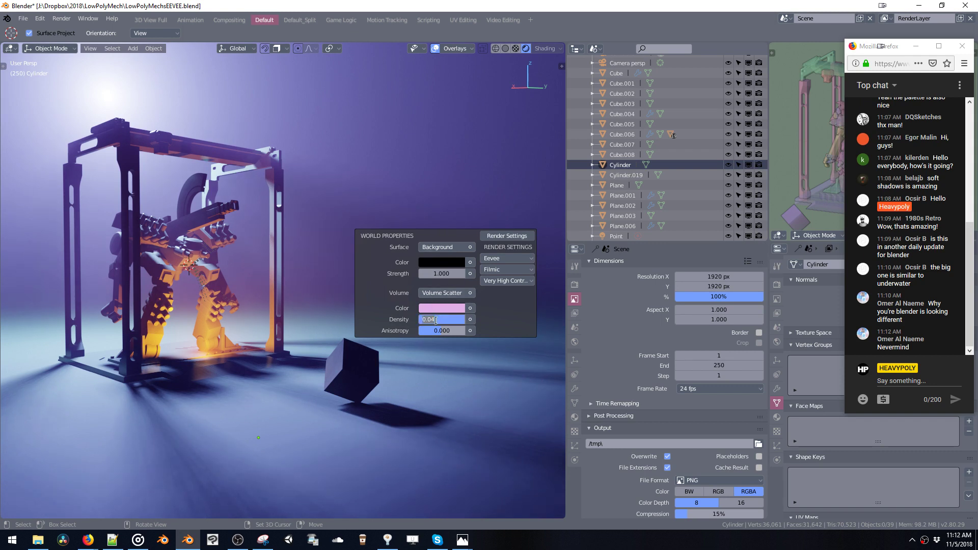
key("Return")
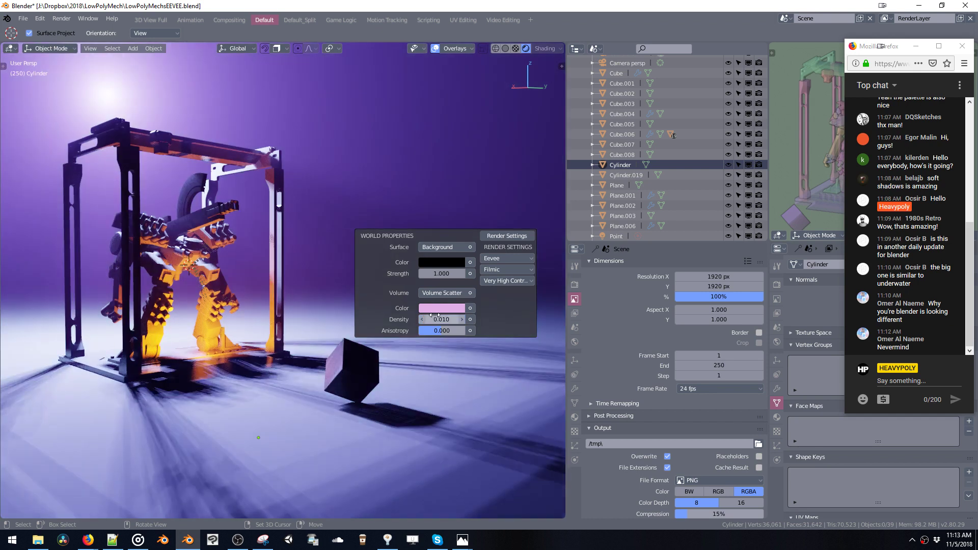
double_click(437, 319)
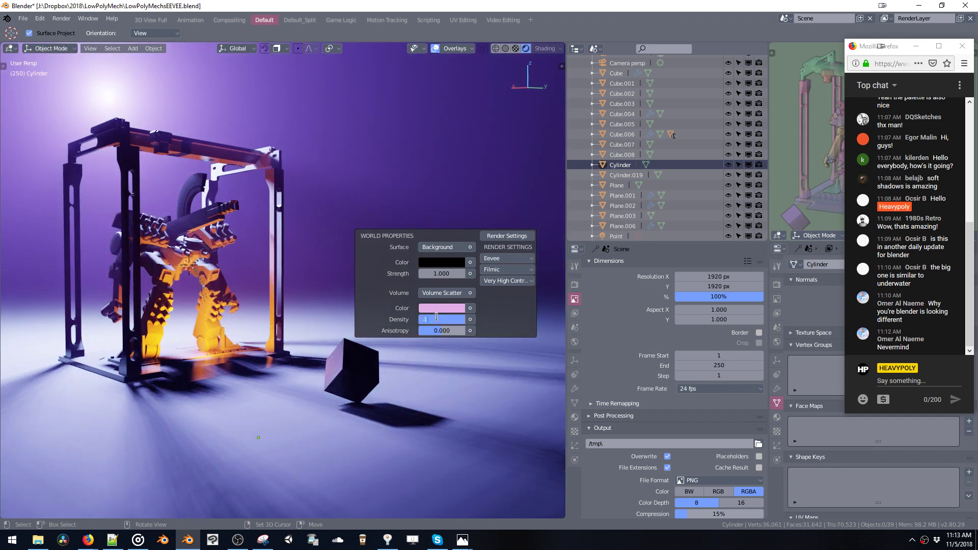
type(".1")
key("Return")
Step: Change the world's Volume Scatter color to light blue
left_click(443, 309)
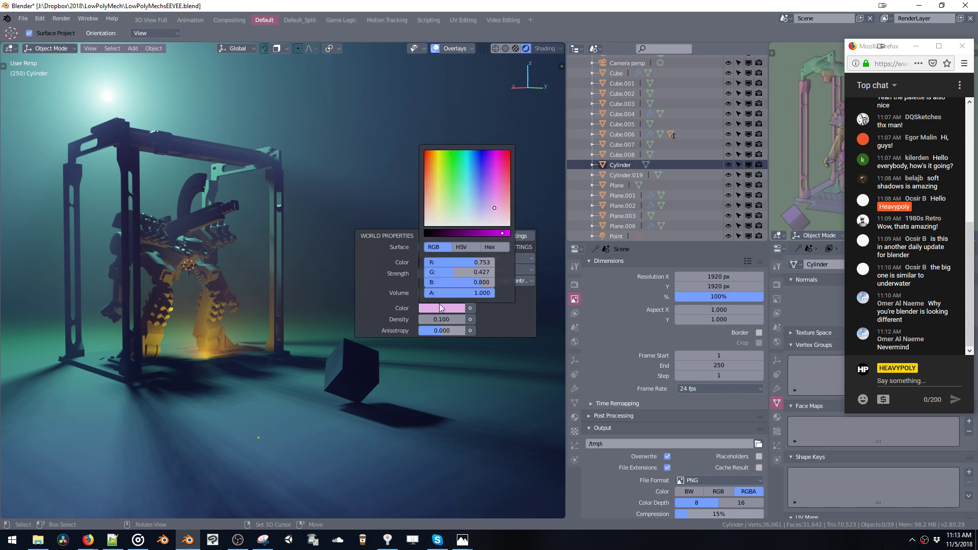
mouse_move(468, 185)
left_mouse_down()
mouse_move(460, 175)
mouse_move(472, 180)
left_mouse_up()
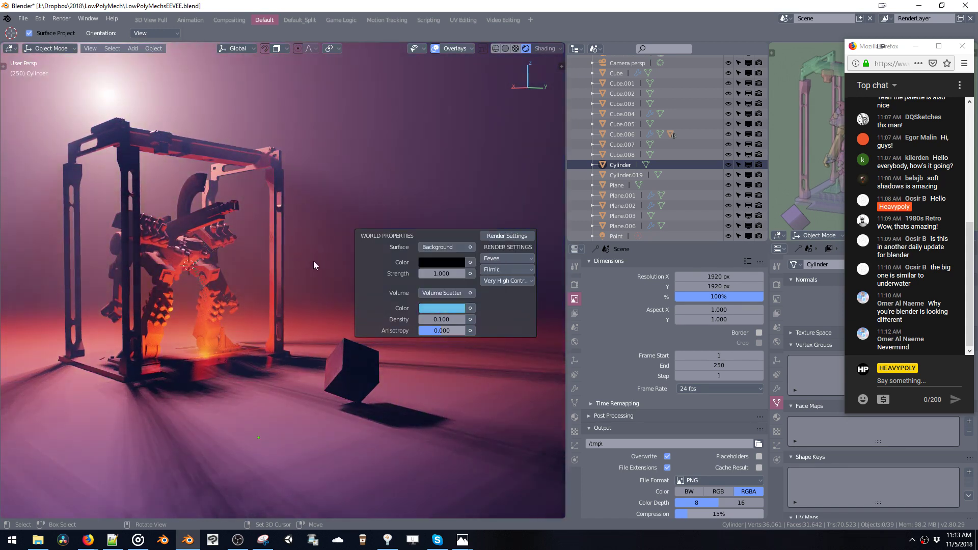
Step: Maximize the 3D viewport and view the fog-lit mech and its frame up close from several angles
middle_click_drag(313, 261, 366, 264)
scroll(362, 259, "up", 2)
key("shift+c")
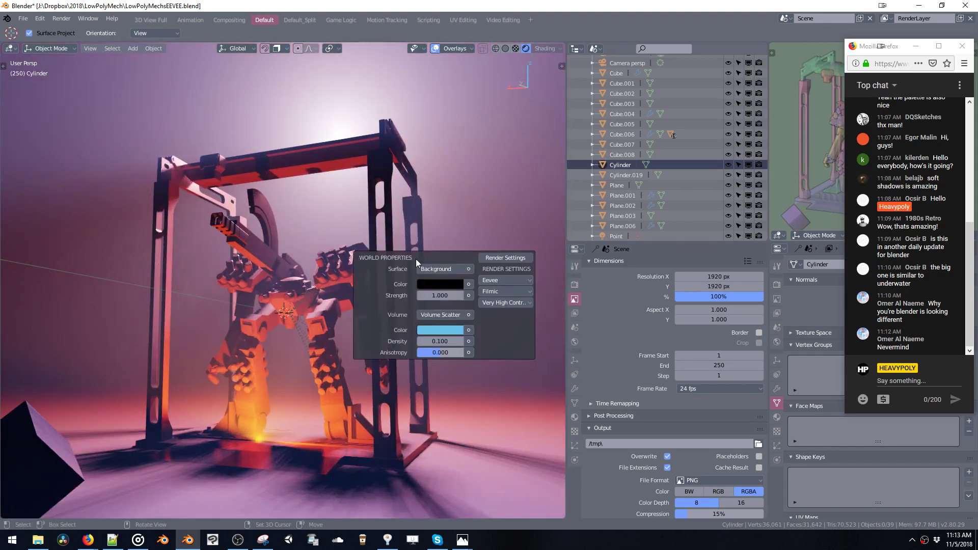
key("ctrl+space")
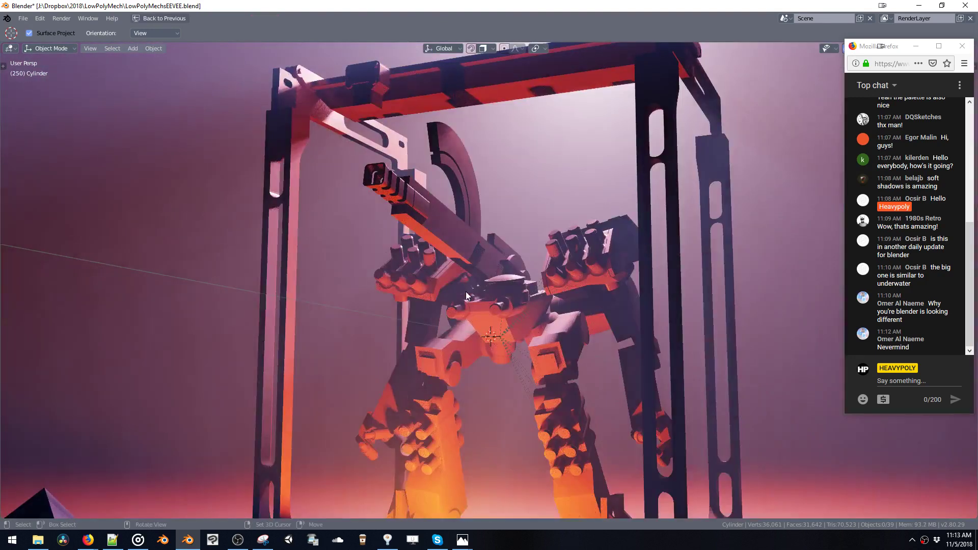
scroll(454, 316, "down", 2)
middle_click_drag(454, 316, 407, 247)
key("shift+c")
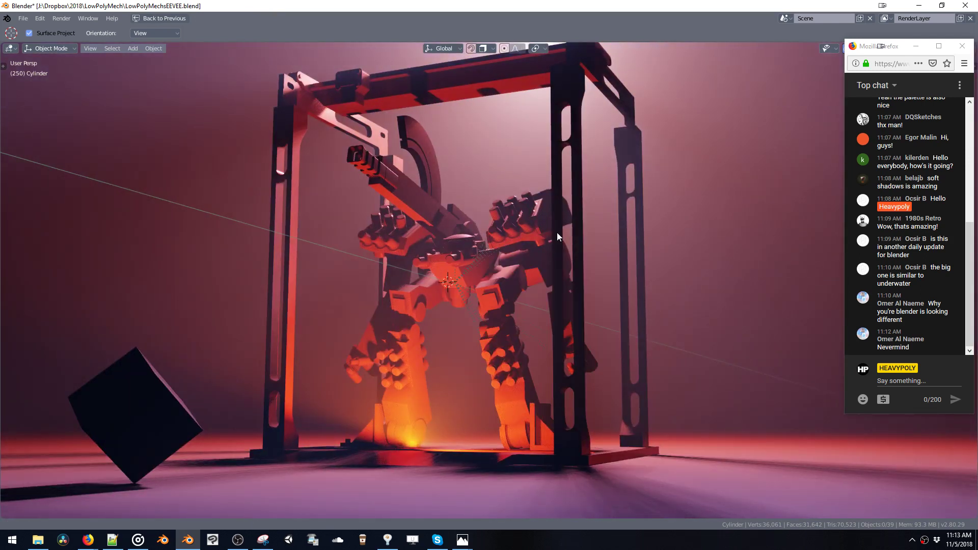
middle_click_drag(557, 233, 546, 260)
Step: Change the scene's view transform to Film
key("shift+c")
left_click(682, 298)
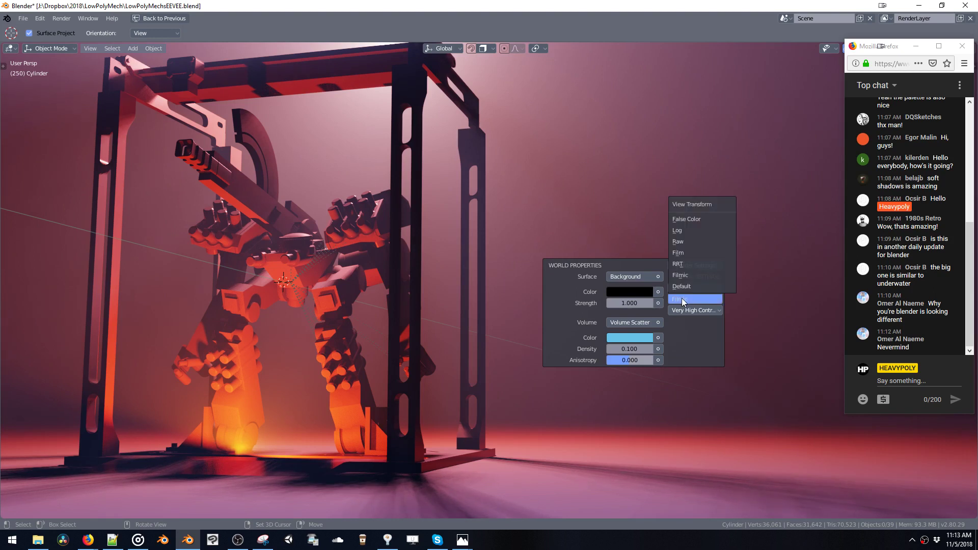
left_click(684, 252)
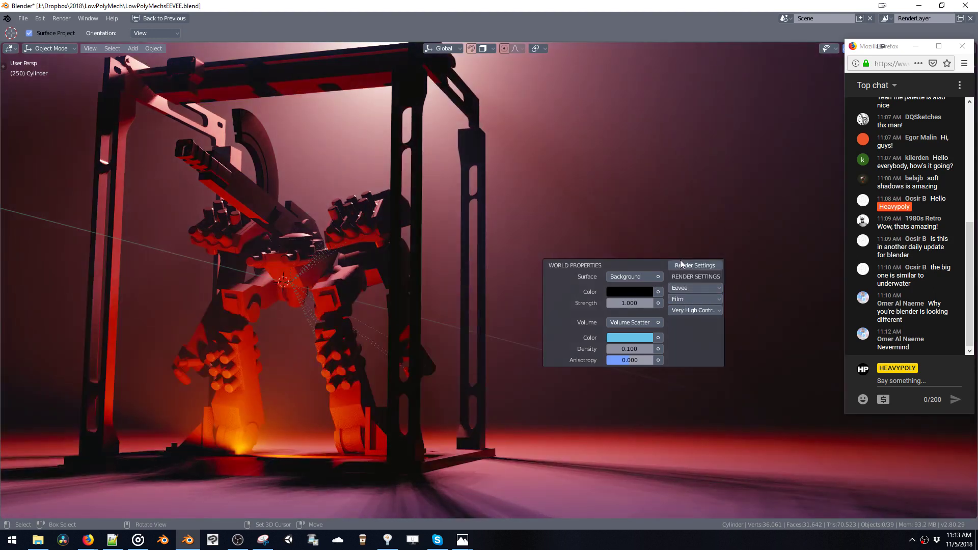
Step: Try the Eastman Double X Neg and Fujifilm F-250 looks, then set the look to Agfa Agfacolor Futura 100
left_click(684, 310)
left_click(632, 233)
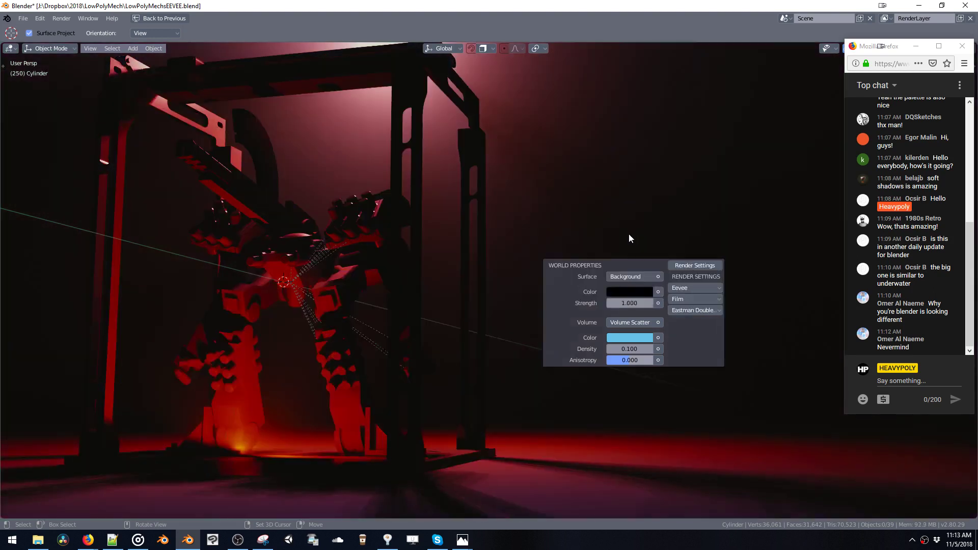
left_click(689, 308)
left_click(631, 177)
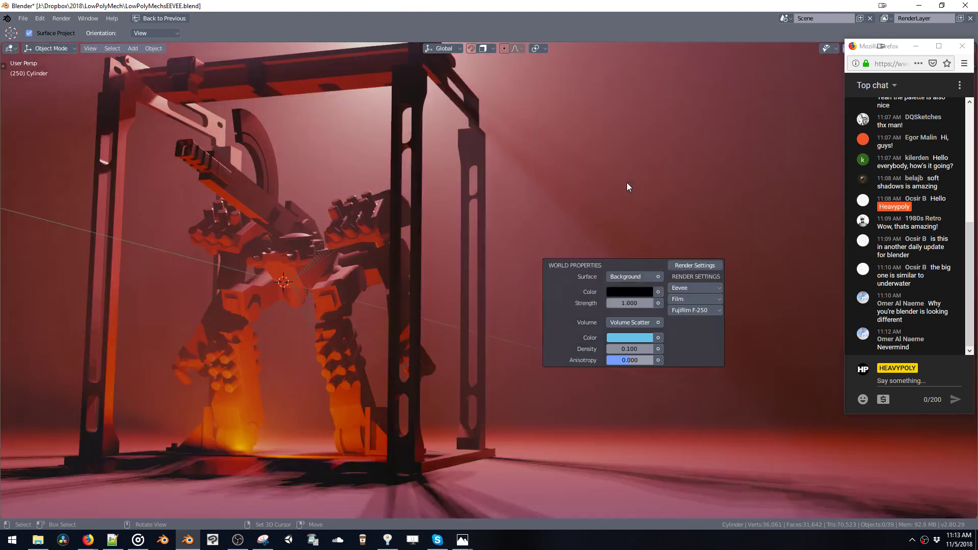
left_click(802, 339)
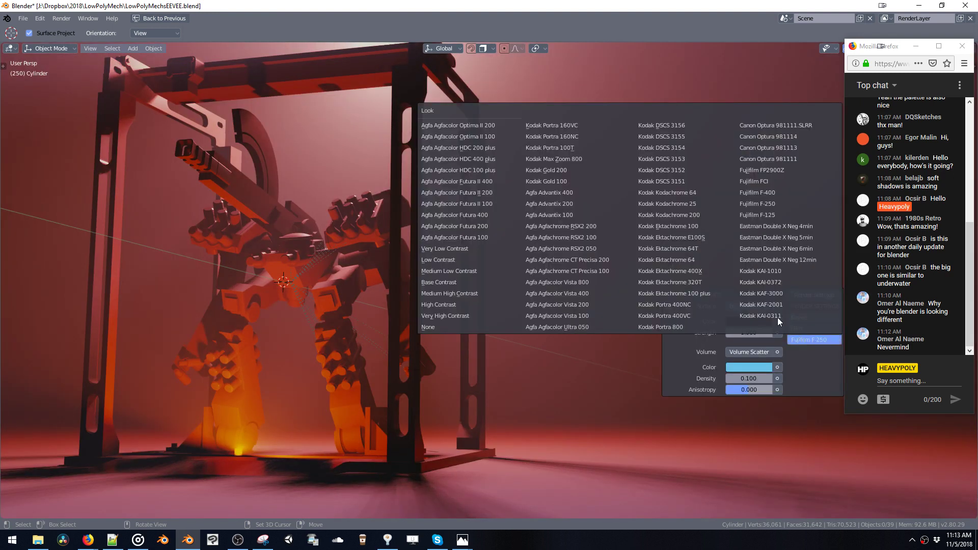
left_click(469, 238)
middle_click_drag(469, 243, 461, 261)
key("ctrl+shift+v")
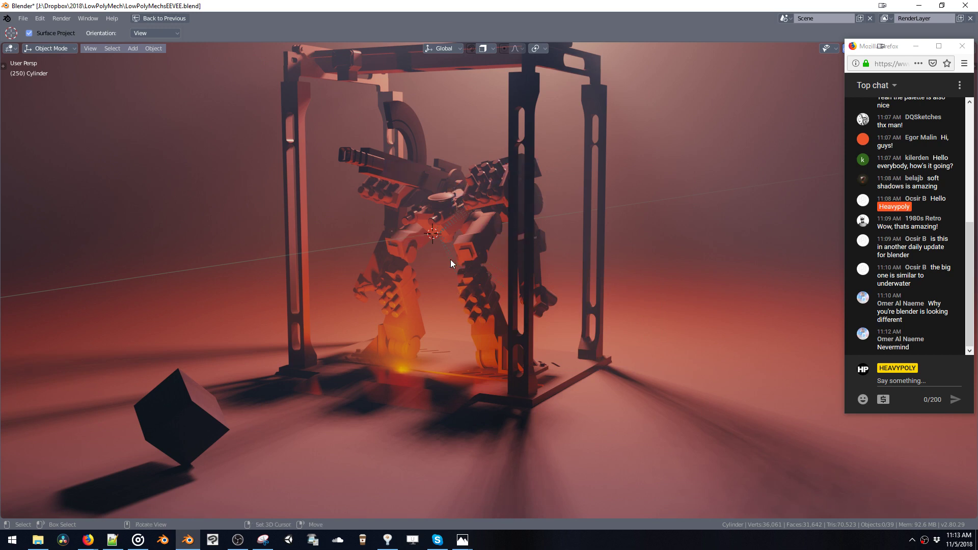
Step: Add a metaball of type Ball and move it outside the mech's frame, above the cube
key("shift+a")
mouse_move(407, 288)
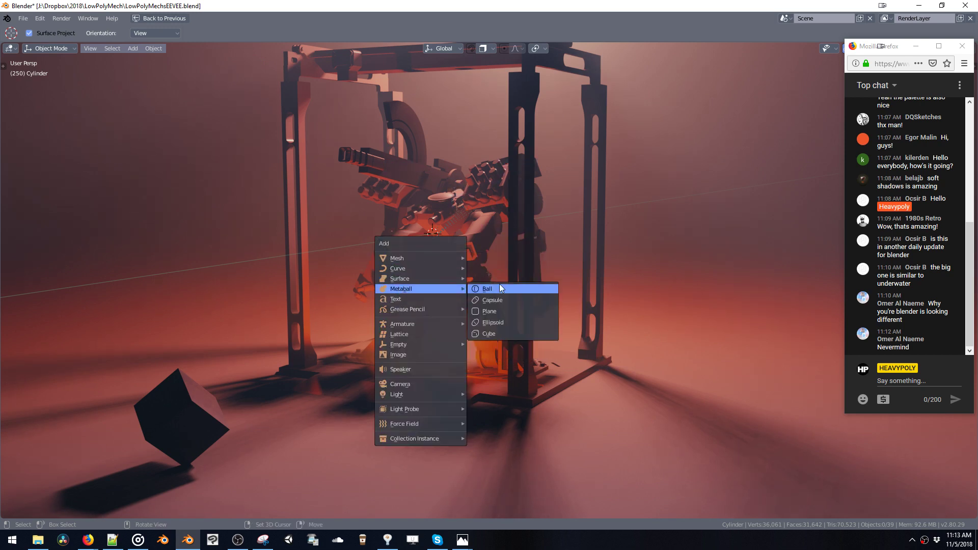
left_click(500, 289)
middle_click_drag(482, 288, 422, 254)
key("g")
left_click(292, 261)
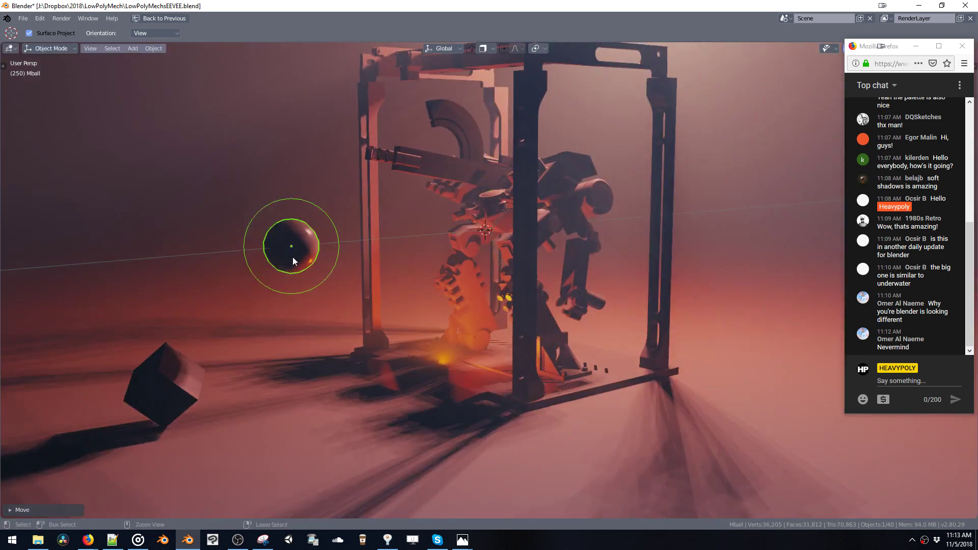
Step: Enter Edit Mode on the metaball and duplicate the ball element, placing the copy beside the original
key("Tab")
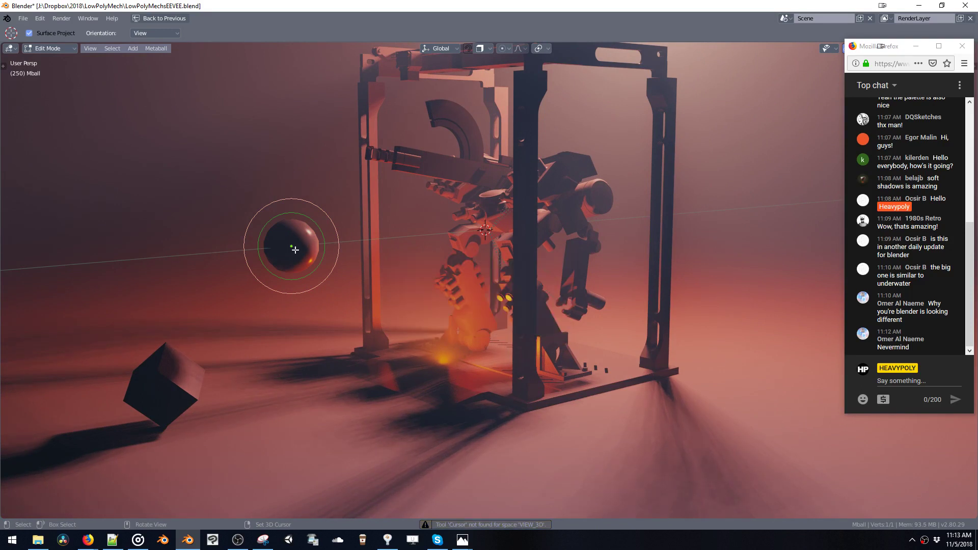
left_click(322, 232)
middle_click_drag(332, 238, 344, 264)
key("shift+d")
left_click(389, 272)
Step: Change the duplicated ball's type to Capsule and move it farther from the original ball
key("ctrl+v")
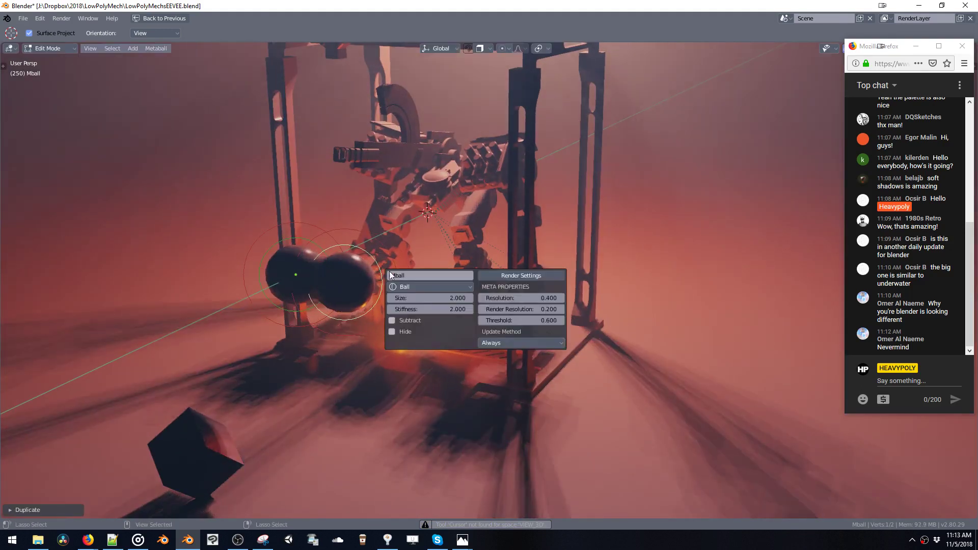
left_click(433, 287)
left_click(428, 262)
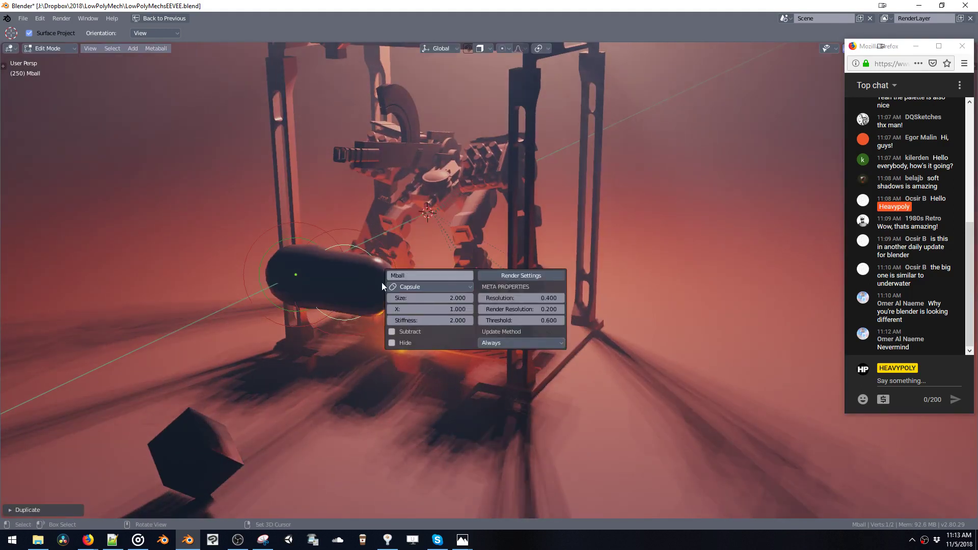
key("g")
key("x")
left_click(400, 284)
middle_click_drag(399, 279, 428, 286)
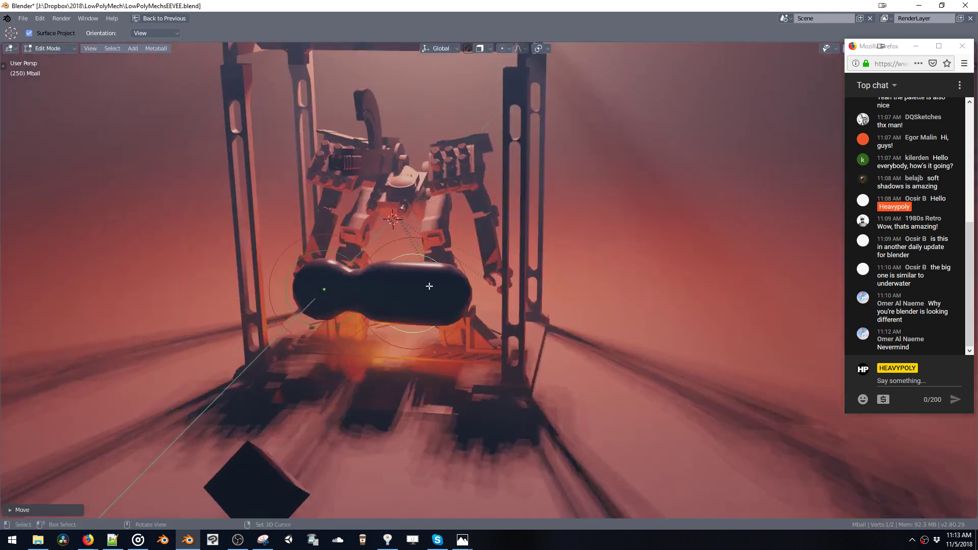
Step: Duplicate the capsule element at the far end and rotate the copy 90 degrees about the top axis
key("shift+d")
left_click(525, 297)
key("alt+r")
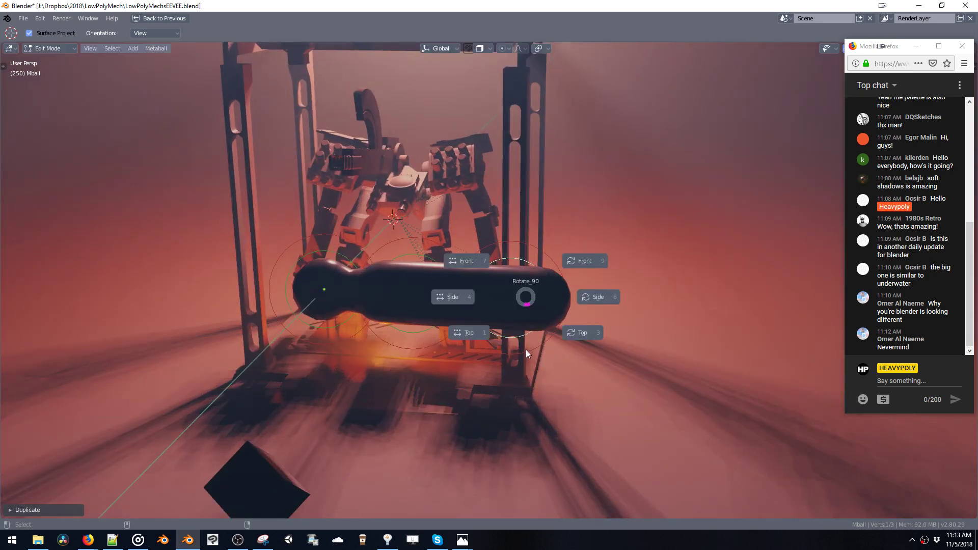
left_click(572, 331)
middle_click_drag(509, 326, 539, 356)
Step: Change the rotated element's type to Plane, then reposition and scale it at the end of the metaball chain
key("v")
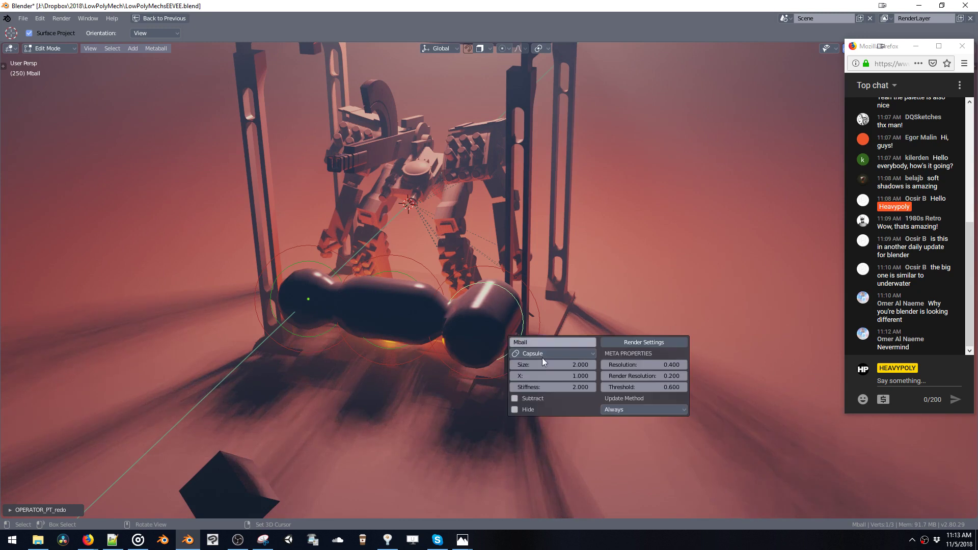
left_click(542, 354)
left_click(528, 319)
key("g")
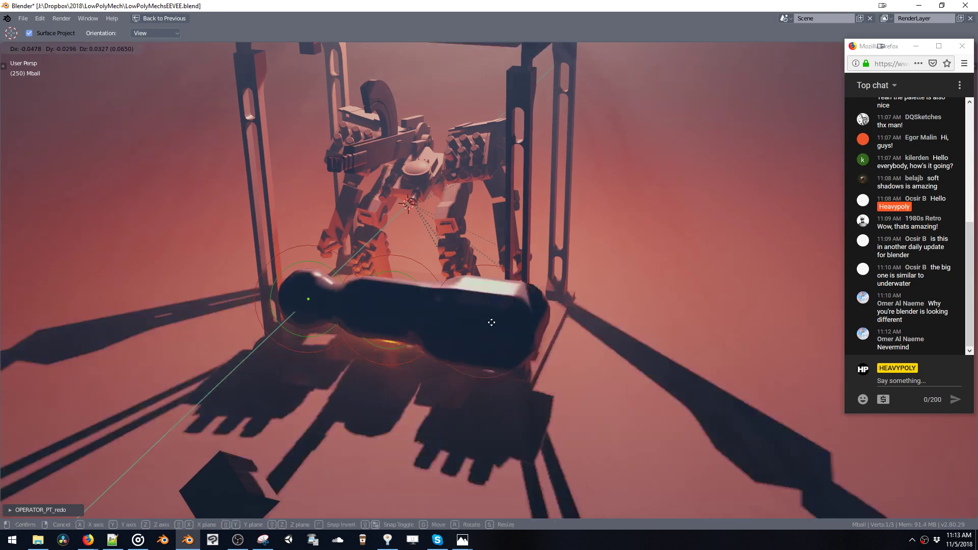
key("s")
left_click(501, 331)
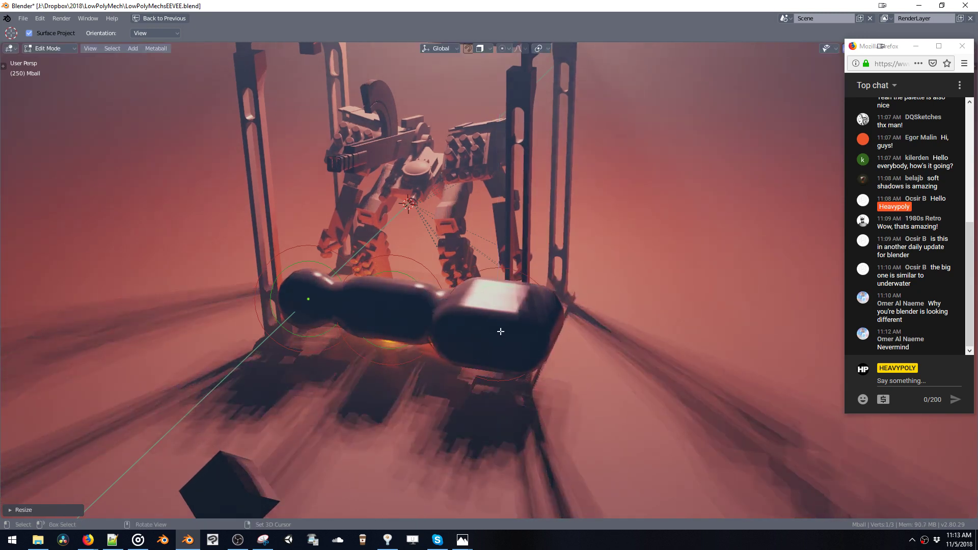
middle_click_drag(501, 332, 442, 298)
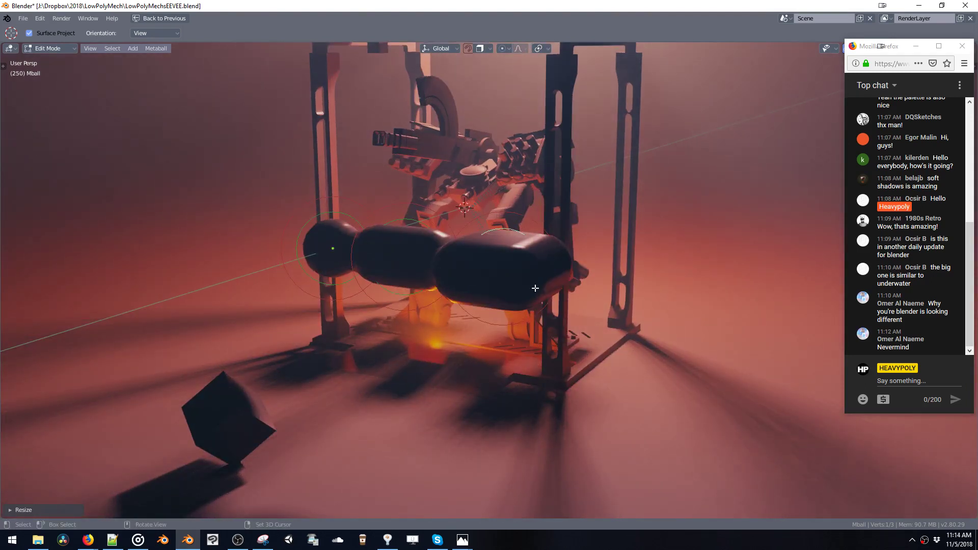
Step: Set the metaball's Resolution to 0.694 and look through its update method options, keeping Always
key("v")
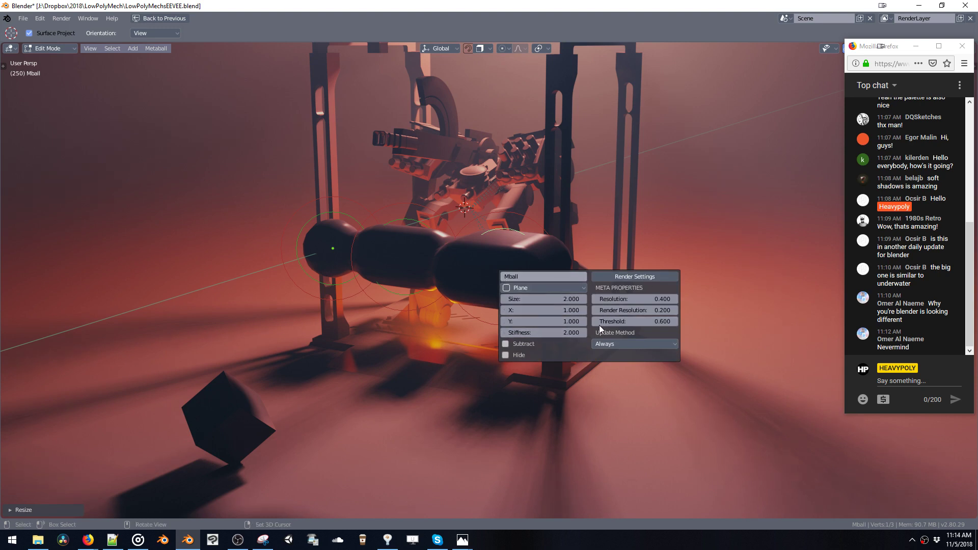
left_click_drag(639, 300, 514, 294)
left_click(626, 344)
left_click(621, 332)
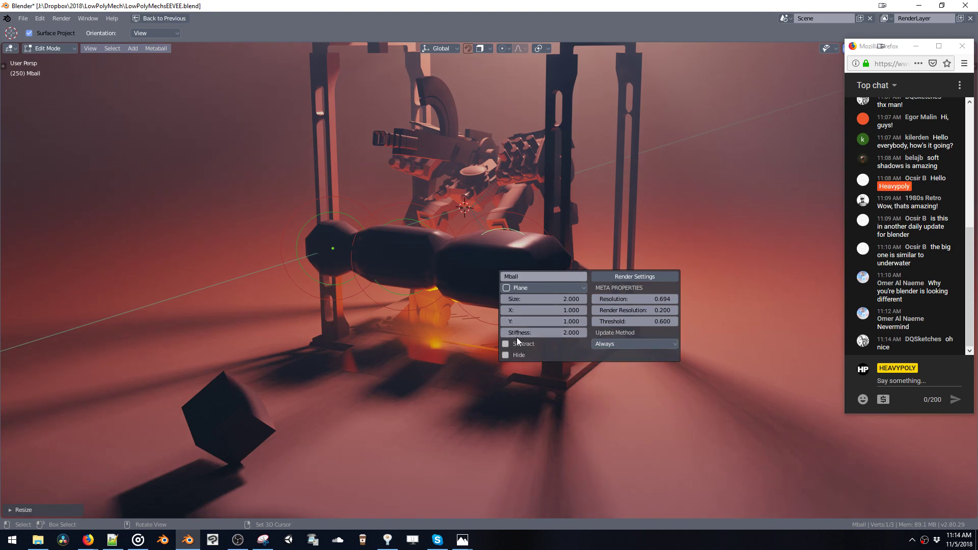
left_click(614, 280)
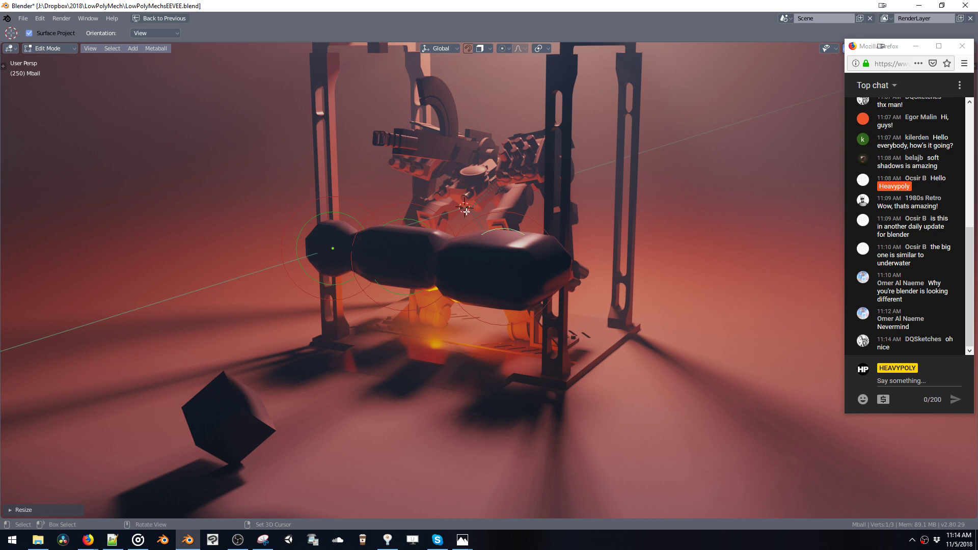
Step: Leave Edit Mode, select the metaball object and try to delete it
key("Tab")
middle_click_drag(466, 212, 433, 290)
left_click(432, 293)
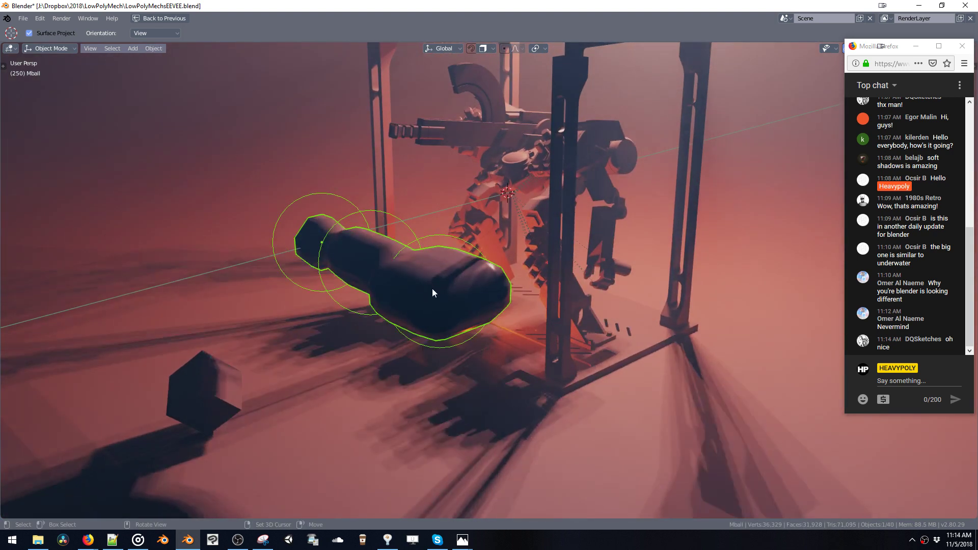
key("Delete")
key("Delete")
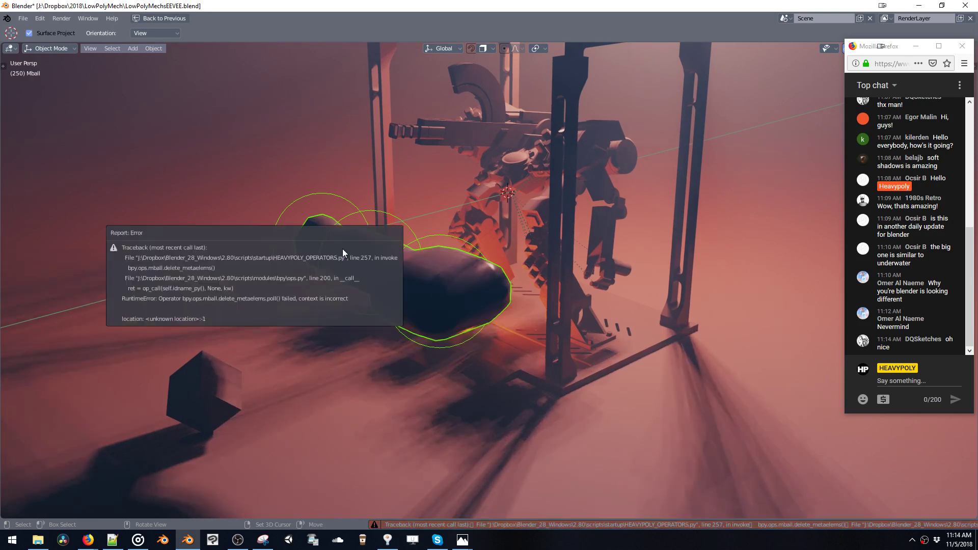
middle_click_drag(447, 262, 449, 298)
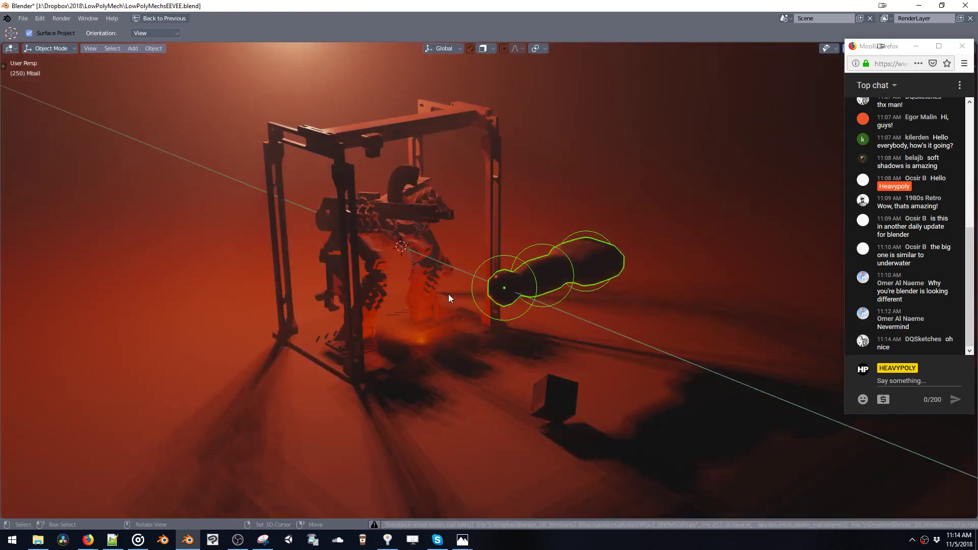
Step: Open the recent file TarynC.blend
left_click(23, 20)
mouse_move(47, 53)
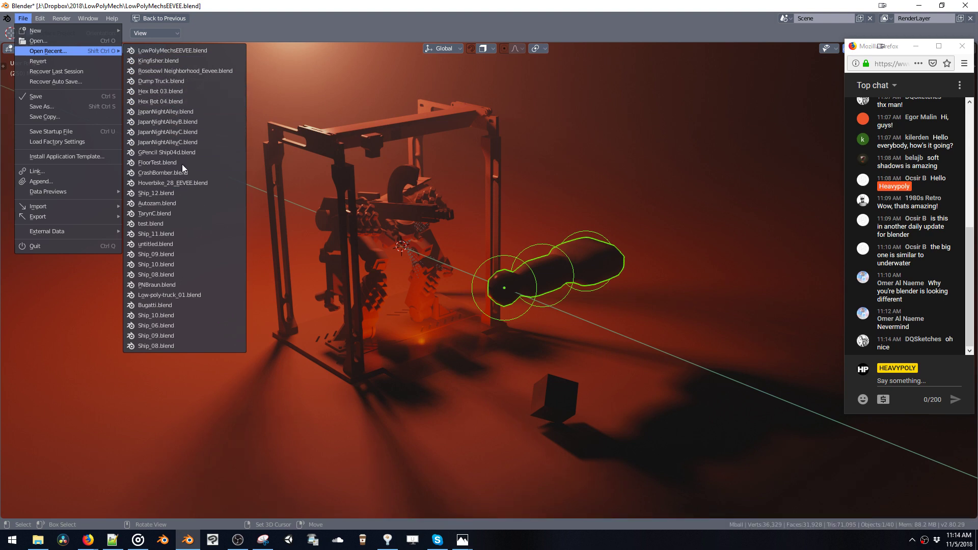
left_click(181, 215)
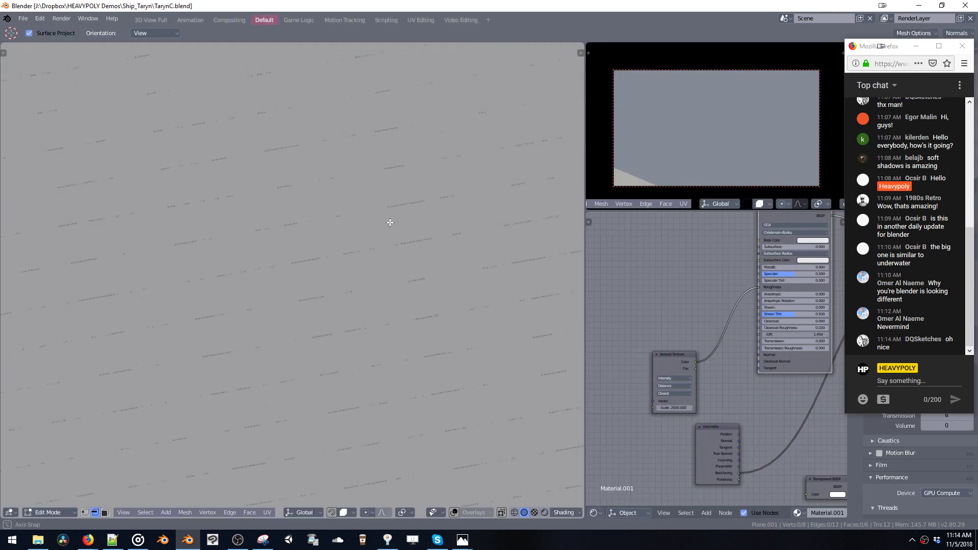
Step: Select the large slab, edit it in face mode and make the normals of all its faces consistent
middle_click_drag(390, 222, 295, 205)
middle_click_drag(361, 172, 360, 236)
key("Tab")
left_click(351, 269)
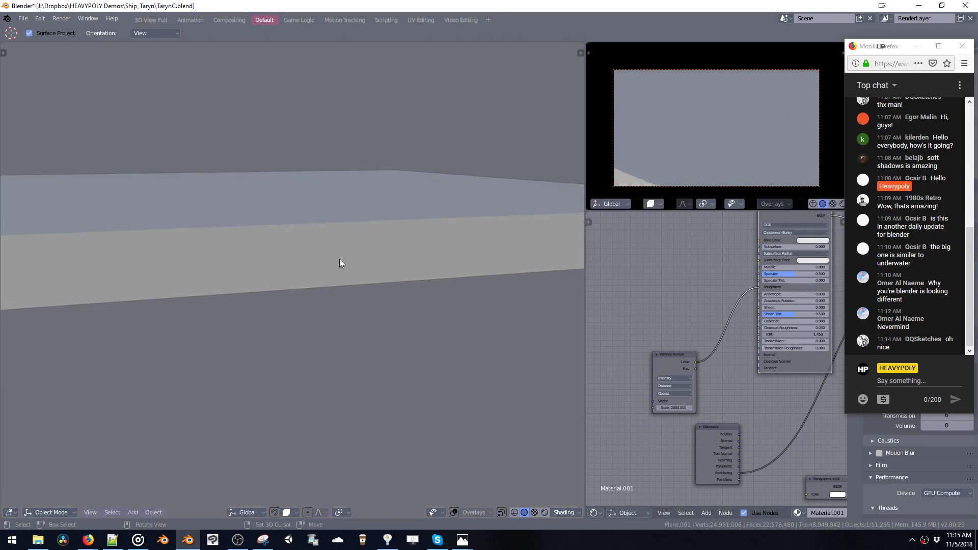
key("ctrl+space")
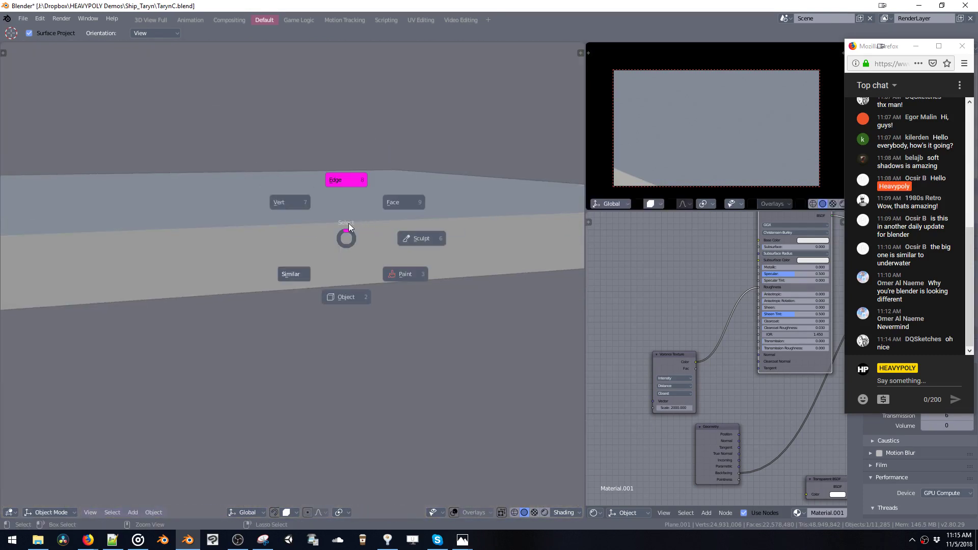
left_click(389, 208)
middle_click_drag(320, 204, 314, 221)
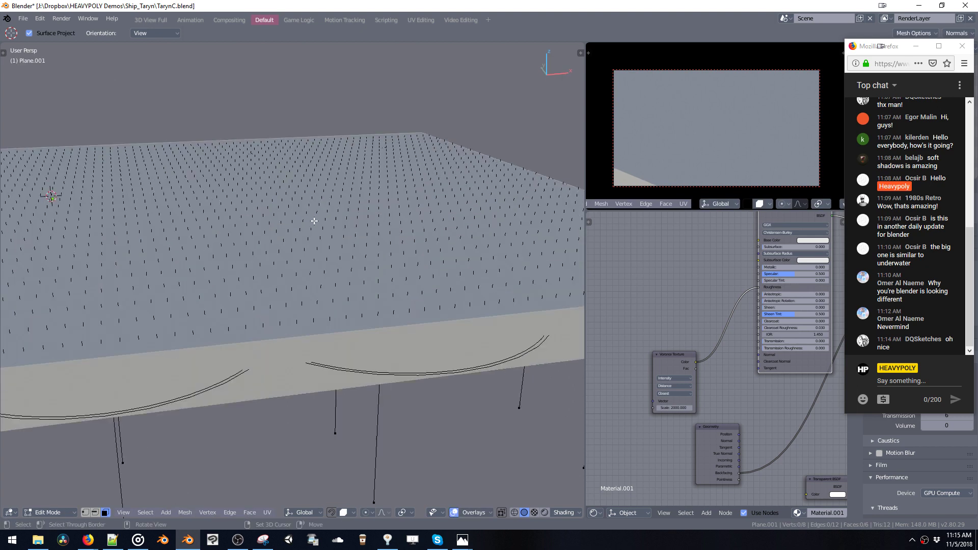
key("a")
key("shift+n")
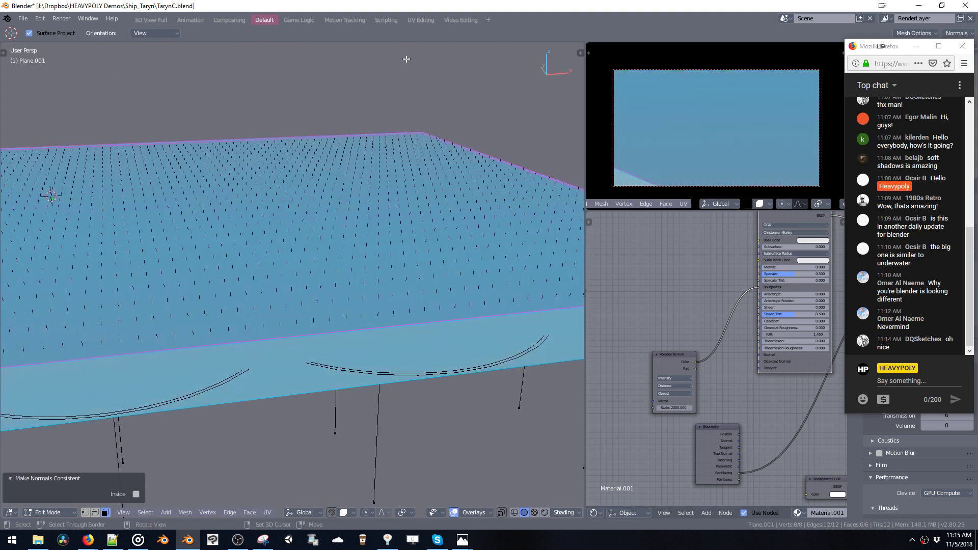
Step: Reopen TarynC.blend from the Ship_Taryn folder, discarding the unsaved changes
key("ctrl+o")
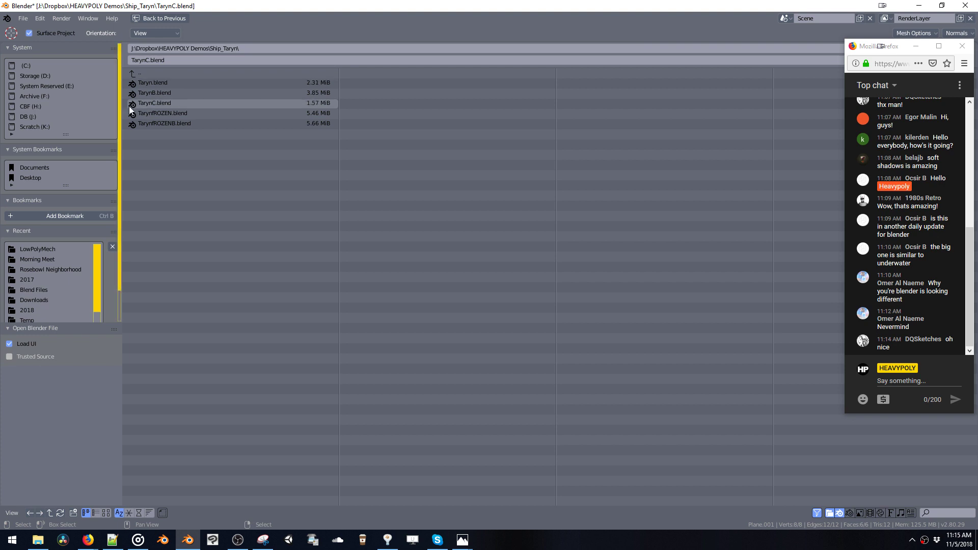
key("Escape")
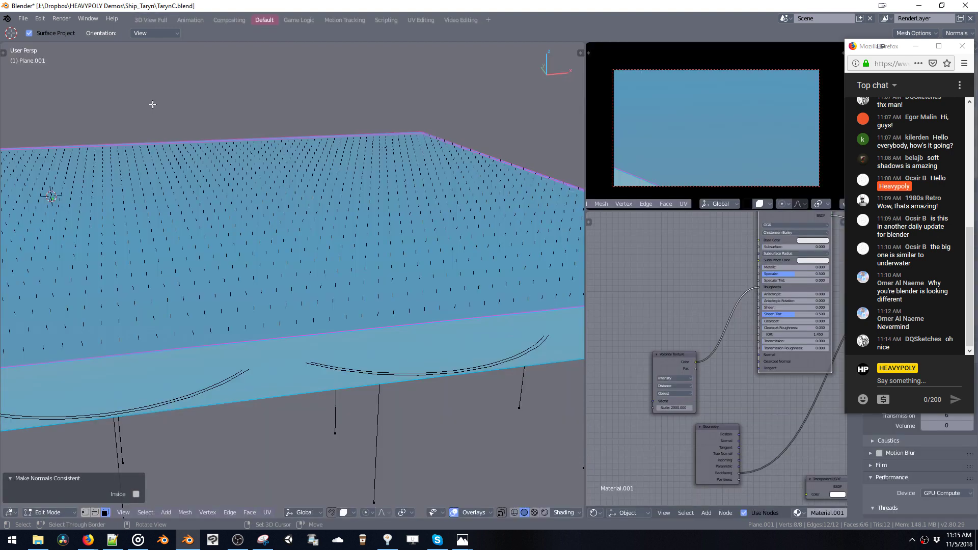
key("ctrl+s")
left_click(161, 96)
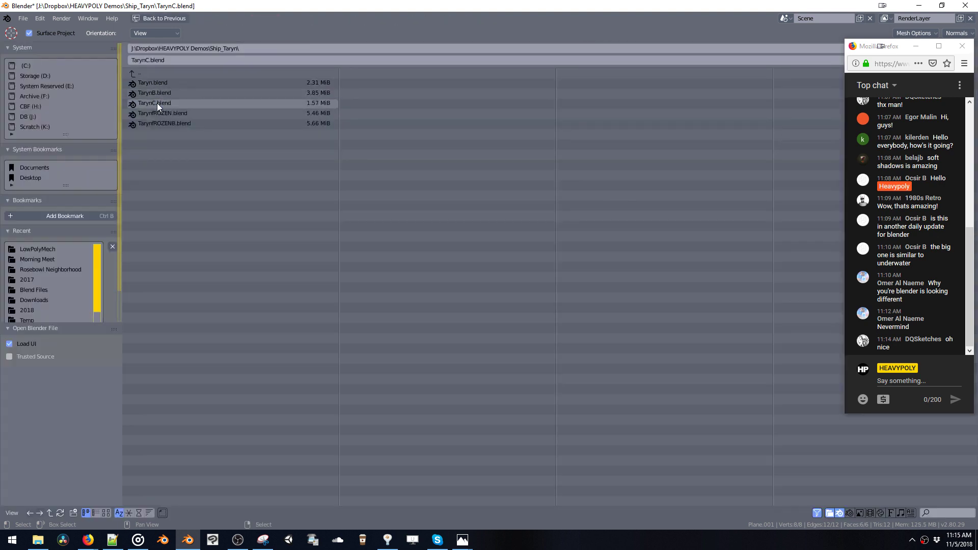
double_click(157, 103)
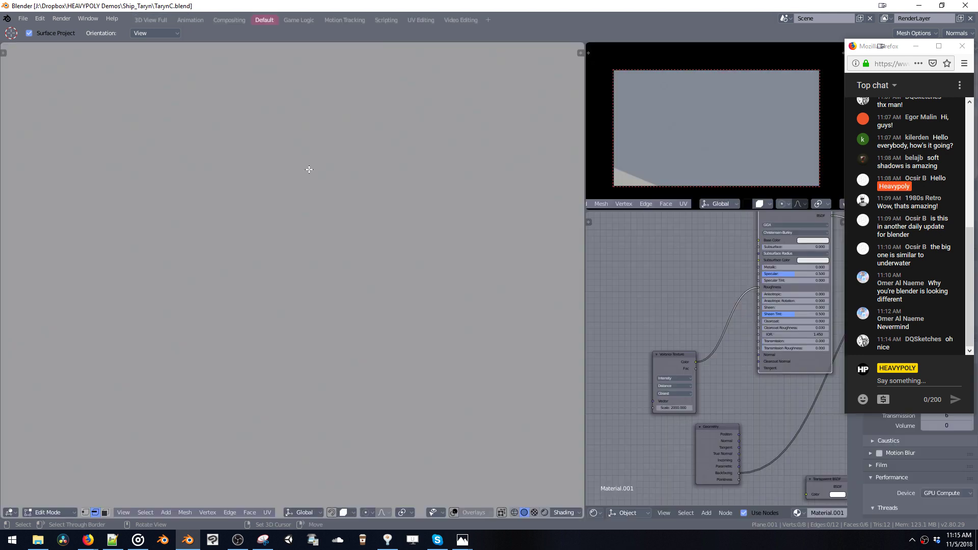
Step: Switch the slab to face selection, select all its faces and recalculate their normals to be consistent
middle_click_drag(370, 153, 372, 225, "ctrl")
key("space")
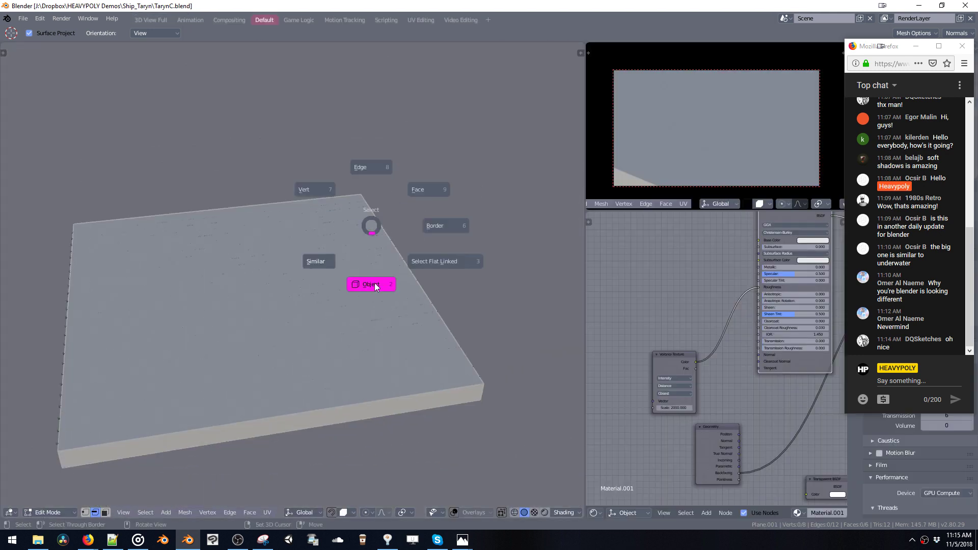
left_click(418, 190)
mouse_move(343, 276)
middle_mouse_down()
mouse_move(351, 256)
mouse_move(354, 271)
middle_mouse_up()
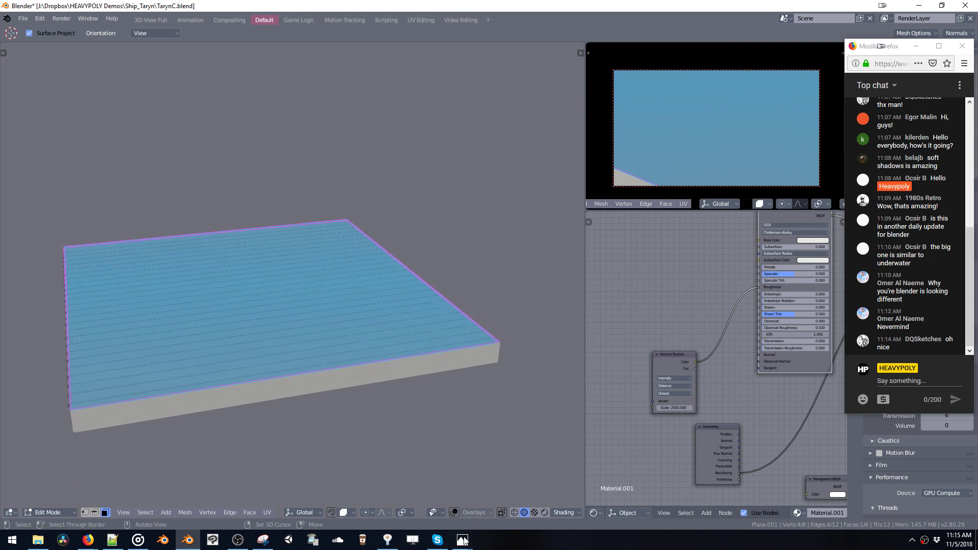
left_click(471, 512)
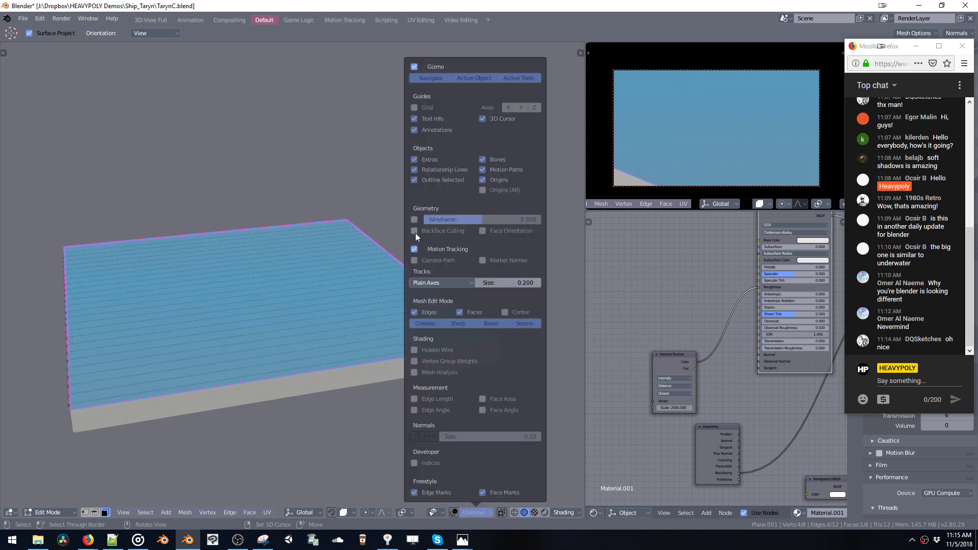
key("a")
key("ctrl+shift+n")
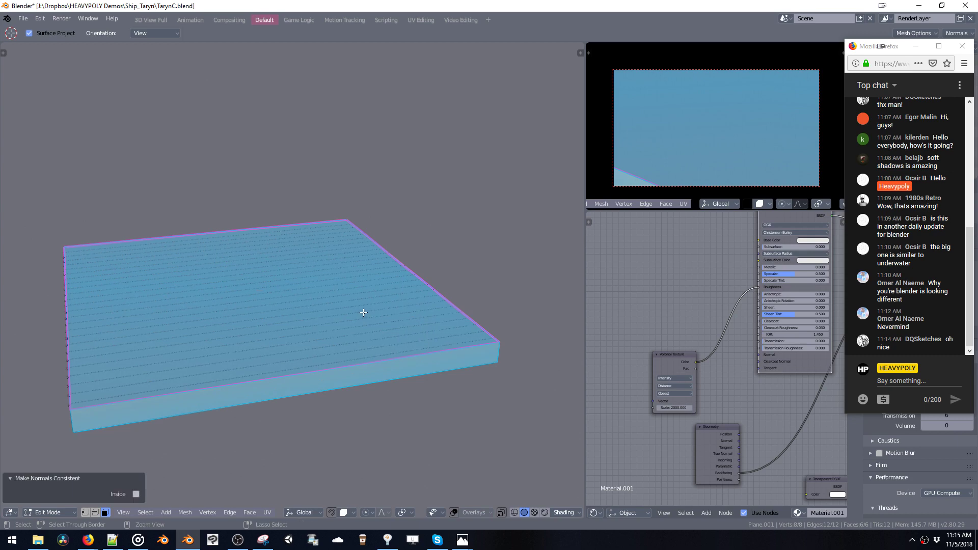
Step: Deselect all of the slab's faces and change the viewport shading to Rendered
scroll(365, 319, "up", 4)
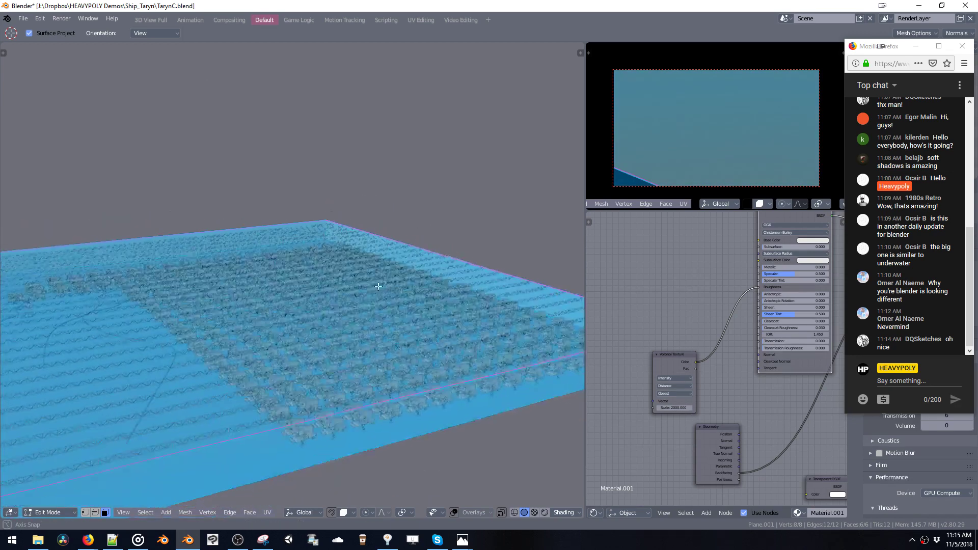
key("alt+a")
scroll(312, 301, "up", 3)
key("z")
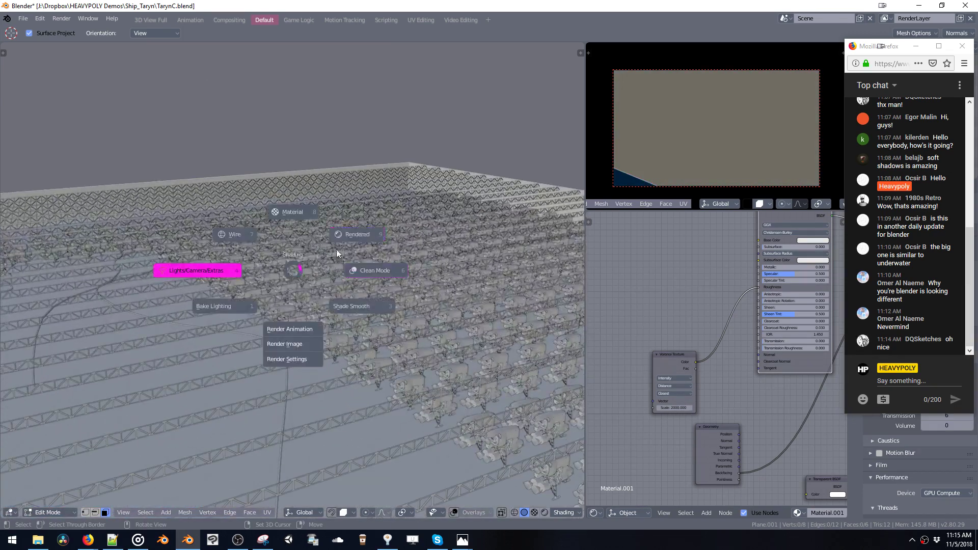
left_click(357, 234)
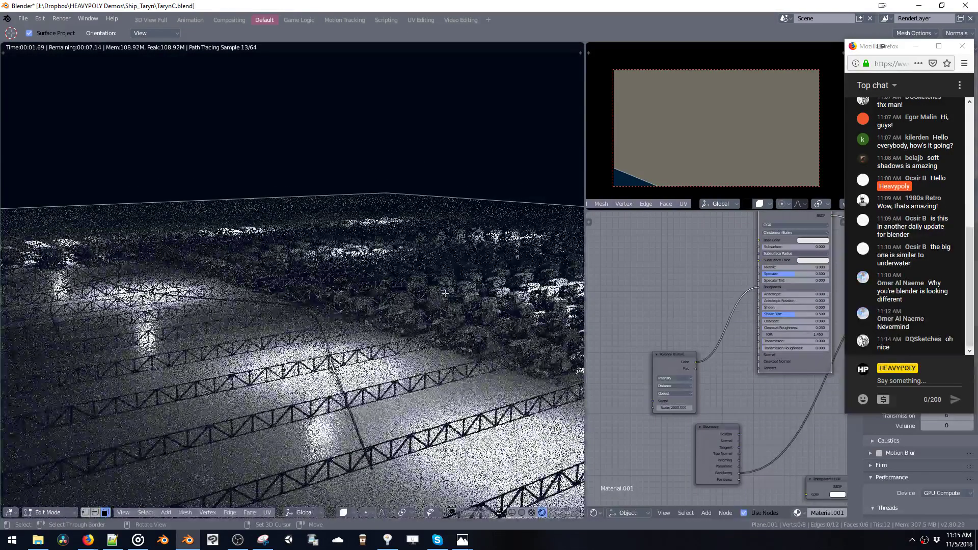
Step: Return to Object Mode and set the render engine to Eevee
key("v")
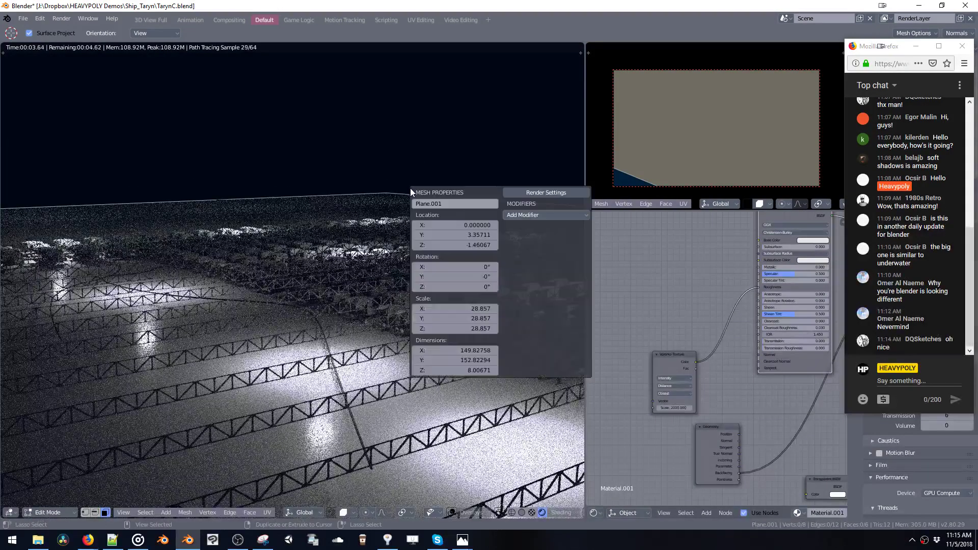
key("v")
key("Tab")
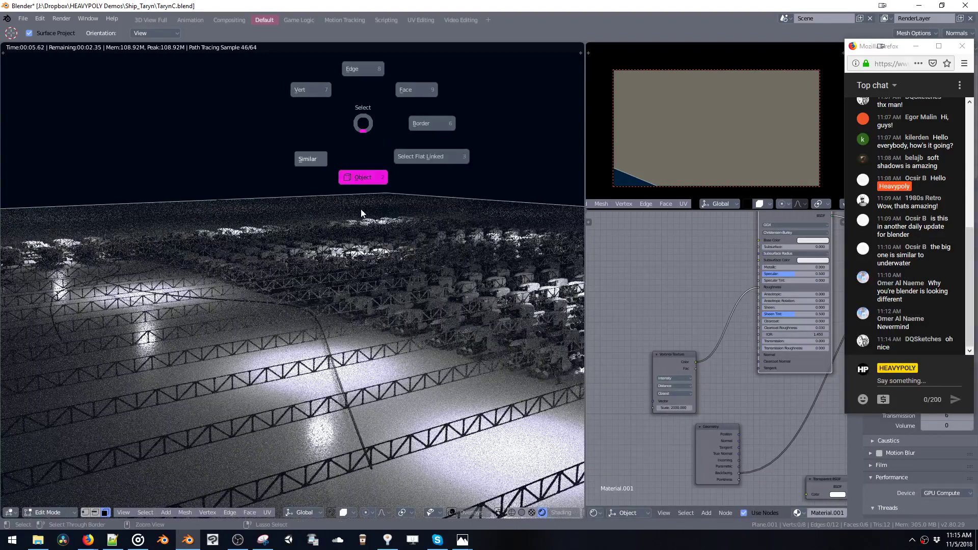
left_click(340, 140)
key("ctrl+shift+v")
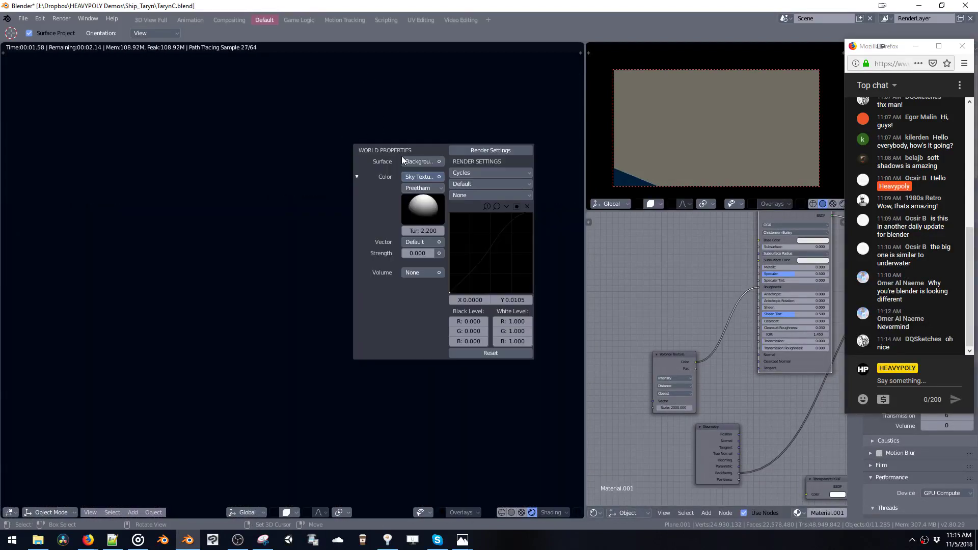
left_click(463, 173)
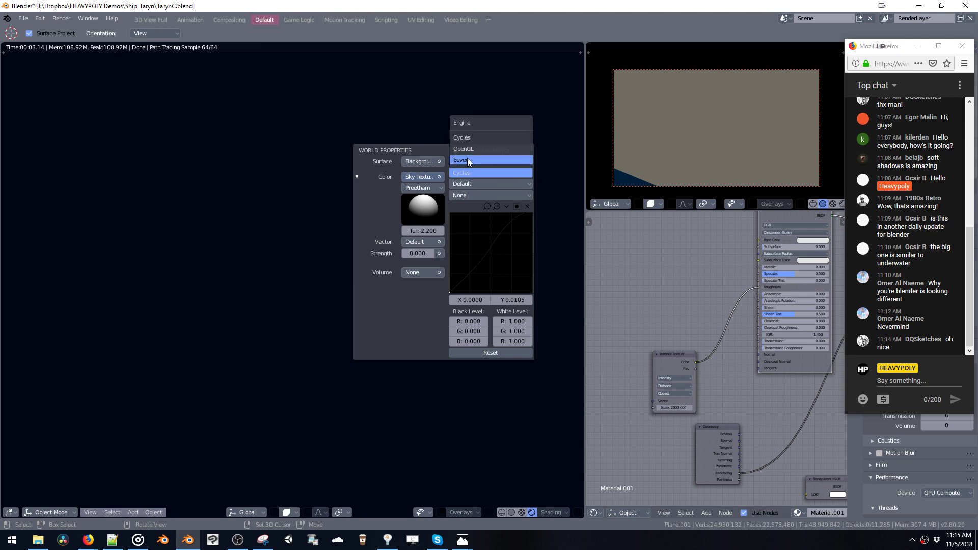
left_click(467, 160)
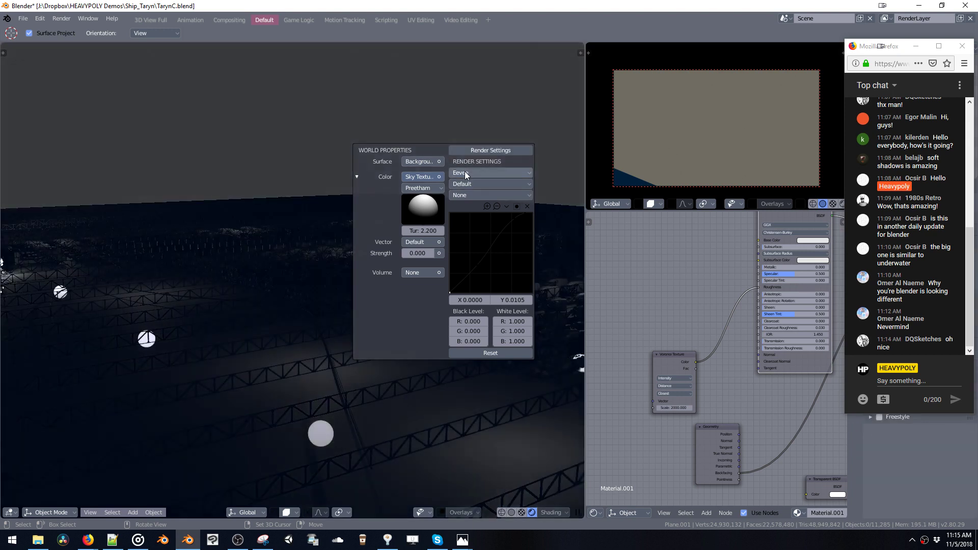
Step: Change the node editor area to an Outliner and expand the scene's Objects list
middle_click_drag(338, 233, 354, 277)
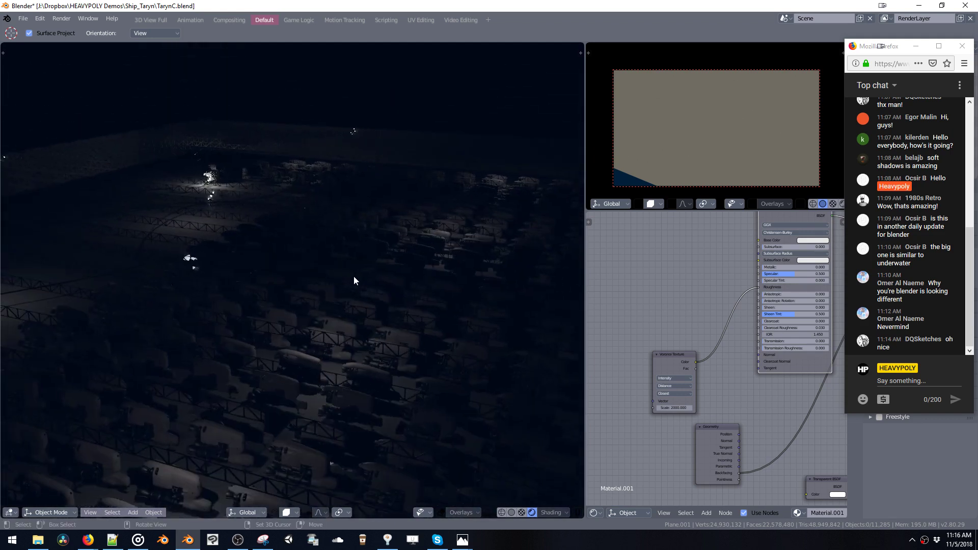
key("Home")
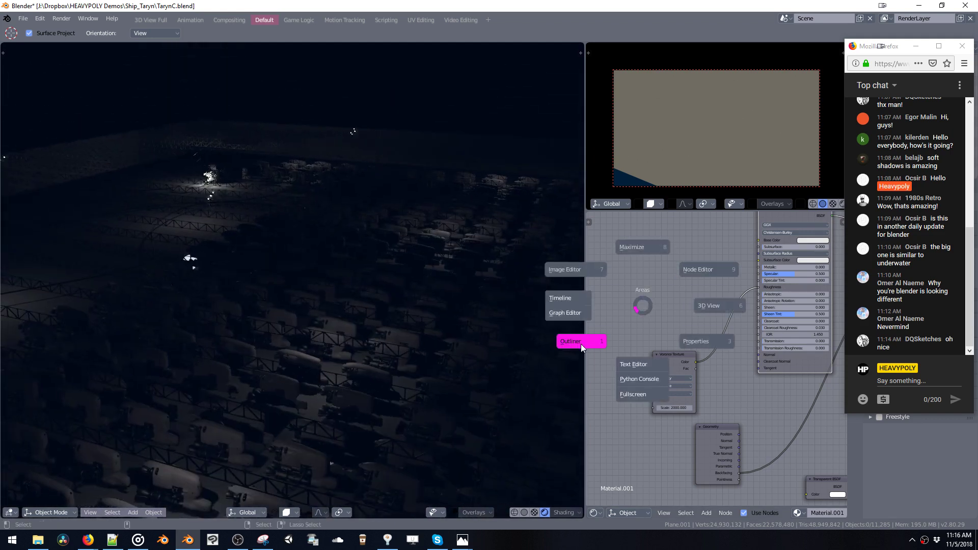
key("shift+F9")
left_click(601, 261)
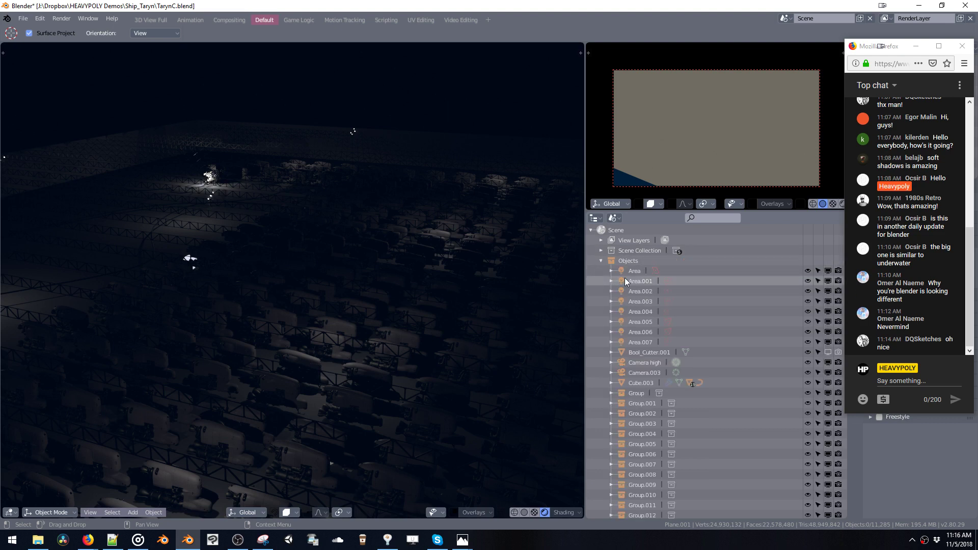
Step: Select area lights Area.001, Area.003, Area.005, Area.006 and Area.007 in the Outliner and save the file
left_click(626, 273)
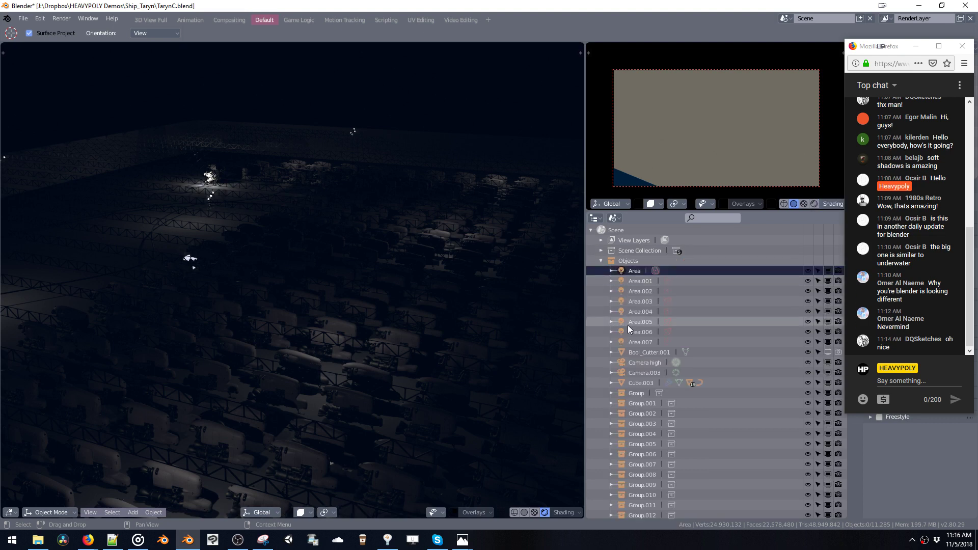
left_click(629, 282)
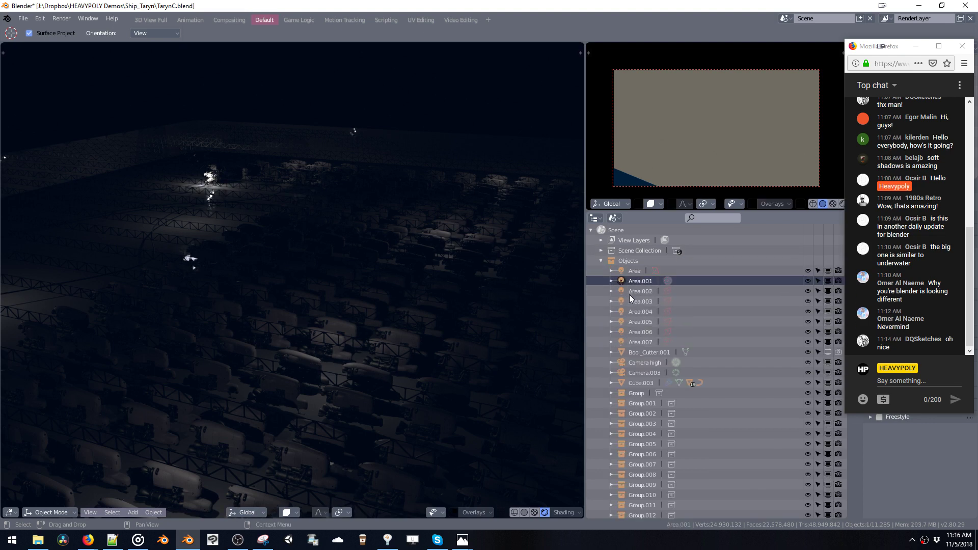
left_click(634, 341, "ctrl")
left_click(632, 330, "shift")
left_click(630, 320, "shift")
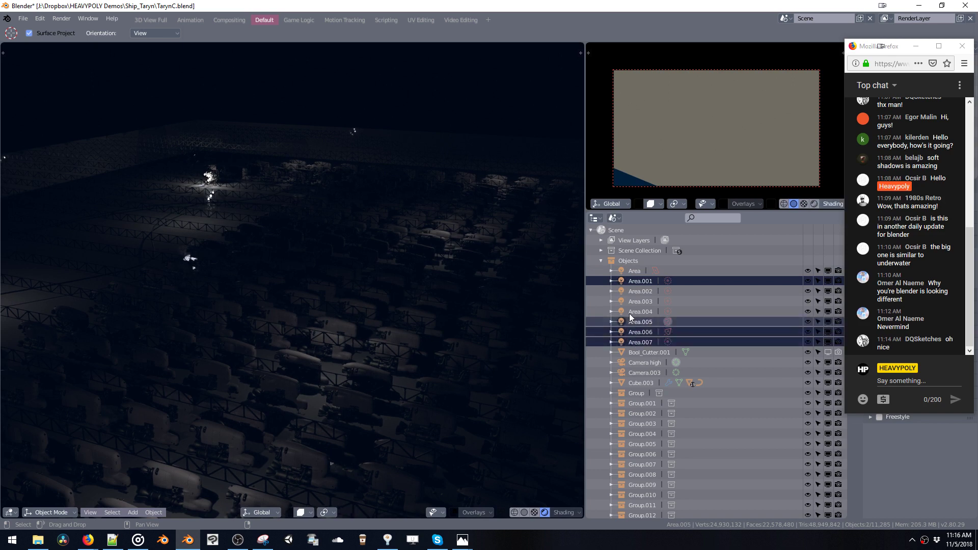
left_click(629, 313, "shift")
left_click(630, 312, "shift")
left_click(631, 303, "shift")
key("ctrl+s")
left_click(363, 220)
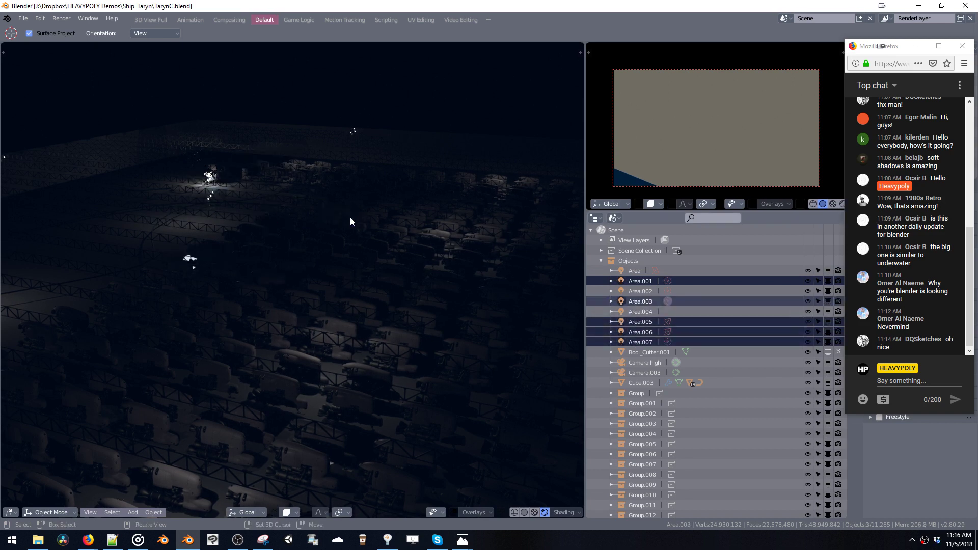
Step: Extend the selection to all lights from Area.001 to Area.007, try deleting them and undo the deletions
left_click(632, 311, "shift")
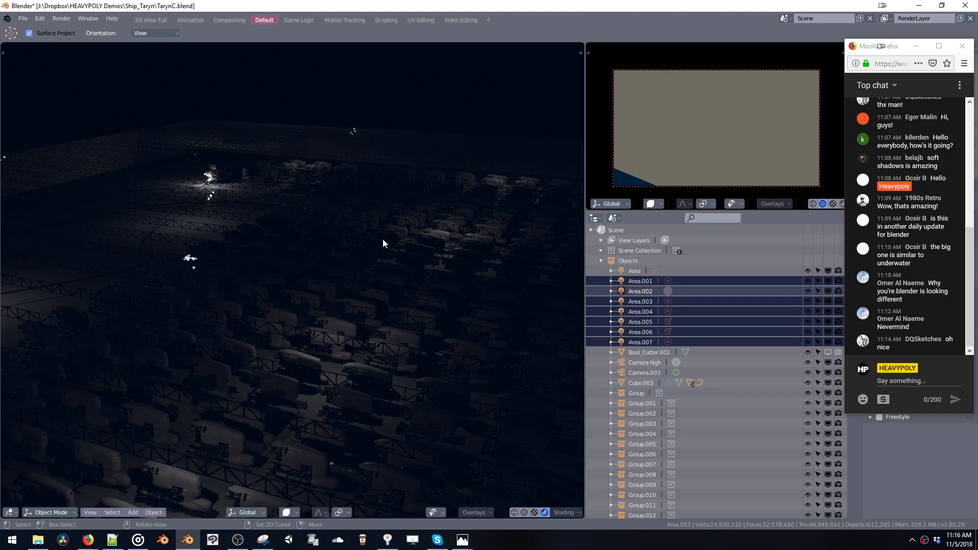
key("Delete")
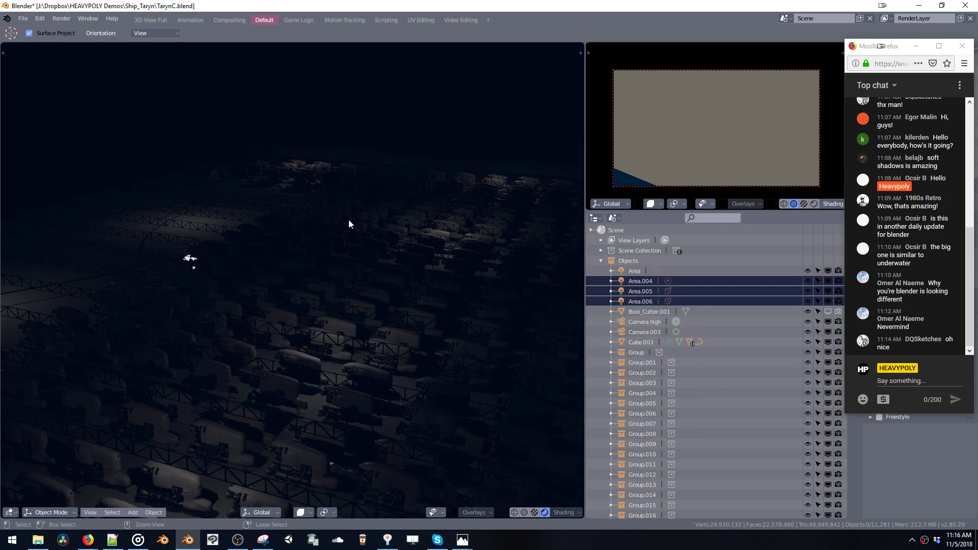
key("ctrl+z")
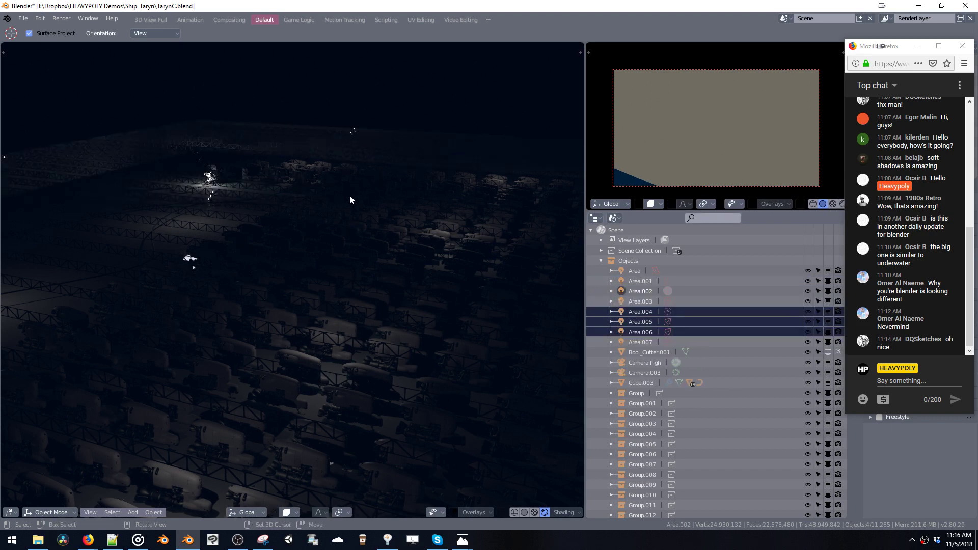
right_click(632, 312)
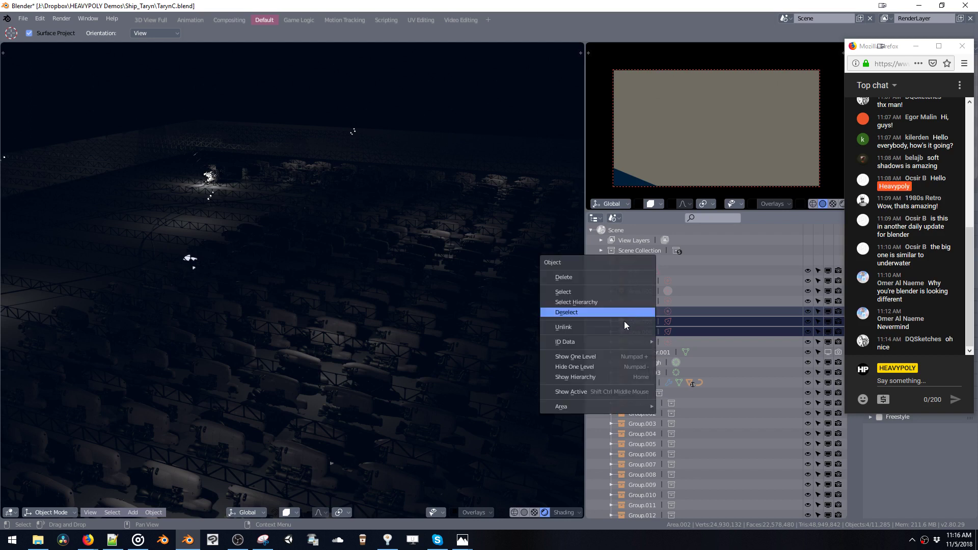
left_click(620, 297)
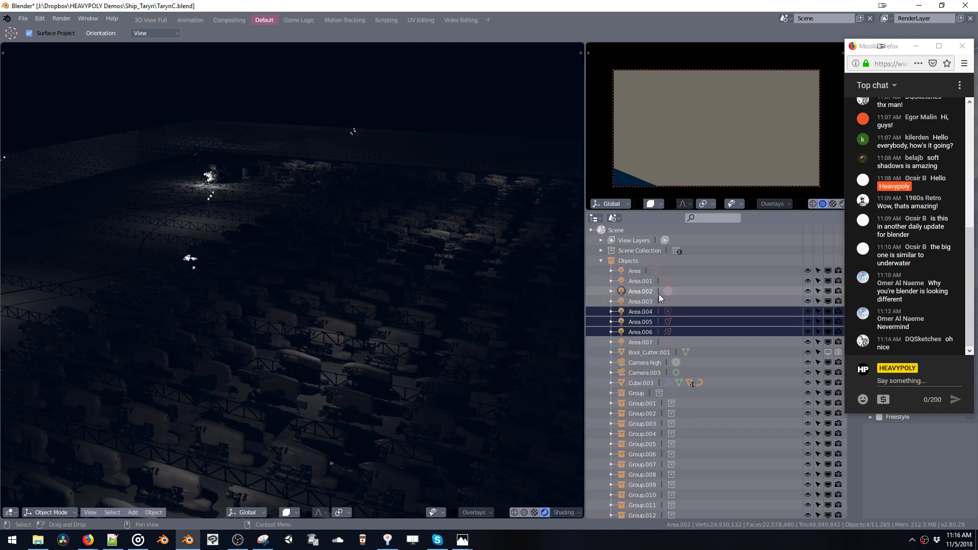
key("Delete")
key("ctrl+z")
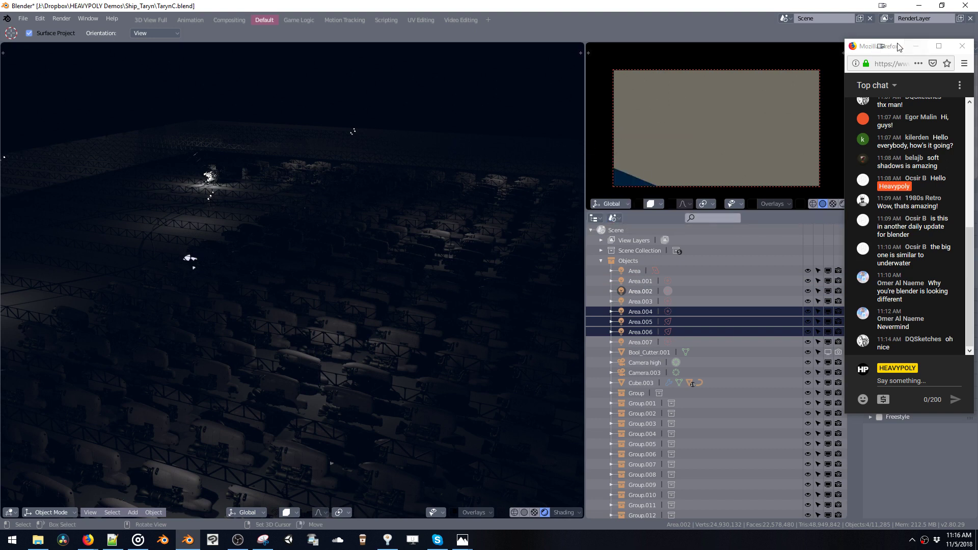
Step: Restore the Blender window from full size and fit it beside the enlarged chat window
left_click(937, 9)
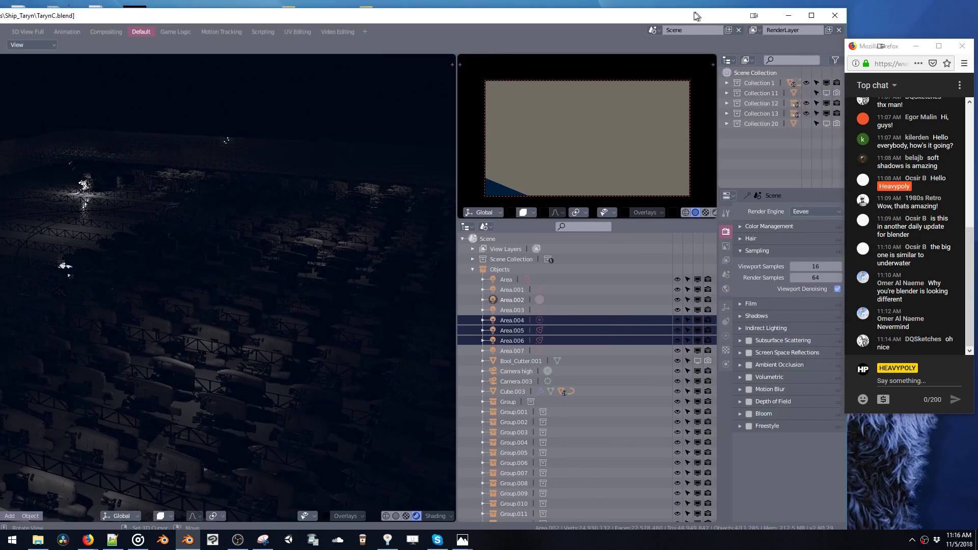
double_click(897, 39)
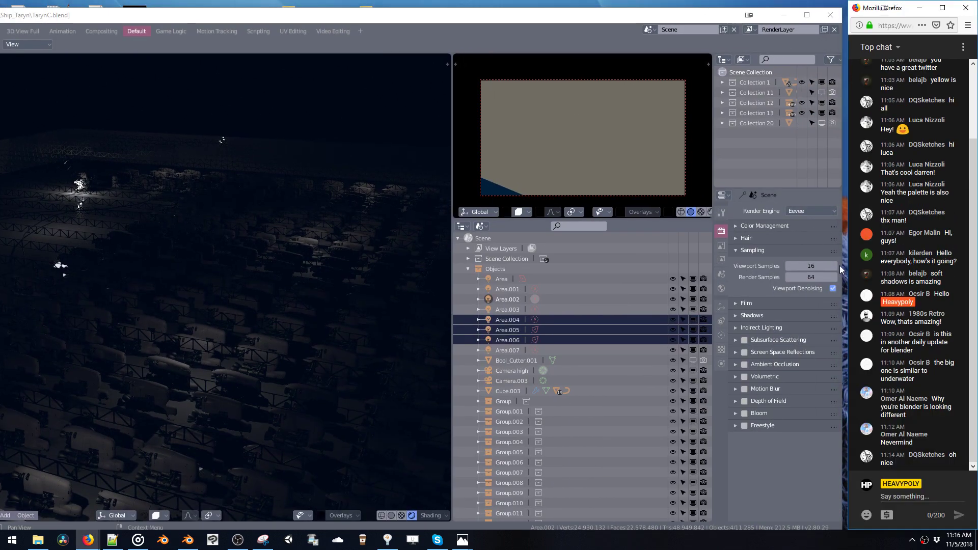
left_click_drag(840, 270, 847, 260)
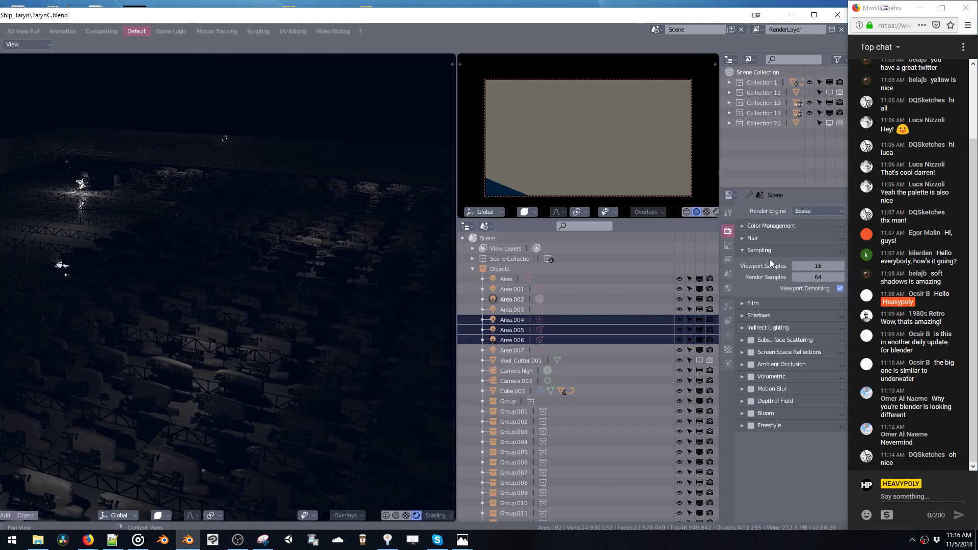
Step: Extend the Outliner selection to lights Area.001 through Area.006, try deleting them and undo the deletion
left_click(565, 298, "shift")
left_click(562, 288, "shift")
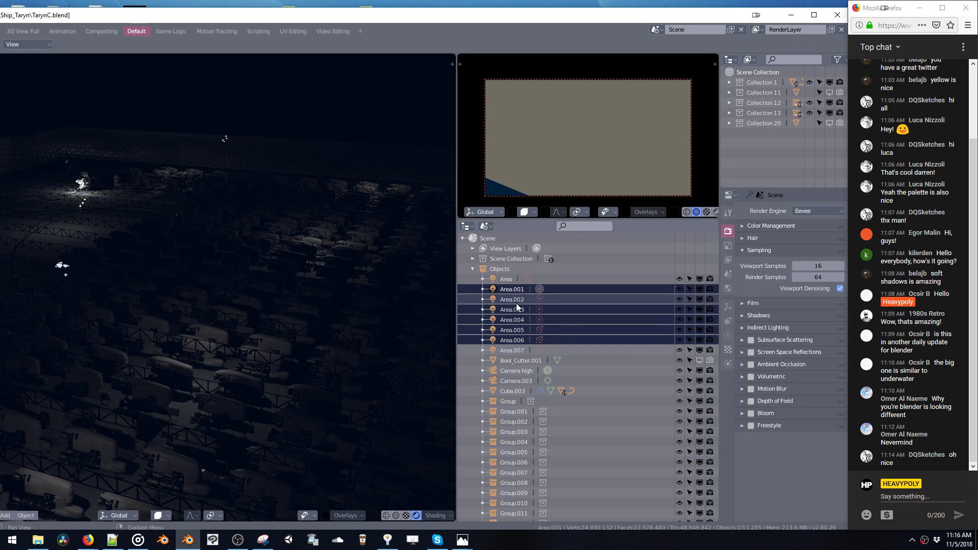
key("x")
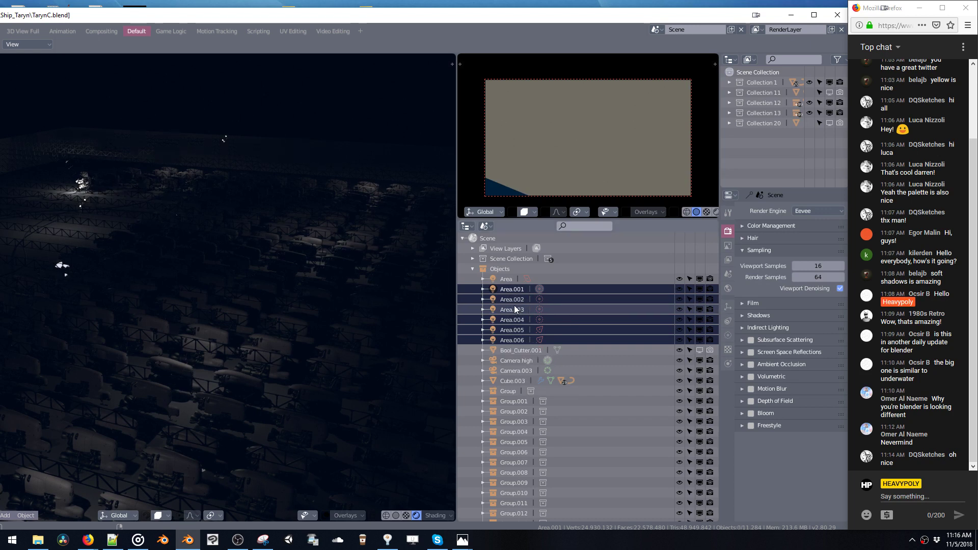
key("ctrl+z")
Step: Apply Select to the highlighted area lights in the Outliner and delete the selected lights
right_click(514, 305)
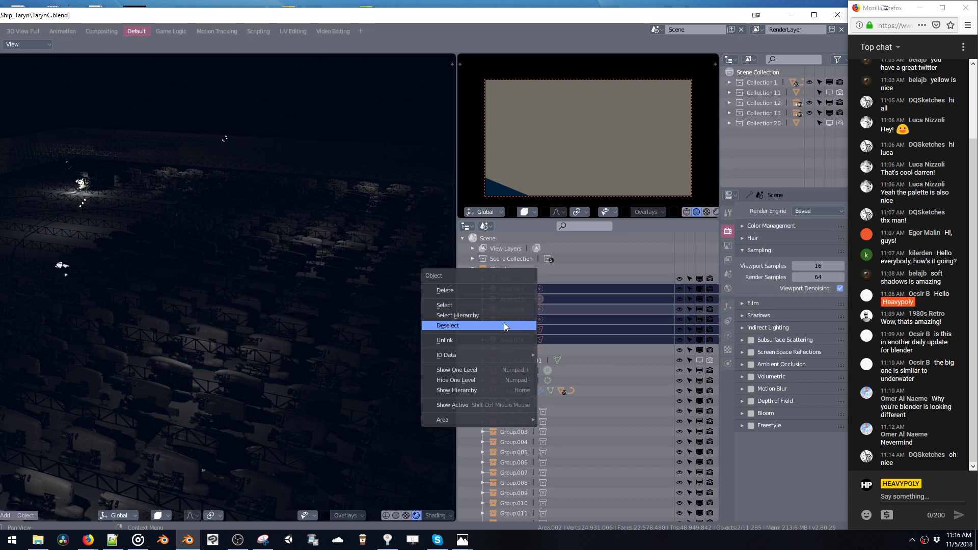
left_click(503, 304)
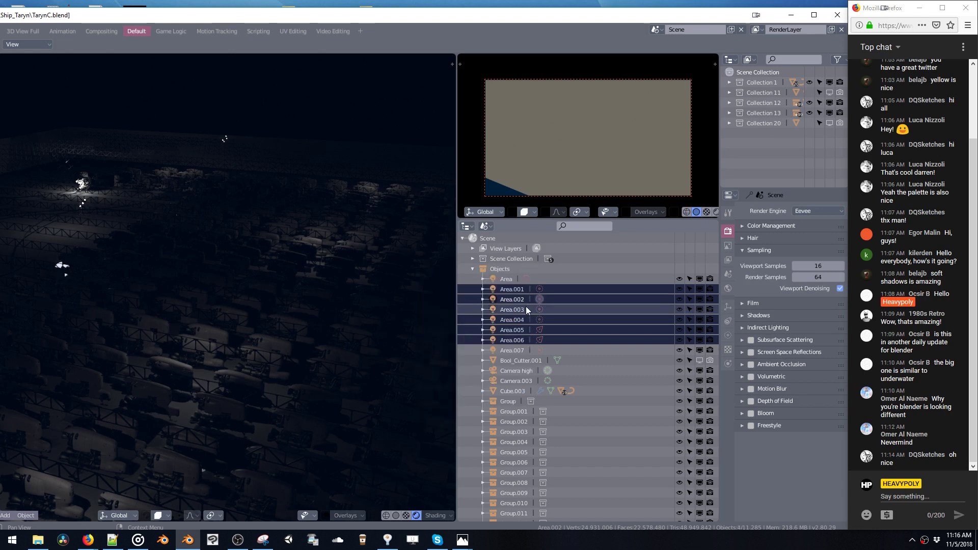
key("x")
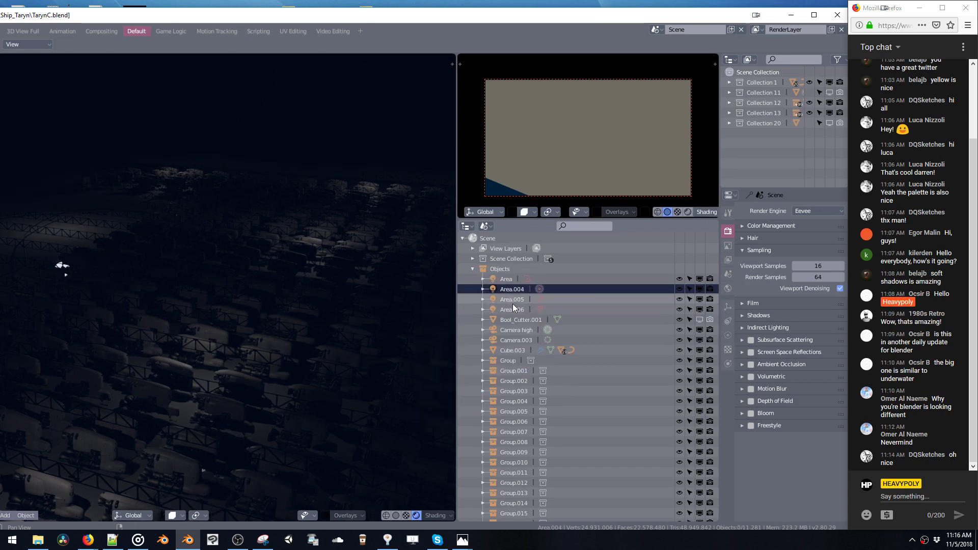
Step: Try to delete Area.004, Area.005 and Area.006 together from the Outliner selection
left_click(513, 307, "ctrl")
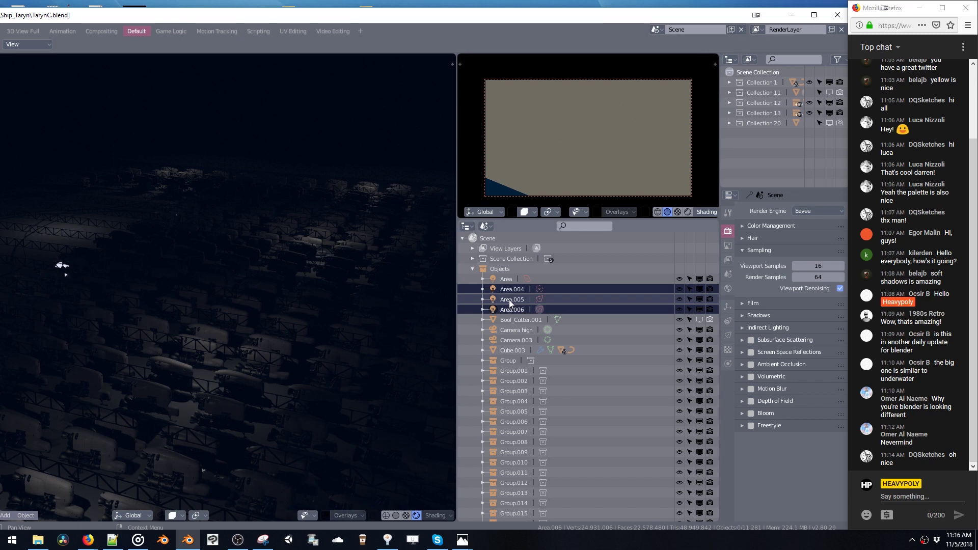
left_click(512, 301, "shift")
key("x")
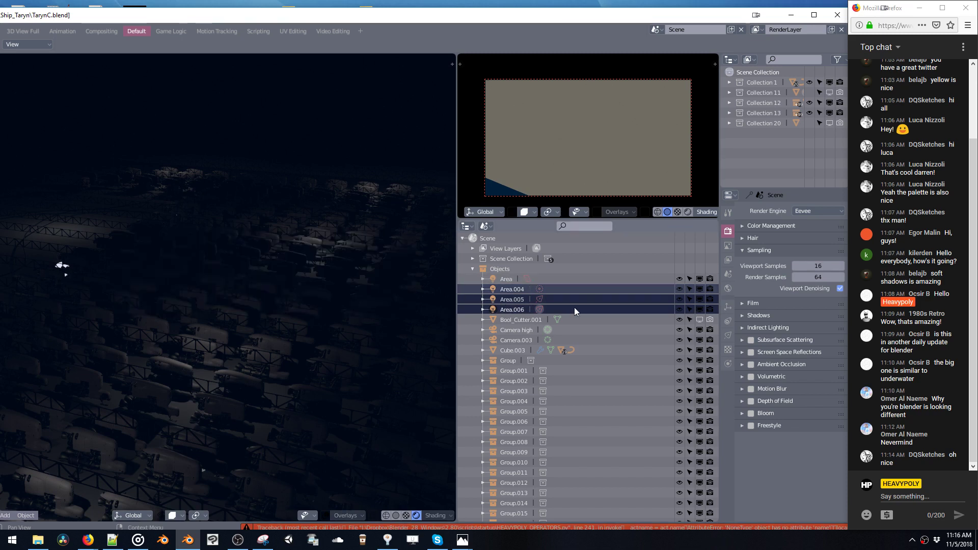
left_click(532, 310)
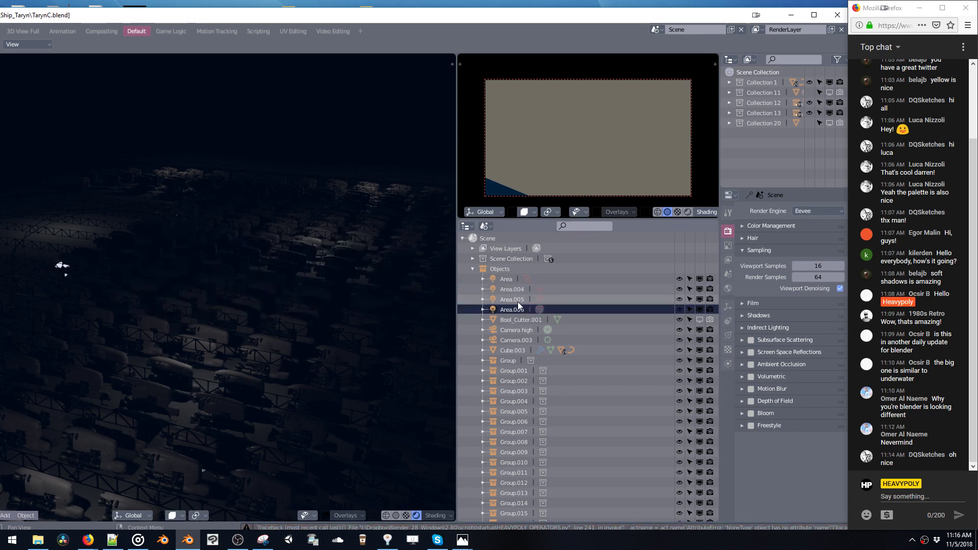
Step: Delete the lights Area.004, Area.005 and Area.006 one at a time from the Outliner
left_click(518, 302)
right_click(516, 302)
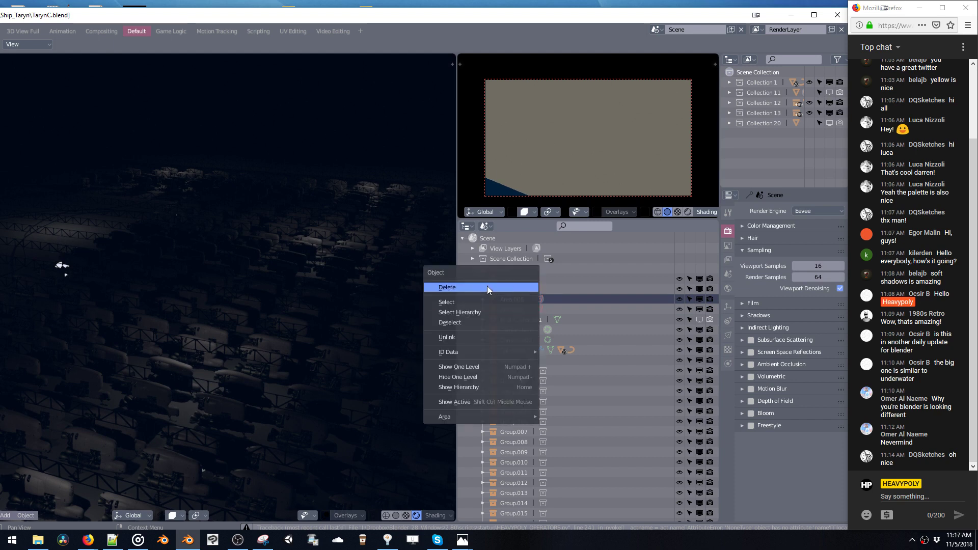
left_click(487, 286)
right_click(513, 290)
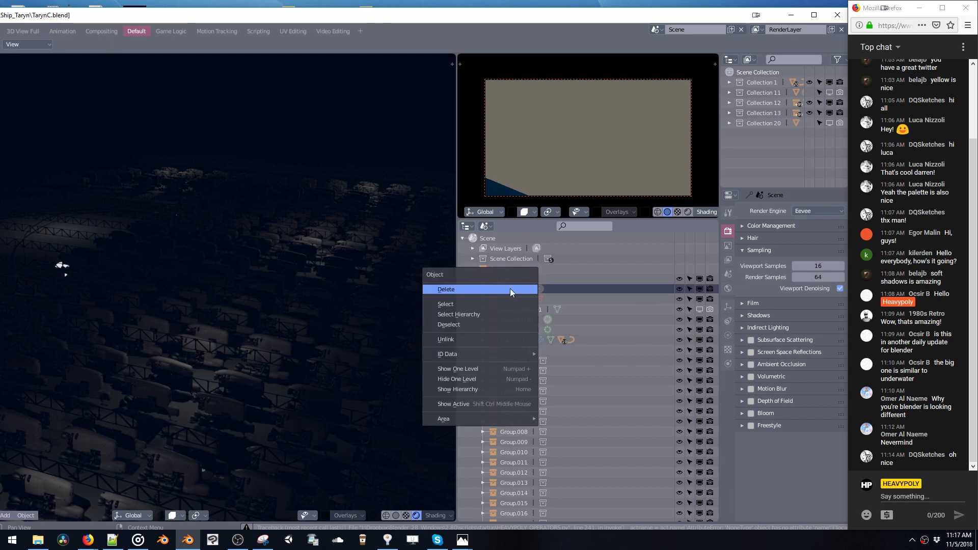
left_click(509, 288)
right_click(512, 292)
left_click(510, 291)
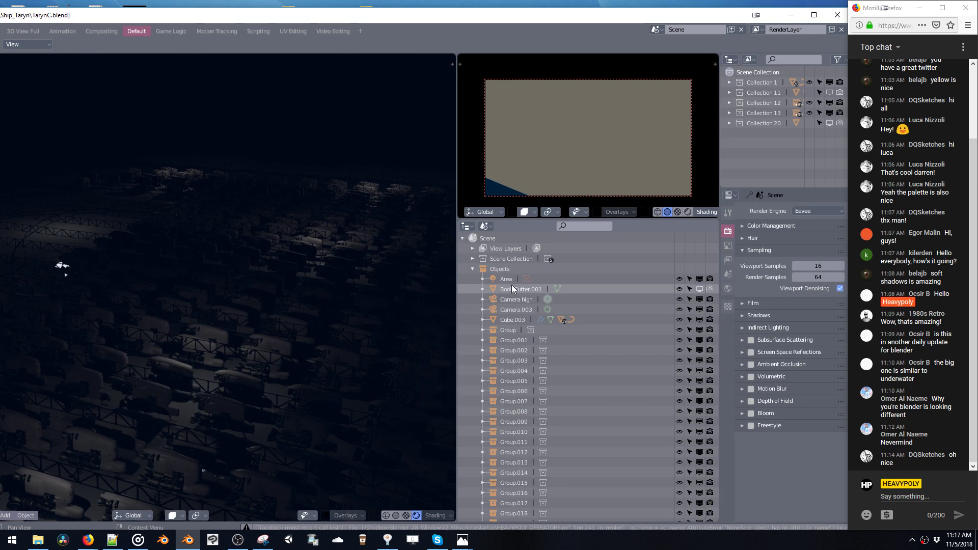
Step: Select the remaining Area light in the Outliner's Objects list and frame it in the 3D viewport
left_click(512, 280)
scroll(510, 298, "down", 15)
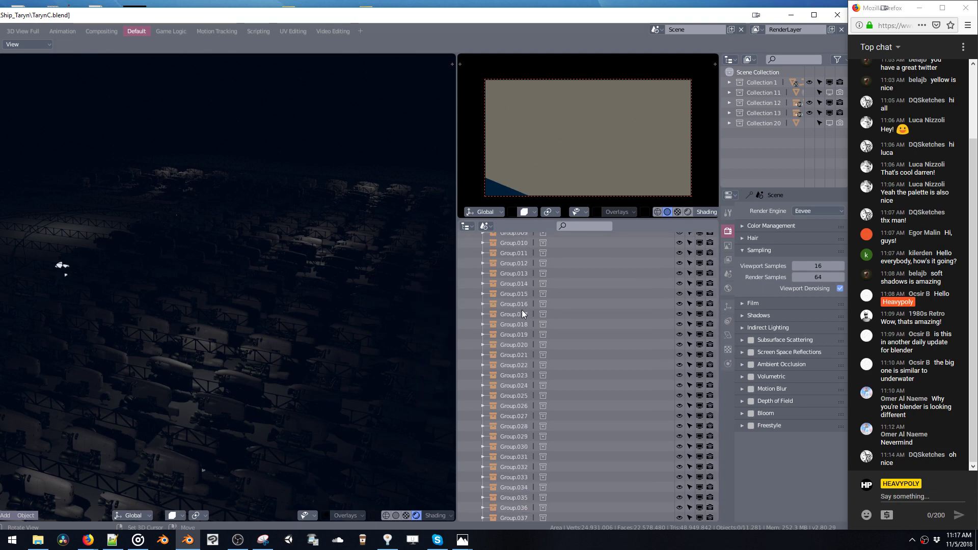
scroll(526, 330, "down", 3)
scroll(540, 438, "up", 18)
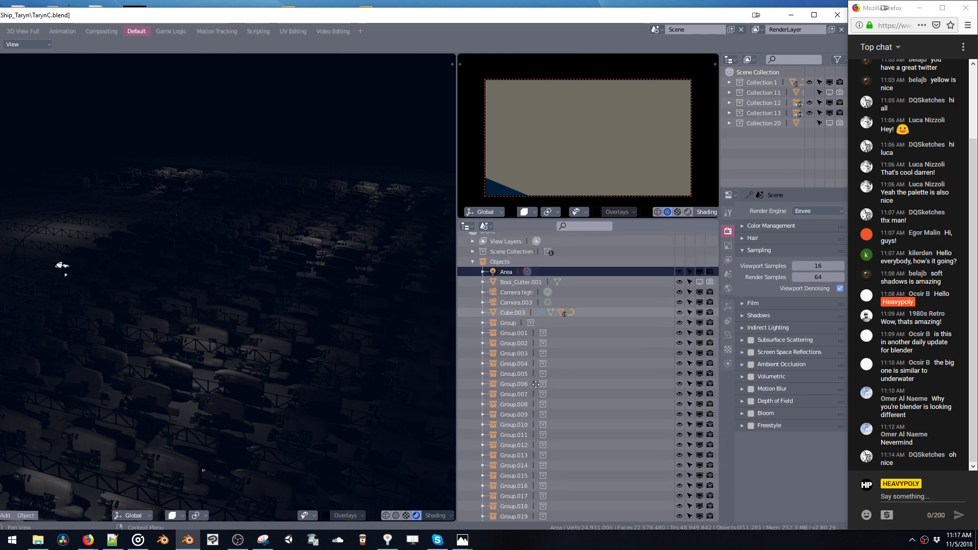
key("KP_Decimal")
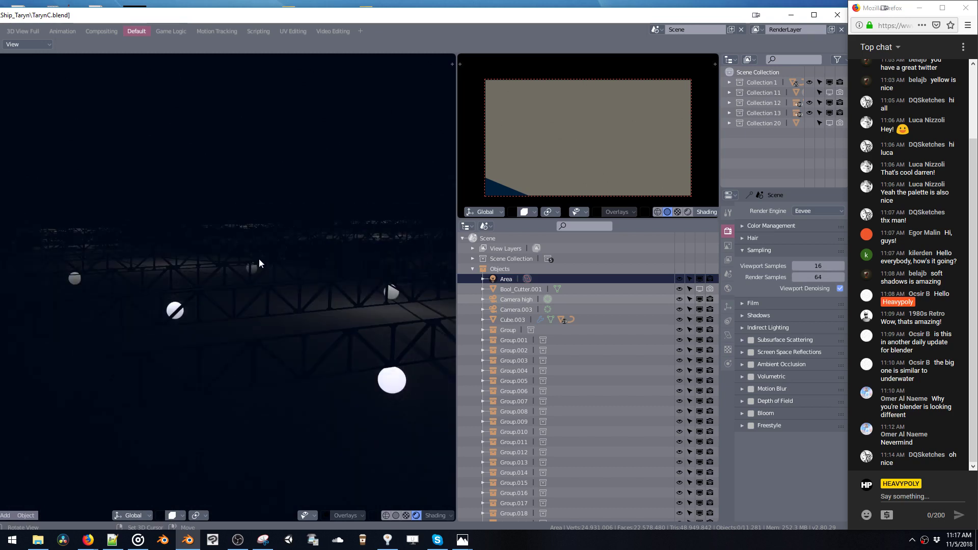
Step: Show the viewport overlays and reselect the Area light from the Outliner to locate it in the hall
scroll(258, 263, "down", 5)
middle_click_drag(259, 263, 353, 258)
key("shift+alt+z")
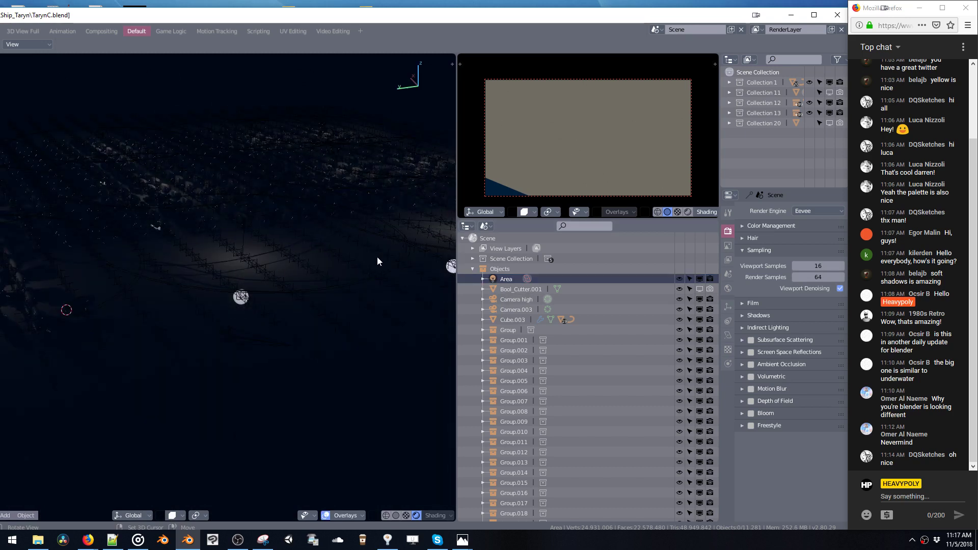
key("z")
left_click(275, 256)
key("z")
left_click(229, 256)
mouse_move(228, 257)
middle_mouse_down()
mouse_move(291, 249)
mouse_move(291, 372)
middle_mouse_up()
middle_click_drag(204, 292, 275, 292)
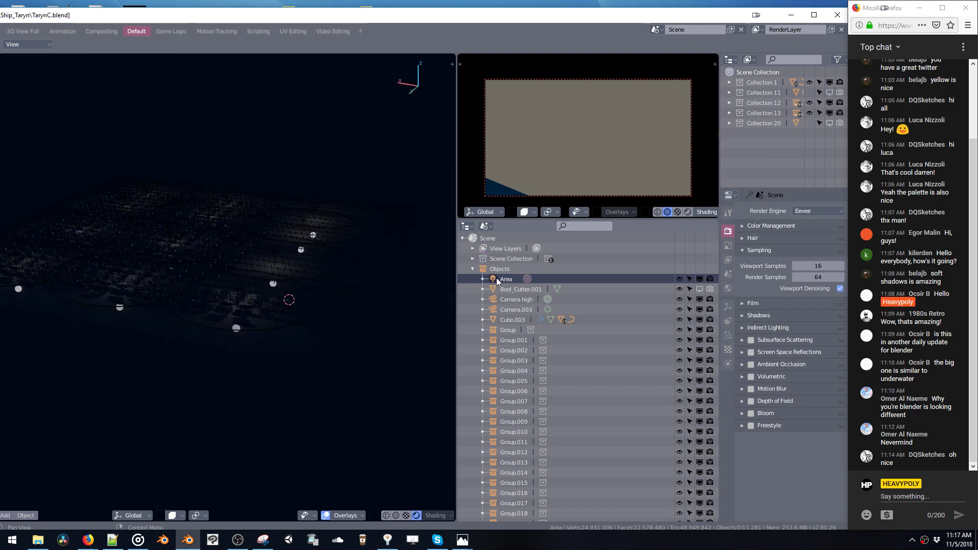
right_click(497, 279)
left_click(489, 294)
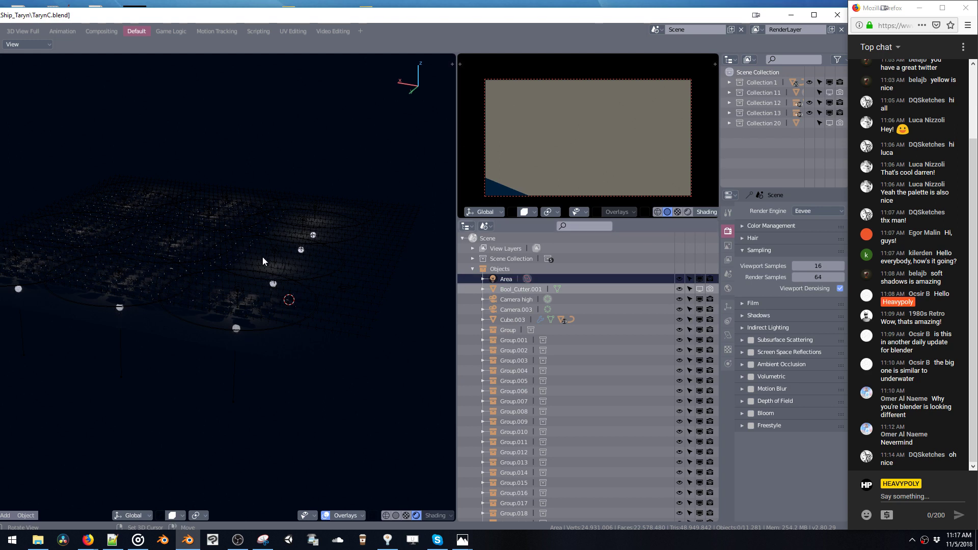
middle_click_drag(267, 252, 238, 253)
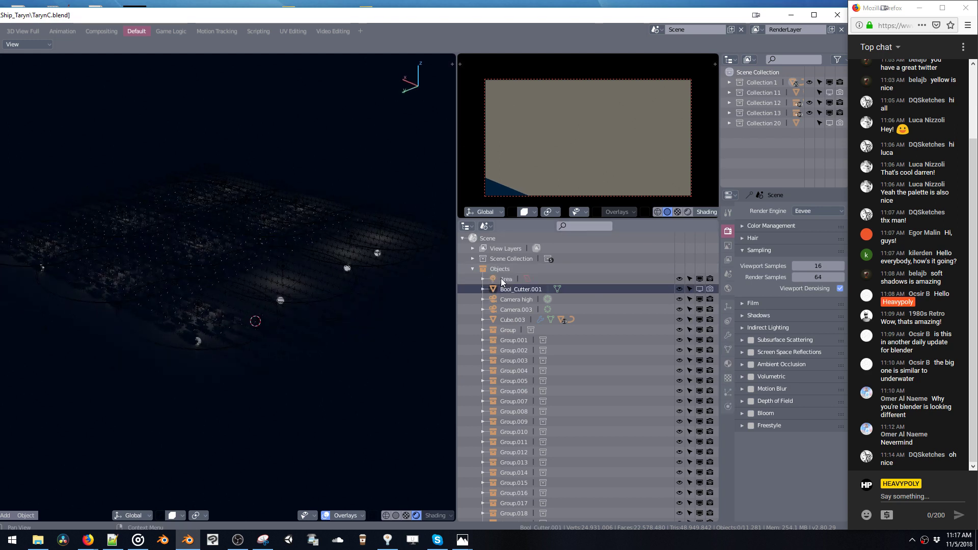
Step: Add a point light at the 3D cursor and raise it along the Z axis above the ship
key("shift+a")
mouse_move(308, 271)
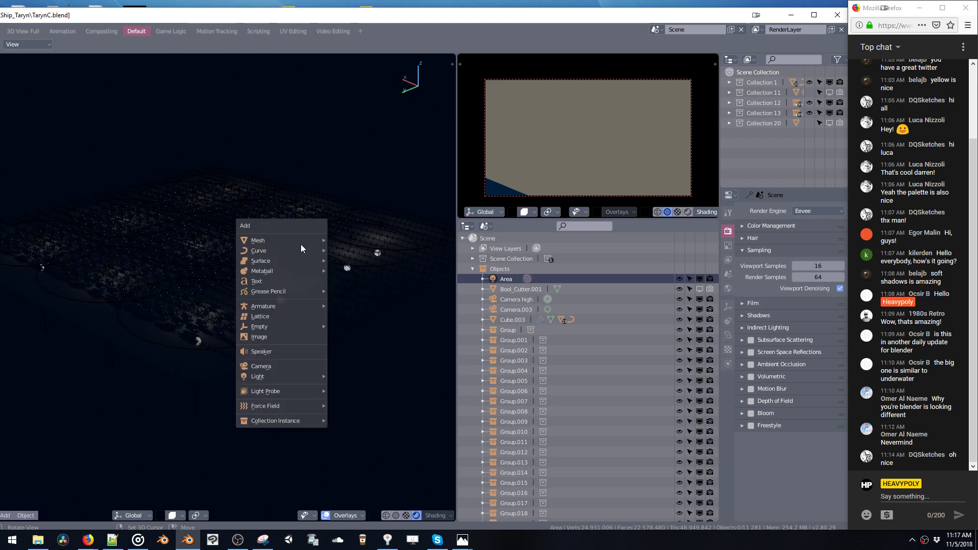
mouse_move(307, 377)
left_click(338, 378)
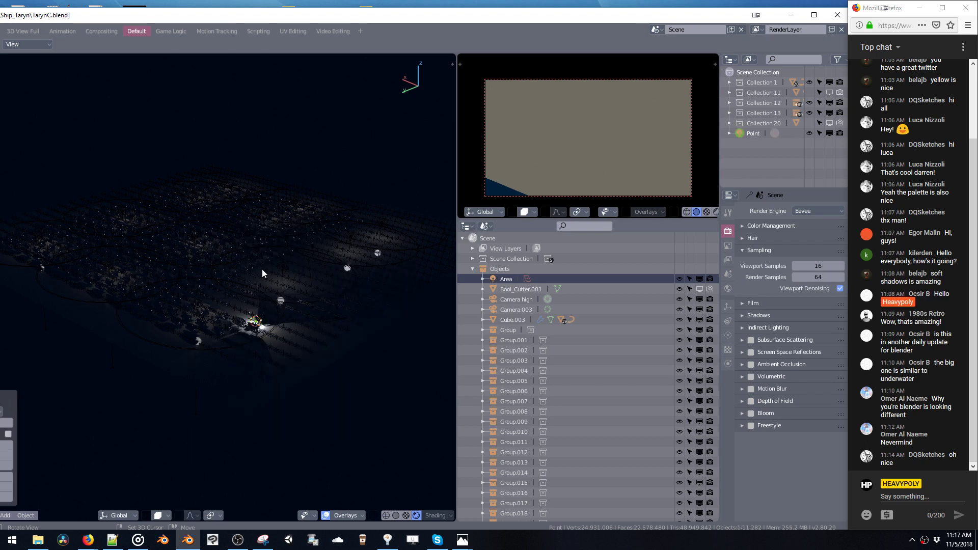
key("ctrl+KP_3")
mouse_move(210, 301)
middle_mouse_down("ctrl")
mouse_move(231, 420)
mouse_move(215, 305)
middle_mouse_up("ctrl")
key("g")
key("z")
left_click(214, 137)
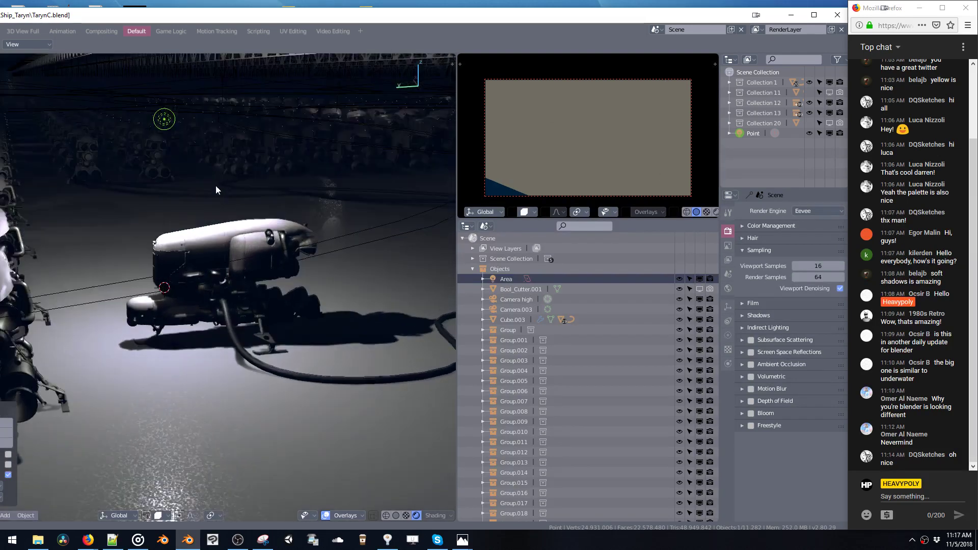
Step: Set the point light's main shadow softness to 0 in its light properties
middle_click_drag(215, 185, 260, 188)
key("F4")
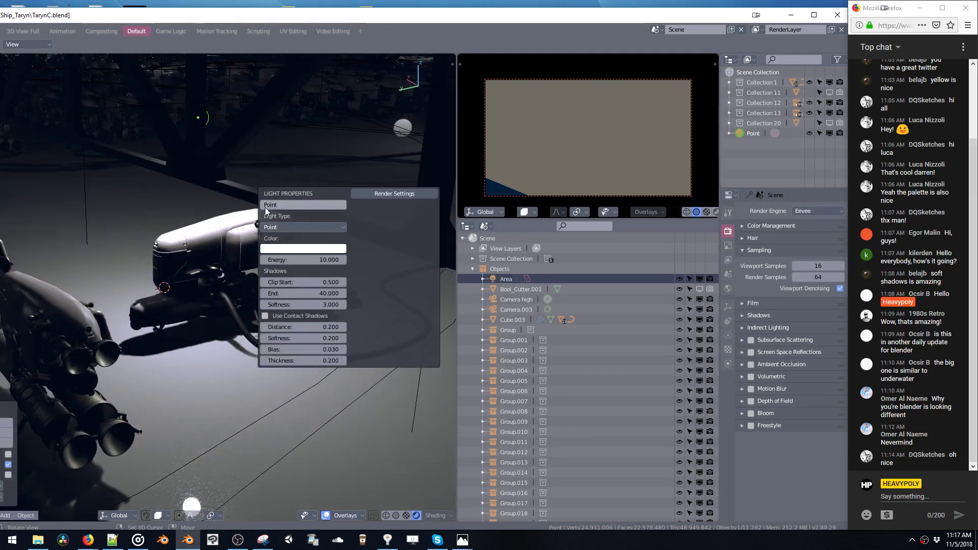
left_click_drag(305, 304, 192, 306)
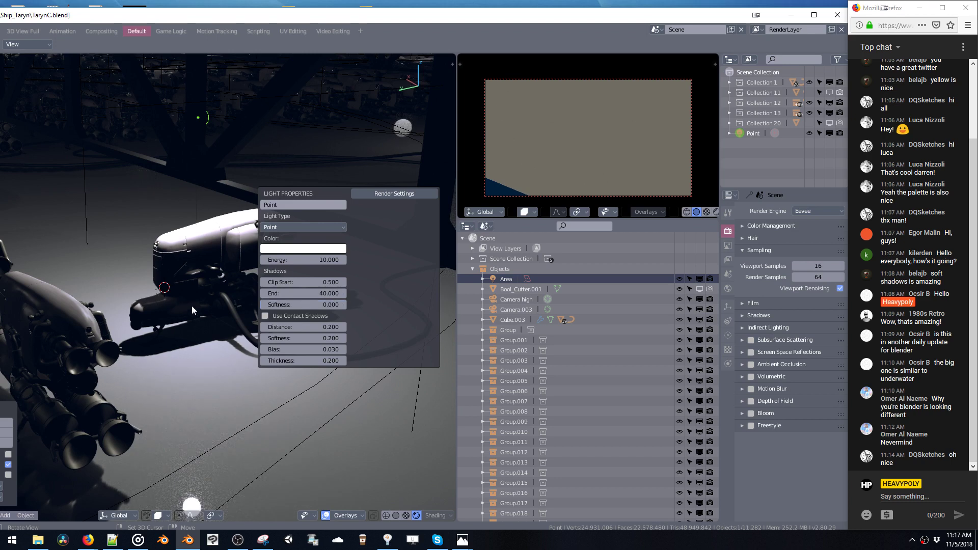
Step: Move the point light along the X axis so the ship casts its shadow across the floor
middle_click_drag(225, 253, 127, 339)
key("g")
key("x")
left_click(215, 248)
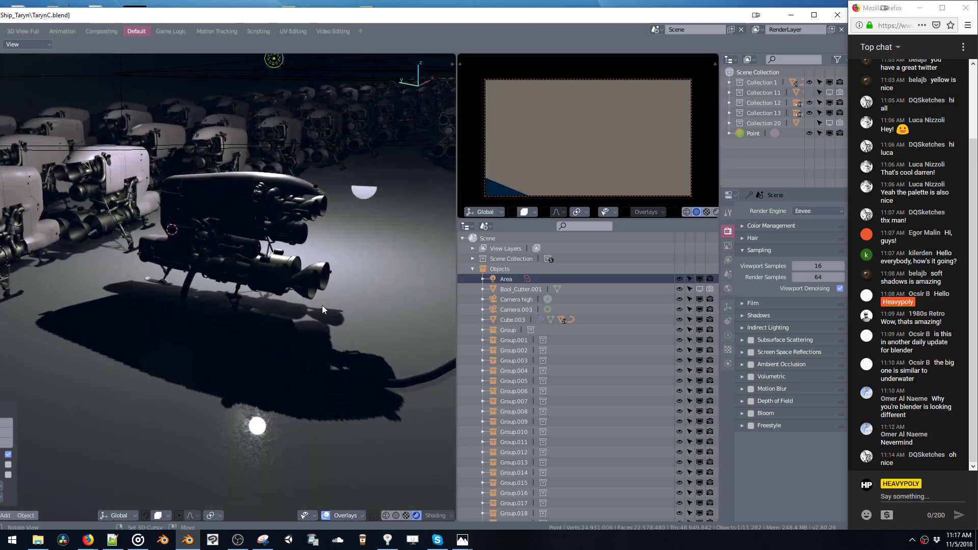
right_click(353, 227)
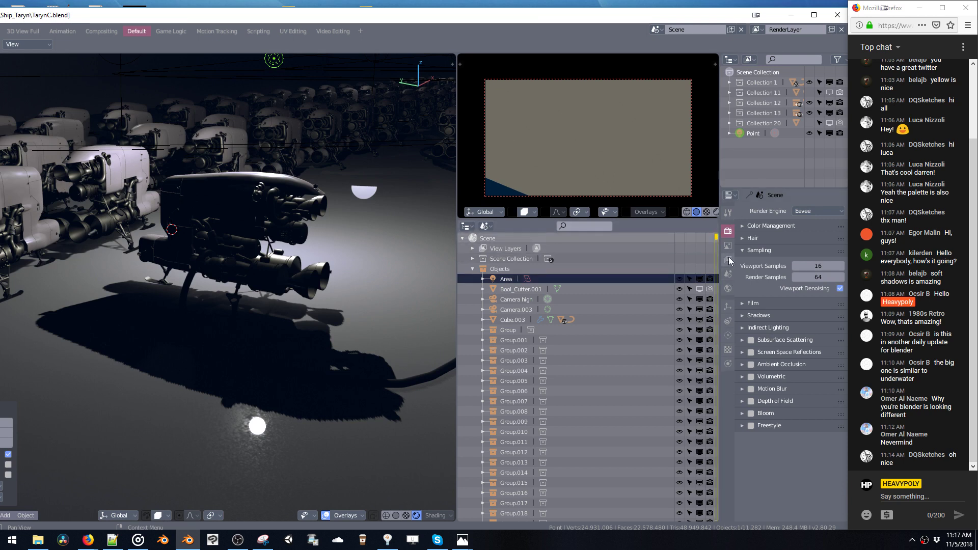
Step: Enable soft shadows in the Eevee render settings and set the viewport samples to 256
left_click(727, 334)
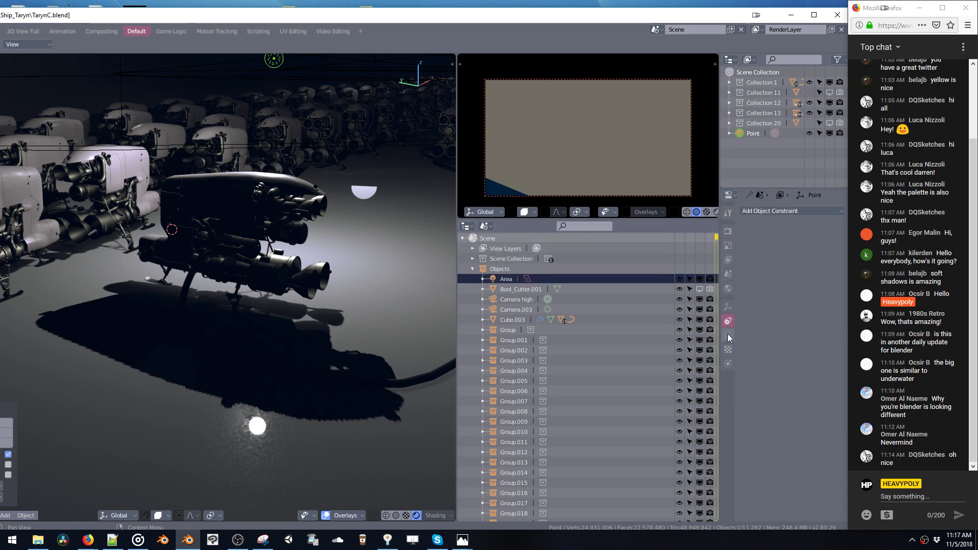
left_click(727, 286)
left_click(728, 272)
left_click(729, 247)
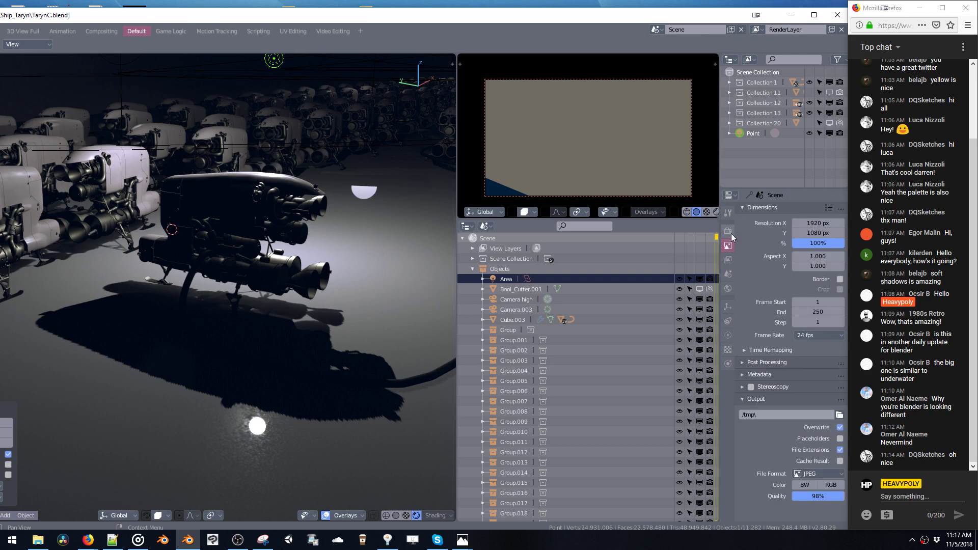
left_click(732, 232)
left_click(742, 317)
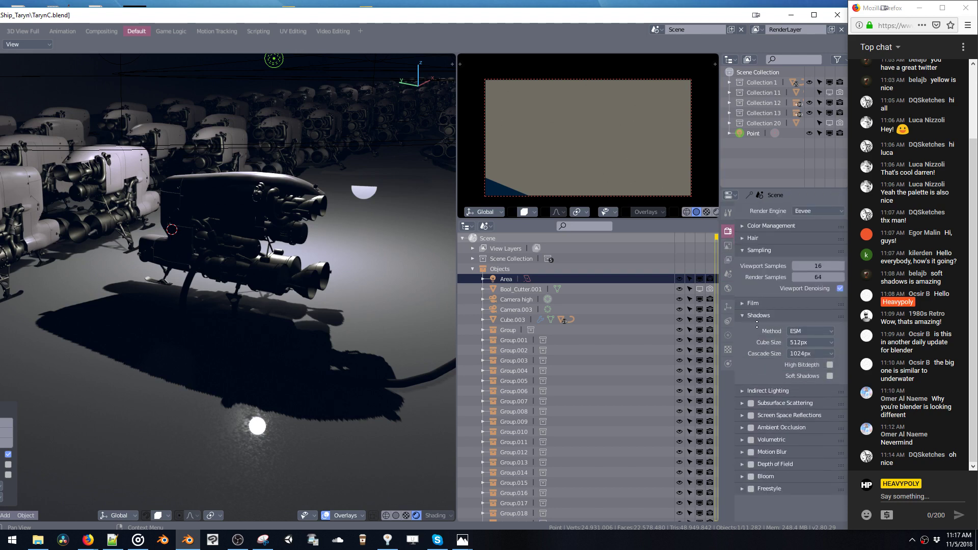
left_click(829, 376)
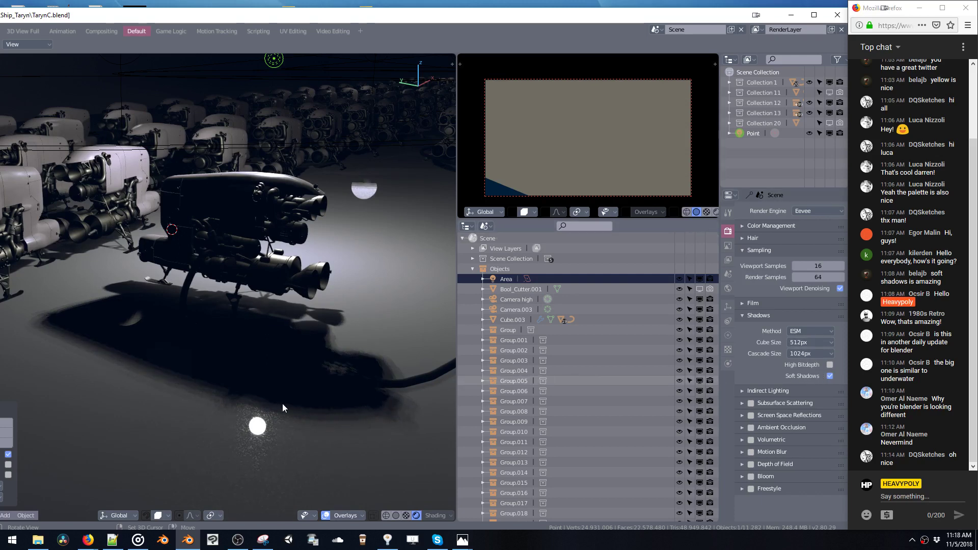
left_click(817, 275)
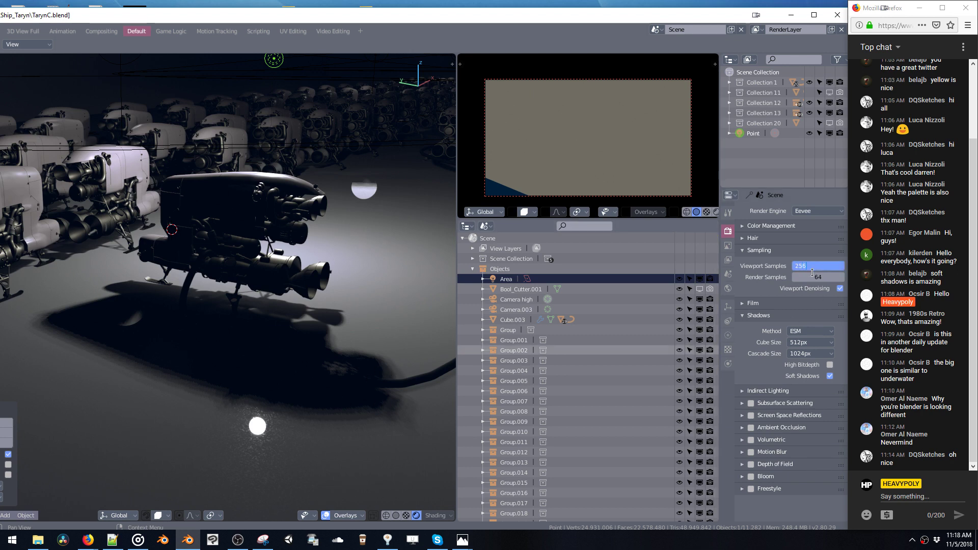
key("Return")
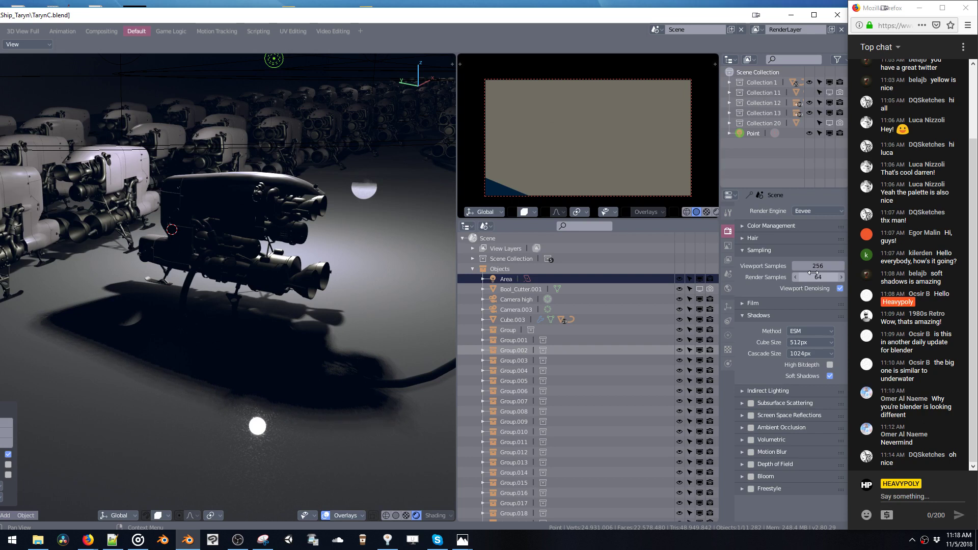
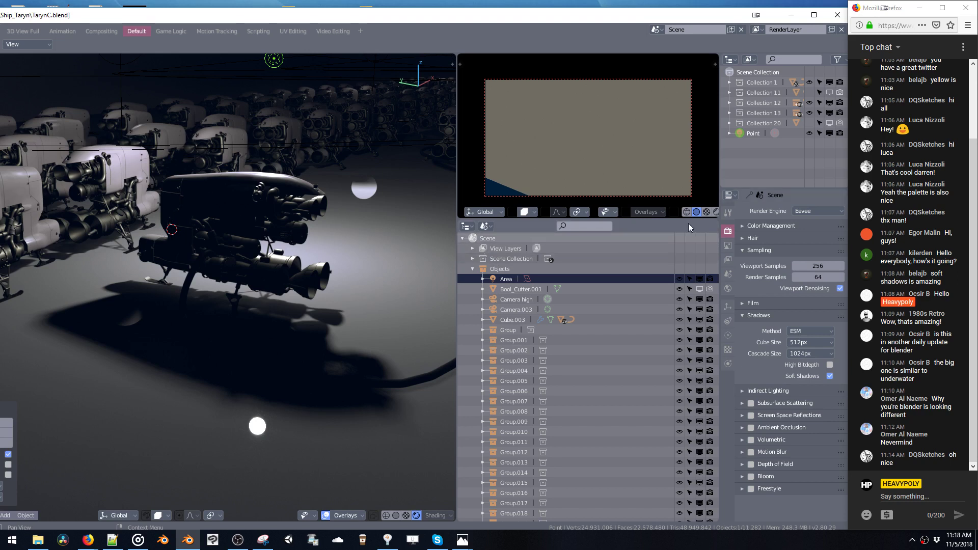
Step: Try a radius of 3.0 on the point light and settle on 1.000
left_click(727, 336)
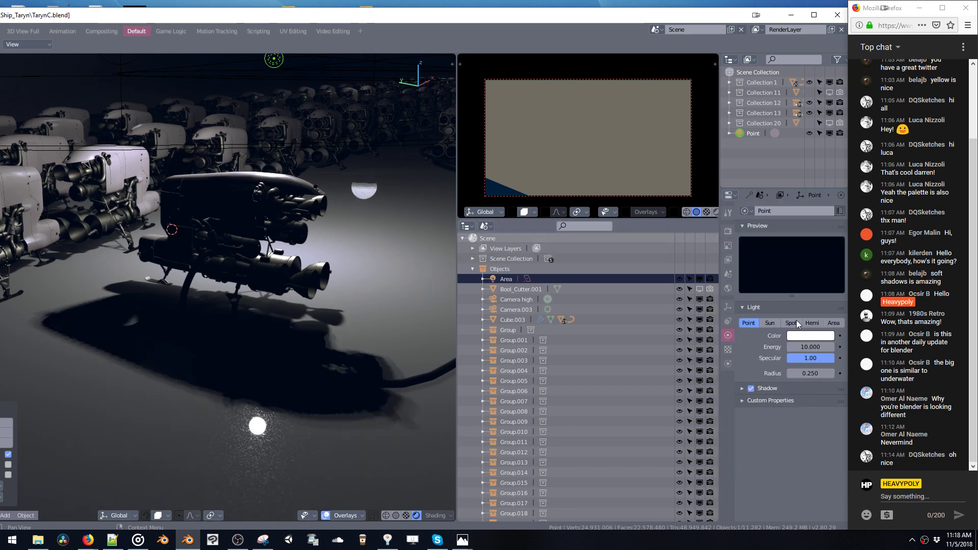
left_click(805, 372)
key("Return")
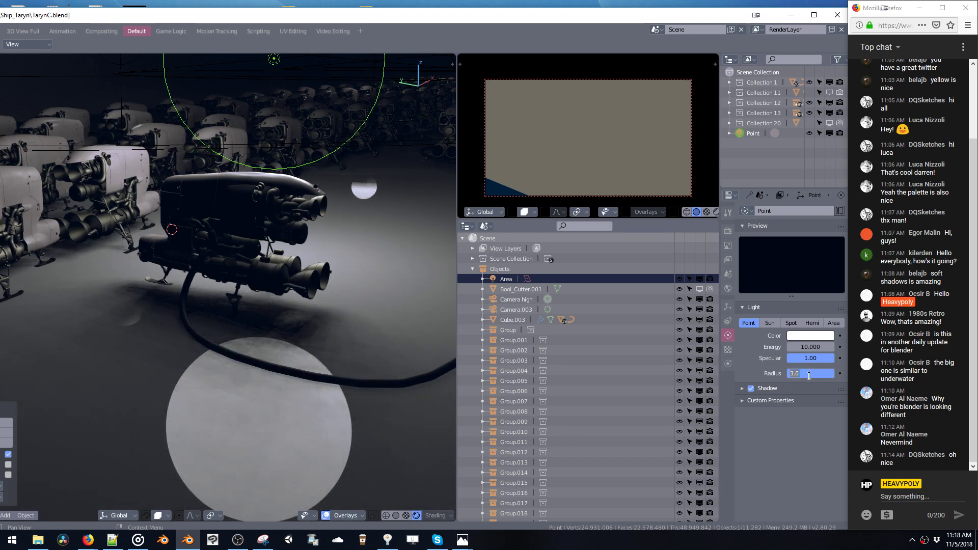
key("Return")
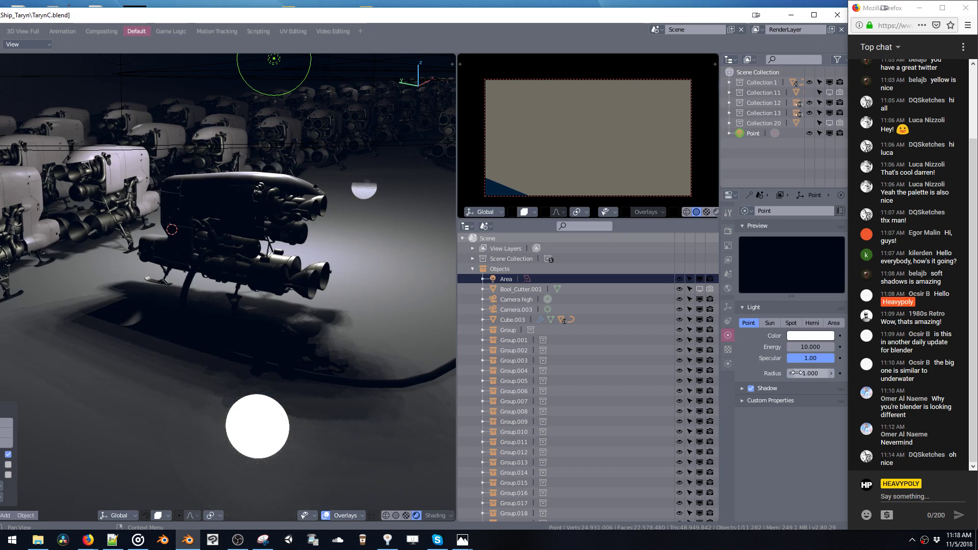
Step: Lower the point light's shadow clip start to 0.168 in its light properties
middle_click_drag(351, 217, 347, 303)
key("v")
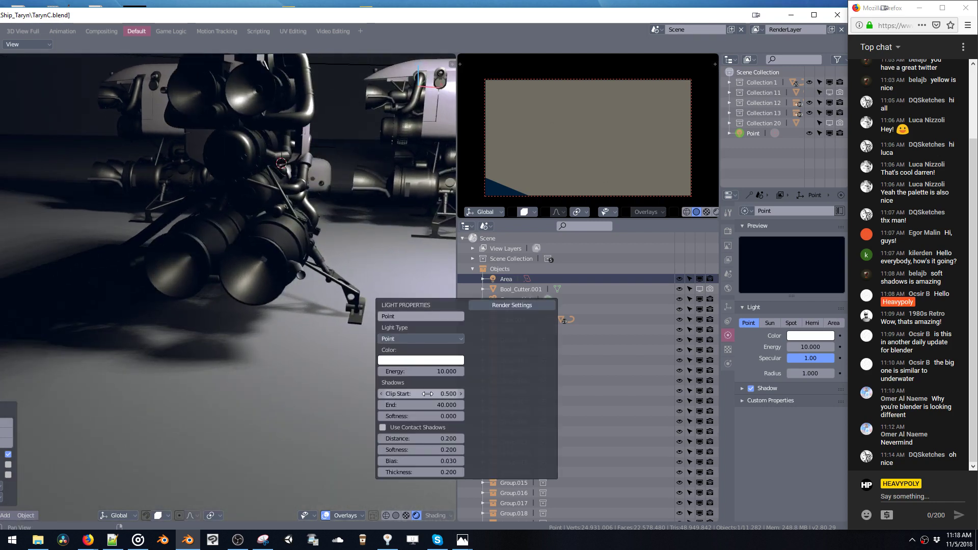
left_click_drag(417, 394, 403, 394)
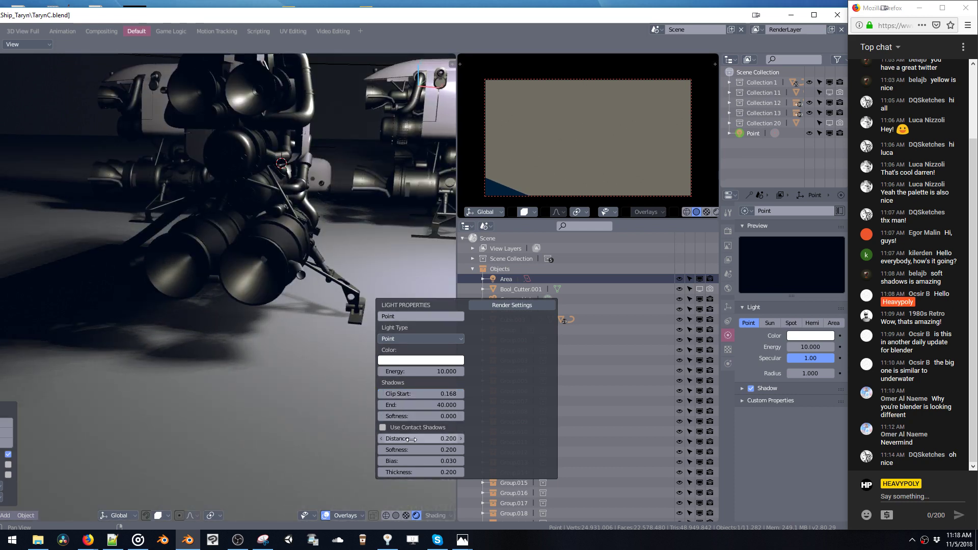
left_click(383, 428)
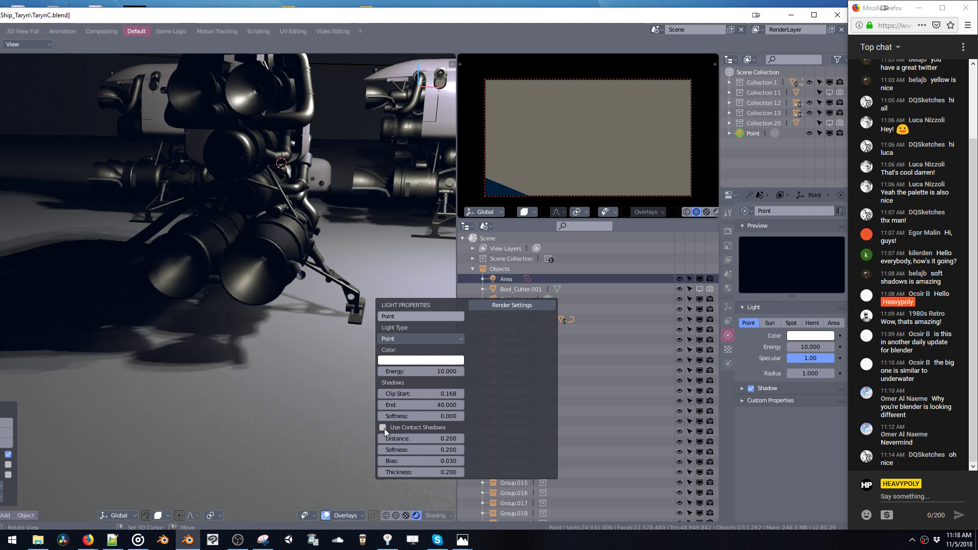
middle_click_drag(341, 311, 368, 308)
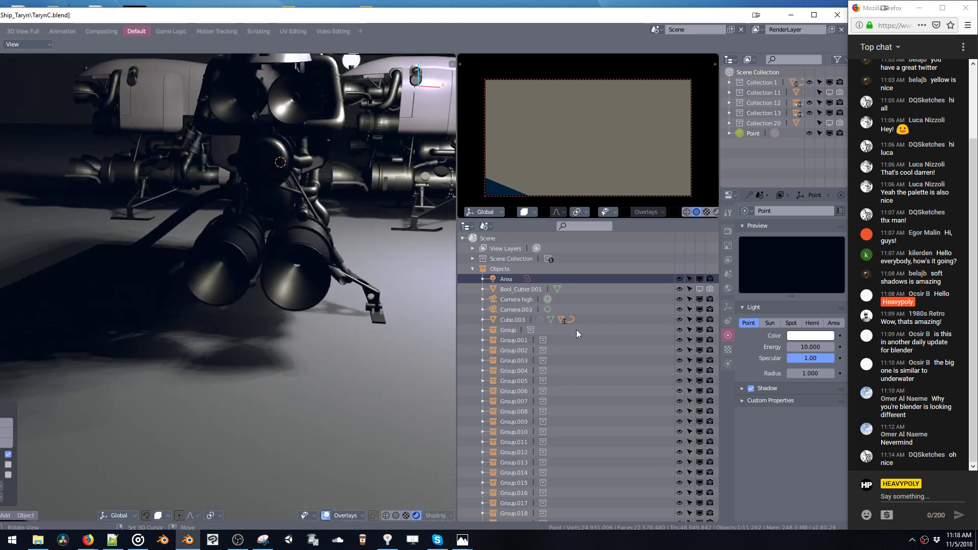
Step: Expand the point light's shadow settings, try several bias values from 0.001 to about 2.9, and settle on 0.531
left_click(752, 391)
left_click_drag(810, 441, 665, 452)
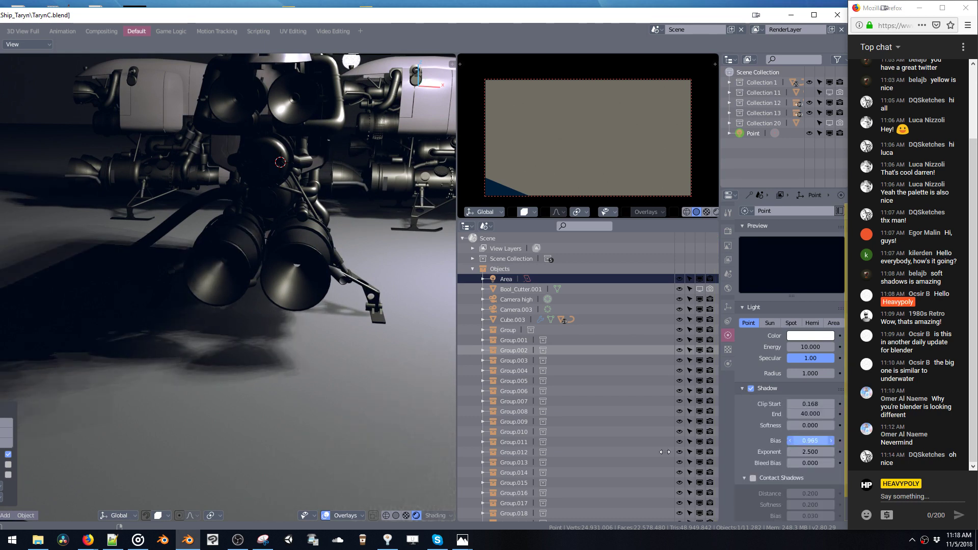
left_click_drag(569, 460, 576, 451)
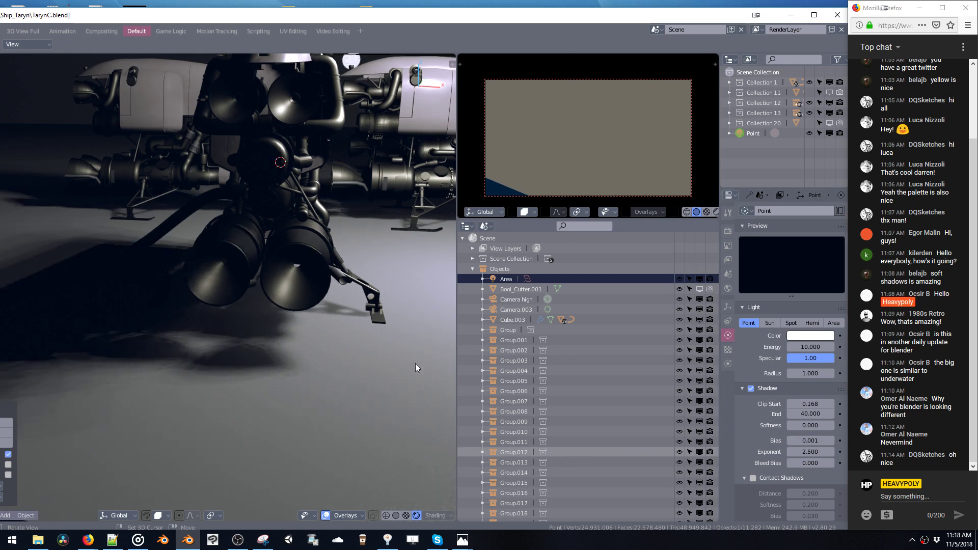
left_click_drag(838, 439, 727, 446)
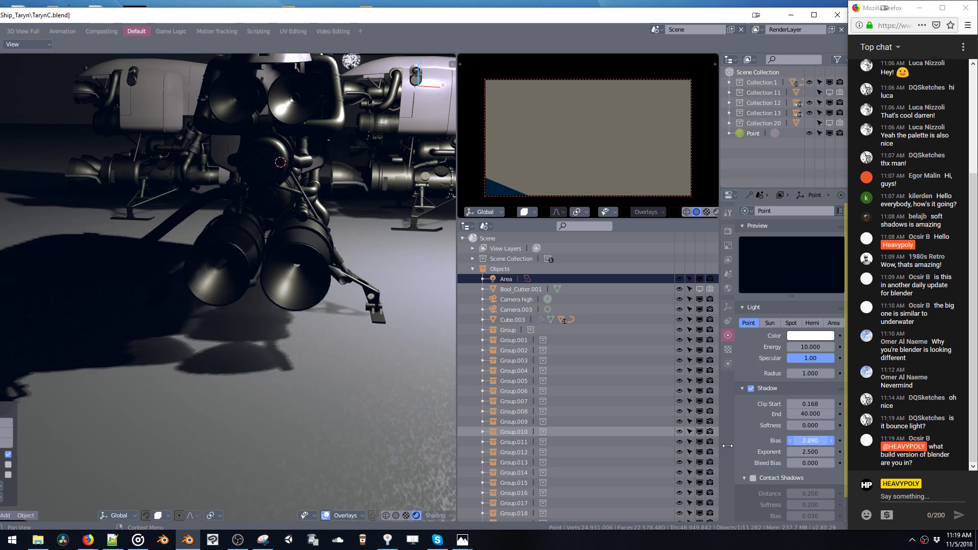
left_click_drag(658, 448, 657, 452)
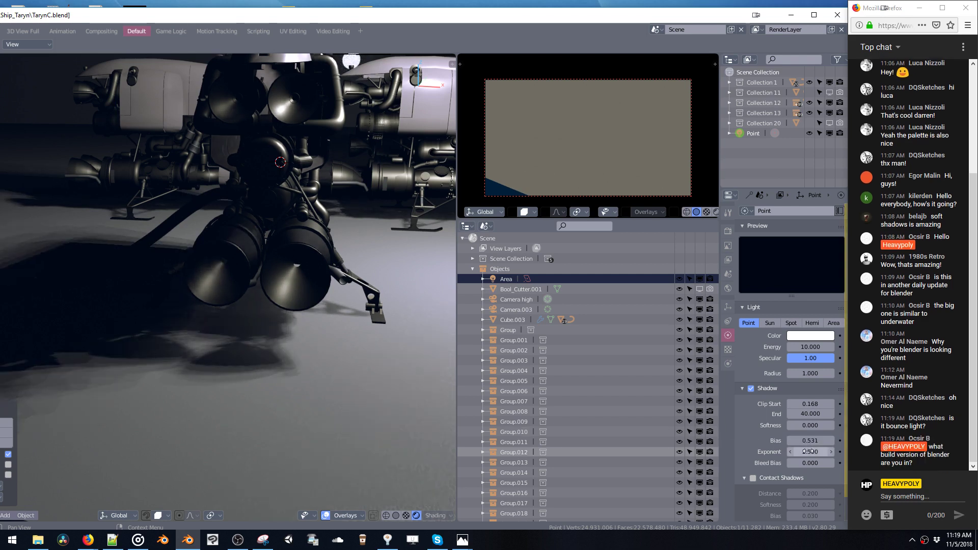
Step: Try a shadow exponent of 1.000 on the point light, followed by 7.119
mouse_move(810, 452)
left_mouse_down()
mouse_move(853, 446)
mouse_move(803, 448)
left_mouse_up()
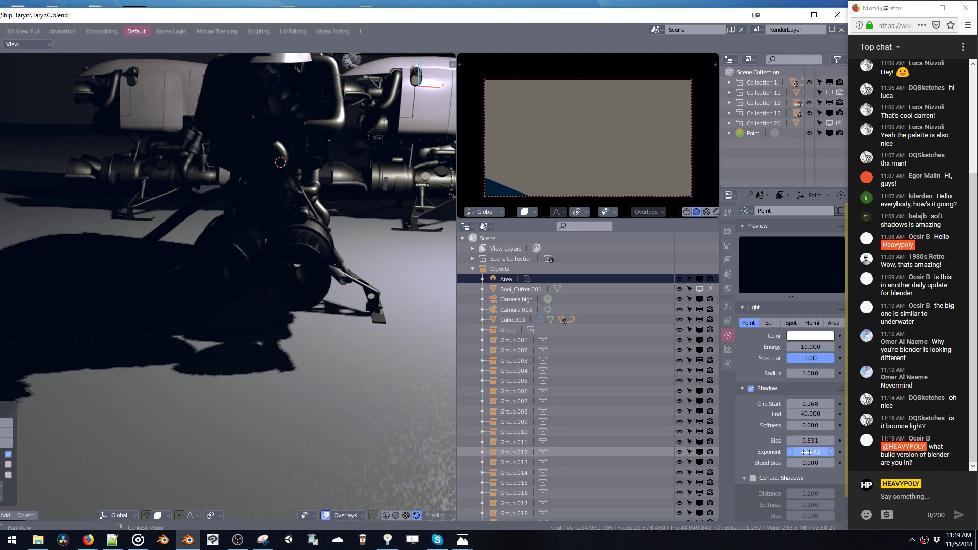
left_click(804, 447)
type("1")
key("Return")
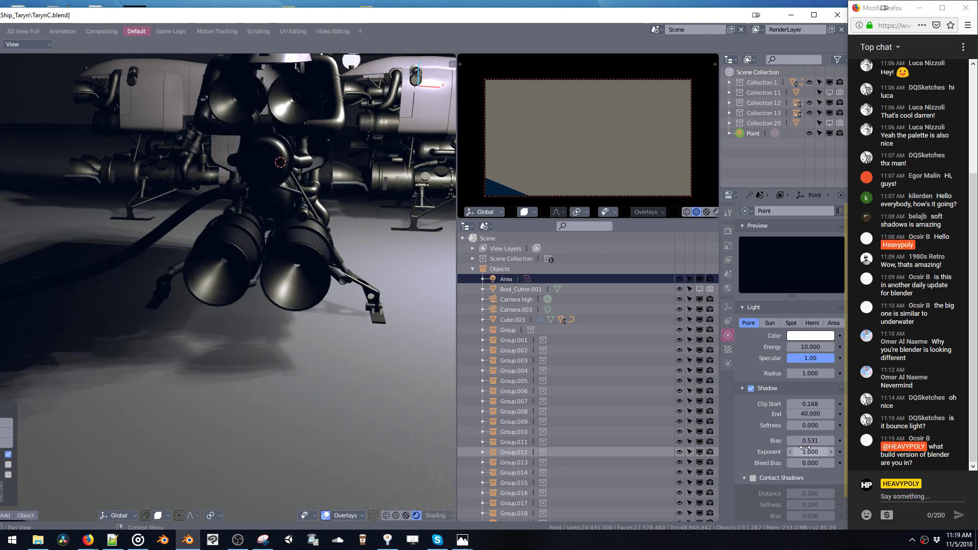
mouse_move(811, 450)
left_mouse_down()
mouse_move(821, 451)
mouse_move(815, 464)
mouse_move(804, 464)
left_mouse_up()
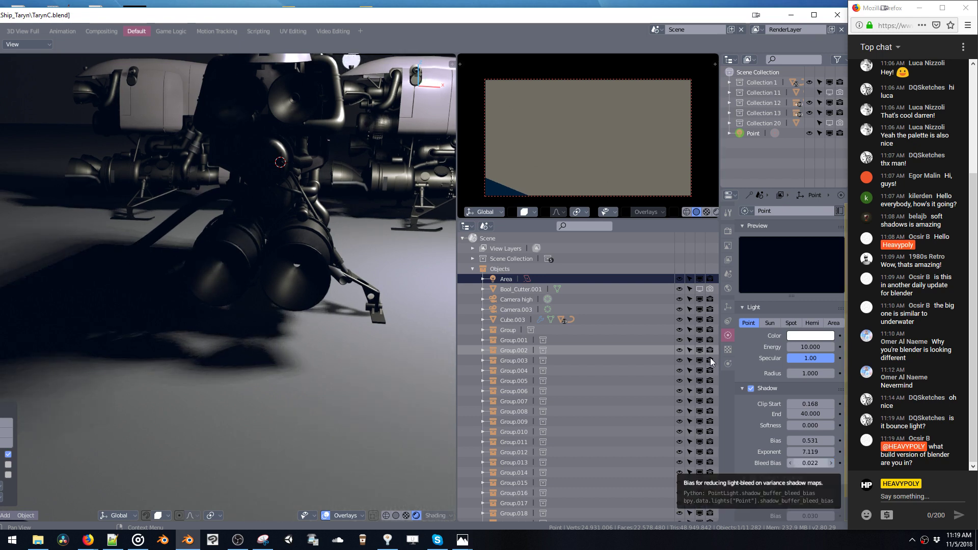
Step: Try shadow bleed bias values of 0.098 and 0.442, return it to 0.000, and raise the exponent to 1247.231
left_click_drag(811, 463, 821, 464)
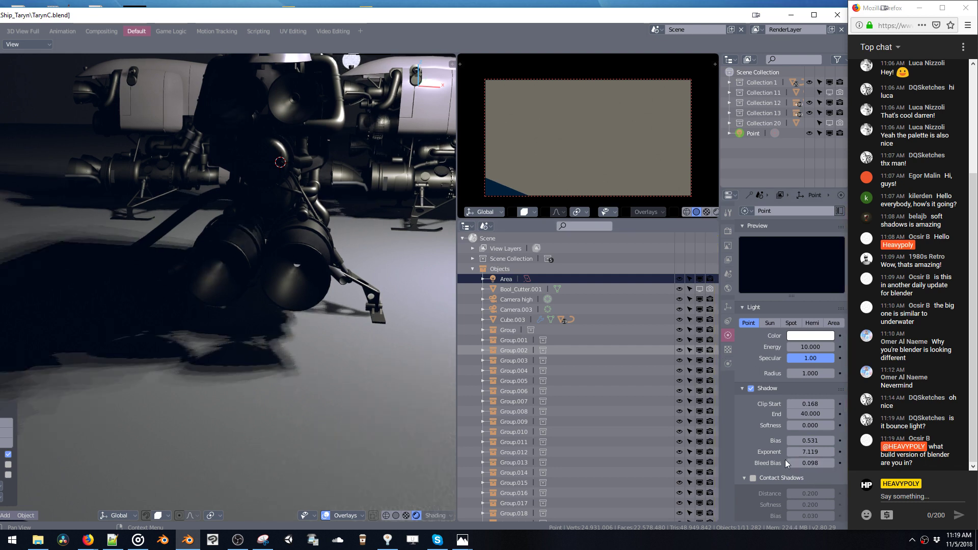
left_click_drag(807, 462, 850, 463)
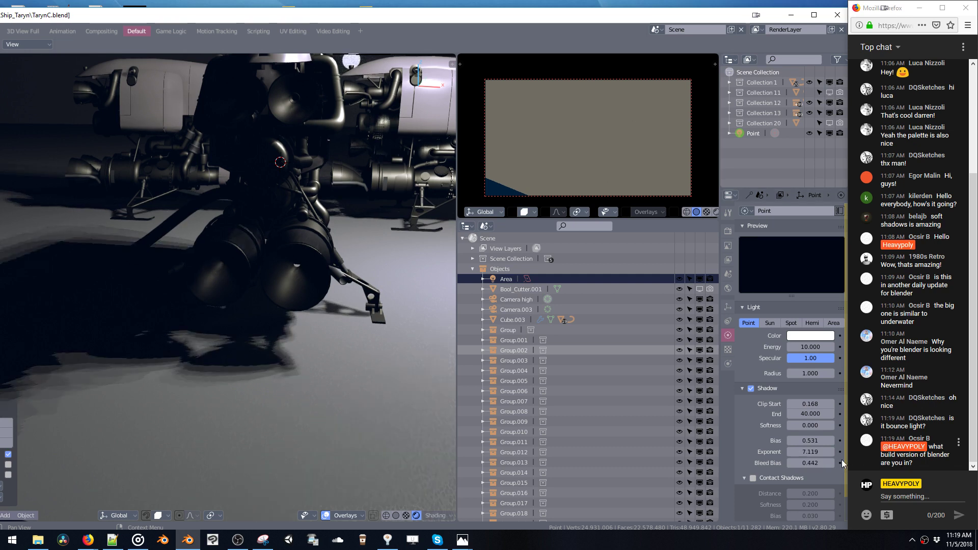
left_click_drag(810, 463, 432, 482)
left_click_drag(657, 450, 765, 439)
Step: Move the point light down beside the ship so it sits close above the hangar floor
mouse_move(322, 237)
middle_mouse_down()
mouse_move(332, 234)
mouse_move(338, 255)
mouse_move(333, 304)
mouse_move(298, 286)
mouse_move(225, 316)
mouse_move(332, 276)
middle_mouse_up()
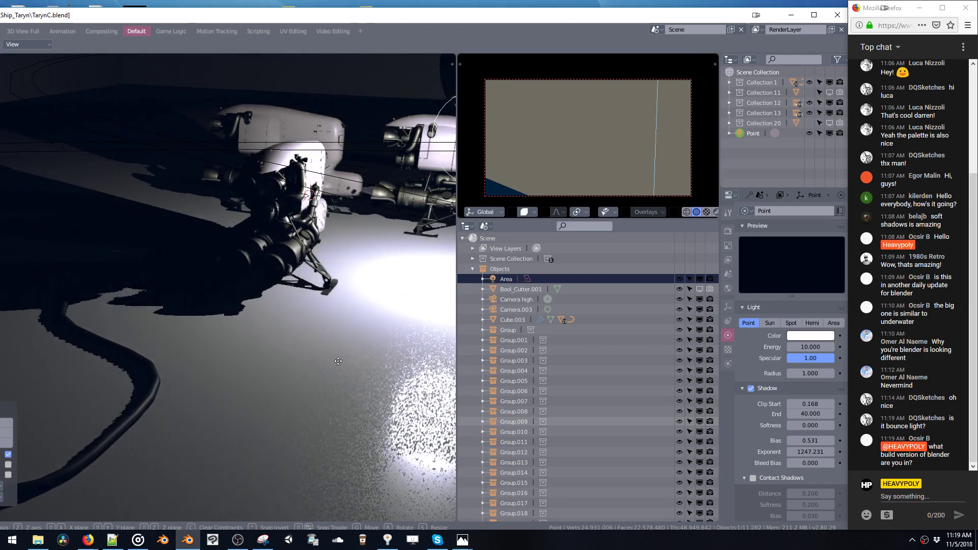
middle_click_drag(334, 371, 345, 299)
key("g")
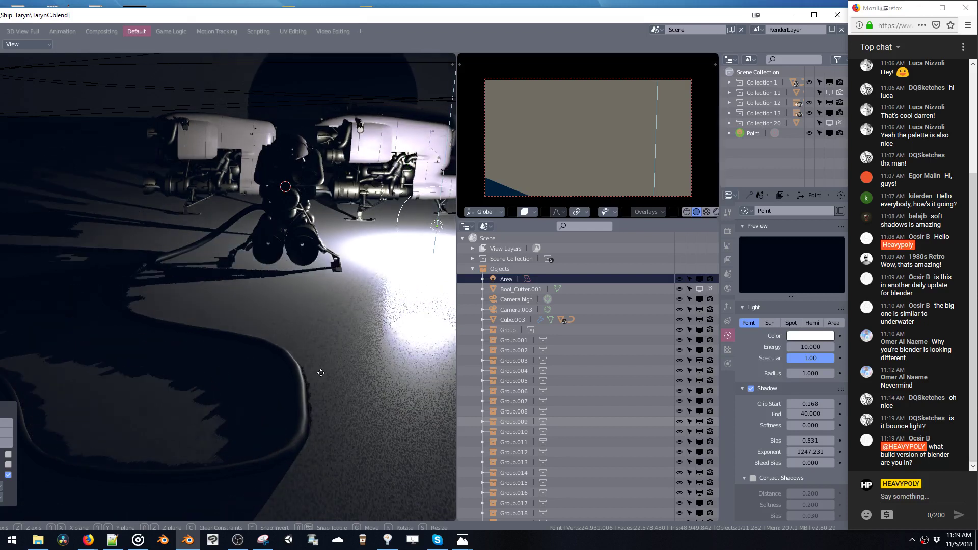
left_click(320, 367)
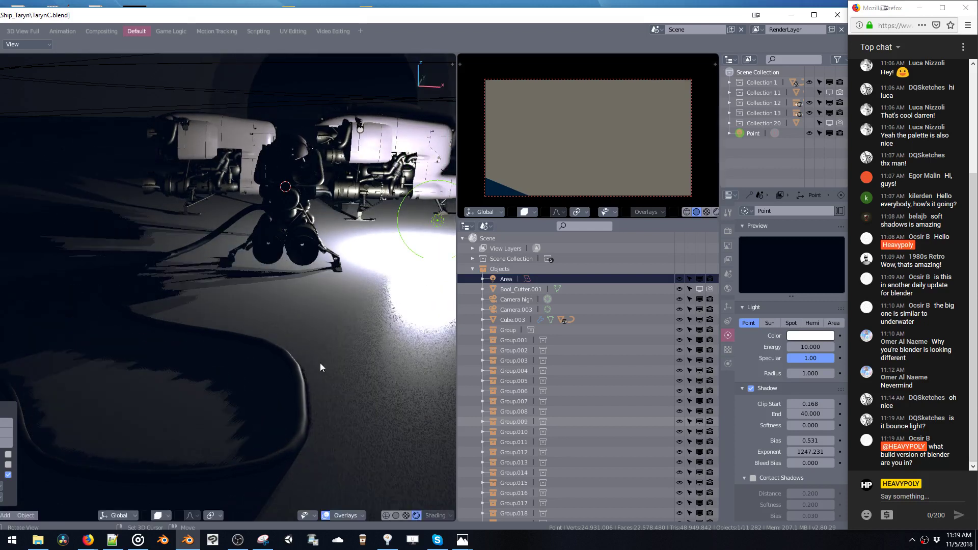
key("g")
left_click(322, 267)
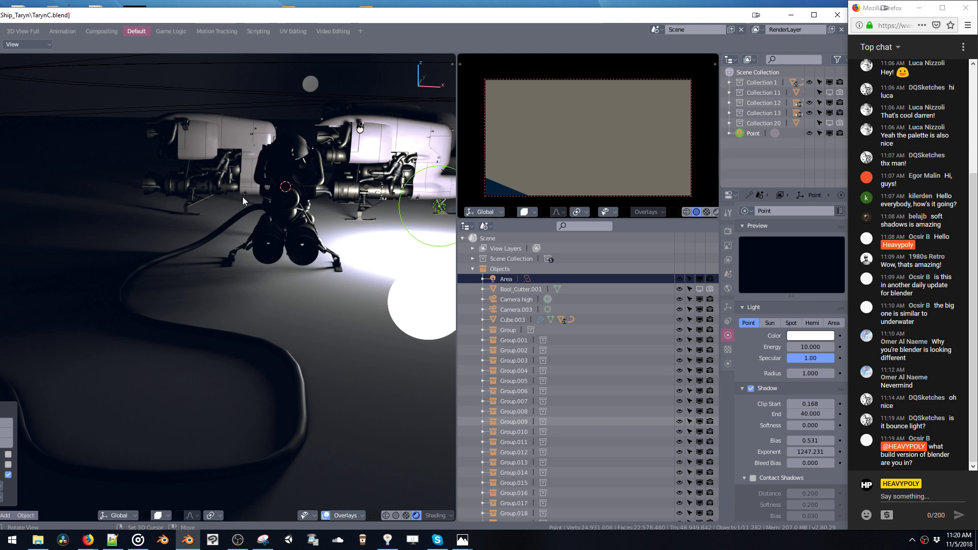
Step: Save the scene as a new file named TarynCTest.blend in the Ship_Taryn folder
mouse_move(259, 202)
middle_mouse_down()
mouse_move(383, 188)
mouse_move(224, 191)
mouse_move(222, 200)
mouse_move(289, 212)
mouse_move(251, 219)
mouse_move(243, 206)
middle_mouse_up()
key("ctrl+shift+s")
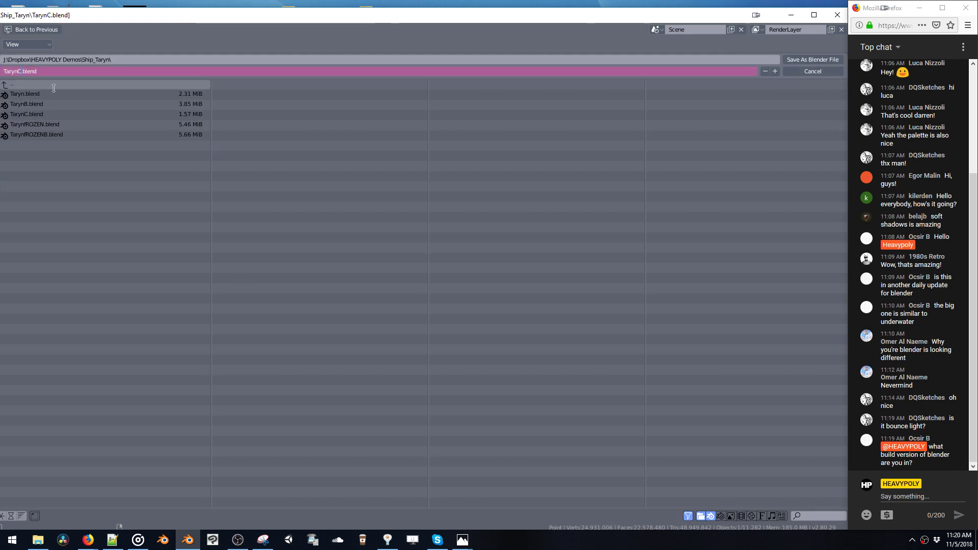
type("Test")
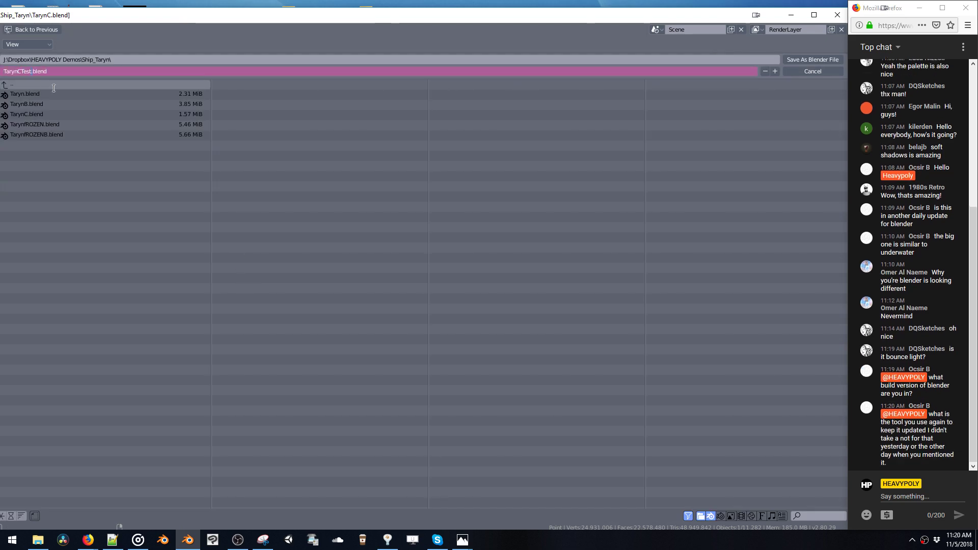
key("Return")
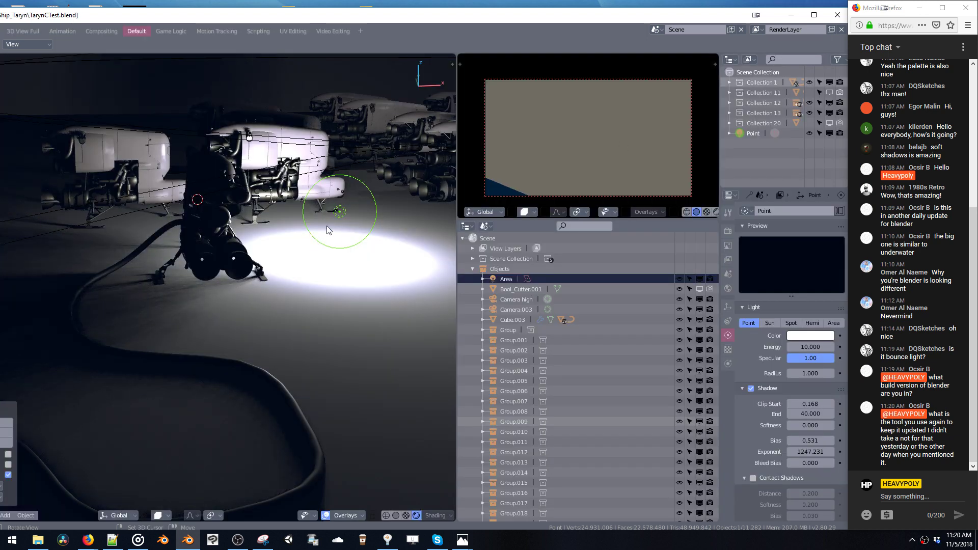
Step: Deselect the point light and switch the render engine from Eevee to Cycles in the render settings
left_click(288, 93)
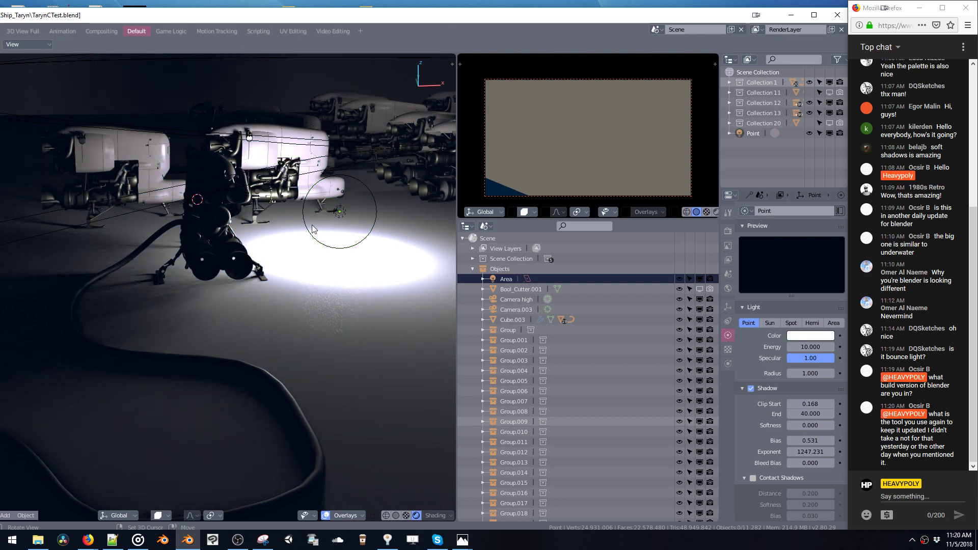
key("ctrl+shift+v")
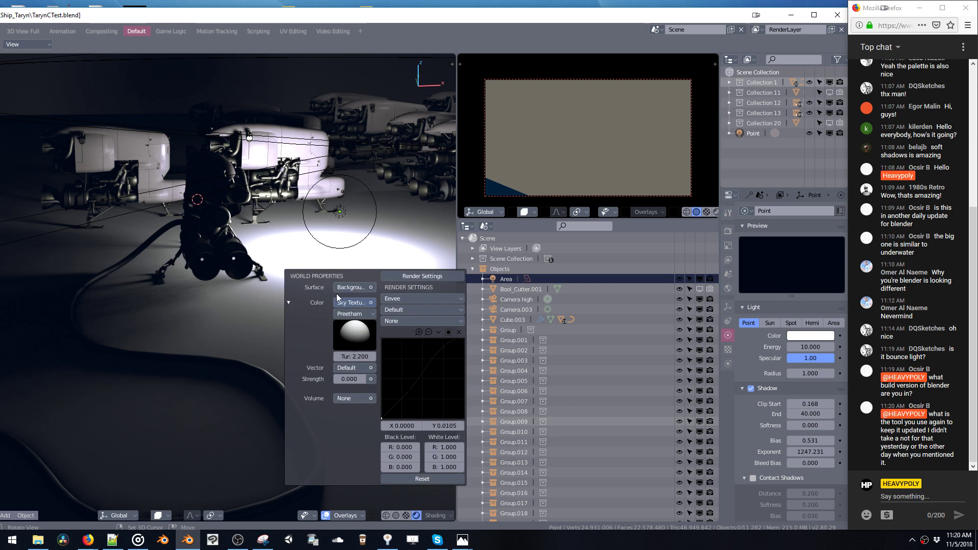
left_click(407, 294)
left_click(405, 262)
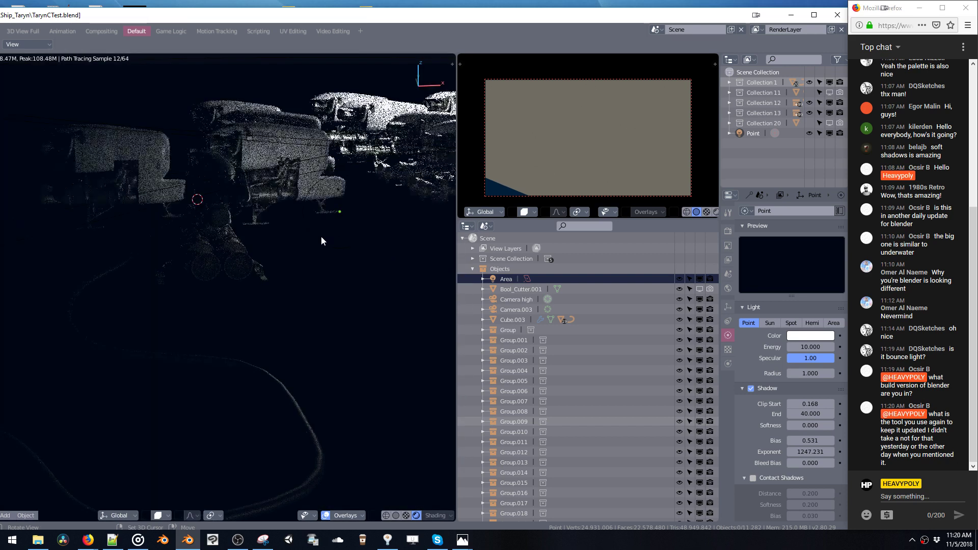
Step: Examine the Cycles render of the ships from different angles and look through the object list in the outliner
mouse_move(327, 244)
middle_mouse_down()
mouse_move(328, 215)
mouse_move(303, 201)
mouse_move(316, 232)
mouse_move(335, 230)
middle_mouse_up()
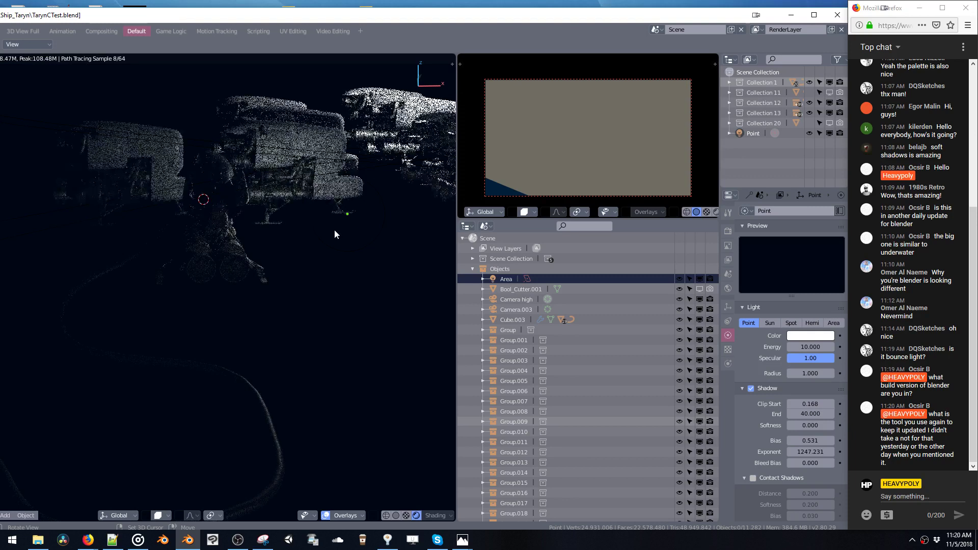
left_click(700, 289)
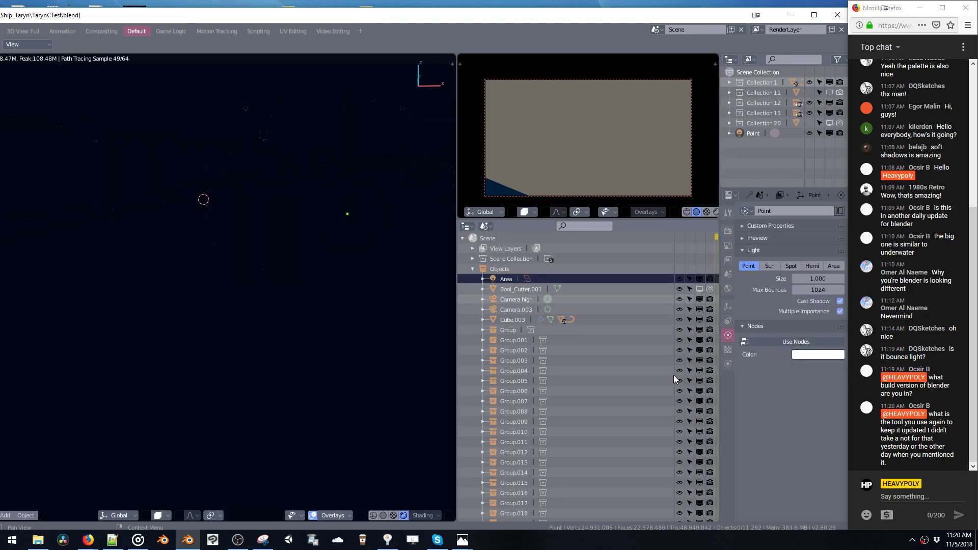
scroll(659, 388, "down", 10)
scroll(641, 331, "down", 20)
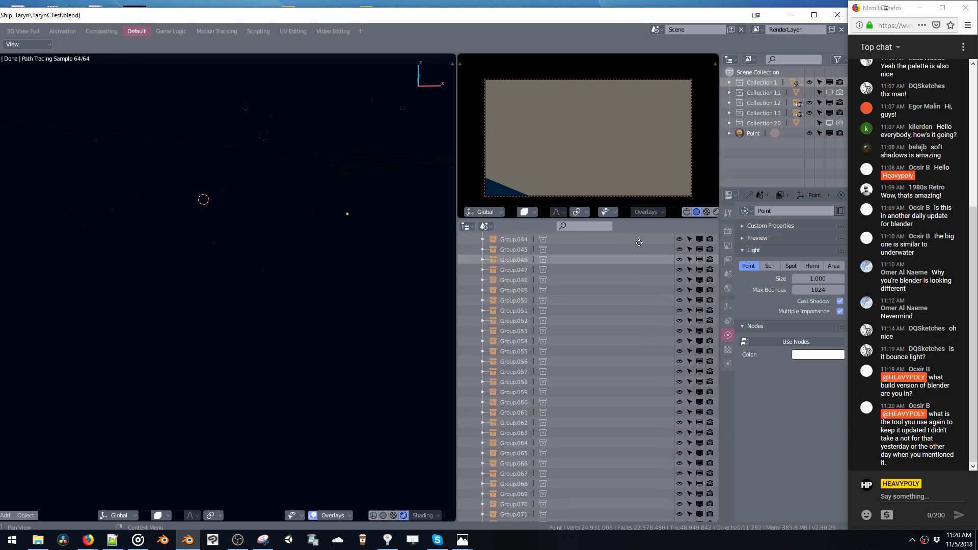
scroll(632, 350, "down", 12)
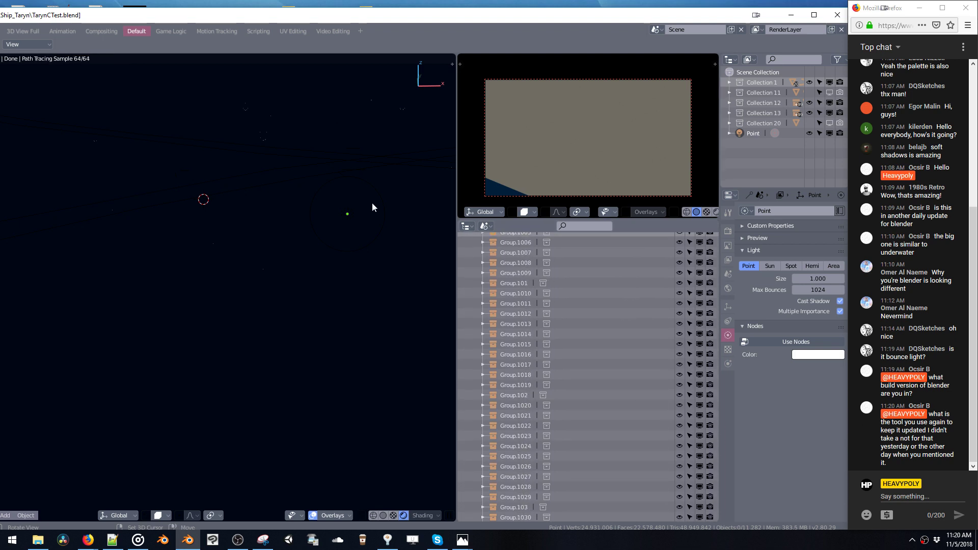
mouse_move(280, 200)
middle_mouse_down()
mouse_move(319, 170)
mouse_move(311, 187)
mouse_move(212, 202)
mouse_move(207, 216)
middle_mouse_up()
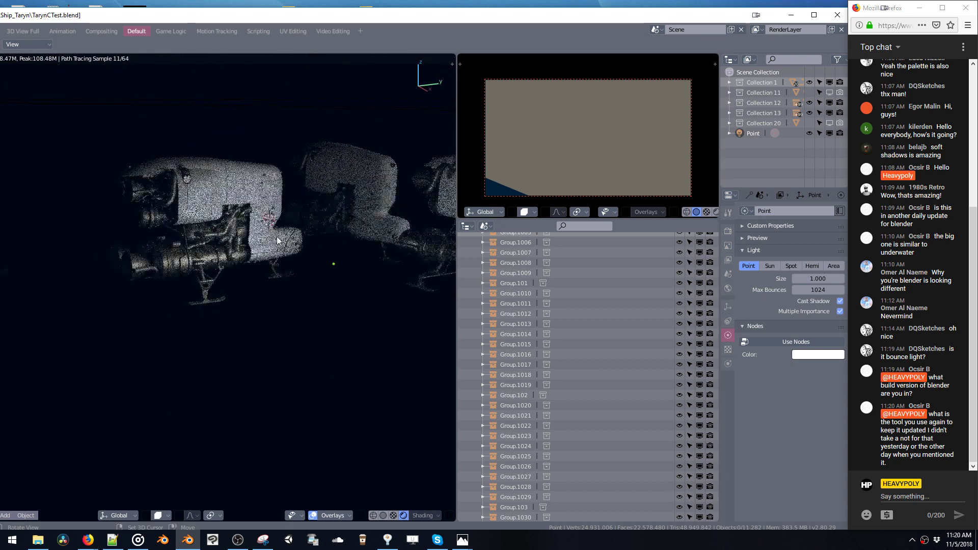
key("z")
key("z")
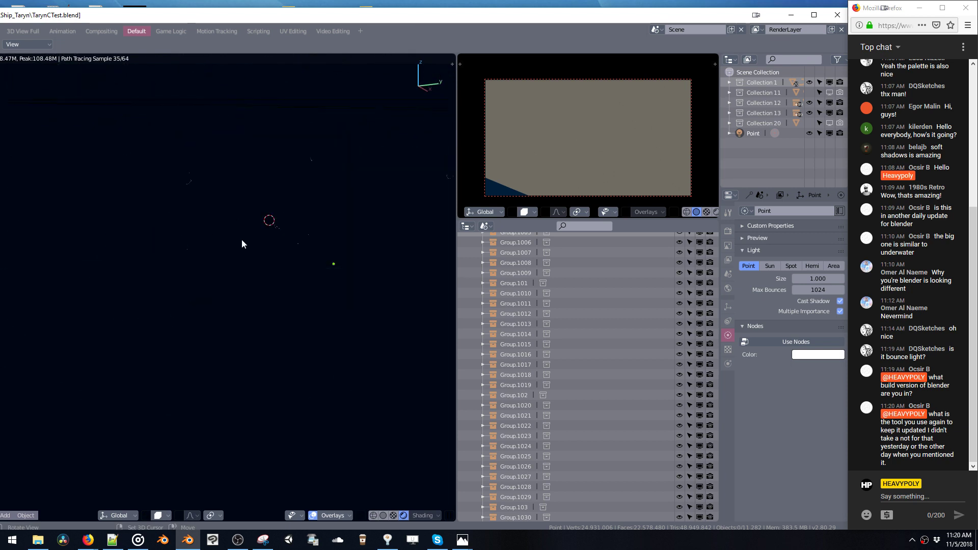
middle_click_drag(266, 235, 285, 230)
Step: Switch the render engine back to Eevee in the render settings
key("shift+w")
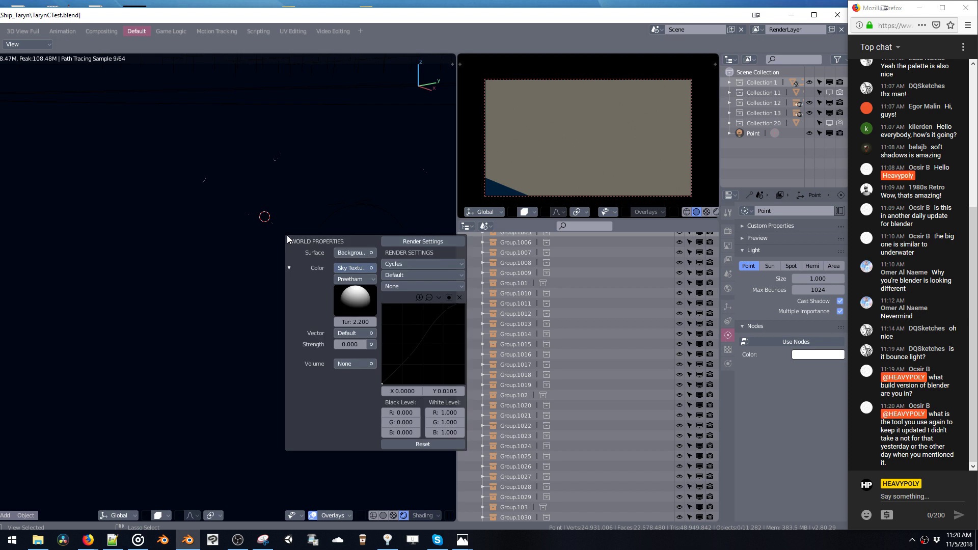
left_click(402, 263)
left_click(397, 255)
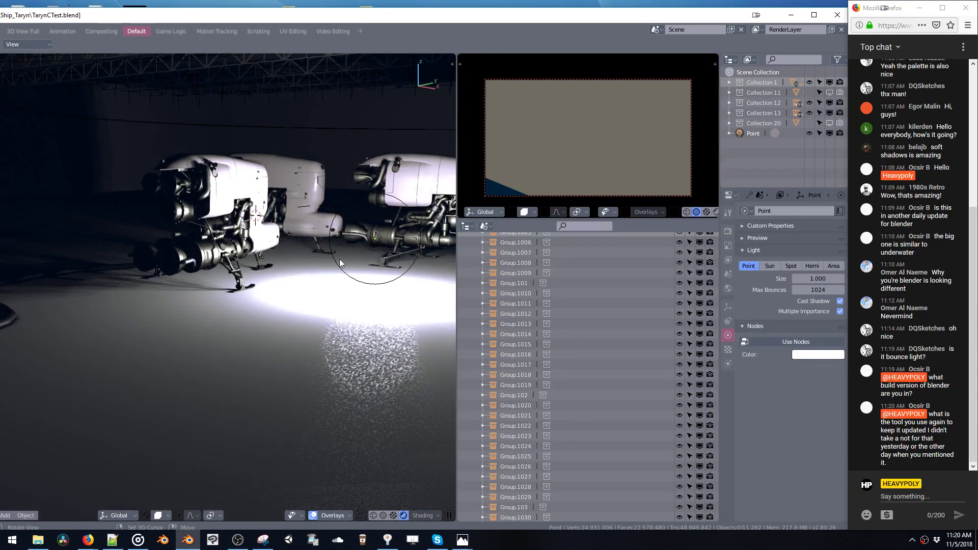
Step: Enter edit mode on the hangar room mesh, select all of its geometry, and recalculate the normals
left_click(341, 264)
key("space")
left_click(391, 229)
left_click(339, 298)
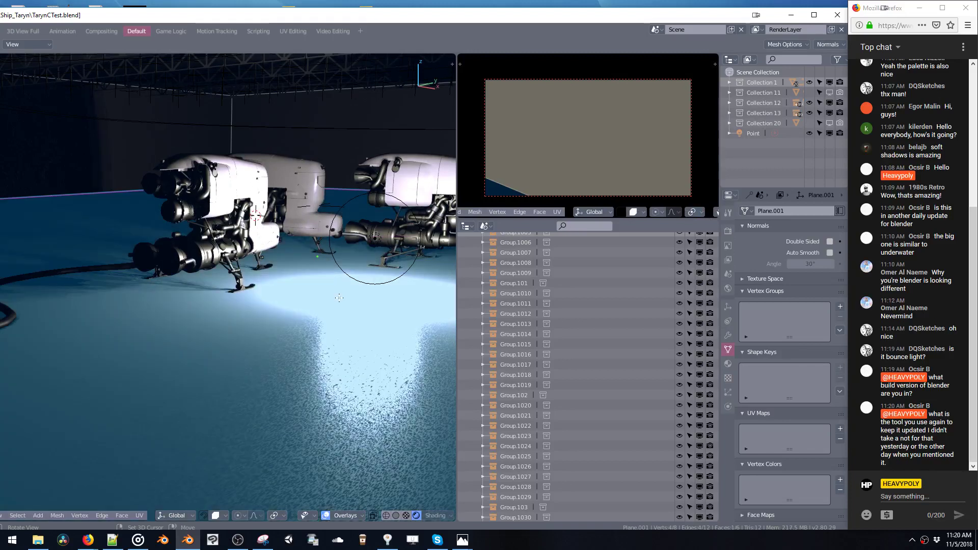
key("a")
key("ctrl+n")
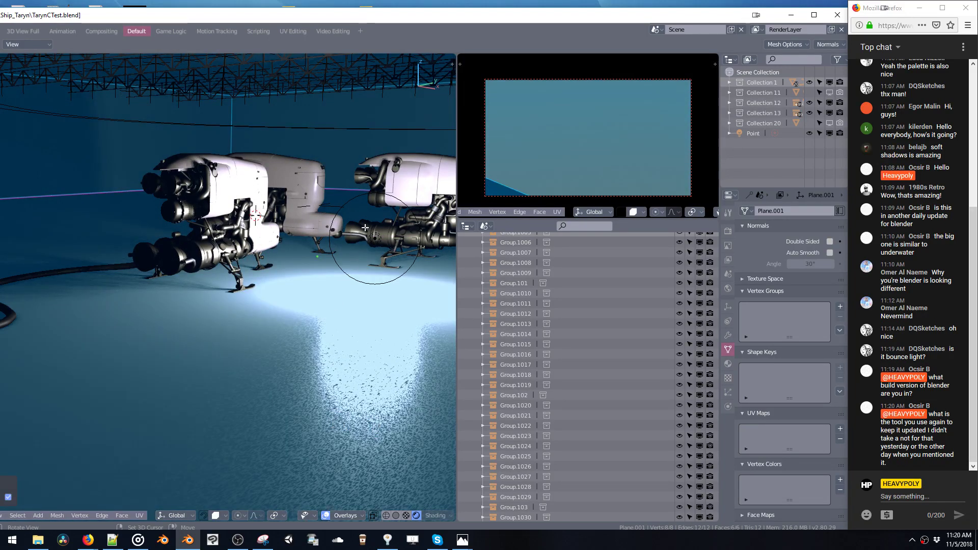
Step: Switch the render engine from Eevee to Cycles in the scene's render settings
key("space")
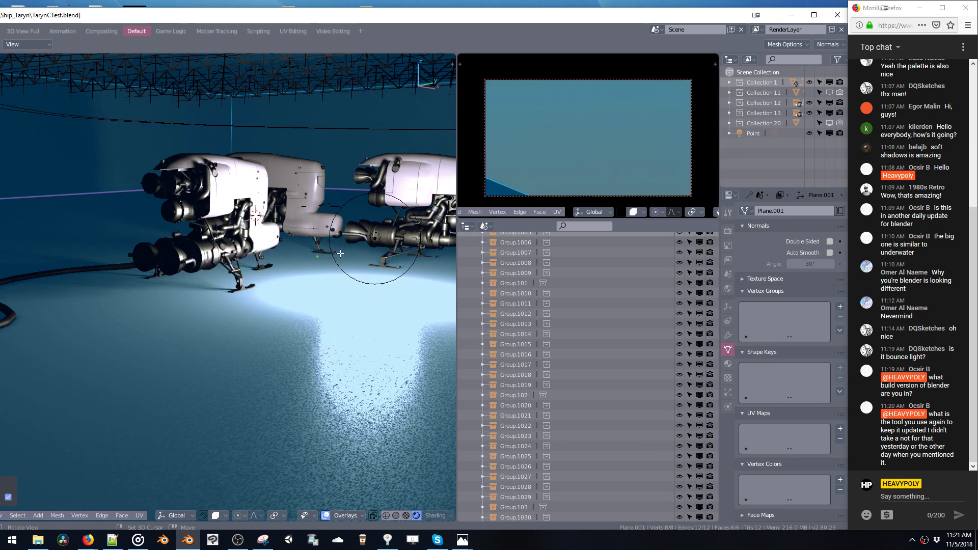
key("n")
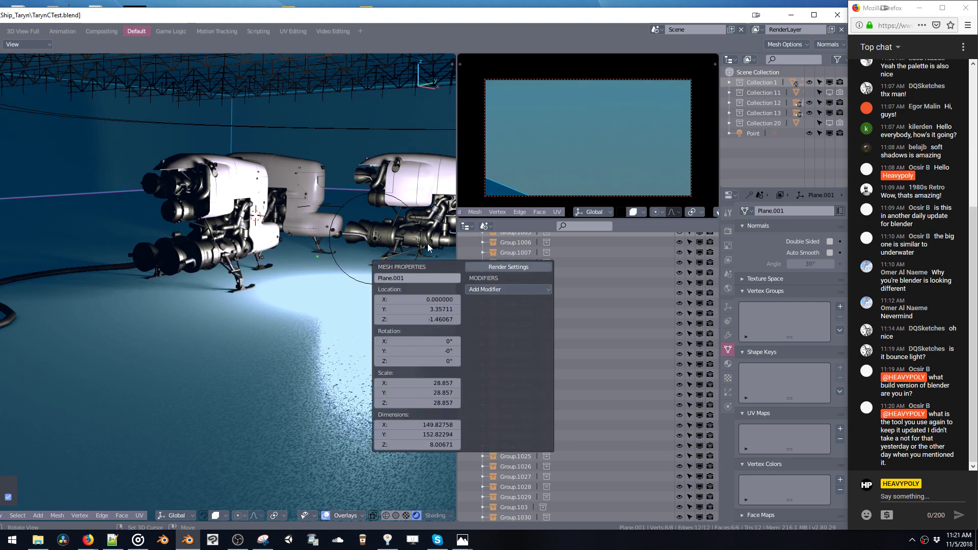
left_click(728, 231)
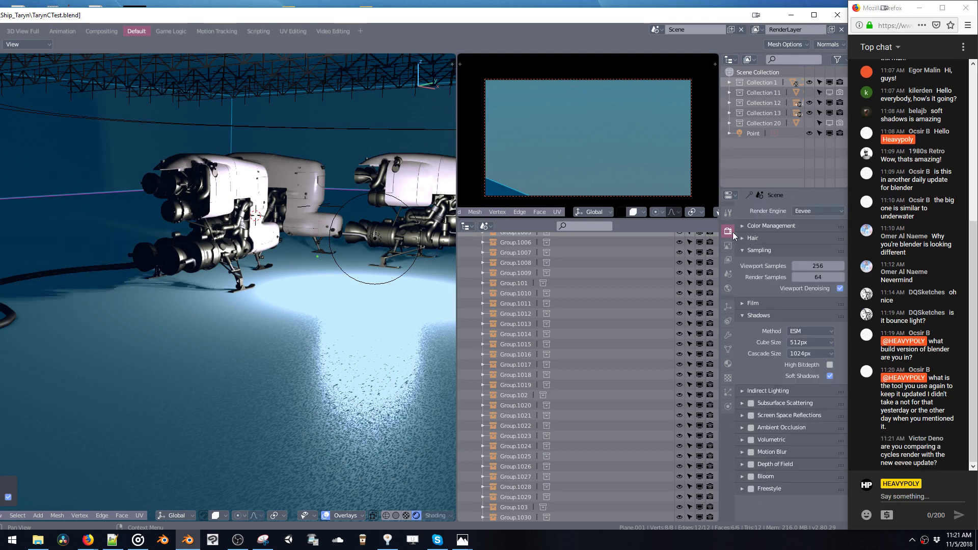
left_click(804, 210)
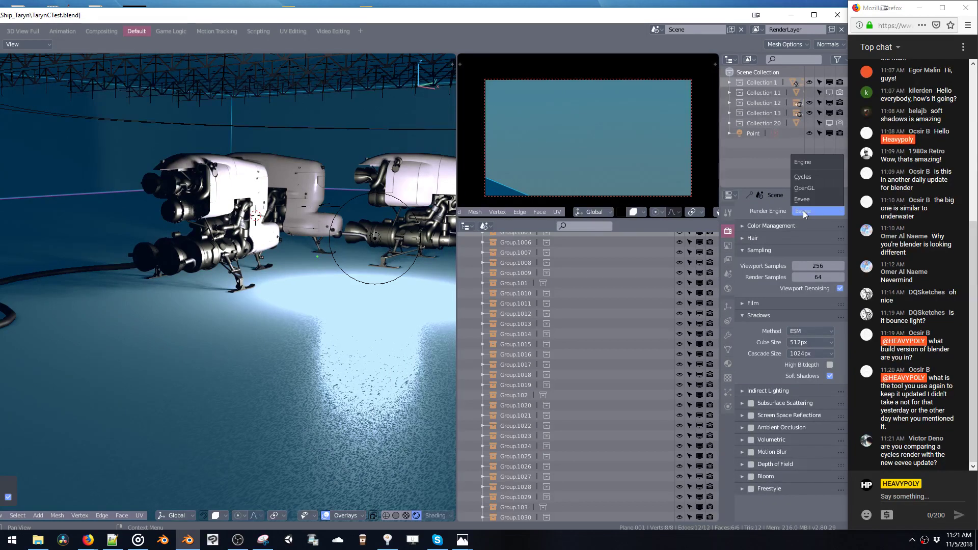
left_click(808, 176)
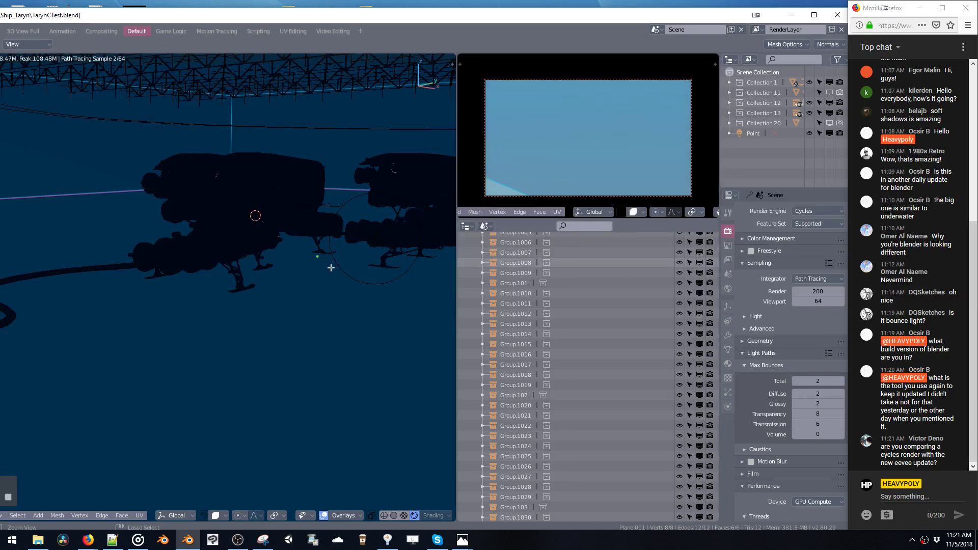
Step: Reselect all geometry of the hangar room mesh and recalculate its normals
mouse_move(331, 267)
middle_mouse_down()
mouse_move(277, 251)
mouse_move(331, 264)
mouse_move(325, 255)
middle_mouse_up()
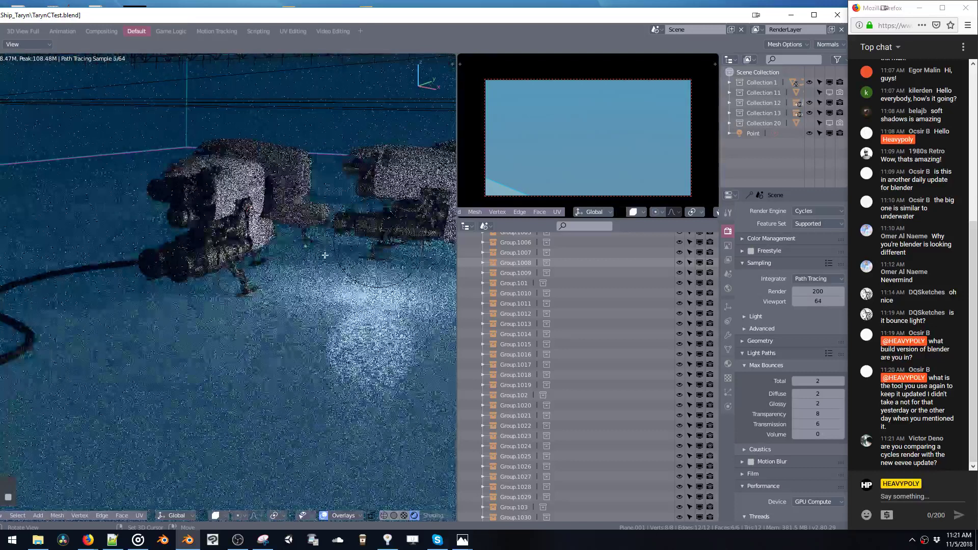
left_click(324, 255)
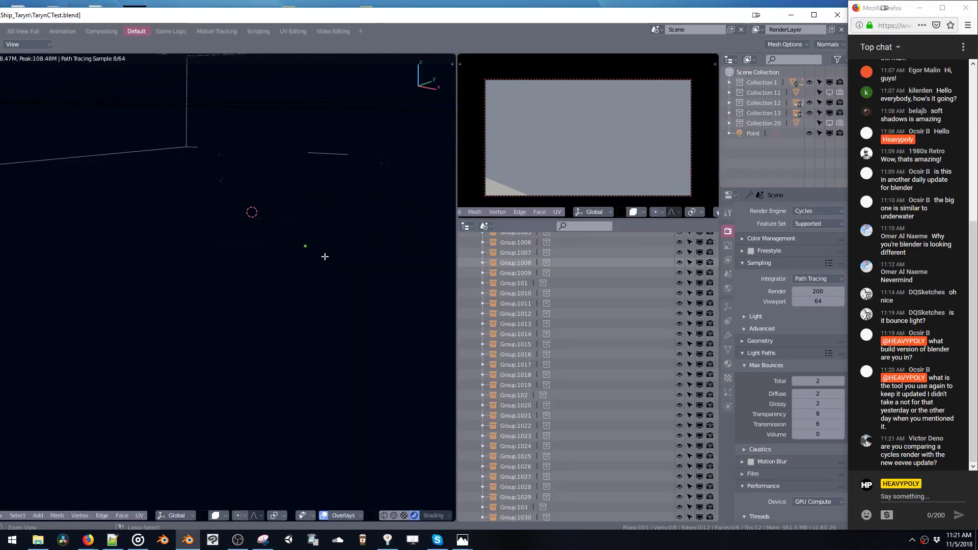
key("a")
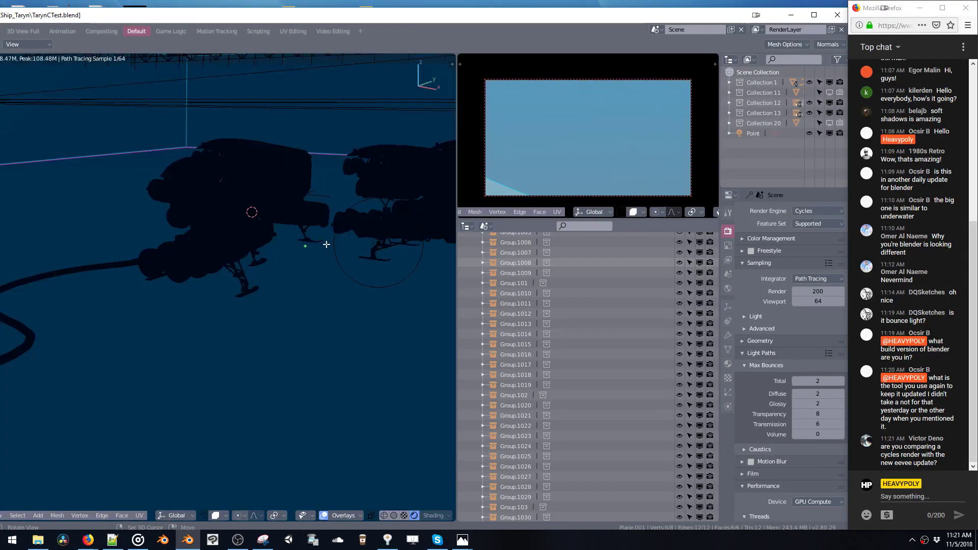
key("ctrl+n")
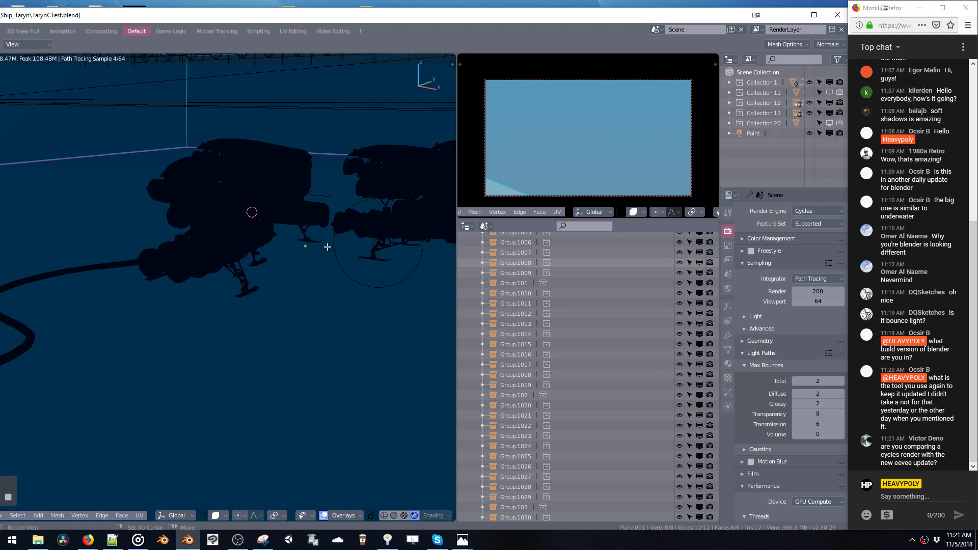
Step: Examine the ships, their landing legs and the lit floor in the Cycles render from several angles
mouse_move(327, 248)
middle_mouse_down()
mouse_move(330, 237)
mouse_move(291, 229)
mouse_move(249, 238)
mouse_move(297, 231)
mouse_move(299, 206)
mouse_move(336, 276)
mouse_move(338, 192)
middle_mouse_up()
key("Tab")
key("Tab")
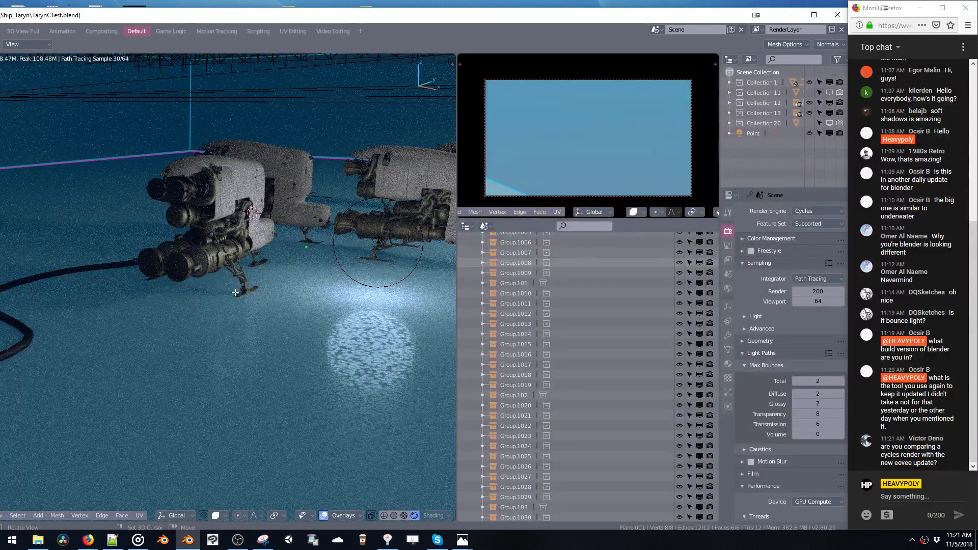
middle_click_drag(236, 293, 245, 291)
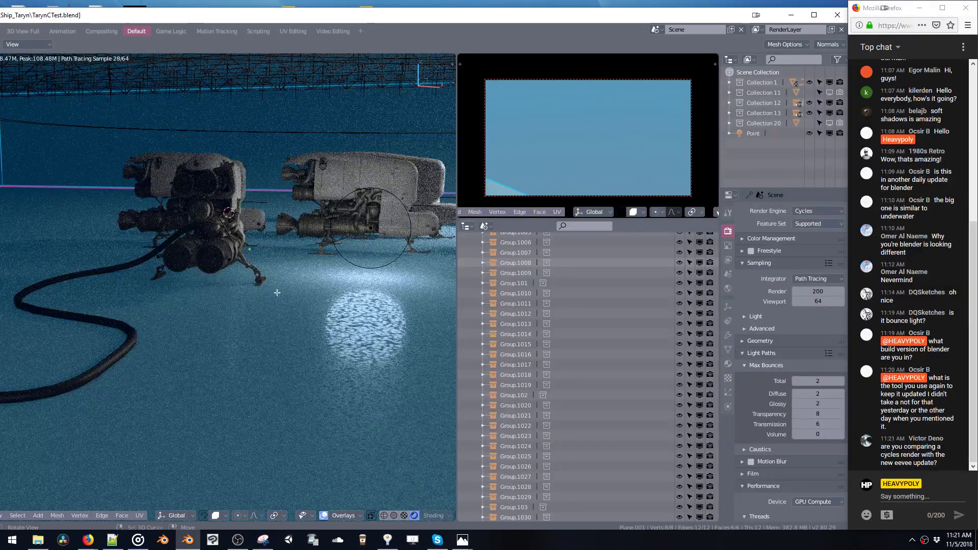
mouse_move(277, 292)
middle_mouse_down()
mouse_move(216, 281)
mouse_move(259, 231)
middle_mouse_up()
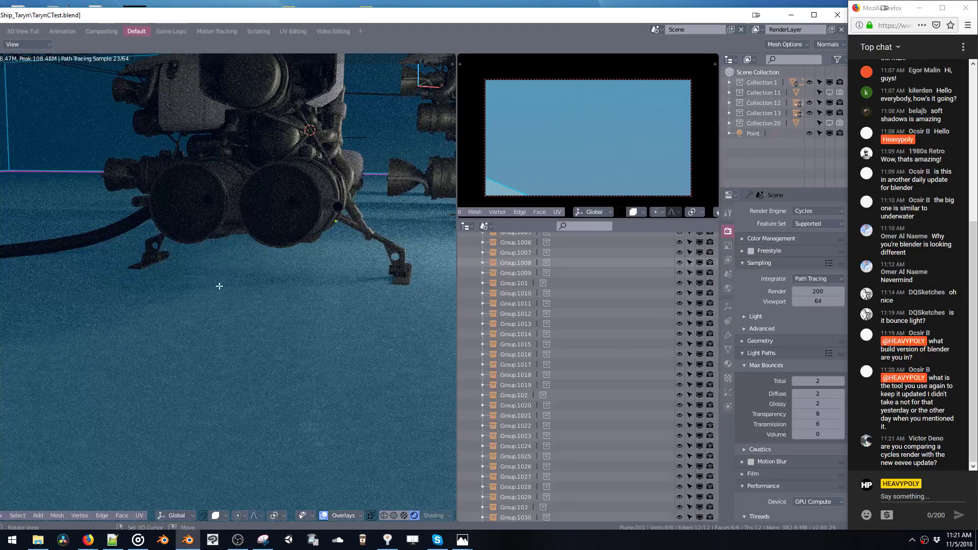
scroll(167, 263, "down", 3)
middle_click_drag(167, 264, 371, 251)
Step: Return the room mesh to object mode and set the render engine back to Eevee
key("Tab")
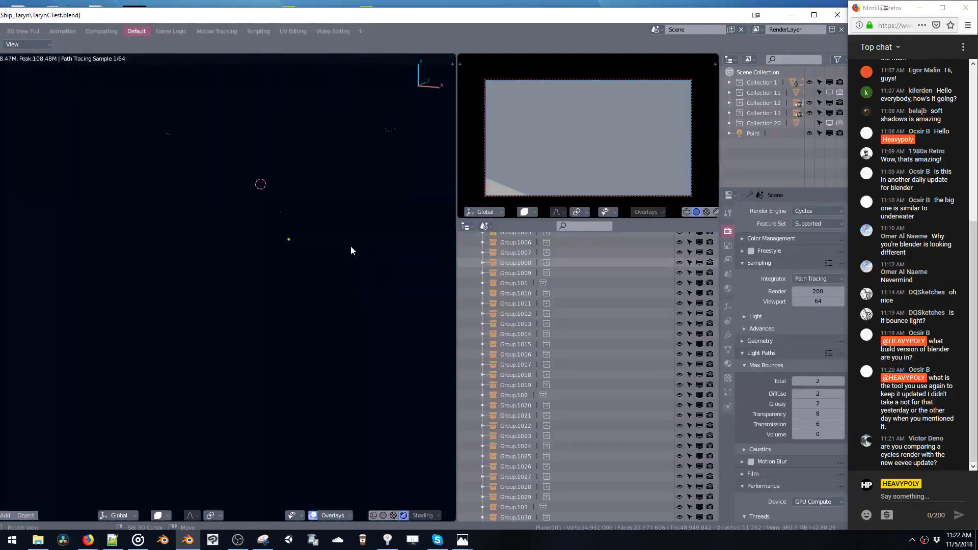
key("z")
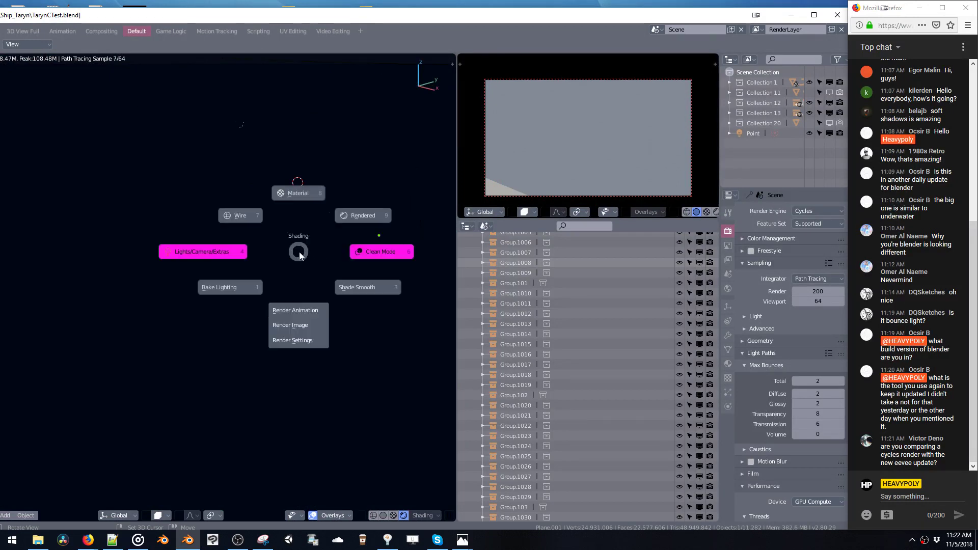
key("Escape")
key("ctrl+v")
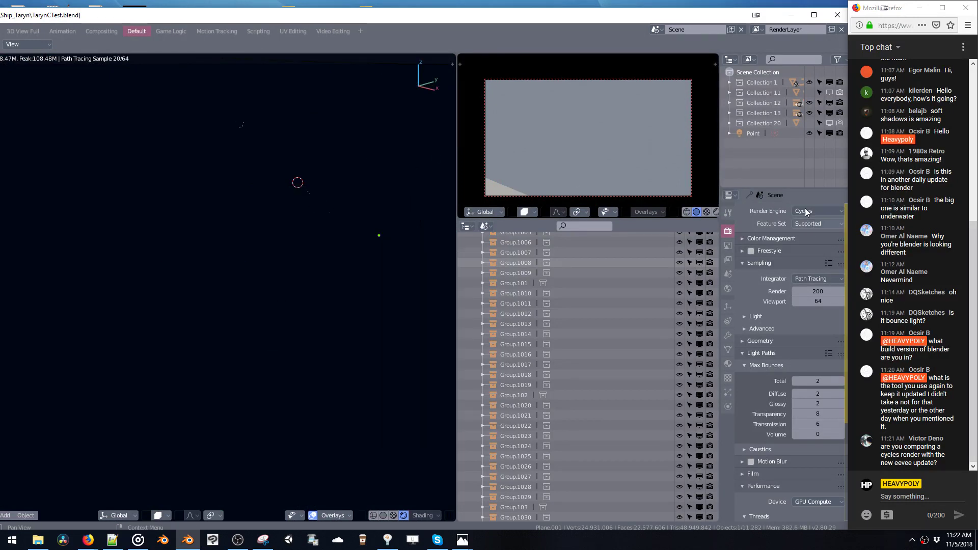
left_click(804, 211)
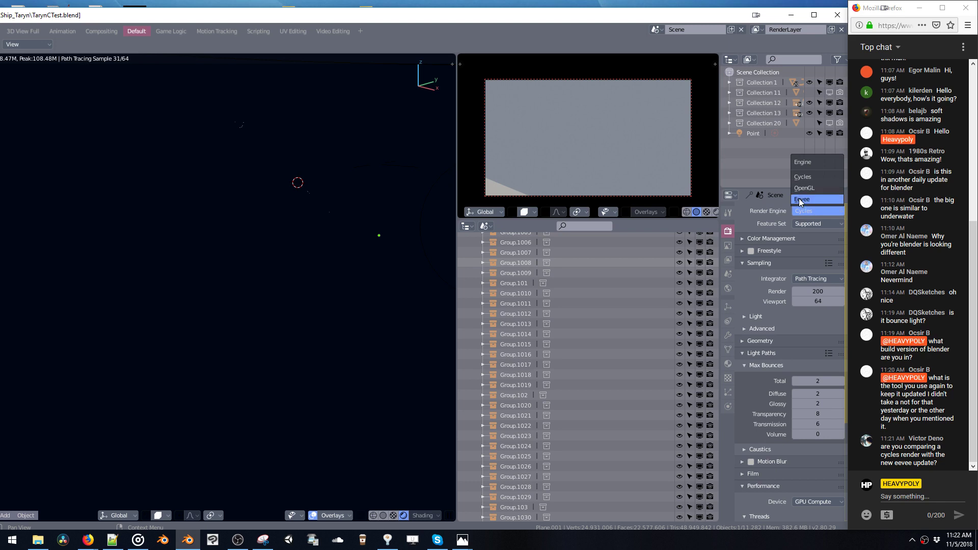
left_click(800, 199)
Step: Enter face mode on the hangar room mesh, turn its normals inward, and return to object mode
scroll(285, 178, "down", 4)
middle_click_drag(289, 224, 262, 314)
scroll(323, 211, "down", 3)
scroll(322, 184, "up", 5)
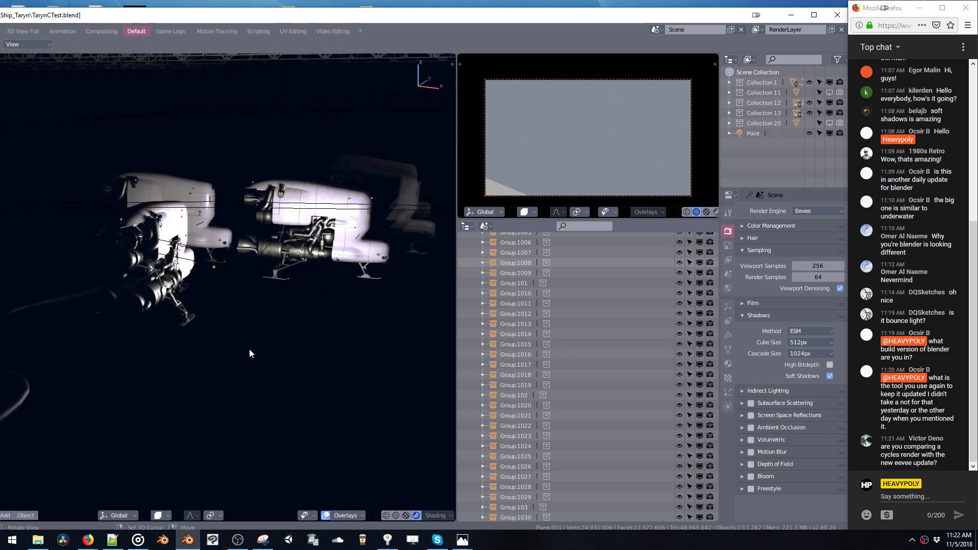
key("Tab")
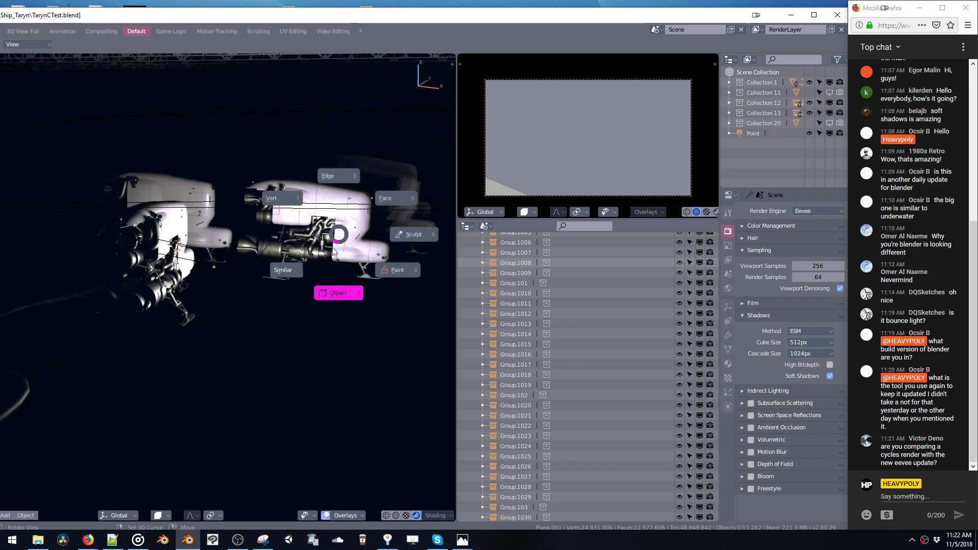
left_click(388, 204)
key("ctrl+shift+b")
left_click(317, 237)
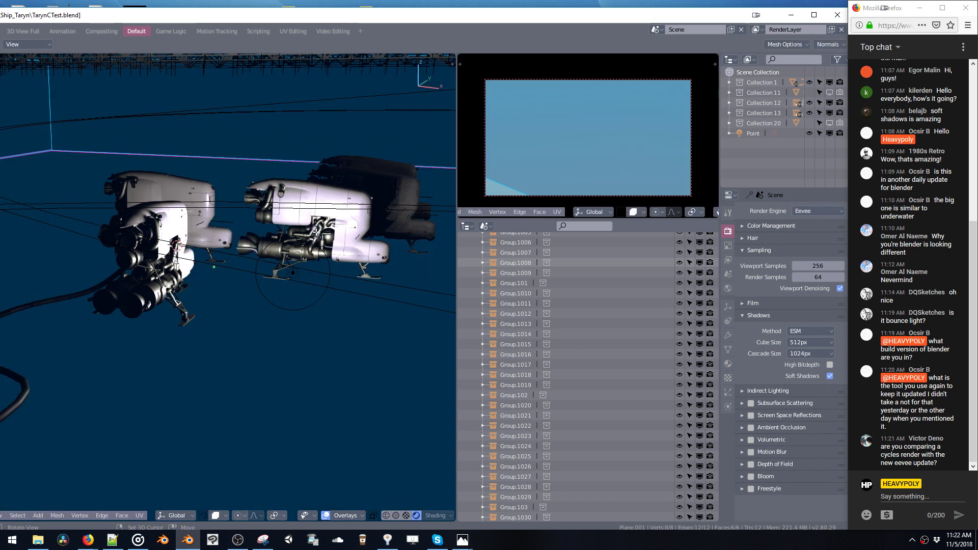
key("Tab")
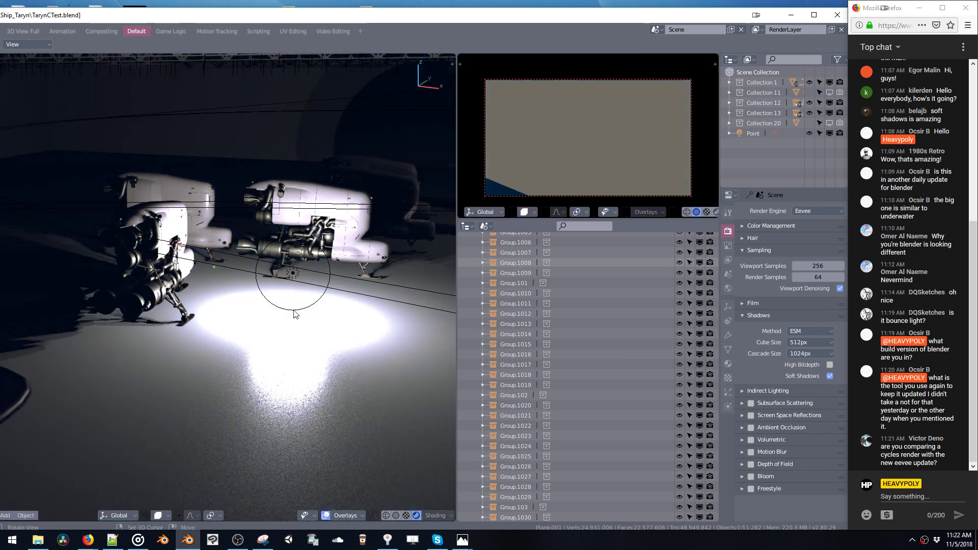
Step: Select the point light, raise it above the nearest ship, and shift it along the X axis
middle_click_drag(249, 277, 203, 305)
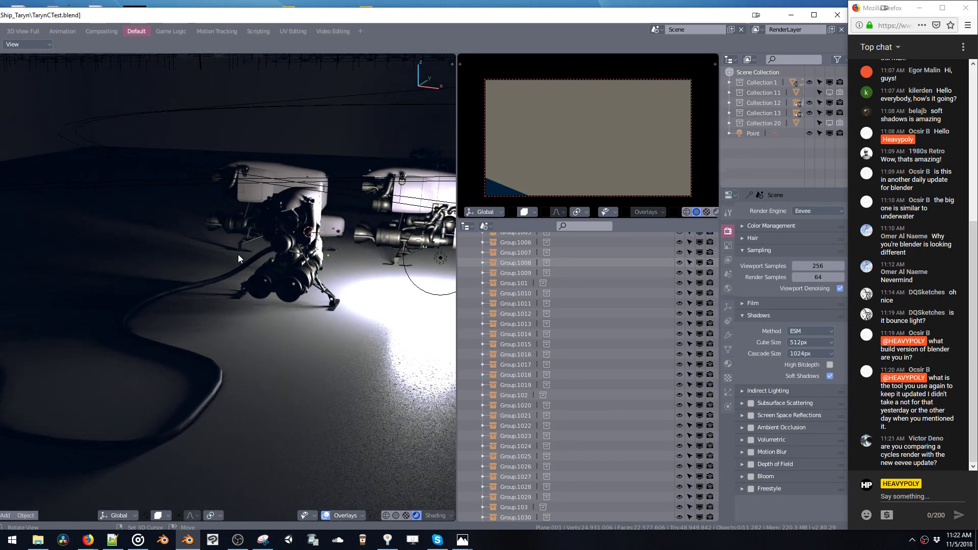
left_click(441, 261)
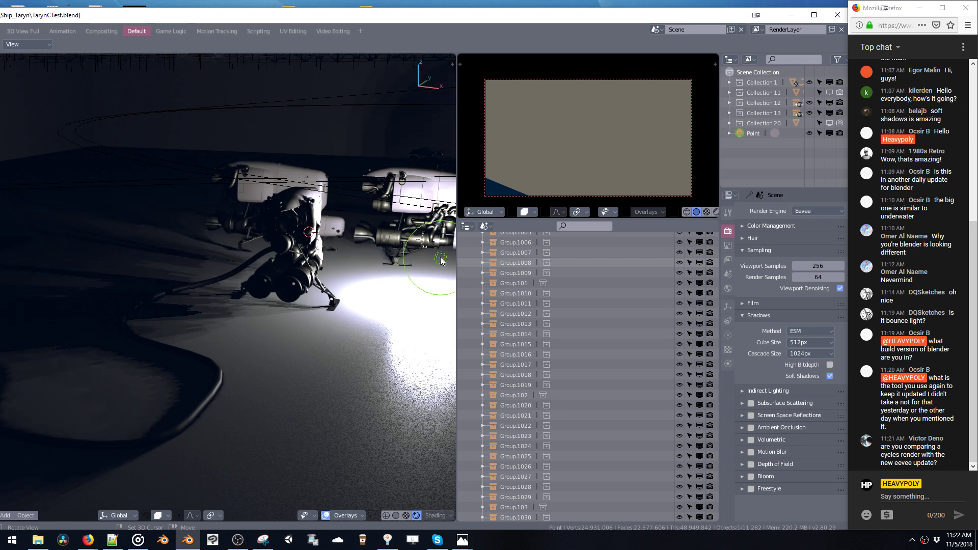
left_click(443, 261)
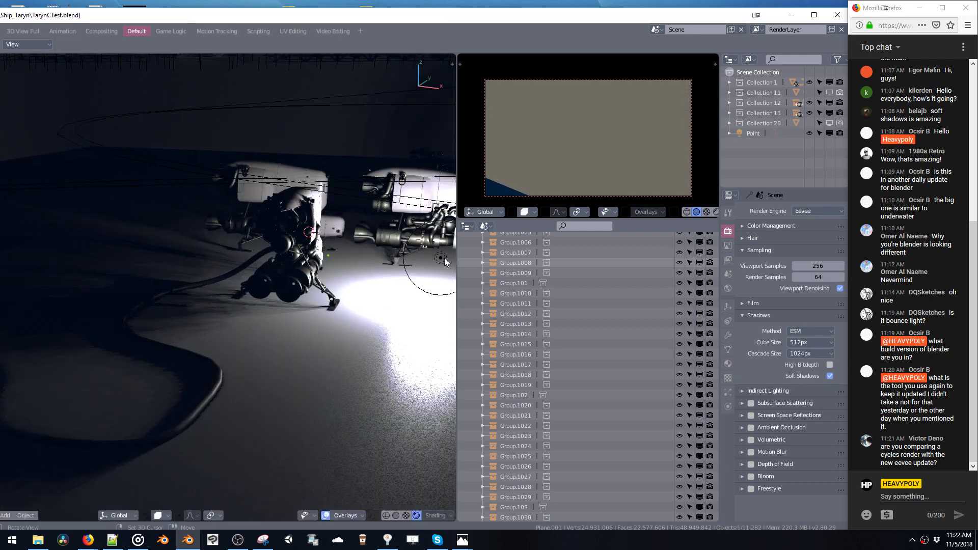
left_click_drag(441, 261, 272, 132)
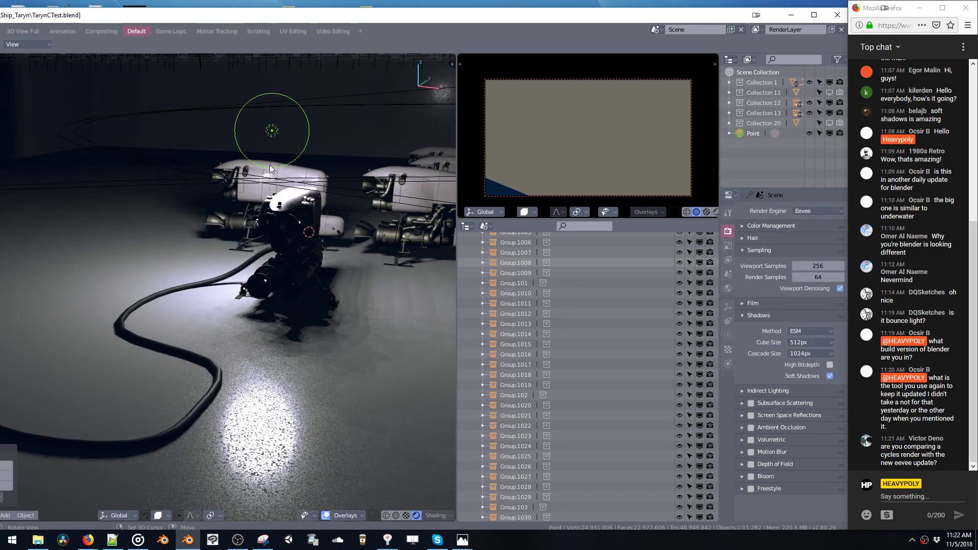
middle_click_drag(269, 164, 334, 166)
left_click_drag(288, 164, 610, 154)
middle_click(375, 193, "ctrl+shift")
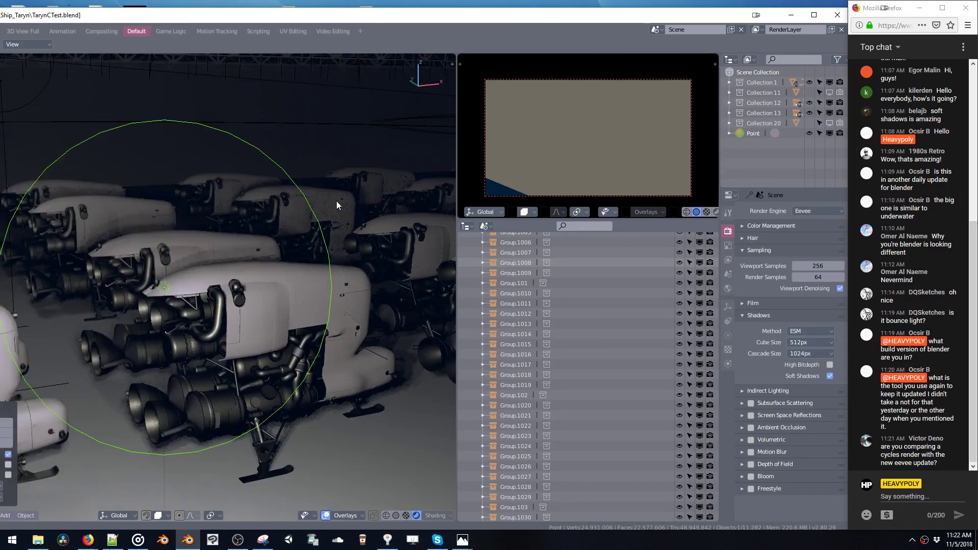
Step: Reposition the point light over the rows of ships along the X axis and along the Y axis
middle_click_drag(336, 201, 374, 420)
middle_click_drag(247, 300, 357, 267, "shift")
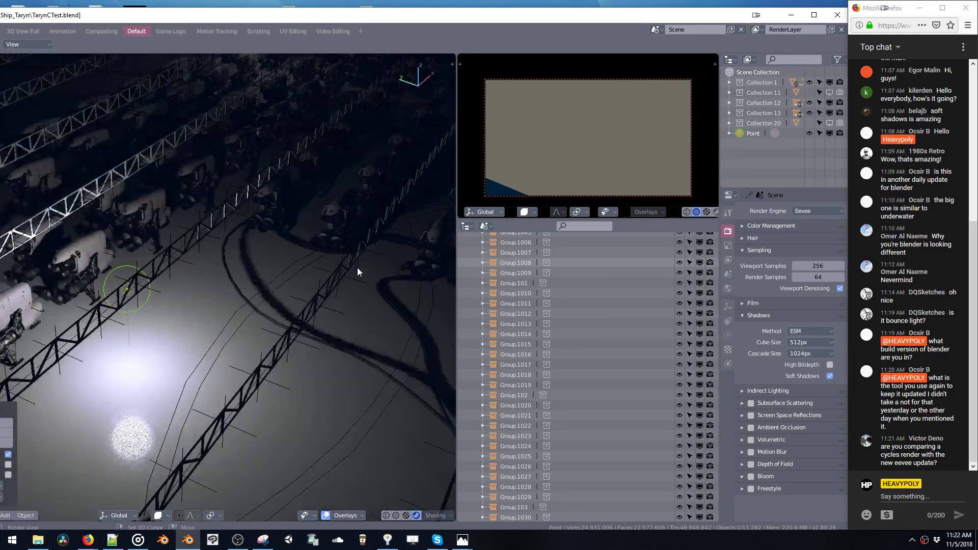
middle_click_drag(225, 253, 183, 251)
key("g")
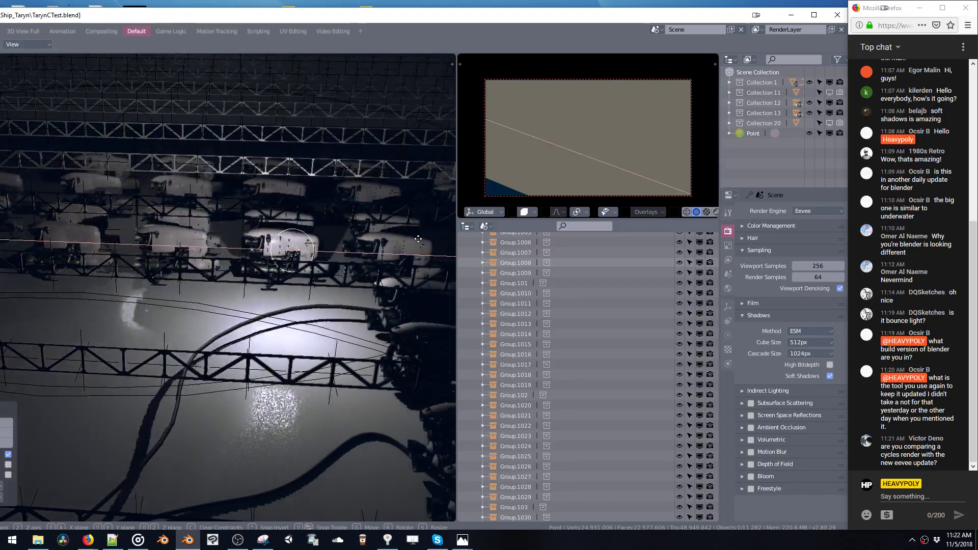
left_click(337, 258)
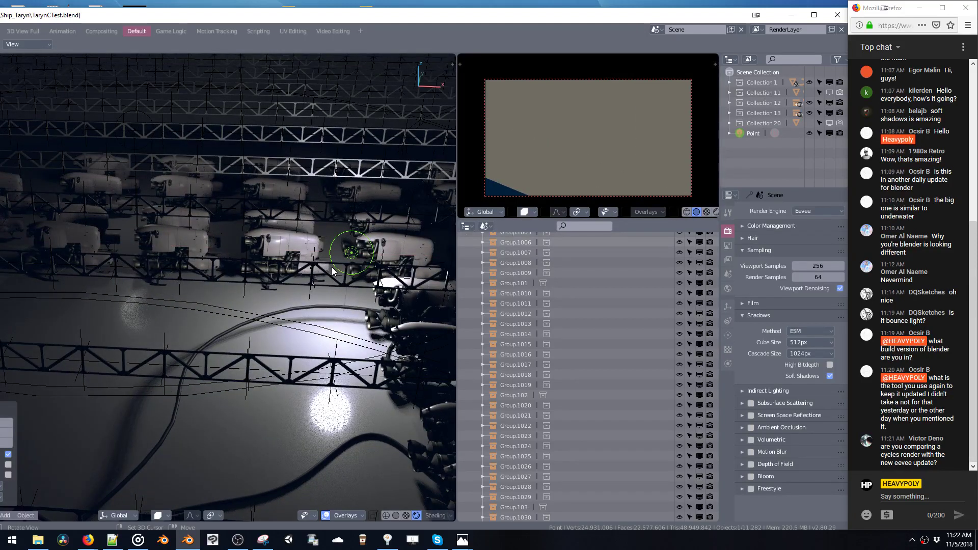
middle_click_drag(331, 270, 215, 252)
key("g")
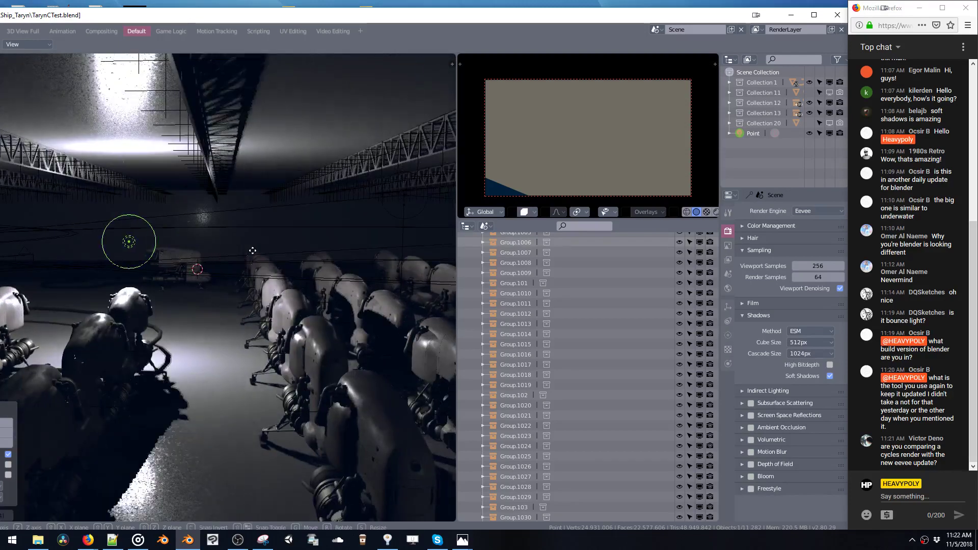
key("y")
left_click(432, 249)
Step: Lower the point light along the Z axis in the aisle between the ship rows and save the scene file
middle_click_drag(347, 250, 264, 257)
key("z")
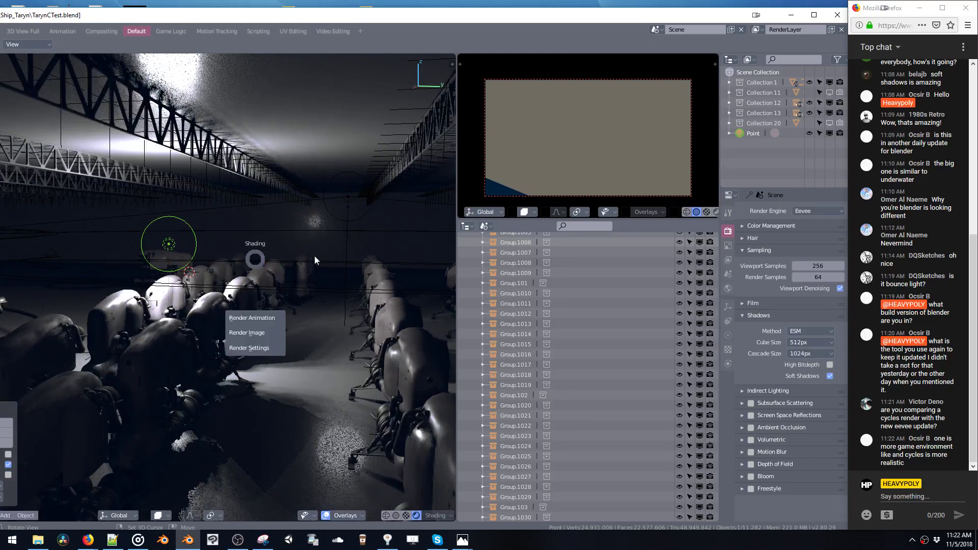
key("Escape")
key("g")
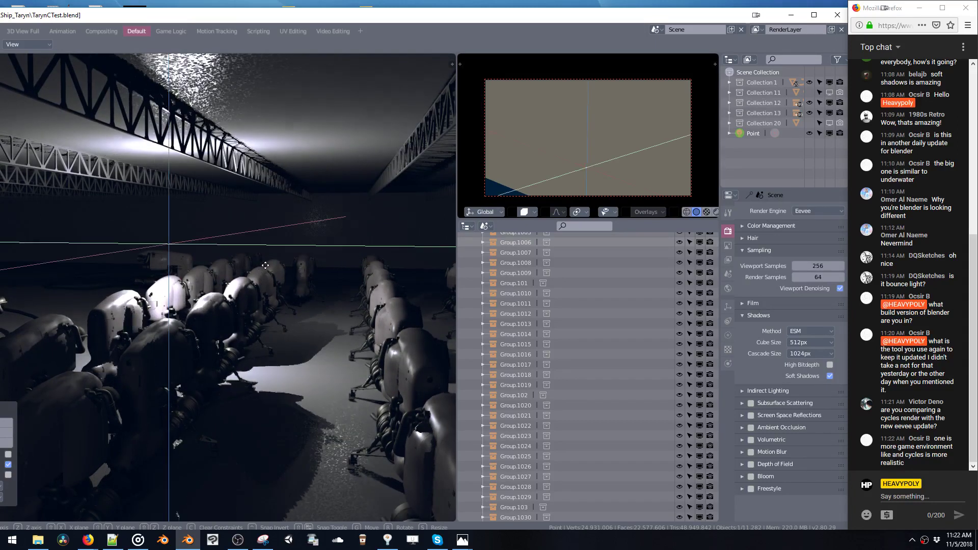
middle_click_drag(265, 266, 327, 270)
middle_click(345, 275)
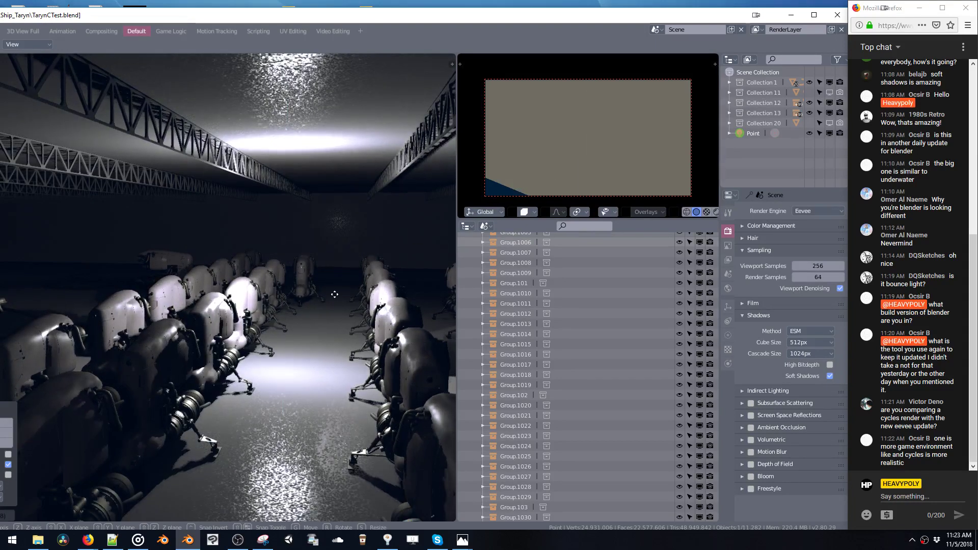
left_click(317, 348)
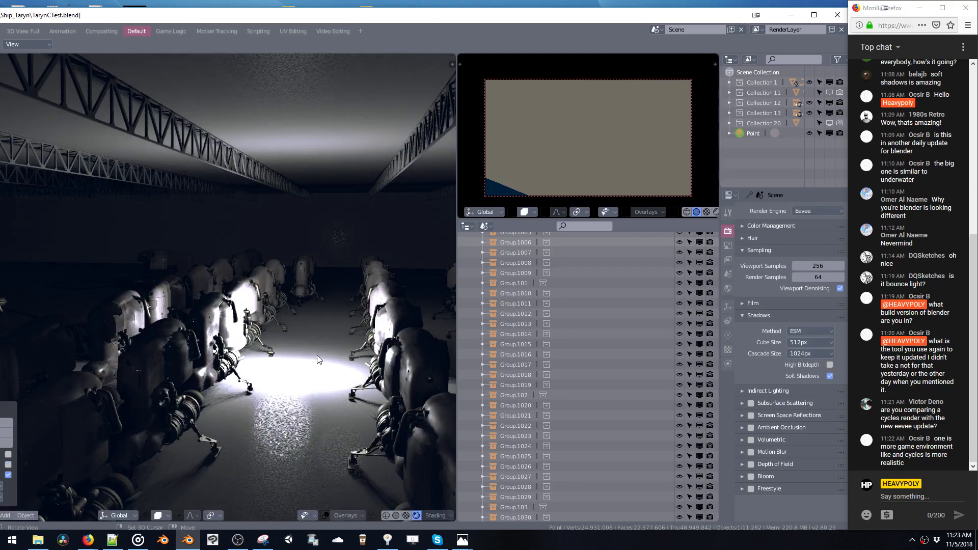
middle_click_drag(317, 359, 307, 318)
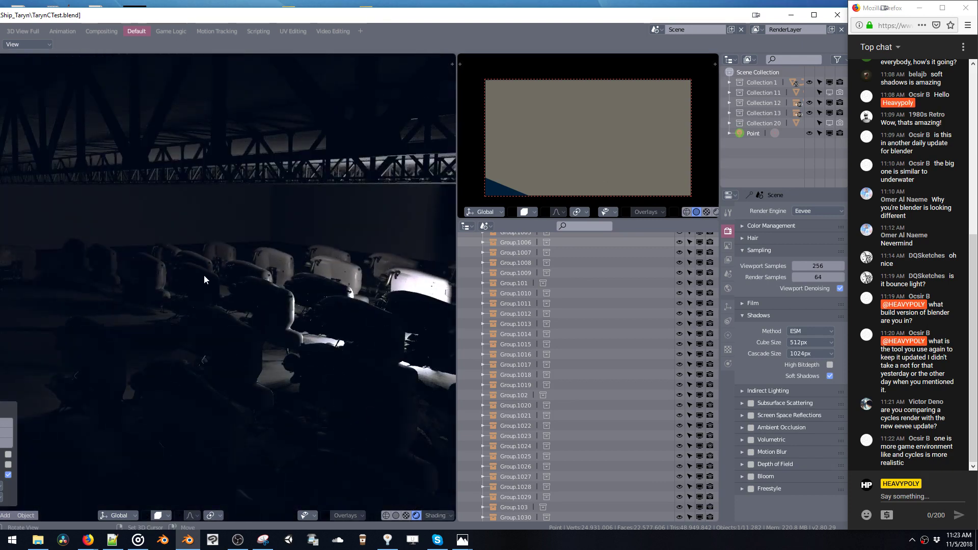
key("ctrl+s")
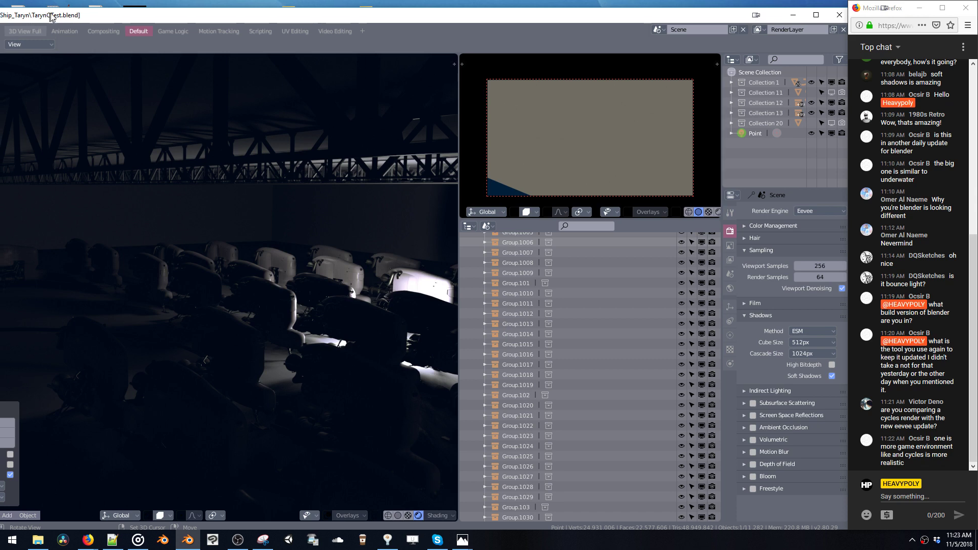
Step: Resize the Blender window so it fills the screen space up to the edge of the chat window
left_click_drag(24, 22, 1, 2)
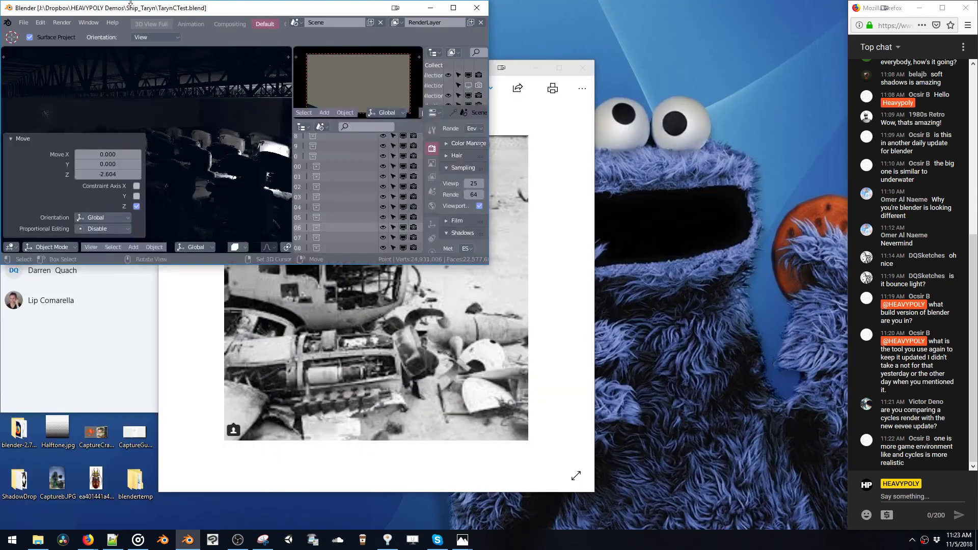
double_click(361, 3)
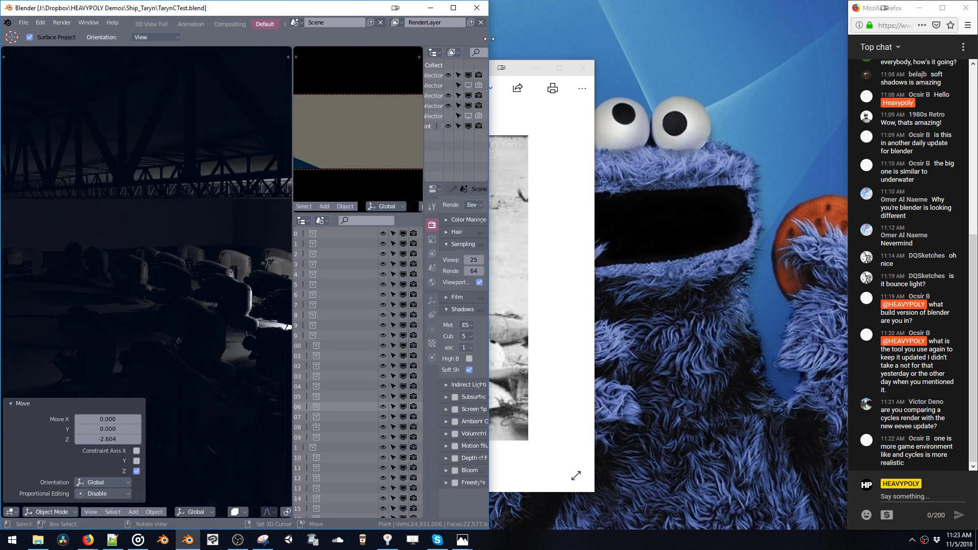
left_click_drag(489, 38, 848, 95)
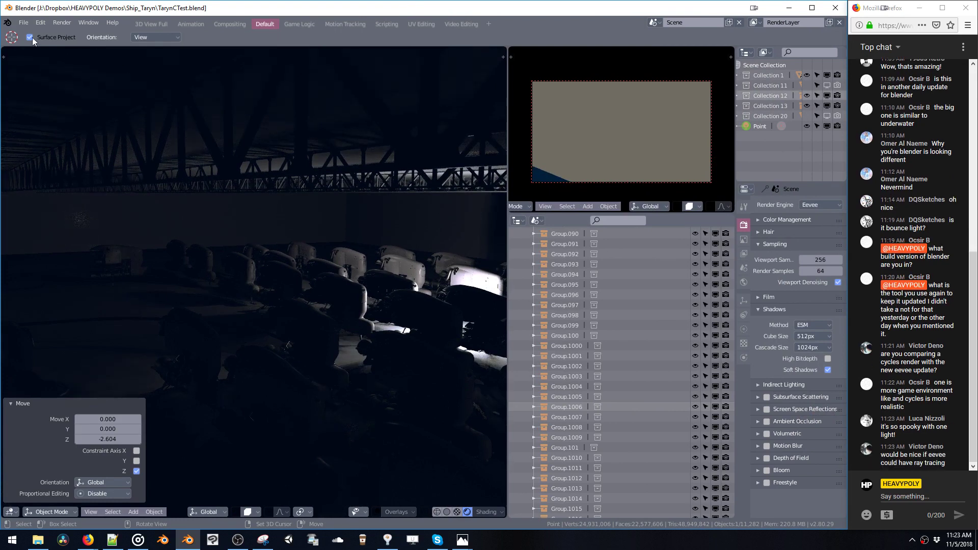
left_click(24, 23)
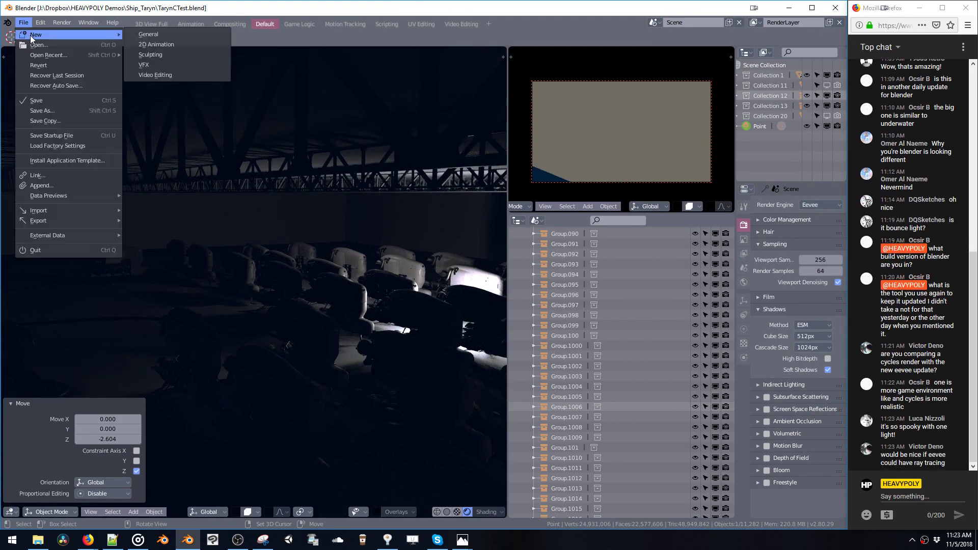
Step: Change the point light's color to a saturated blue with RGB values 0.010, 0.357, 1.000
middle_click_drag(276, 215, 393, 224, "ctrl")
right_click(360, 250)
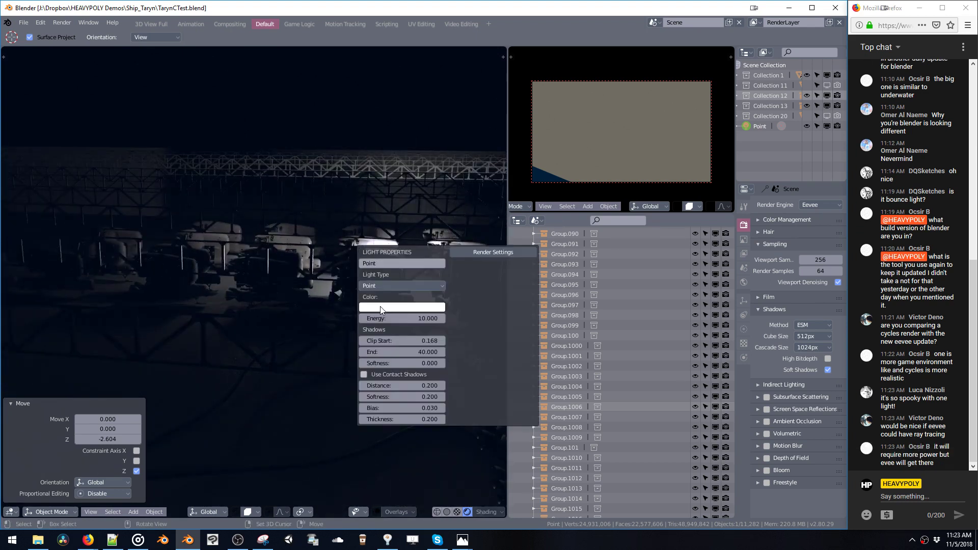
left_click(395, 308)
left_click(386, 194)
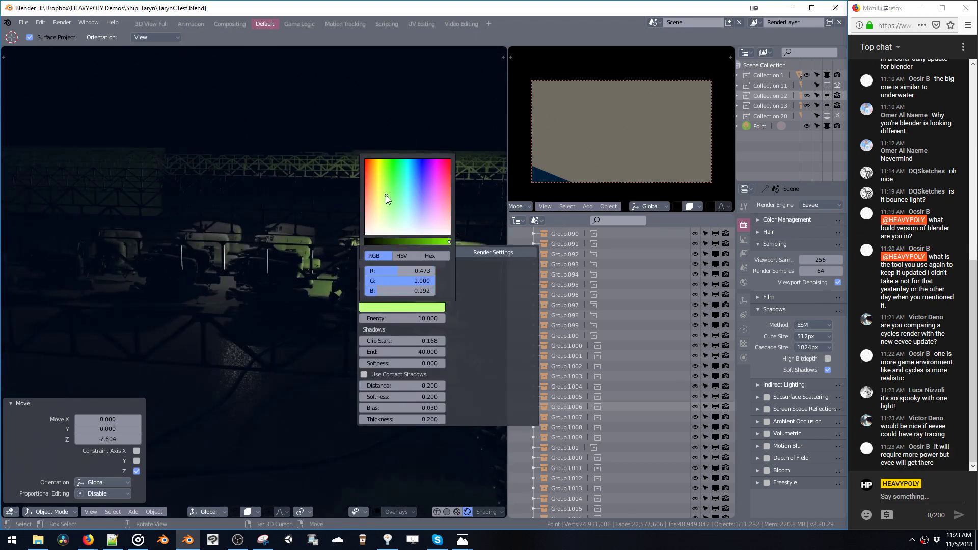
left_click(383, 184)
left_click_drag(384, 184, 413, 166)
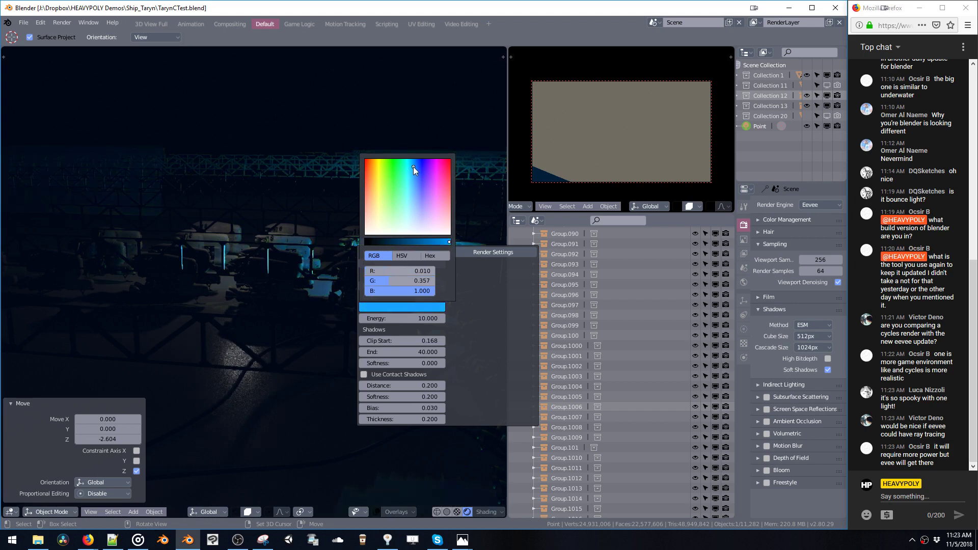
Step: Reduce the point light's energy to 2.500
mouse_move(289, 240)
middle_mouse_down()
mouse_move(218, 242)
mouse_move(288, 258)
middle_mouse_up()
key("v")
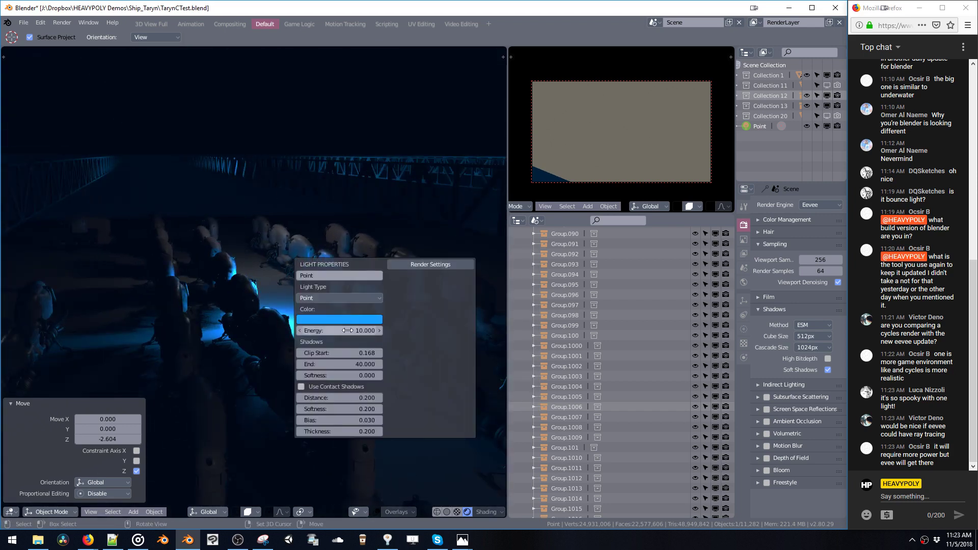
left_click_drag(316, 331, 298, 333)
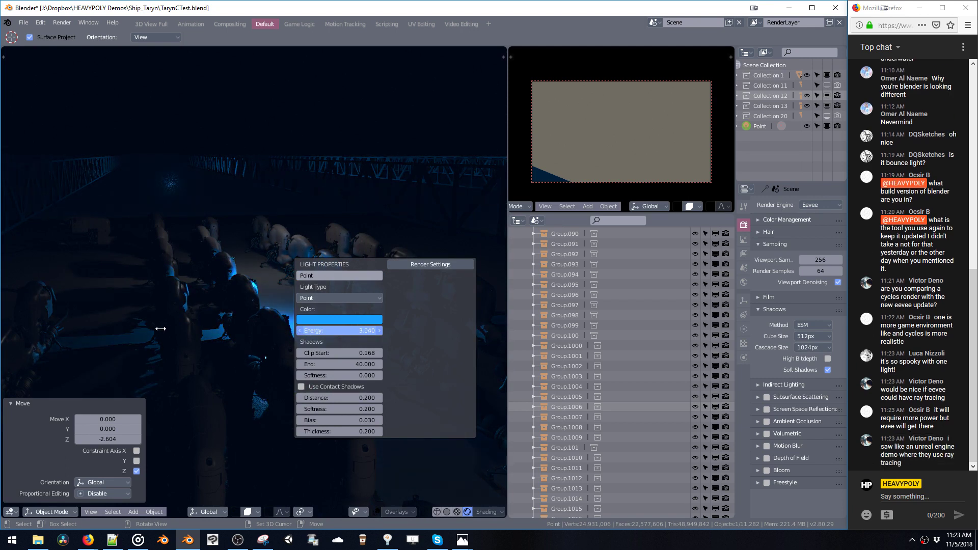
left_click_drag(151, 330, 153, 330)
Step: Open the light properties of the blue point light in the aisle between the ship rows
middle_click_drag(255, 234, 295, 268)
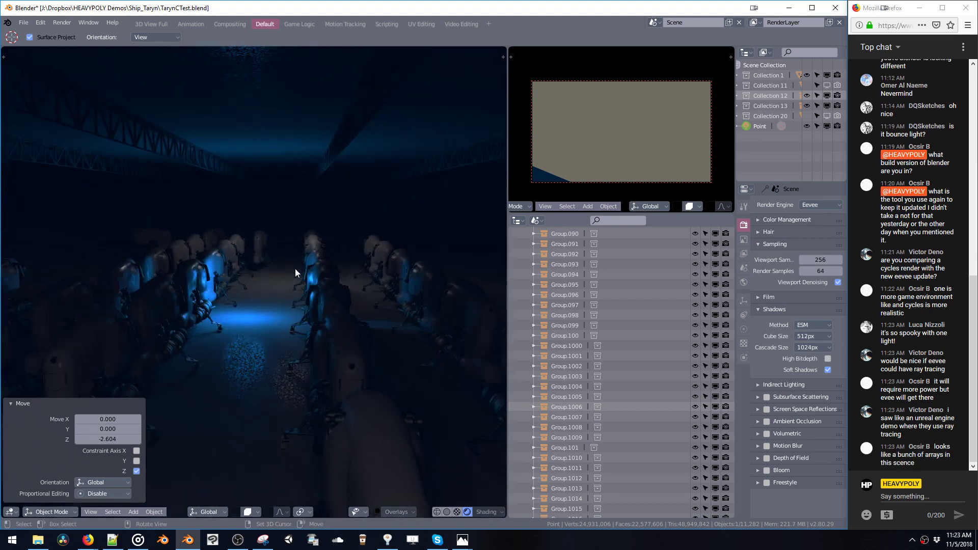
key("shift+v")
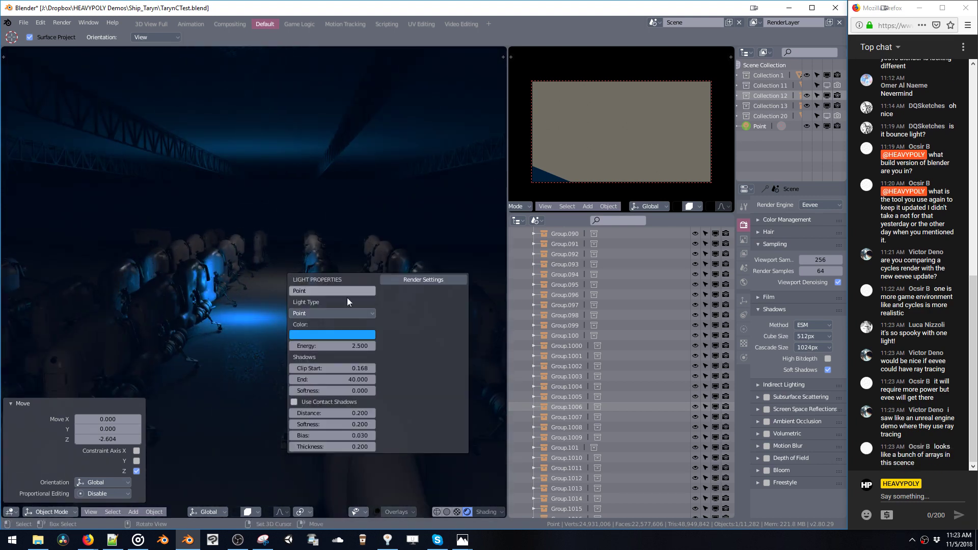
Step: Set the point light's color to orange
left_click(347, 336)
left_click_drag(307, 206, 301, 196)
Step: Try the Area, Hemi and Sun types on the orange light
left_click(325, 313)
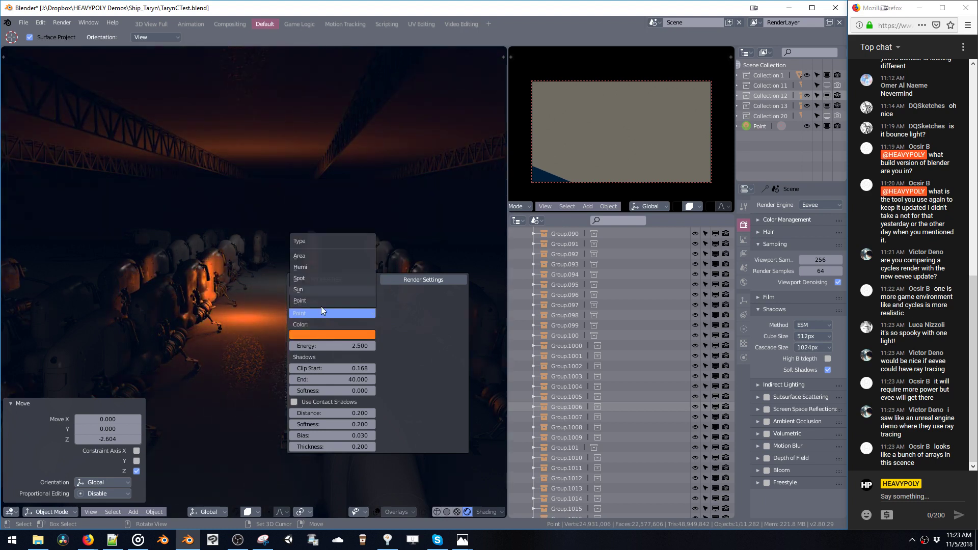
left_click(316, 256)
left_click(328, 313)
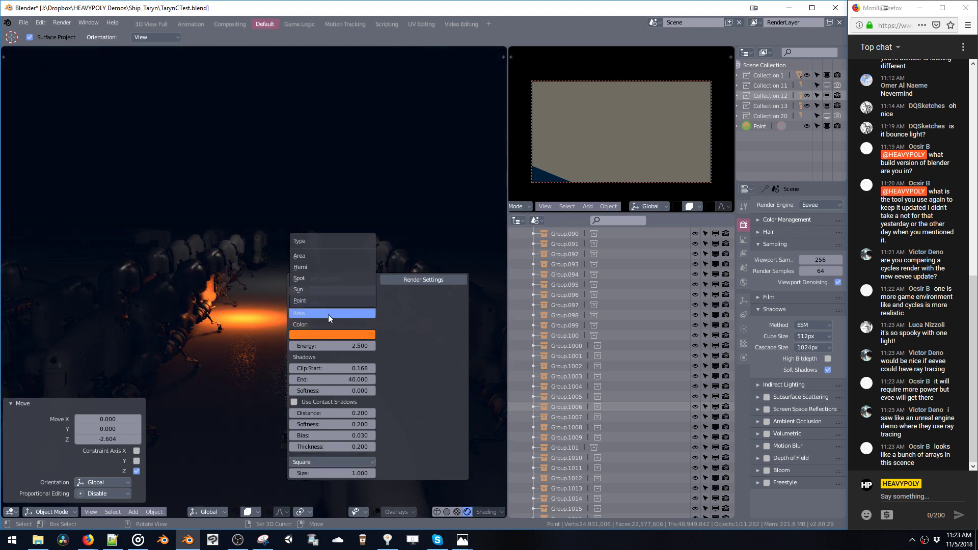
left_click(326, 270)
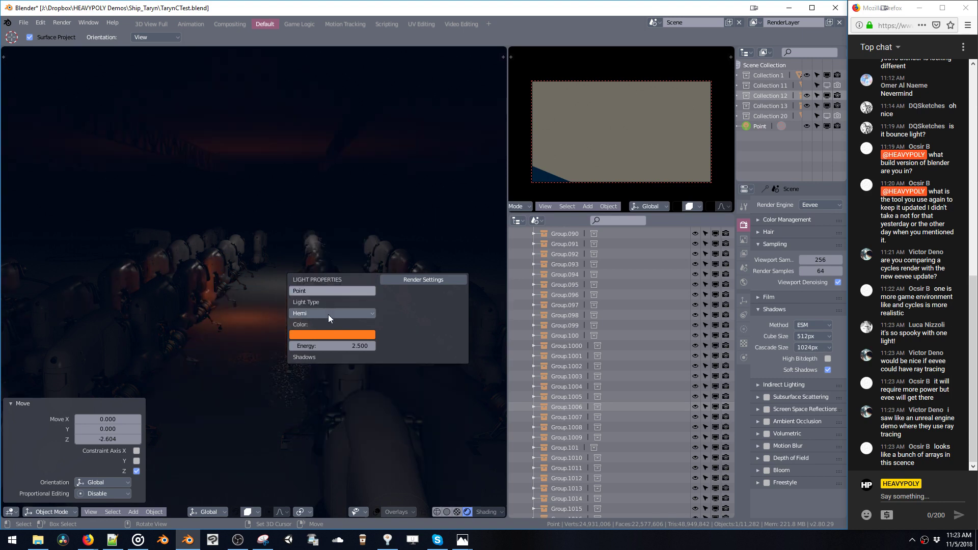
left_click(329, 313)
left_click(326, 290)
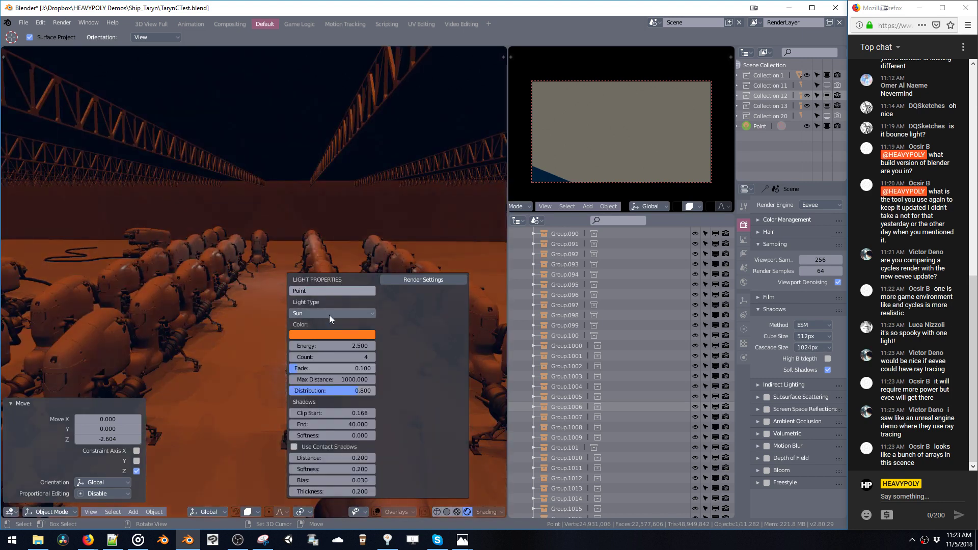
Step: Set the orange light's type back to Point
left_click(328, 314)
left_click(326, 301)
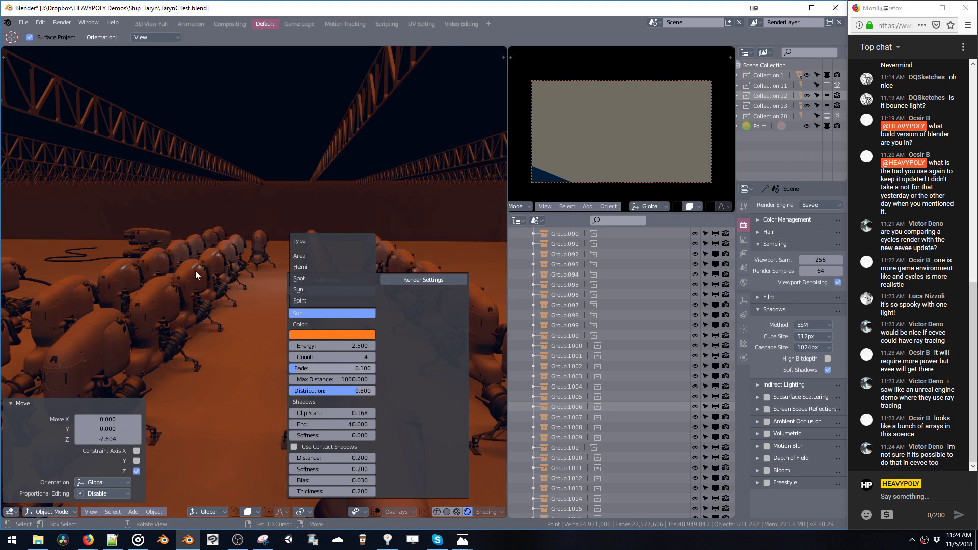
middle_click_drag(263, 286, 283, 290)
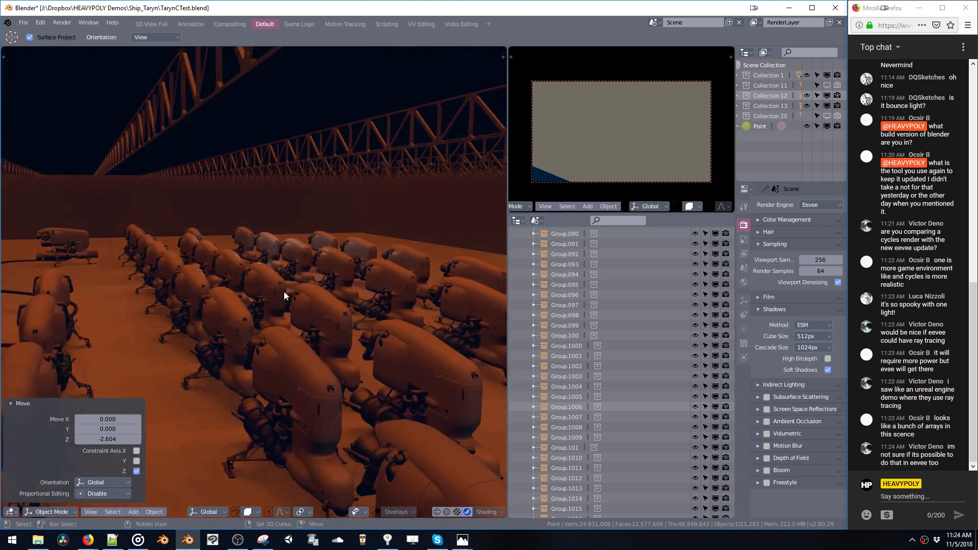
key("v")
left_click(389, 333)
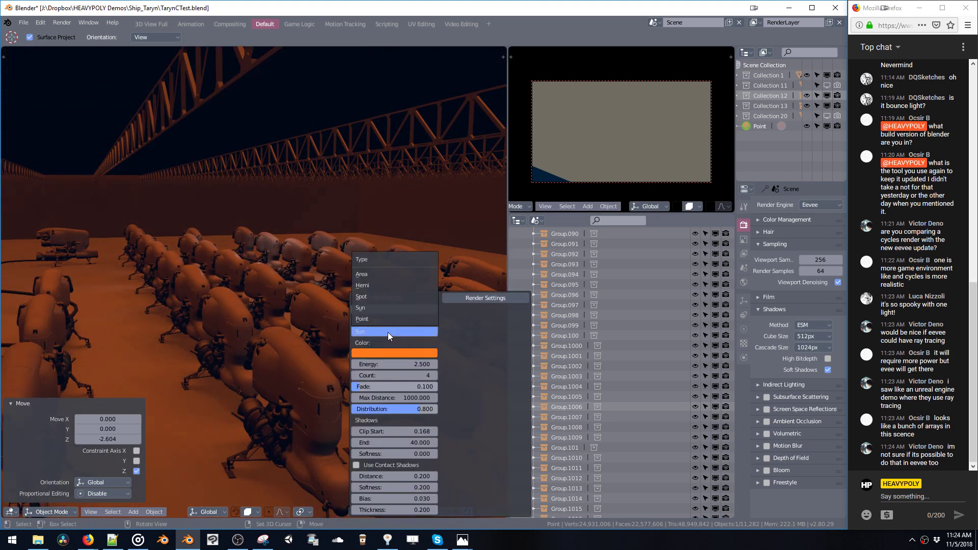
left_click(384, 317)
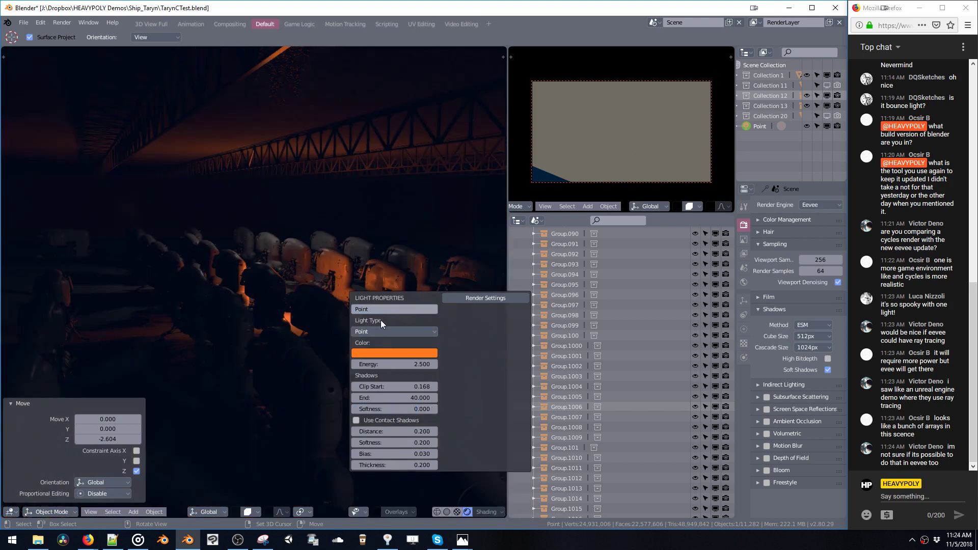
Step: Change the orange light to a Spot light and rotate it by about 71.4°
left_click(380, 332)
middle_click_drag(312, 289, 294, 304)
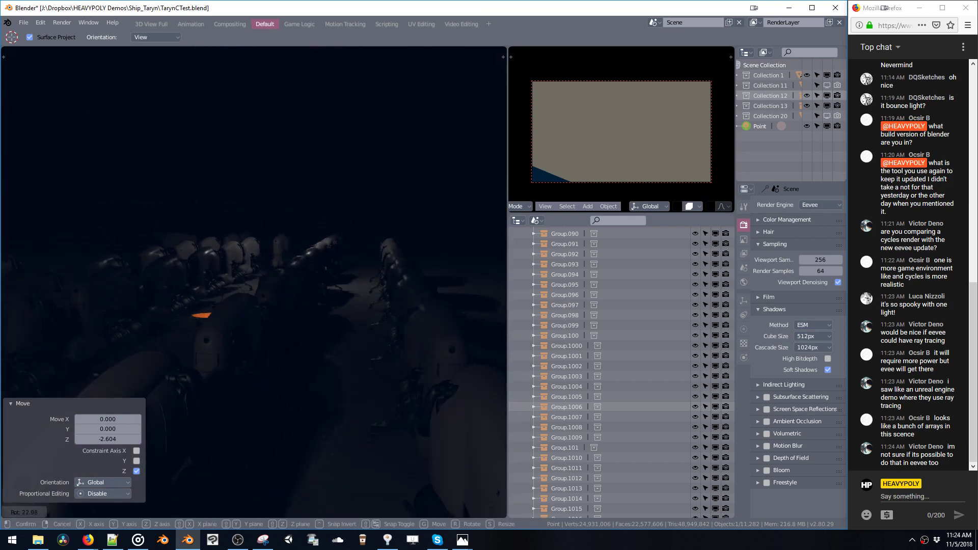
left_click(213, 394)
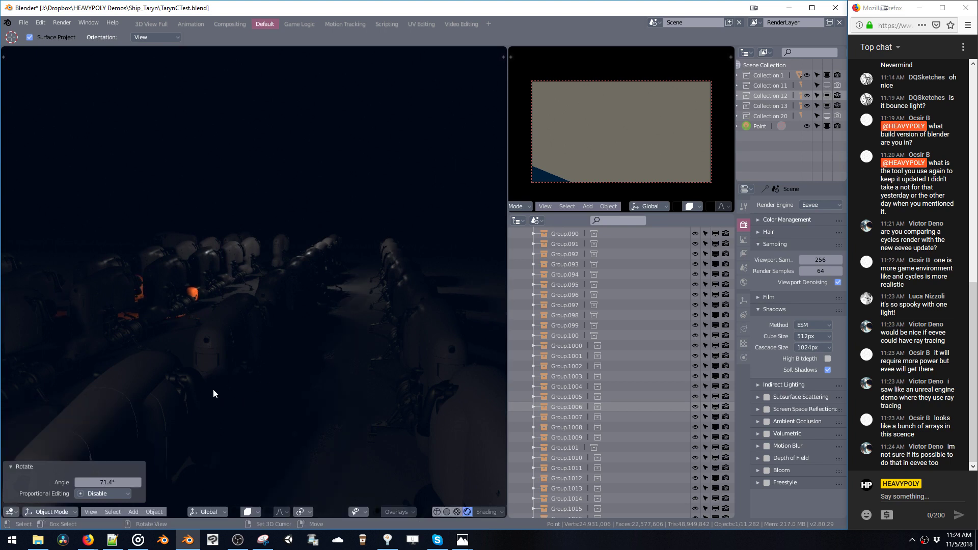
Step: Show the viewport overlays, then select the spot light and frame it to examine its cone on the ships
left_click(242, 296)
mouse_move(243, 296)
middle_mouse_down()
mouse_move(228, 290)
mouse_move(242, 296)
middle_mouse_up()
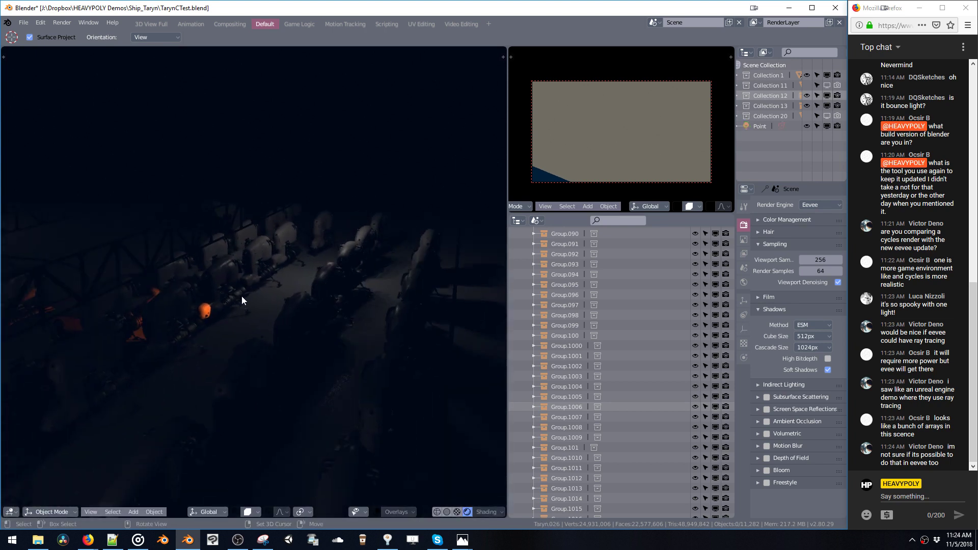
key("z")
left_click(299, 299)
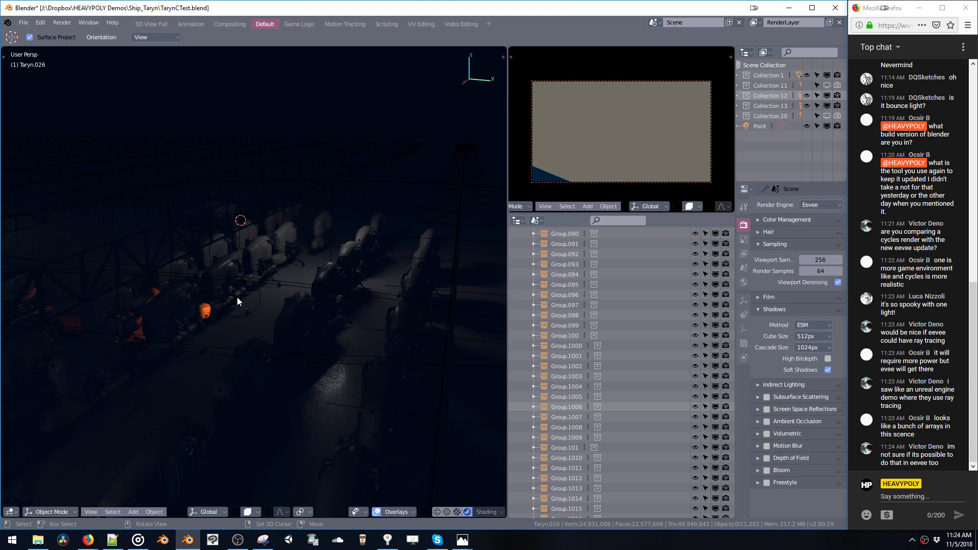
left_click(240, 298)
key("KP_Decimal")
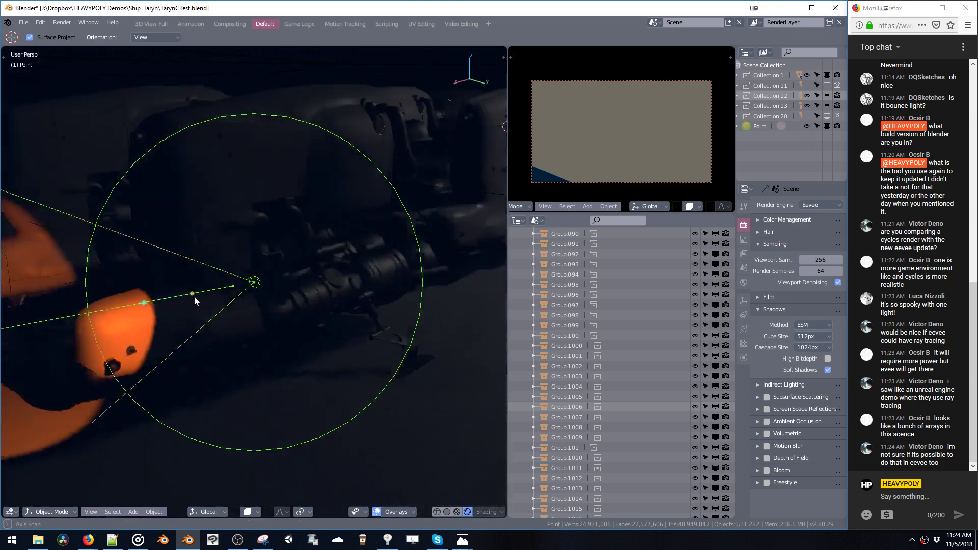
middle_click_drag(195, 300, 352, 300)
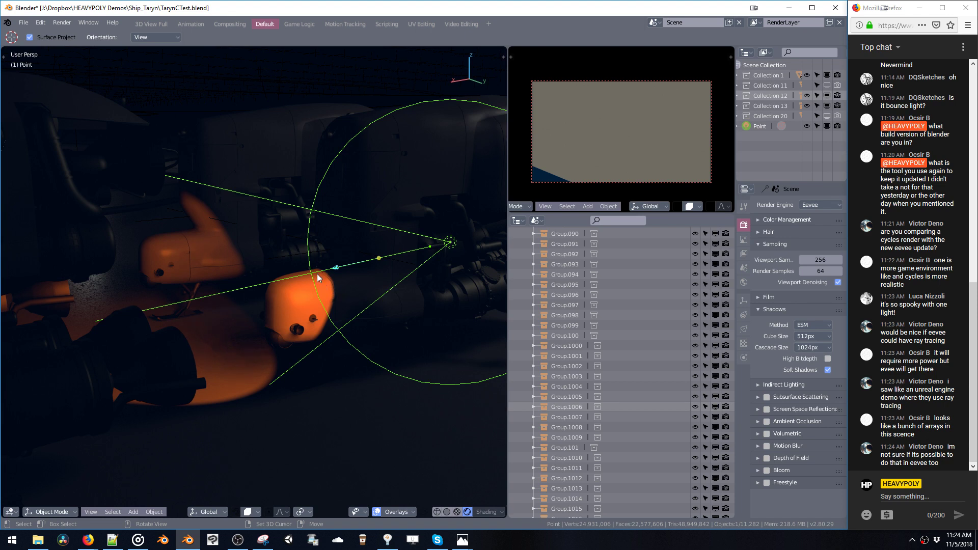
middle_click_drag(316, 276, 320, 334)
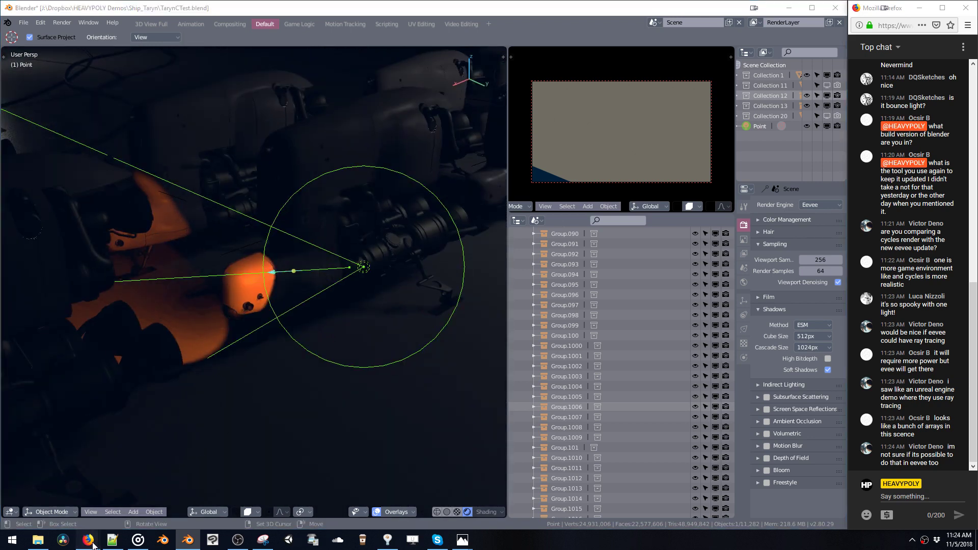
Step: Switch to Firefox and search Google for "vxgi" in a new tab
left_click(80, 517)
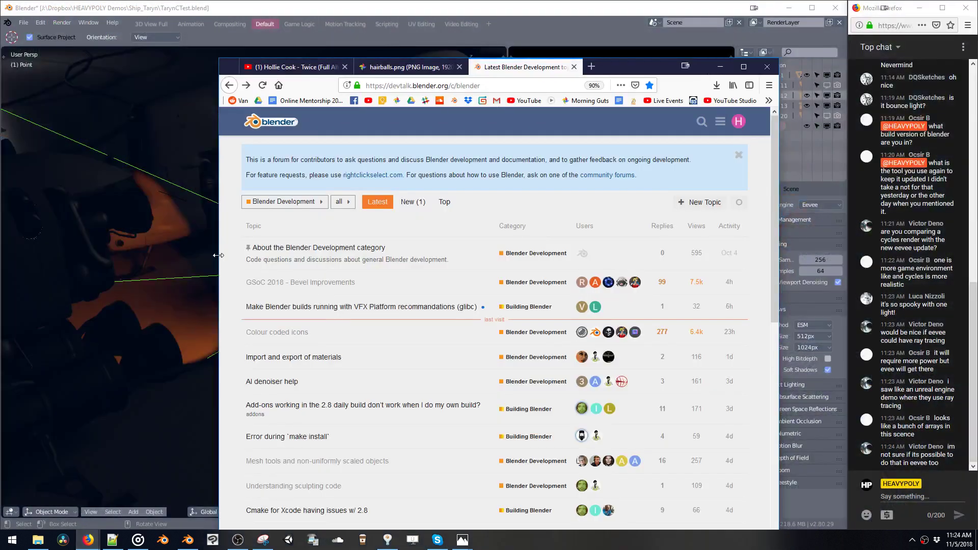
key("ctrl+t")
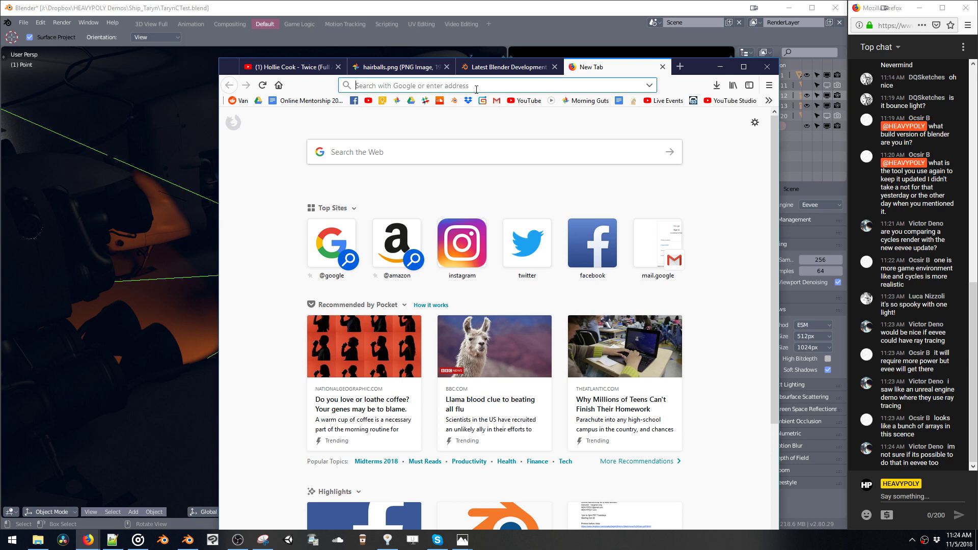
type("c")
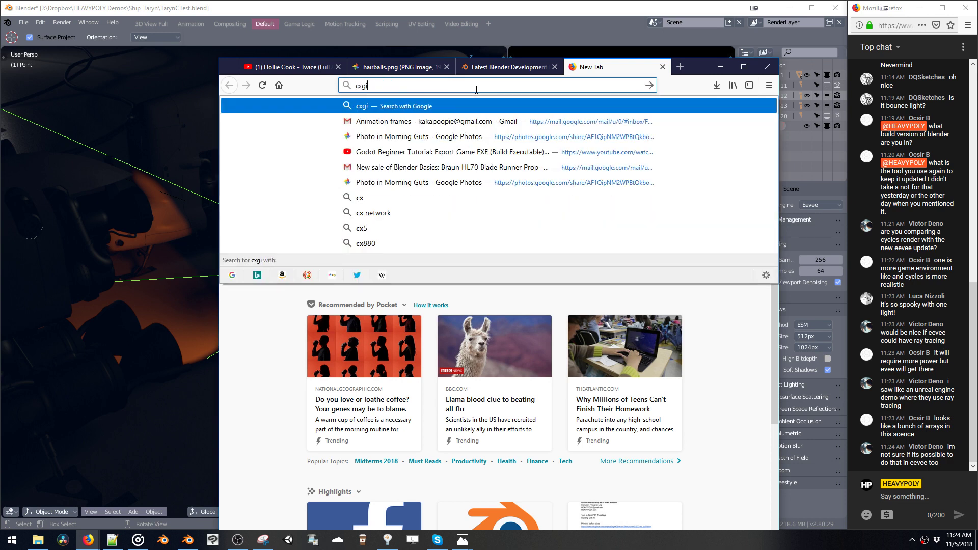
type("xgi")
key("Return")
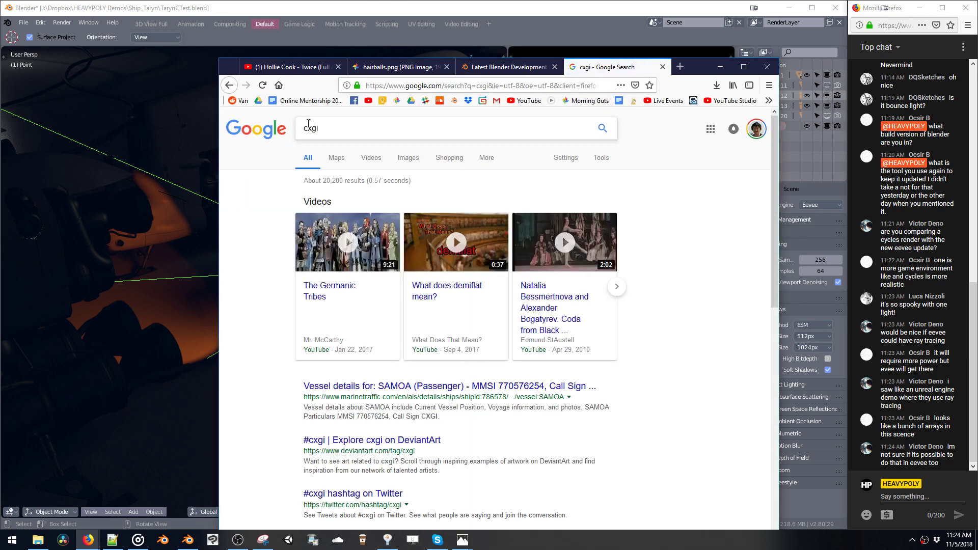
type("v")
key("Return")
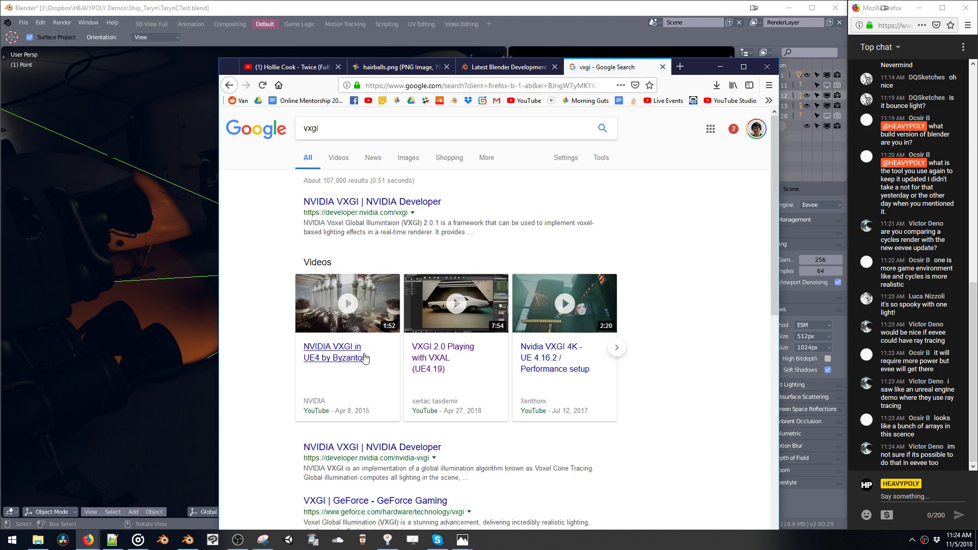
Step: Open the video "VXGI 2.0 Playing with VXAL (UE4.19)" and skim through its area-light car demo in full screen
left_click(422, 360)
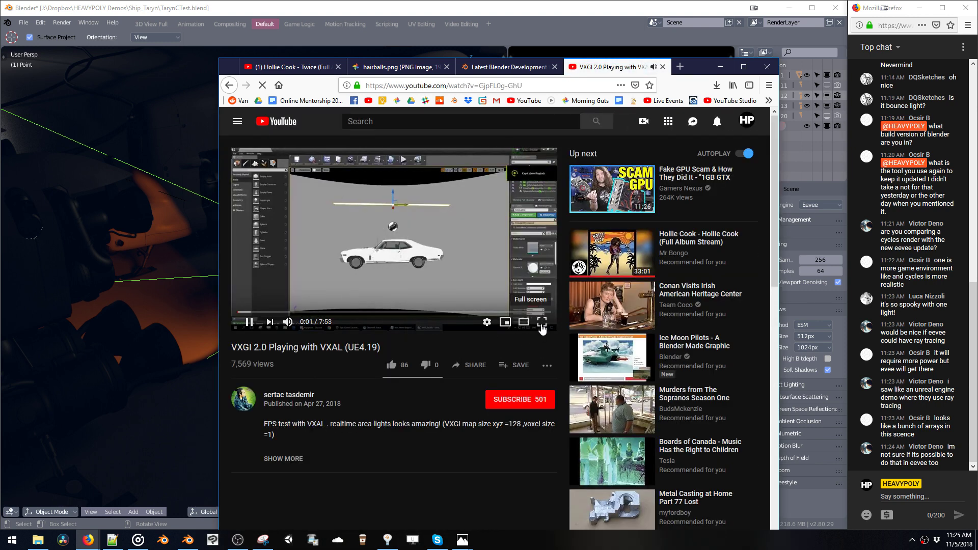
left_click(541, 322)
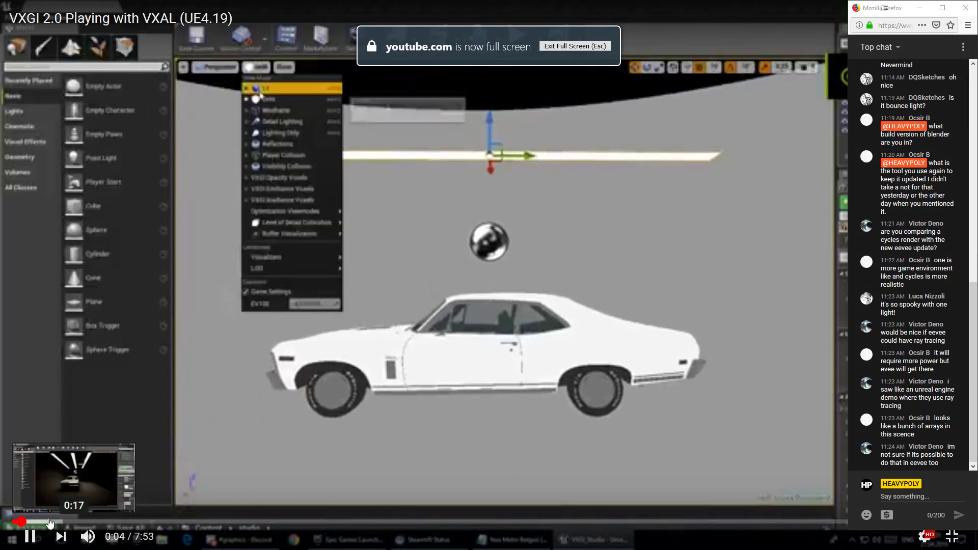
left_click(49, 522)
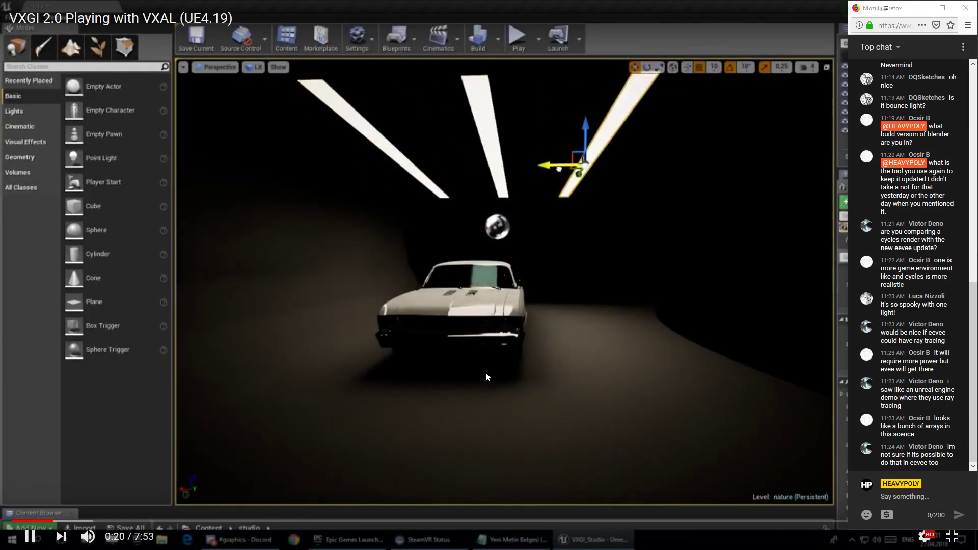
left_click(94, 522)
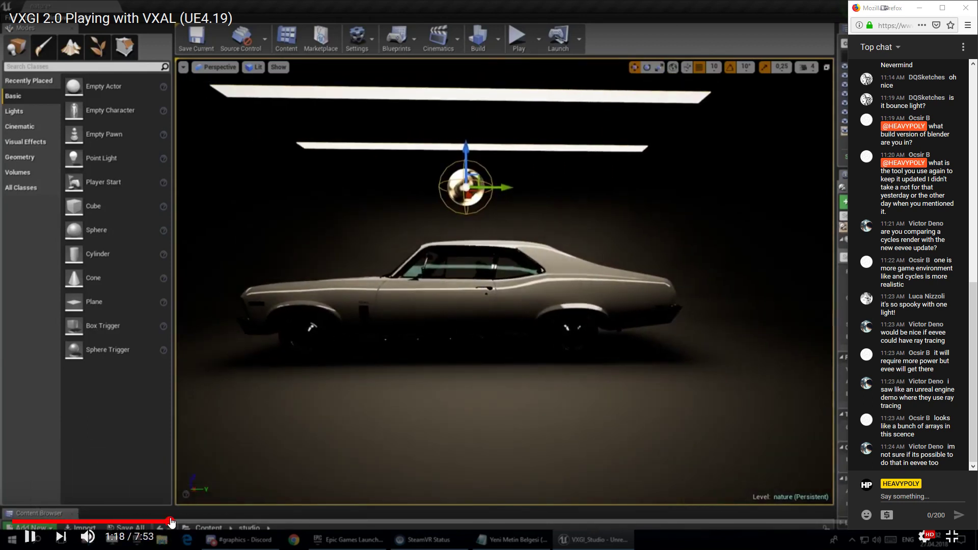
left_click_drag(171, 522, 285, 520)
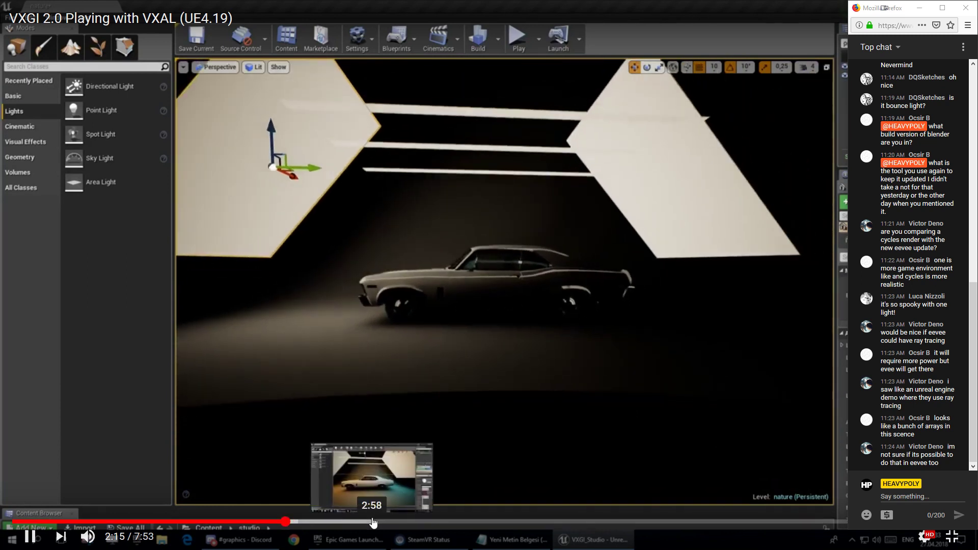
left_click(375, 521)
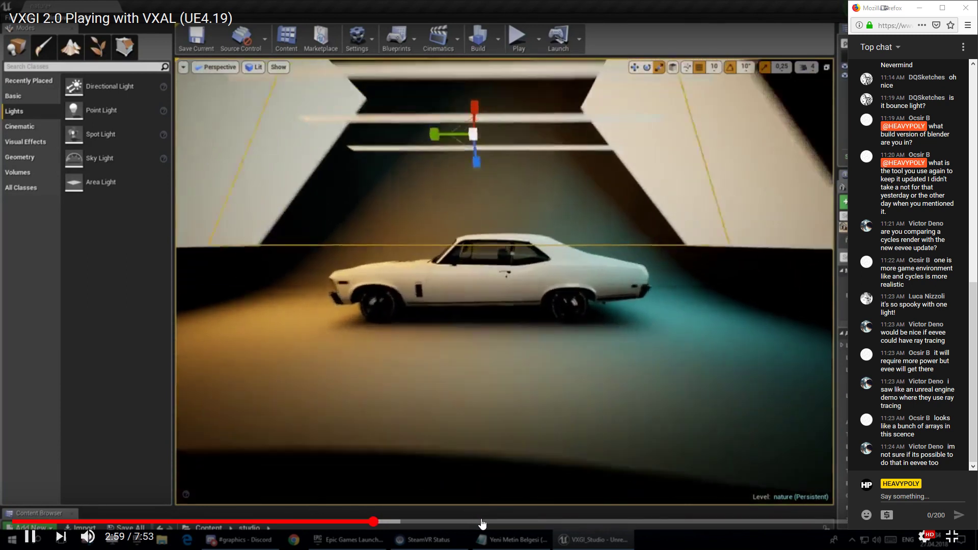
left_click(481, 521)
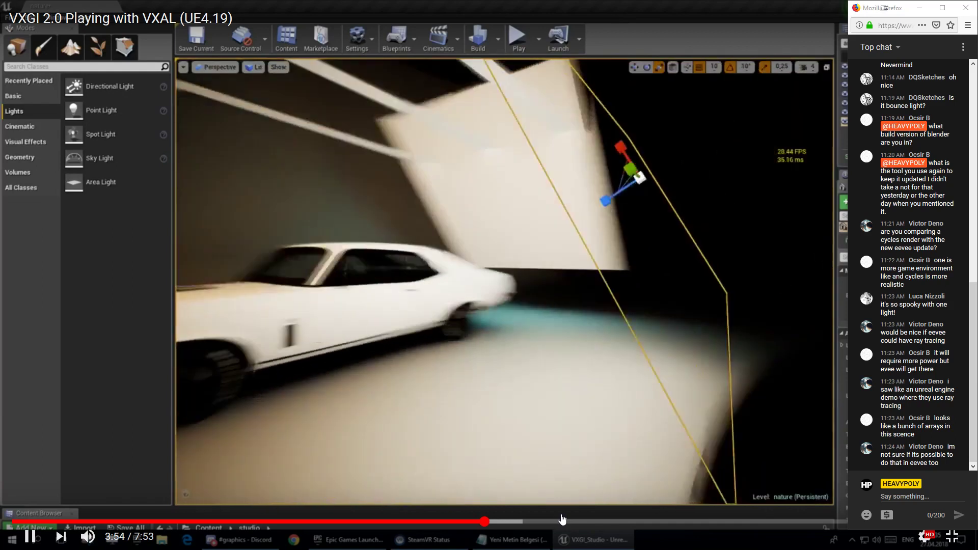
left_click(561, 520)
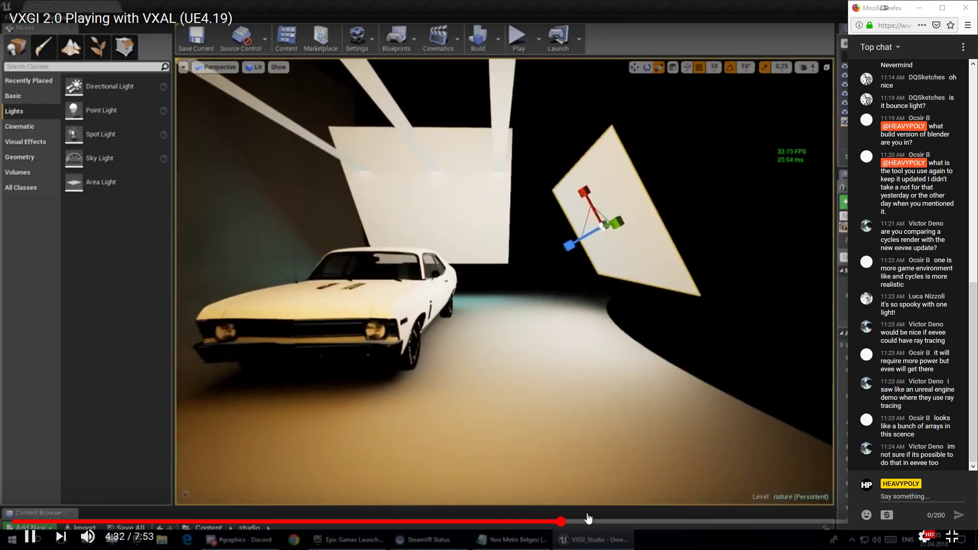
left_click(630, 522)
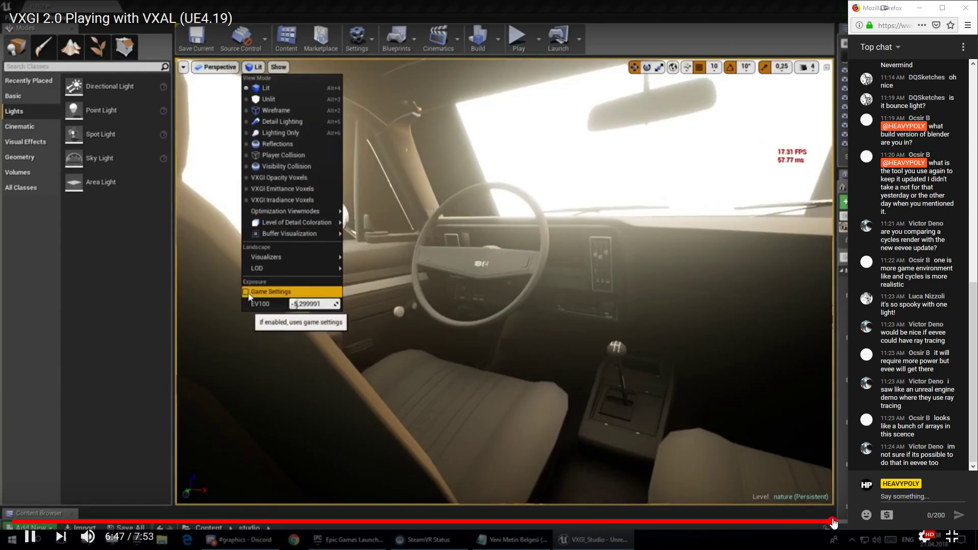
key("Escape")
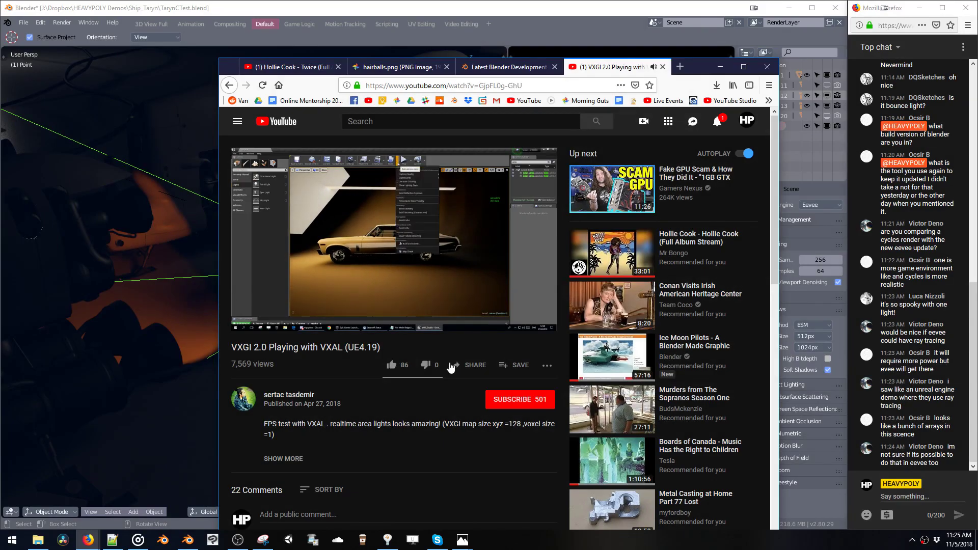
scroll(457, 350, "down", 4)
scroll(457, 379, "up", 3)
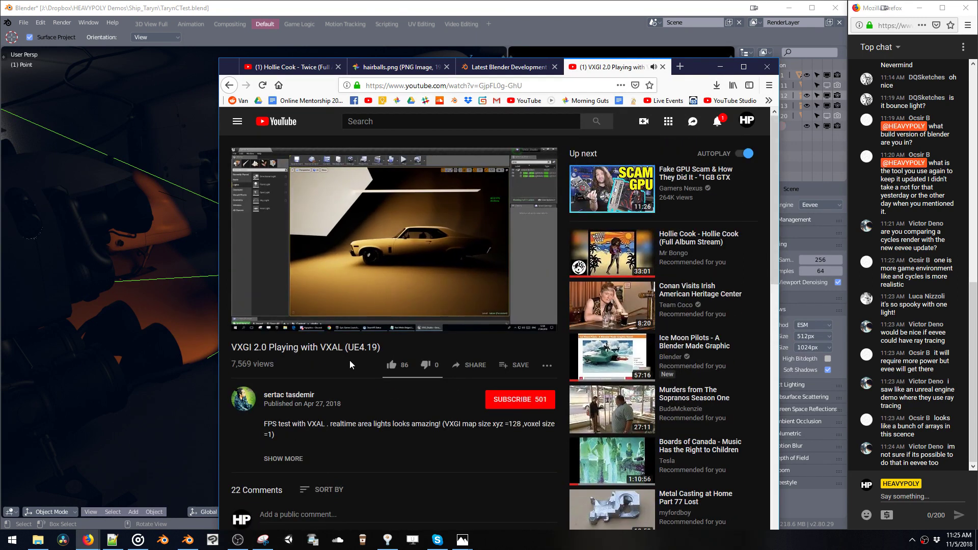
Step: Return to the Google results, open the video "NVIDIA VXGI in UE4 by Byzantos" in full screen and skip ahead to its high-quality lighting section
key("alt+Left")
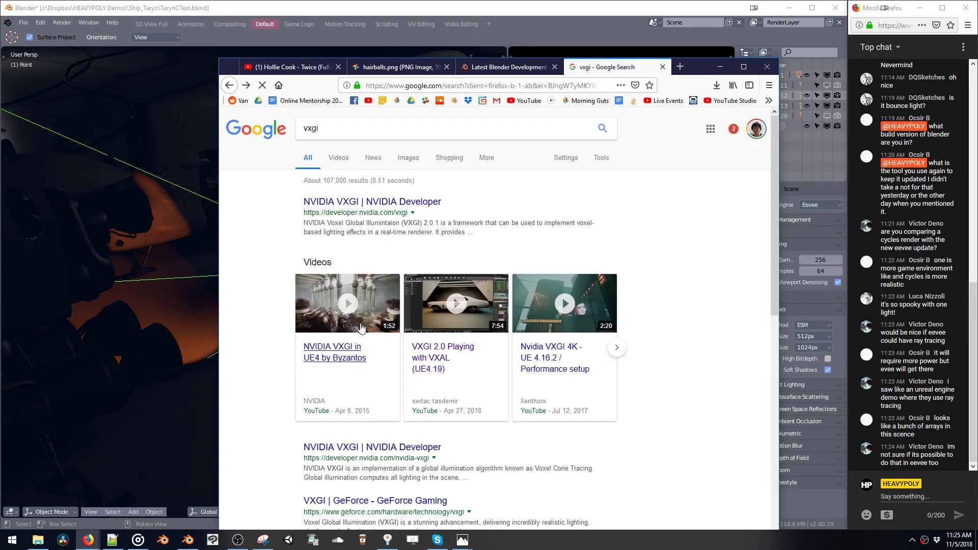
left_click(362, 328)
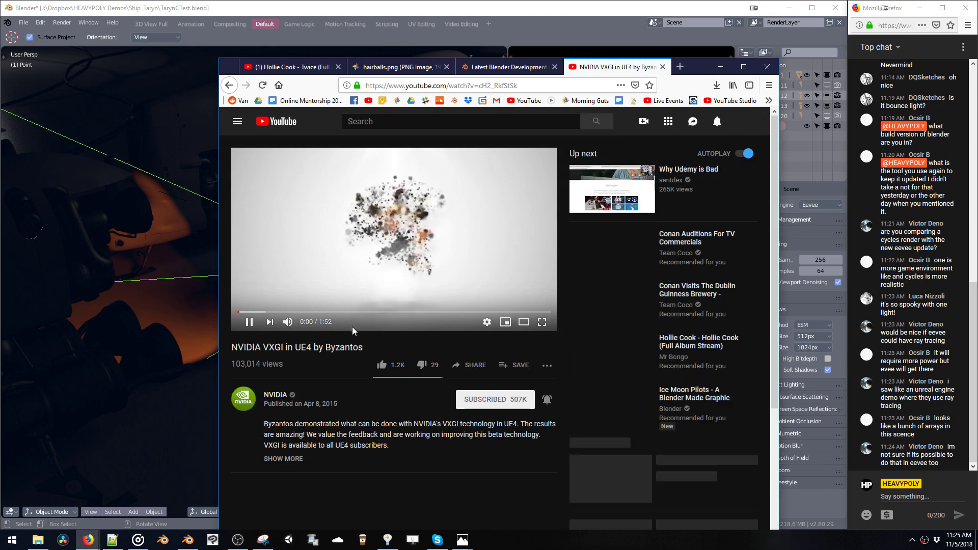
left_click(542, 323)
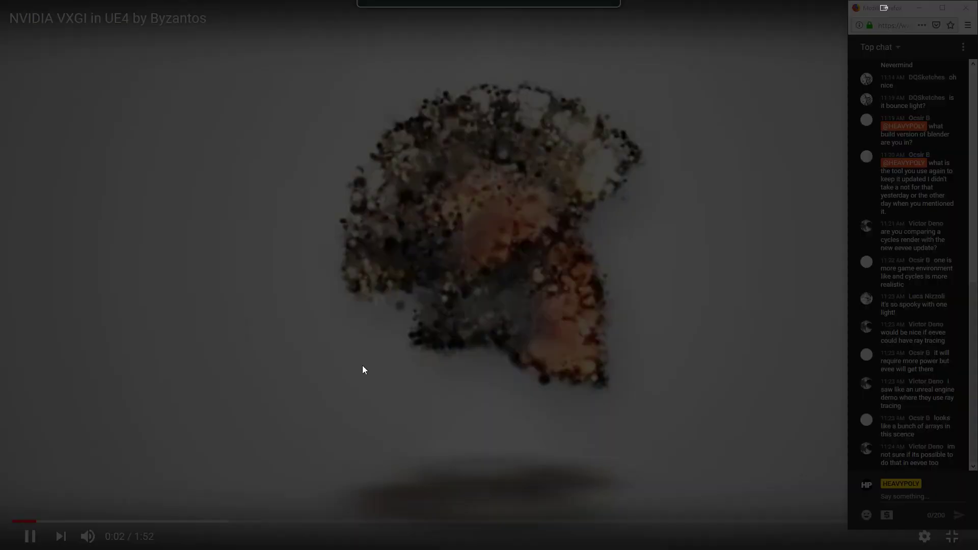
left_click(115, 521)
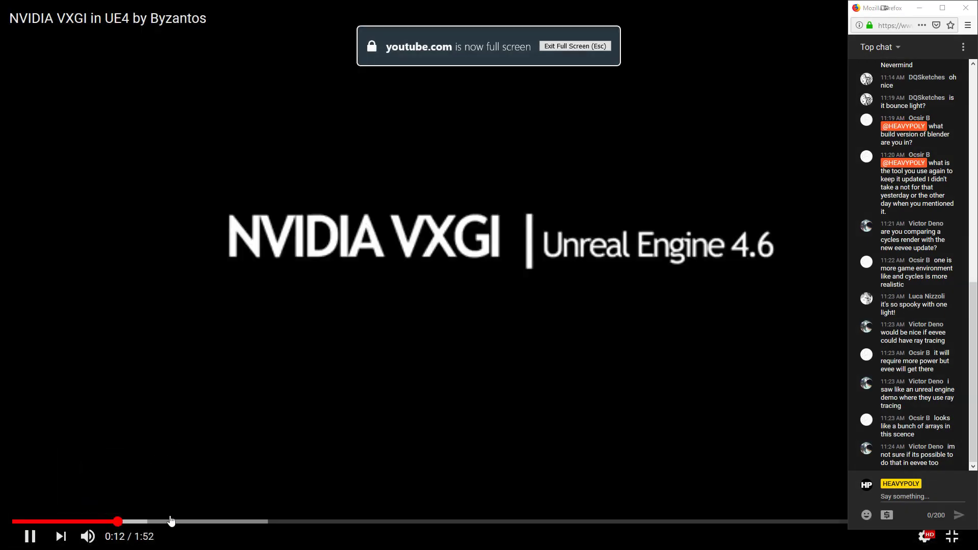
left_click(198, 520)
left_click(262, 521)
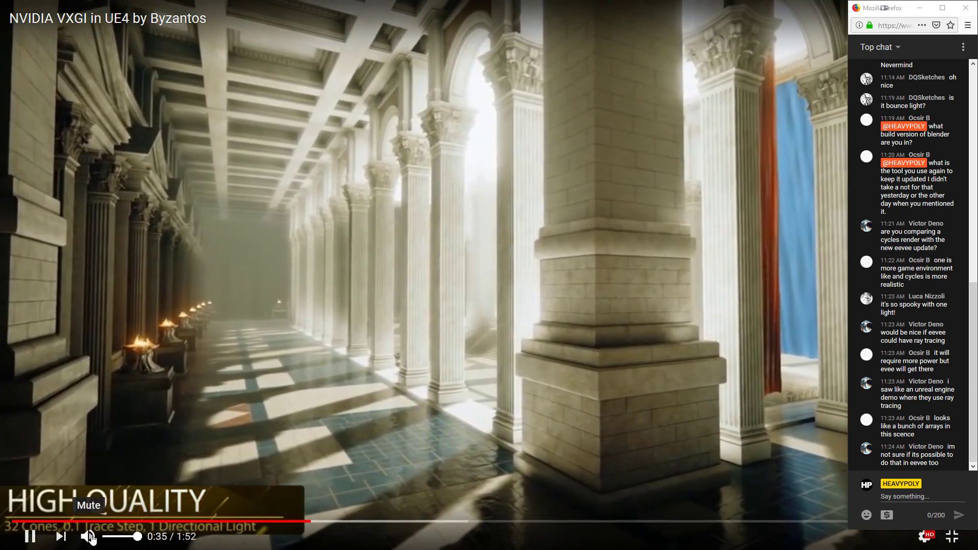
Step: Lower the video volume, skim through the emissive, point light and colour bleed demos, and leave full screen
left_click(109, 537)
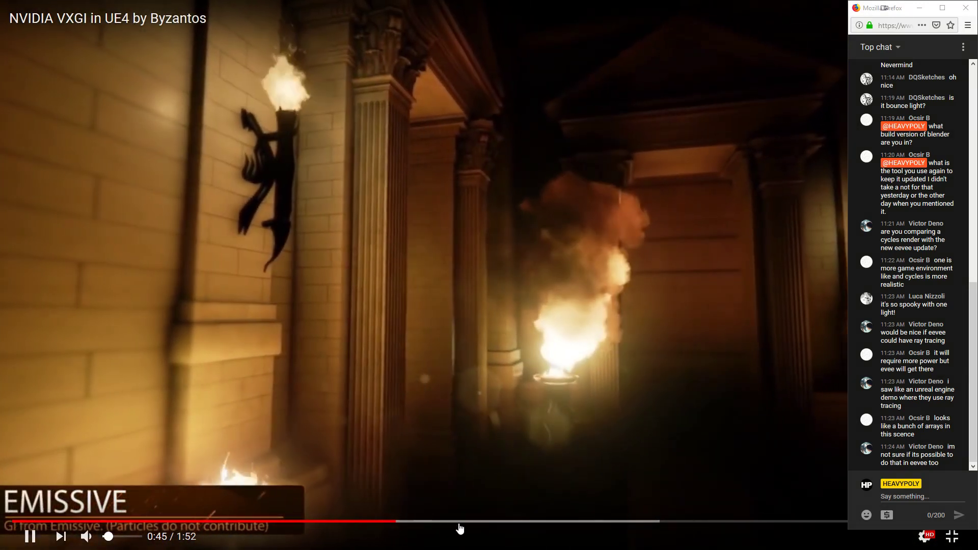
left_click(479, 521)
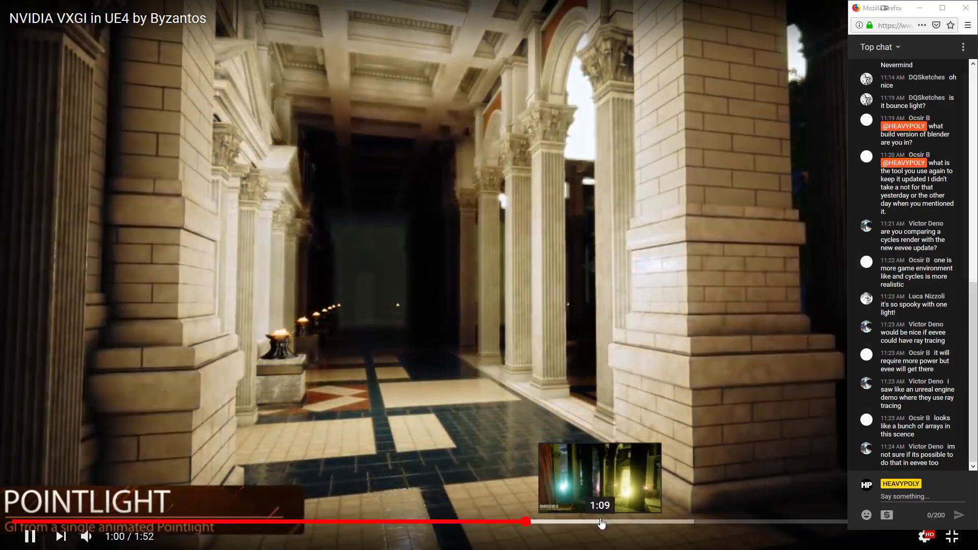
left_click(602, 522)
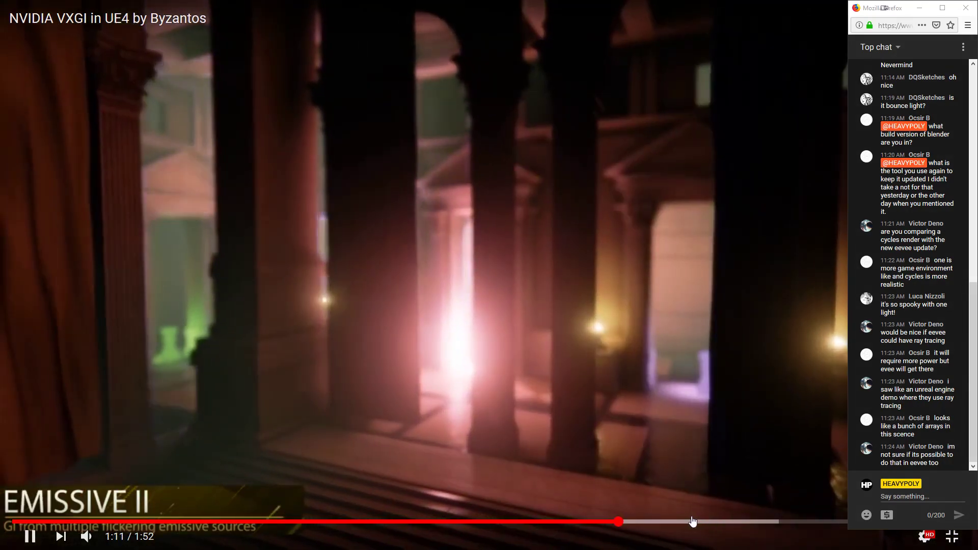
left_click(693, 521)
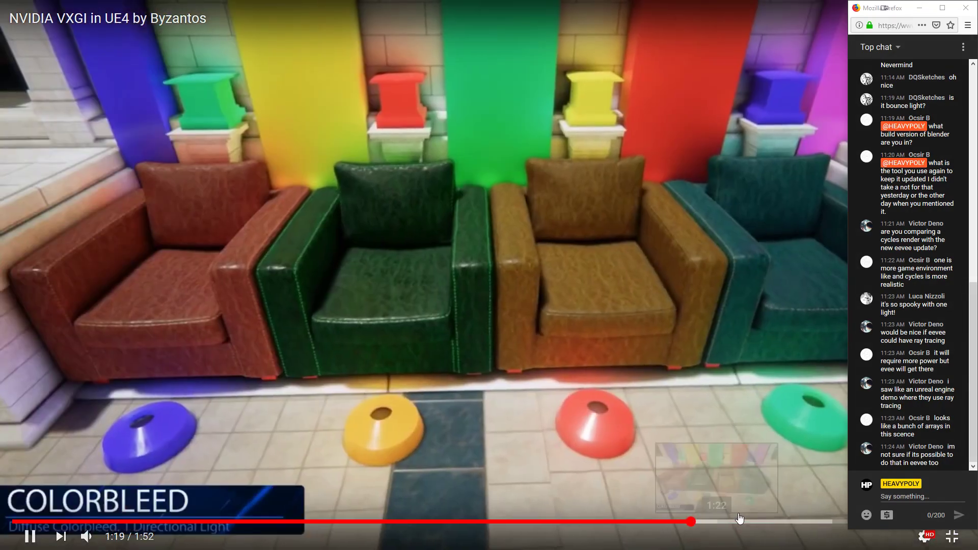
left_click(774, 525)
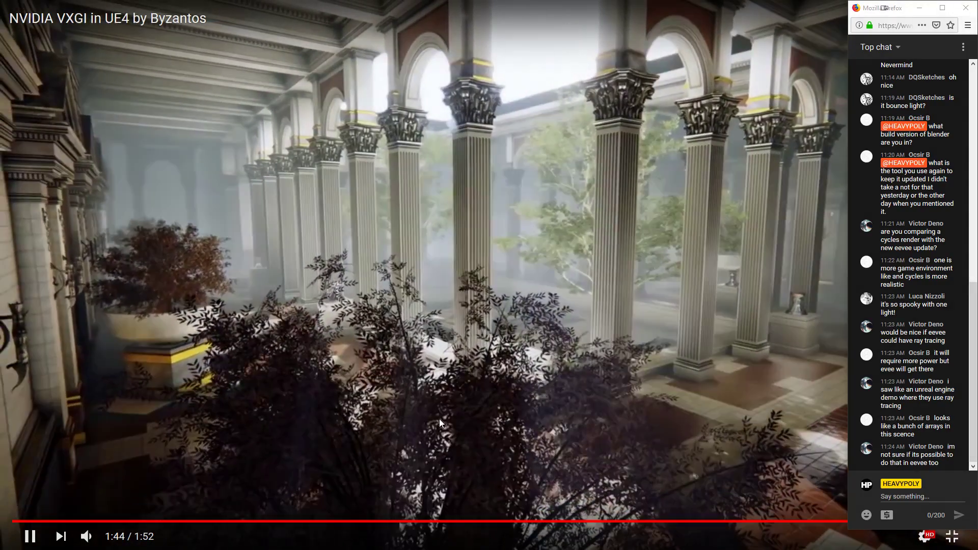
key("Escape")
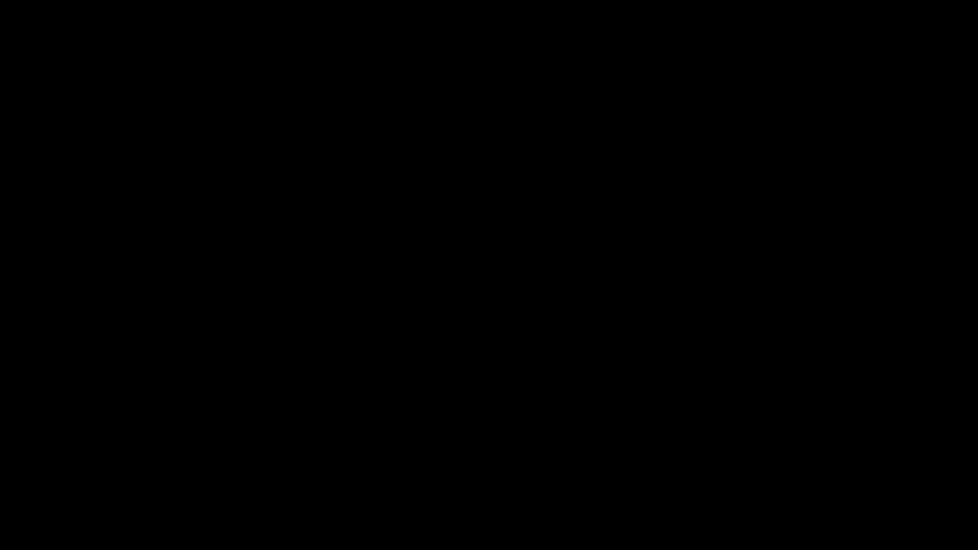
Step: Glance through the video's comments, then search YouTube for "ue4 soft shadows"
scroll(530, 332, "down", 4)
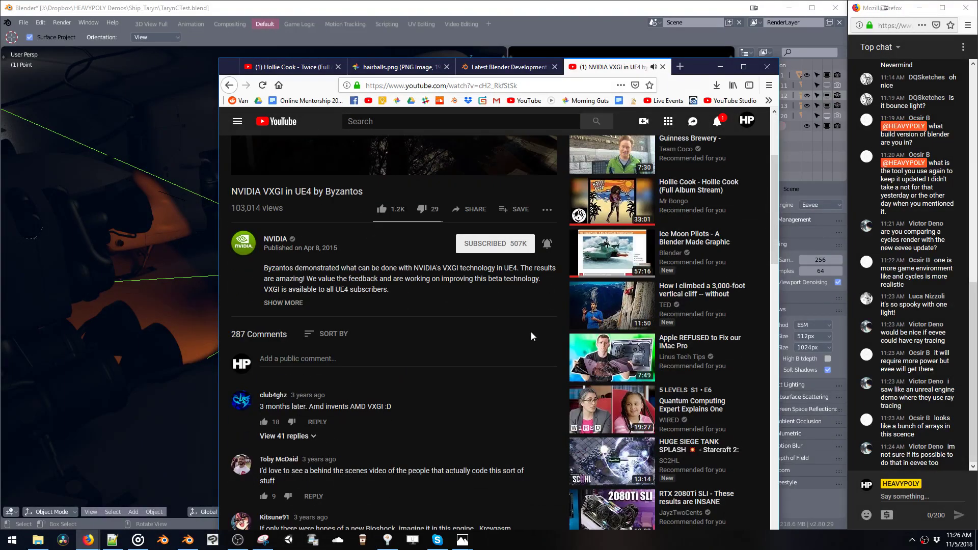
scroll(531, 335, "down", 5)
scroll(529, 334, "up", 15)
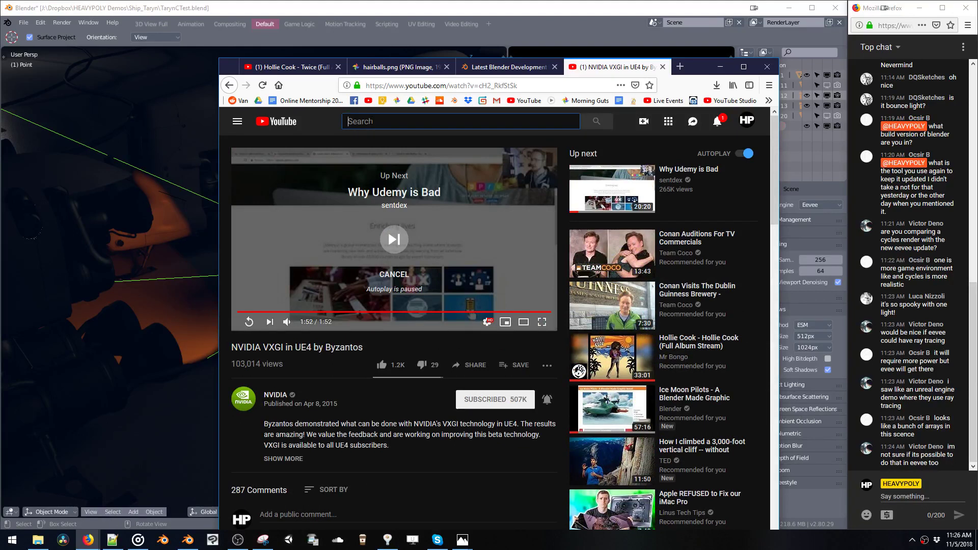
type("ue4 s")
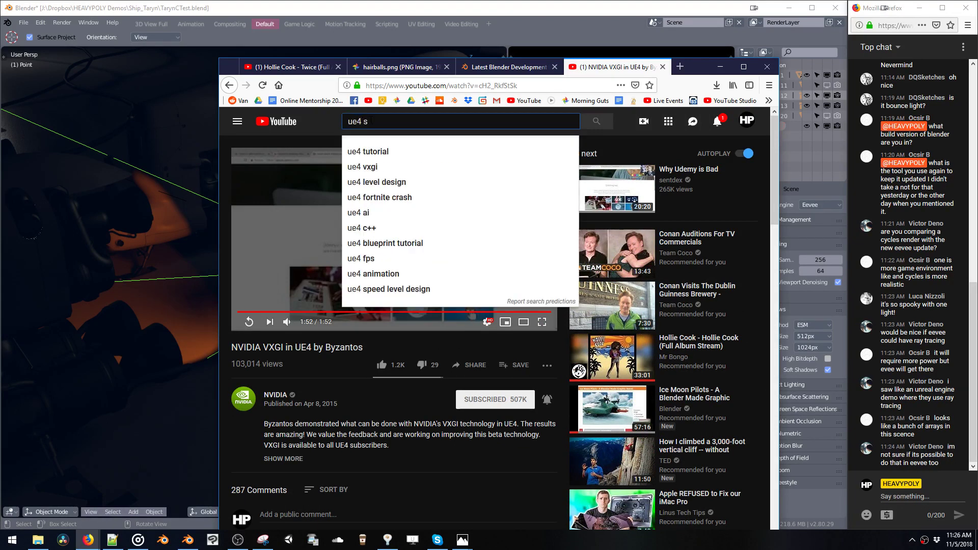
type("oft shadows")
key("Return")
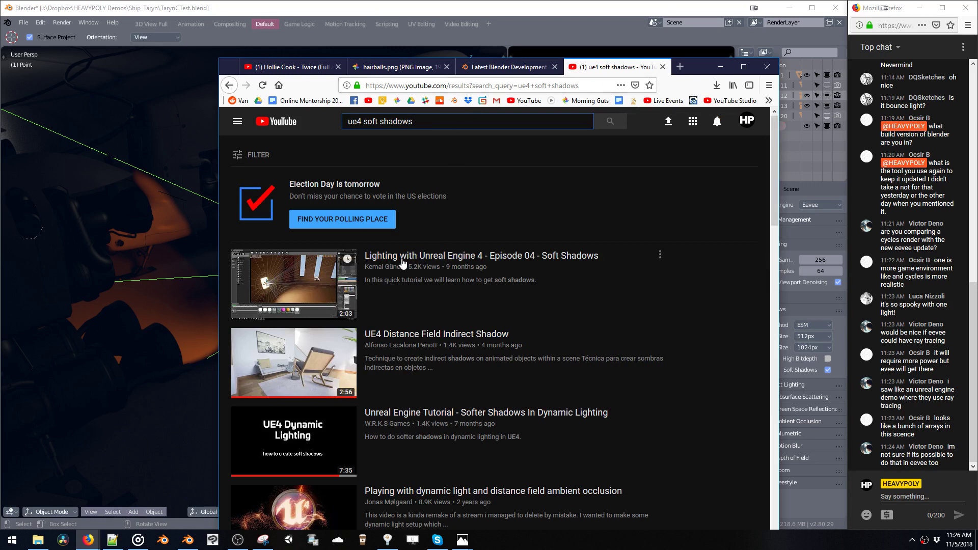
Step: Browse the search results and open the video "UE4 Distance Field Indirect Shadow" in full screen
scroll(412, 276, "down", 4)
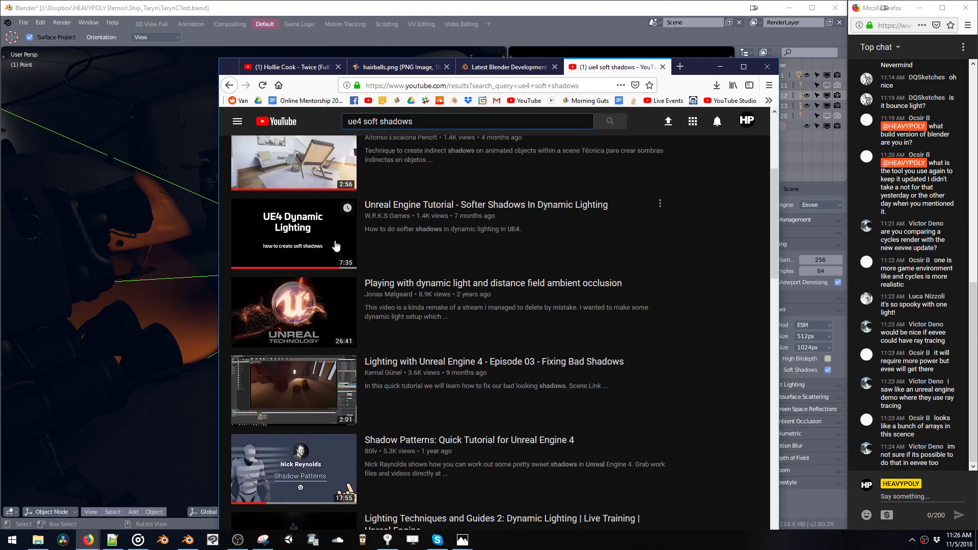
scroll(339, 276, "up", 3)
left_click(304, 249)
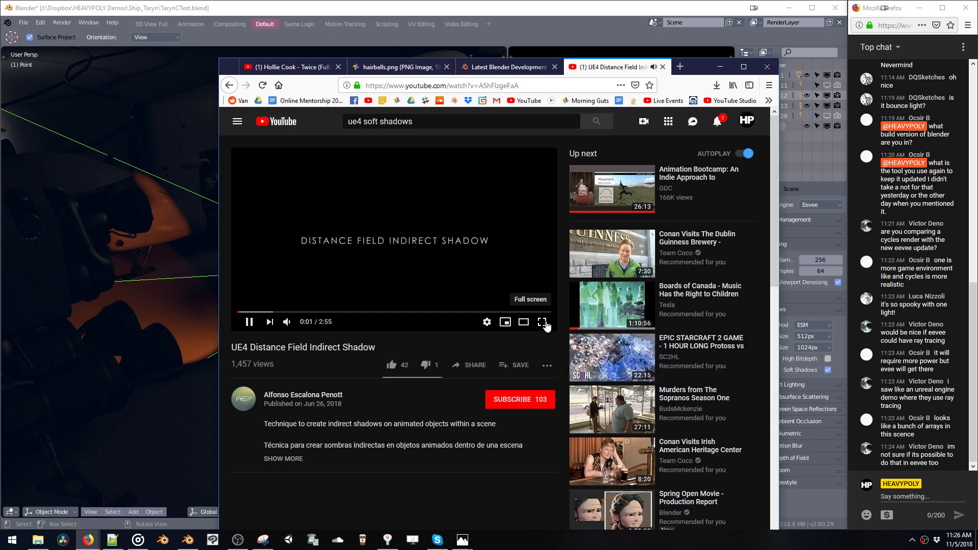
left_click(542, 322)
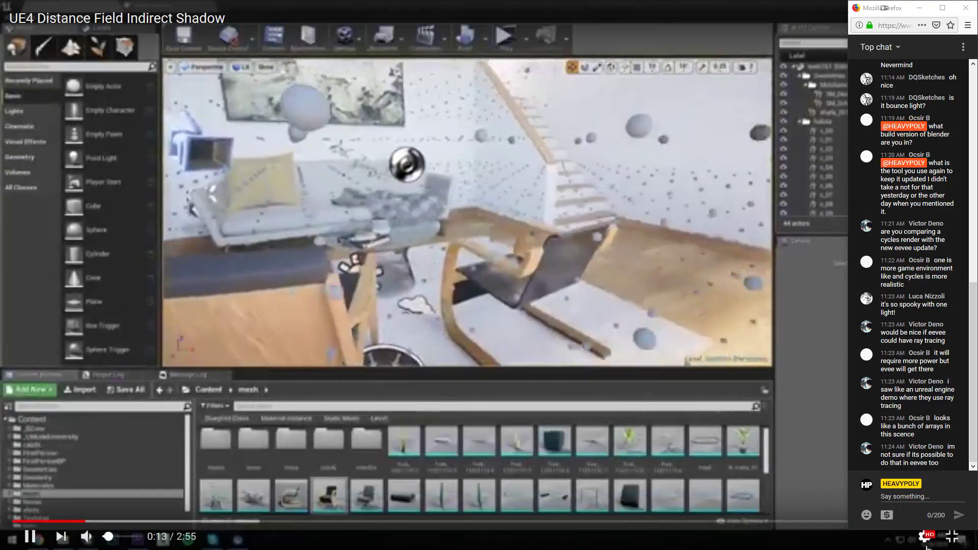
Step: Move the chat window clear of the playback settings and set the video quality to 1080p60
left_click(926, 539)
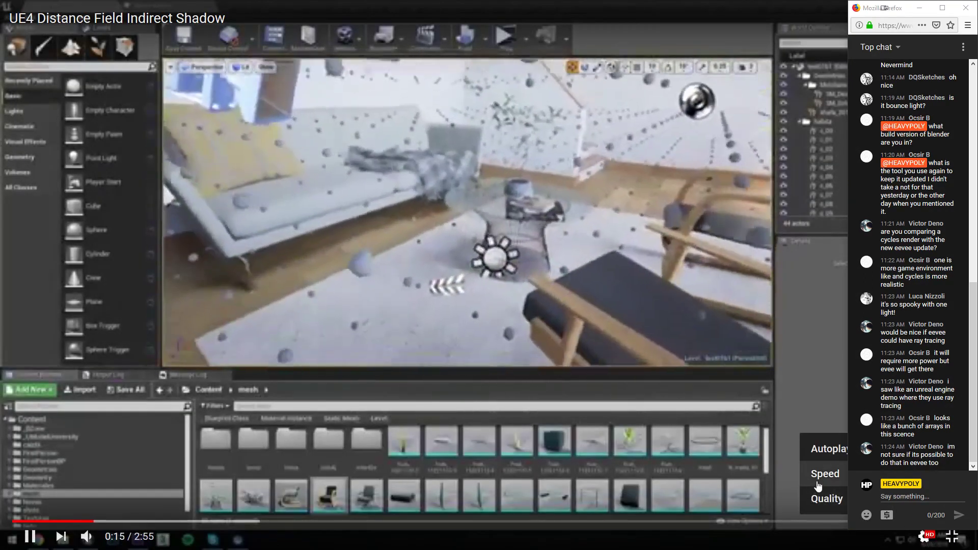
left_click(832, 501)
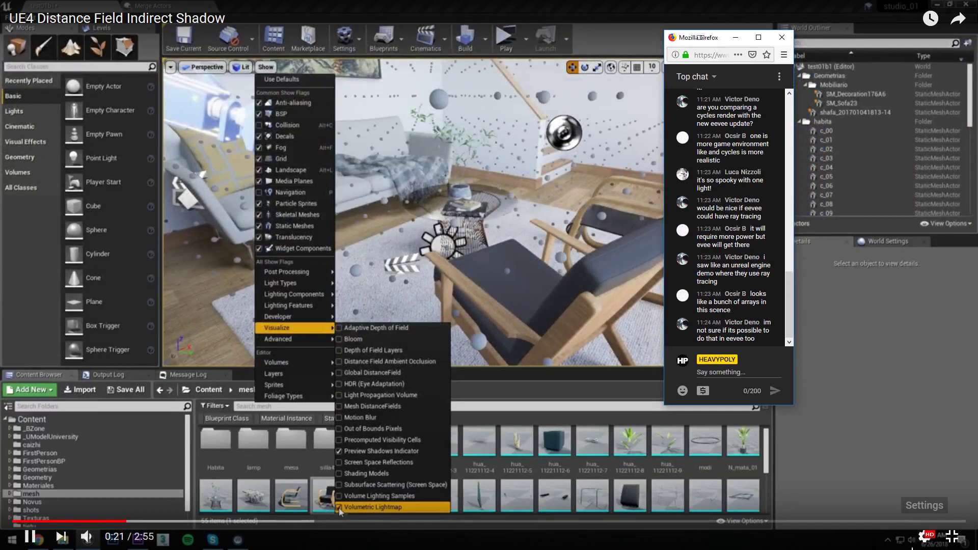
left_click(925, 540)
left_click(917, 499)
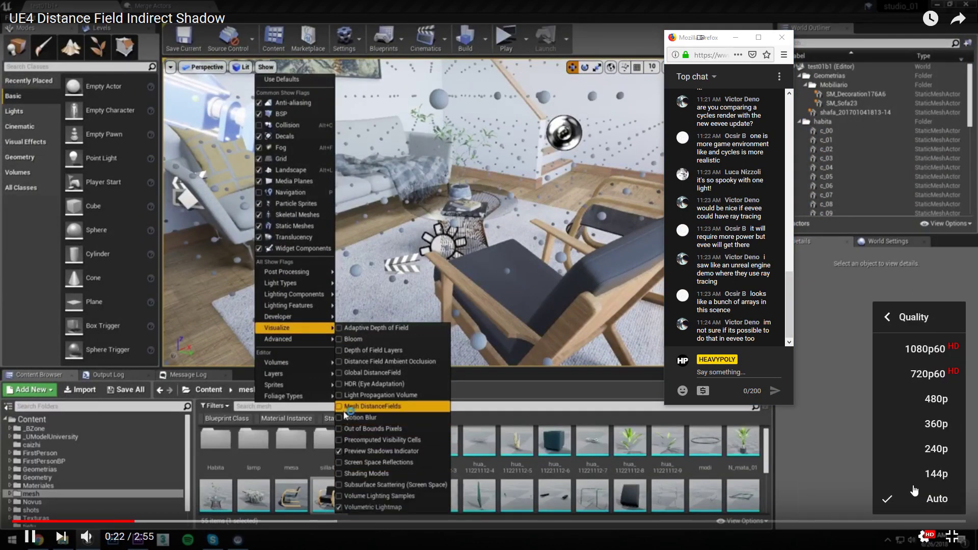
left_click(917, 357)
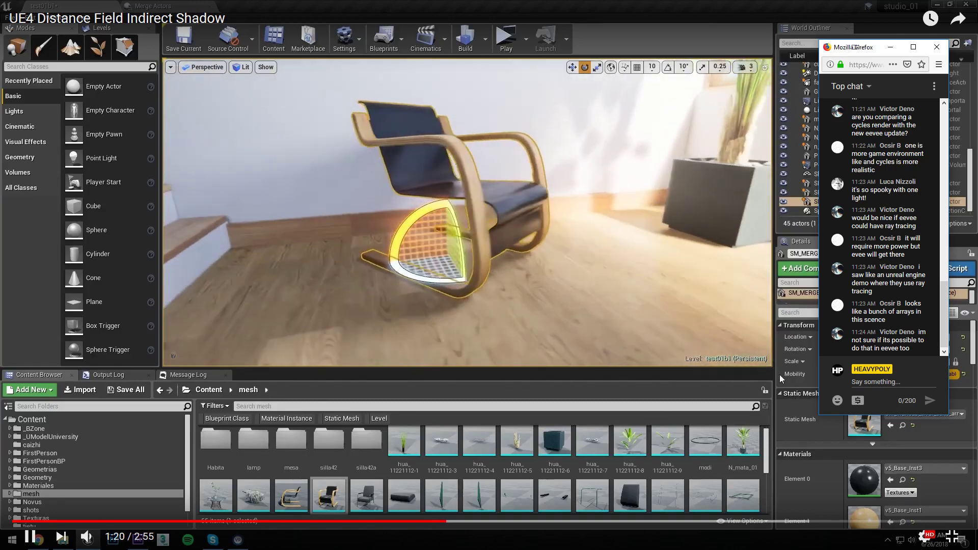
Step: Leave full screen, expand the video description and look through the comments for details about the shadow technique
left_click(951, 538)
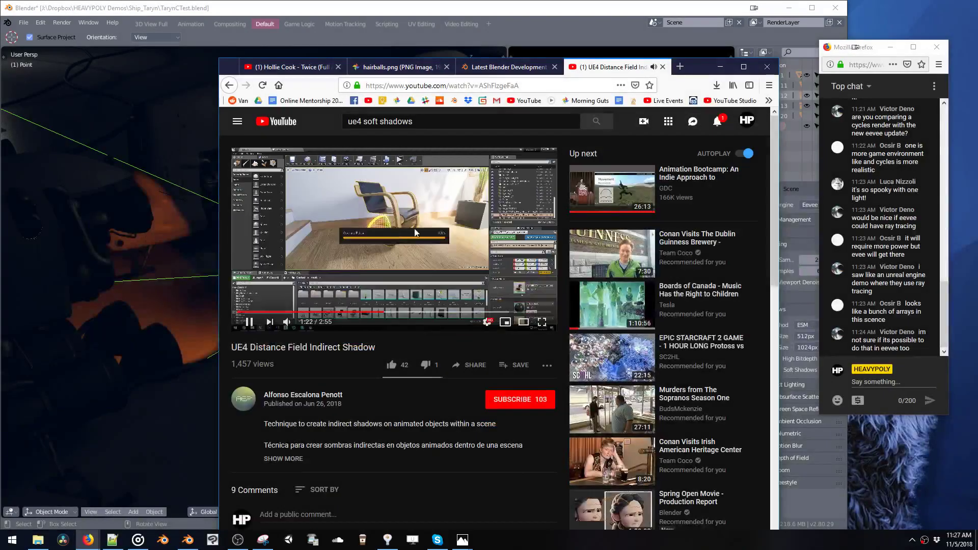
left_click(291, 459)
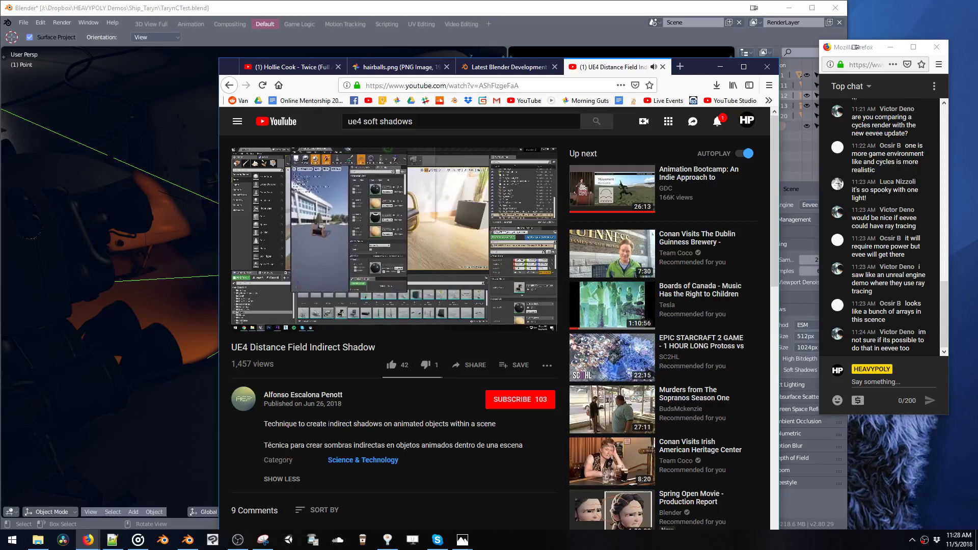
scroll(334, 424, "down", 3)
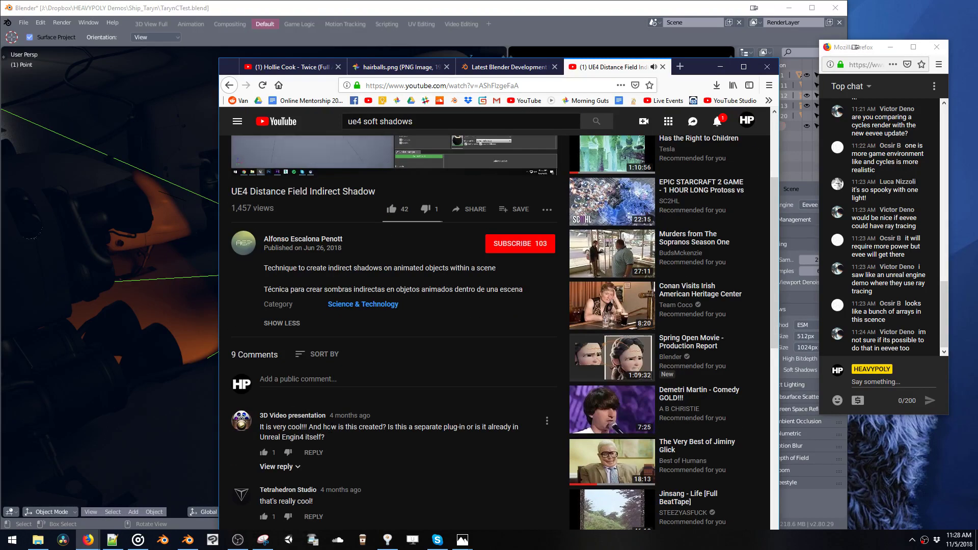
scroll(330, 434, "down", 3)
scroll(330, 433, "down", 4)
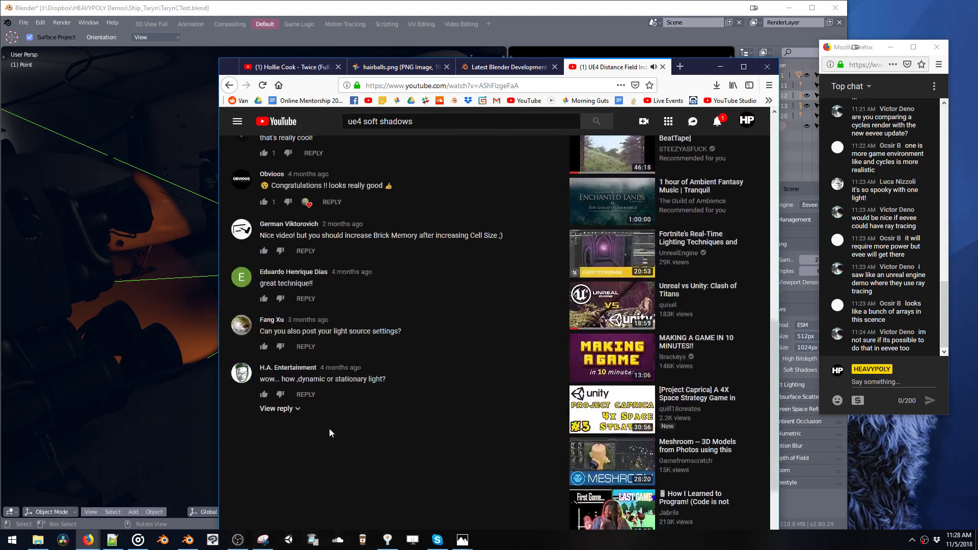
Step: Expand the reply to the comment asking about dynamic or stationary light, read the answer and return to the video
left_click(285, 410)
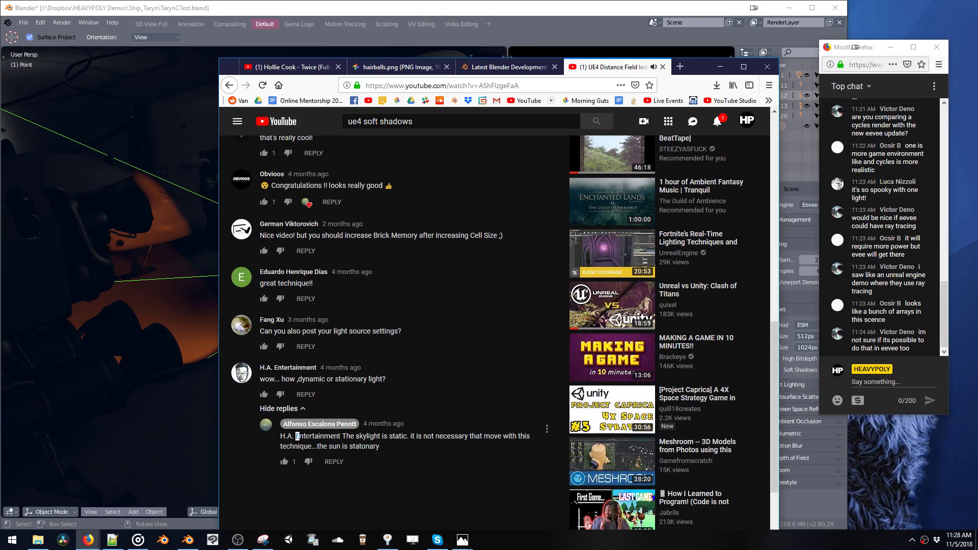
left_click_drag(297, 436, 382, 436)
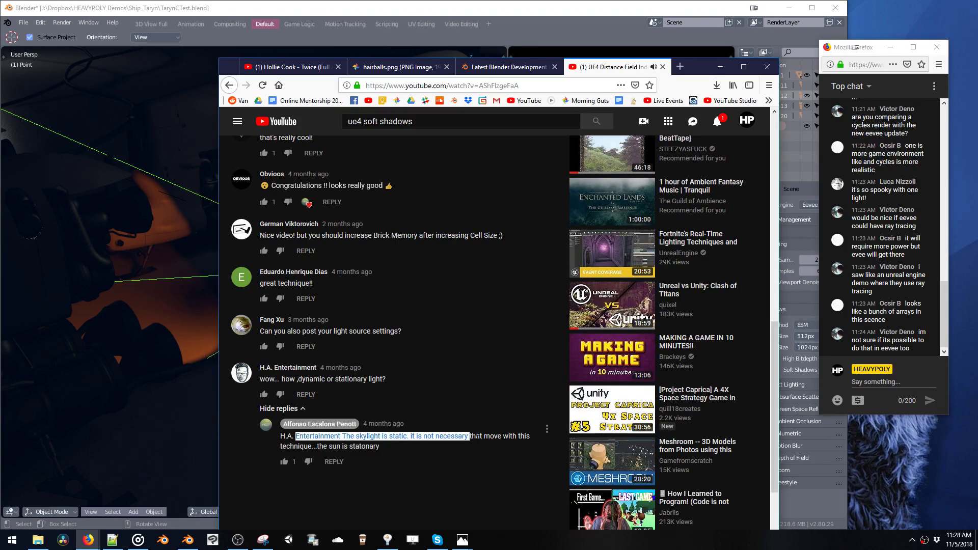
left_click(493, 441)
triple_click(435, 451)
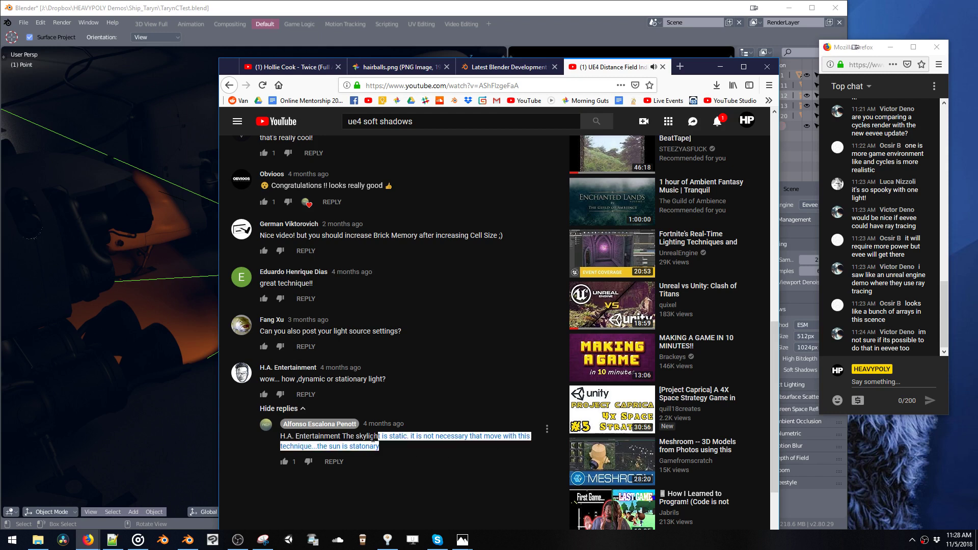
left_click(373, 437)
scroll(372, 437, "up", 10)
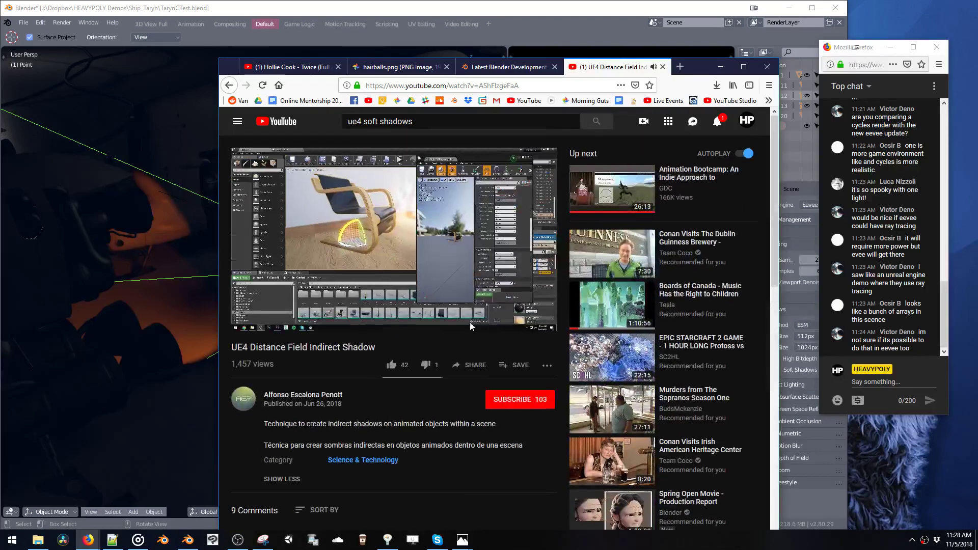
Step: Close the YouTube tab, minimize Firefox, switch to a maximized Blender window and move the chat window to the screen edge
left_click(662, 67)
left_click(718, 67)
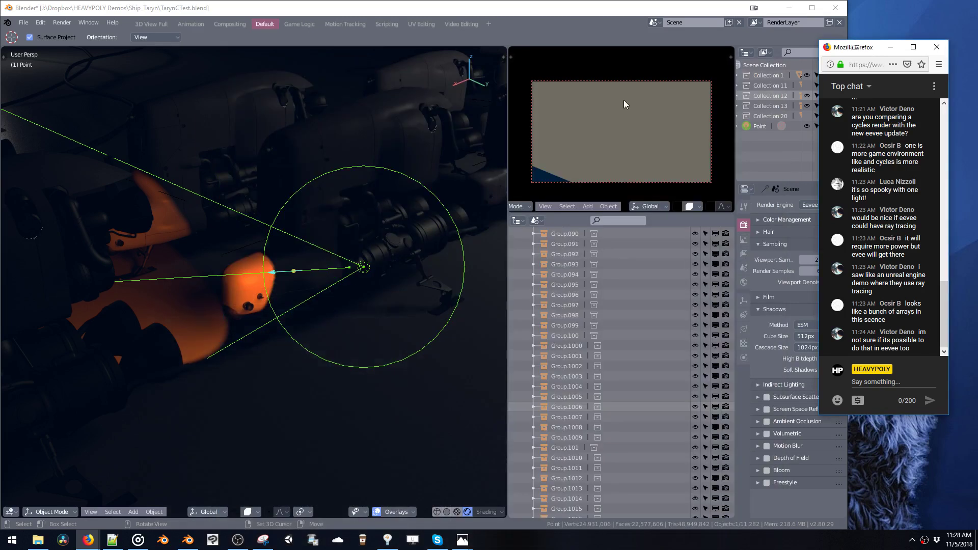
left_click(812, 8)
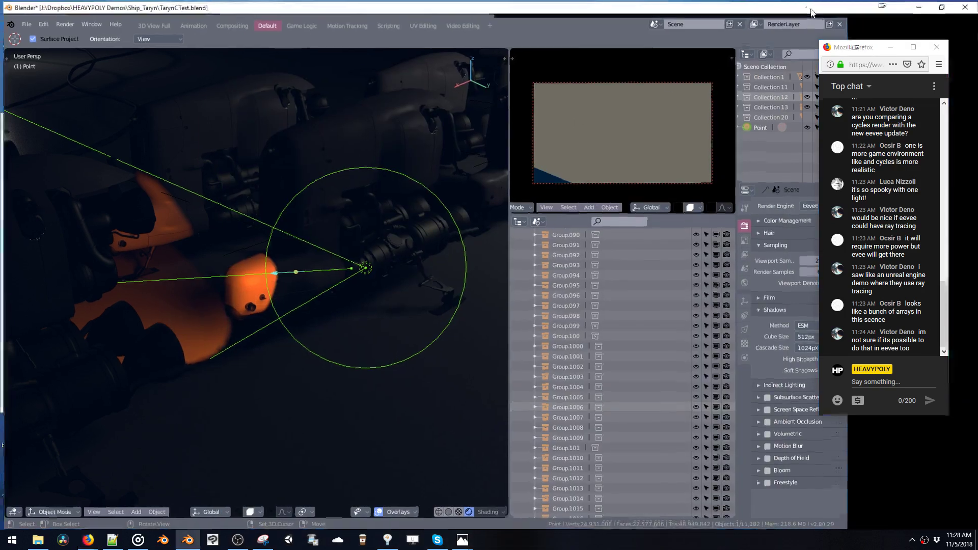
left_click_drag(882, 47, 976, 51)
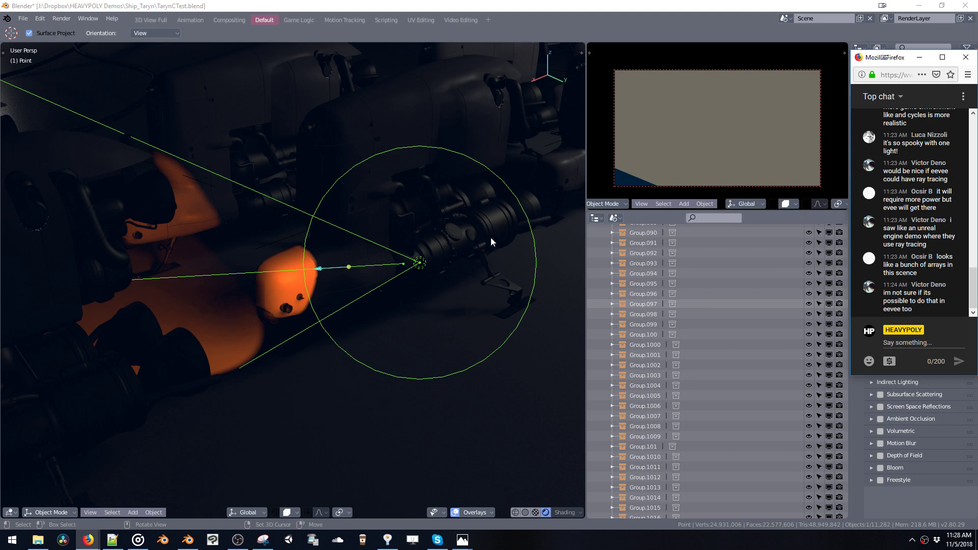
middle_click_drag(483, 235, 451, 228)
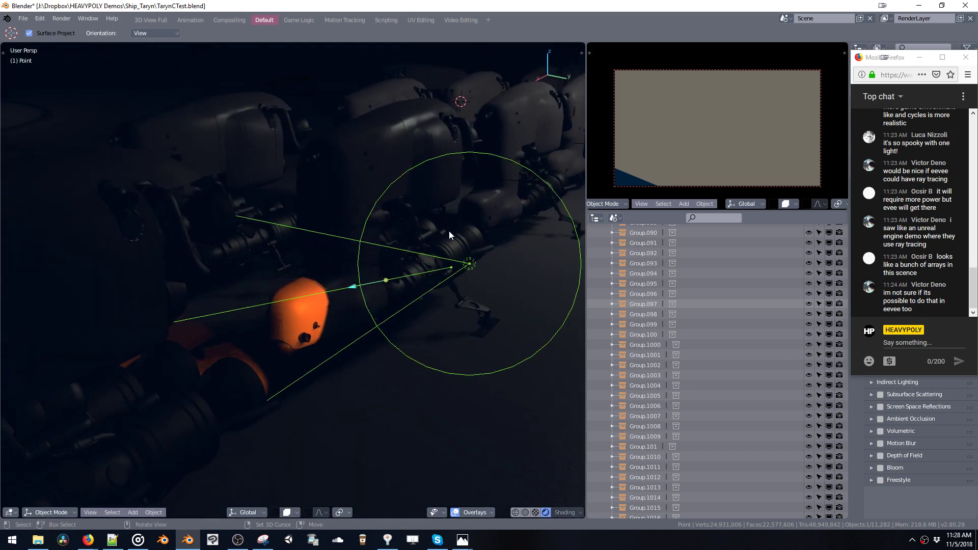
left_click(448, 271)
key("space")
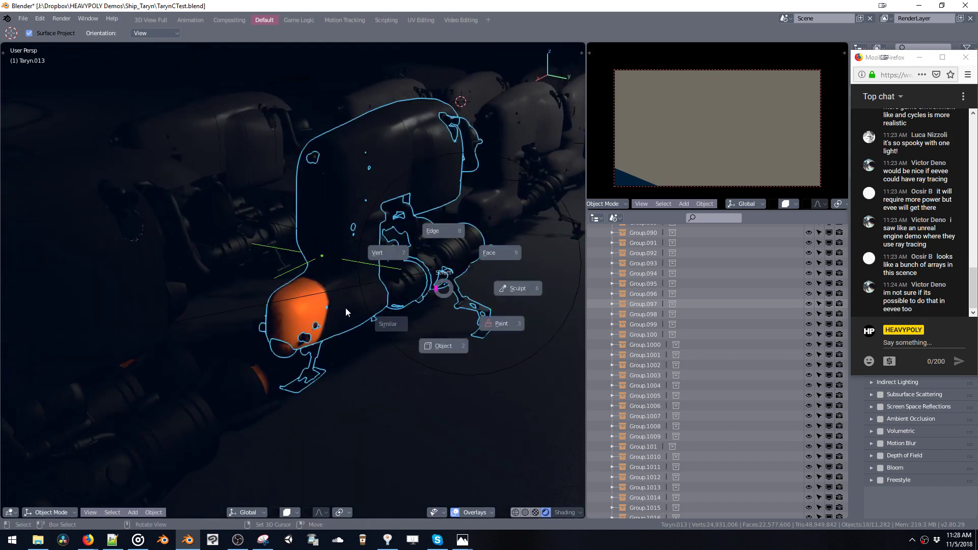
middle_click_drag(329, 276, 342, 259)
key("KP_Decimal")
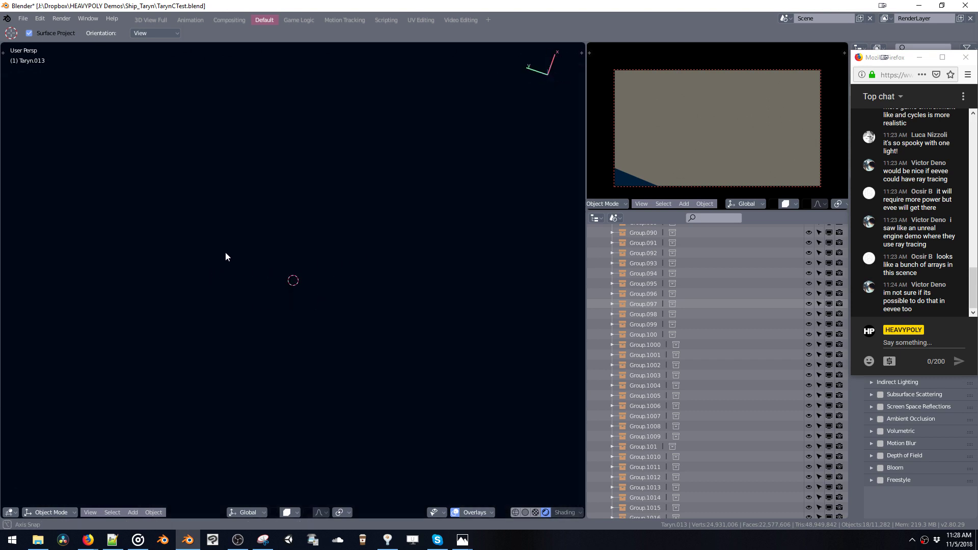
middle_click_drag(280, 233, 321, 231)
Step: Start a new file from the General template, without saving the ship scene
left_click(23, 18)
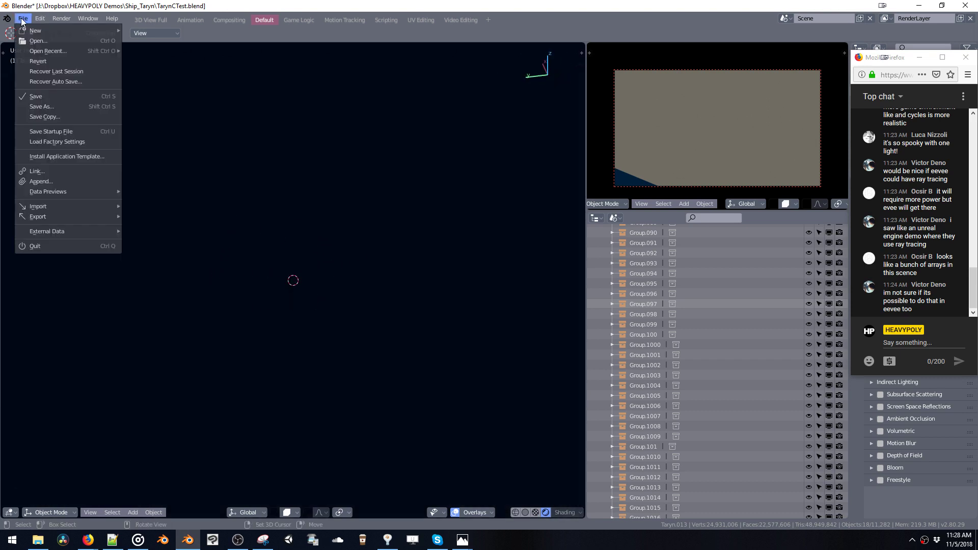
mouse_move(40, 32)
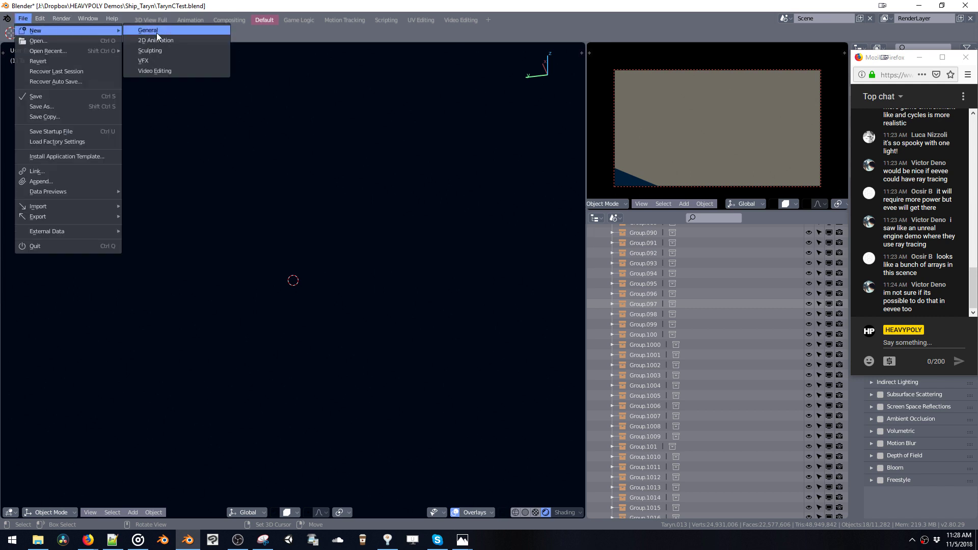
left_click(163, 34)
key("Tab")
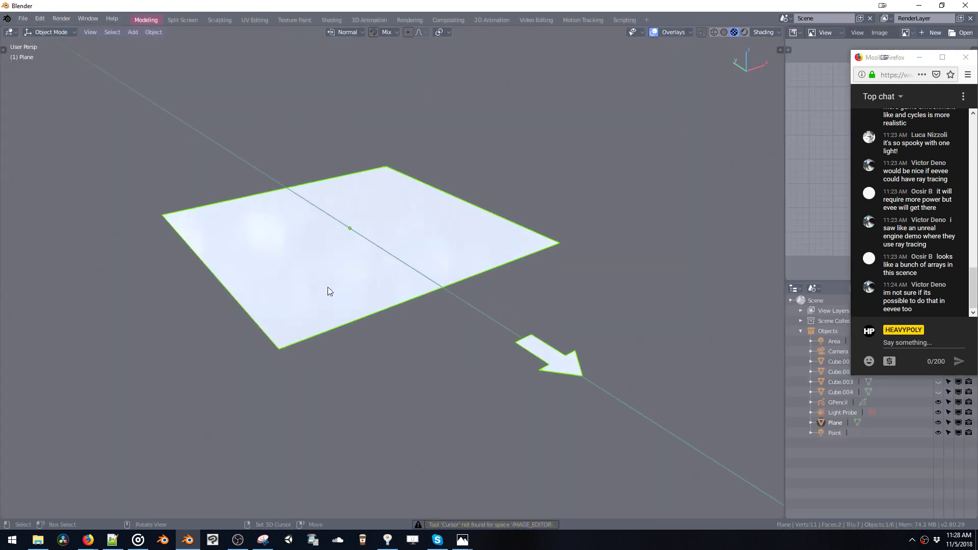
Step: Duplicate the plane about 2.2 m along its normal X axis and delete the copy
middle_click_drag(327, 291, 358, 251)
key("shift+d")
key("x")
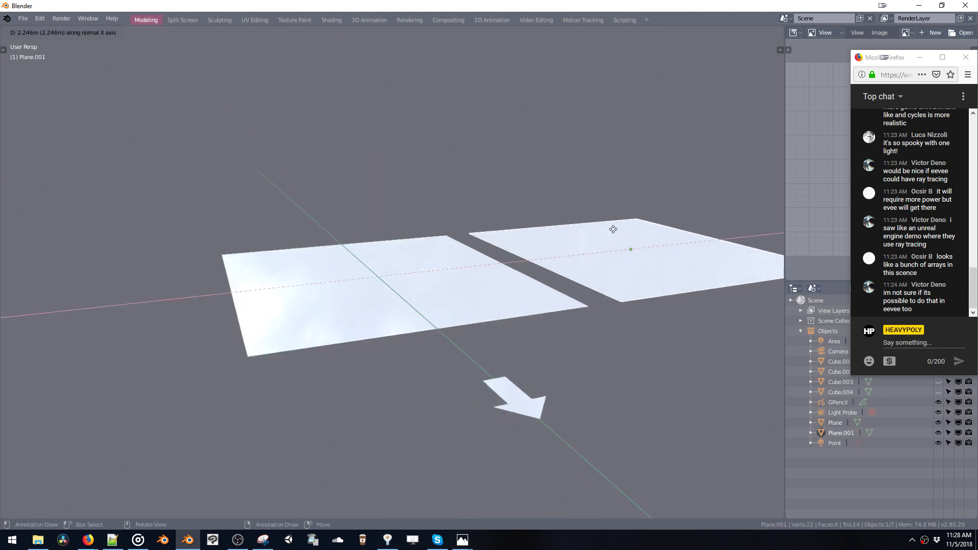
left_click(593, 238)
middle_click_drag(590, 240, 493, 241)
key("Delete")
Step: Extrude the plane's face upward by about 0.46 into a slab and select the ring of vertical edges
left_click(383, 275)
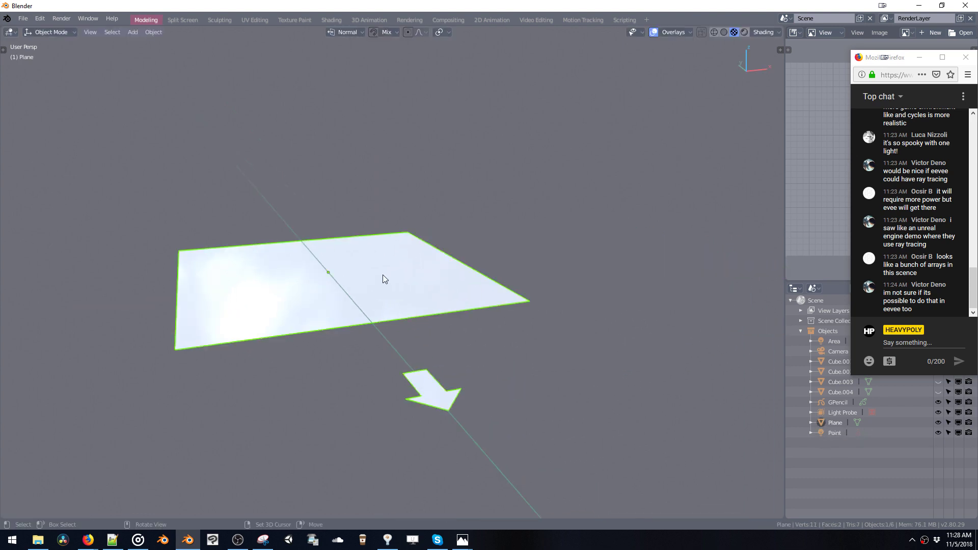
key("ctrl+Tab")
left_click(462, 203)
key("e")
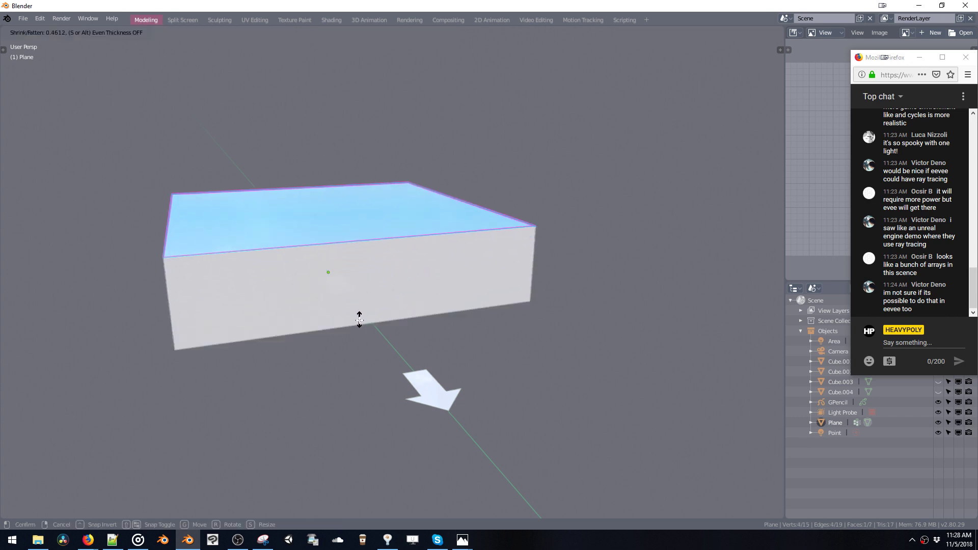
left_click(359, 317)
middle_click_drag(359, 316, 300, 292)
key("2")
double_click(300, 284, "alt")
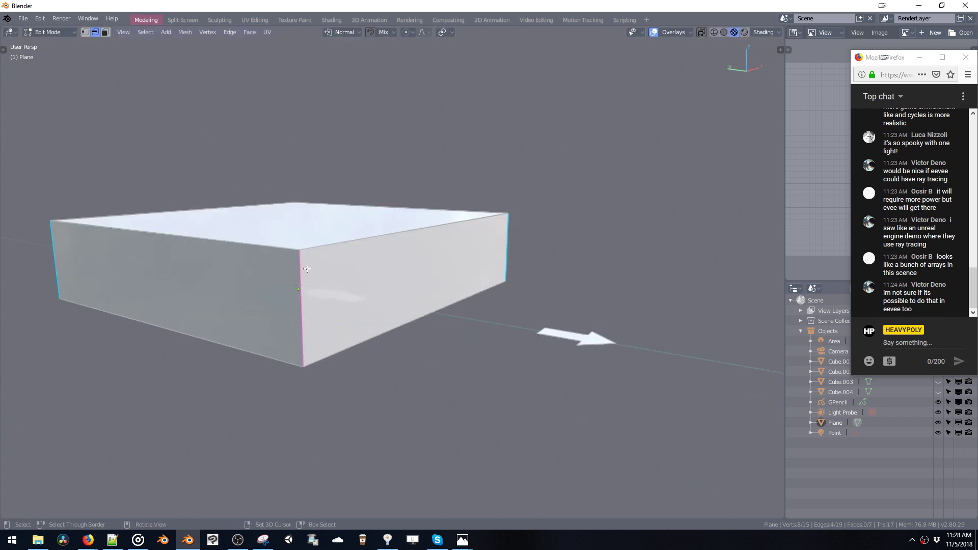
Step: Return to Object Mode and delete the plane object
key("Tab")
key("Delete")
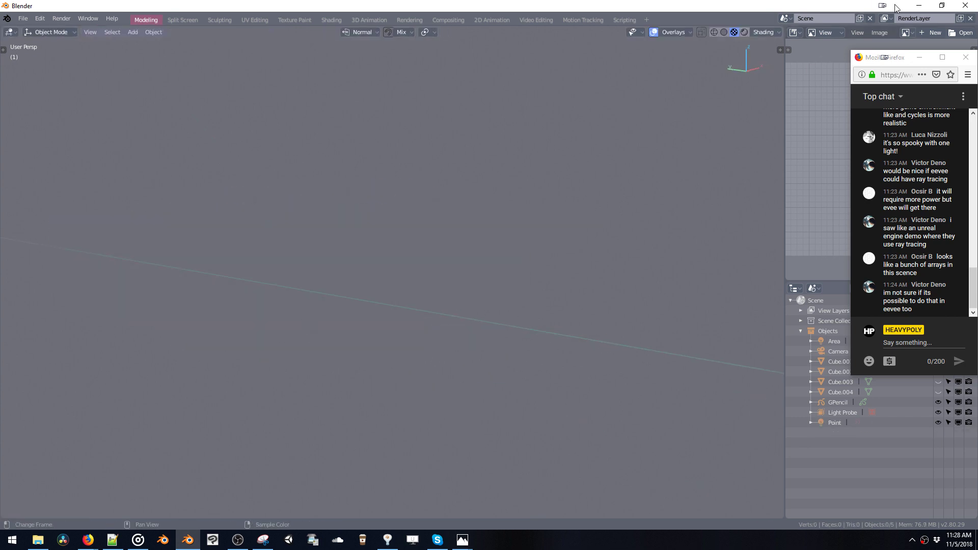
Step: Resize the Blender window to fit beside the chat window and widen the image editor and outliner column
left_click_drag(848, 6, 2, 2)
left_click_drag(488, 265, 852, 530)
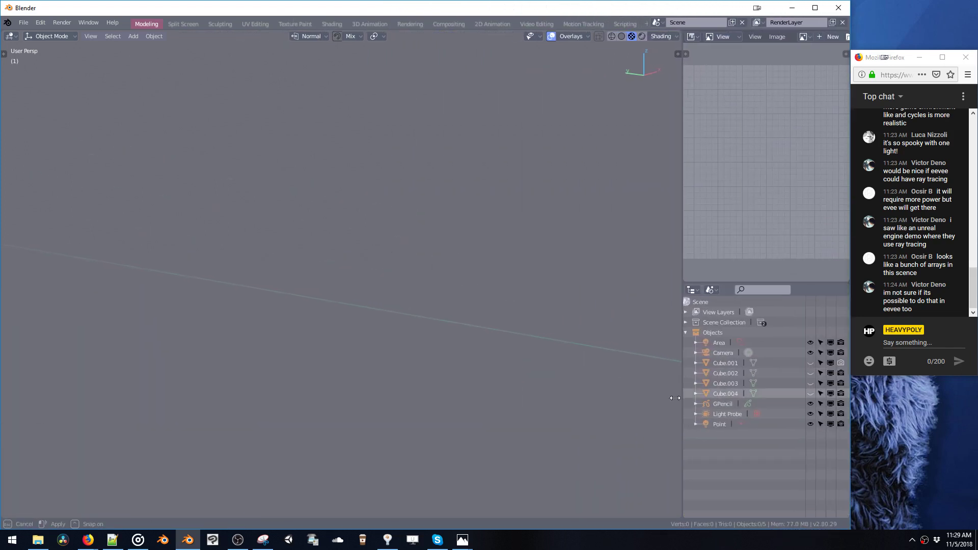
left_click_drag(677, 395, 585, 397)
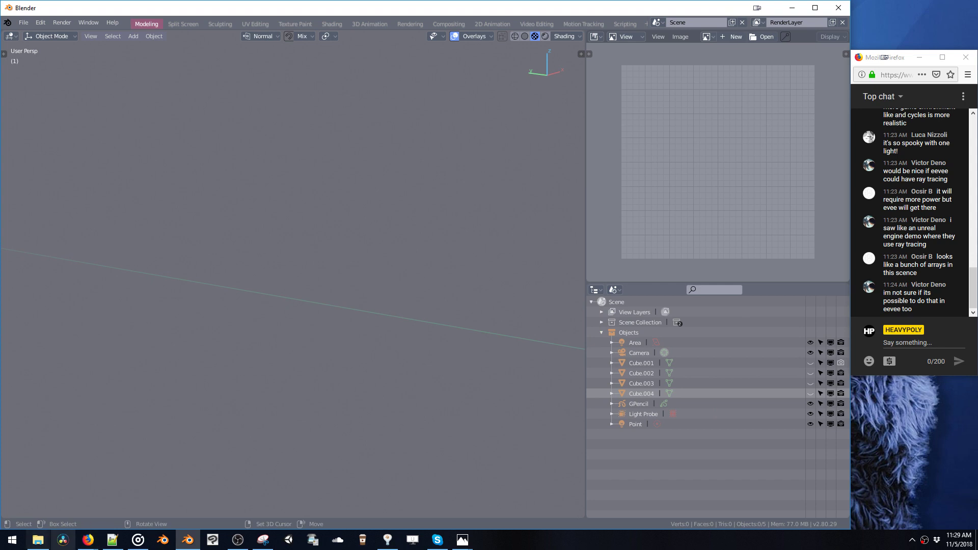
Step: Open File Explorer and browse to the Japan Night Alley folder inside _Workshops > Blender
left_click(38, 539)
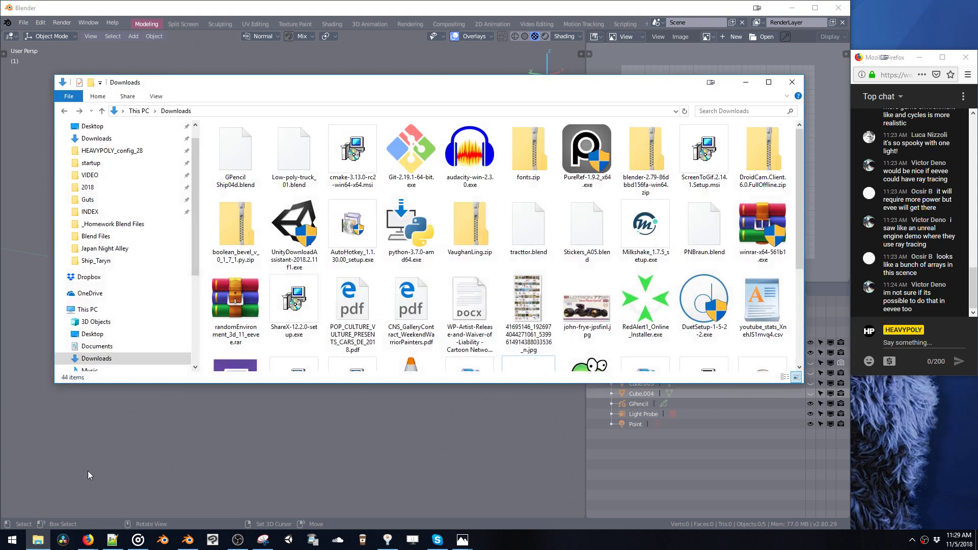
left_click(122, 175)
left_click(87, 199)
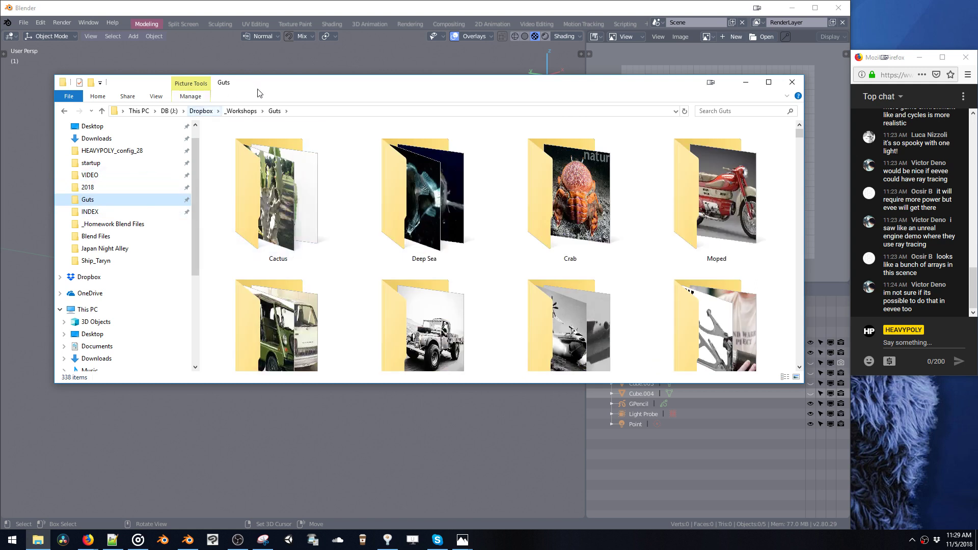
left_click(246, 116)
double_click(247, 152)
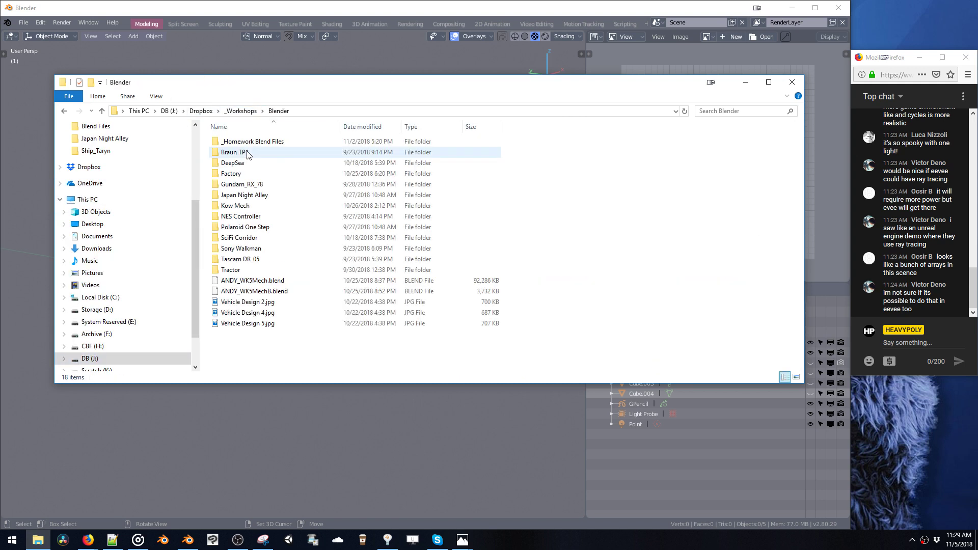
double_click(250, 196)
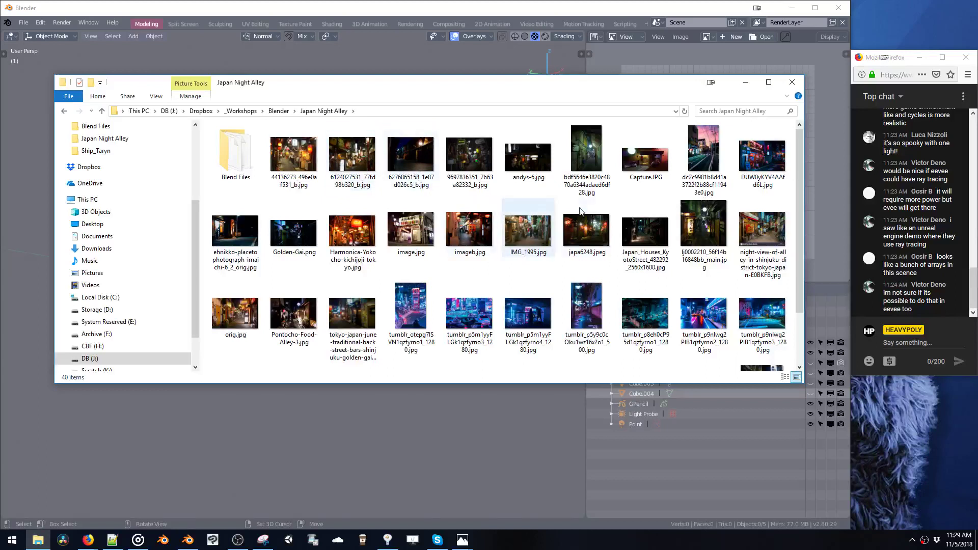
Step: Load the teal night city photo starting with tumblr_p8eh0cP95 from the folder into Blender's image editor
scroll(648, 265, "down", 2)
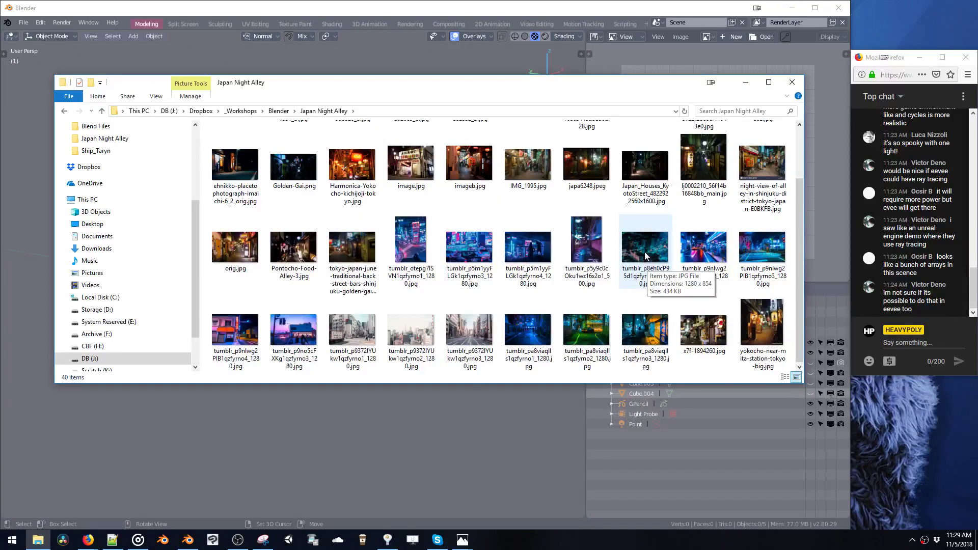
left_click(646, 256)
left_click_drag(660, 85, 457, 109)
left_click_drag(449, 252, 717, 153)
left_click(541, 106)
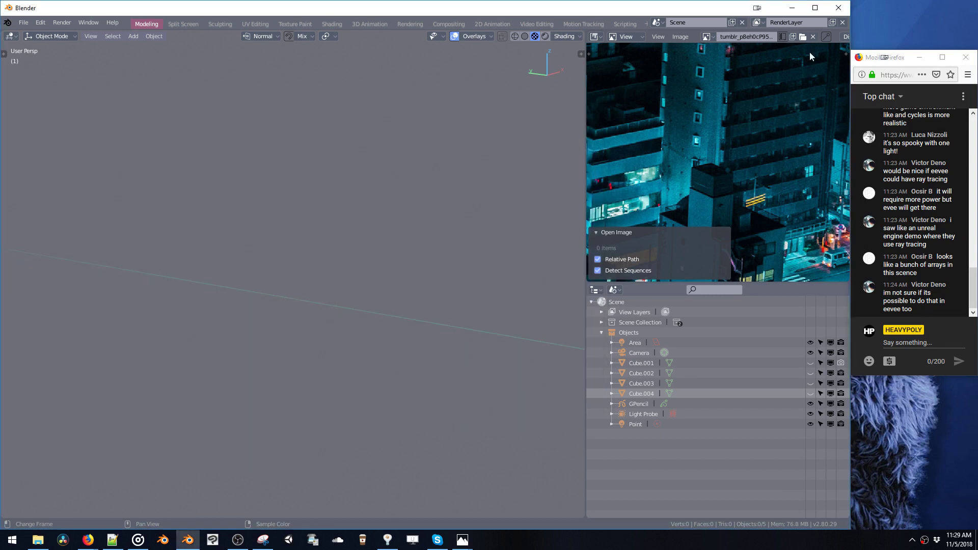
Step: Extend the chat window to full screen height and enlarge the image editor so more of the reference photo shows
double_click(904, 49)
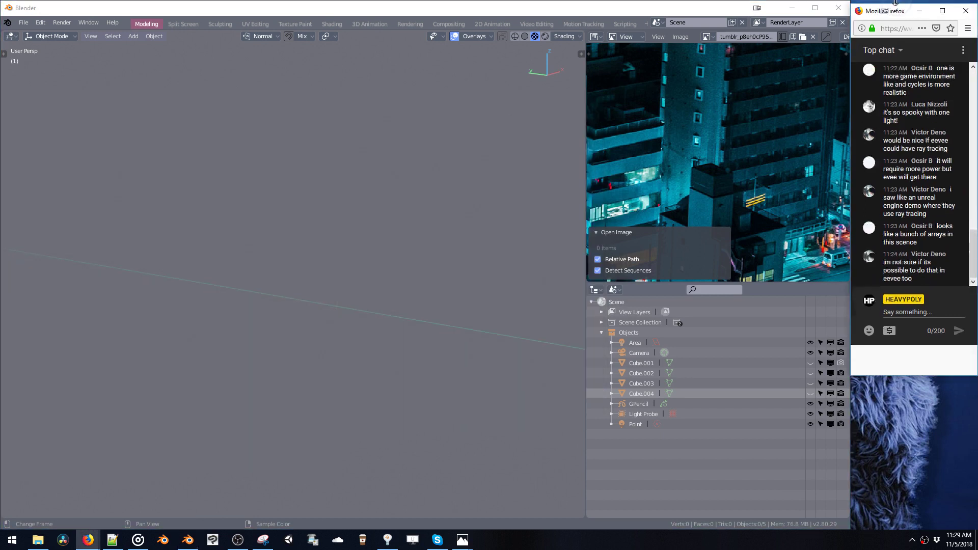
left_click(656, 234)
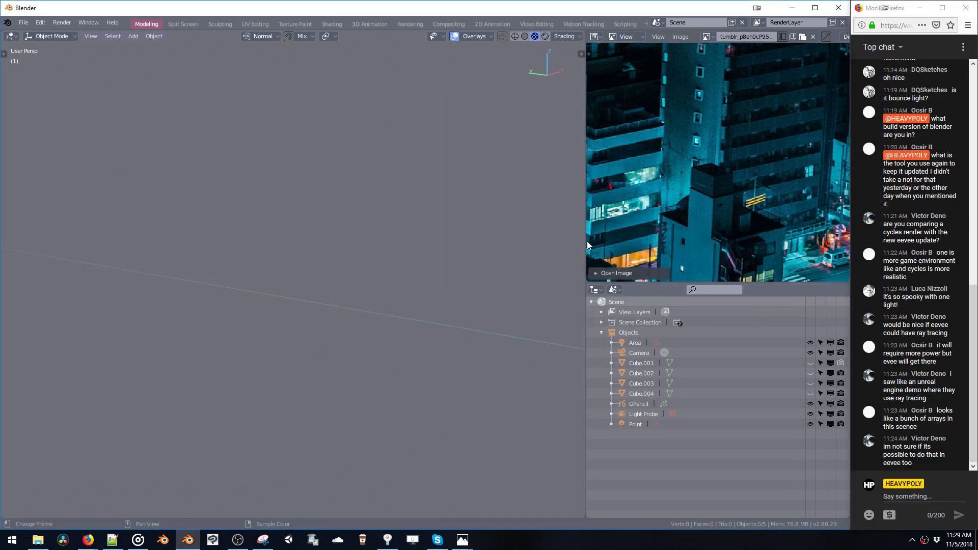
left_click_drag(587, 240, 531, 240)
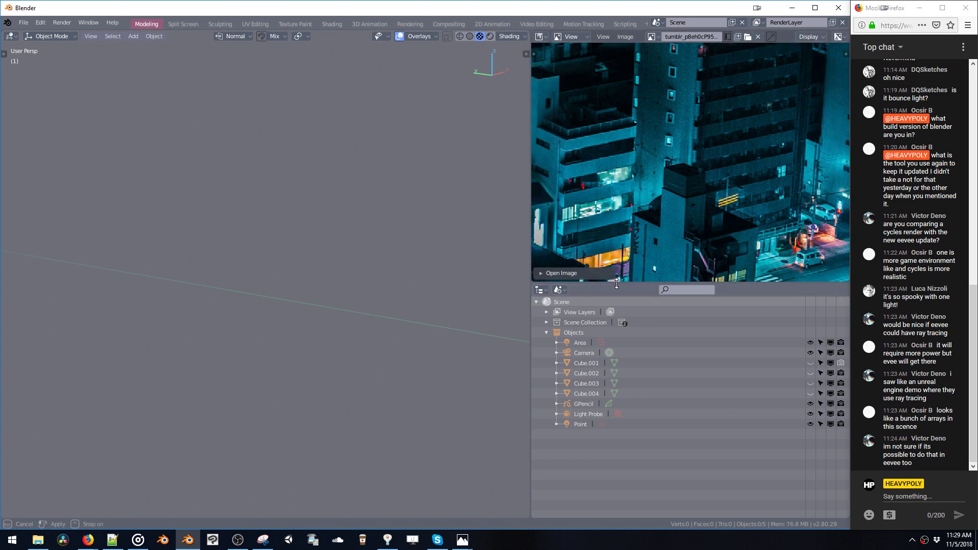
left_click_drag(616, 283, 616, 439)
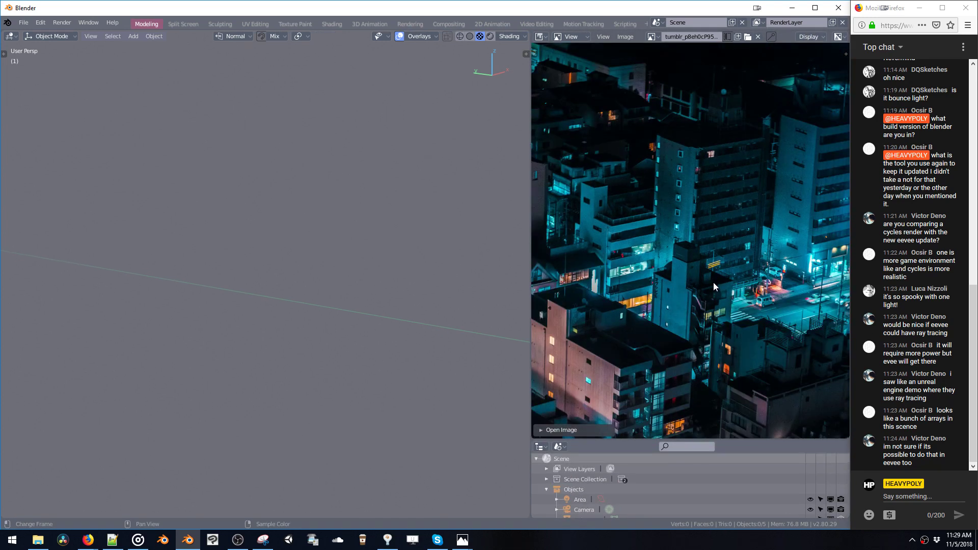
Step: In the front orthographic view, add a blank Grease Pencil object and switch it to Draw mode
key("grave")
left_click(389, 219)
scroll(369, 258, "left", 3, "ctrl")
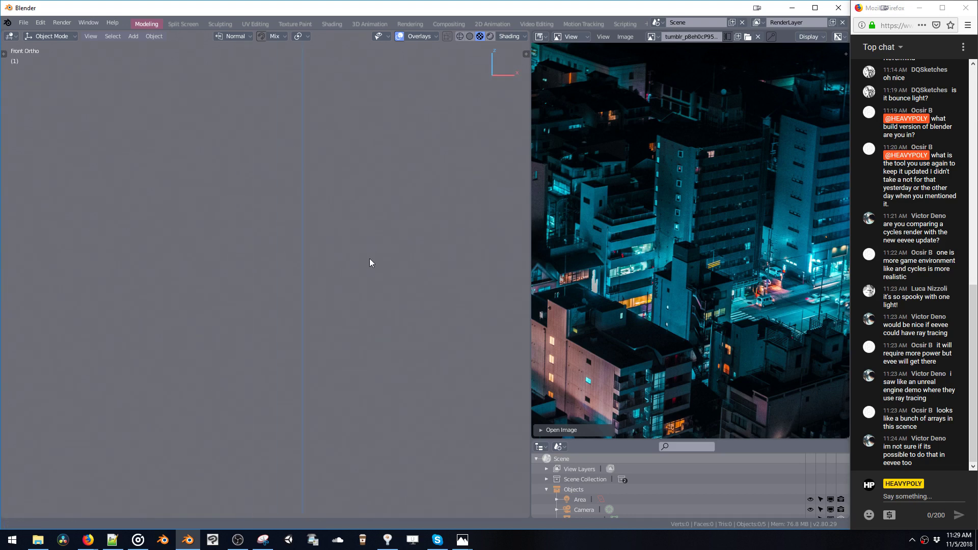
key("grave")
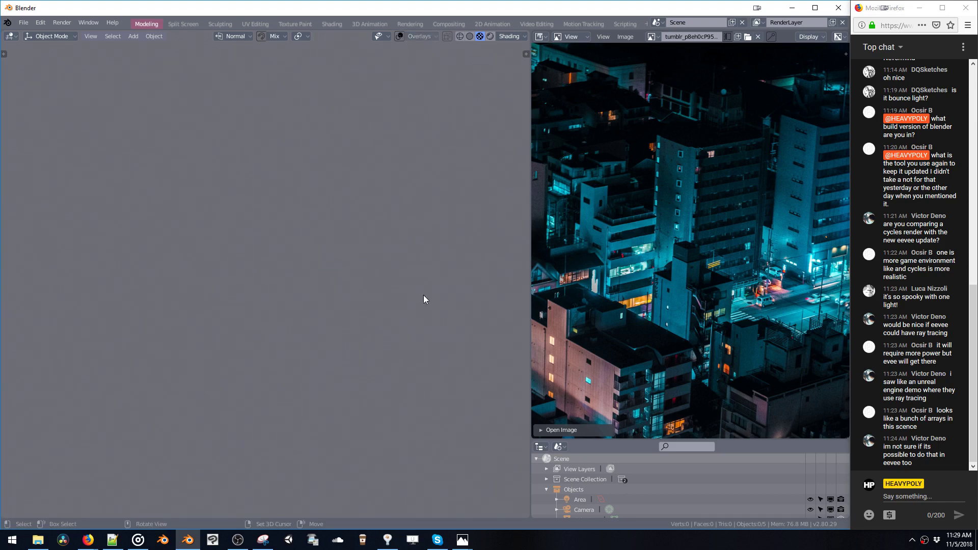
key("shift+a")
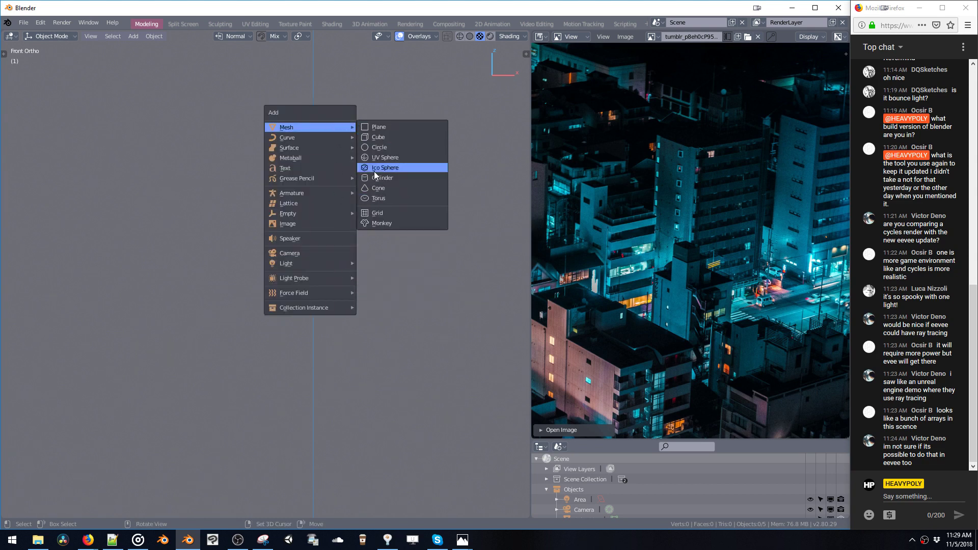
mouse_move(310, 178)
left_click(379, 178)
key("ctrl+Tab")
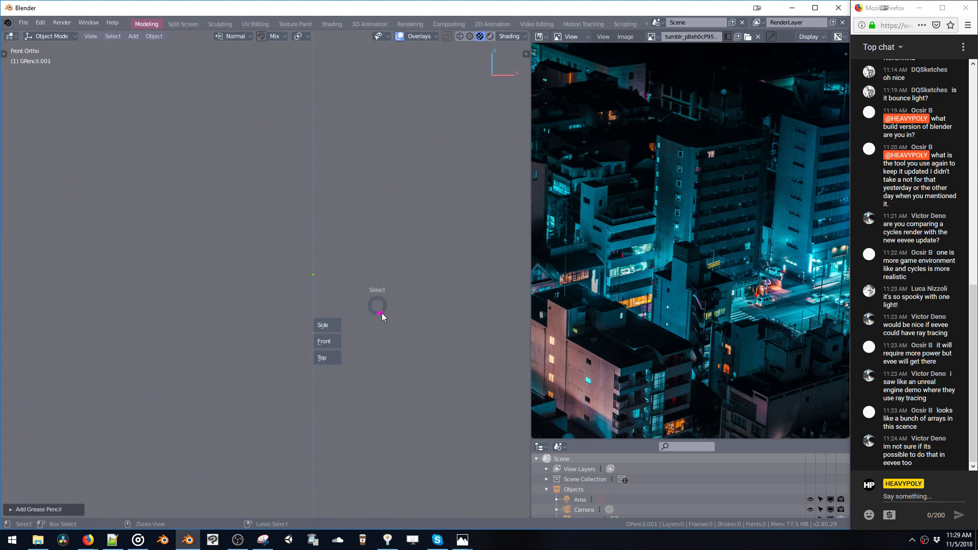
left_click(314, 266)
Step: Try several straight vertical grease pencil strokes for the building's side and undo them
middle_click_drag(303, 255, 264, 262, "shift")
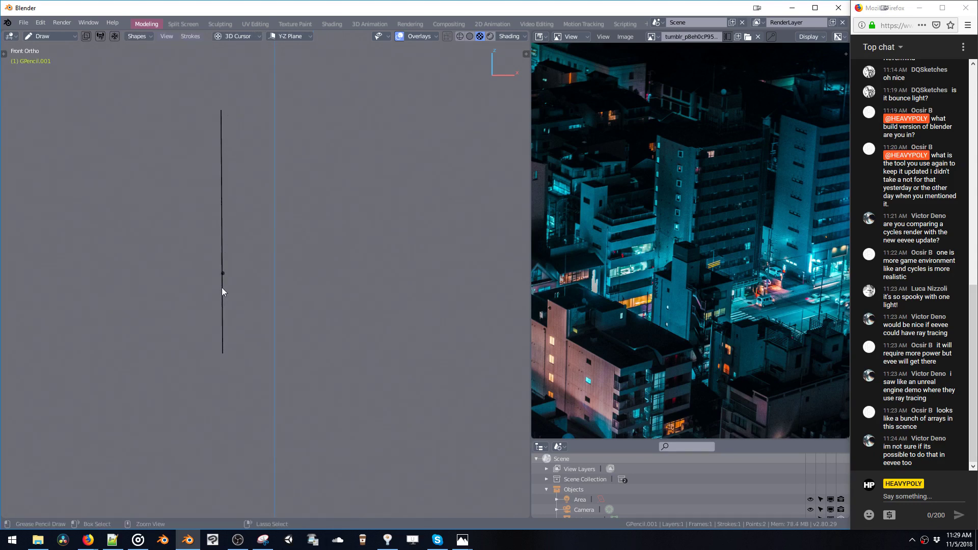
key("ctrl+z")
left_click_drag(219, 115, 214, 69)
key("ctrl+z")
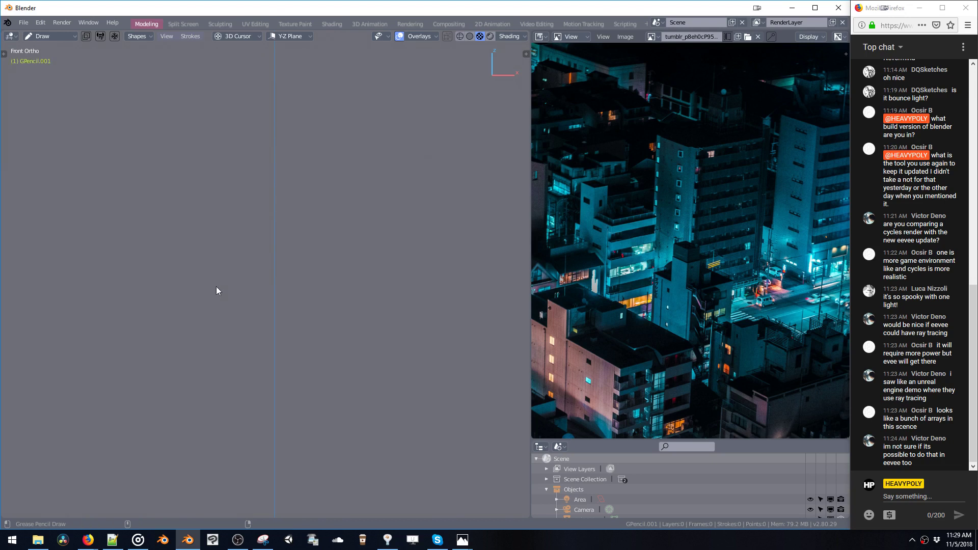
key("ctrl+z")
mouse_move(201, 361)
left_mouse_down()
mouse_move(201, 277)
mouse_move(174, 127)
mouse_move(208, 77)
mouse_move(176, 130)
mouse_move(179, 256)
left_mouse_up()
key("ctrl+z")
mouse_move(204, 83)
left_mouse_down()
mouse_move(189, 389)
mouse_move(107, 174)
left_mouse_up()
left_click_drag(171, 159, 168, 277)
key("ctrl+z")
Step: Draw the building's tall rectangular outline with straight strokes, undo the stray vertical line and close the lower-left corner
mouse_move(184, 135)
left_mouse_down()
mouse_move(178, 75)
mouse_move(294, 84)
mouse_move(409, 74)
mouse_move(386, 357)
left_mouse_up()
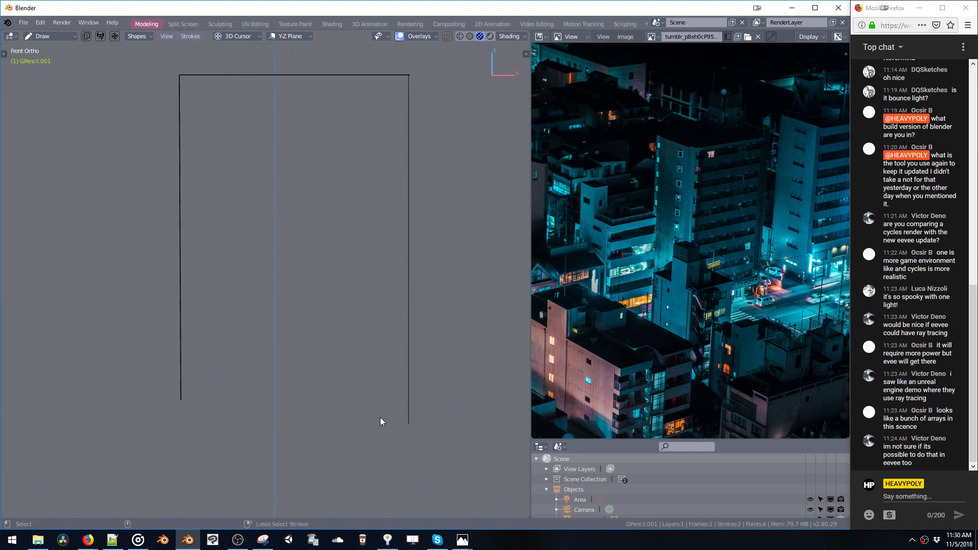
mouse_move(393, 416)
left_mouse_down()
mouse_move(406, 424)
mouse_move(178, 422)
left_mouse_up()
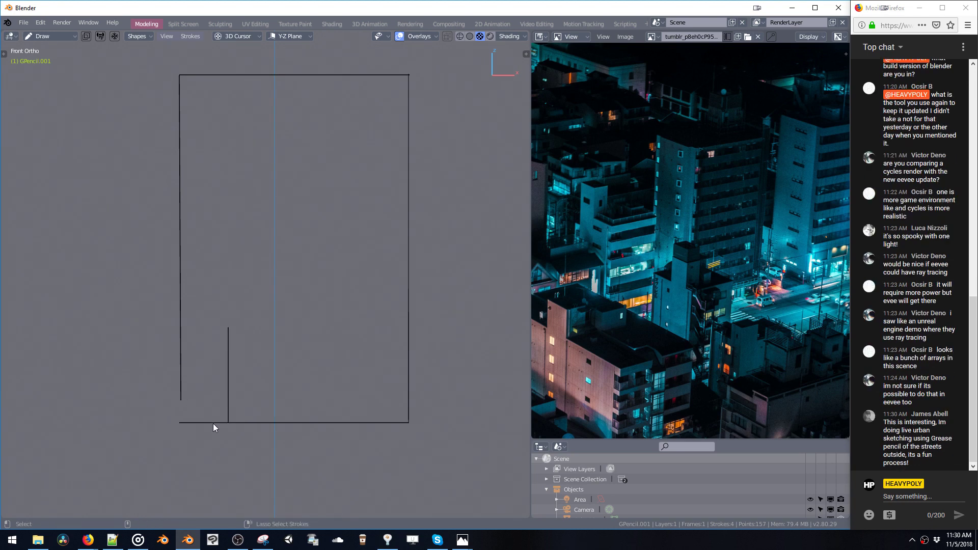
key("ctrl+z")
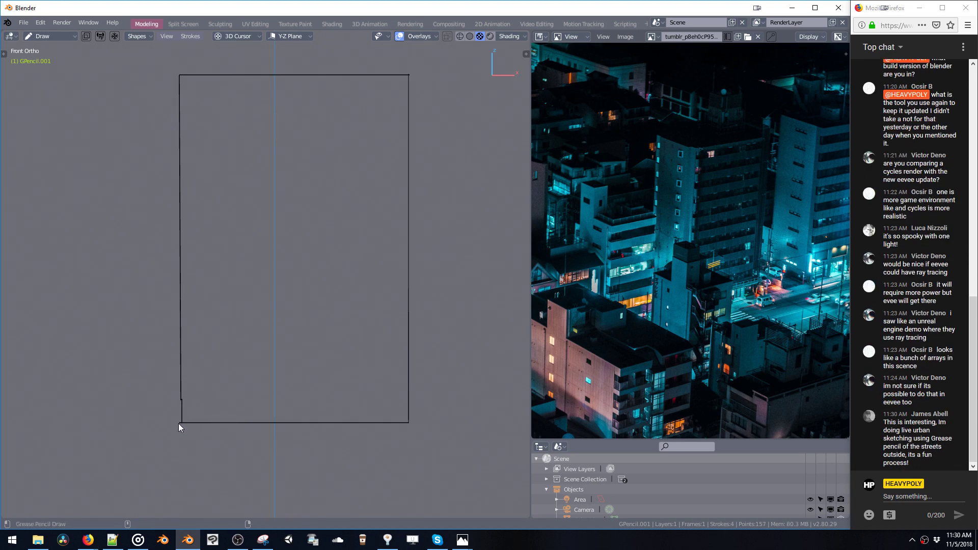
left_click(201, 358)
Step: Draw two straight horizontal lines across the building outline, just below its top edge
left_click_drag(182, 88, 322, 93)
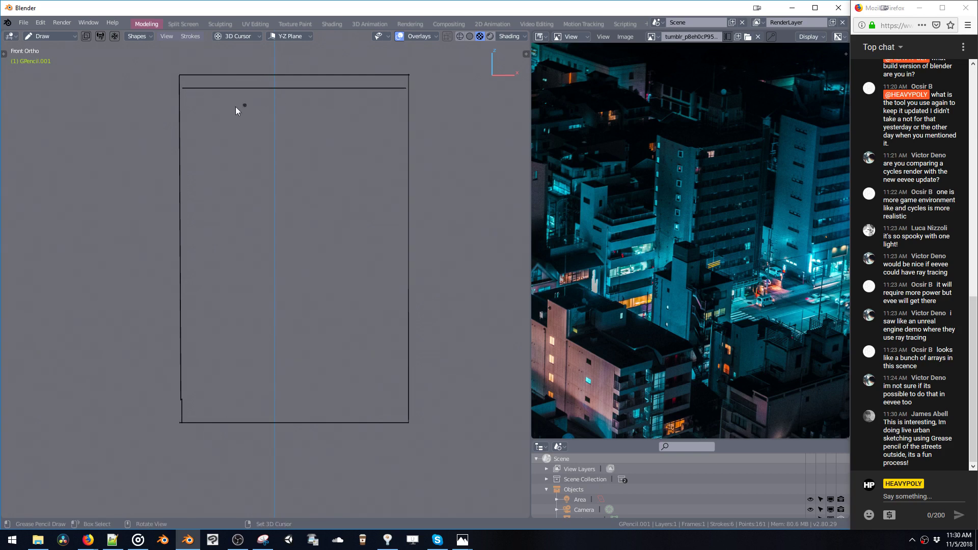
left_click_drag(183, 107, 347, 109)
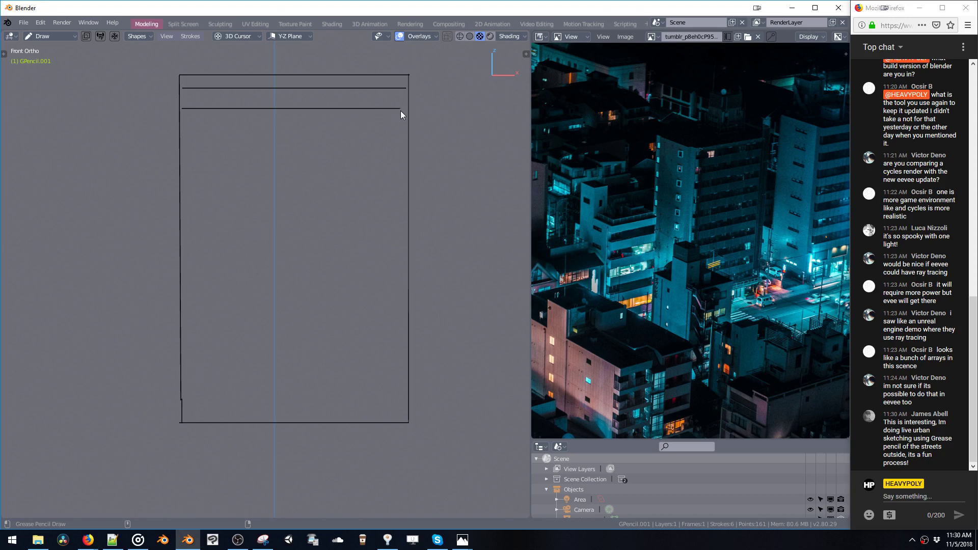
mouse_move(358, 100)
middle_mouse_down("shift")
mouse_move(364, 157)
mouse_move(380, 120)
mouse_move(372, 169)
mouse_move(449, 181)
middle_mouse_up("shift")
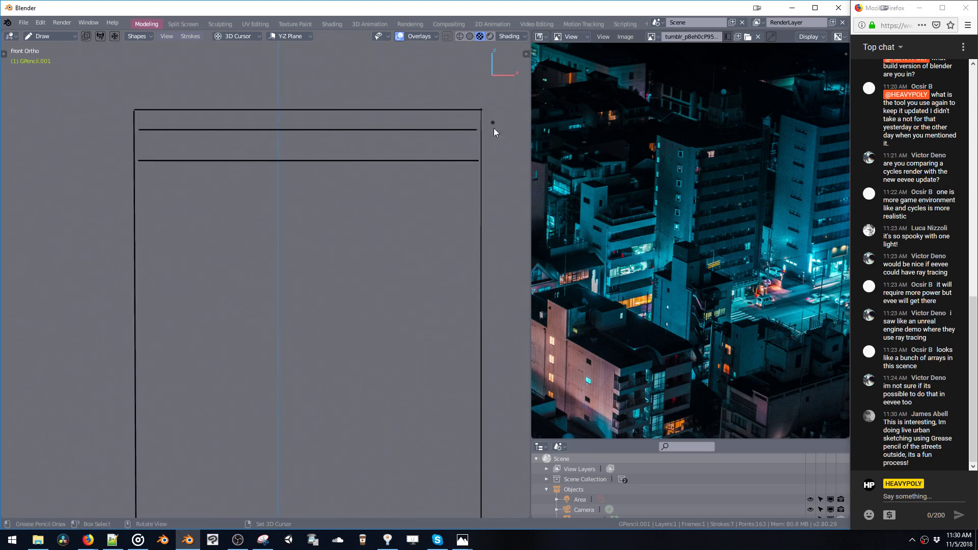
Step: Draw a four-pane window near the left end of the building's top band, plus two vertical dividers further along, with straight strokes
middle_click_drag(336, 137, 385, 144, "shift")
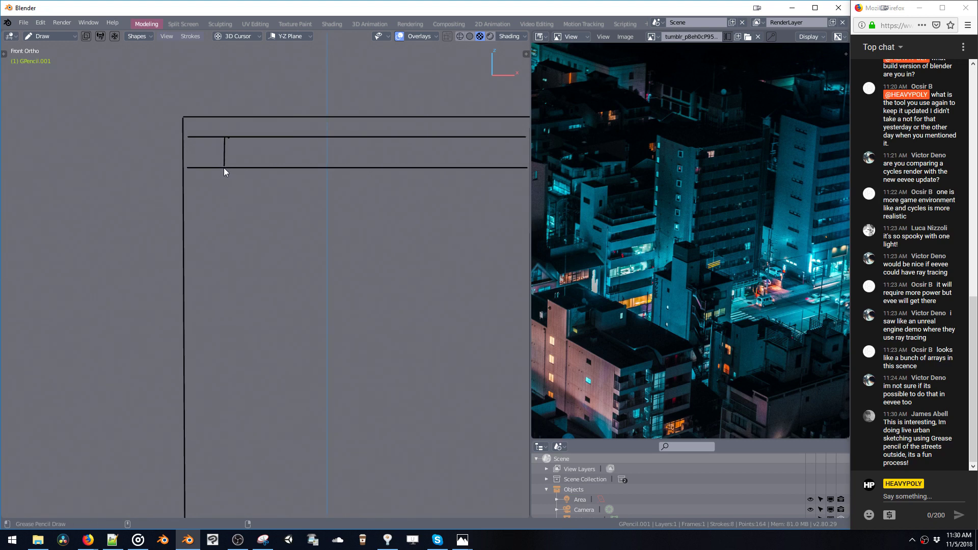
left_click_drag(260, 168, 259, 136)
left_click_drag(222, 152, 255, 151)
scroll(254, 158, "down", 2, "ctrl")
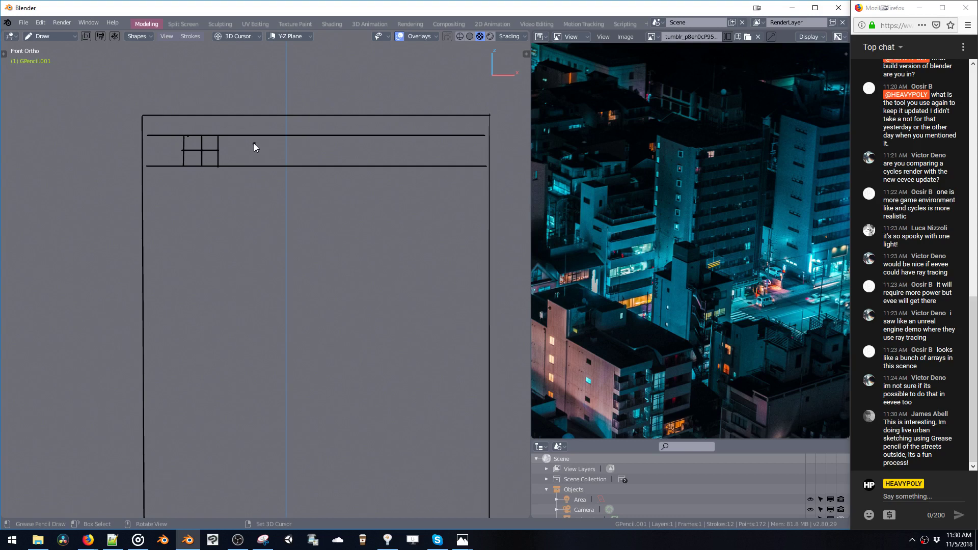
left_click(293, 137)
left_click(296, 168)
Step: Draw one rectangle over the pair of vertical dividers and a second, slightly shorter rectangle in the right part of the top band
left_click(134, 37)
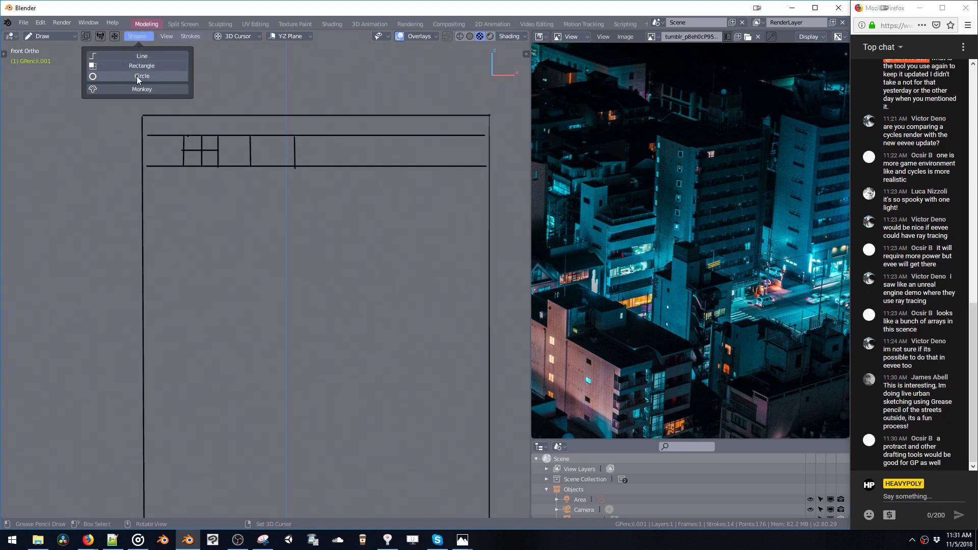
left_click(134, 65)
left_click_drag(249, 136, 295, 167)
left_click_drag(365, 139, 420, 166)
key("Escape")
left_click(134, 36)
left_click(146, 67)
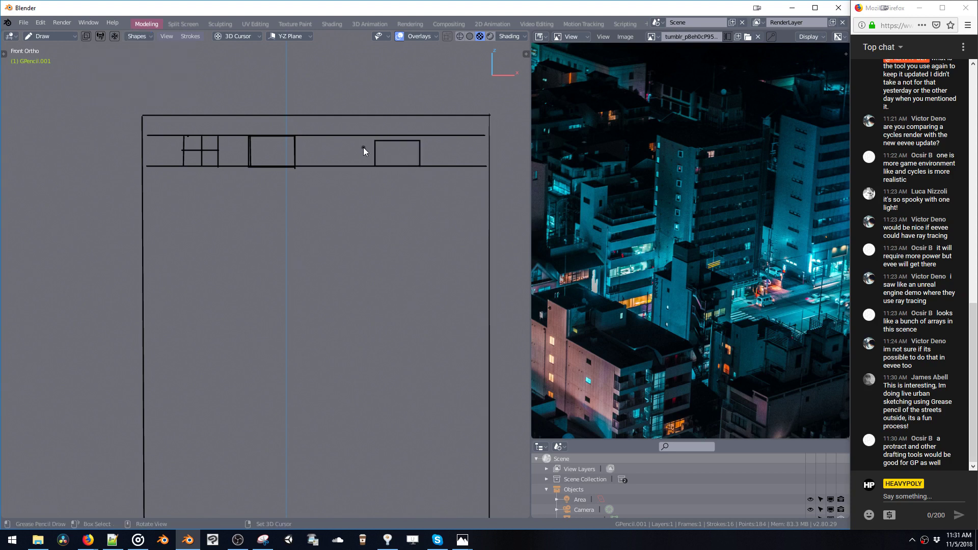
Step: Add three rectangle windows to the top band: one at its right end, a narrow one right of centre, and one at its left end
left_click(145, 37)
left_click(139, 66)
left_click_drag(435, 137, 480, 166)
key("ctrl+z")
left_click(137, 36)
left_click(134, 66)
left_click_drag(312, 136, 336, 165)
left_click(135, 36)
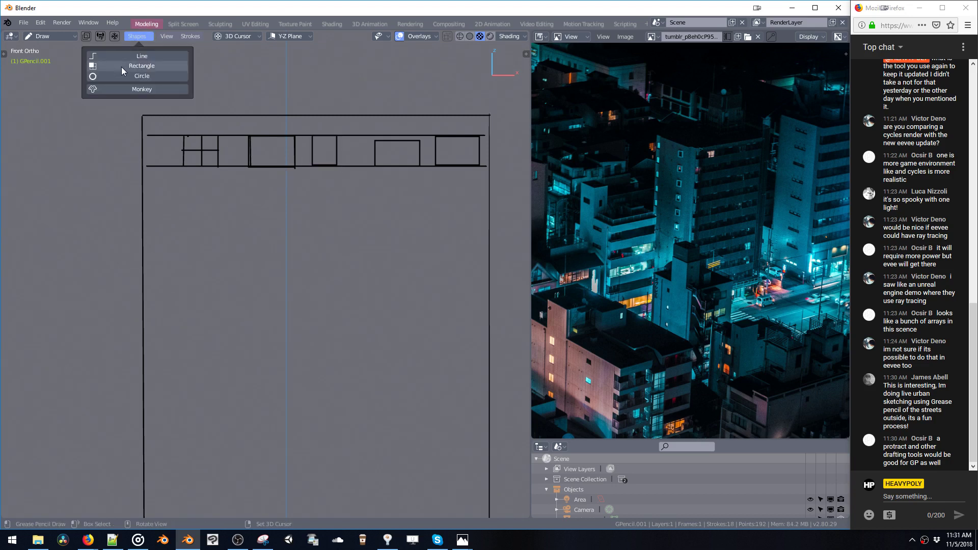
left_click(142, 66)
mouse_move(146, 135)
left_mouse_down()
mouse_move(185, 158)
mouse_move(184, 168)
left_mouse_up()
Step: Draw a wide rectangle against the building's left edge, a little below the top window band
left_click(138, 36)
left_click(142, 66)
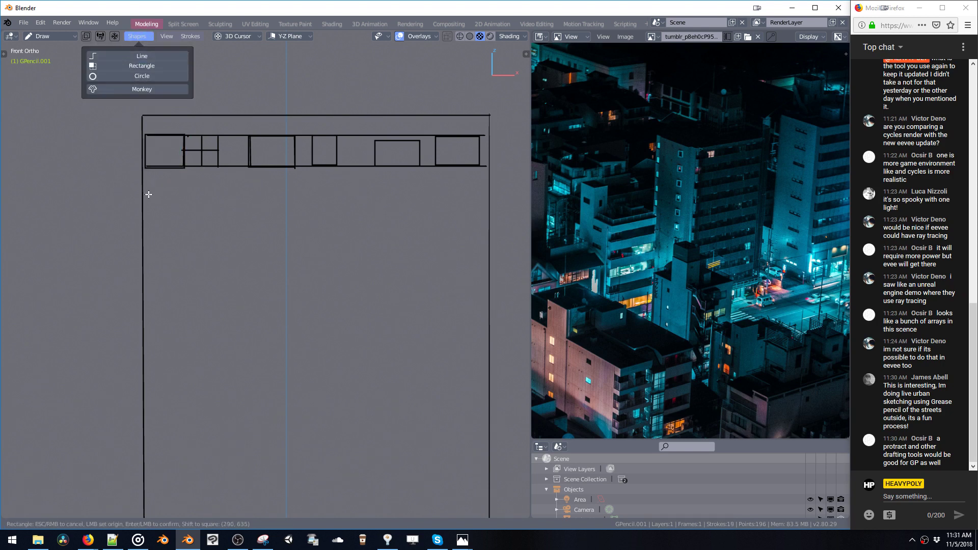
left_click_drag(149, 194, 235, 231)
left_click(199, 204)
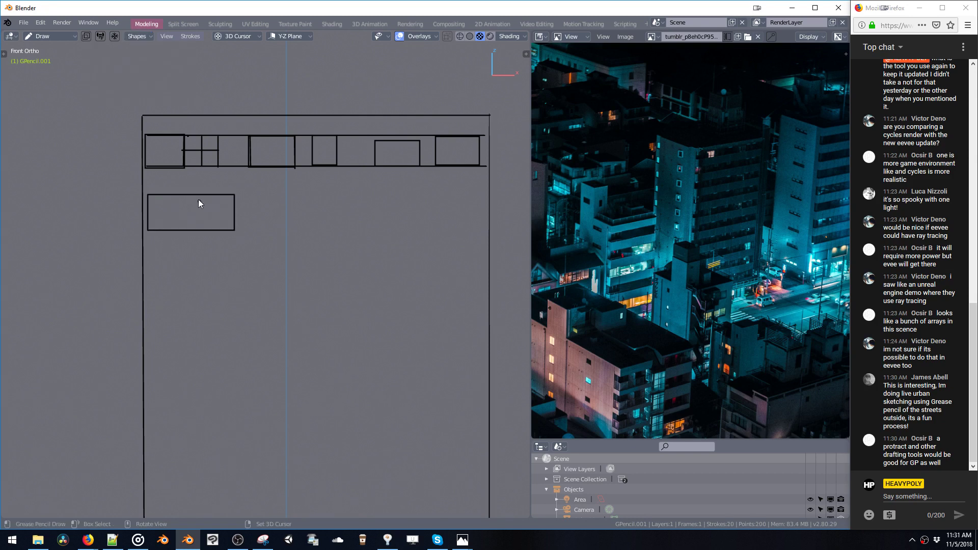
left_click(142, 39)
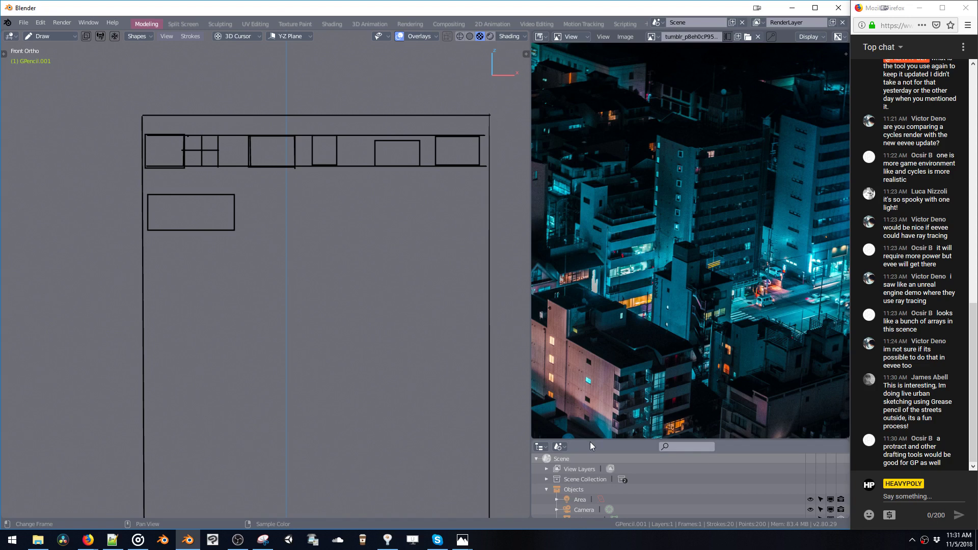
Step: Enlarge the Outliner area, change it to the Properties editor and show the active tool settings
left_click_drag(589, 441, 600, 312)
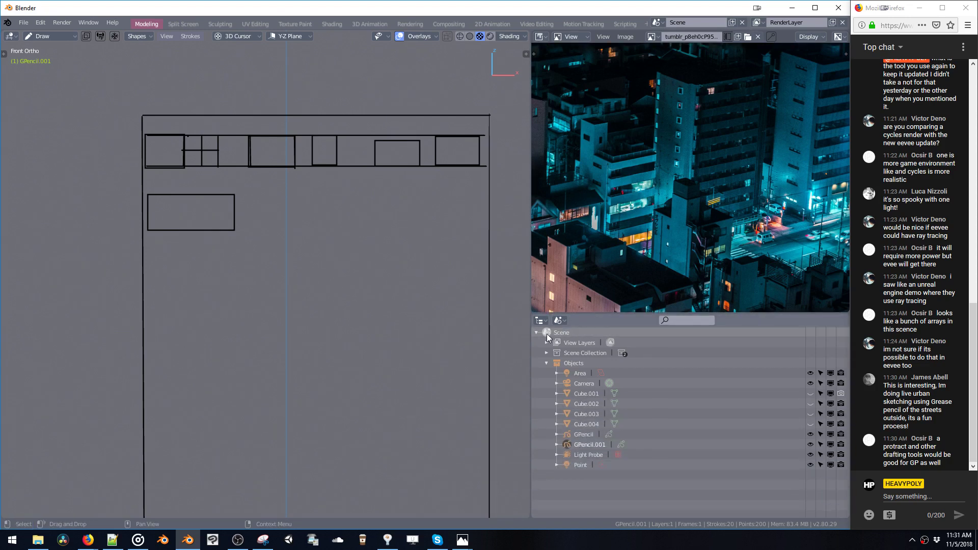
left_click(541, 320)
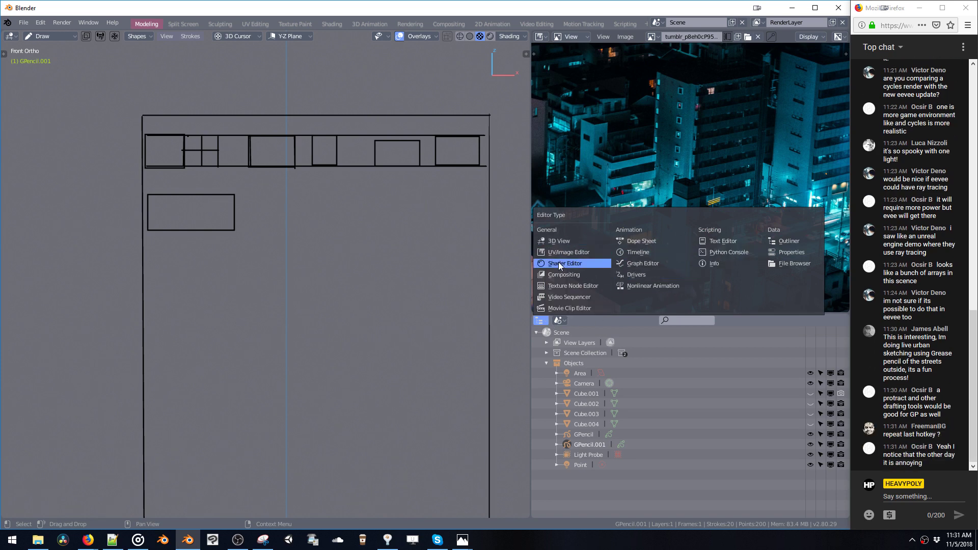
left_click(778, 253)
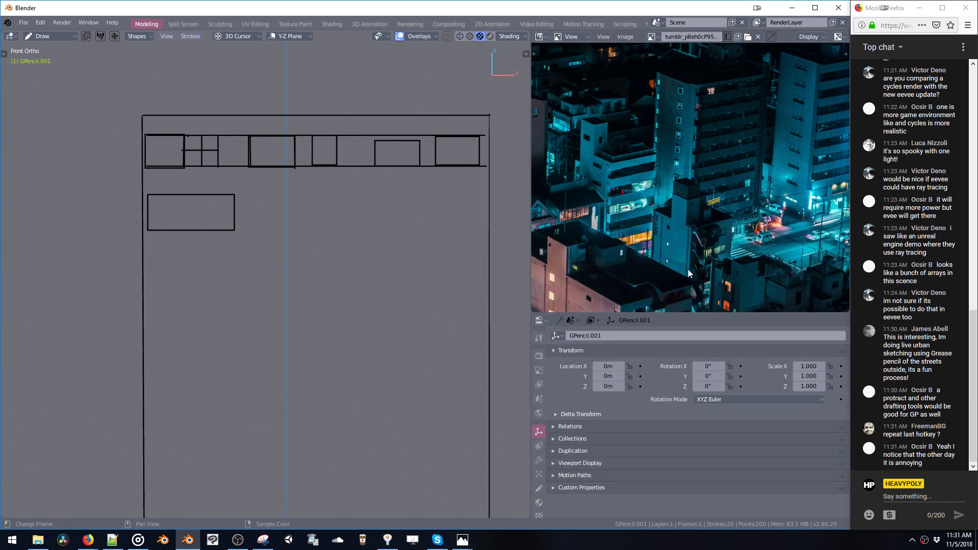
left_click(537, 338)
Step: Look through the Draw Pencil brush settings, including its Options and Curves, and collapse the sections again
scroll(627, 344, "down", 3)
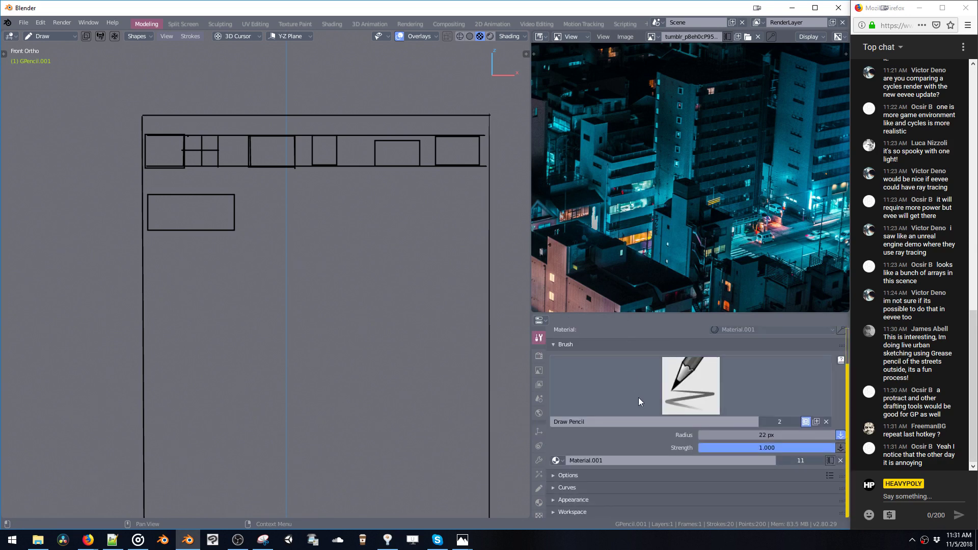
left_click(570, 475)
scroll(569, 474, "down", 4)
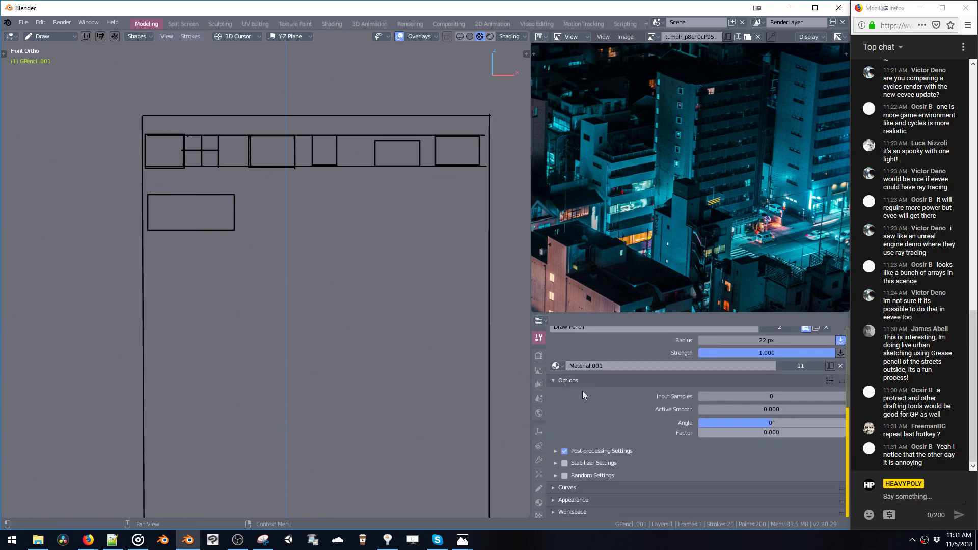
left_click(566, 487)
scroll(570, 488, "down", 3)
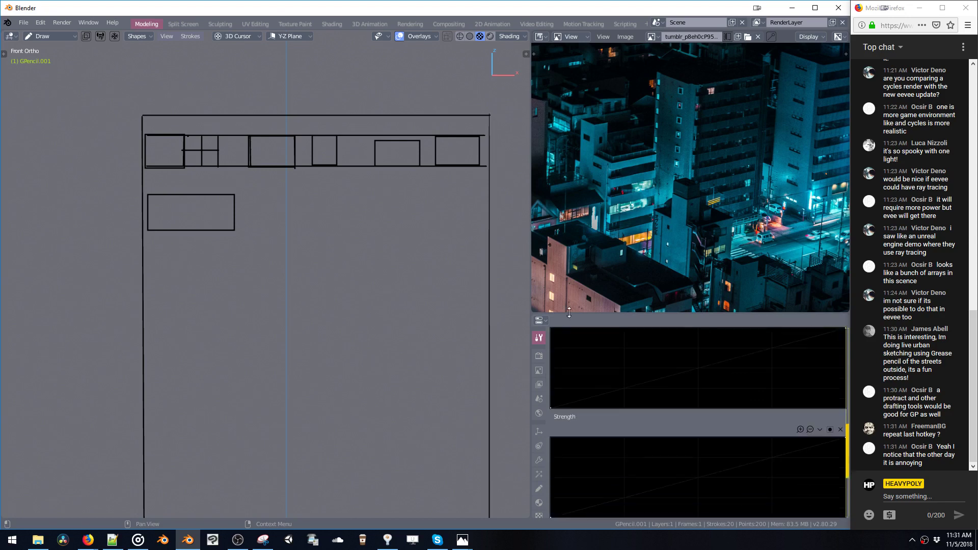
scroll(560, 438, "up", 9)
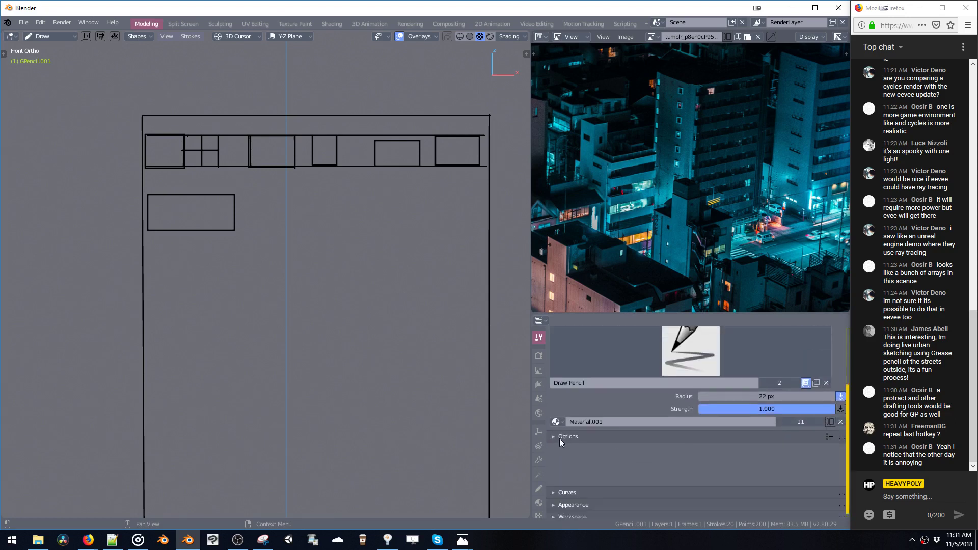
left_click(557, 389, "ctrl")
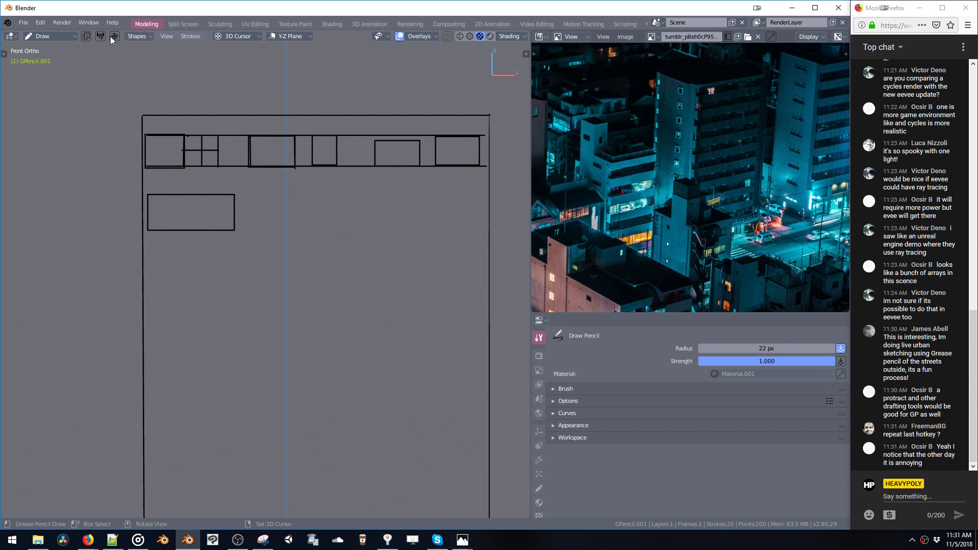
Step: Draw a rectangle spanning nearly the building's full width for a second band below the window row
left_click(138, 35)
left_click(138, 65)
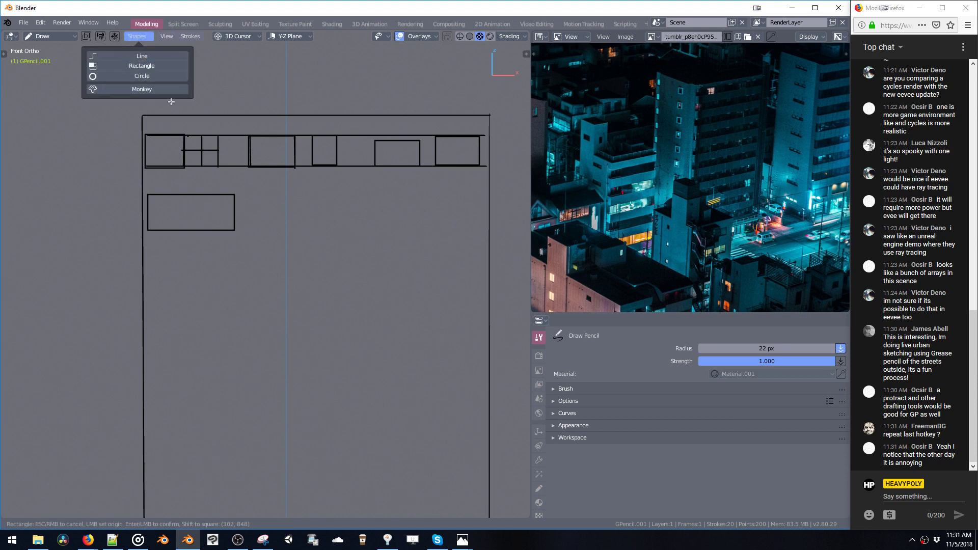
mouse_move(144, 194)
left_mouse_down()
mouse_move(204, 212)
mouse_move(476, 220)
mouse_move(485, 231)
left_mouse_up()
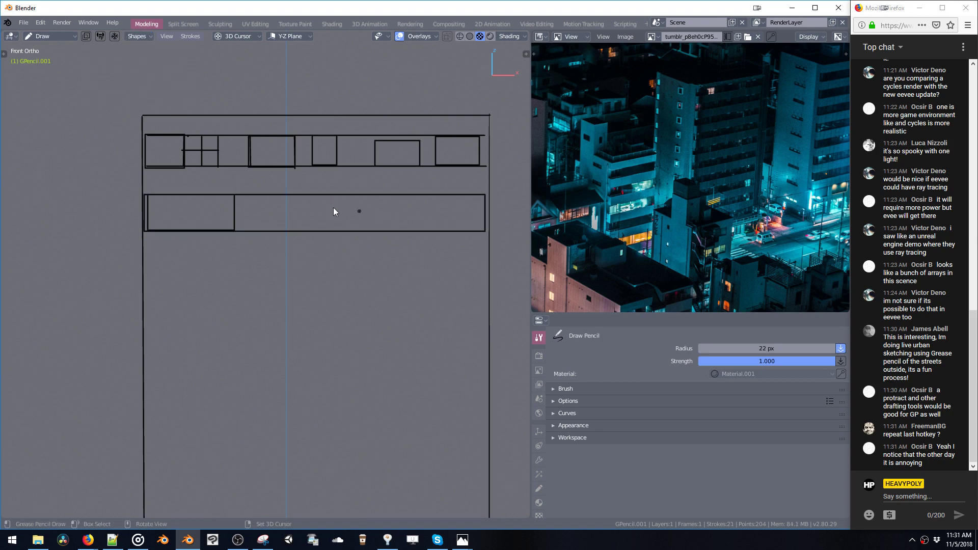
Step: In Grease Pencil Edit mode, box-select the top window row and duplicate it straight down along Z into the second band
key("ctrl+Tab")
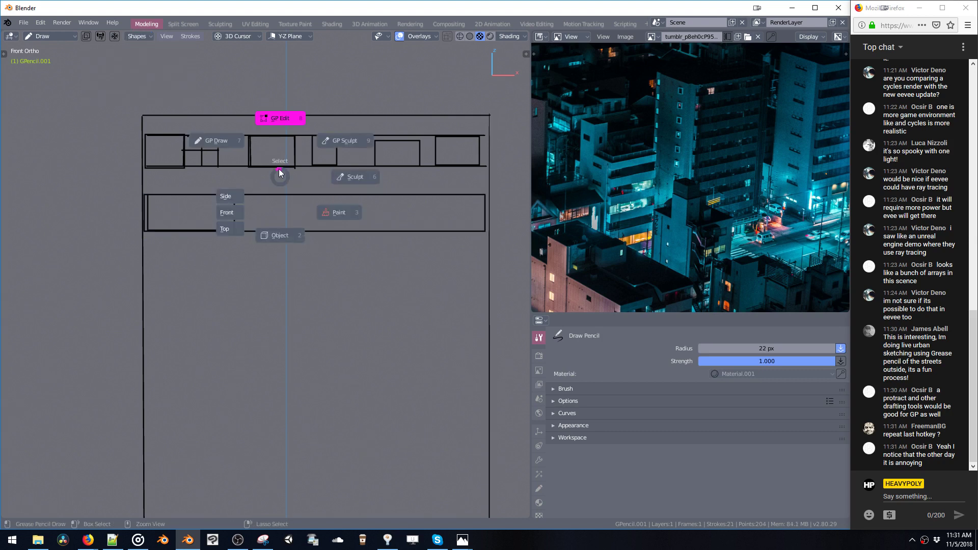
left_click(254, 119)
mouse_move(139, 130)
left_mouse_down()
mouse_move(434, 175)
mouse_move(494, 172)
left_mouse_up()
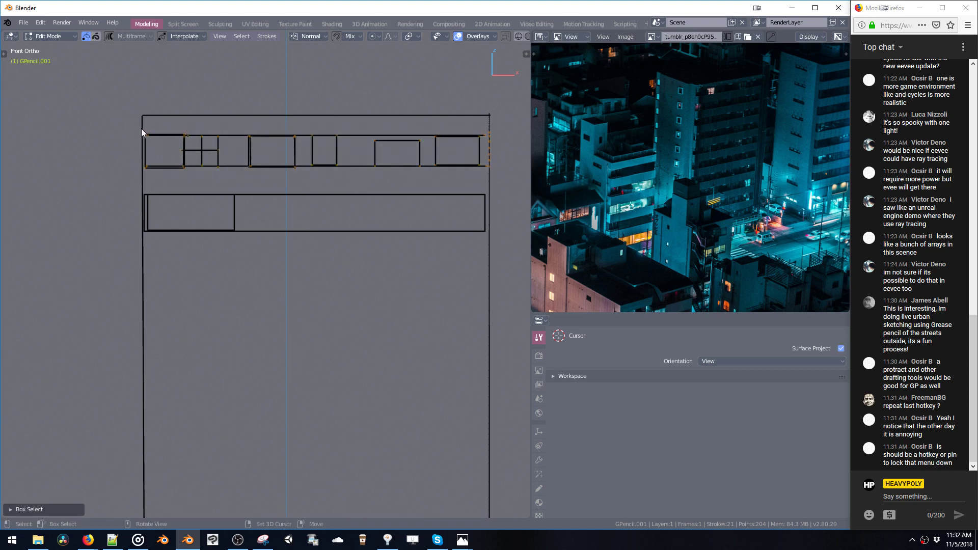
mouse_move(142, 129)
left_mouse_down()
mouse_move(289, 170)
mouse_move(486, 173)
left_mouse_up()
key("shift+d")
key("z")
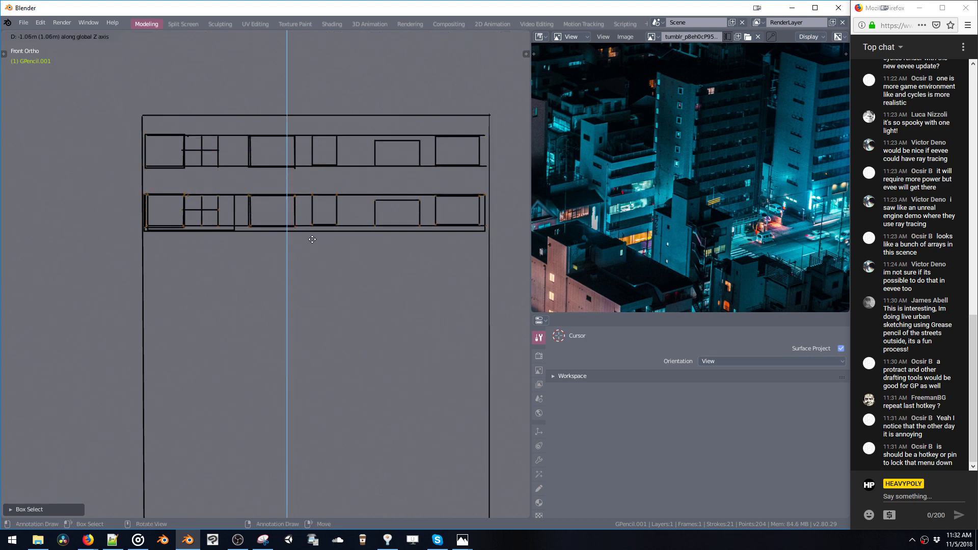
left_click(315, 257)
Step: Duplicate the selected window row once more, moving the copy down along Z to form a third row
key("shift+d")
key("z")
key("z")
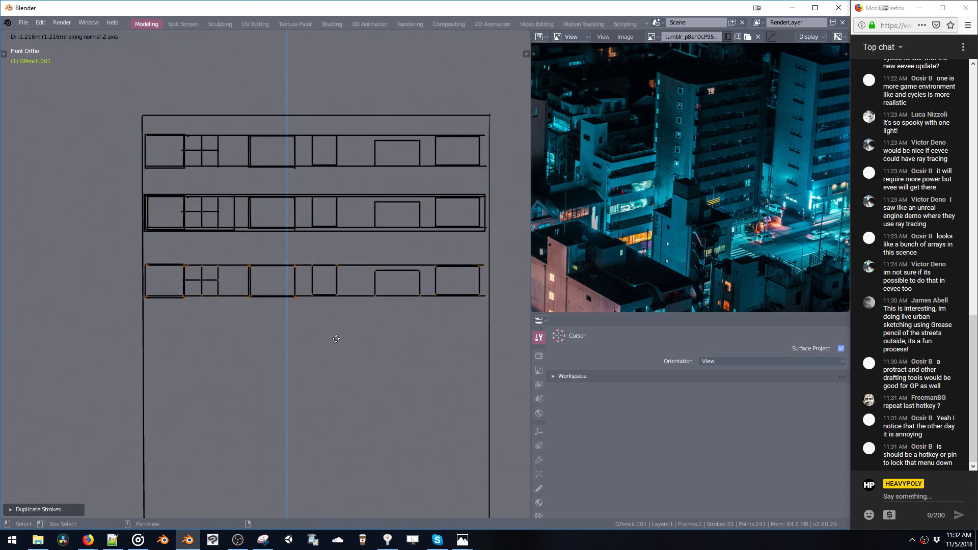
left_click(322, 299)
Step: Box-select the second and third window rows and move them slightly down along Z to even out the floor spacing
key("b")
mouse_move(127, 185)
left_mouse_down()
mouse_move(406, 298)
mouse_move(487, 306)
left_mouse_up()
key("g")
key("z")
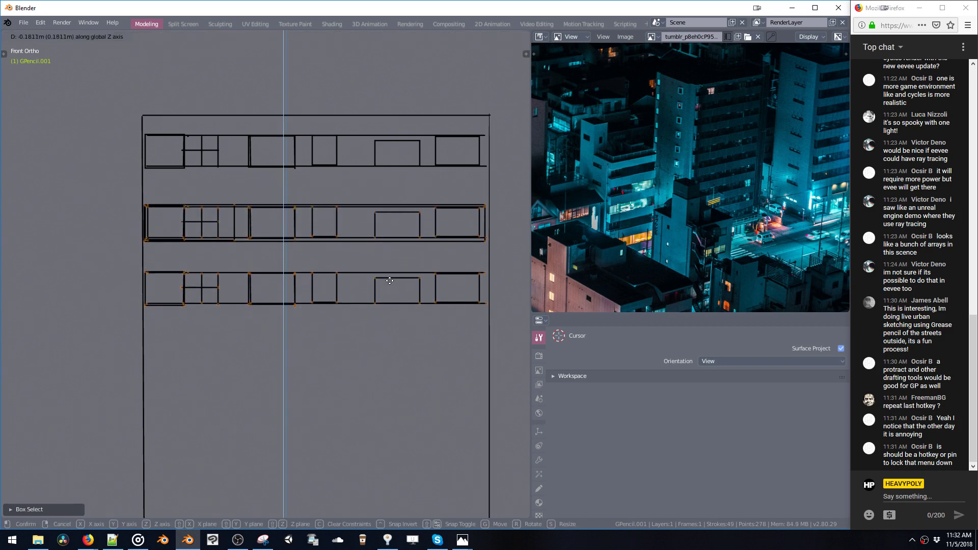
left_click(389, 276)
Step: Select the narrow rectangle in the third window row and place a duplicate directly to its right
middle_click_drag(356, 249, 365, 206, "shift")
key("b")
left_click_drag(132, 212, 494, 268)
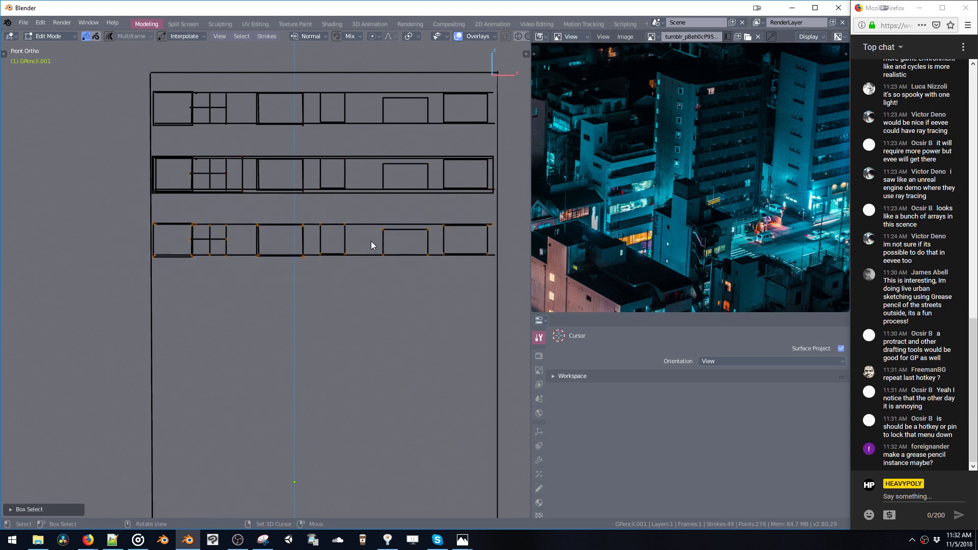
scroll(366, 227, "up", 2)
left_click(344, 231)
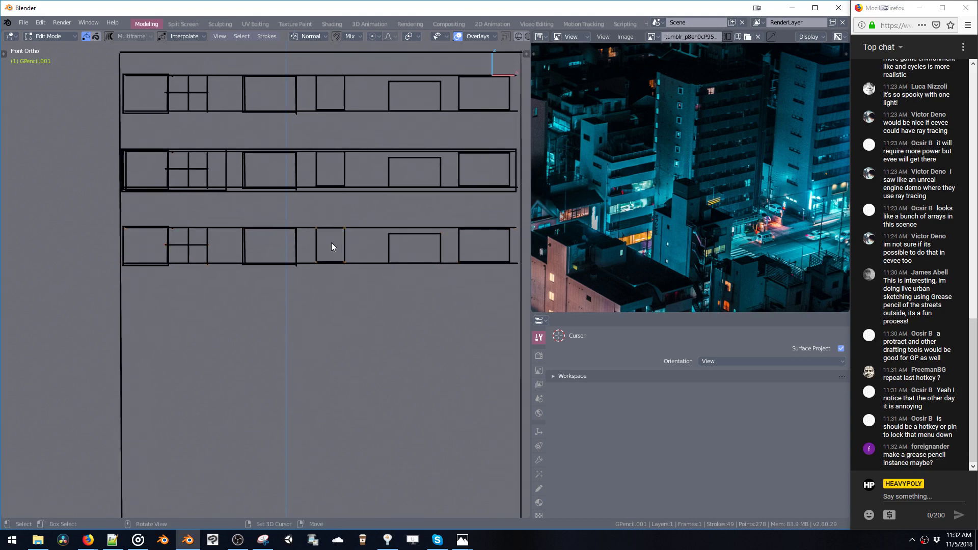
key("shift+d")
left_click(371, 250)
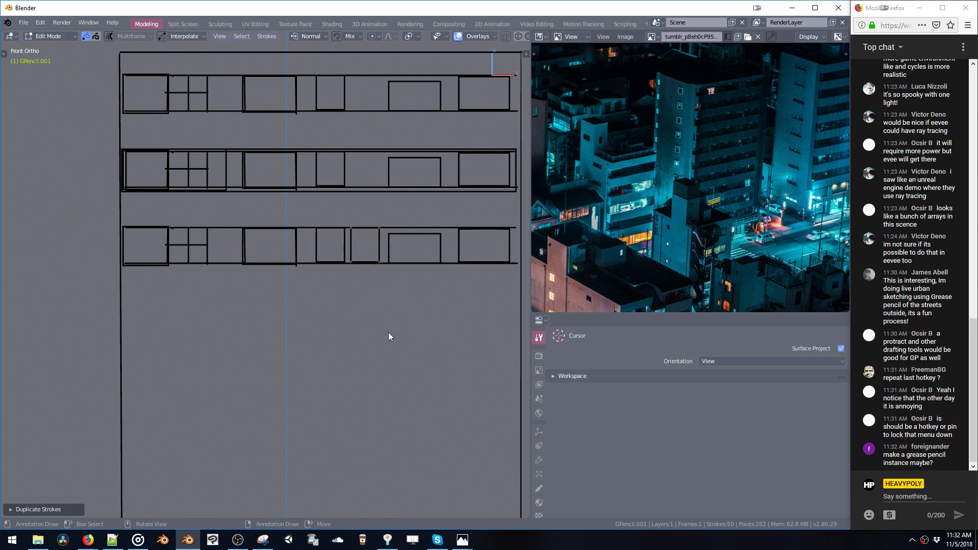
Step: Duplicate the new narrow window in place, scale the copy down and move it up inside the window's upper part
key("shift+d")
key("z")
right_click(381, 289)
key("s")
left_click(374, 286)
key("g")
key("z")
left_click(374, 278)
Step: Copy the grease pencil material, turn its stroke off and its fill on, apply it to the small rectangle and open its fill colour
key("ctrl+shift+v")
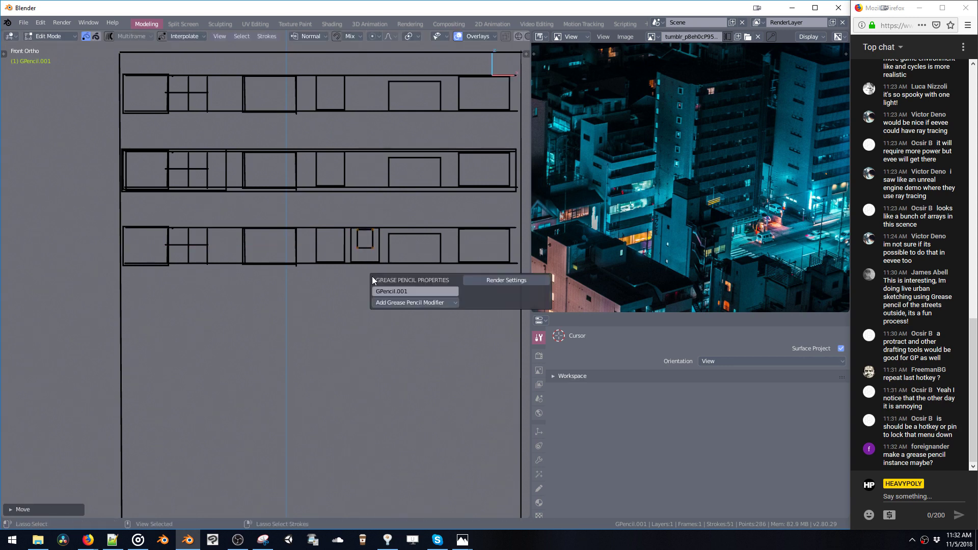
key("ctrl+shift+v")
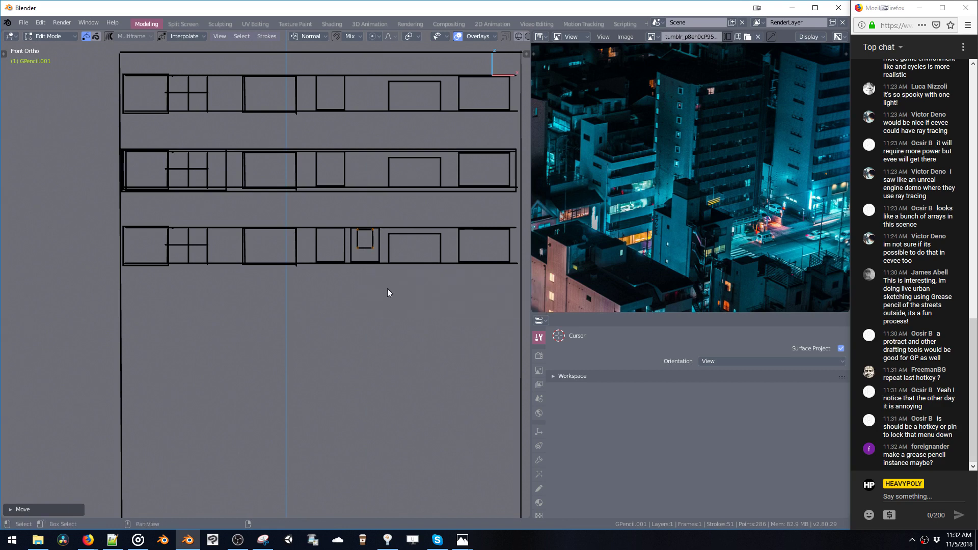
key("shift+v")
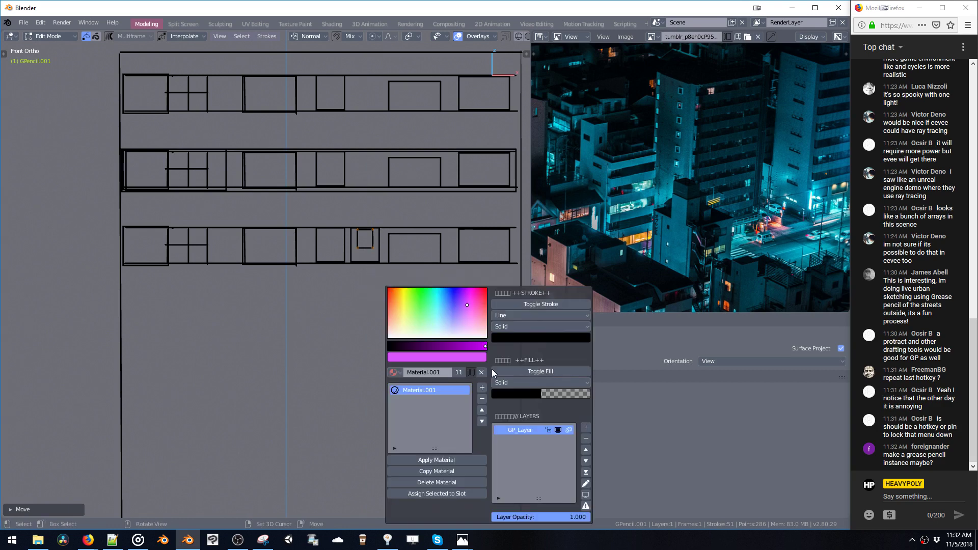
left_click(424, 471)
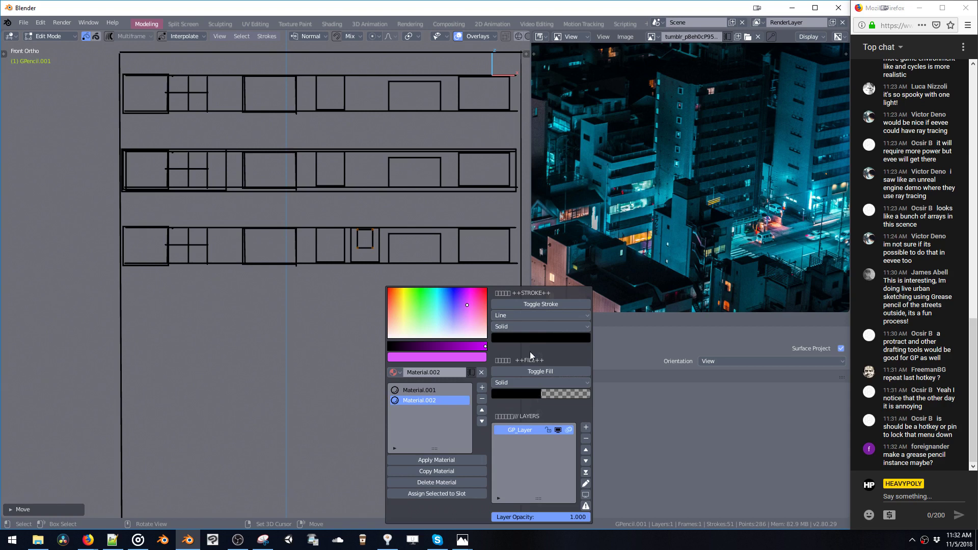
left_click(535, 304)
left_click(537, 371)
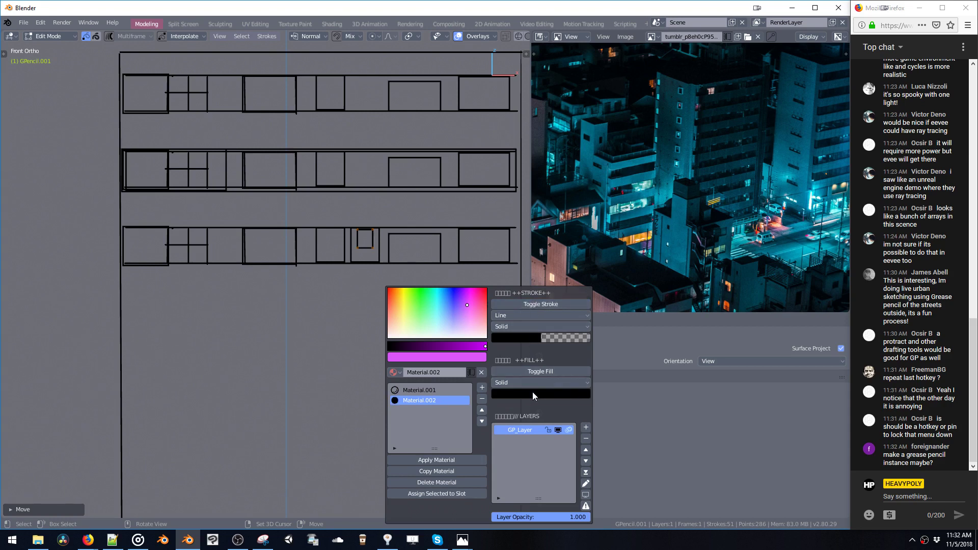
left_click(436, 460)
left_click(536, 394)
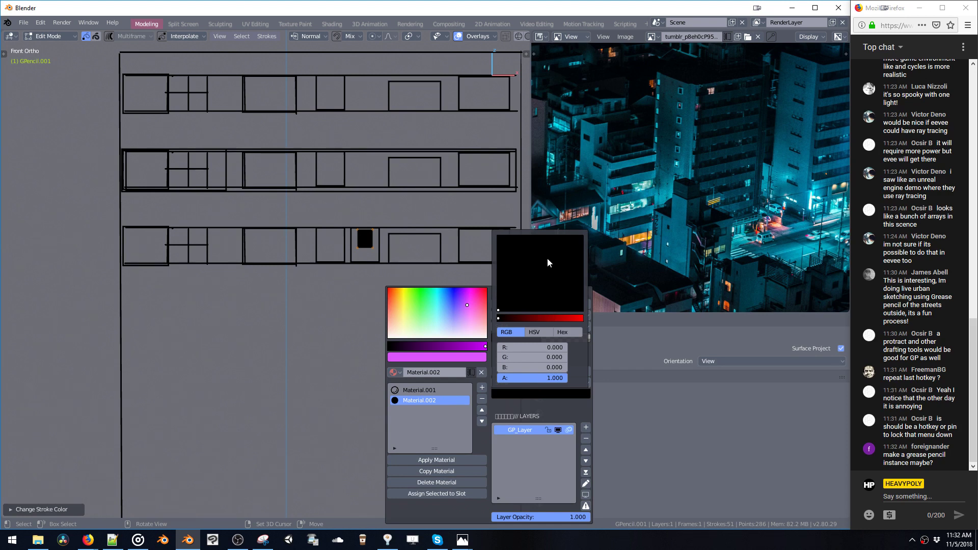
Step: Scale up the black-filled rectangle and shift it down along Z so that it fills the narrow window
key("s")
left_click(391, 308)
key("g")
key("z")
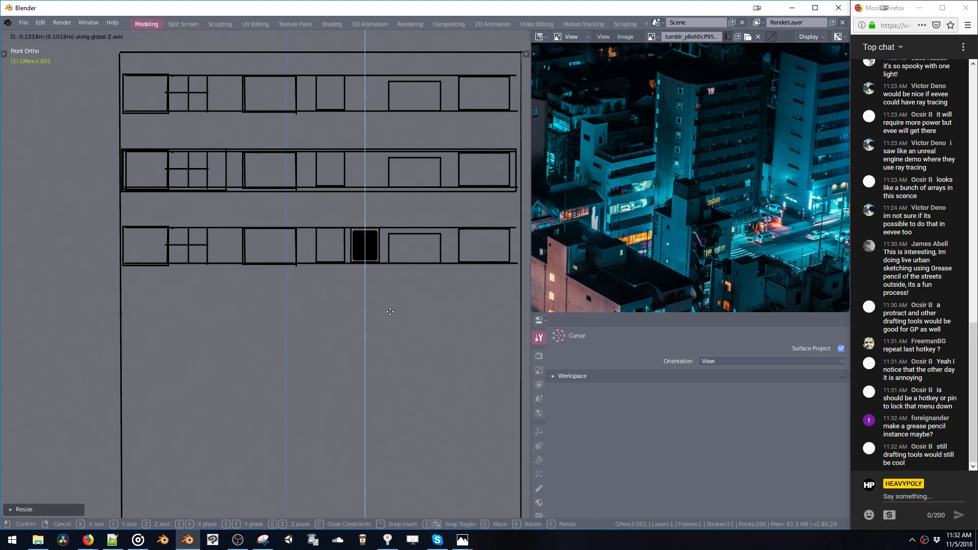
left_click(385, 307)
key("s")
left_click(385, 279)
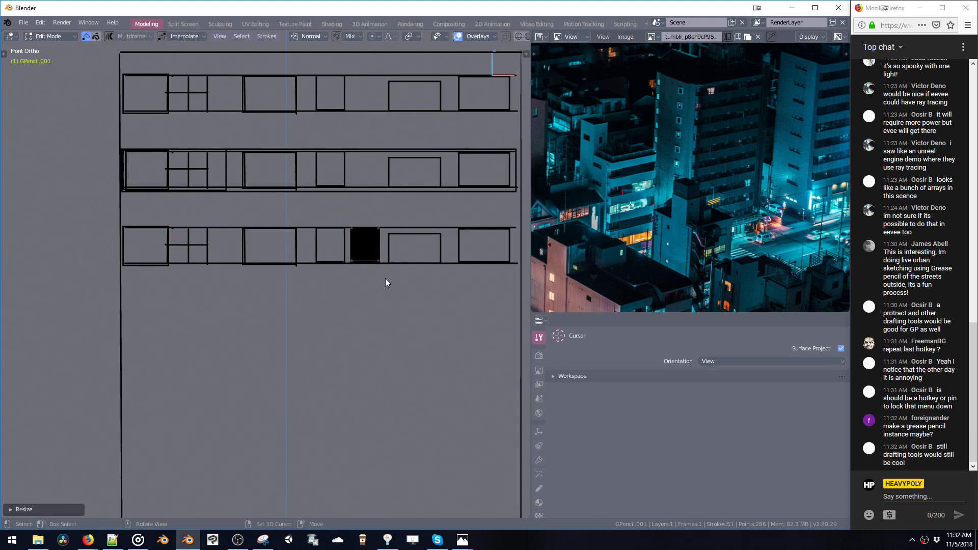
Step: Duplicate the black-filled rectangle onto the shorter window to its right, flatten the copy along Z and lower it into the window
key("shift+d")
left_click(435, 283)
key("s")
key("z")
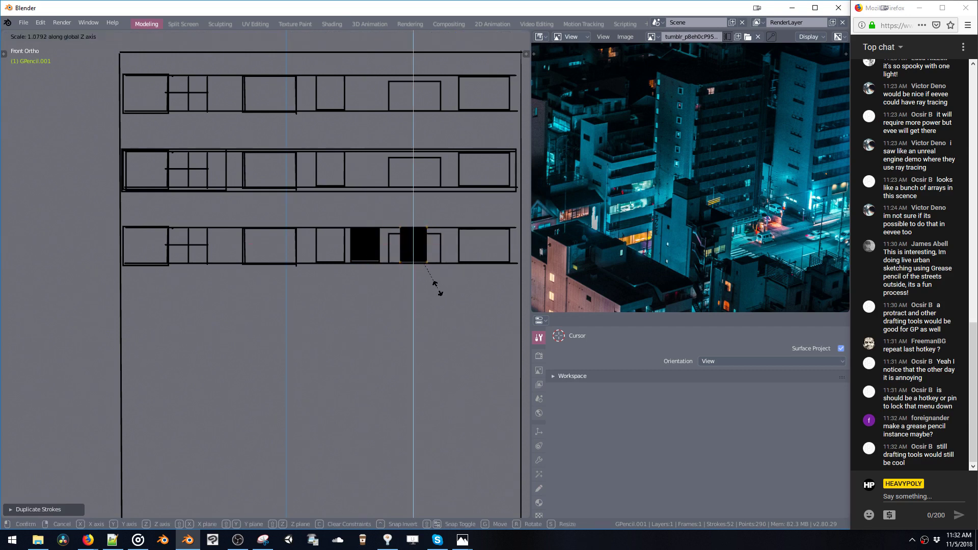
left_click(436, 278)
key("s")
key("z")
left_click(432, 259)
key("g")
key("z")
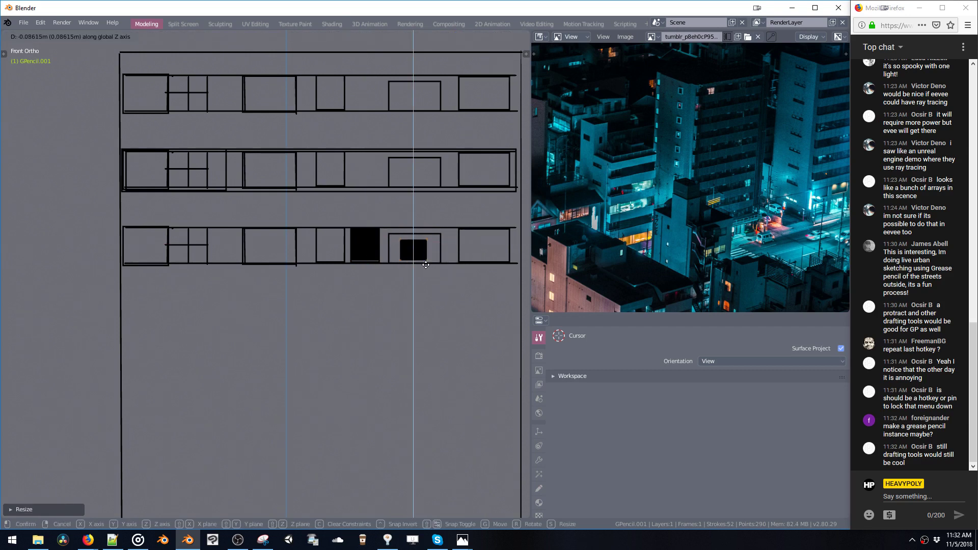
left_click(426, 264)
Step: Align the black copy with the shorter window's upper-left corner, scale it up and stretch it along X to cover the window
key("g")
key("x")
left_click(415, 260)
key("g")
left_click(416, 255)
key("s")
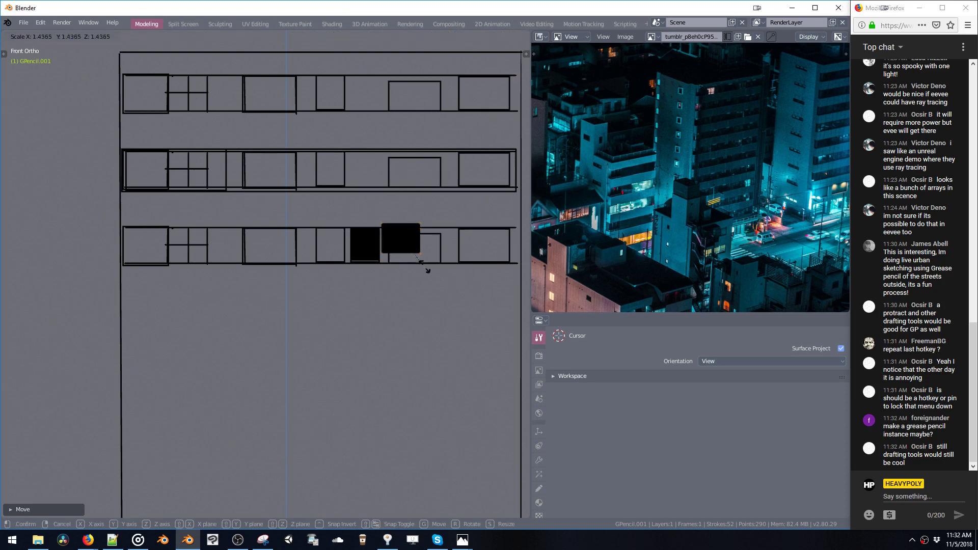
left_click(436, 277)
key("s")
left_click(440, 281)
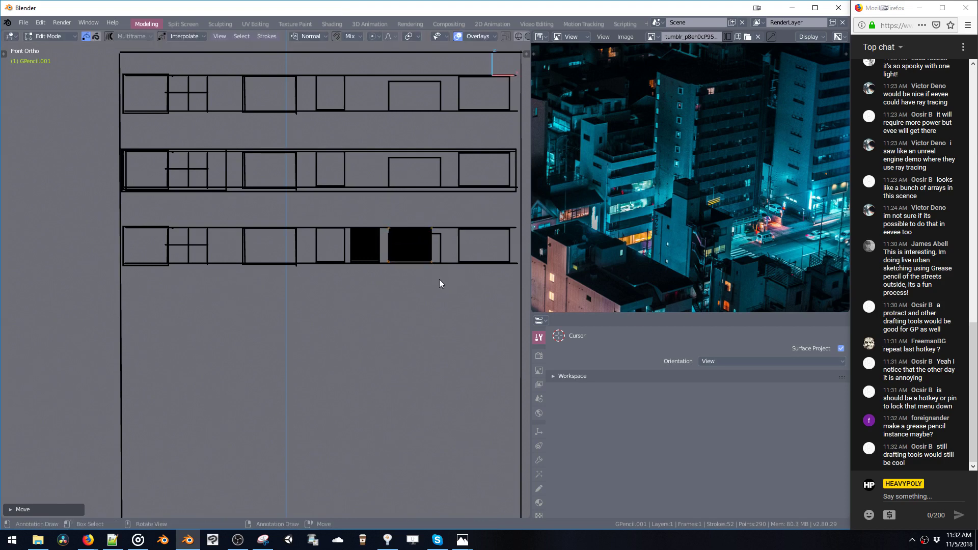
key("s")
key("x")
left_click(478, 292)
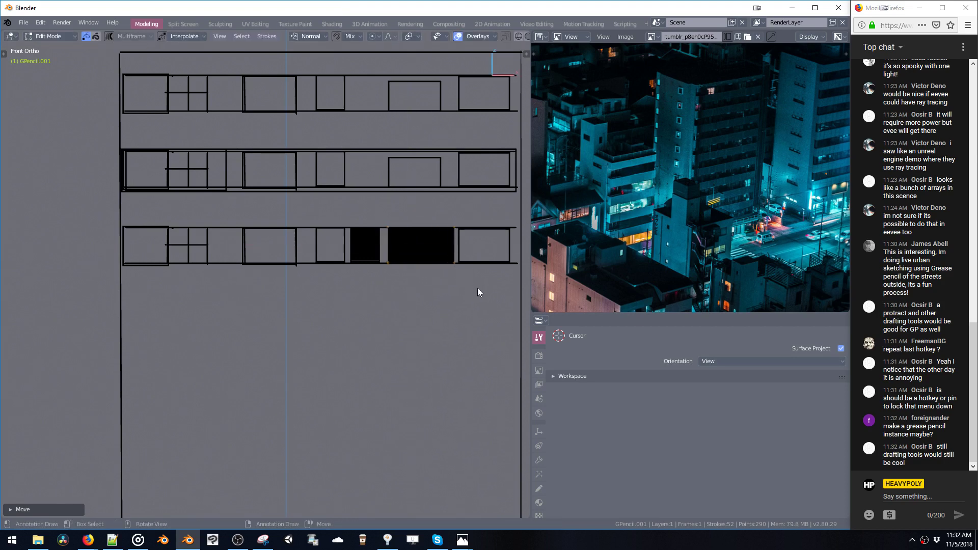
Step: Duplicate the wide black rectangle along X to the right end of the third window row
key("shift+d")
key("x")
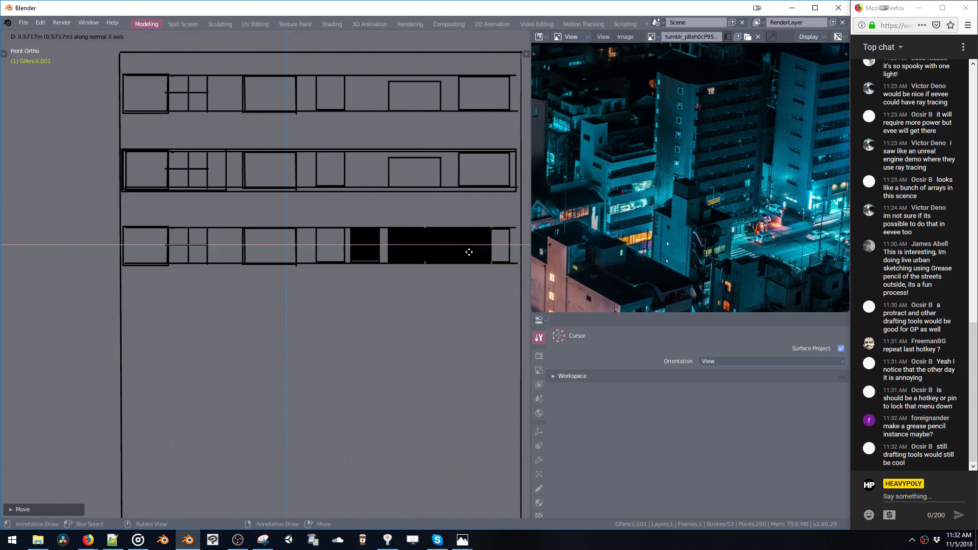
left_click(489, 263)
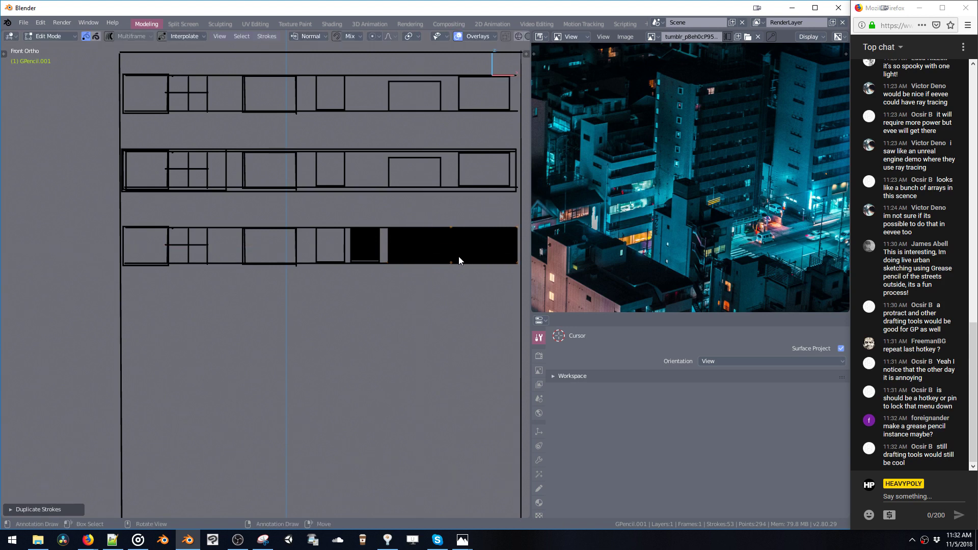
Step: Try shifting the third row's black rectangles along X, undo it, and stretch the first wide rectangle's right edge to the row's end
left_click_drag(494, 201, 311, 275)
key("g")
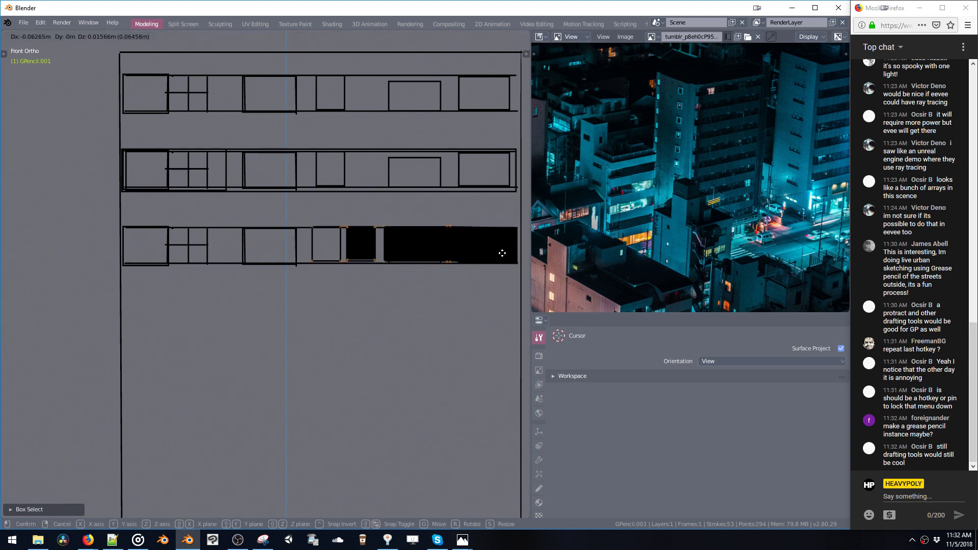
key("x")
left_click(427, 261)
key("ctrl+z")
left_click(454, 227)
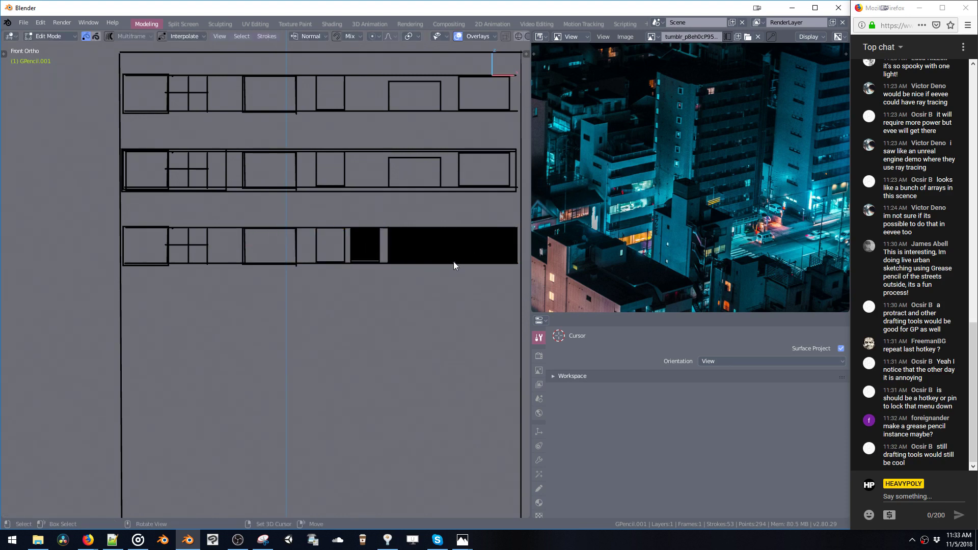
key("g")
key("x")
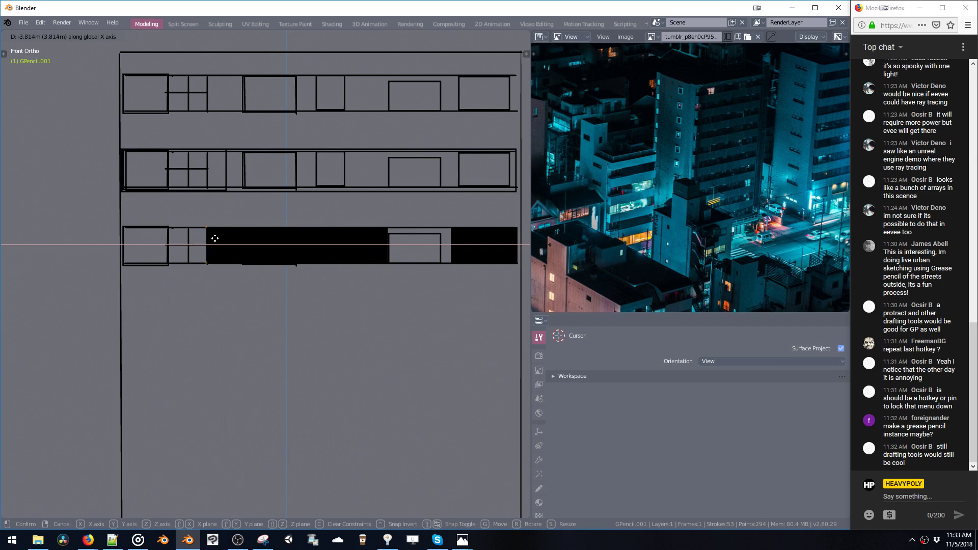
left_click(506, 251)
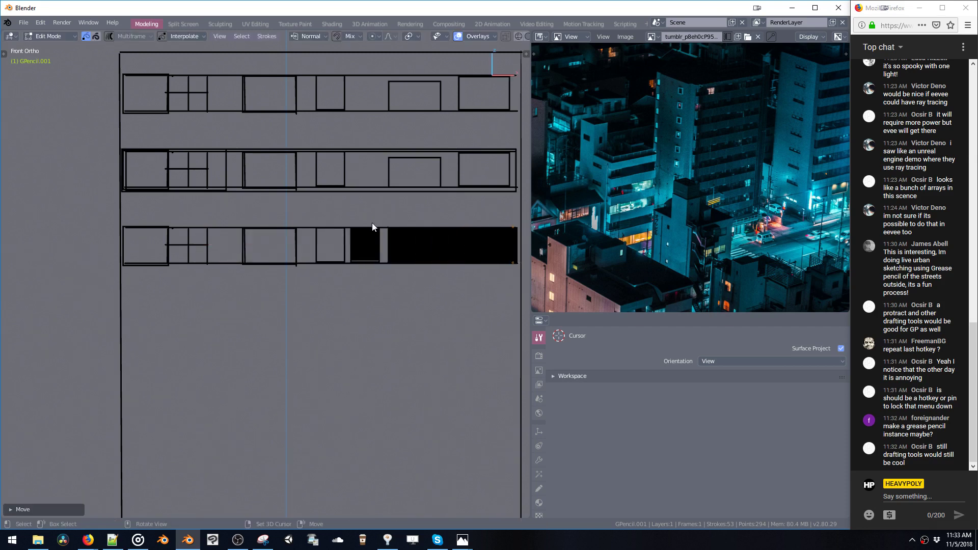
Step: Move the shorter window outline below the third row and delete the black rectangle that covered it
key("shift+d")
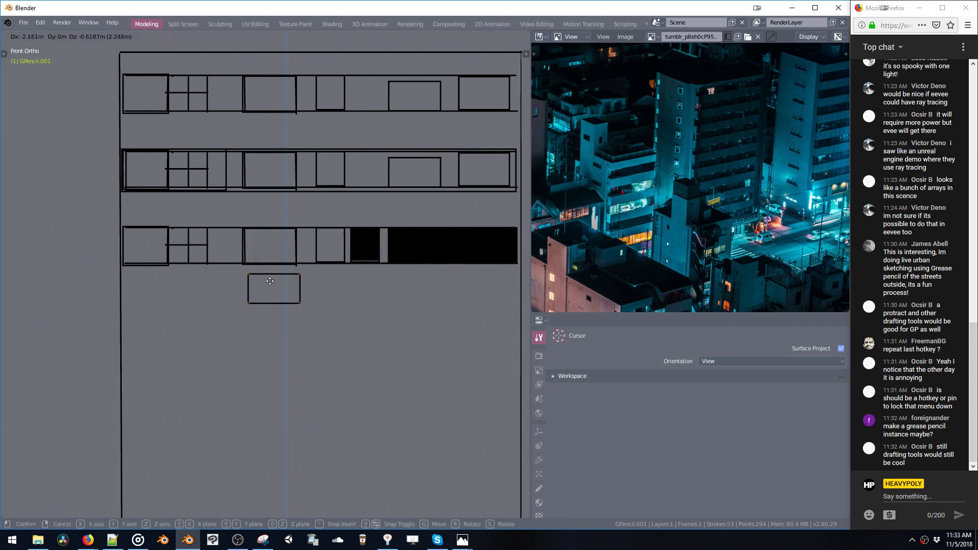
left_click(396, 246)
left_click(395, 246)
key("Delete")
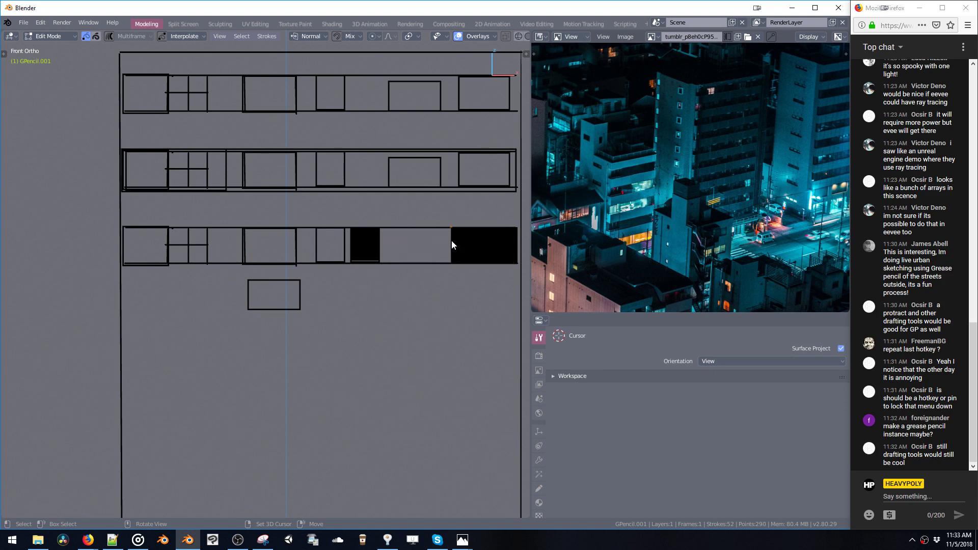
Step: Move the remaining black rectangle's left edge along X to the facade's left side so the rectangle spans the whole third row
key("g")
key("x")
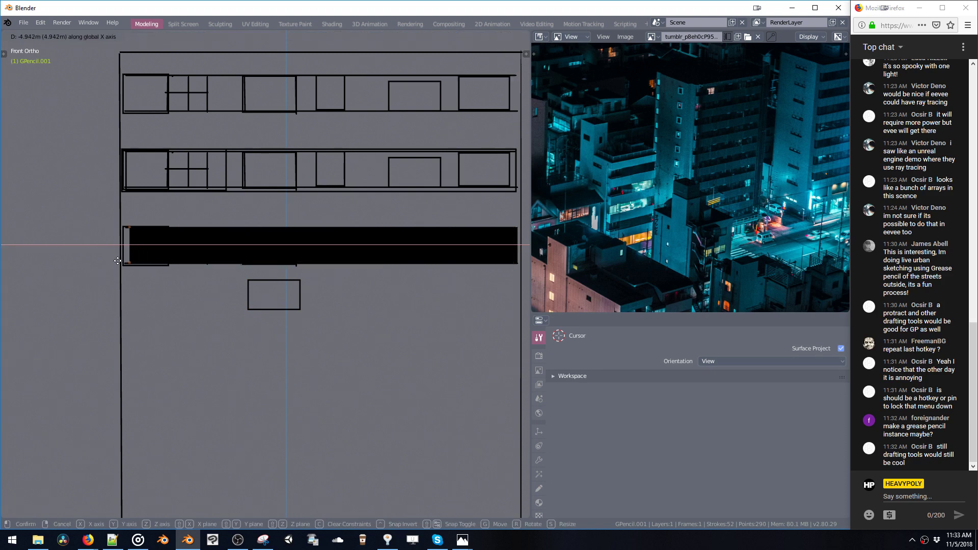
left_click(123, 261)
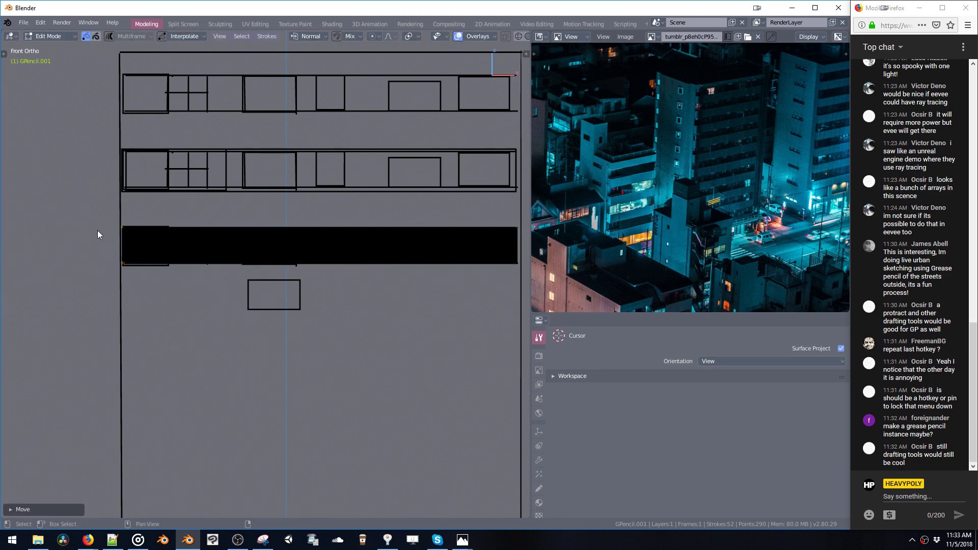
Step: Select the whole row-wide rectangle and lighten its material's fill colour from black to dark grey
key("ctrl+l")
key("shift+v")
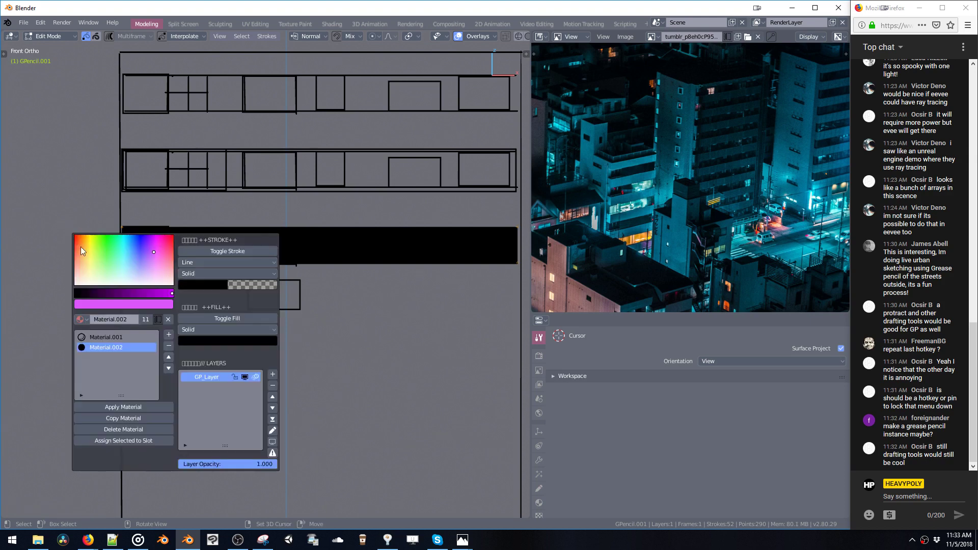
left_click(211, 341)
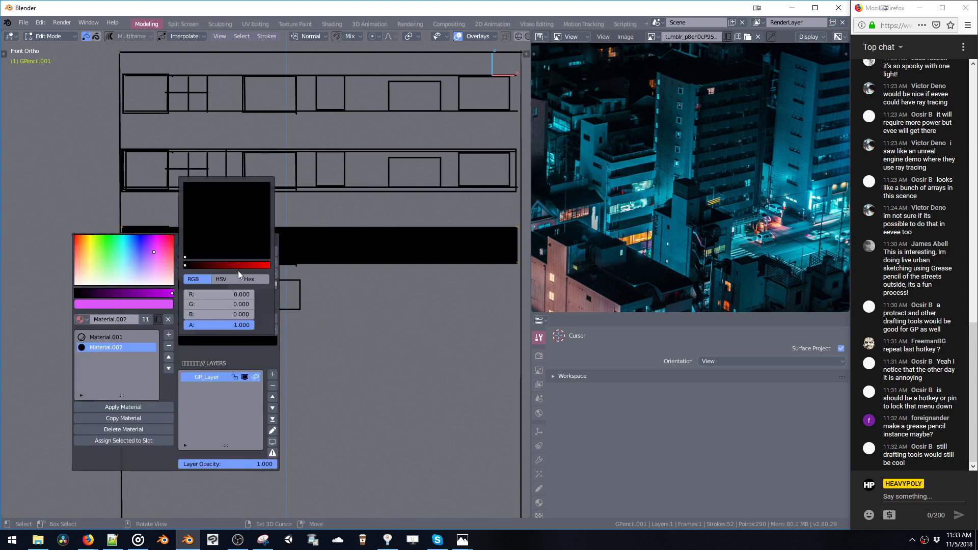
left_click(193, 267)
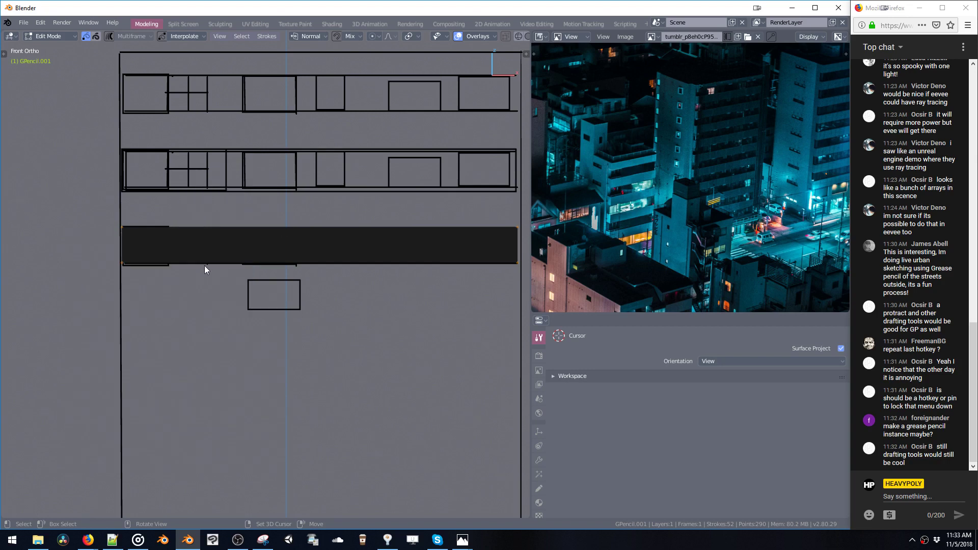
left_click(241, 36)
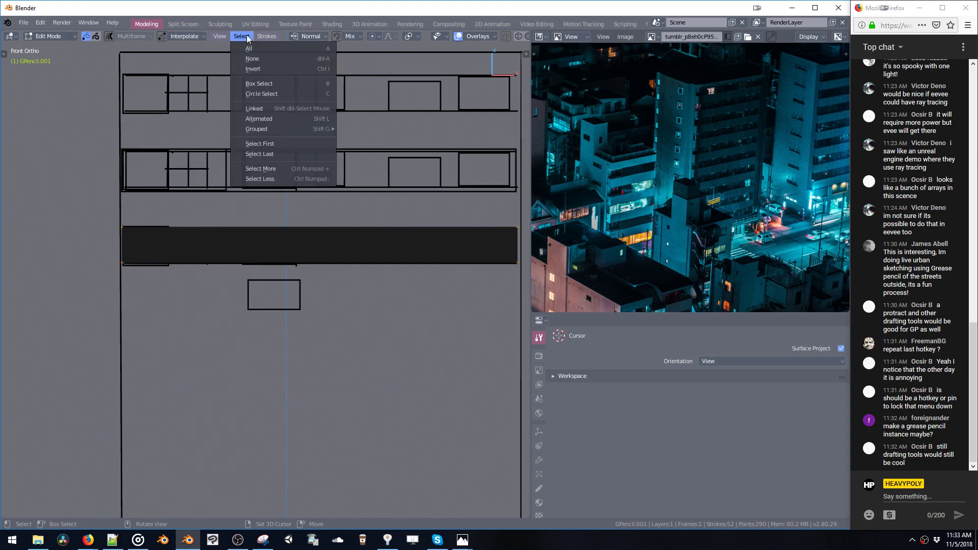
mouse_move(266, 37)
mouse_move(299, 237)
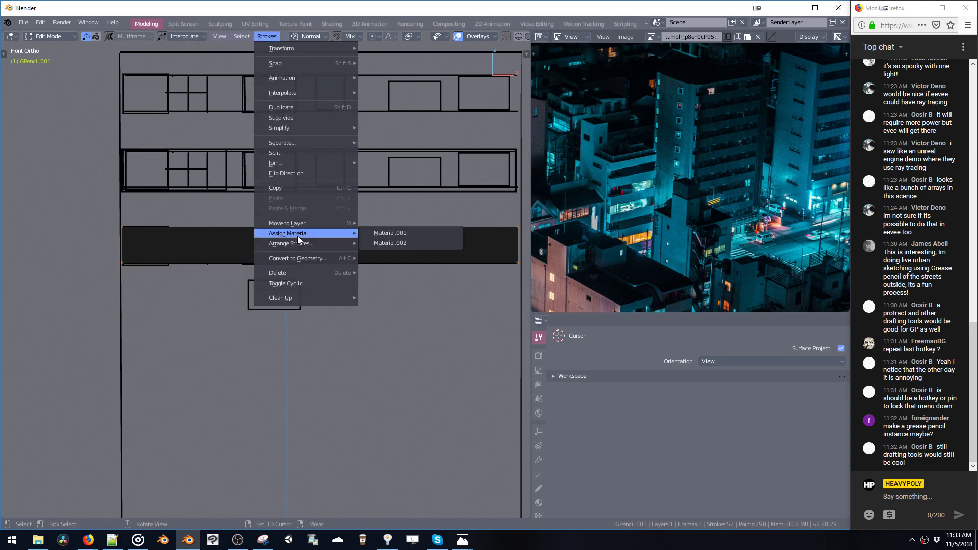
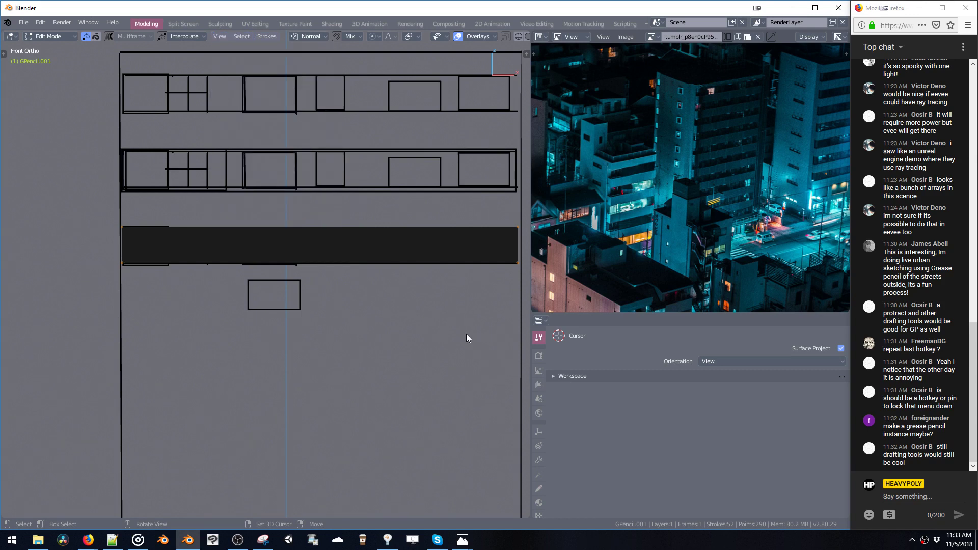
Step: Add a new grease pencil layer above the existing one and rename it FG
key("shift+v")
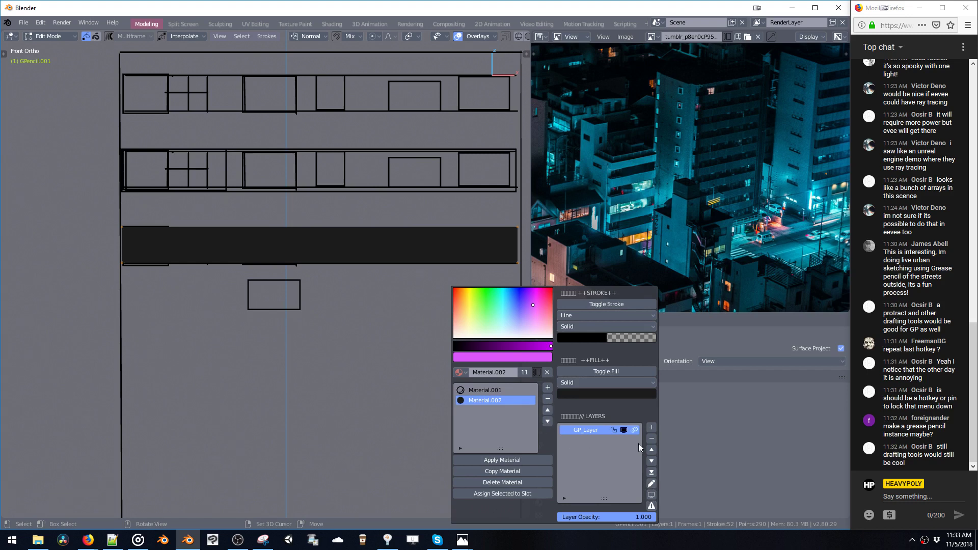
left_click(652, 428)
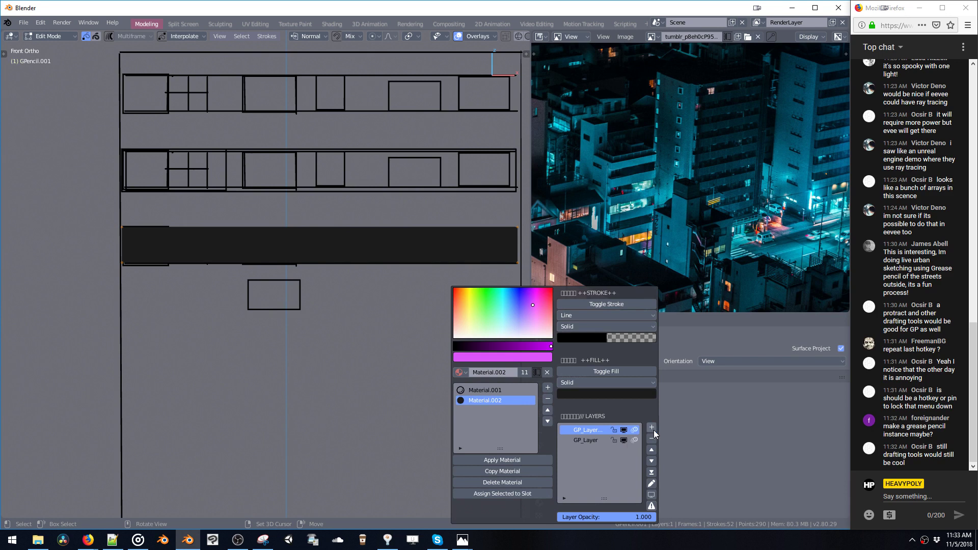
right_click(582, 430)
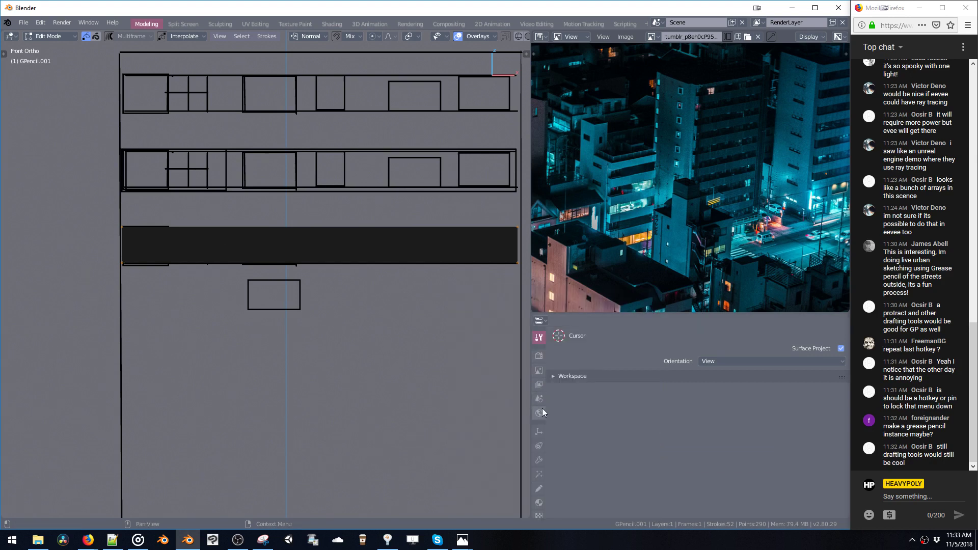
left_click(539, 431)
left_click(539, 446)
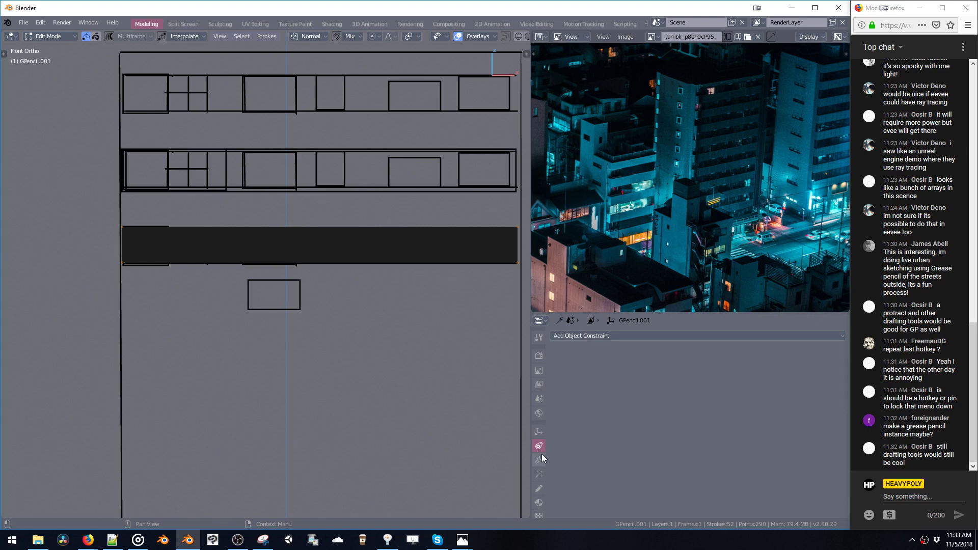
left_click(541, 461)
left_click(538, 503)
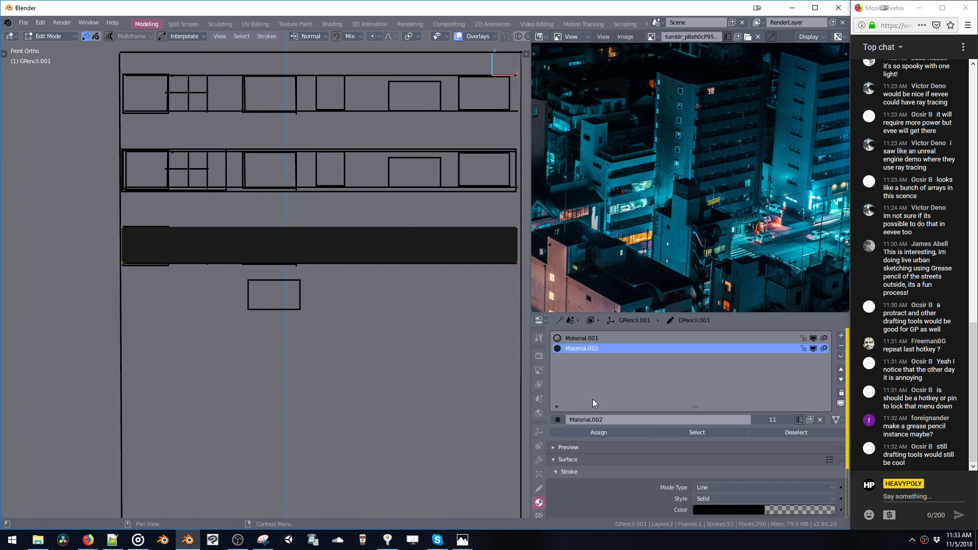
left_click(539, 489)
double_click(590, 368)
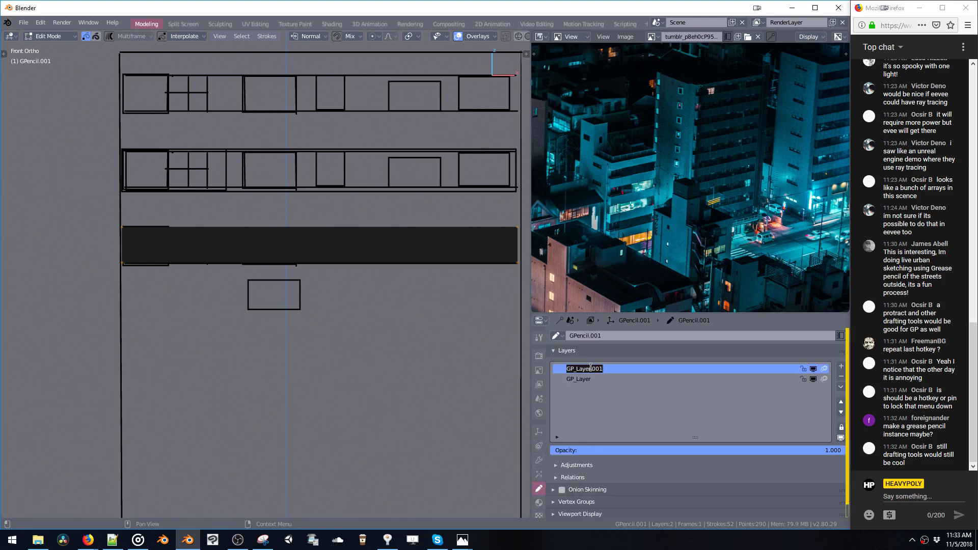
type("FG")
key("Return")
Step: Rename the original grease pencil layer BG
double_click(591, 378)
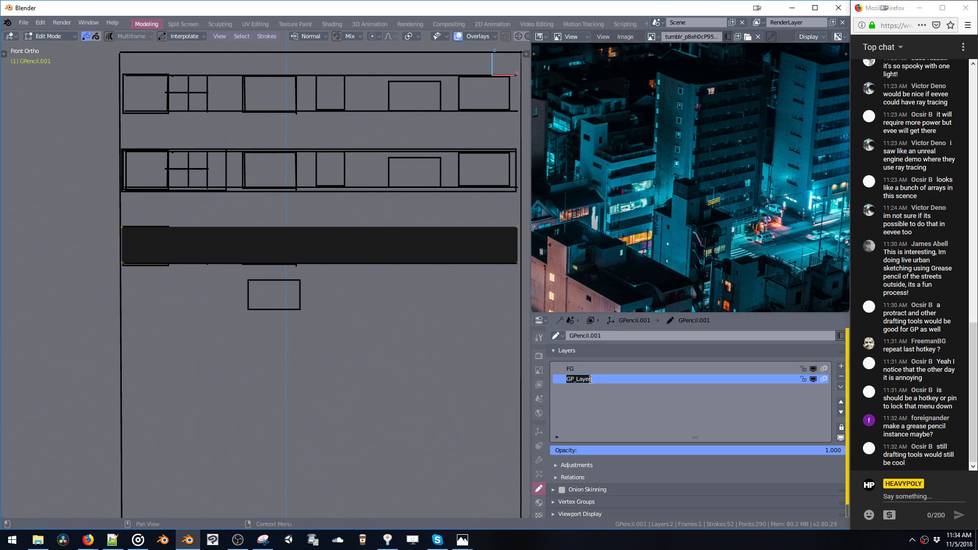
type("BG")
key("Return")
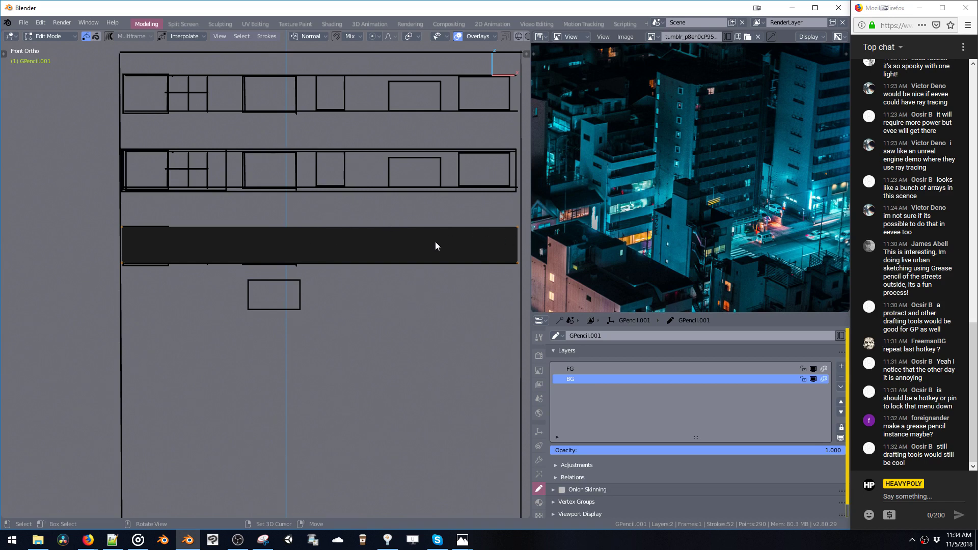
key("shift+v")
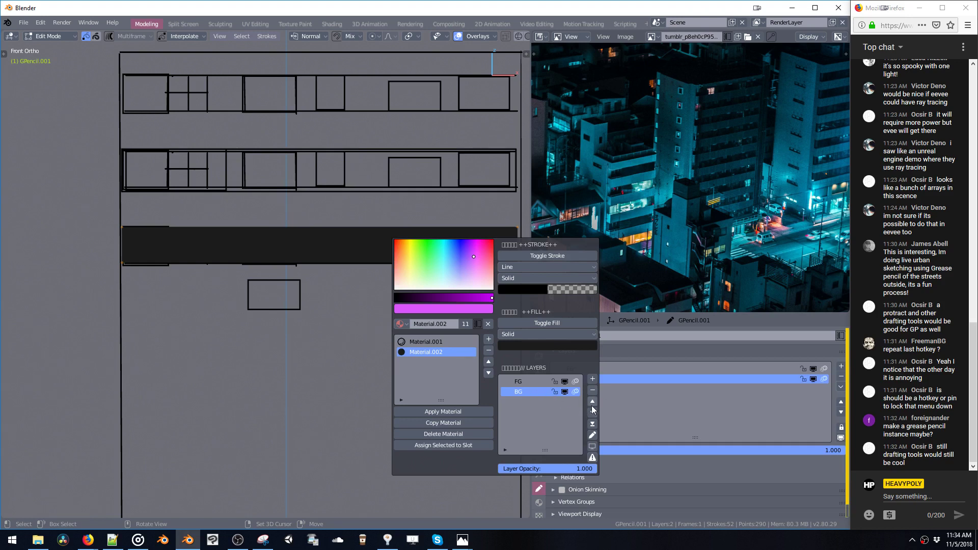
left_click(594, 457)
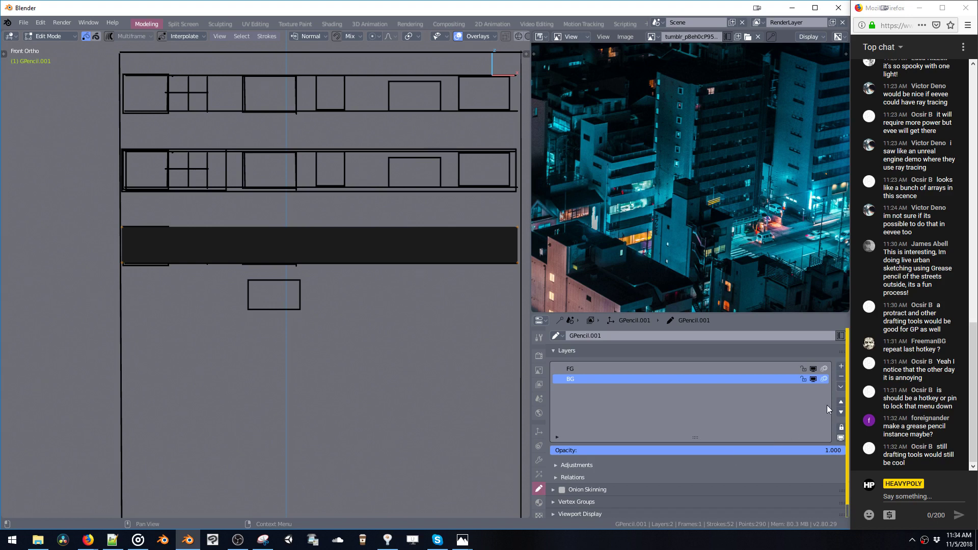
scroll(764, 482, "down", 1)
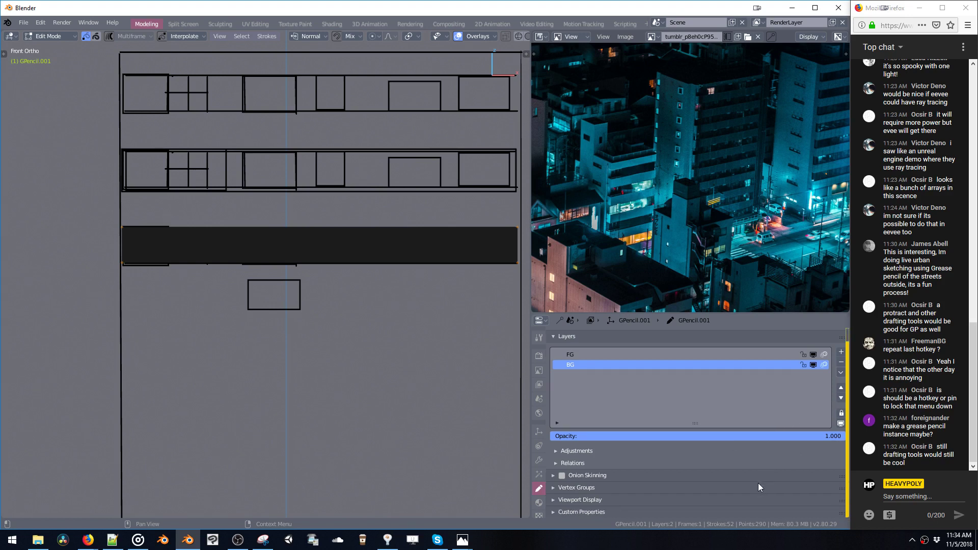
Step: Move the selected dark grey rectangle to the BG layer
left_click(267, 36)
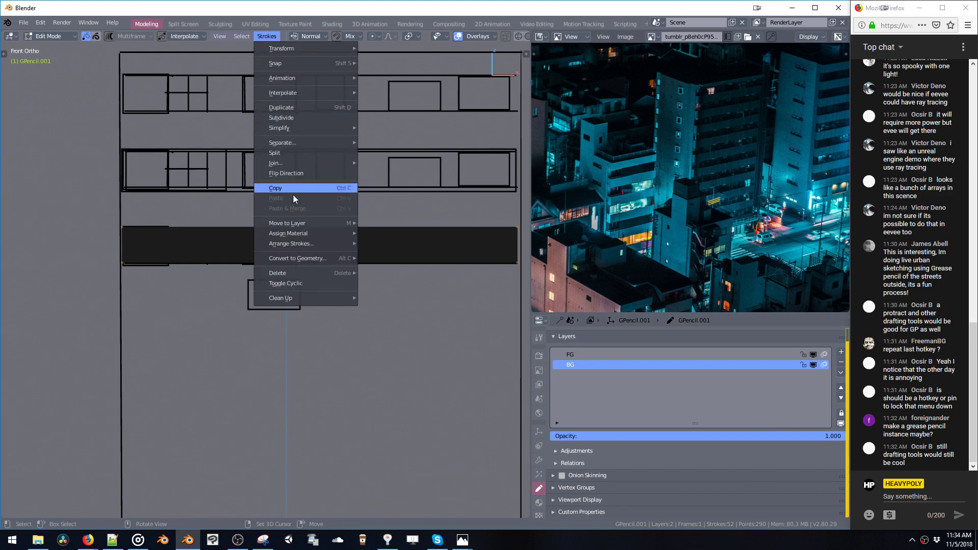
mouse_move(299, 226)
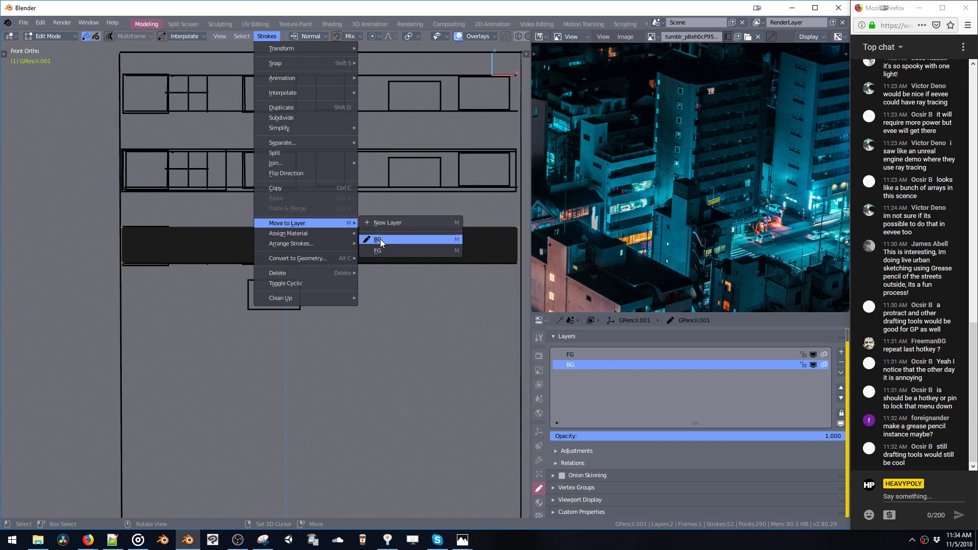
key("m")
left_click(357, 268)
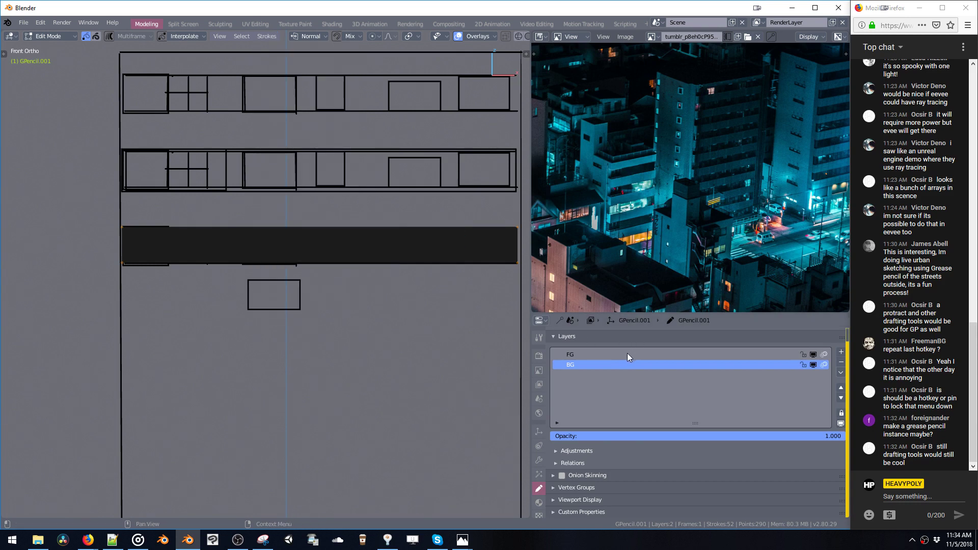
Step: Select all the facade's outline strokes and move them to the FG layer, leaving the dark grey rectangle on BG
key("a")
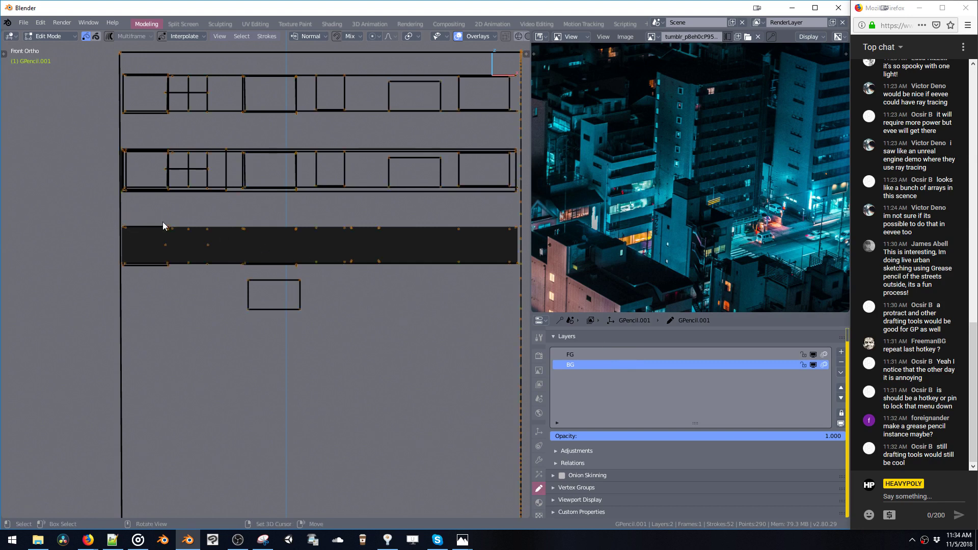
key("m")
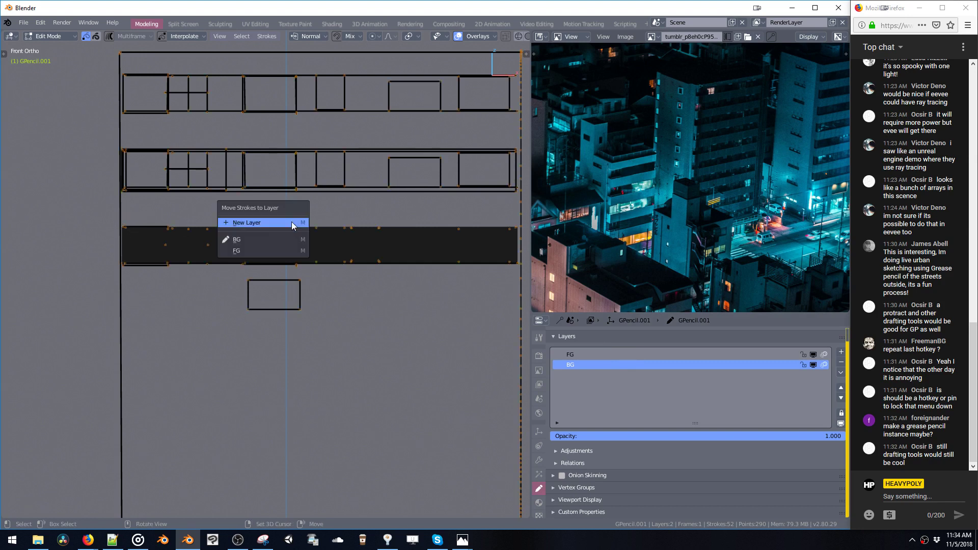
left_click(278, 249)
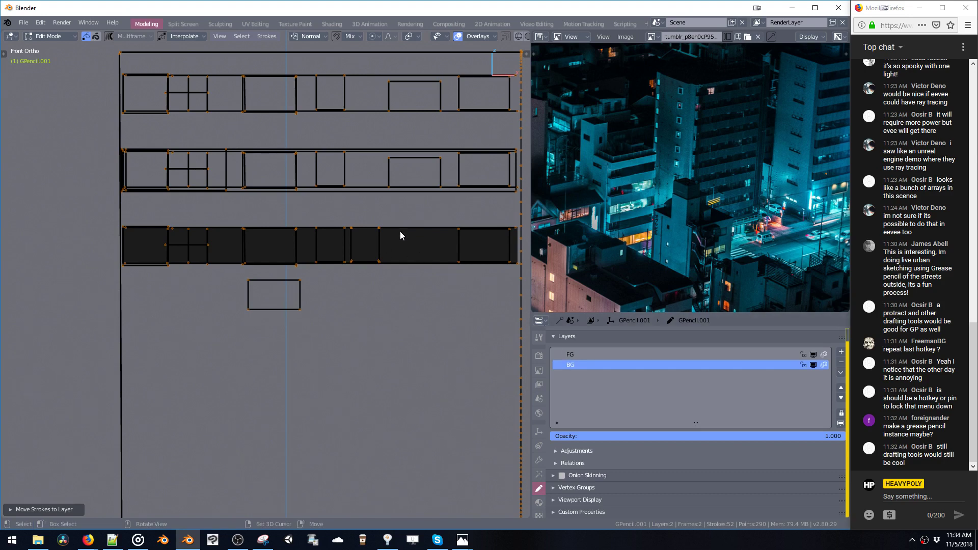
Step: Delete the horizontal line stroke along the filled row's upper edge
left_click(515, 228)
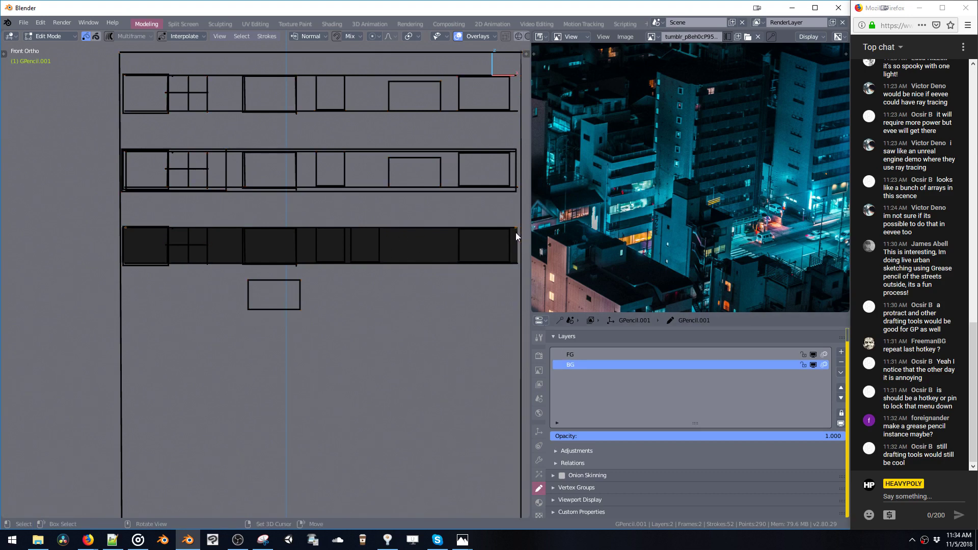
key("g")
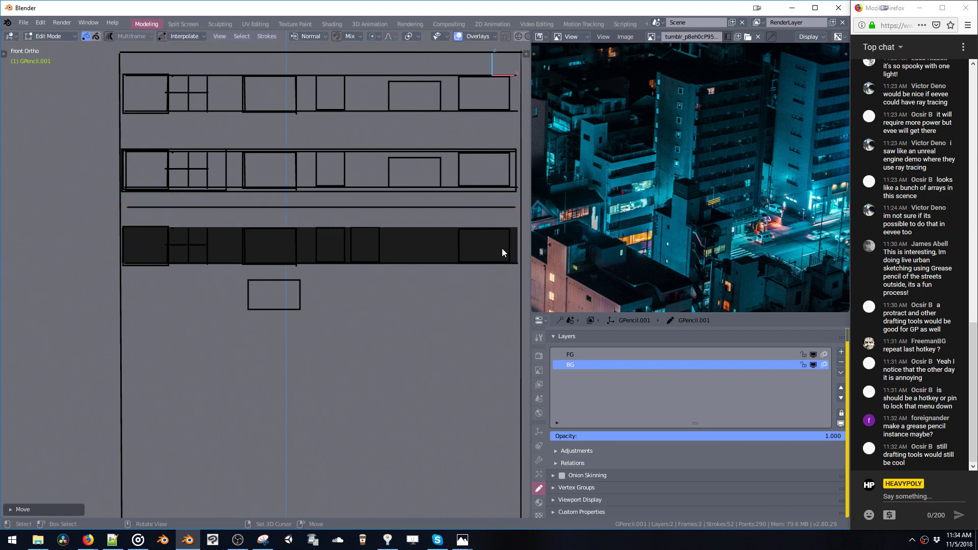
key("Escape")
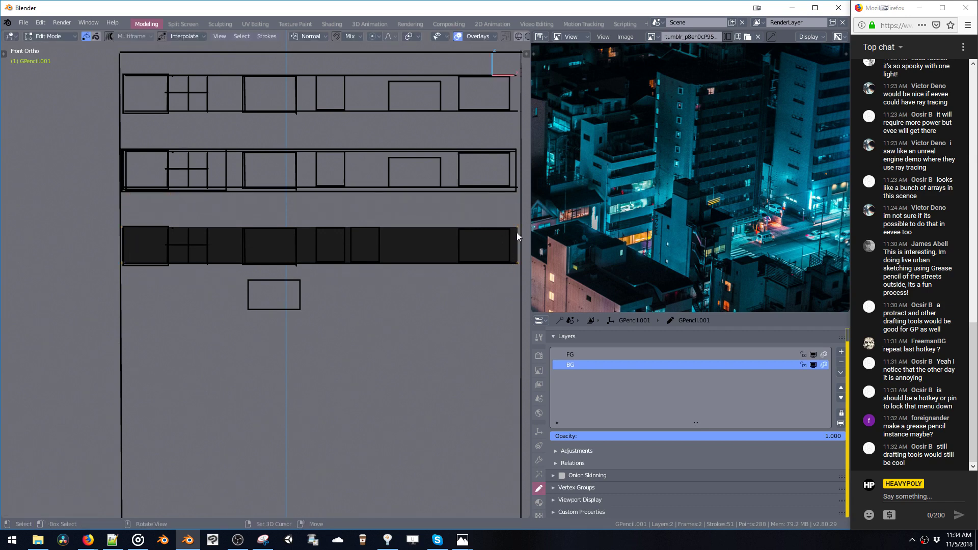
Step: Duplicate the dark grey row rectangle and place the copy in the empty facade area below the row
key("shift+d")
key("y")
left_click(500, 353)
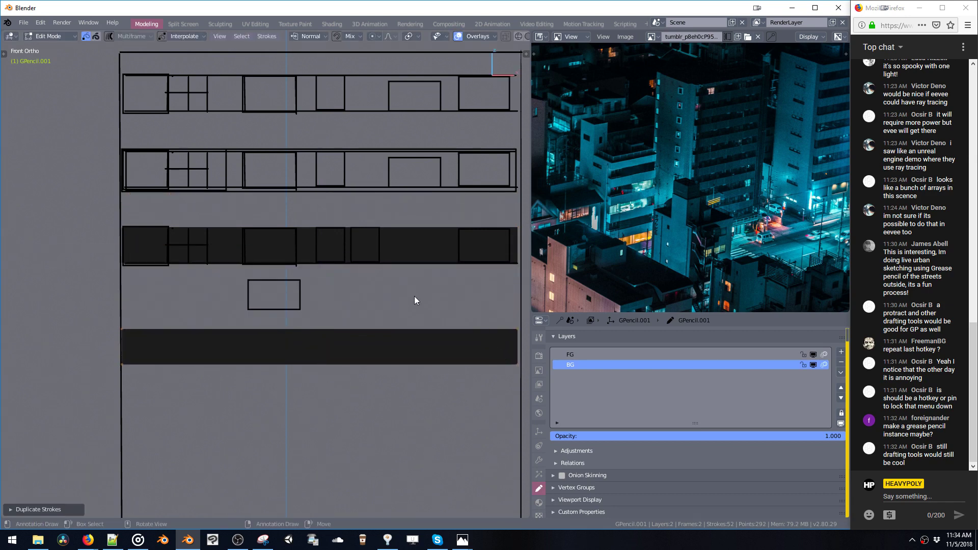
Step: Delete the loose rectangle below the filled row and the two central window outlines inside that row
middle_click_drag(418, 286, 405, 274, "shift")
left_click(289, 269)
key("x")
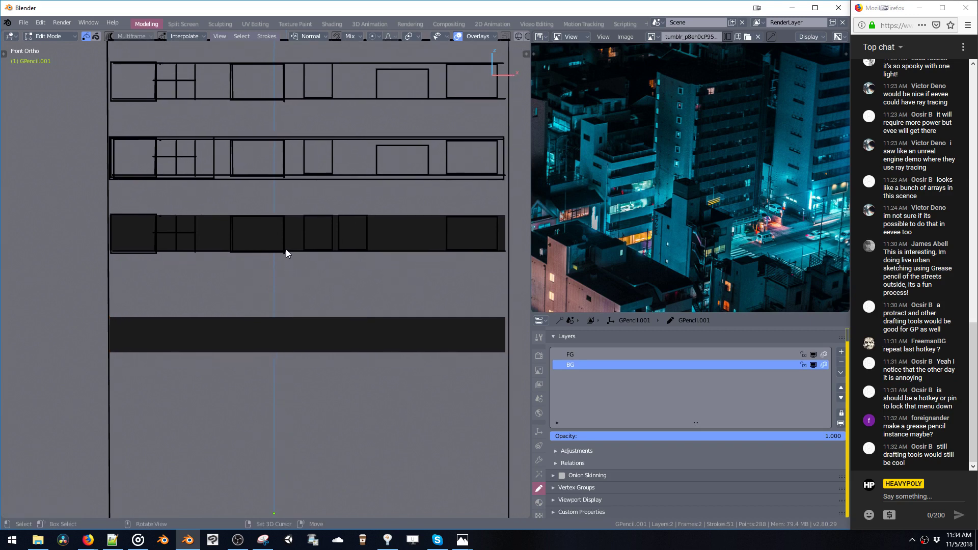
left_click(283, 248)
key("x")
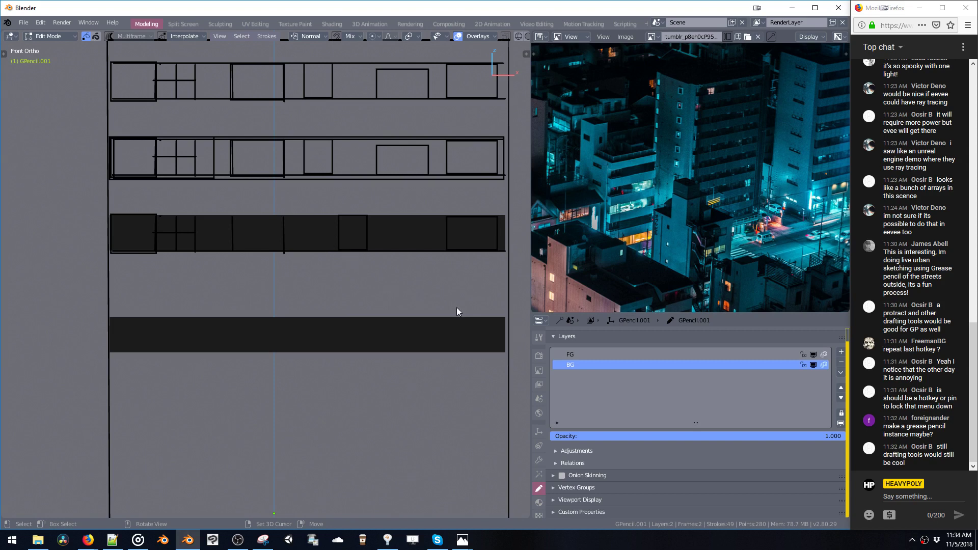
Step: Scale the duplicated dark grey rectangle along X down to a narrow, roughly square pane
key("s")
key("x")
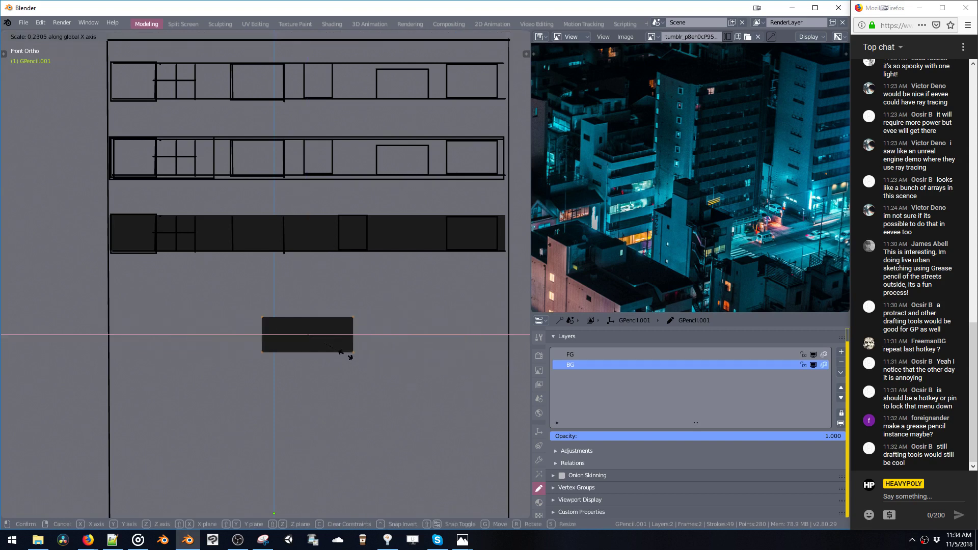
left_click(338, 334)
Step: Copy the pane's material, darken the copy's fill to RGB 0.039, and apply it to the pane
key("u")
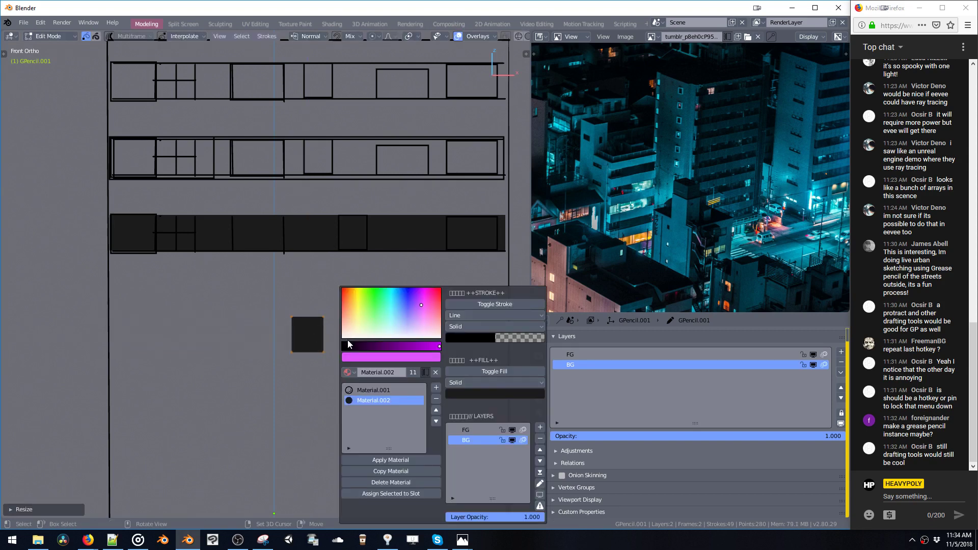
left_click(391, 471)
left_click(480, 393)
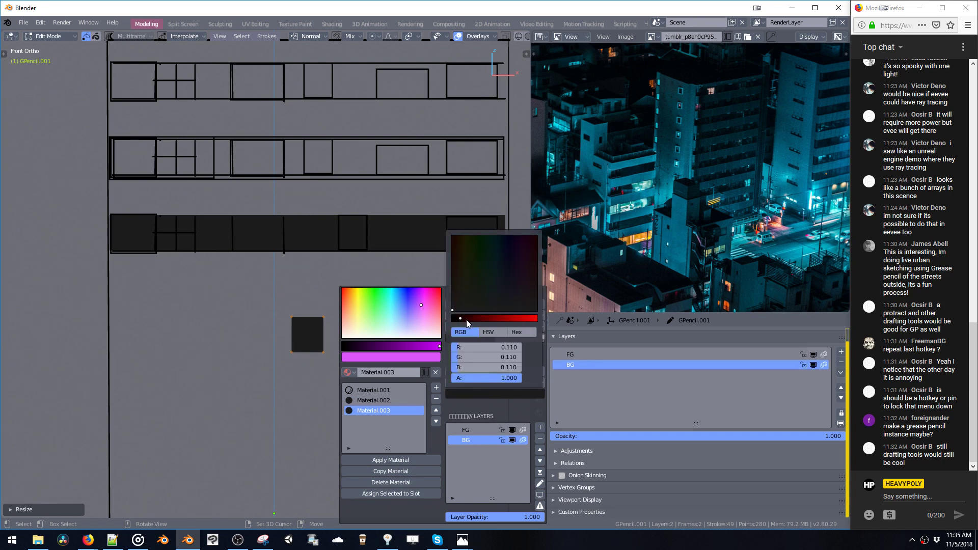
left_click_drag(467, 320, 455, 319)
left_click(395, 461)
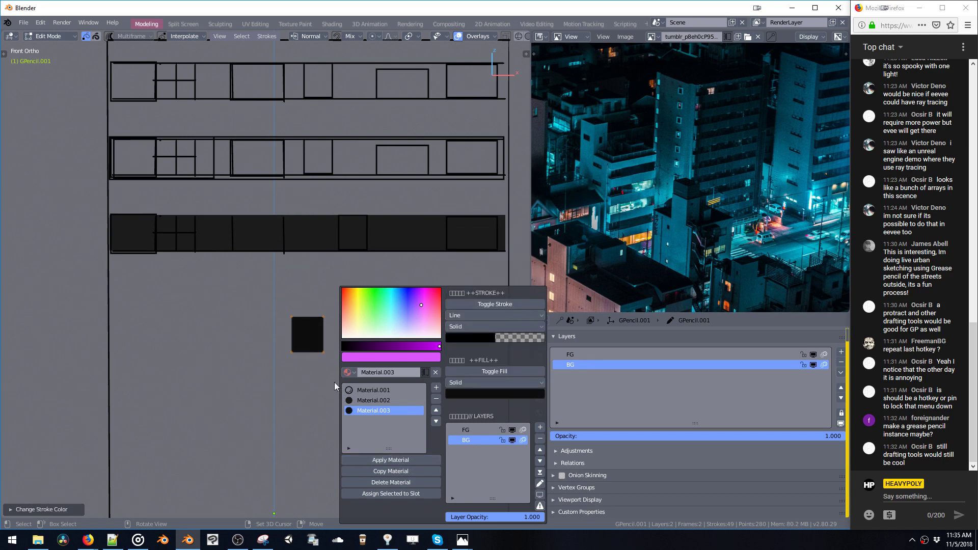
Step: Move the near-black pane into the filled row beside the rightmost window and widen it along X
key("g")
left_click(417, 251)
key("u")
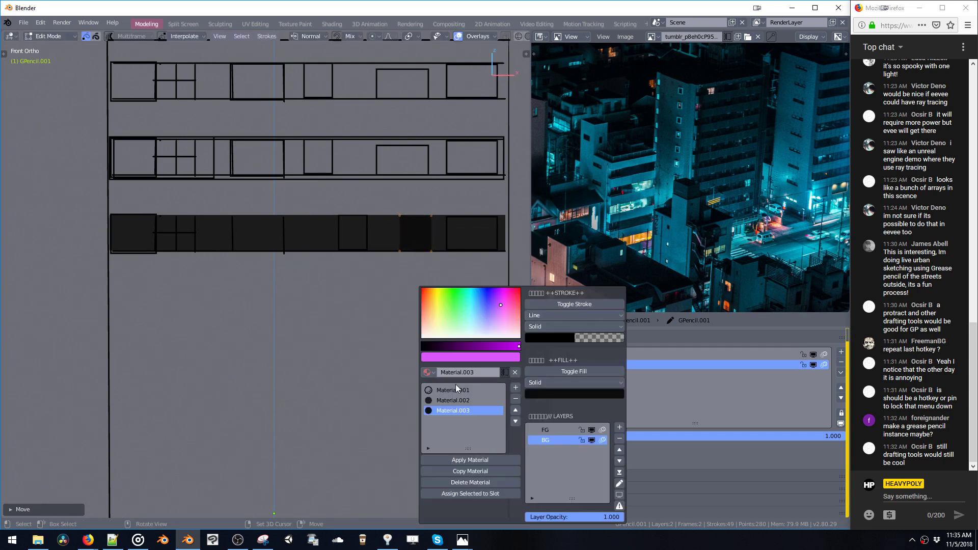
left_click(550, 394)
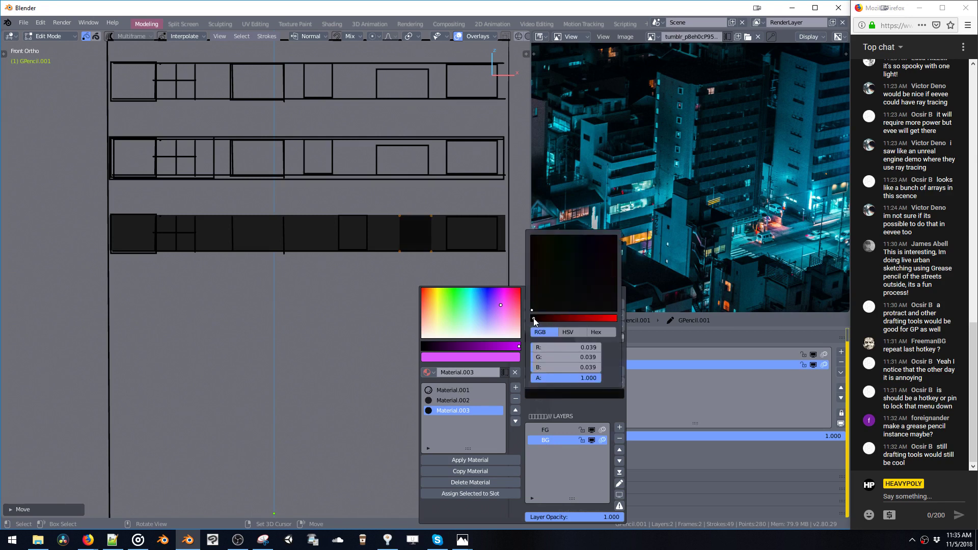
key("s")
key("x")
left_click(508, 256)
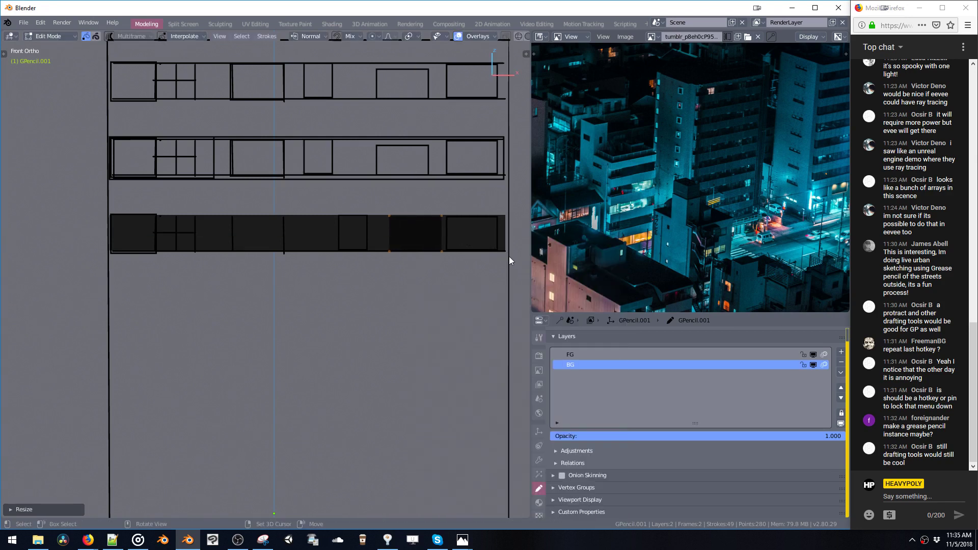
Step: Duplicate the near-black pane along X onto the rightmost window and onto the small window right of centre
key("shift+d")
key("x")
right_click(488, 243)
key("g")
key("x")
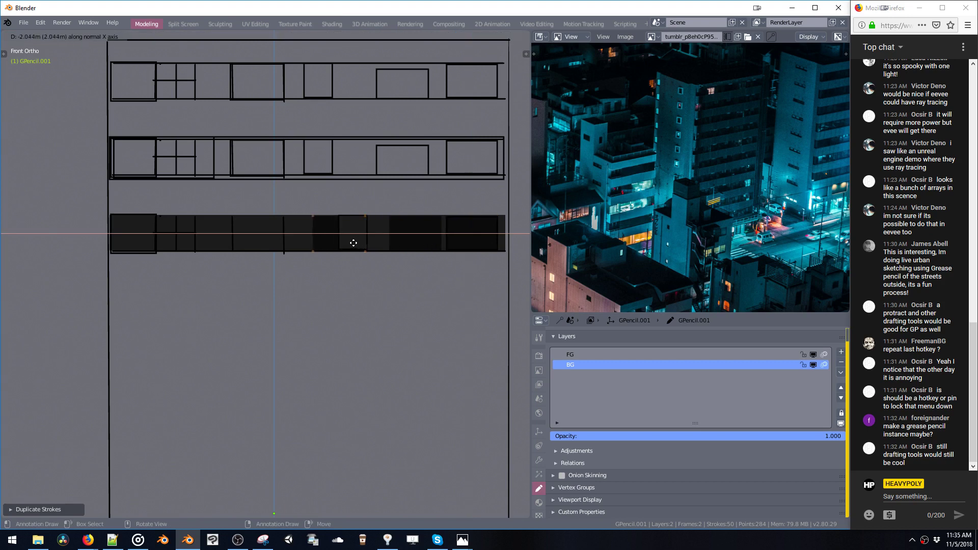
left_click(366, 245)
Step: Narrow the pane right of centre to its window's width and delete that window's outline
key("shift+d")
key("x")
right_click(367, 246)
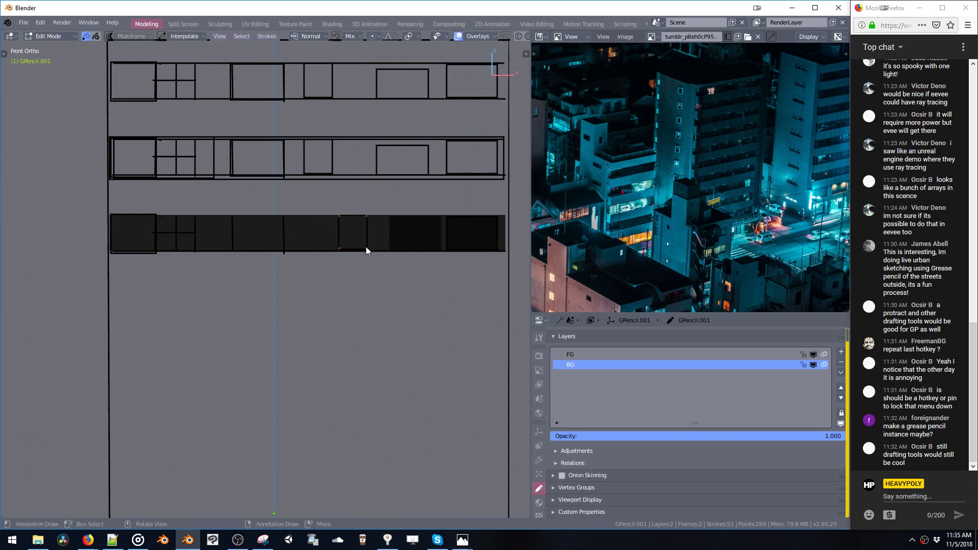
key("Delete")
key("ctrl+z")
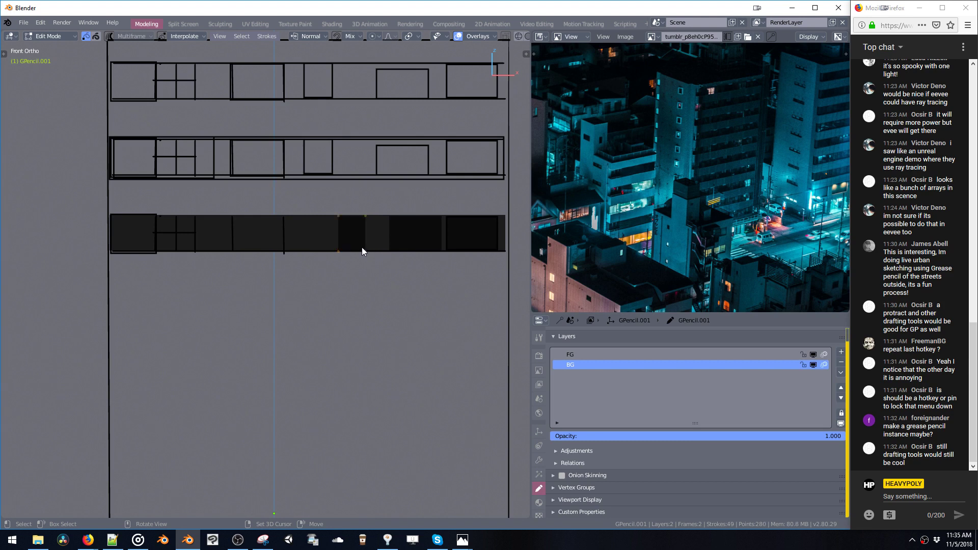
Step: Duplicate the narrow near-black pane along X to two spots in the left half of the filled row
key("g")
key("x")
left_click(273, 244)
key("shift+d")
key("x")
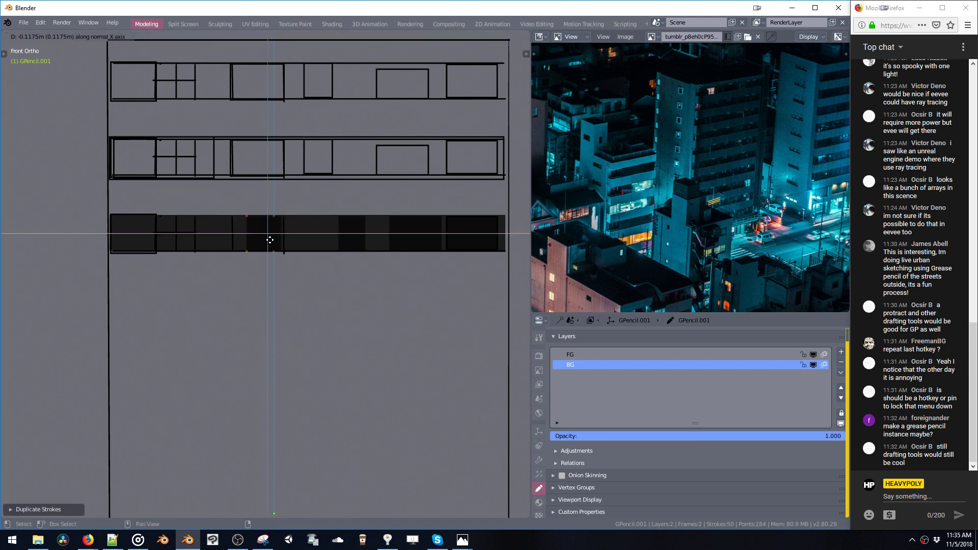
left_click(223, 241)
Step: Duplicate the near-black pane onto the leftmost window and widen it along X to fill that frame
key("shift+d")
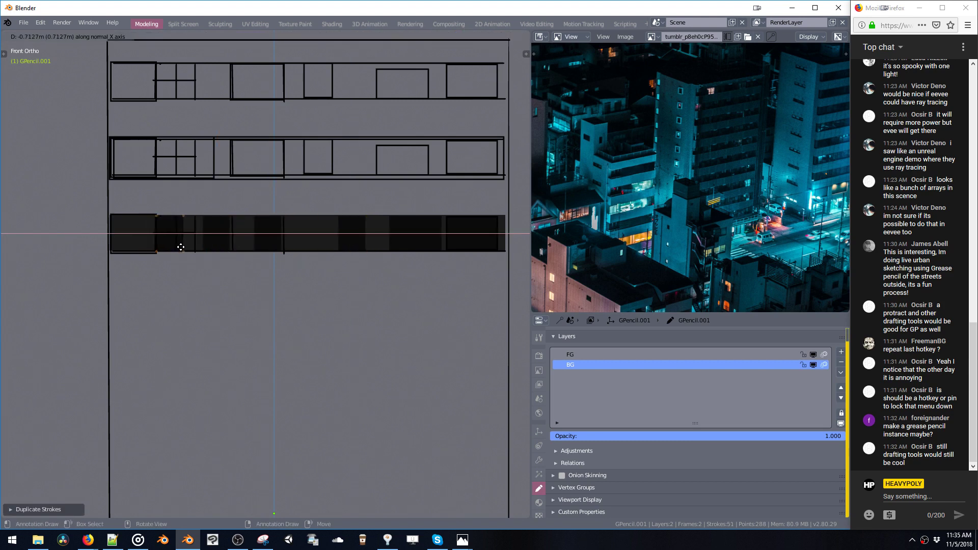
left_click(134, 243)
key("shift+d")
key("s")
key("x")
left_click(162, 248)
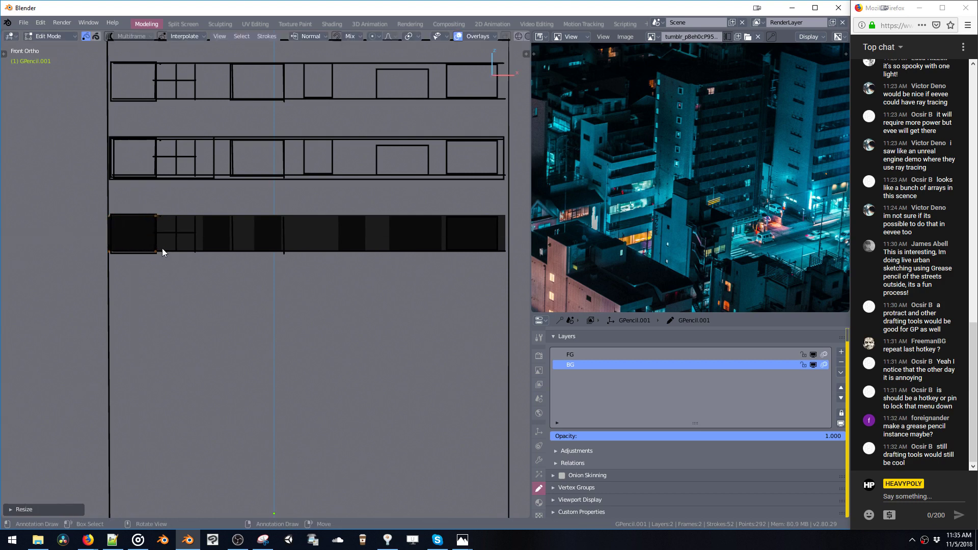
key("g")
key("x")
left_click(163, 249)
middle_click_drag(180, 249, 183, 270, "shift")
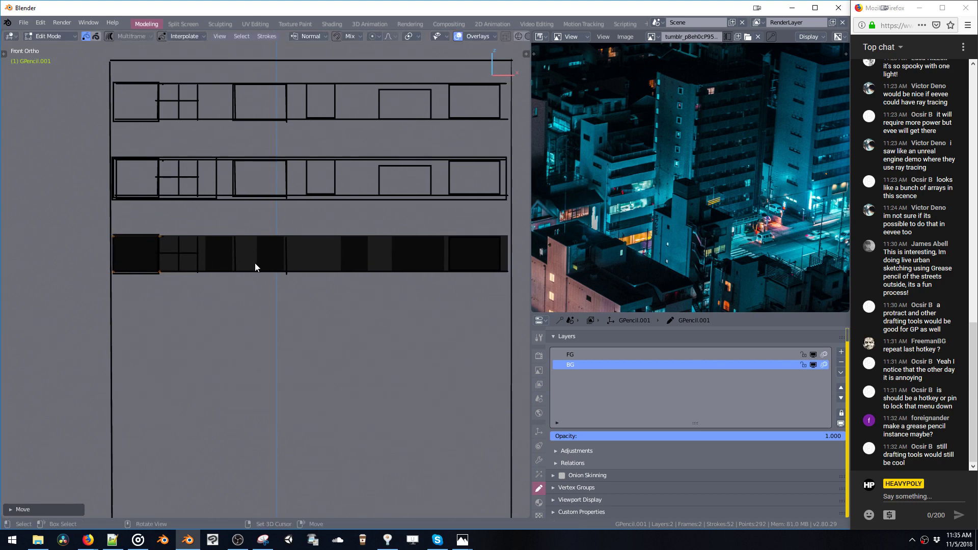
Step: Duplicate the central vertical divider line five times along X across the right half of the filled row
left_click(287, 273)
key("g")
key("x")
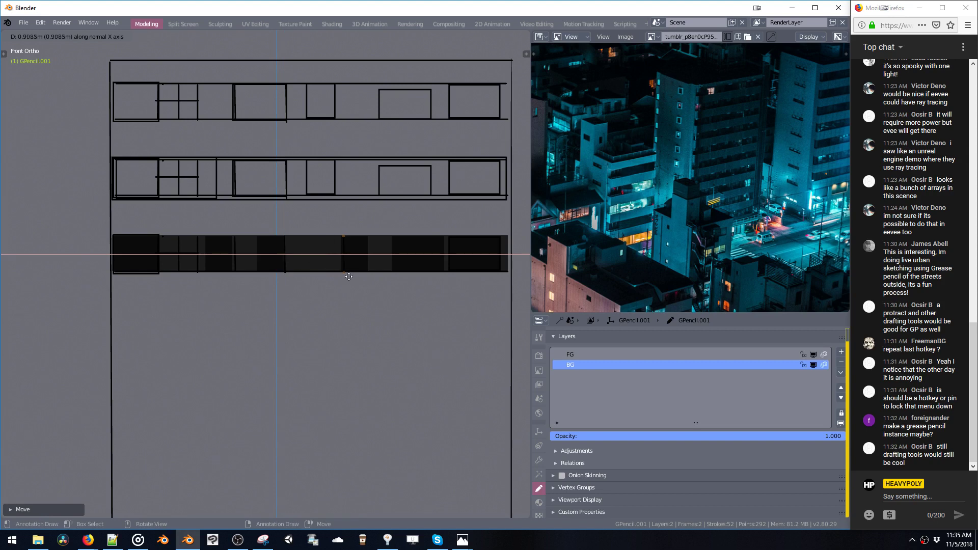
left_click(348, 276)
key("shift+d")
key("x")
left_click(376, 284)
key("shift+d")
key("x")
left_click(440, 289)
key("shift+d")
key("x")
left_click(477, 293)
key("shift+d")
key("x")
left_click(487, 298)
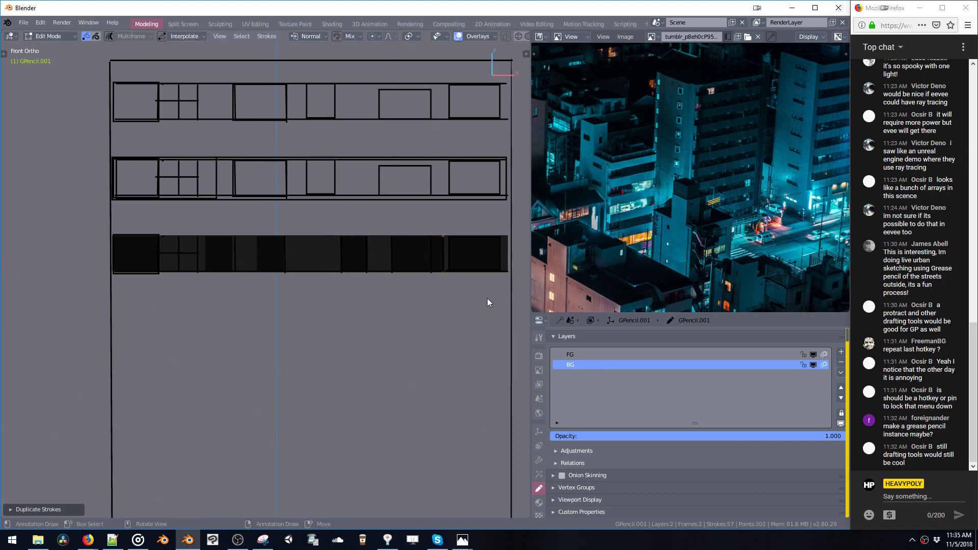
Step: Duplicate the narrow dark pane below the row, scale it down, and flatten it along Z into a small rectangle
left_click(351, 260)
key("shift+d")
left_click(327, 318)
key("s")
left_click(335, 340)
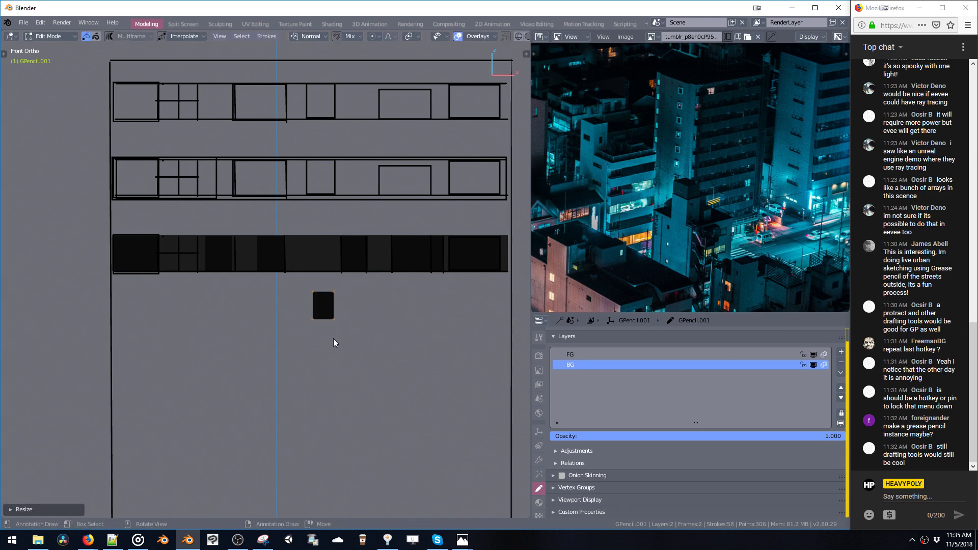
key("s")
key("z")
left_click(332, 326)
Step: Copy the small rectangle's material, lighten the copy's fill to dark grey, and apply it to the rectangle
key("shift+v")
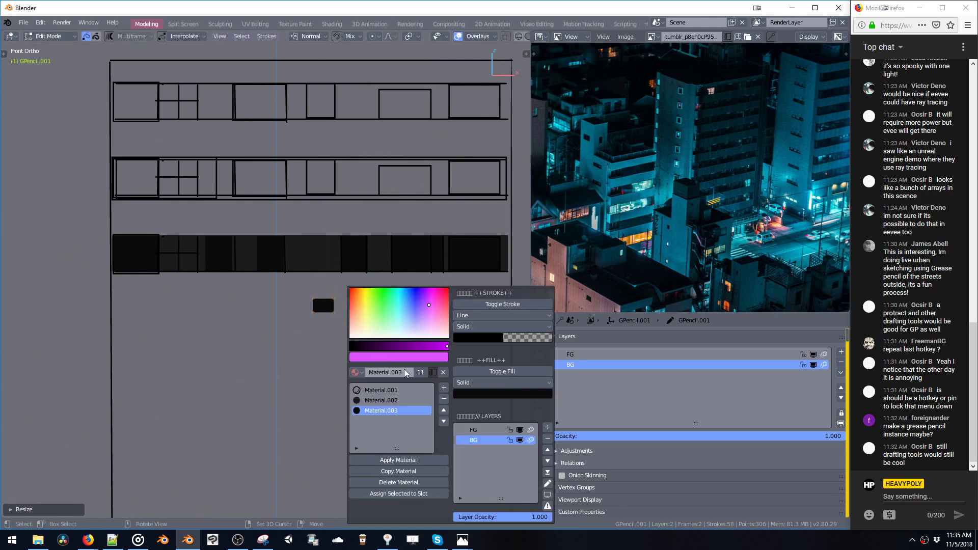
left_click(398, 471)
left_click(478, 395)
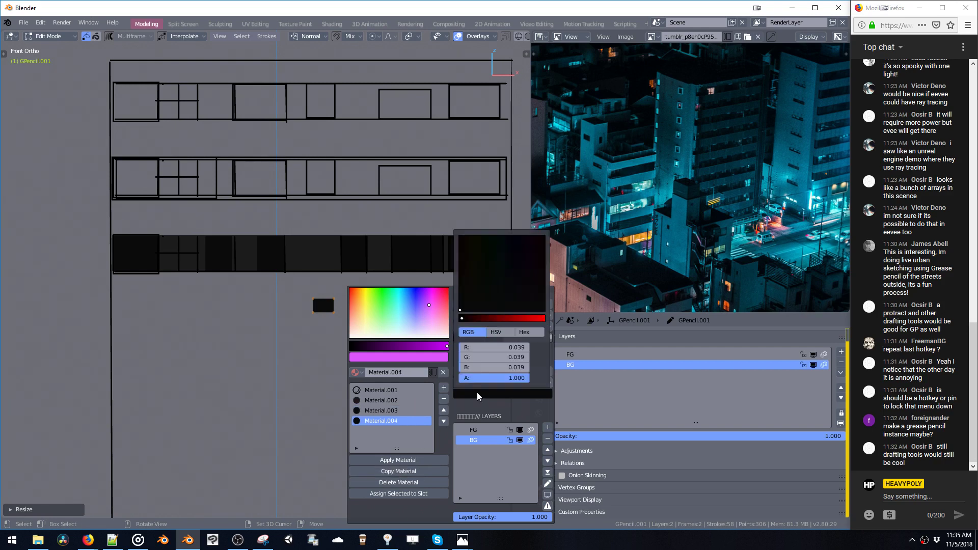
left_click_drag(474, 319, 471, 320)
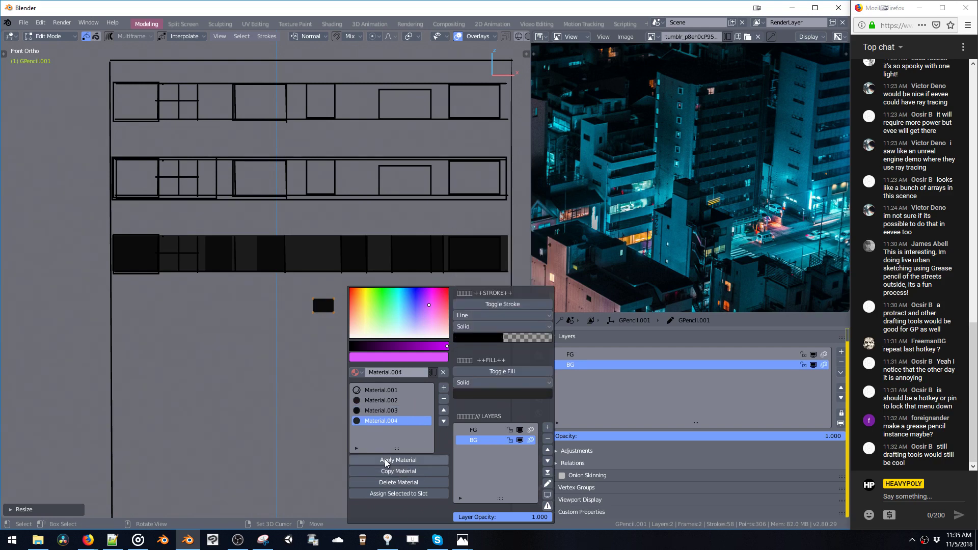
left_click(399, 460)
Step: Place the small grey rectangle in the upper part of a dark pane and duplicate it along X onto three other panes
key("g")
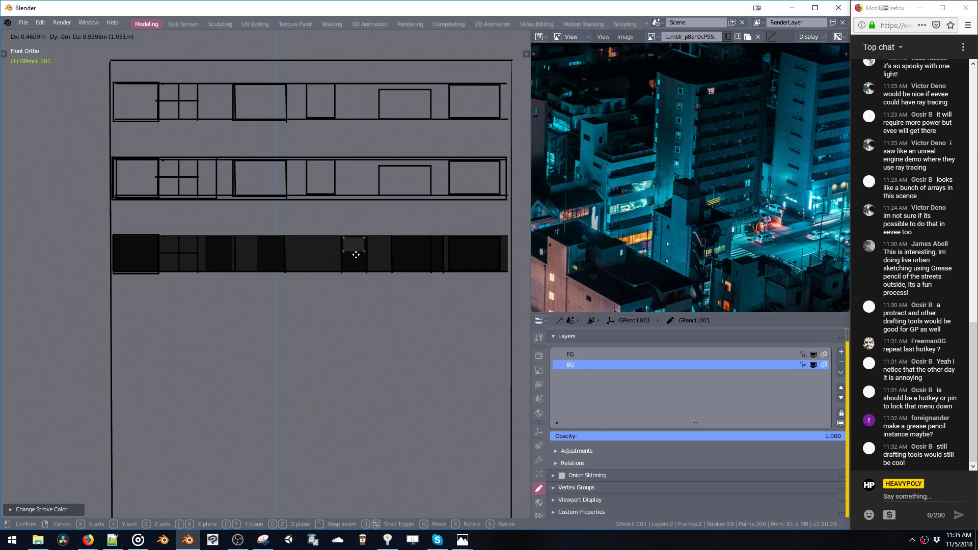
left_click(353, 255)
key("shift+d")
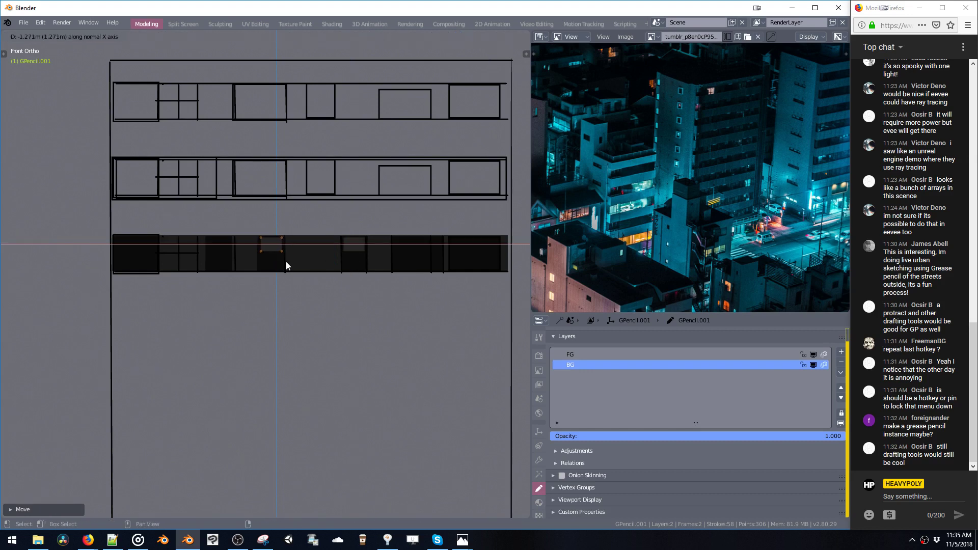
left_click(284, 261)
key("shift+d")
key("x")
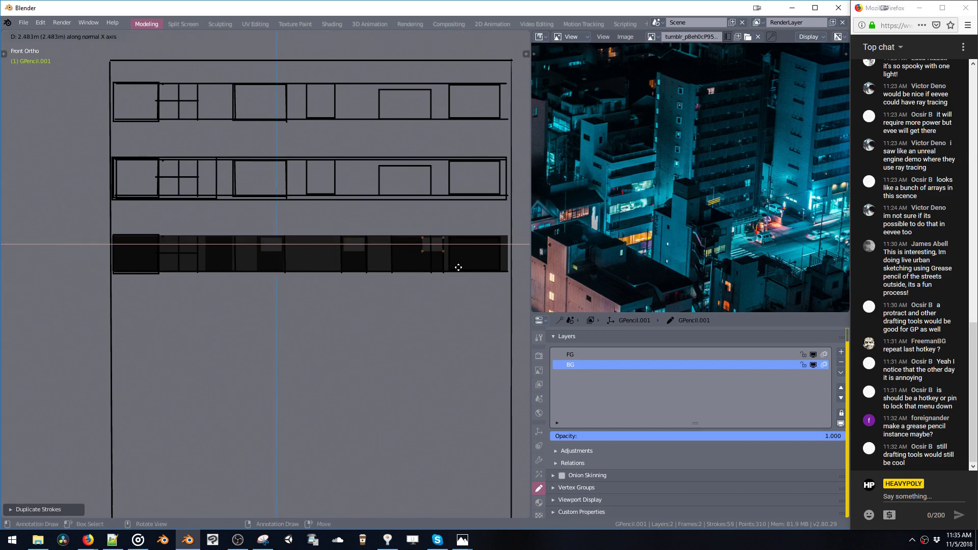
left_click(438, 267)
key("shift+d")
key("x")
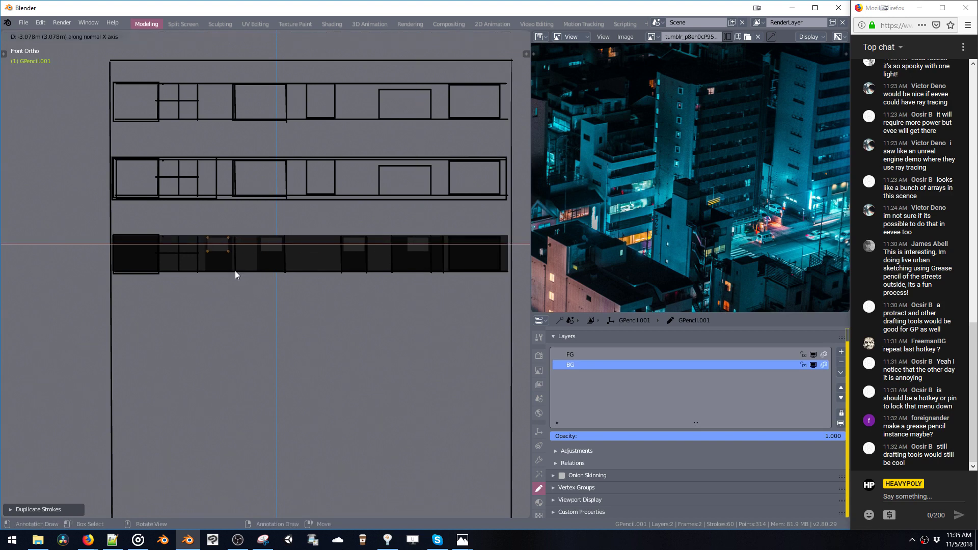
left_click(234, 270)
Step: Delete the two unfilled rows of window outlines above the filled row
mouse_move(110, 149)
left_mouse_down()
mouse_move(127, 164)
mouse_move(480, 211)
mouse_move(506, 205)
left_mouse_up()
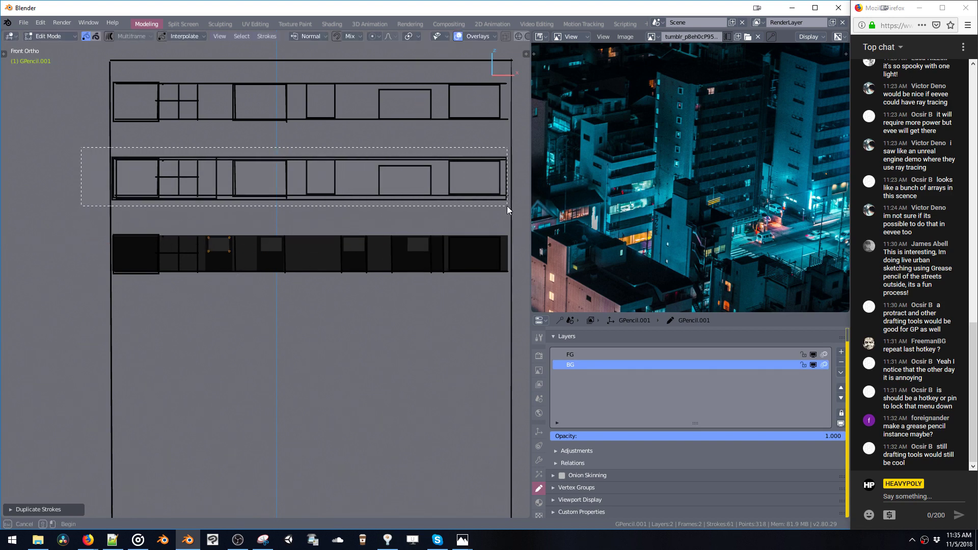
key("Delete")
mouse_move(102, 74)
left_mouse_down()
mouse_move(400, 128)
mouse_move(503, 128)
mouse_move(485, 130)
left_mouse_up()
key("Delete")
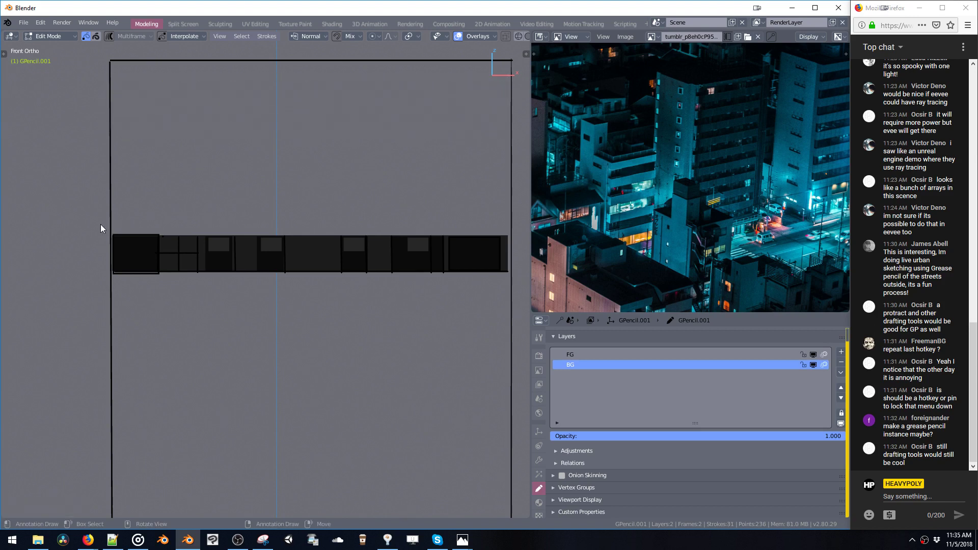
Step: Delete the extra outline around the row's leftmost pane and duplicate the row's long horizontal line along Z onto its upper edge
left_click(156, 234)
key("Delete")
key("shift+d")
key("z")
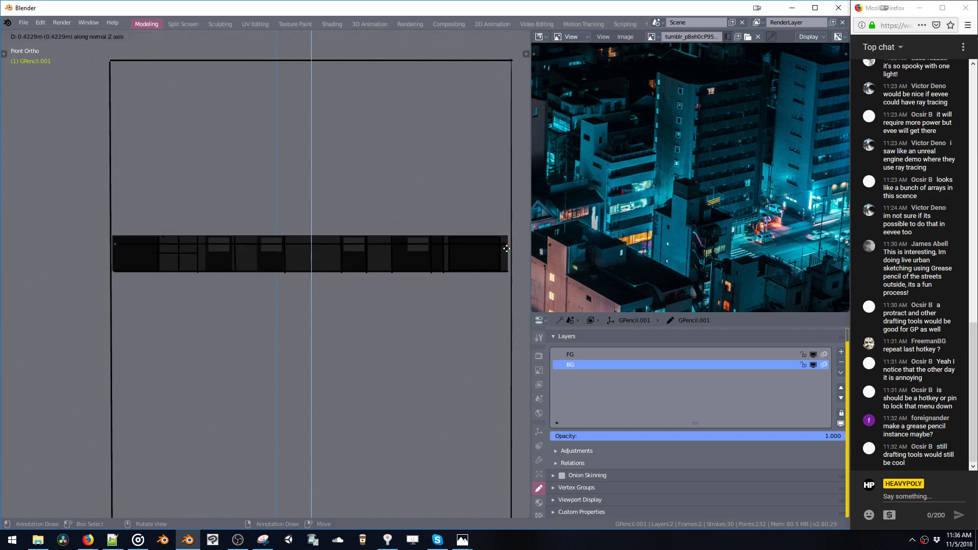
left_click(345, 209)
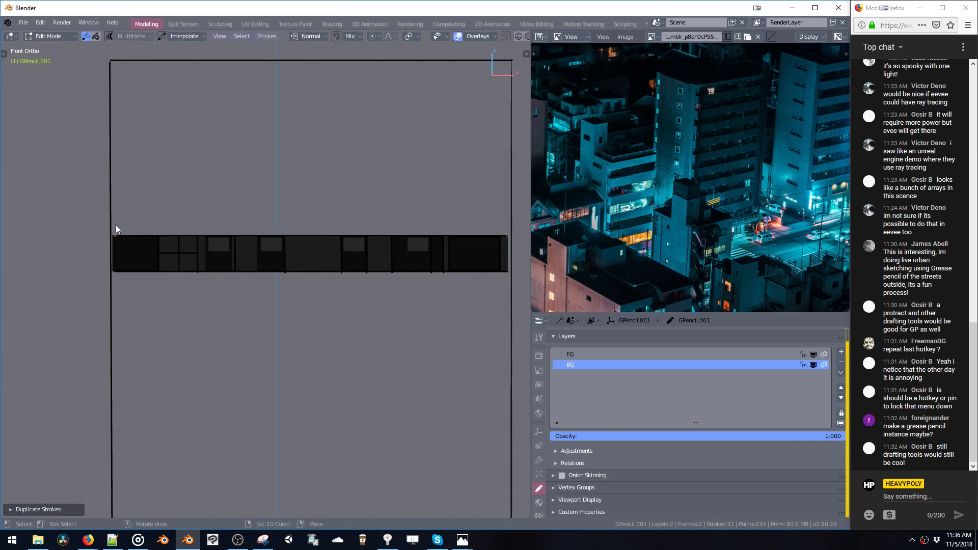
left_click(186, 249)
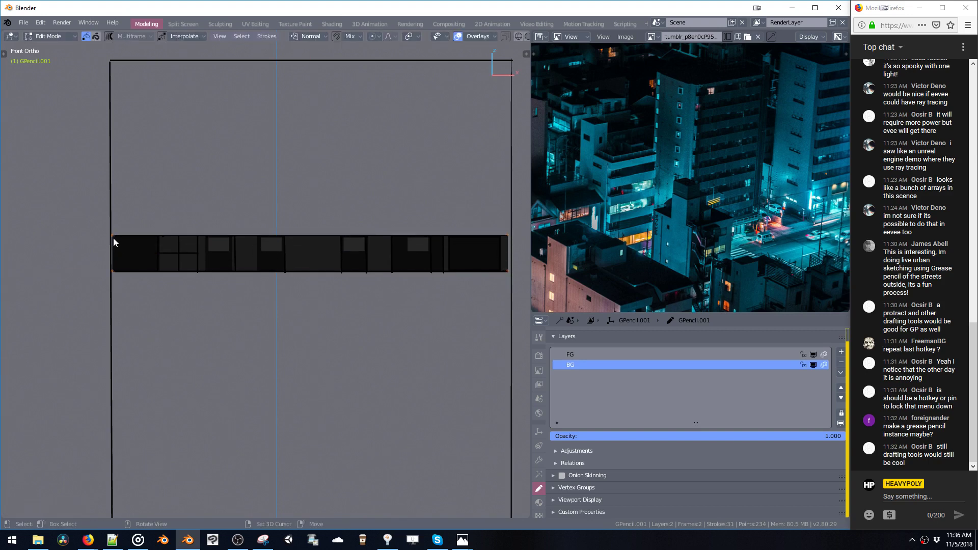
key("shift+d")
key("x")
left_click(288, 257)
key("ctrl+z")
Step: Duplicate the small rectangle along X to the right end of the window row and narrow it along X
key("shift+d")
key("x")
left_click(515, 260)
key("s")
key("x")
left_click(501, 254)
Step: Copy the narrow rectangle's material, set the copy's fill to black, and apply it to the rectangle
key("w")
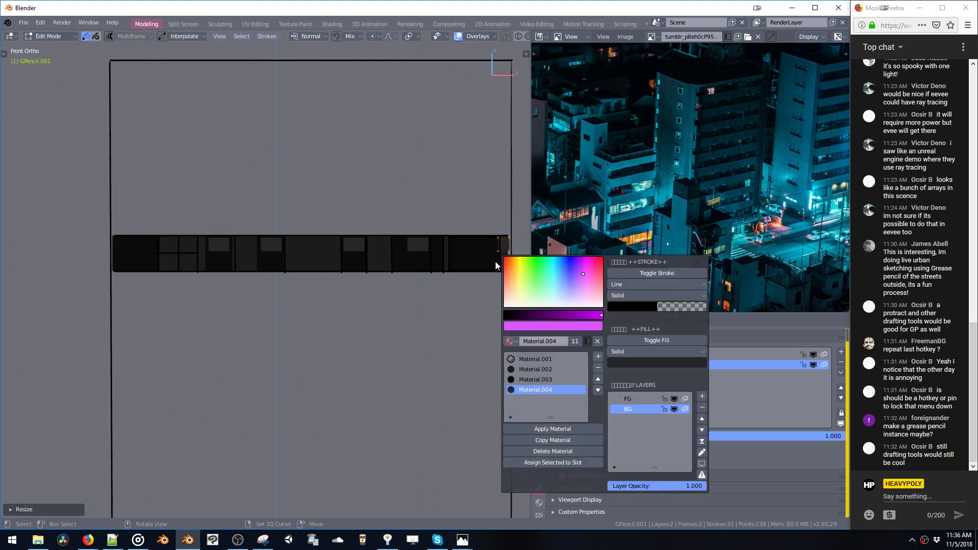
left_click(550, 441)
left_click(617, 362)
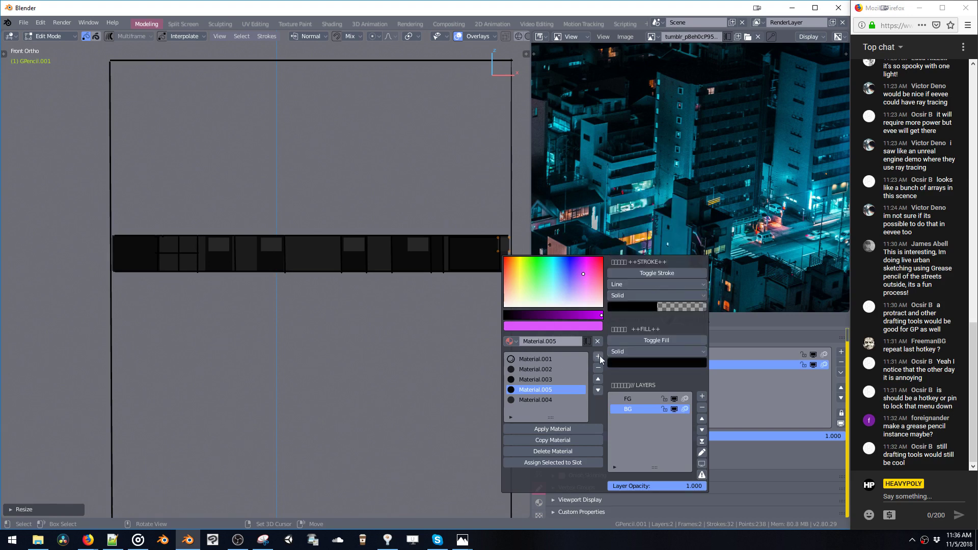
left_click(614, 362)
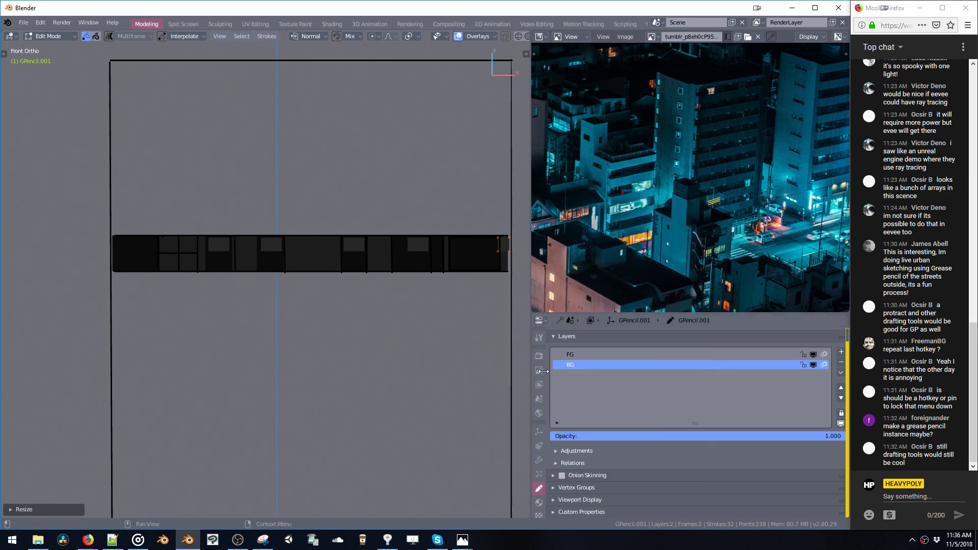
key("shift+v")
left_click(437, 448)
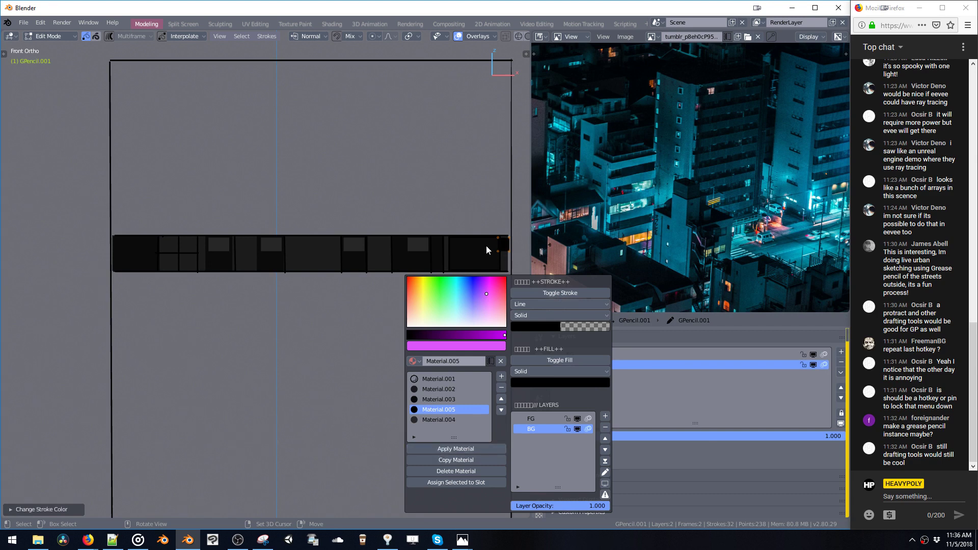
Step: Stretch the black rectangle along Z to the row's height and fit it as a thin strip at the row's right end
key("s")
key("z")
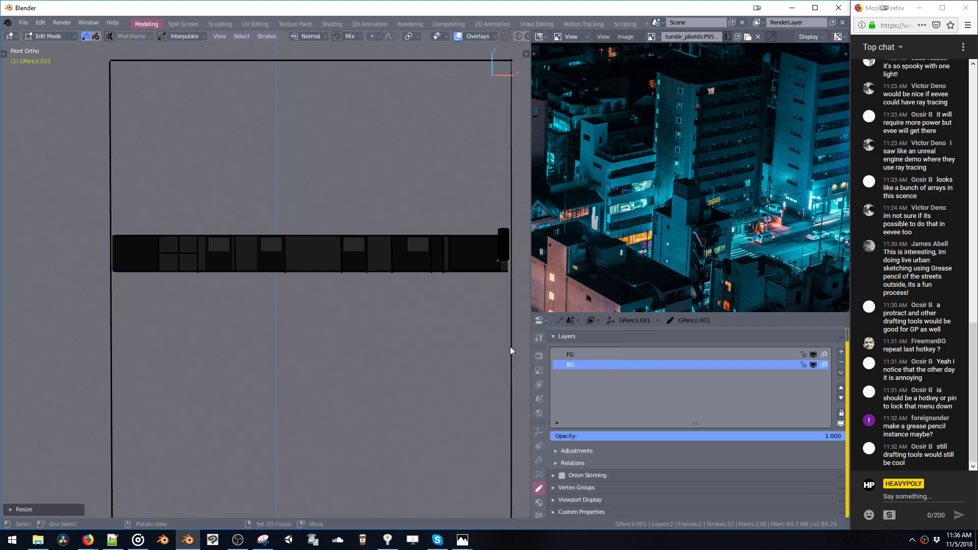
left_click(509, 346)
key("g")
key("z")
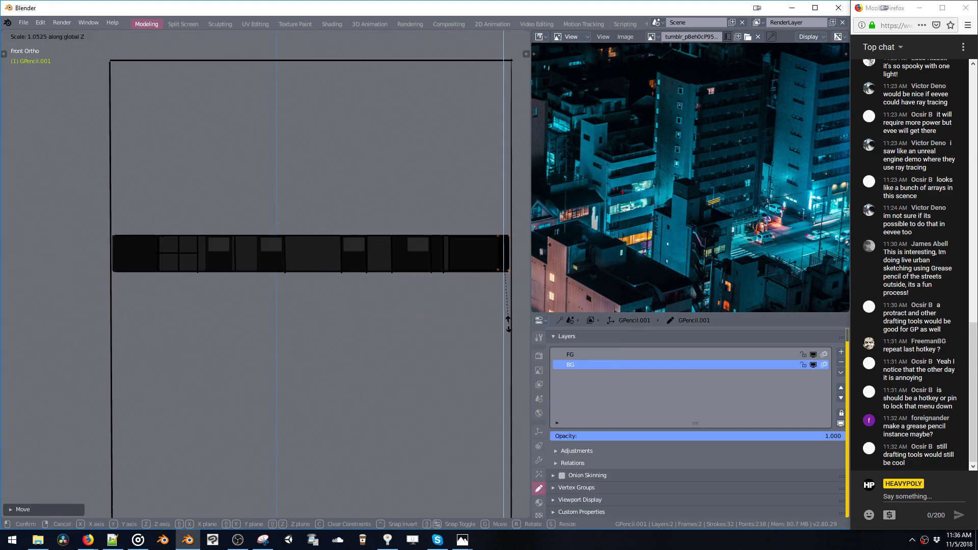
key("Escape")
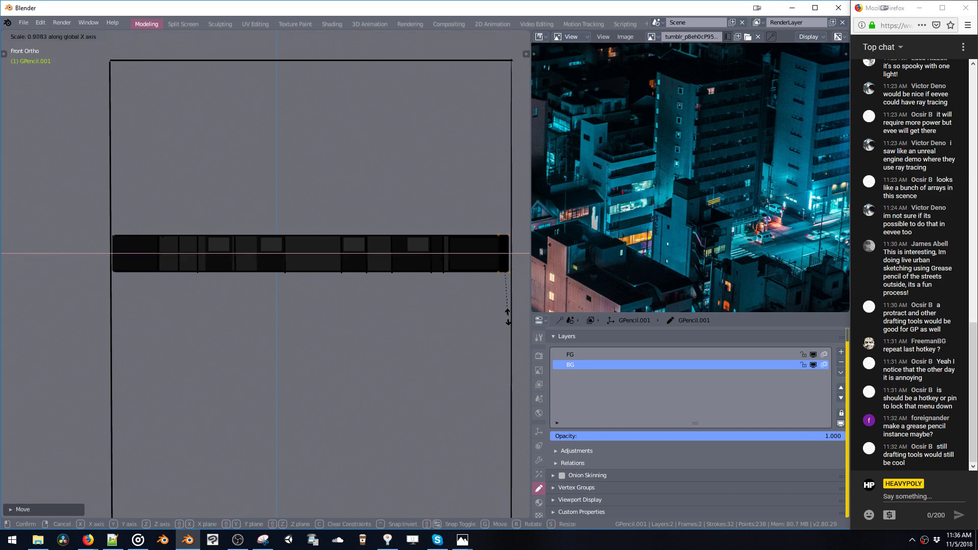
key("g")
left_click(486, 271)
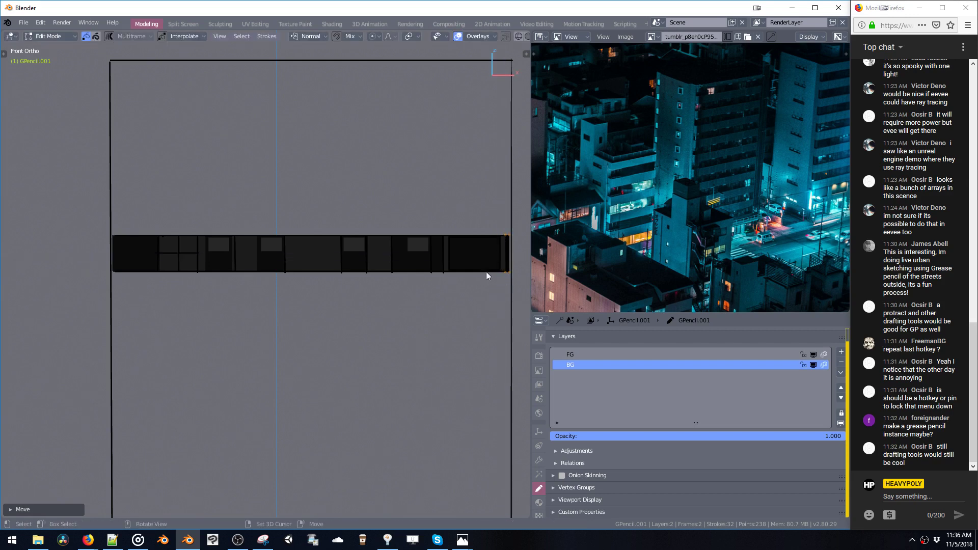
Step: Duplicate the thin black strip along X to the left end of the window row
left_click_drag(109, 219, 457, 278)
left_click_drag(97, 214, 269, 173)
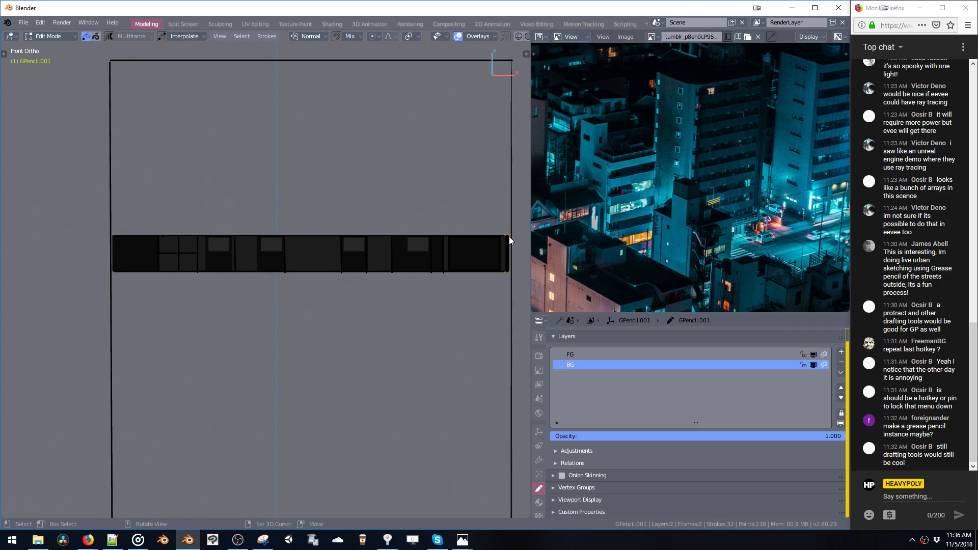
key("g")
key("x")
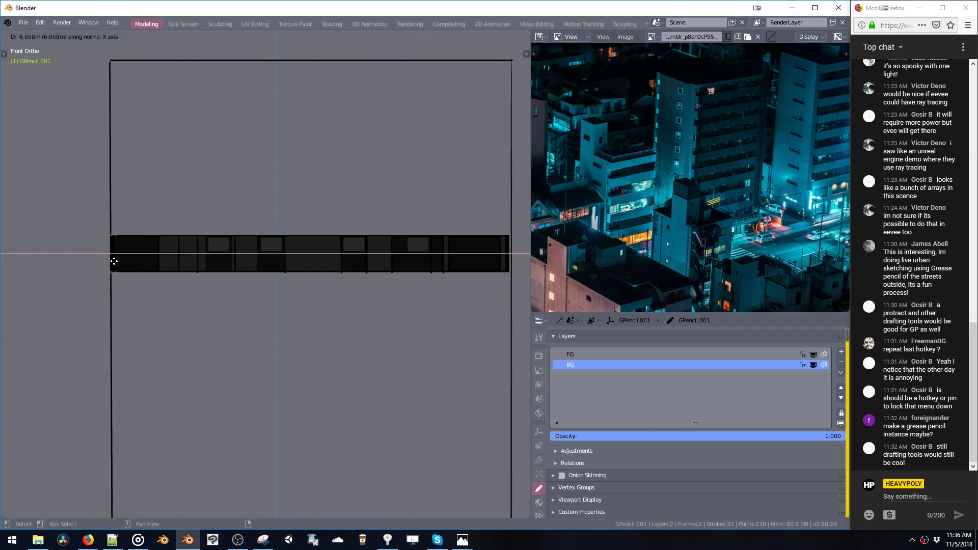
left_click(122, 267)
Step: Duplicate the whole window row along Z to just below the building outline's top edge, and again midway above the original row
key("shift+d")
left_click_drag(88, 220, 511, 277)
key("g")
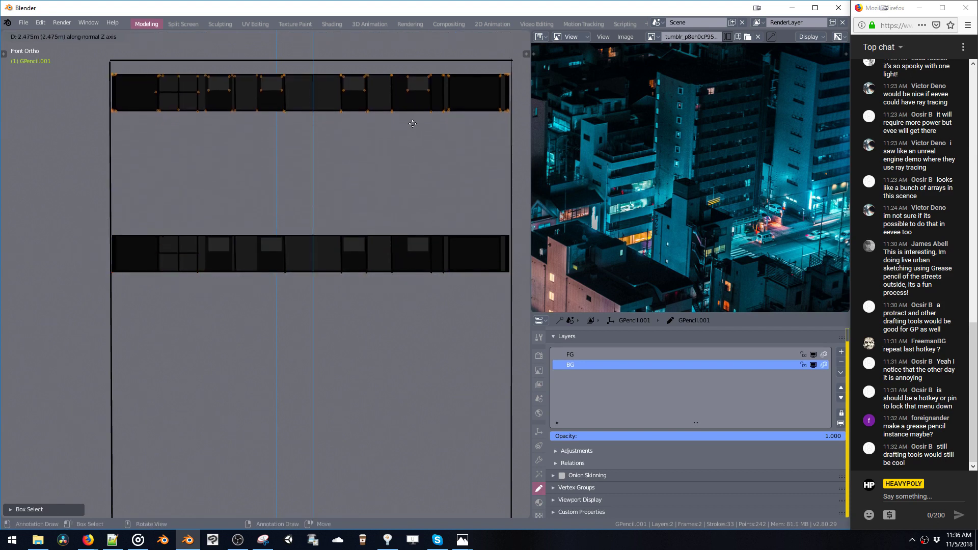
left_click(413, 118)
key("shift+d")
key("z")
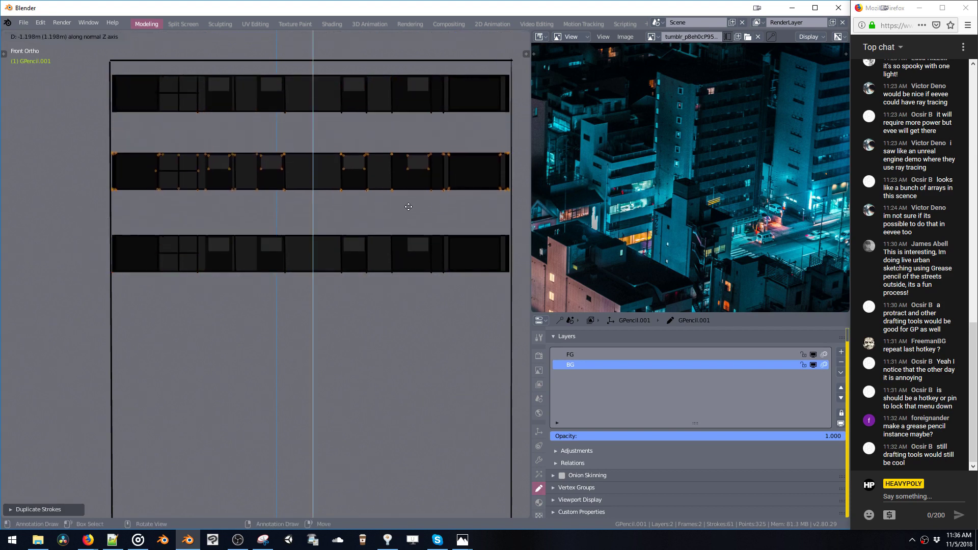
left_click(413, 180)
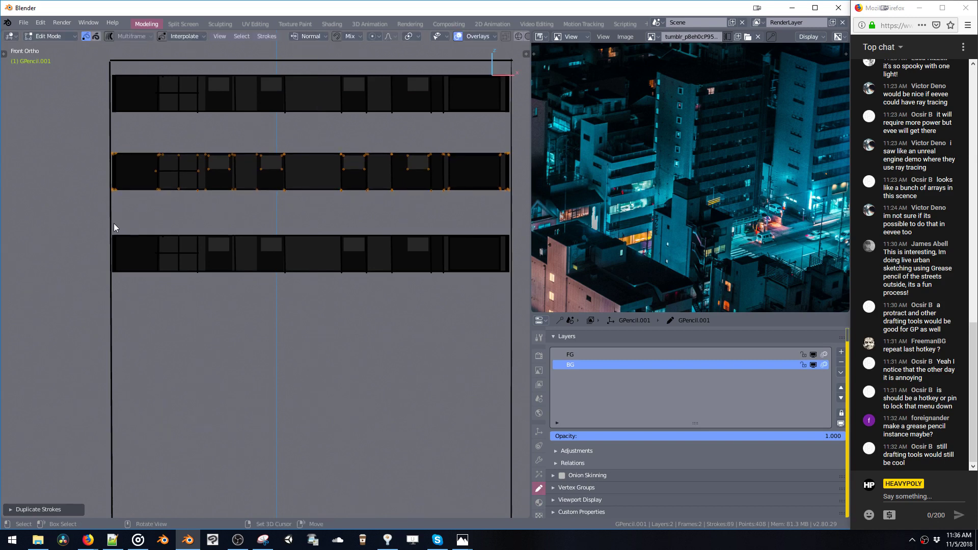
Step: Nudge the original window row up to even the spacing and duplicate it along Z to one floor below
mouse_move(100, 227)
left_mouse_down()
mouse_move(284, 277)
mouse_move(509, 277)
left_mouse_up()
key("shift+d")
key("z")
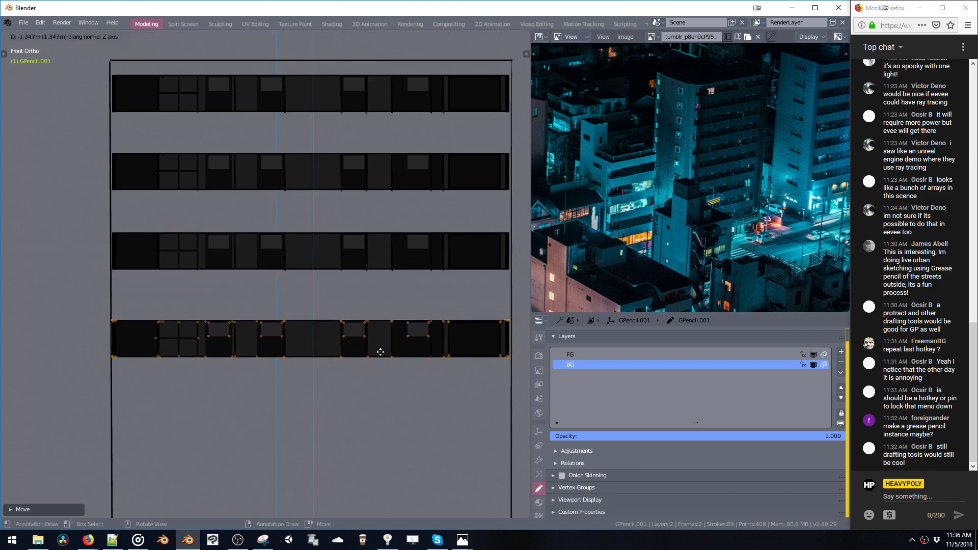
left_click(377, 344)
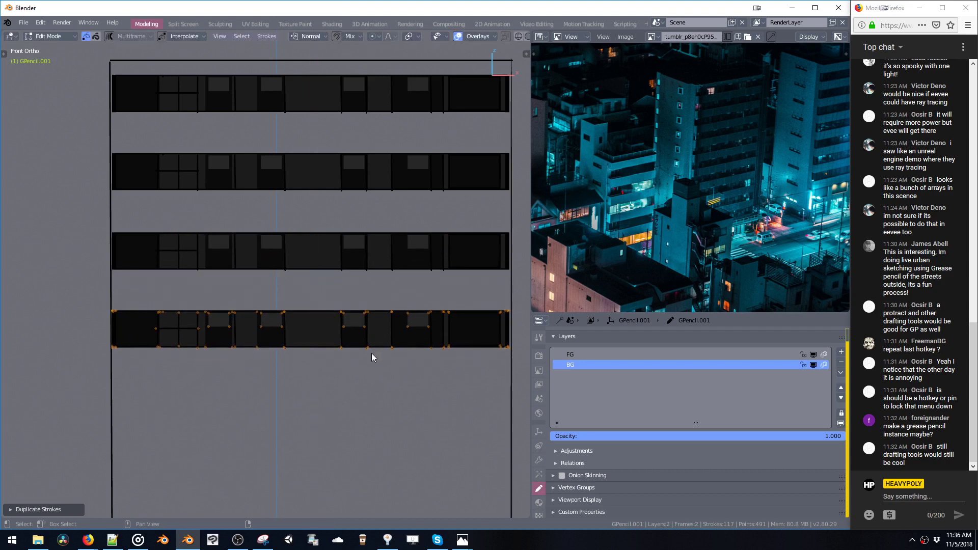
Step: Repeat the row duplication five more times downward to stack further floors
key("shift+r")
key("shift+r")
key("shift+r")
key("shift+r")
scroll(357, 319, "down", 3)
middle_click_drag(357, 313, 336, 253, "shift")
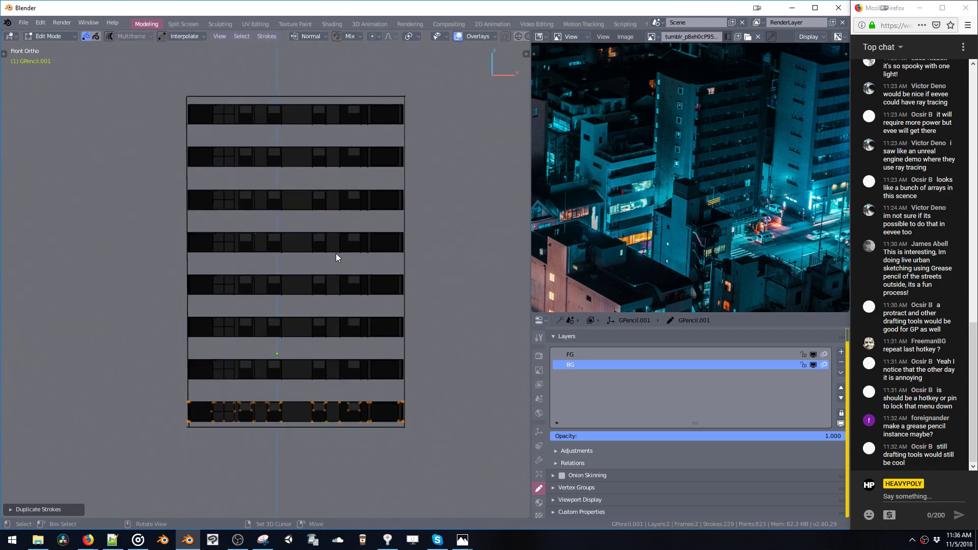
key("shift+r")
middle_click_drag(329, 295, 352, 188, "shift")
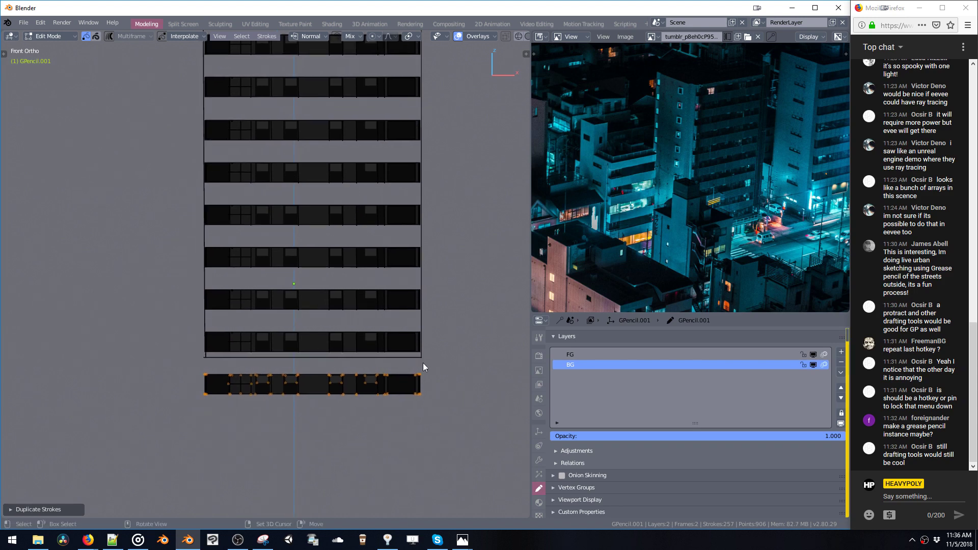
Step: Move the bottom edge of the building outline down along Z by about 1.4 m, below the last window row
key("alt+a")
key("b")
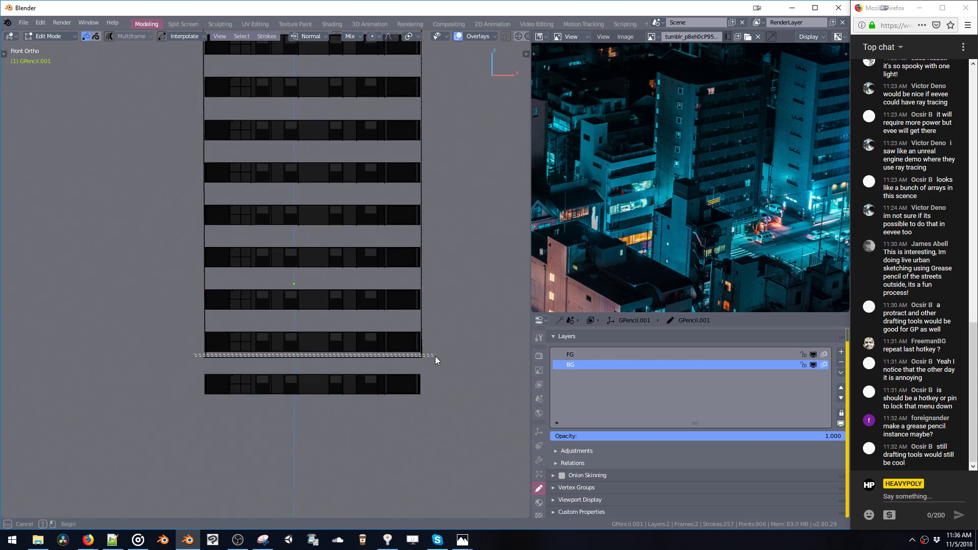
left_click_drag(435, 359, 432, 362)
key("g")
key("z")
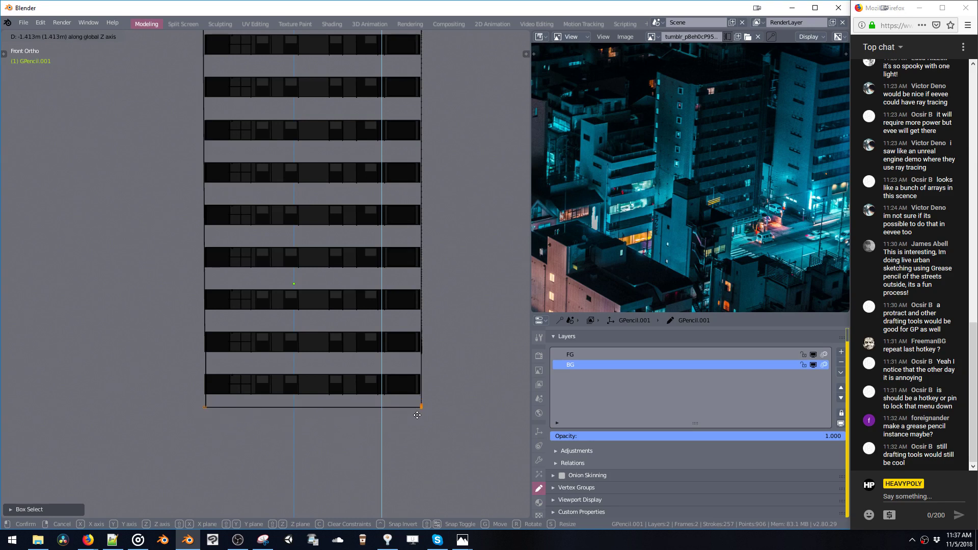
left_click(418, 415)
Step: Duplicate the small grey rectangle onto the four-pane window in the top row and stretch it along Z to the window's height
mouse_move(412, 406)
middle_mouse_down("shift")
mouse_move(396, 314)
mouse_move(403, 262)
mouse_move(389, 357)
mouse_move(319, 181)
middle_mouse_up("shift")
scroll(361, 113, "up", 1)
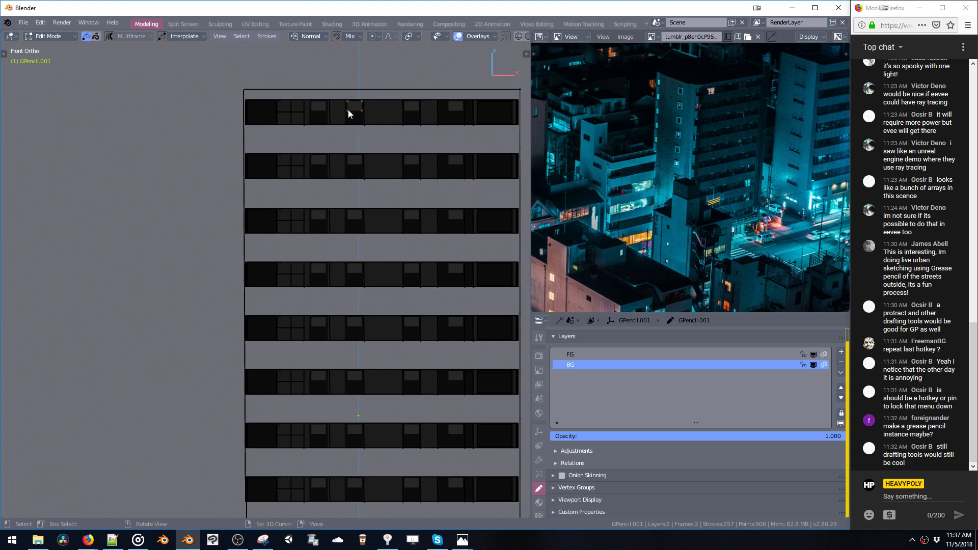
key("b")
left_click_drag(276, 97, 301, 116)
key("shift+d")
key("s")
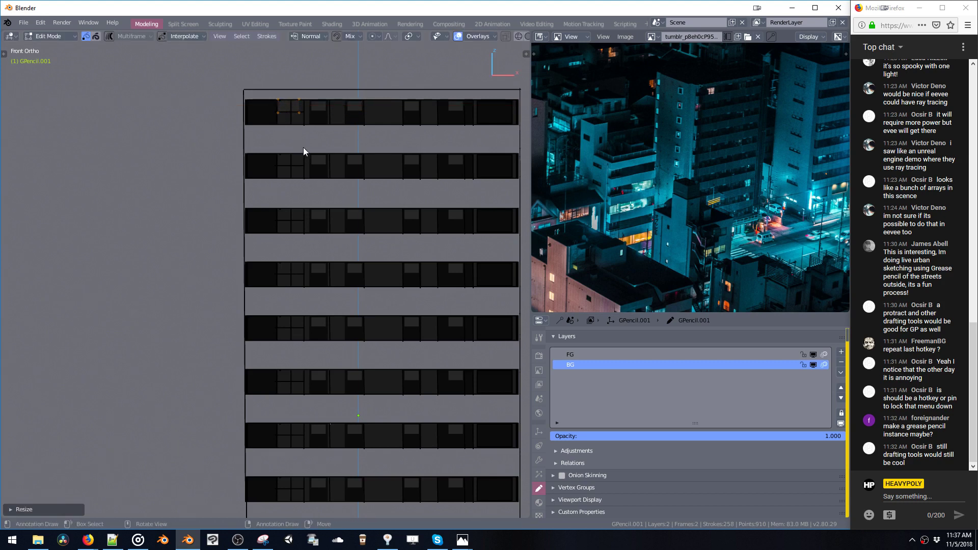
key("z")
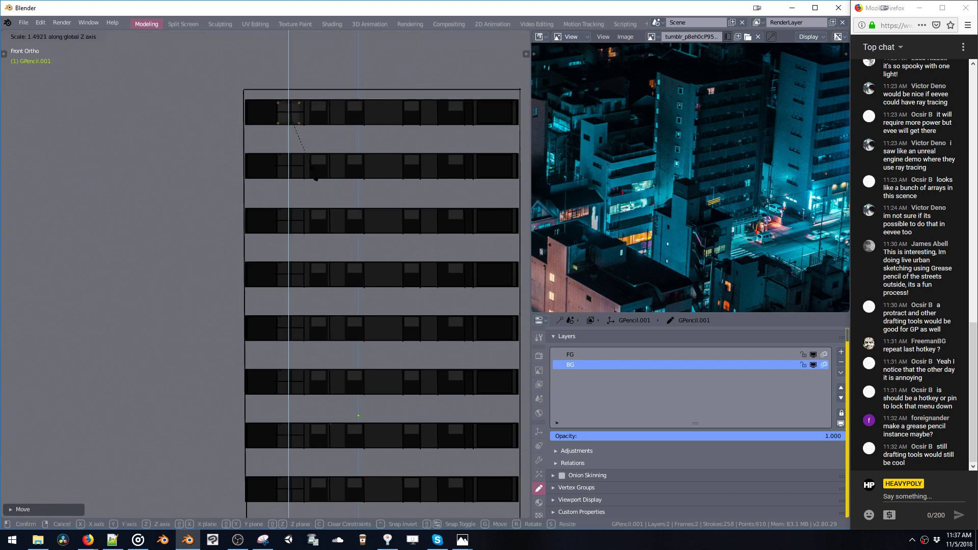
left_click(315, 188)
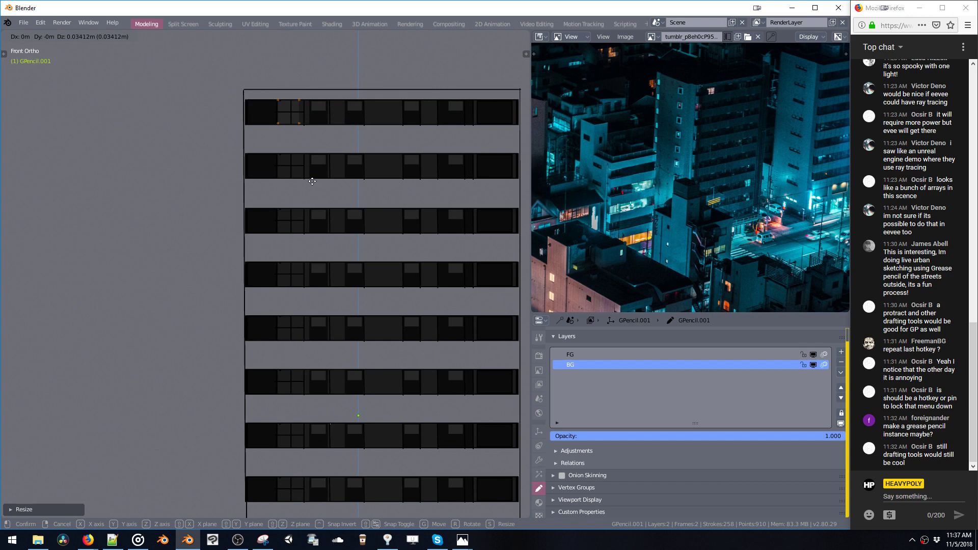
Step: Align the duplicated rectangle with the four-pane window and widen it along X to cover the whole window
key("g")
key("x")
left_click(313, 142)
key("s")
key("x")
left_click(320, 144)
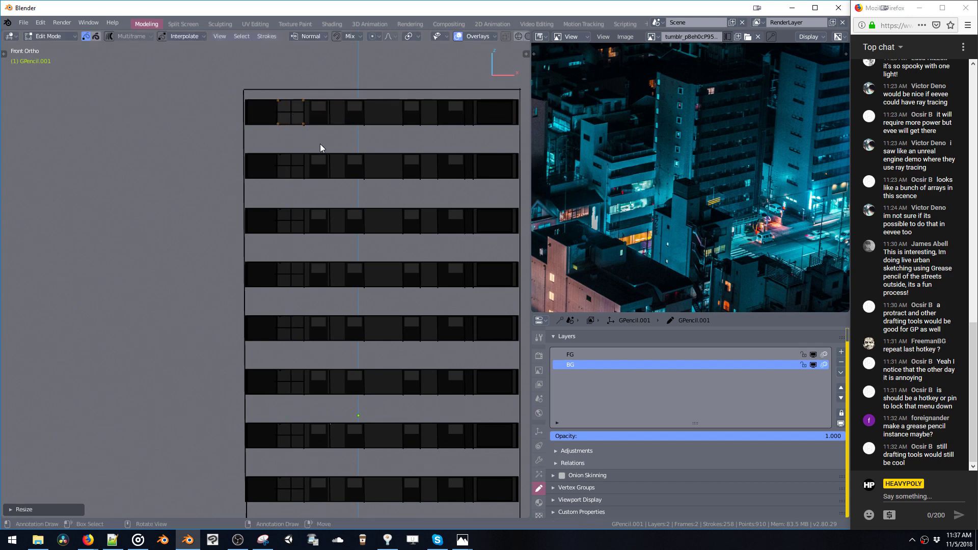
Step: Copy the current material, set the copy's fill to amber (RGB 0.521, 0.402, 0.133), and apply it to the window rectangle
key("shift+v")
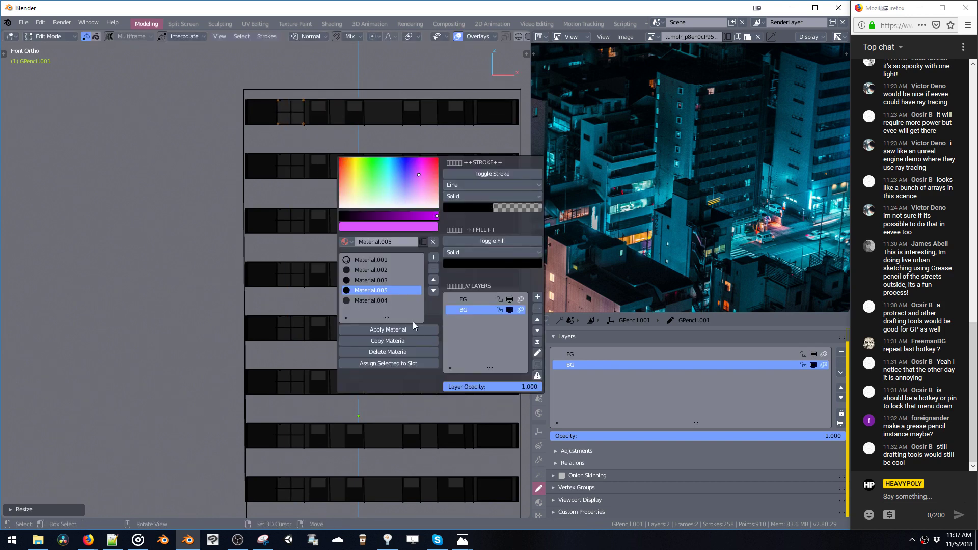
left_click(399, 341)
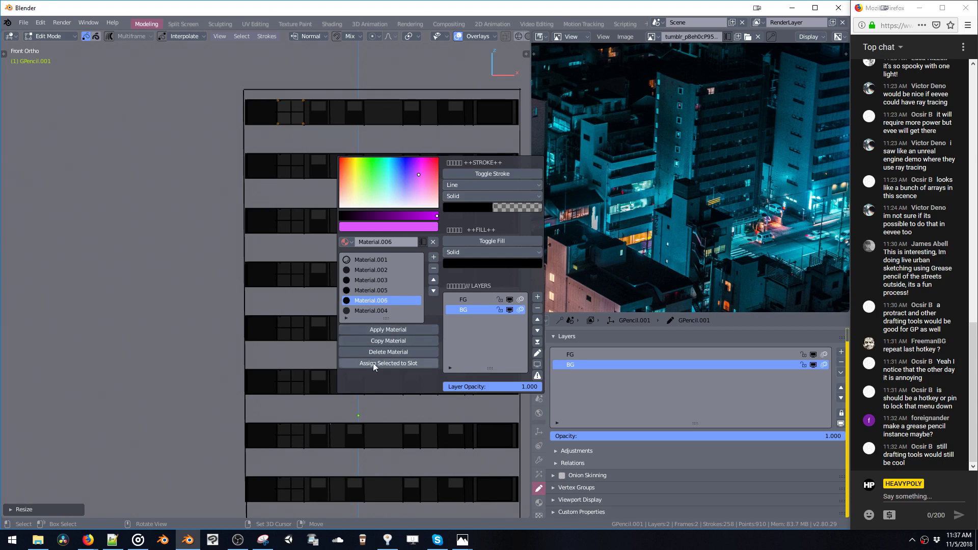
left_click(485, 263)
left_click(493, 188)
left_click(458, 125)
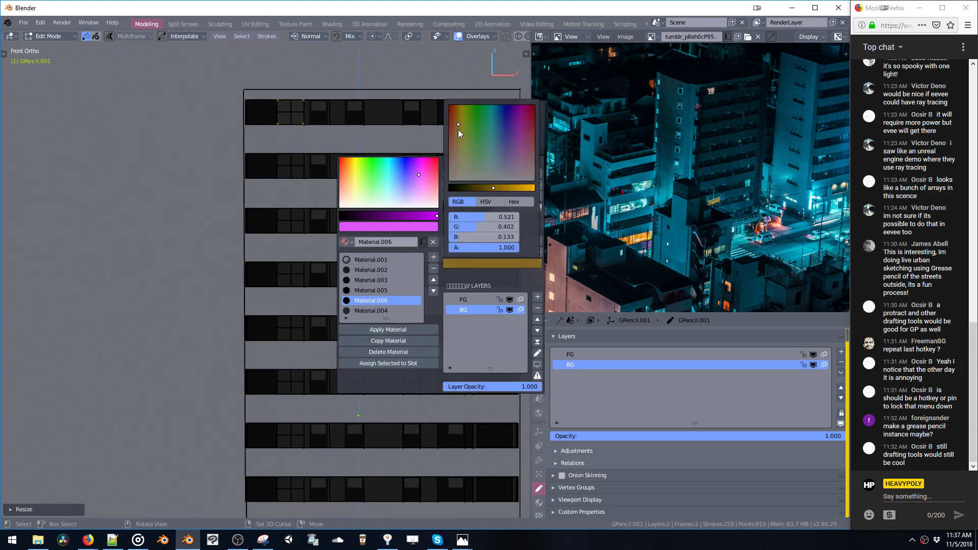
left_click(386, 329)
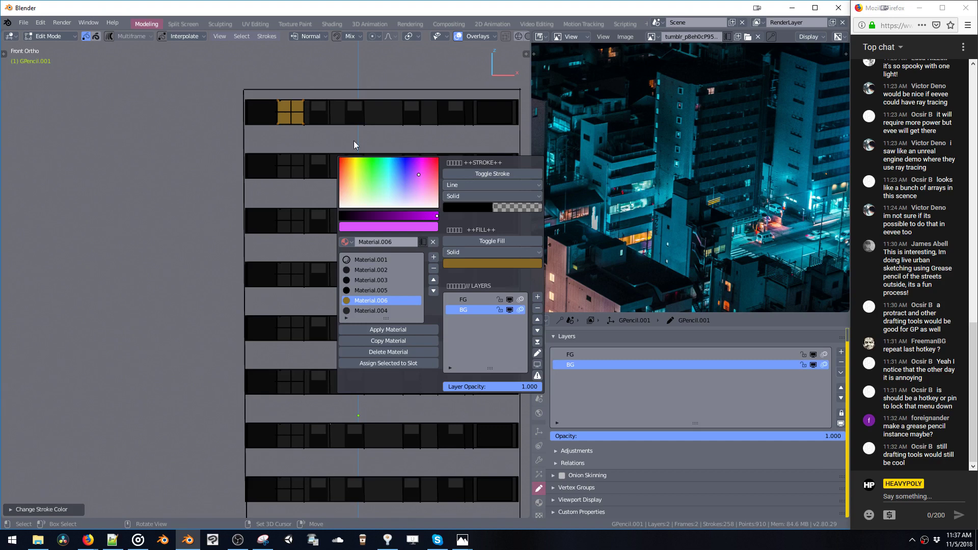
Step: Duplicate a small grey rectangle in the fourth row along X onto the dark pane to its right and resize it
scroll(311, 172, "down", 4)
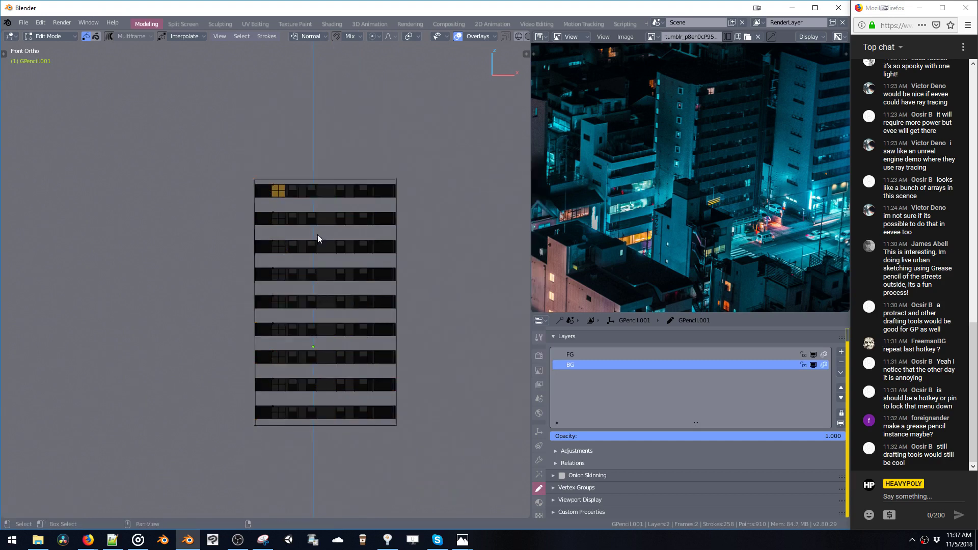
middle_click_drag(310, 209, 315, 180, "ctrl")
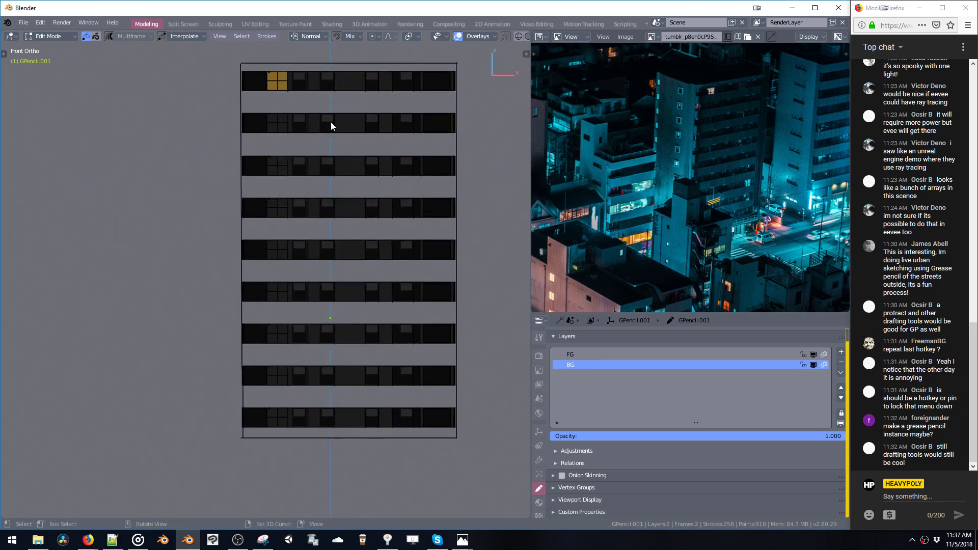
key("shift+d")
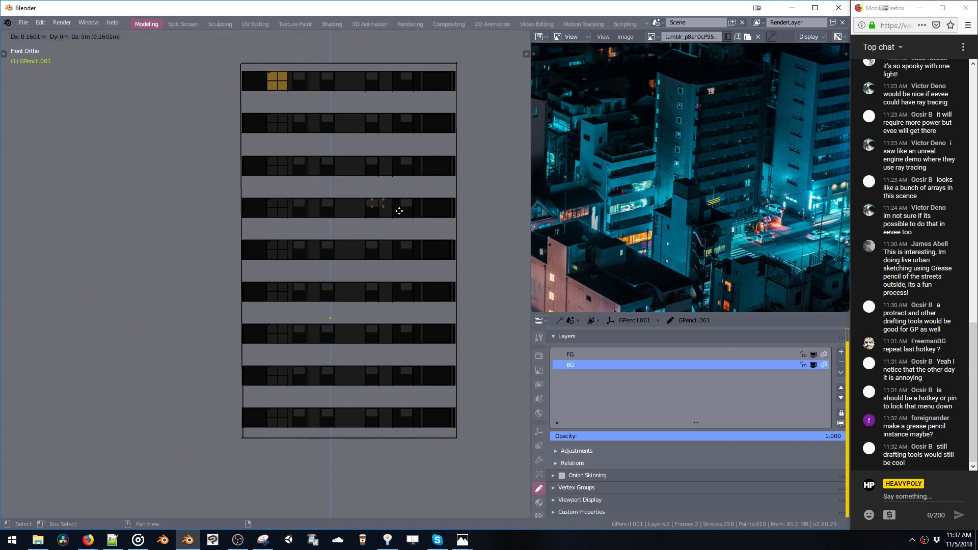
key("x")
left_click(421, 218)
left_click(404, 212)
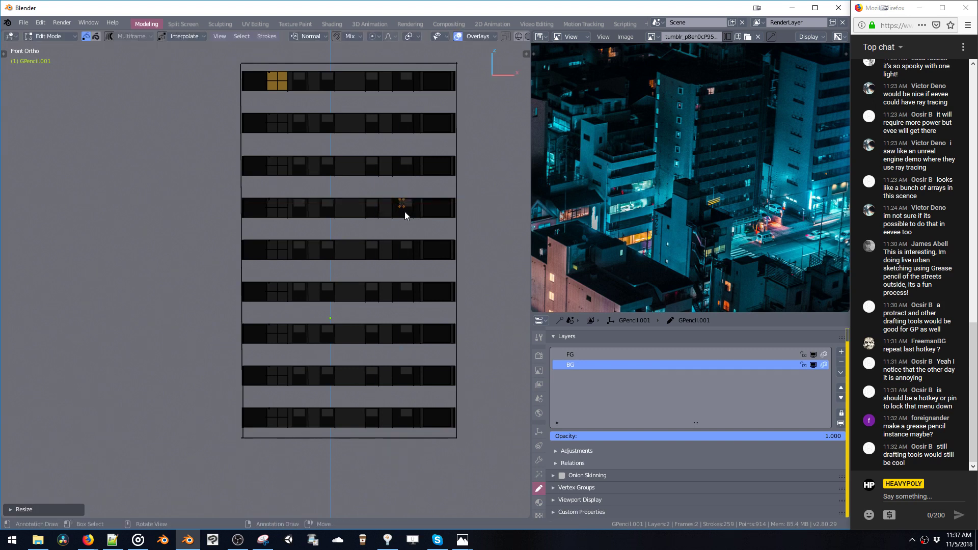
middle_click_drag(405, 212, 451, 192)
key("KP_1")
scroll(373, 212, "down", 1)
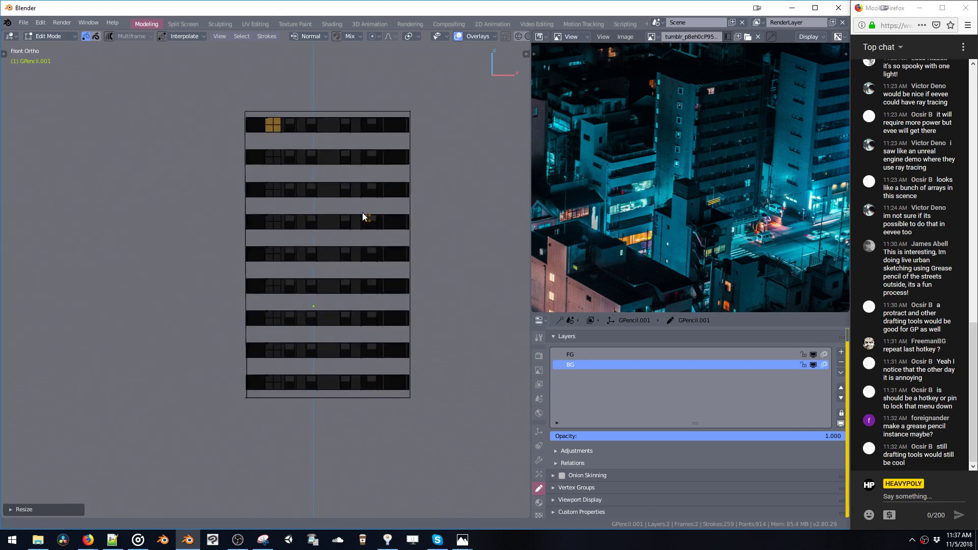
left_click_drag(202, 85, 443, 400)
middle_click_drag(396, 254, 413, 251, "shift")
middle_click_drag(413, 252, 365, 246, "ctrl")
middle_click_drag(366, 245, 376, 281, "shift")
mouse_move(365, 222)
middle_mouse_down("ctrl")
mouse_move(375, 177)
mouse_move(358, 190)
middle_mouse_up("ctrl")
left_click(324, 152)
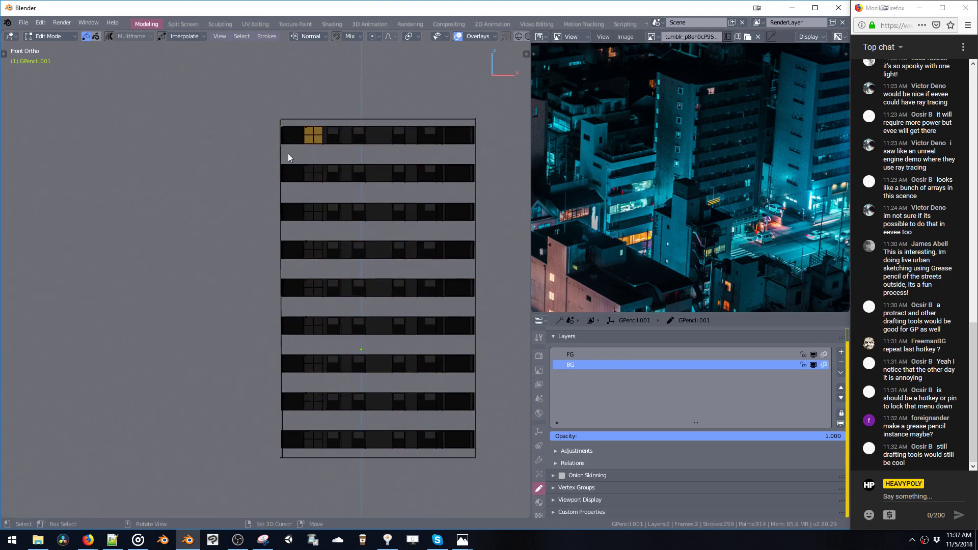
middle_click_drag(288, 155, 315, 182, "shift")
key("ctrl+Tab")
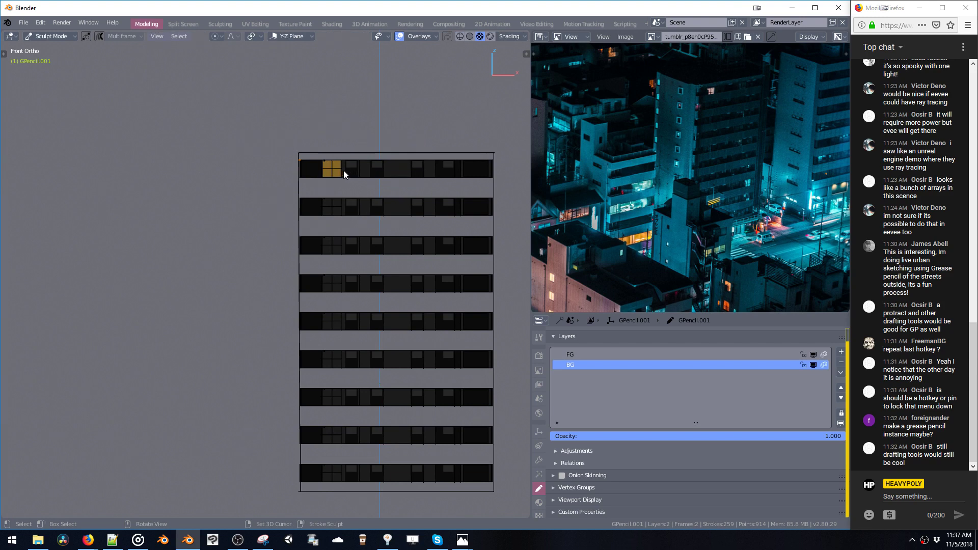
key("ctrl+Tab")
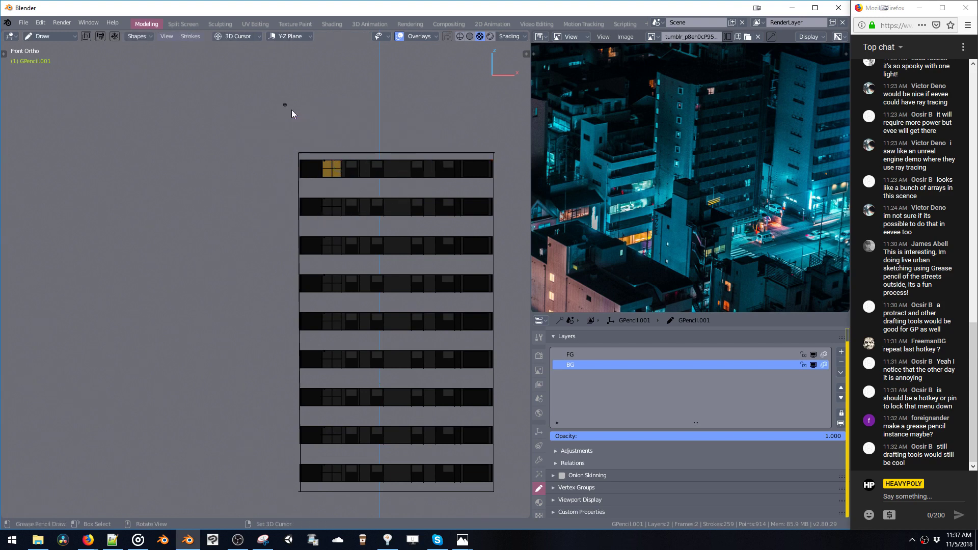
key("Tab")
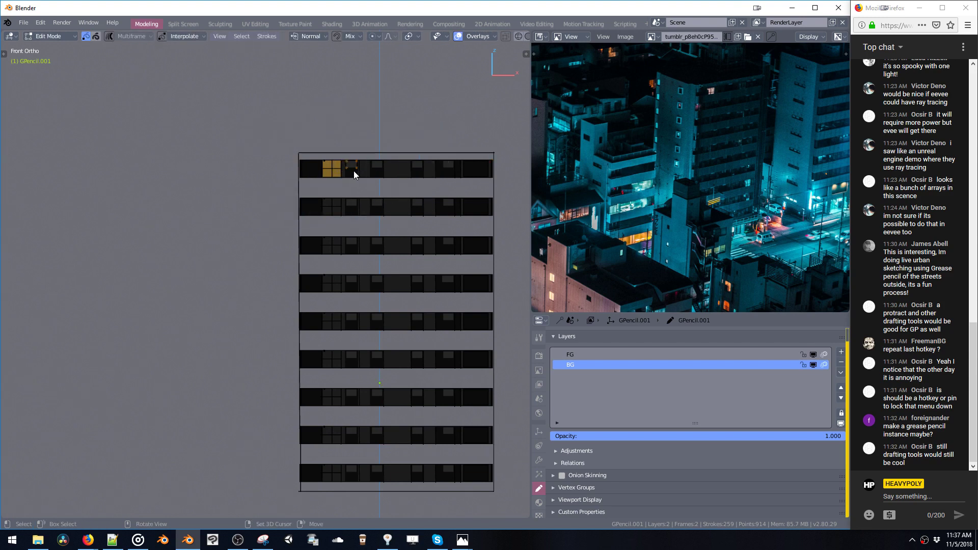
Step: Duplicate the small grey rectangle beside the amber window along X to outside the facade's left edge, stretching it along Z and widening it along X
key("shift+d")
key("x")
left_click(256, 173)
key("s")
key("z")
left_click(265, 227)
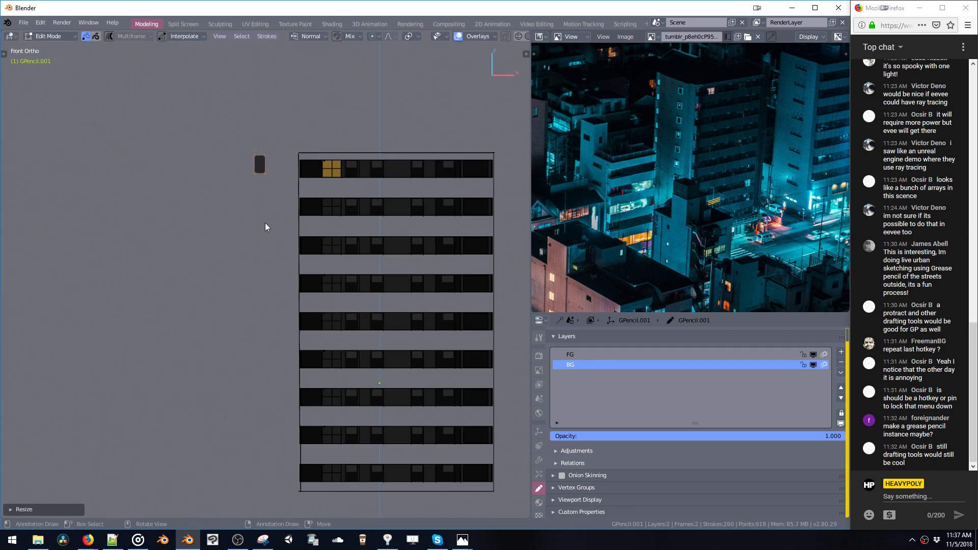
key("g")
left_click(270, 221)
mouse_move(270, 221)
middle_mouse_down()
mouse_move(352, 185)
mouse_move(347, 152)
mouse_move(356, 203)
middle_mouse_up()
key("s")
key("x")
left_click(298, 213)
Step: Duplicate the grey rectangle in place and scale the copy down slightly to form an inner window pane
key("v")
key("v")
key("shift+d")
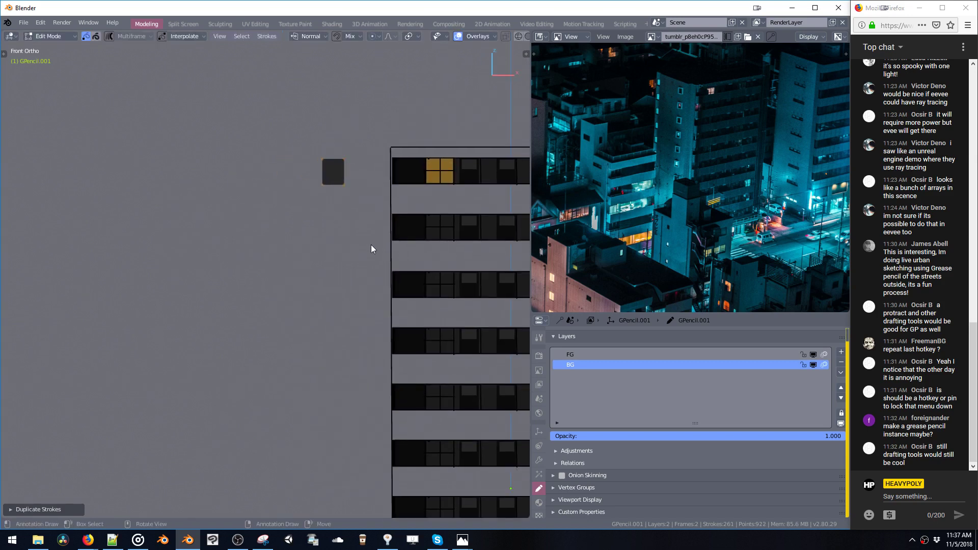
key("s")
left_click(361, 221)
Step: Apply Material.005 to the inner rectangle so the window pane is filled black
key("w")
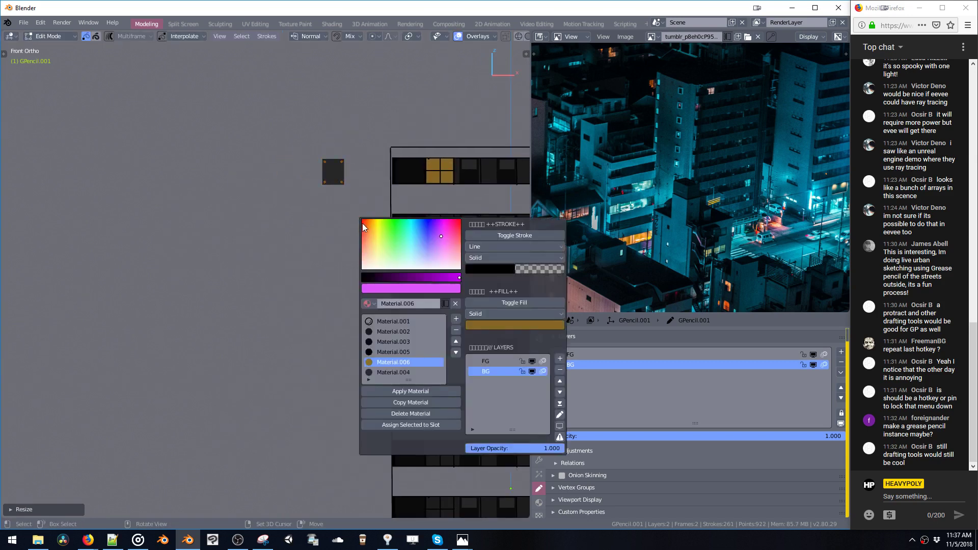
left_click(392, 331)
left_click(411, 391)
key("w")
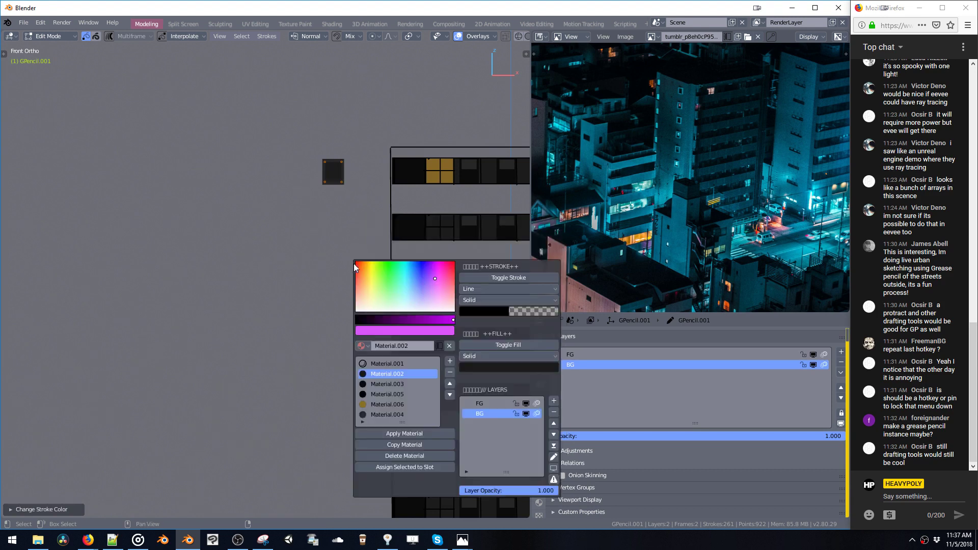
left_click(375, 396)
left_click(405, 433)
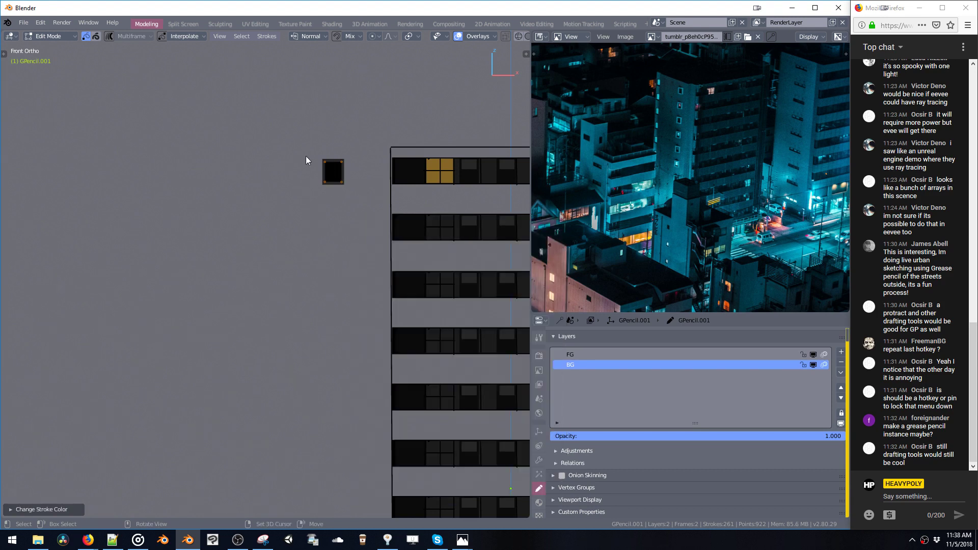
Step: Select the framed black window and duplicate it along X farther to the left of the facade
key("b")
left_click_drag(319, 160, 345, 199)
key("shift+d")
key("x")
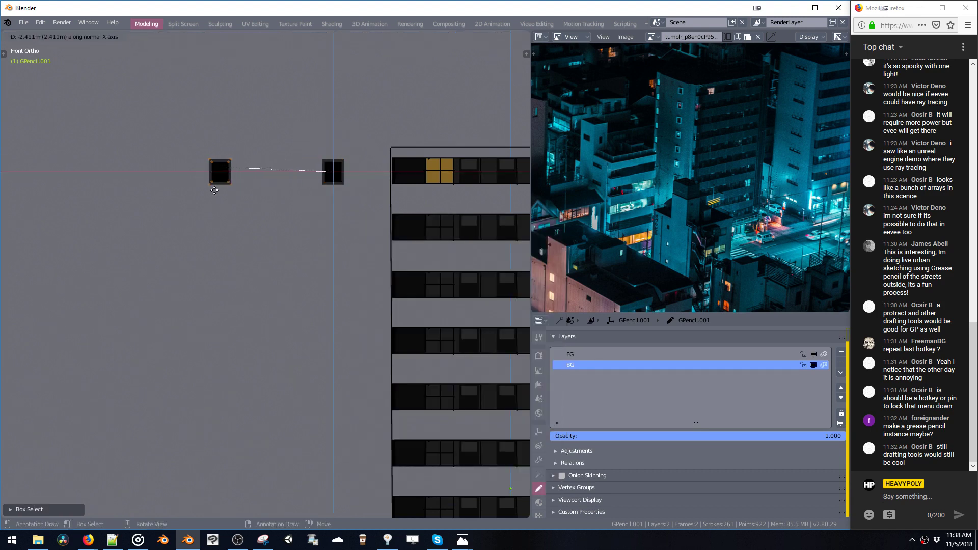
left_click(190, 194)
scroll(204, 203, "down", 3)
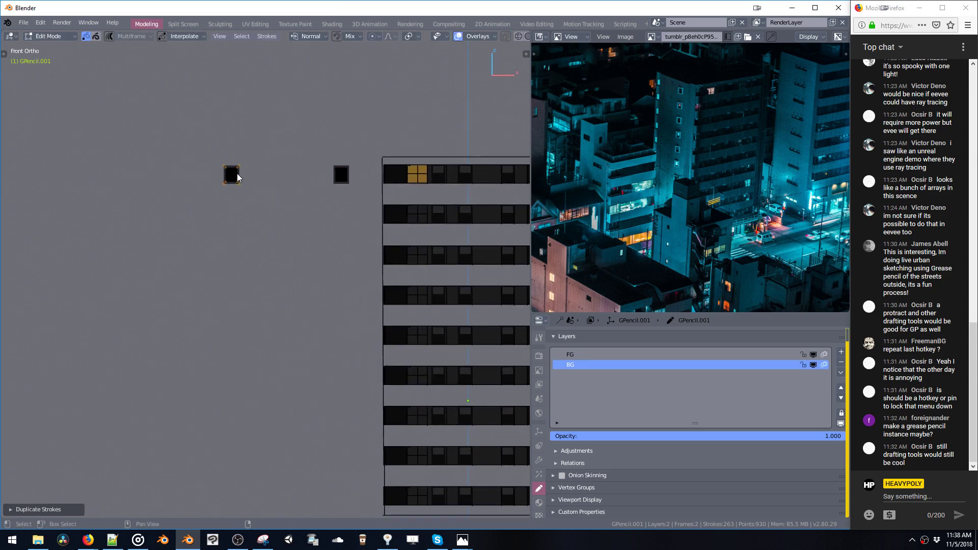
Step: Duplicate the short vertical line at the second window row's left end along X to beside the far-left window
scroll(306, 171, "down", 2, "shift")
left_click(364, 162)
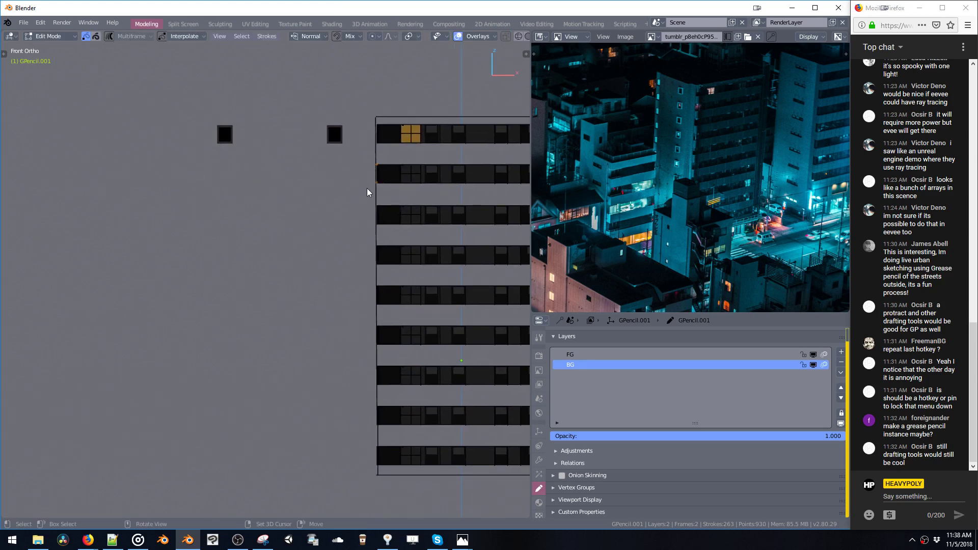
key("shift+d")
right_click(309, 182)
key("ctrl+z")
key("g")
key("x")
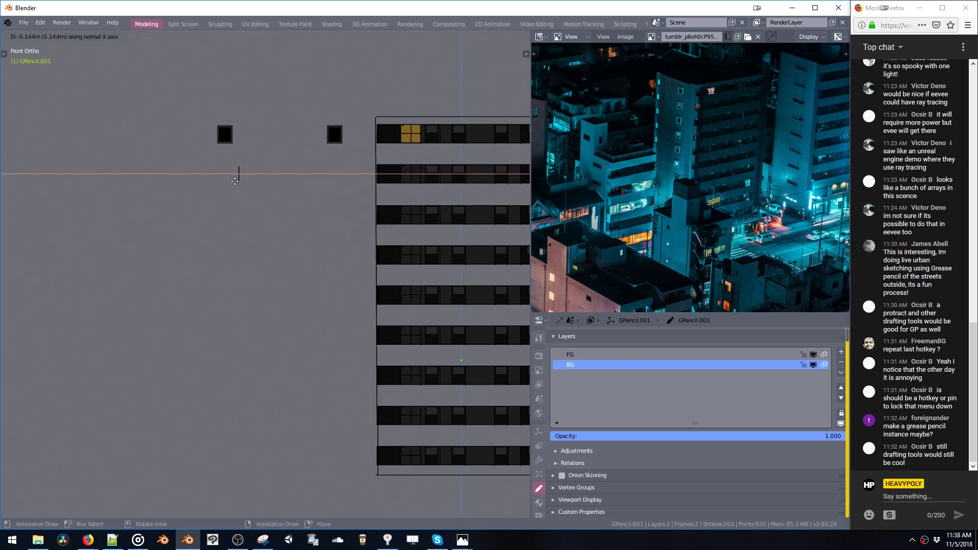
left_click(230, 182)
Step: Scale the copied line up into a long vertical line, narrow it along X, and move it along Z to the building's top
key("s")
left_click(251, 389)
key("s")
key("x")
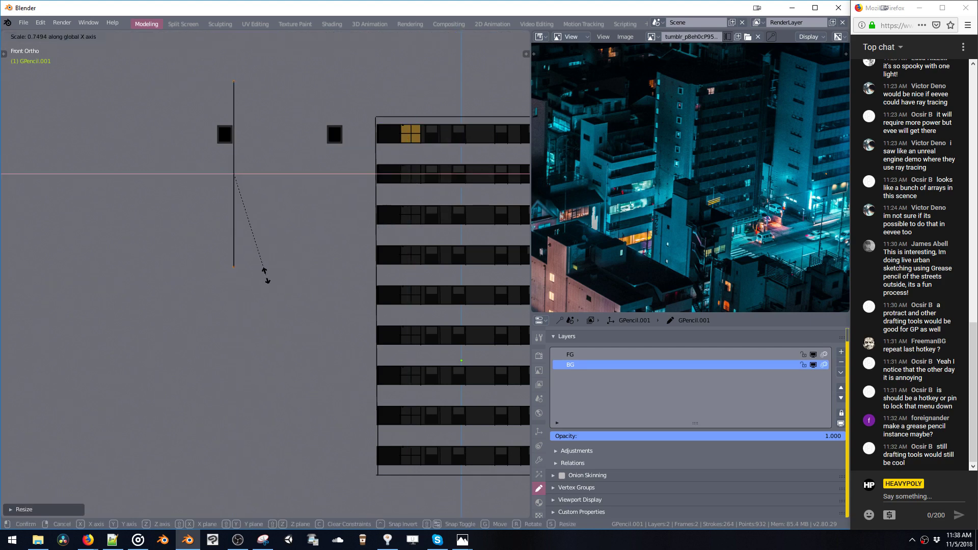
left_click(265, 277)
middle_click_drag(236, 181, 282, 151, "shift")
key("g")
key("z")
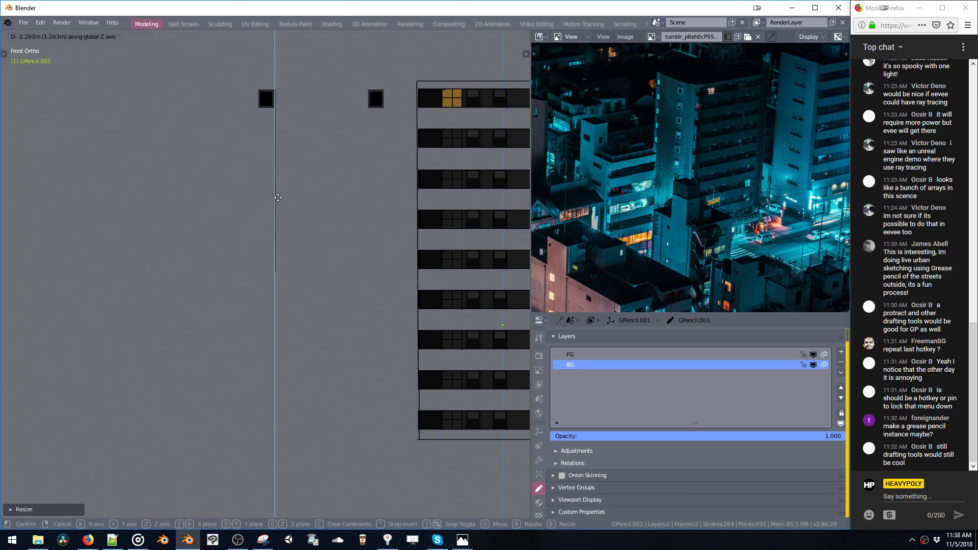
left_click(276, 193)
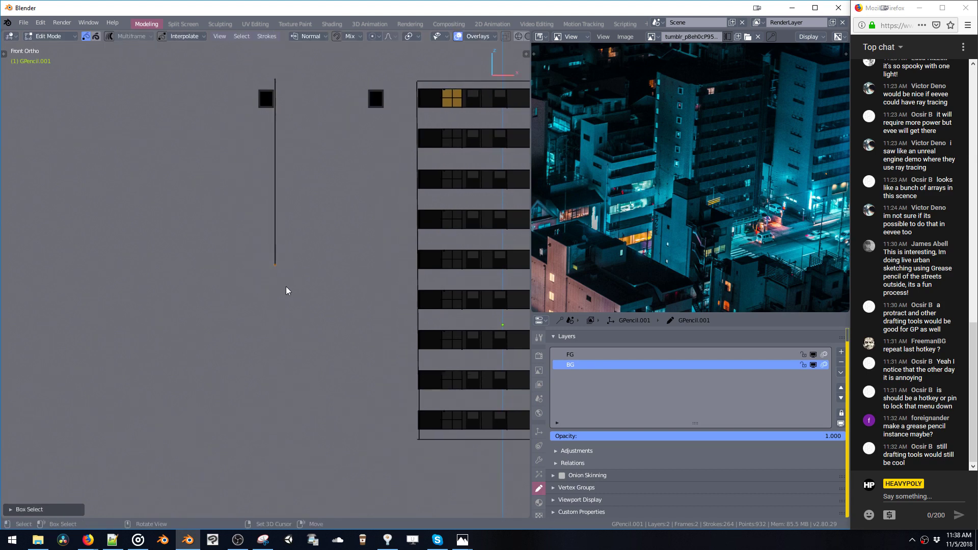
Step: Move the long line's lower end along Z down to the building's base
key("g")
key("z")
left_click(291, 453)
middle_click_drag(297, 271, 284, 300, "shift")
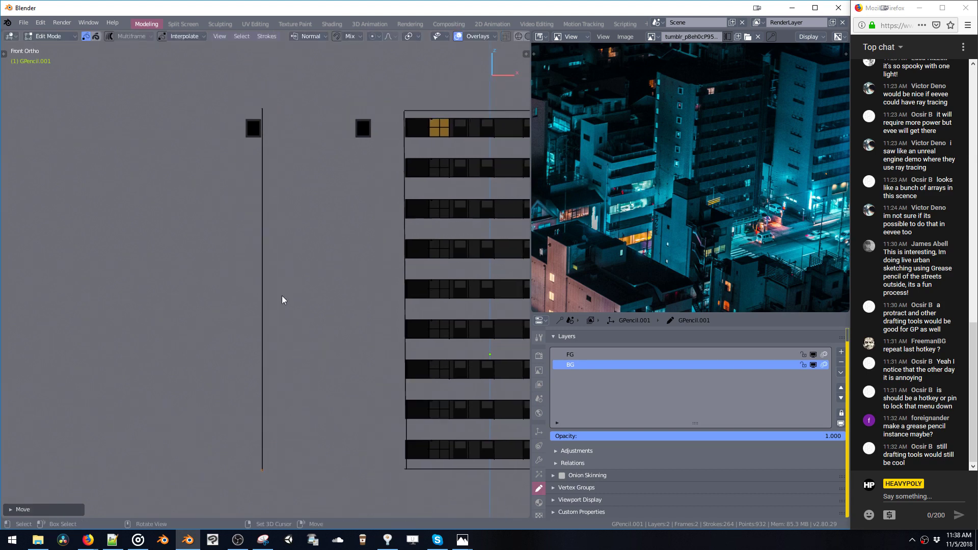
Step: Duplicate the full-height vertical line along X as two closely spaced lines between the right black window and the facade
left_click(262, 110)
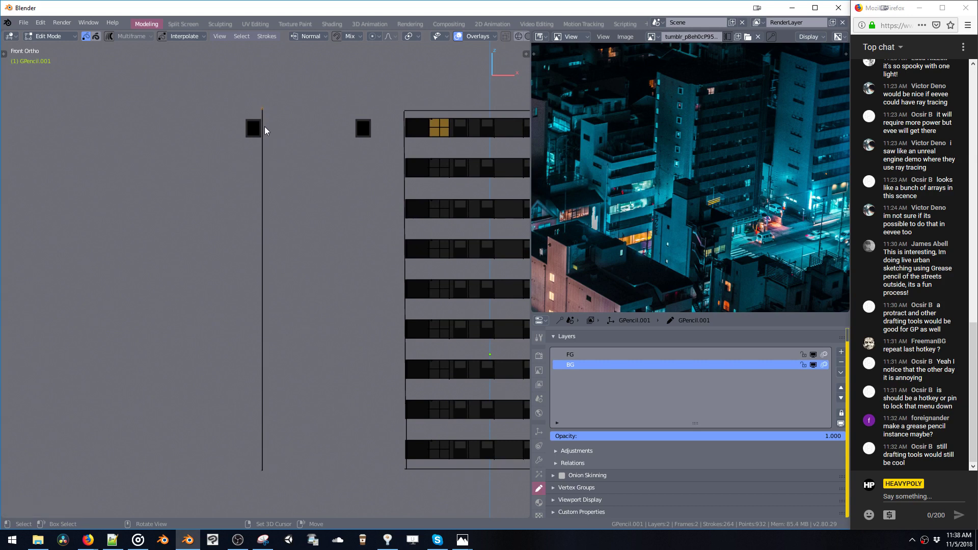
mouse_move(289, 136)
middle_mouse_down("shift")
mouse_move(343, 141)
mouse_move(288, 151)
middle_mouse_up("shift")
key("shift+d")
key("x")
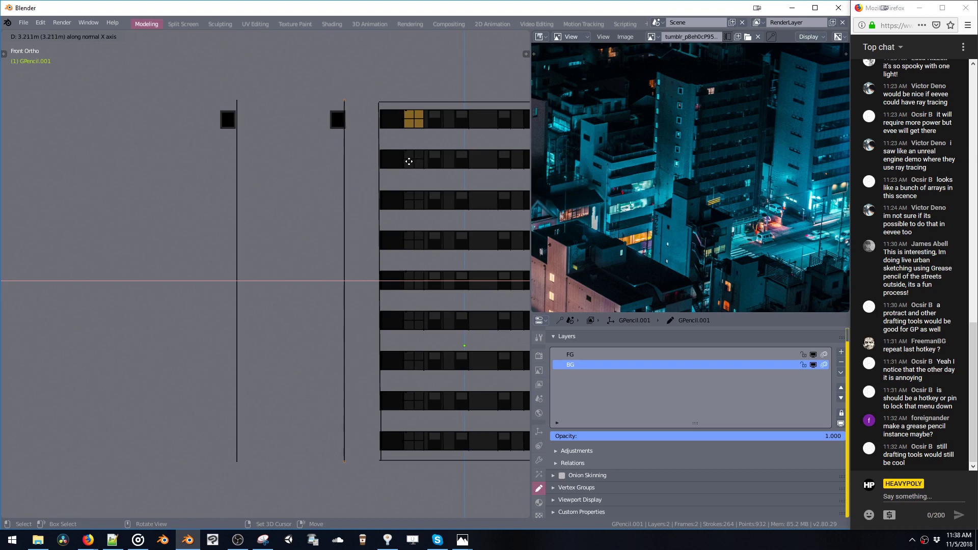
left_click(423, 165)
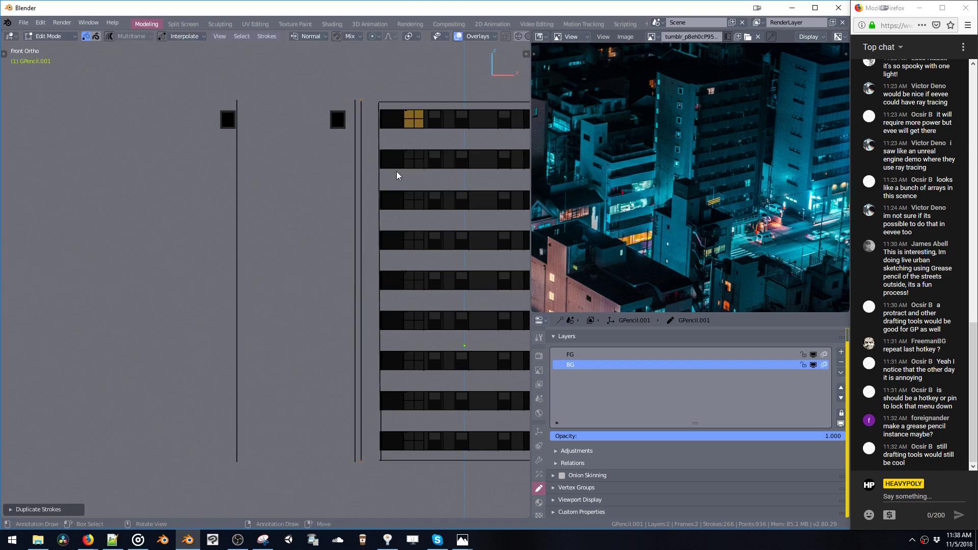
Step: Try to move the left end of the building's base line along X toward the new vertical lines
middle_click_drag(348, 451, 331, 378, "shift")
key("g")
key("x")
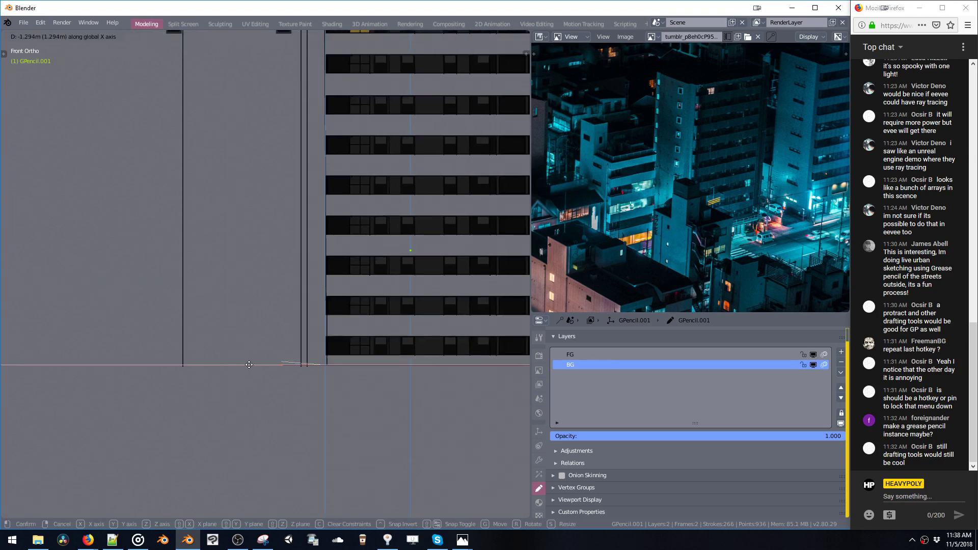
left_click(220, 374)
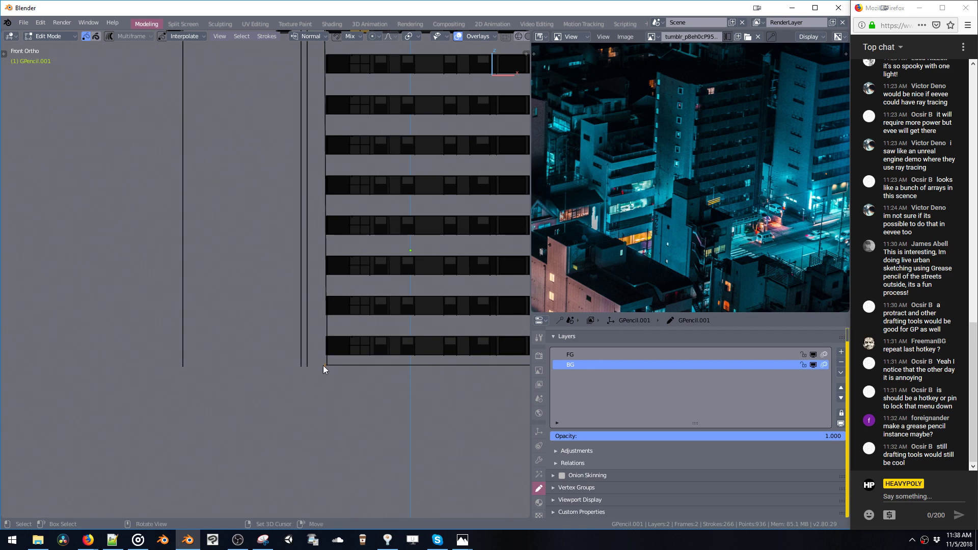
Step: Duplicate the building's base line along X so it runs beneath the side wall's vertical lines
scroll(329, 387, "down", 2)
key("g")
key("x")
key("x")
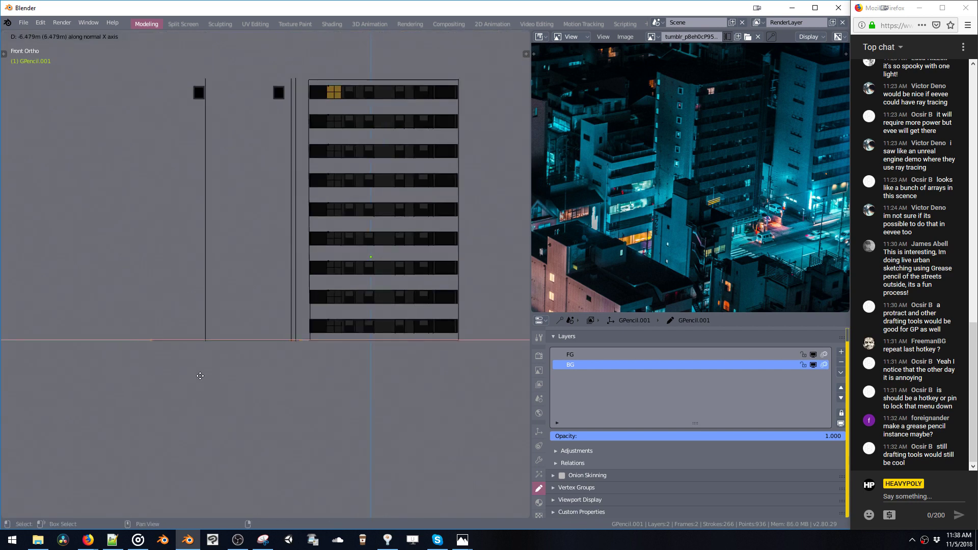
left_click(266, 380)
left_click(159, 341)
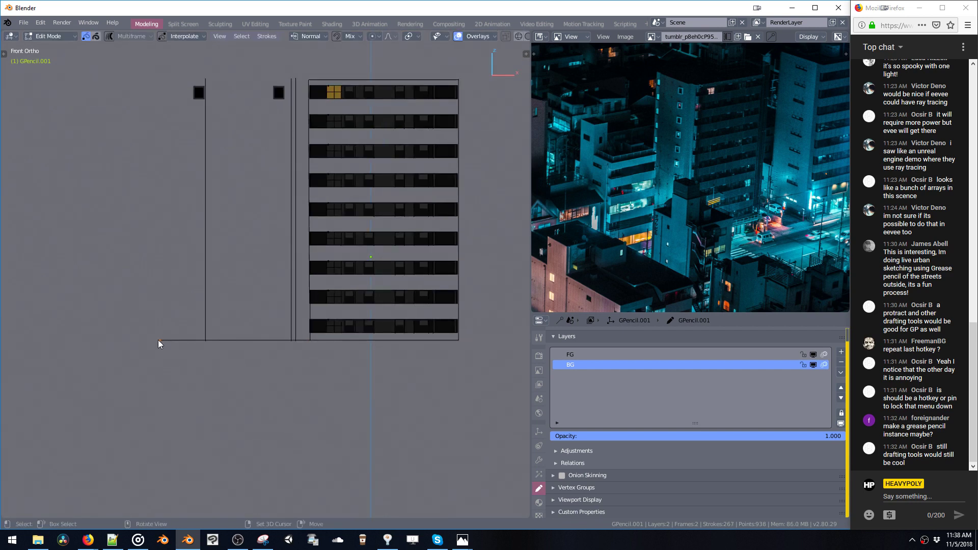
Step: Duplicate the leftmost vertical line along X to the outer side of the far-left window
left_click(206, 79)
key("shift+d")
key("x")
key("x")
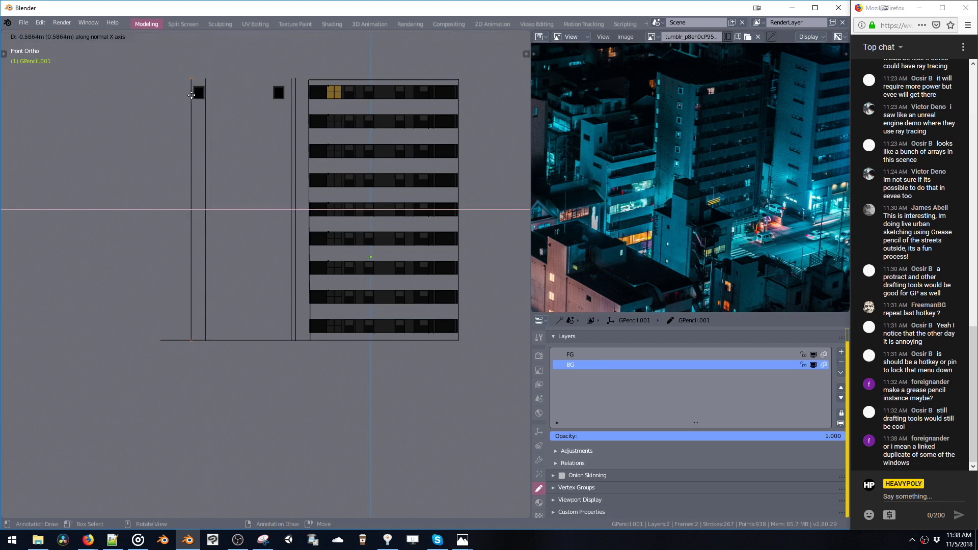
left_click(188, 113)
Step: Move the left end of the side wall's base line along X to meet the outermost vertical line
left_click_drag(142, 321, 171, 368)
key("g")
key("x")
mouse_move(187, 361)
middle_mouse_down()
mouse_move(200, 362)
mouse_move(187, 205)
middle_mouse_up()
left_click(200, 363)
Step: Duplicate the side wall's base line up to the wall's top edge
double_click(188, 343)
key("shift+d")
left_click(174, 72)
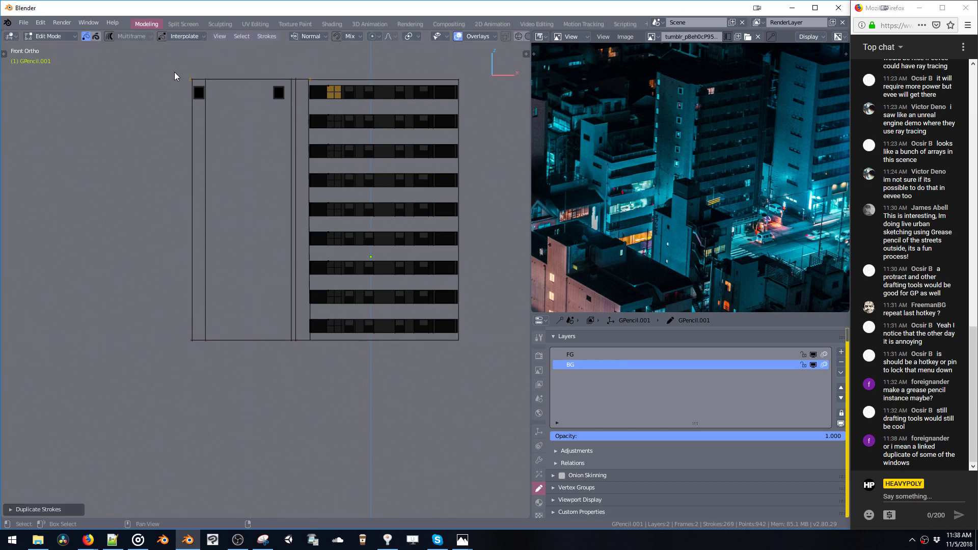
Step: Select the two black side windows and duplicate them down to the level of the second window row
left_click_drag(187, 83, 290, 109)
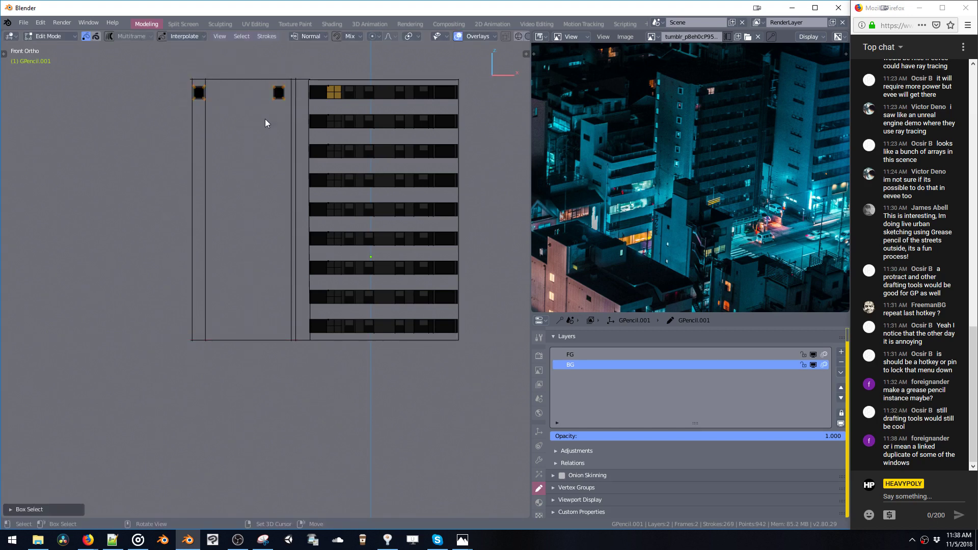
key("shift+d")
middle_click_drag(265, 126, 267, 155)
left_click(267, 141)
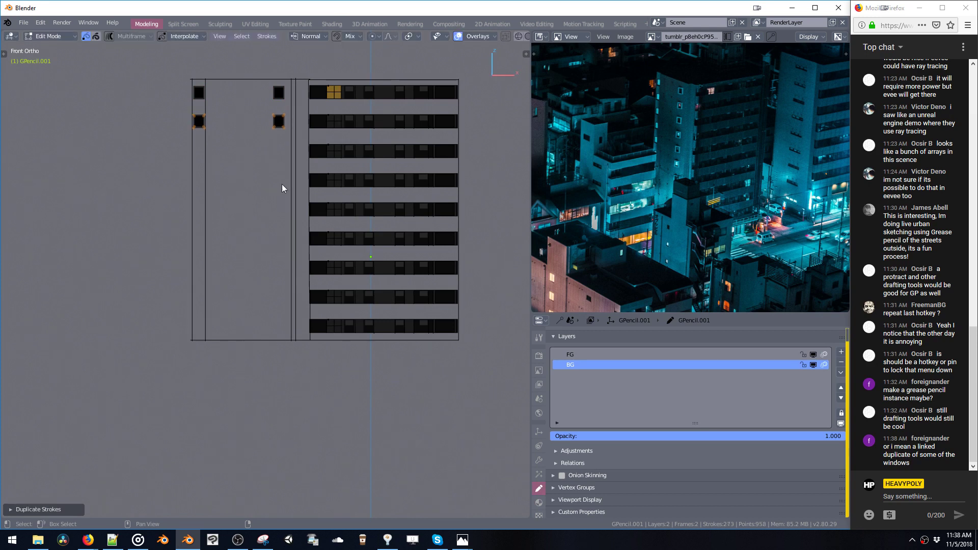
Step: Repeat the window pair duplication seven times down the side wall to fill all nine floors
key("shift+r")
key("shift+r")
key("shift+r")
key("shift+r")
key("shift+r")
key("shift+r")
key("shift+r")
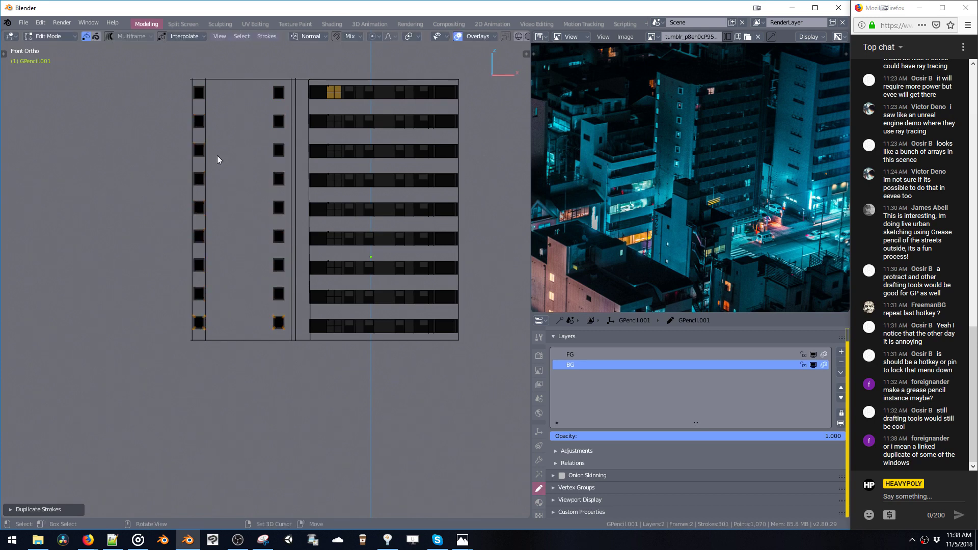
Step: Select the side wall's windows and lines and rotate them about Z until the wall is perpendicular to the facade
middle_click_drag(301, 181, 293, 216, "shift")
left_click_drag(140, 88, 297, 379, "shift")
mouse_move(300, 359)
middle_mouse_down()
mouse_move(343, 397)
mouse_move(321, 401)
middle_mouse_up()
key("r")
key("z")
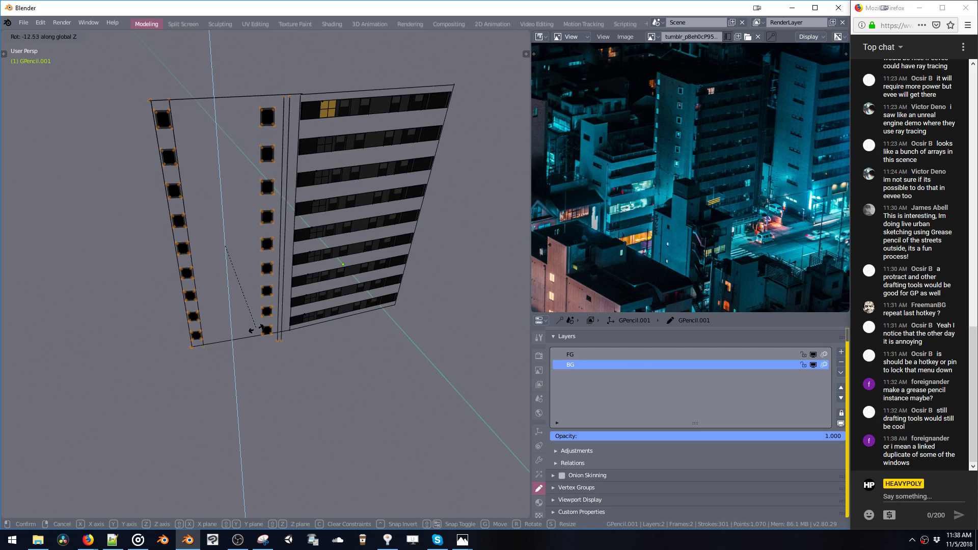
left_click(258, 325)
Step: Move the side wall in the horizontal plane and along Y so it joins the facade's left edge
key("g")
key("shift+z")
left_click(313, 263)
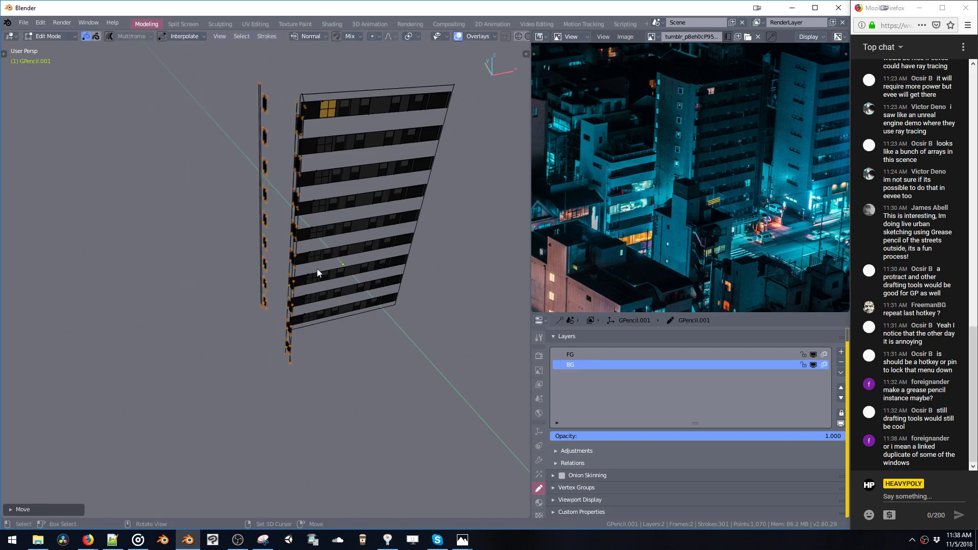
key("g")
key("y")
left_click(304, 238)
mouse_move(304, 241)
middle_mouse_down()
mouse_move(384, 234)
mouse_move(330, 220)
mouse_move(301, 172)
mouse_move(309, 179)
mouse_move(367, 164)
mouse_move(326, 140)
mouse_move(305, 198)
mouse_move(263, 222)
mouse_move(344, 219)
mouse_move(289, 237)
mouse_move(356, 218)
mouse_move(348, 228)
middle_mouse_up()
key("g")
key("y")
left_click(359, 234)
left_click(344, 221)
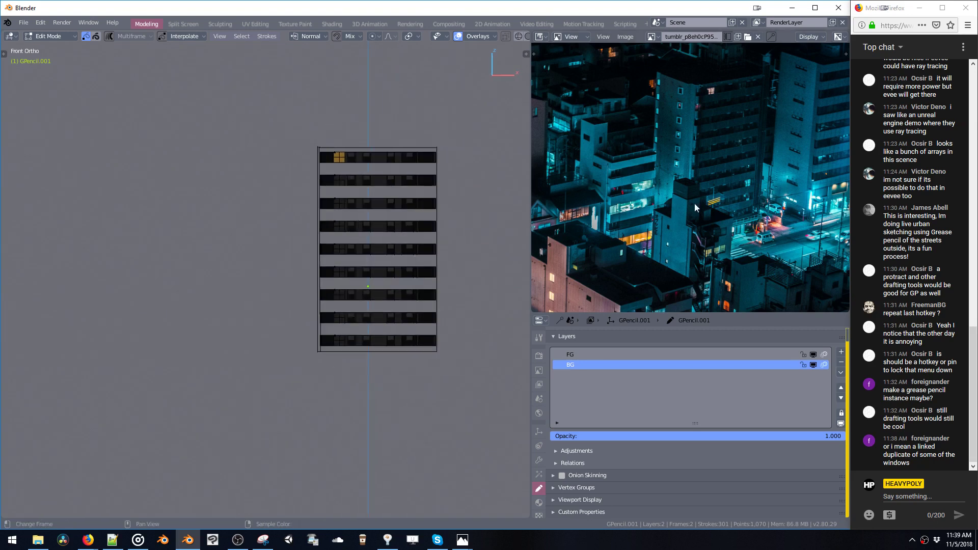
middle_click_drag(710, 181, 663, 190)
middle_click_drag(776, 148, 686, 173)
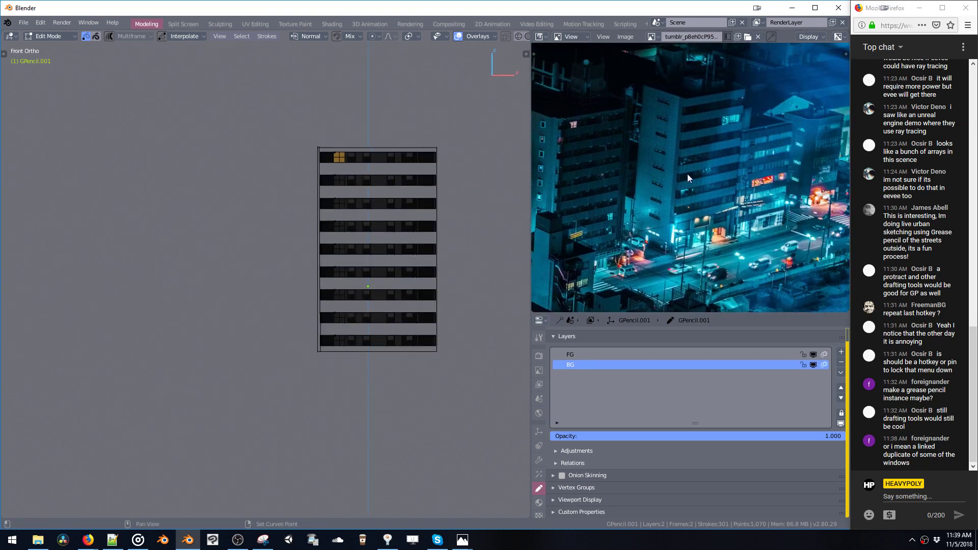
middle_click_drag(444, 194, 321, 195, "shift")
middle_click_drag(432, 193, 379, 188, "shift")
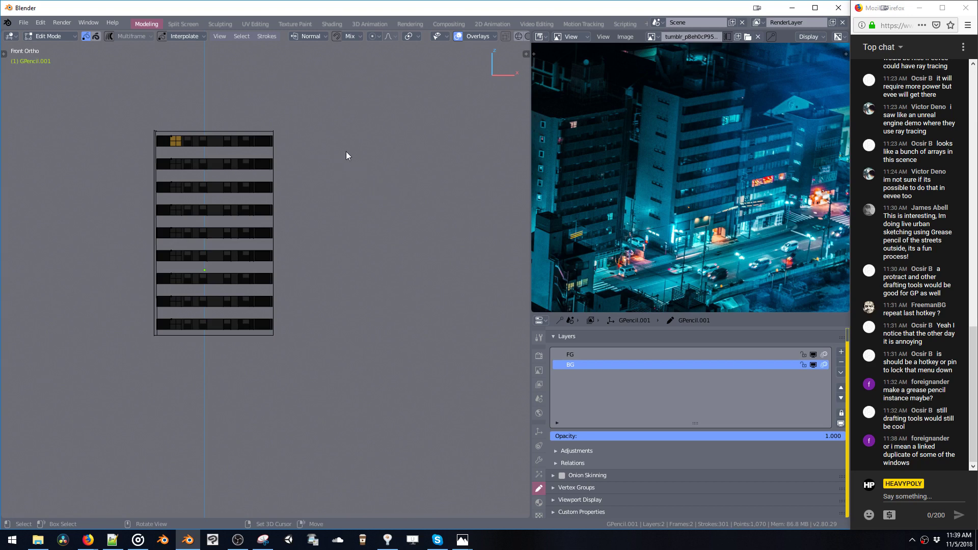
Step: Draw a filled rectangle of about the facade's size beside it in Draw mode
key("ctrl+Tab")
left_click(286, 139)
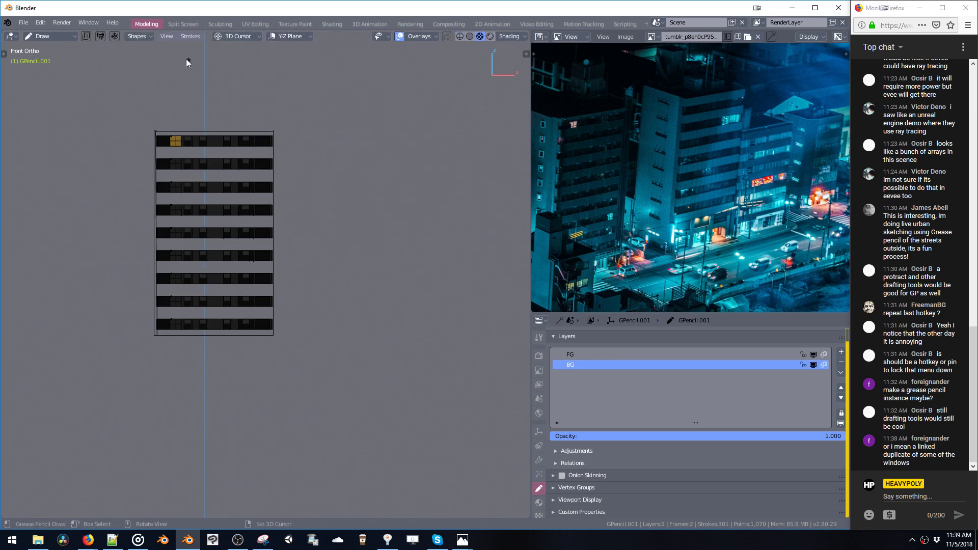
left_click(133, 37)
left_click(138, 66)
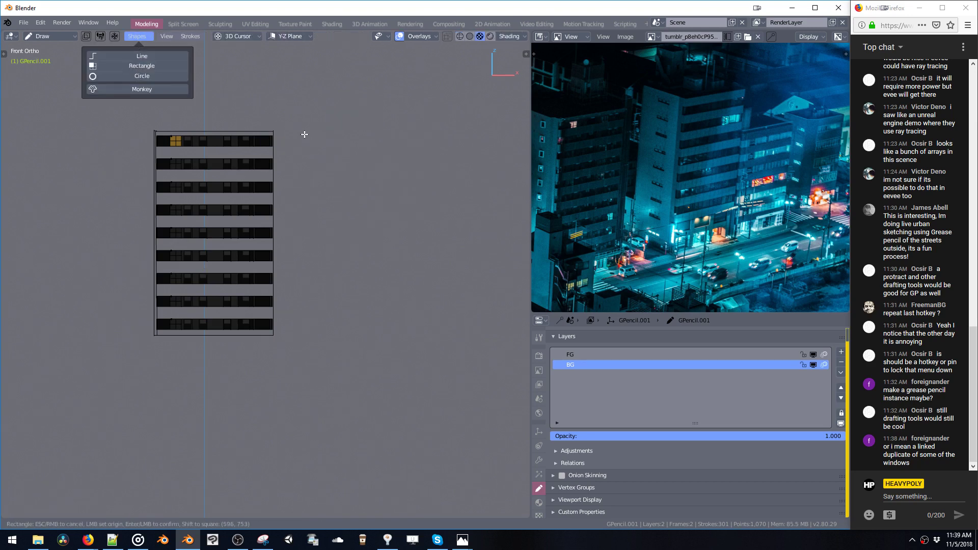
mouse_move(308, 131)
left_mouse_down()
mouse_move(445, 309)
mouse_move(426, 339)
left_mouse_up()
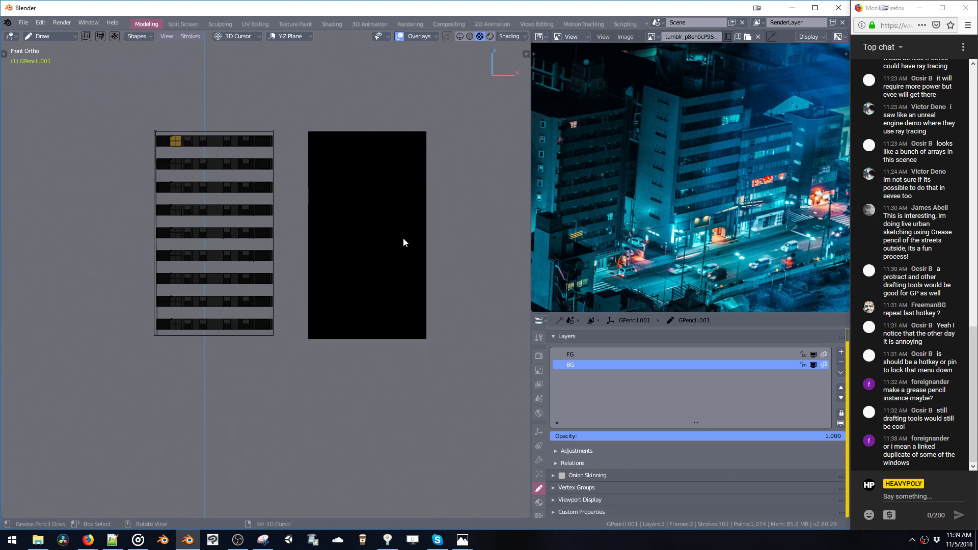
Step: Copy the rectangle's black Material.005 as Material.007 and give the copy a light grey fill
key("shift+v")
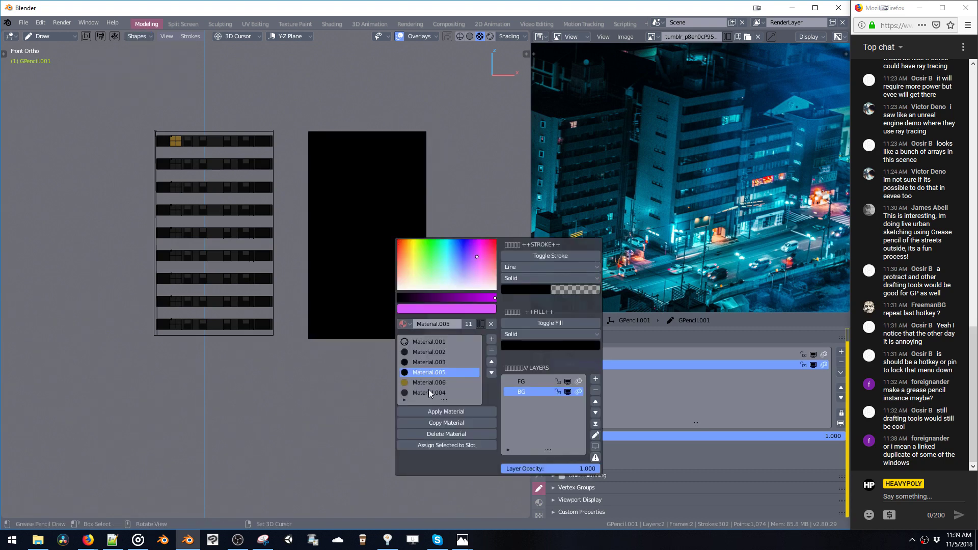
left_click(445, 423)
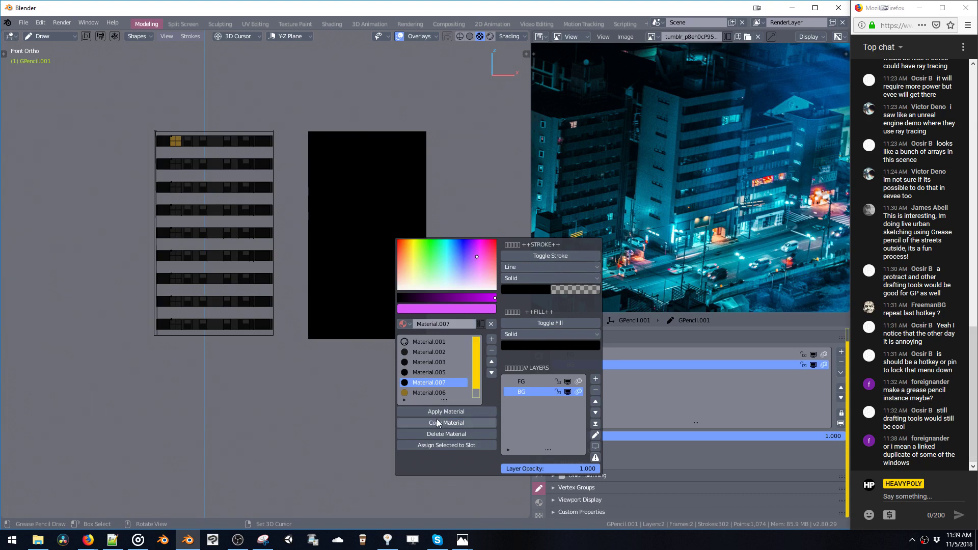
left_click(546, 346)
left_click_drag(555, 271, 580, 269)
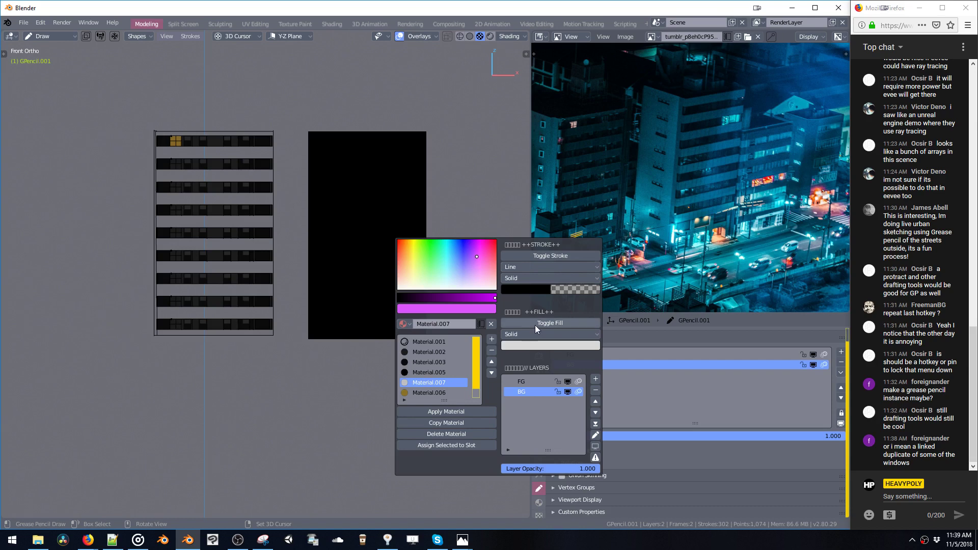
left_click(461, 411)
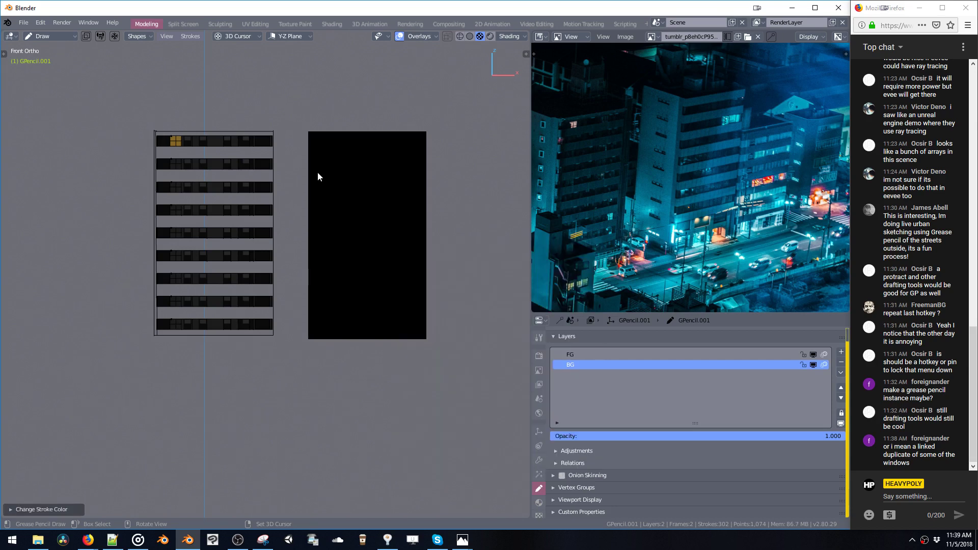
Step: Apply Material.007 to the selected rectangle in Edit Mode and darken its fill to RGB 0.539
left_click(308, 136)
key("ctrl+z")
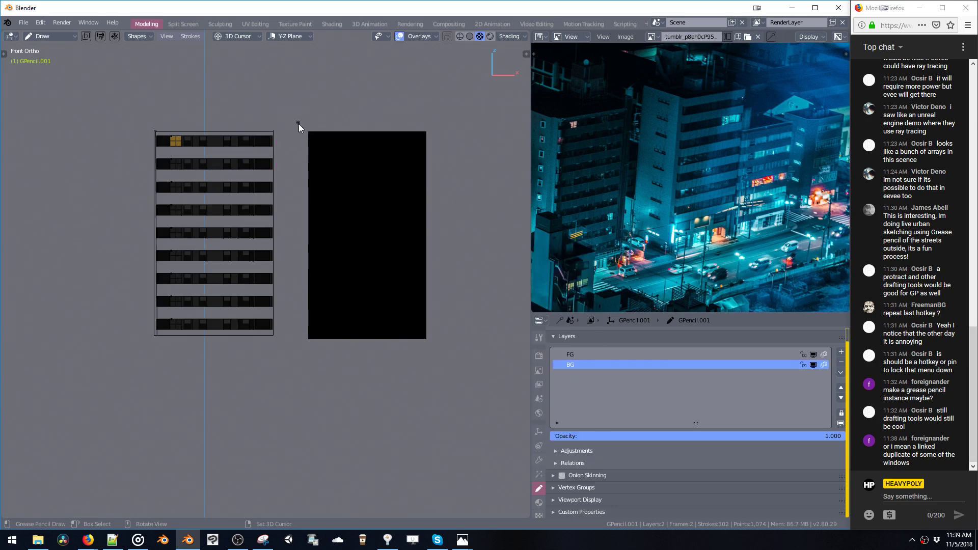
key("Tab")
left_click_drag(329, 90, 308, 133)
left_click(308, 134)
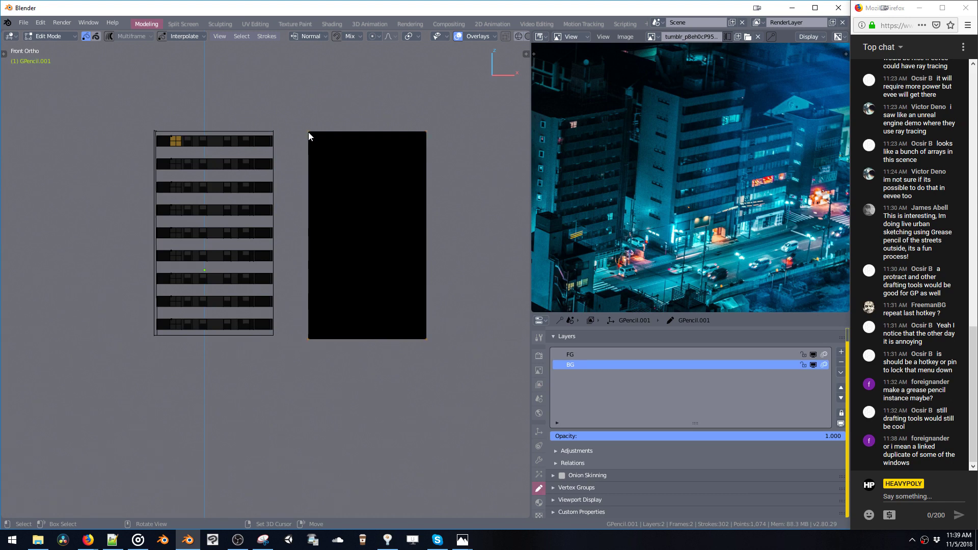
key("w")
left_click(381, 345)
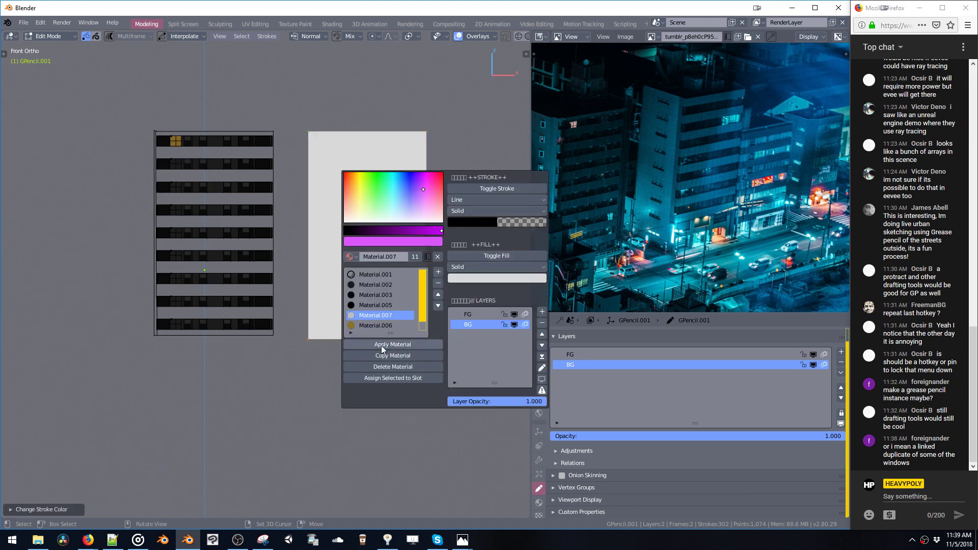
key("w")
left_click(563, 331)
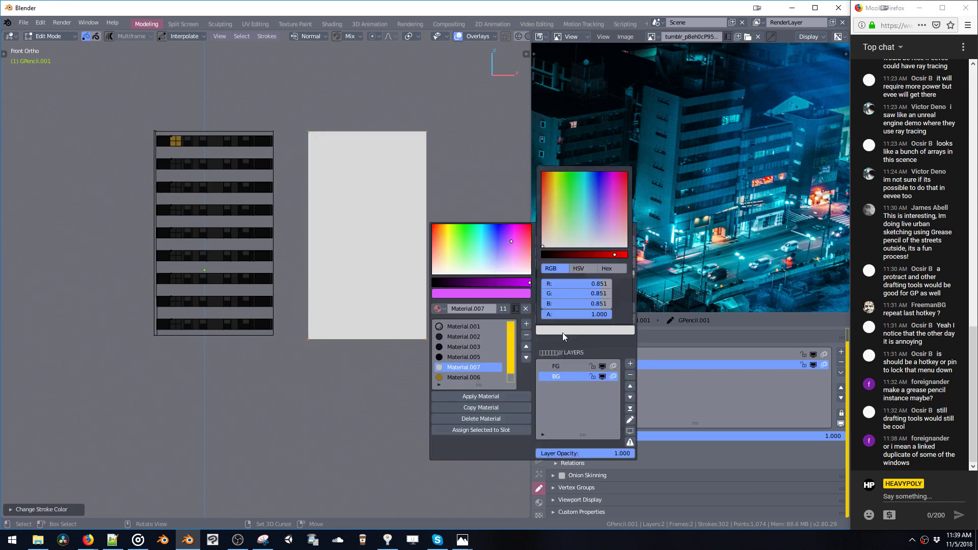
left_click(582, 252)
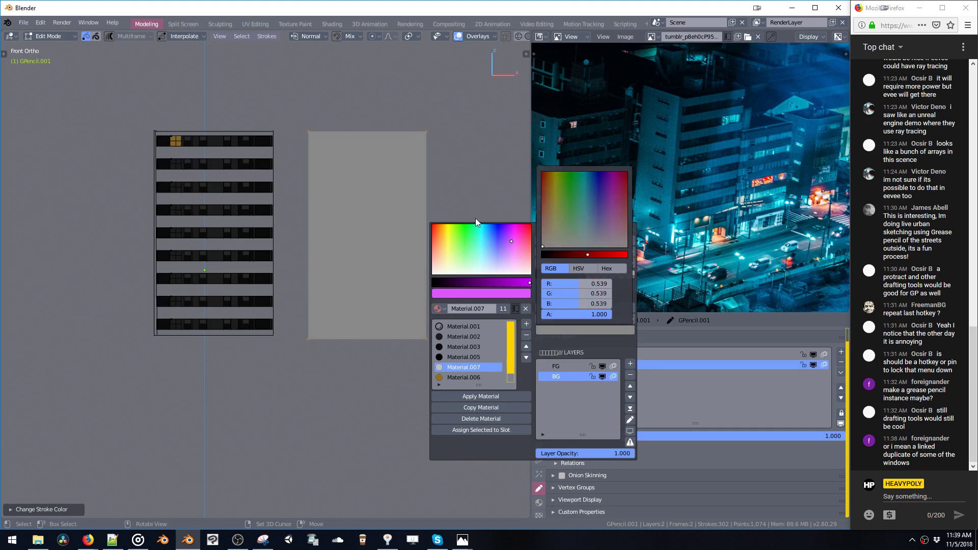
Step: Try duplicating the grey rectangle along X onto the facade and shifting it along Y behind the window rows
middle_click_drag(351, 207, 431, 223, "shift")
key("shift+d")
key("x")
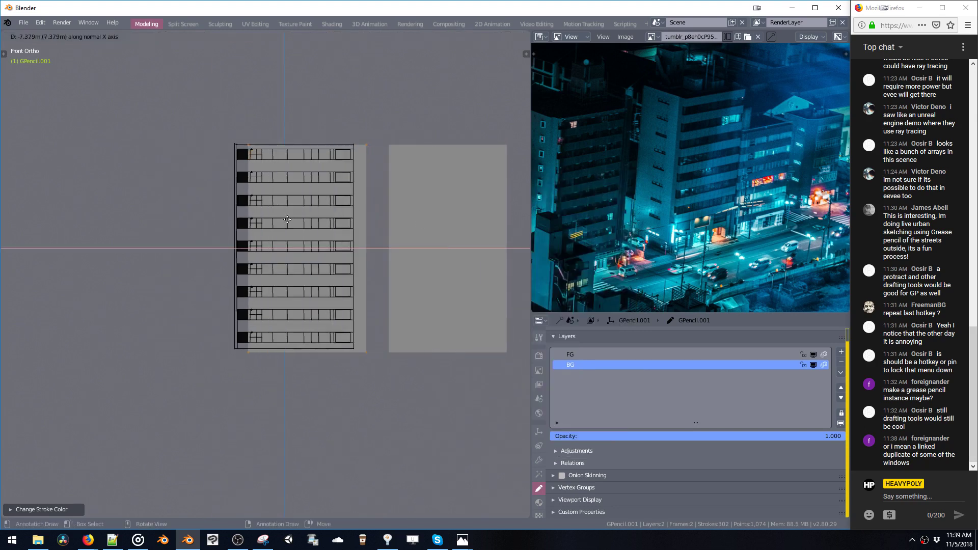
left_click(281, 221)
middle_click_drag(282, 221, 380, 260)
key("g")
key("y")
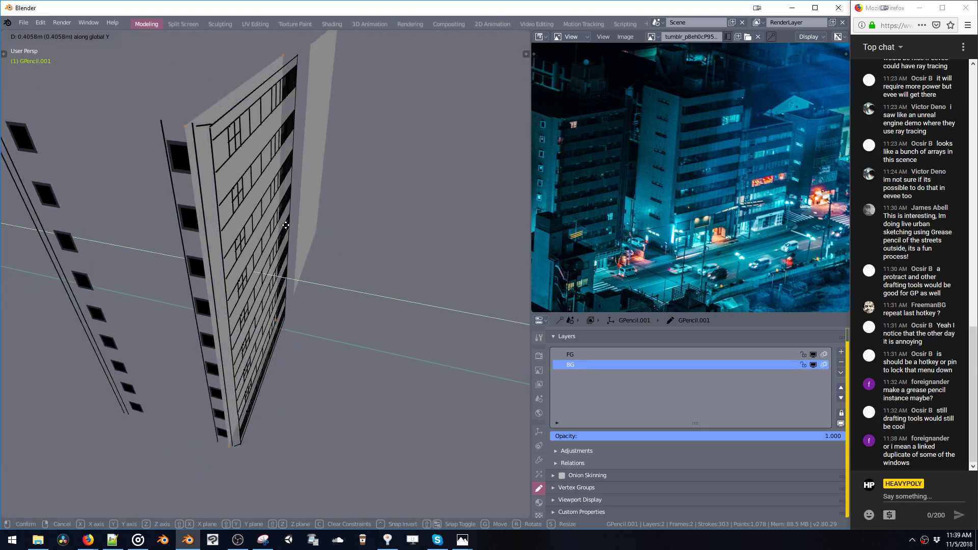
left_click(360, 251)
Step: Try aligning the duplicated grey rectangle with the facade outline along Z, and delete the duplicate
mouse_move(360, 251)
middle_mouse_down()
mouse_move(355, 230)
mouse_move(282, 179)
mouse_move(214, 193)
mouse_move(169, 230)
mouse_move(155, 225)
mouse_move(280, 228)
mouse_move(333, 208)
mouse_move(306, 216)
mouse_move(352, 258)
mouse_move(386, 262)
mouse_move(463, 240)
mouse_move(283, 222)
mouse_move(241, 258)
mouse_move(130, 250)
mouse_move(243, 235)
mouse_move(271, 225)
mouse_move(198, 227)
mouse_move(228, 227)
mouse_move(274, 206)
mouse_move(371, 204)
middle_mouse_up()
key("g")
key("z")
left_click(305, 200)
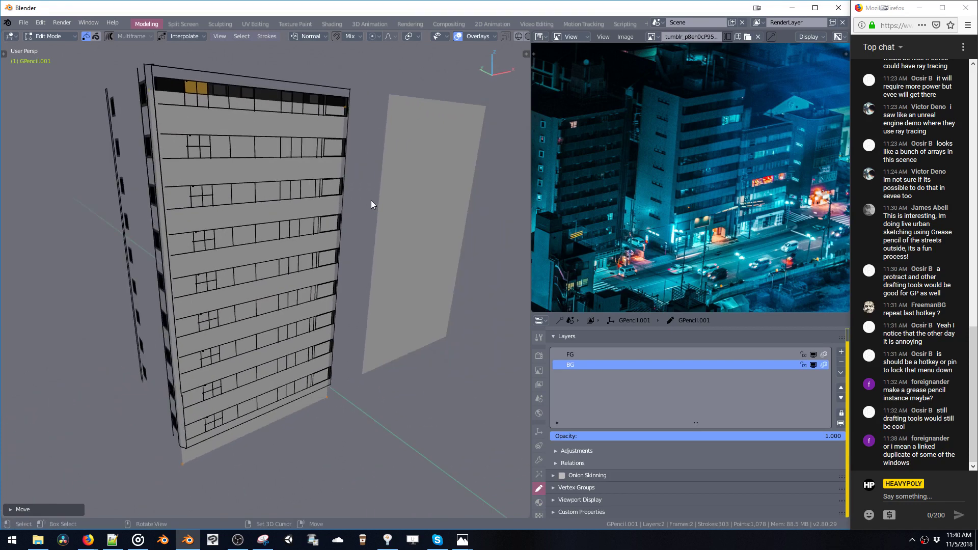
key("g")
key("z")
left_click(311, 234)
key("g")
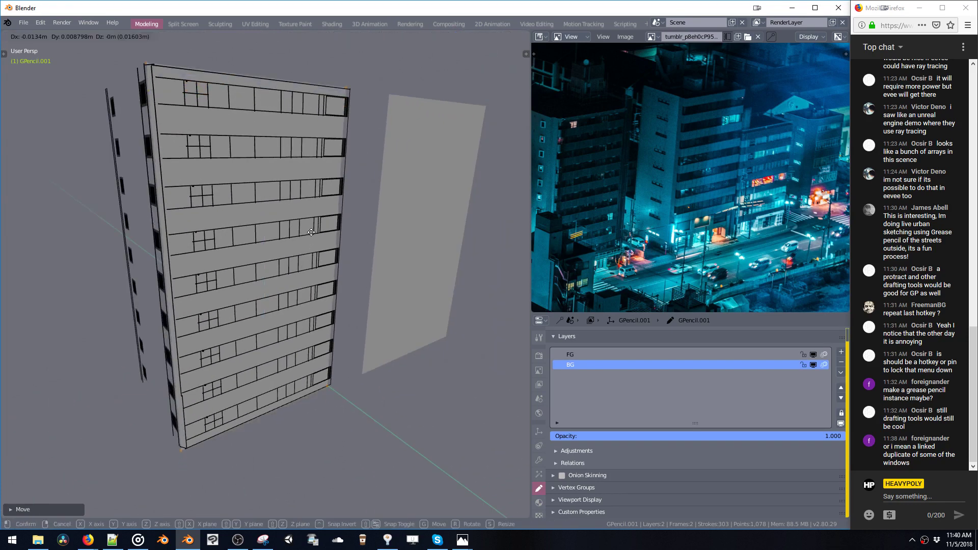
key("z")
left_click(310, 237)
mouse_move(309, 236)
middle_mouse_down()
mouse_move(341, 240)
mouse_move(325, 227)
mouse_move(389, 222)
mouse_move(351, 218)
mouse_move(339, 230)
mouse_move(359, 192)
mouse_move(286, 182)
middle_mouse_up()
key("Delete")
Step: Duplicate a small dark window from the facade's top row onto the grey rectangle and enlarge it
scroll(279, 122, "right", 3, "ctrl")
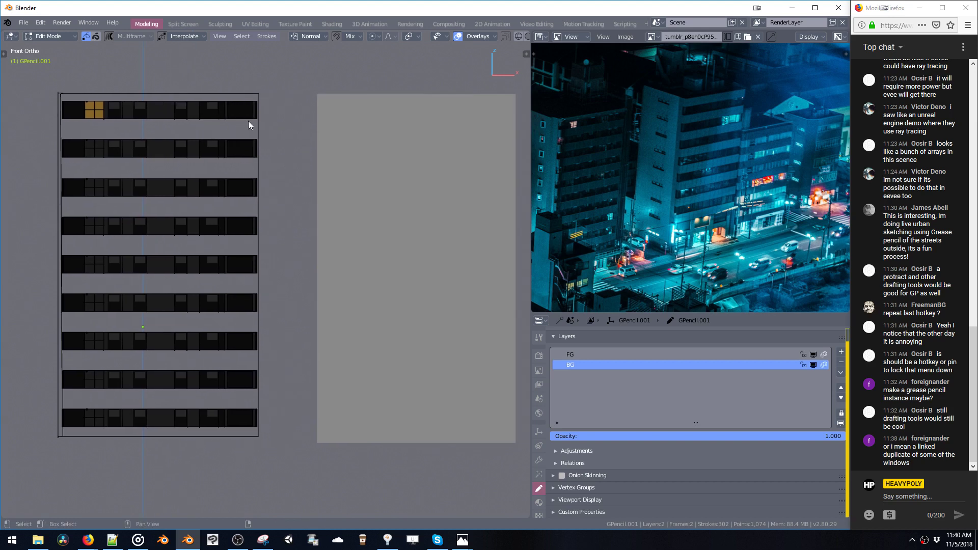
scroll(261, 125, "right", 3, "ctrl")
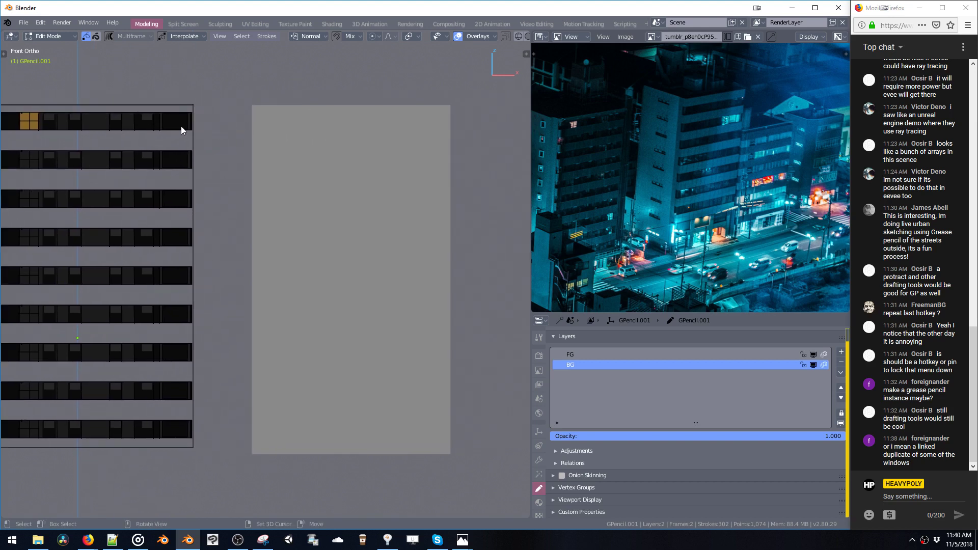
left_click(143, 122)
key("shift+d")
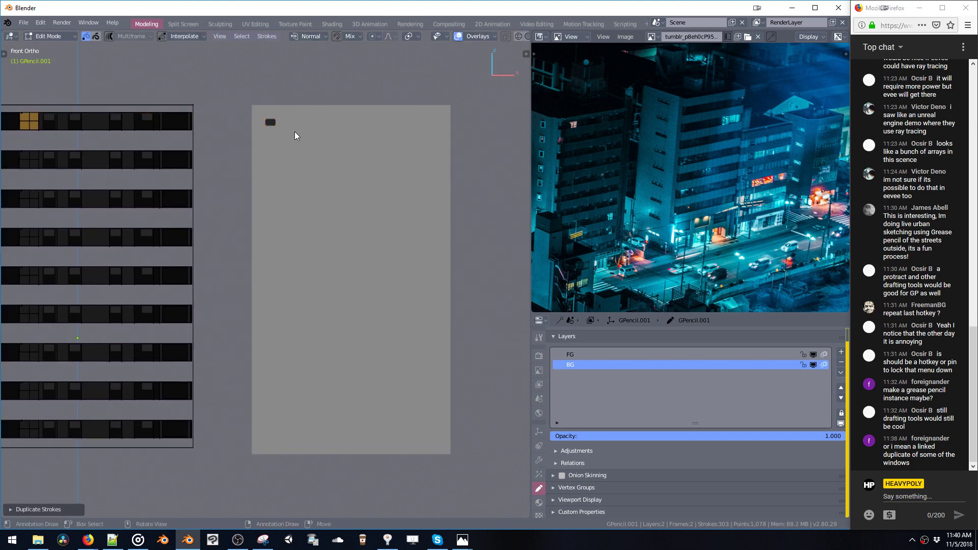
left_click(267, 119)
key("s")
left_click(301, 151)
Step: Move the enlarged window into the grey rectangle's upper-left corner
key("g")
key("x")
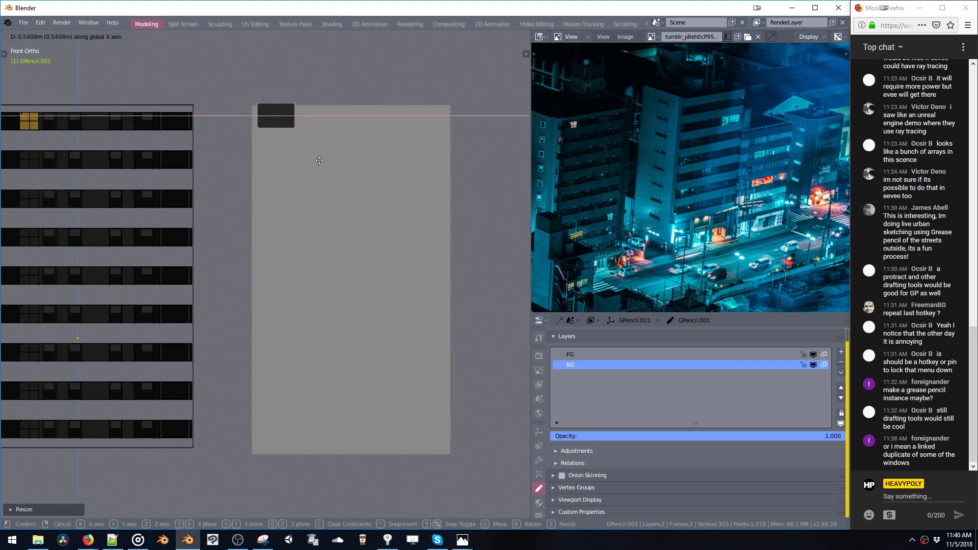
left_click(310, 159)
key("g")
left_click(321, 169)
Step: Reduce the window's height along Z and stretch its right end along X into a band spanning the grey rectangle
key("s")
key("x")
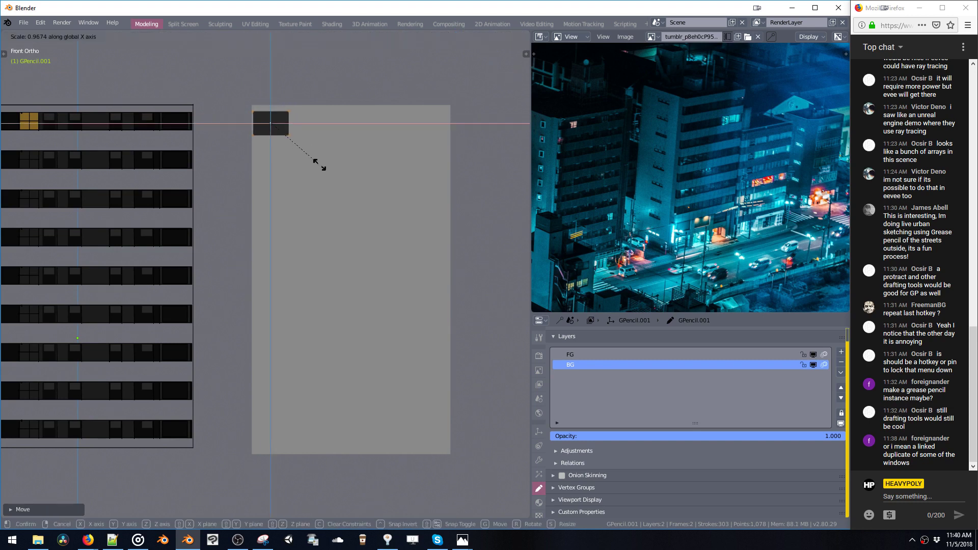
key("z")
left_click(308, 153)
mouse_move(283, 112)
left_mouse_down()
mouse_move(301, 139)
mouse_move(288, 130)
mouse_move(477, 158)
left_mouse_up()
key("g")
key("x")
left_click(463, 149)
Step: Duplicate the dark band in place and scale the copy along X into a single narrow window
key("shift+d")
right_click(466, 160)
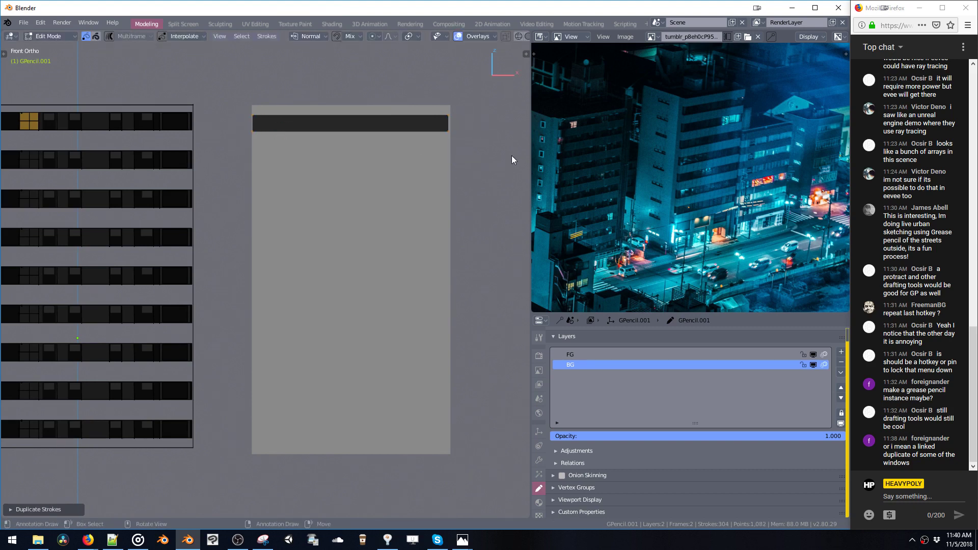
key("s")
key("x")
left_click(384, 143)
Step: Apply the darker Material.003 to the narrow window in the band
key("shift+v")
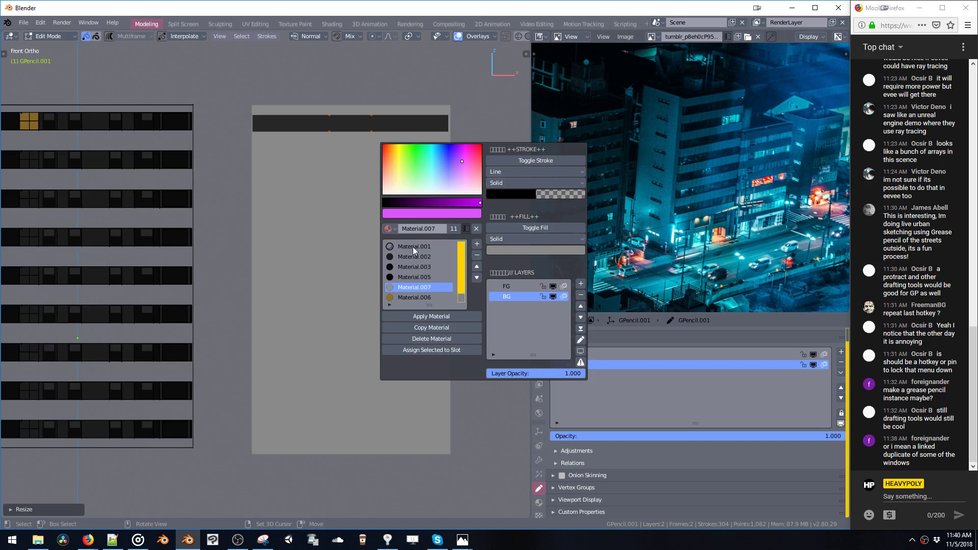
left_click(437, 277)
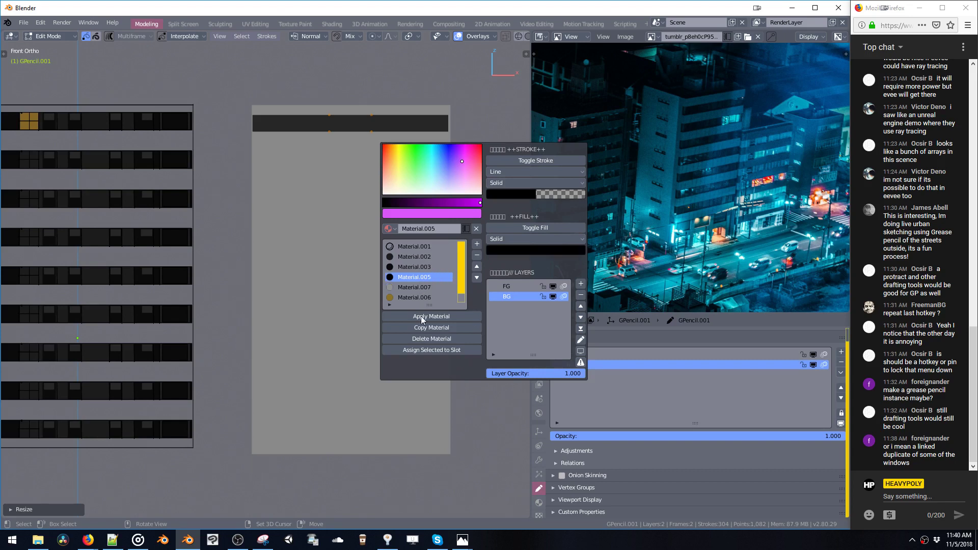
left_click(408, 267)
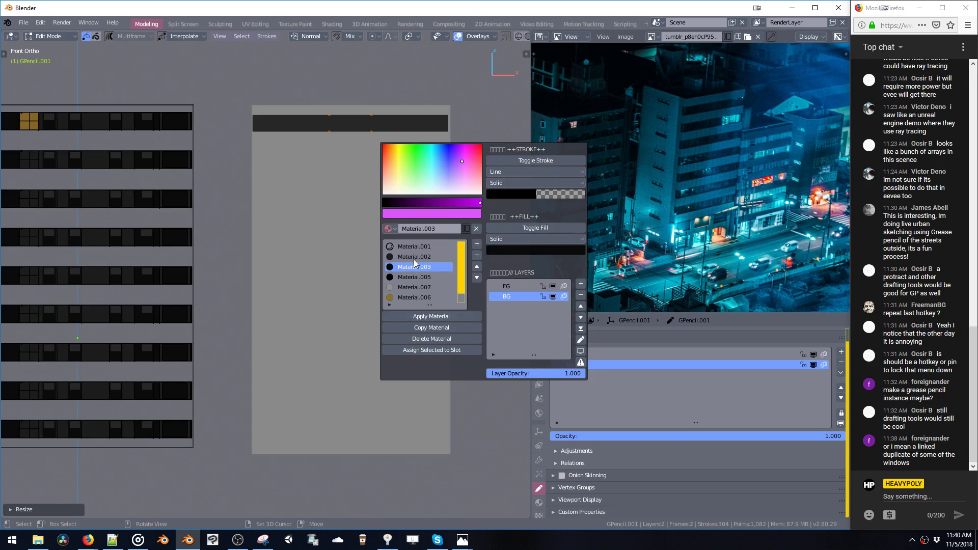
left_click(415, 316)
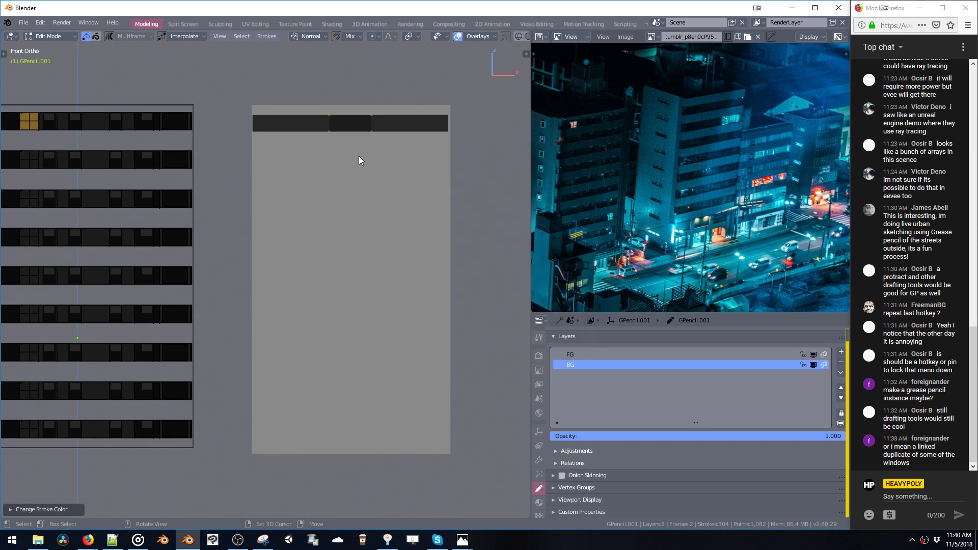
Step: Shrink the dark window further and place a duplicate along X in the left part of the band
key("s")
left_click(383, 155)
key("shift+d")
key("x")
key("x")
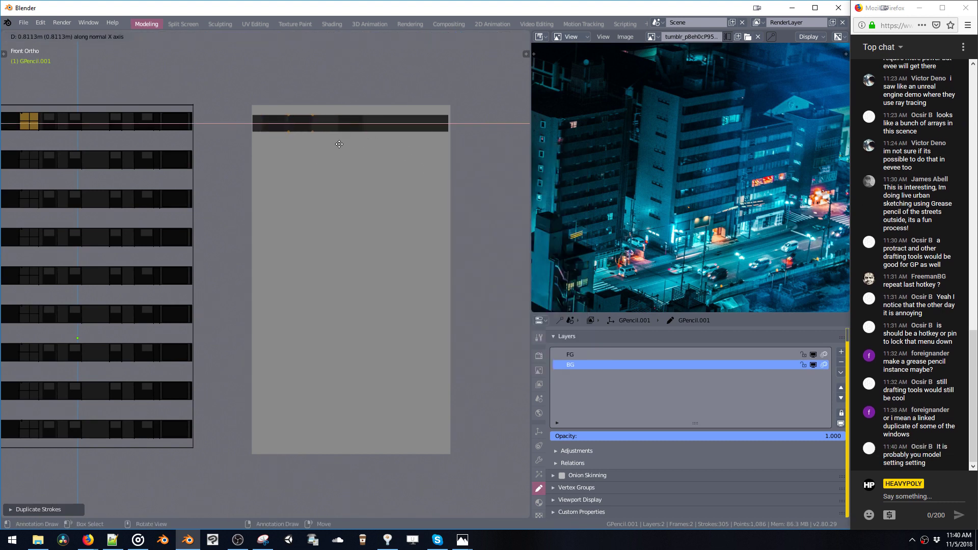
left_click(337, 144)
Step: Add more duplicates of the dark window along X to fill the right part of the band
key("shift+d")
middle_click_drag(317, 128, 334, 129)
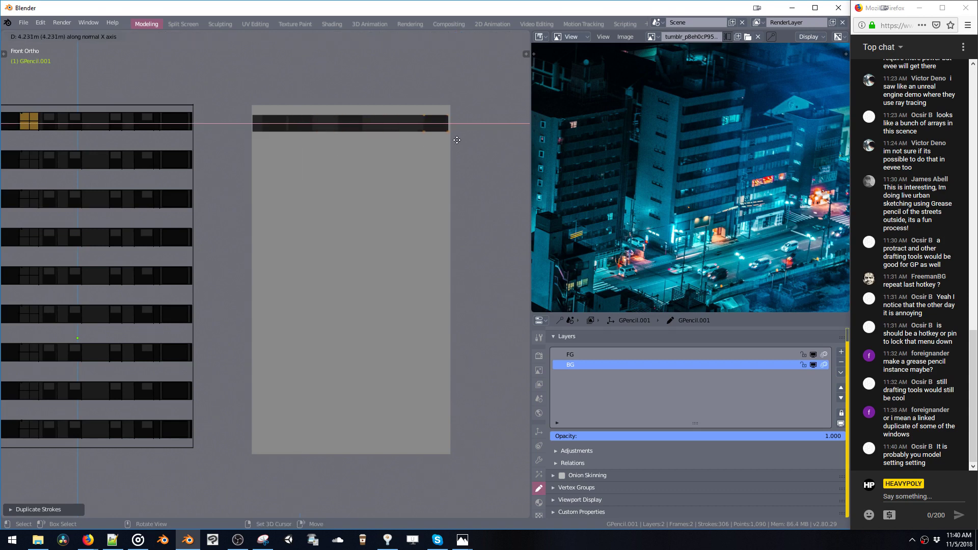
left_click(446, 139)
key("shift+d")
key("x")
key("x")
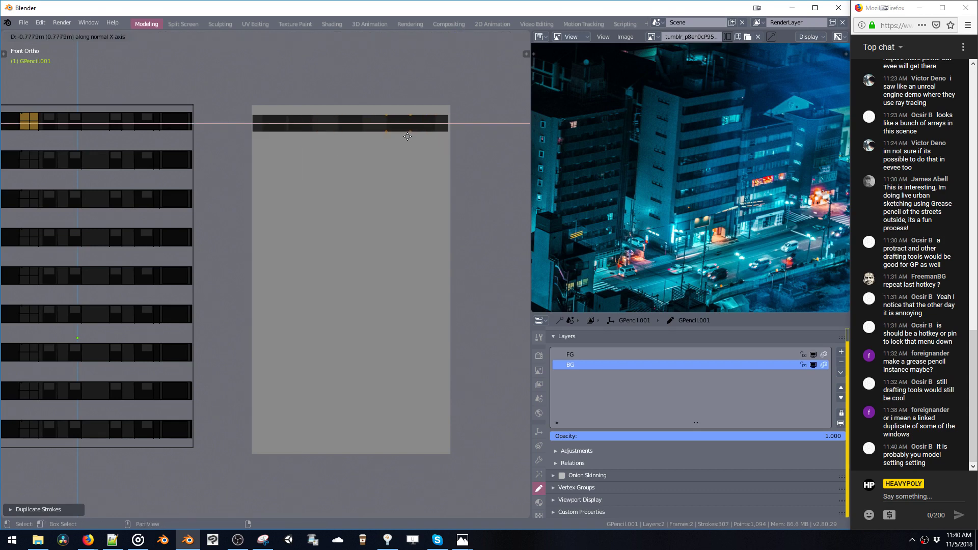
left_click(407, 137)
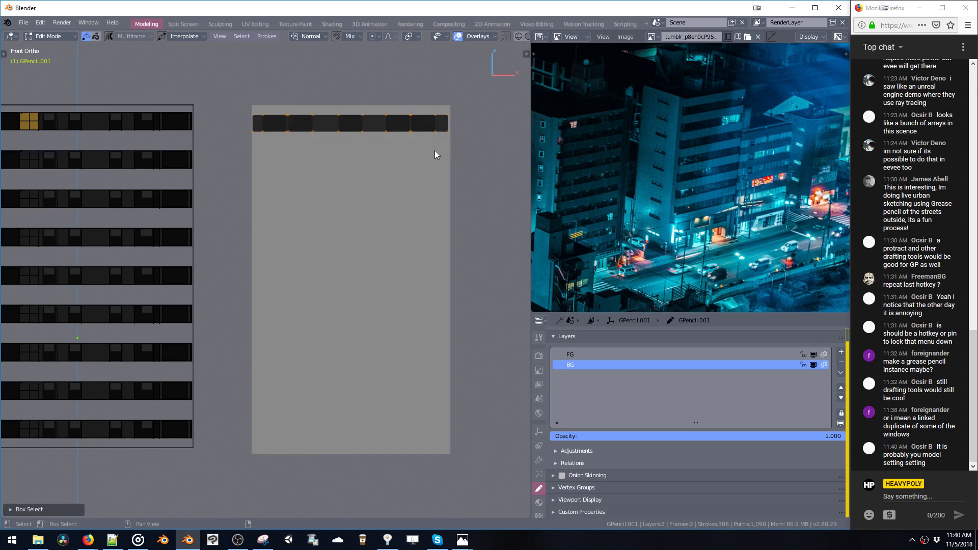
Step: Duplicate the whole window row one floor down and repeat the duplication eight times to fill the grey rectangle
key("shift+d")
left_click(436, 186)
key("shift+r")
key("shift+r")
key("shift+r")
key("shift+r")
key("shift+r")
key("shift+r")
key("shift+r")
key("shift+r")
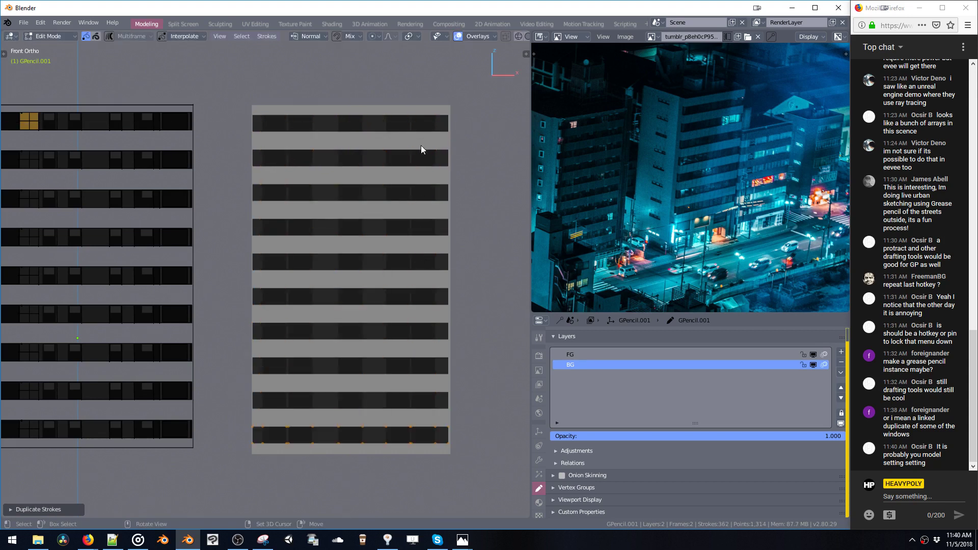
Step: Set the fill colour of Material.008 to teal and apply it to a window near the right end of the second row
left_click(418, 160)
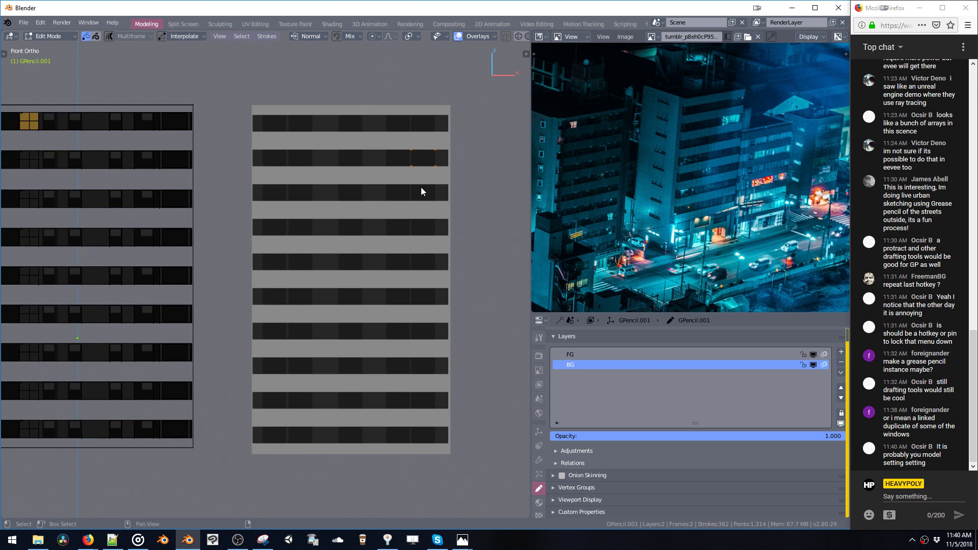
key("shift+v")
left_click(454, 370)
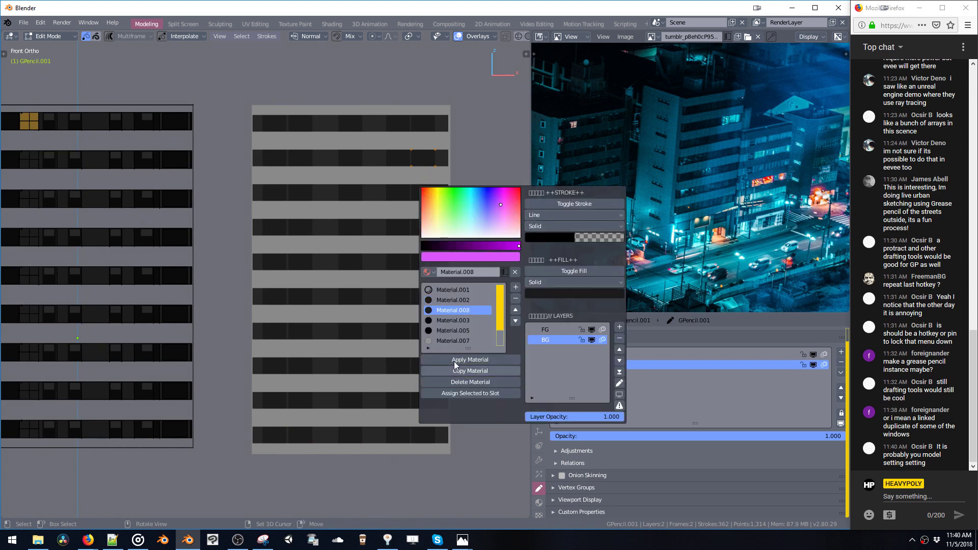
left_click(469, 190)
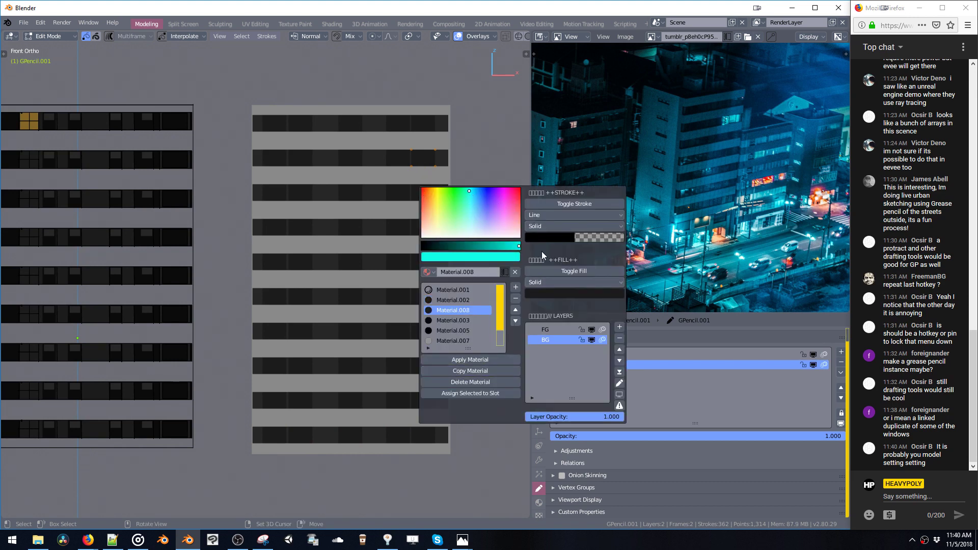
left_click(552, 291)
left_click(555, 144)
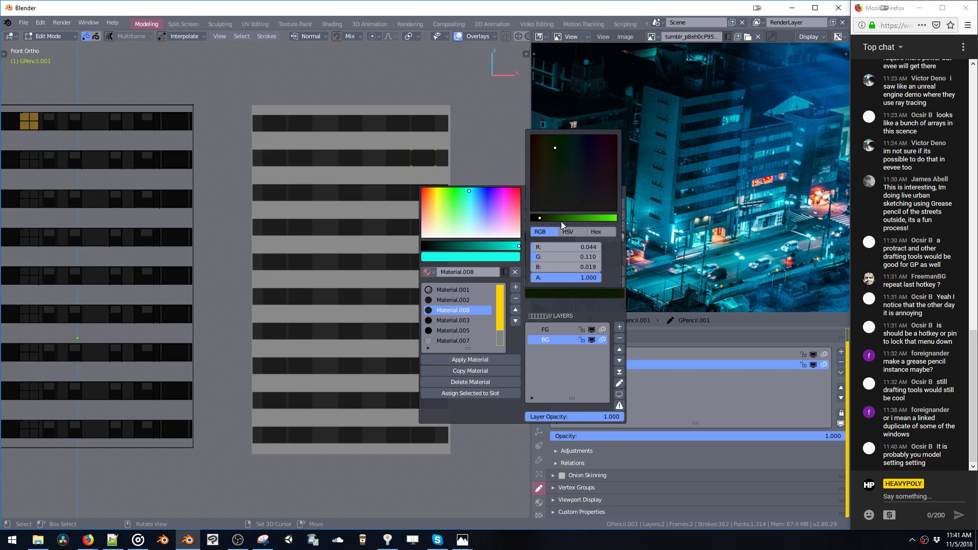
left_click(561, 222)
left_click(574, 142)
left_click(589, 218)
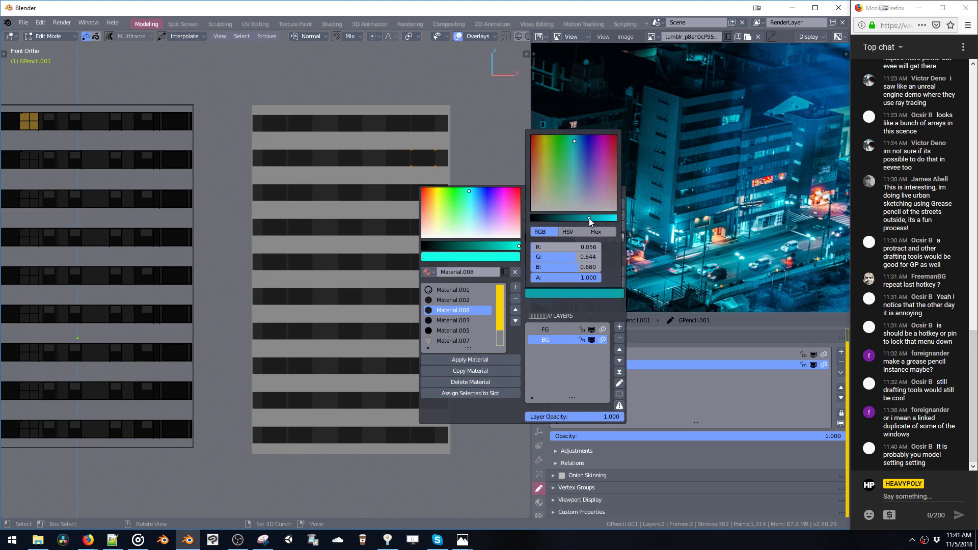
left_click_drag(589, 218, 586, 219)
key("shift+v")
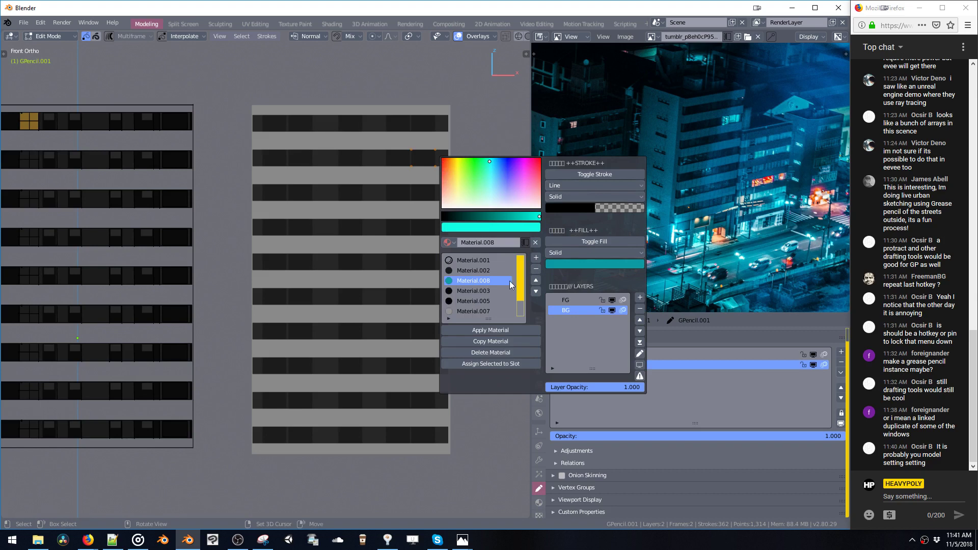
left_click(503, 332)
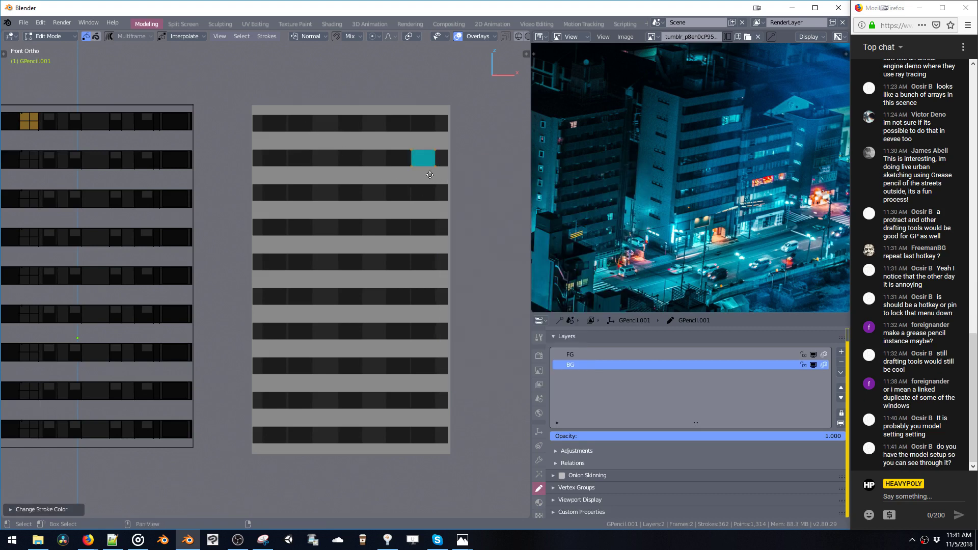
key("shift+d")
key("x")
left_click(388, 173)
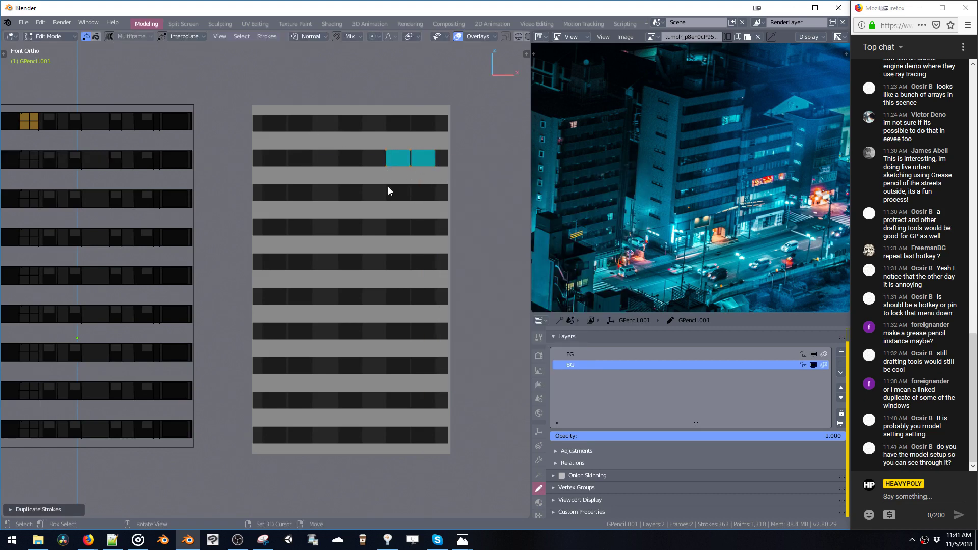
middle_click_drag(397, 184, 402, 188, "shift")
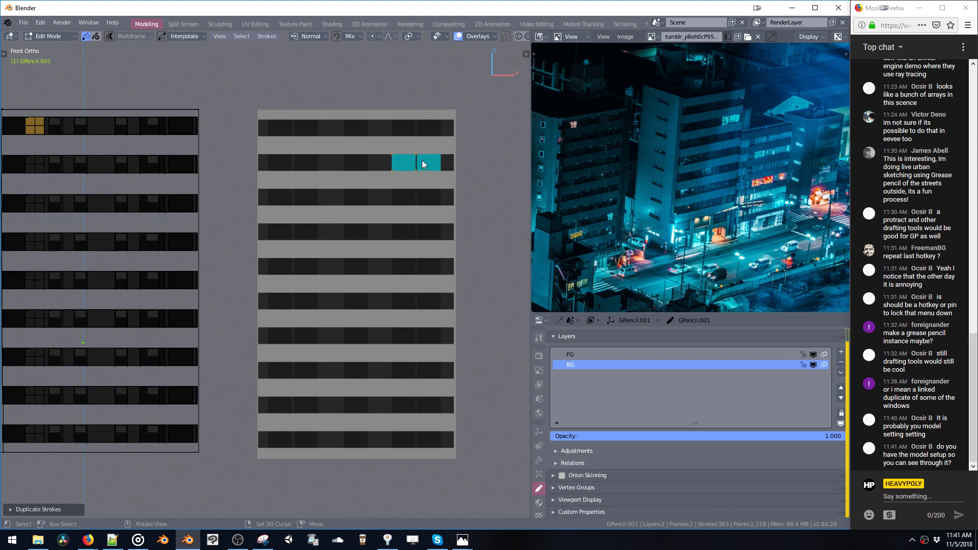
key("x")
key("Return")
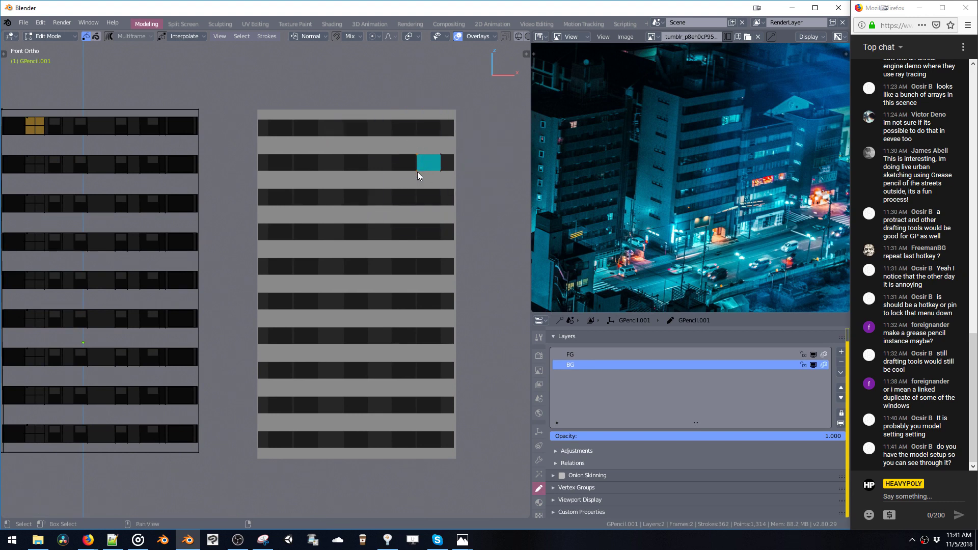
Step: Narrow the teal window by moving its left edge along X, and place a duplicate of the narrow pane beside it
key("g")
key("x")
left_click(430, 177)
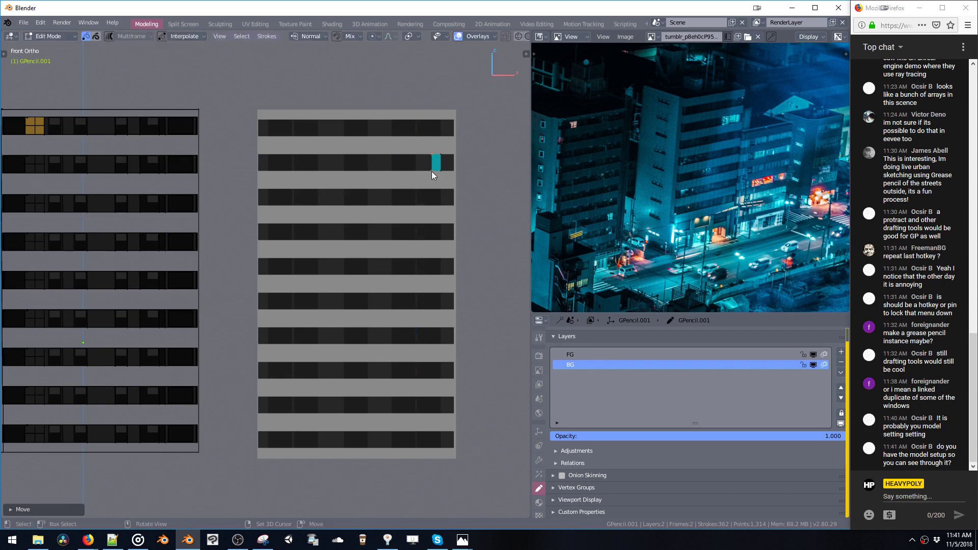
key("shift+d")
key("x")
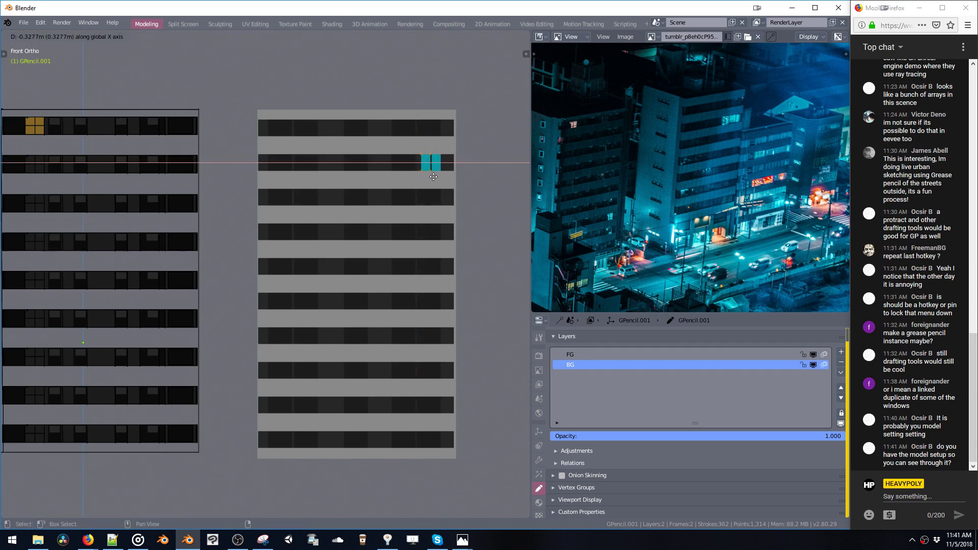
left_click(434, 177)
Step: Widen the left teal pane by moving its left edge outward along X and raise its bottom edge slightly along Z
key("KP_Decimal")
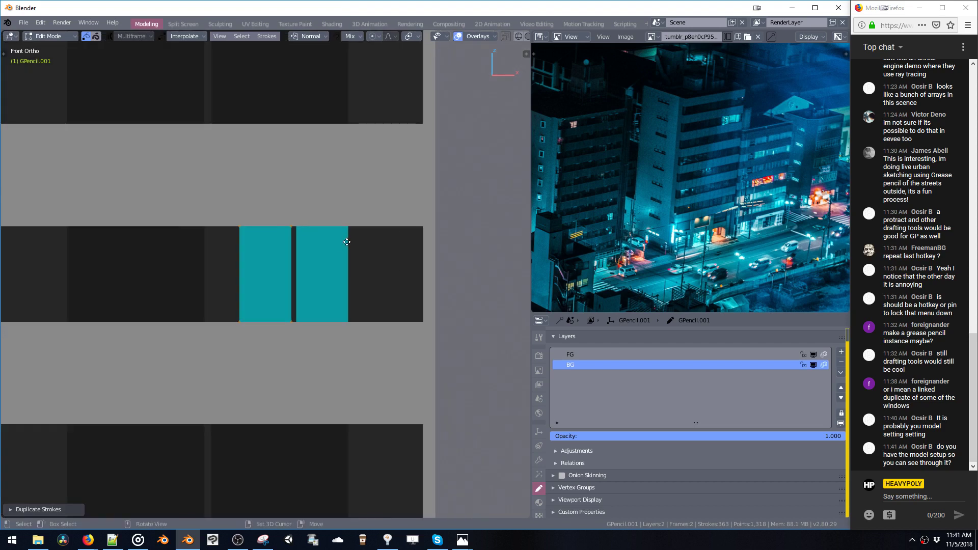
key("g")
key("x")
left_click(349, 242)
middle_click_drag(240, 231, 320, 218, "shift")
mouse_move(312, 205)
left_mouse_down()
mouse_move(328, 315)
mouse_move(280, 305)
left_mouse_up()
key("g")
key("x")
left_click(287, 316)
key("g")
key("z")
left_click(347, 299)
middle_click_drag(347, 299, 394, 287, "shift")
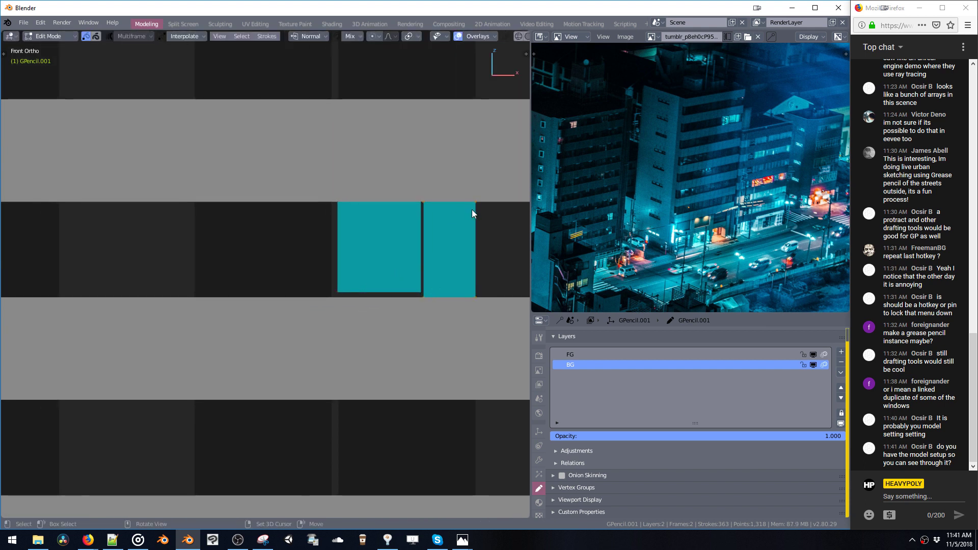
Step: Duplicate the narrow teal pane twice along X to the left of the wide pane
key("shift+d")
key("x")
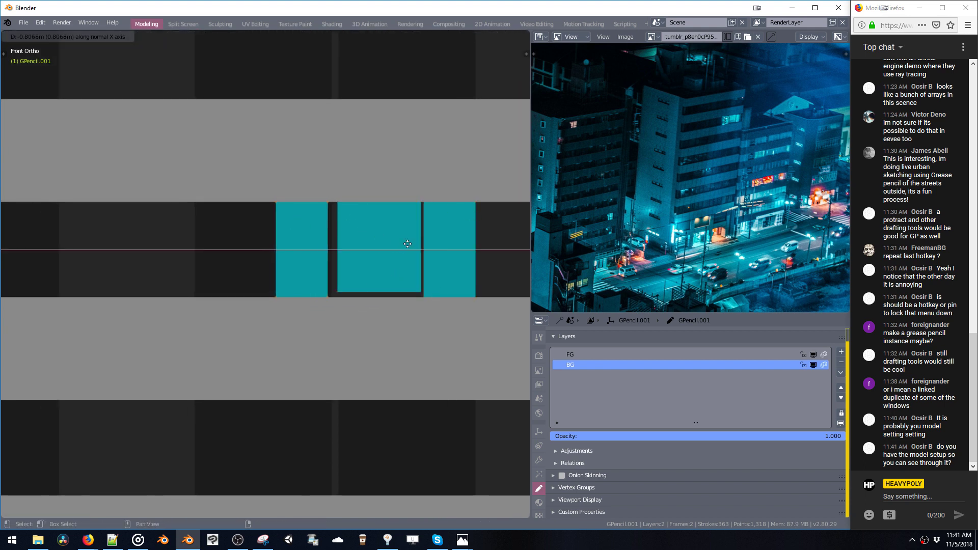
left_click(411, 245)
middle_click_drag(320, 240, 402, 222, "shift")
key("shift+d")
key("x")
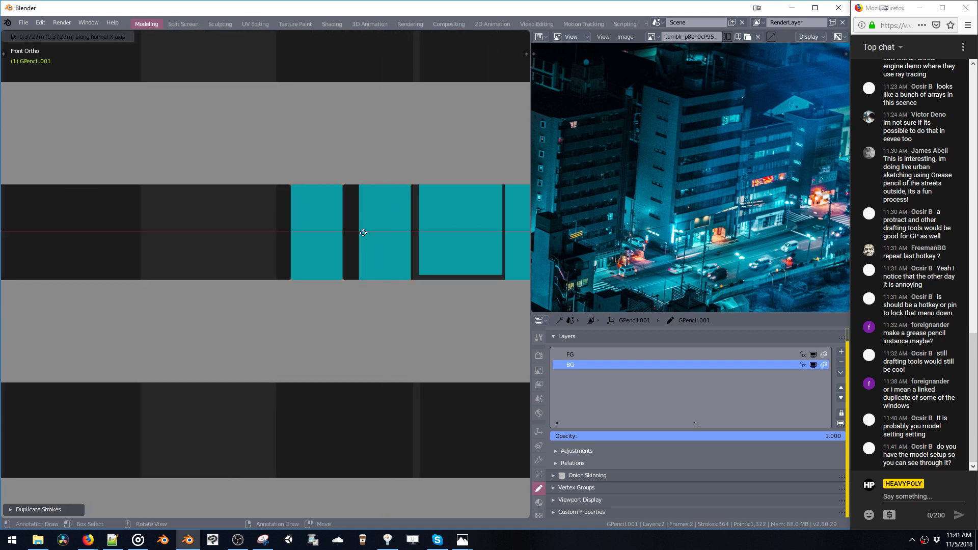
left_click(444, 249)
scroll(429, 259, "down", 8)
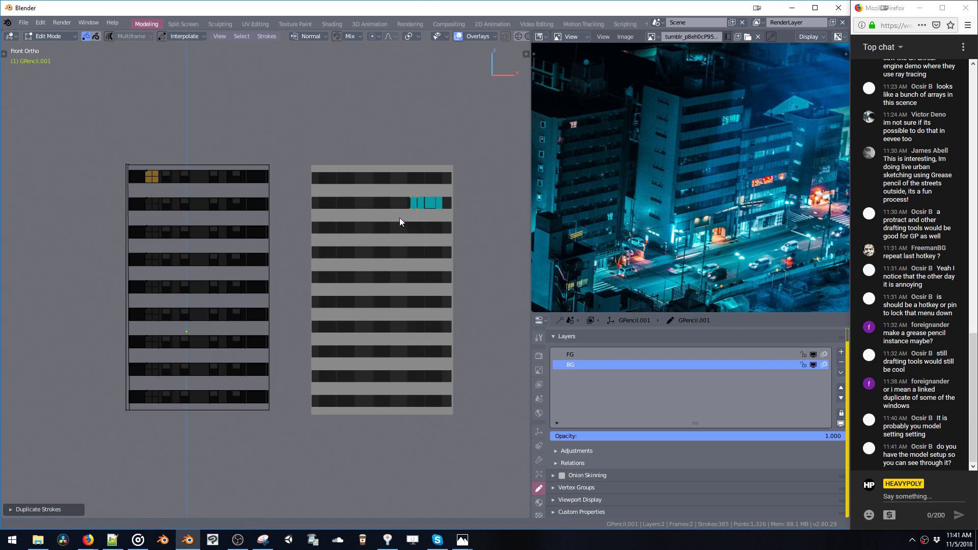
middle_click_drag(391, 219, 380, 216, "shift")
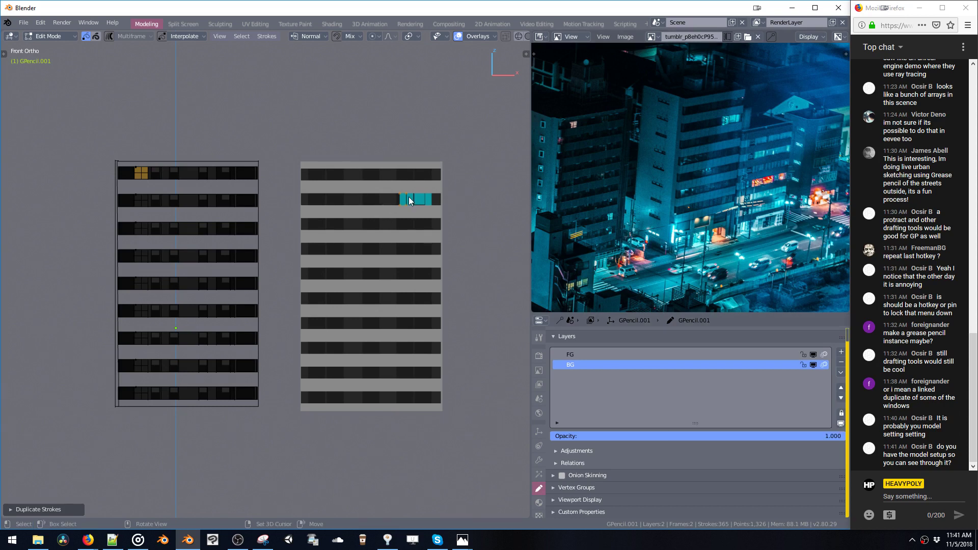
Step: Try duplicating the grey wall rectangle onto the left building and offsetting it along Y to place it behind the windows
mouse_move(442, 170)
middle_mouse_down()
mouse_move(312, 201)
mouse_move(425, 199)
middle_mouse_up()
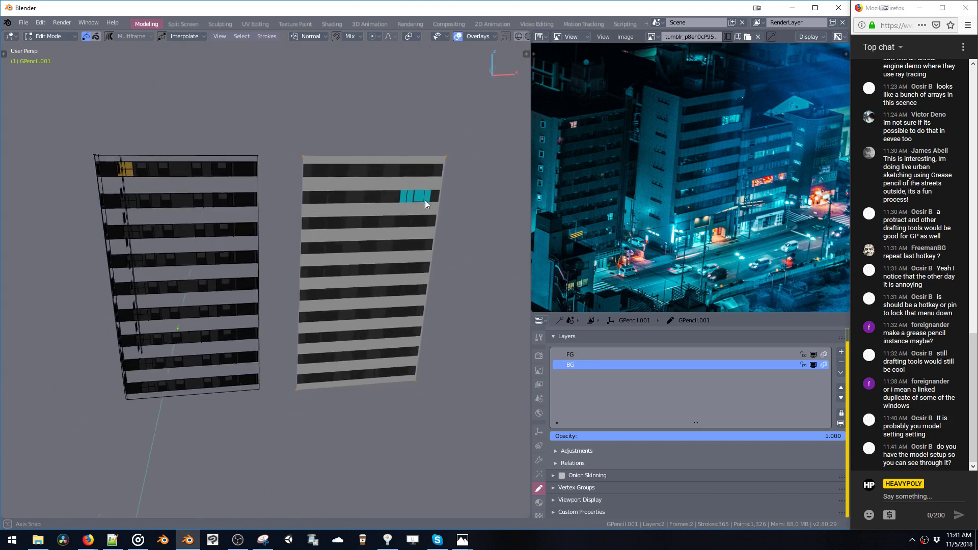
key("g")
left_click(273, 194)
mouse_move(223, 189)
middle_mouse_down()
mouse_move(355, 205)
mouse_move(261, 203)
mouse_move(228, 258)
mouse_move(220, 306)
mouse_move(241, 233)
mouse_move(252, 229)
middle_mouse_up()
key("g")
key("y")
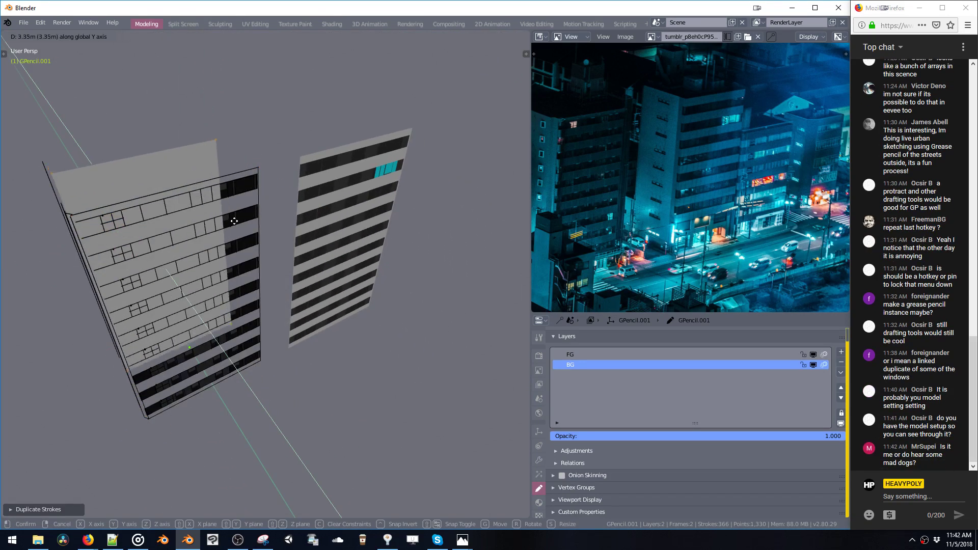
left_click(311, 309)
middle_click_drag(311, 308, 206, 124)
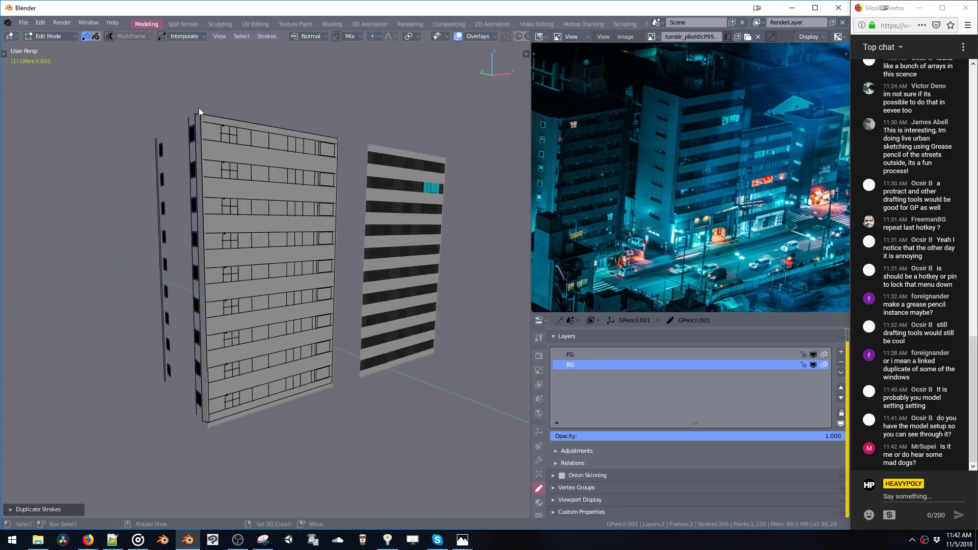
Step: Box-select the left building's window strokes and outlines together with the duplicated grey wall
left_click_drag(199, 110, 269, 246)
key("grave")
left_click(316, 214)
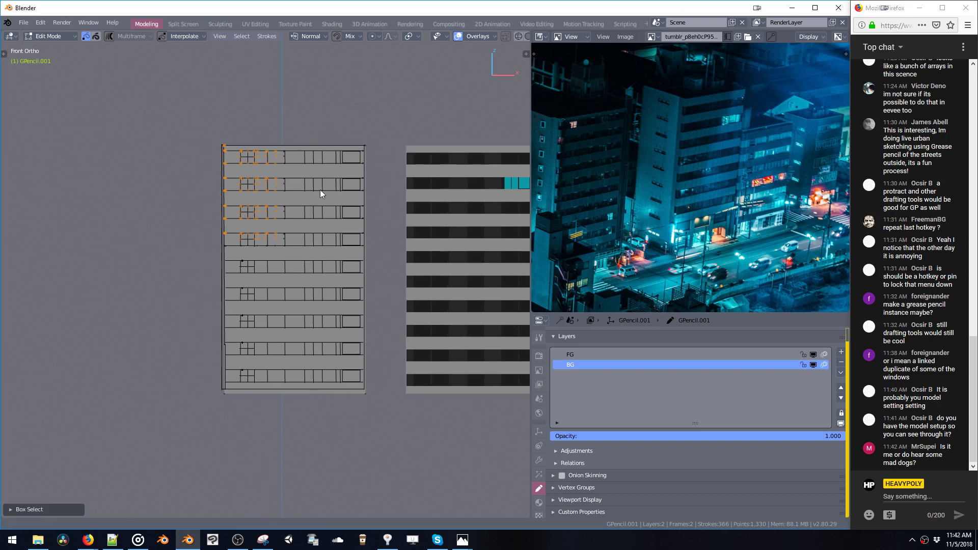
left_click_drag(398, 131, 245, 403)
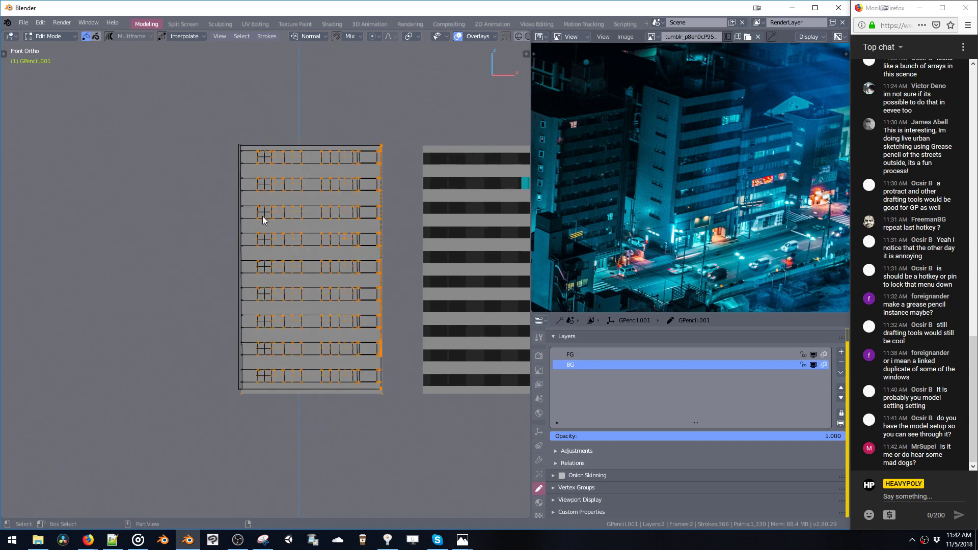
middle_click_drag(262, 216, 322, 203)
key("b")
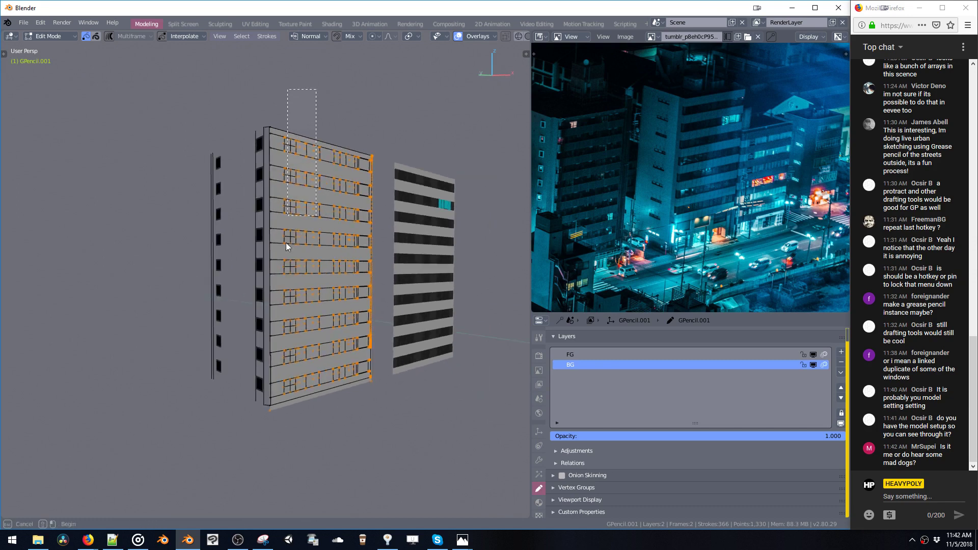
left_click_drag(286, 242, 269, 426)
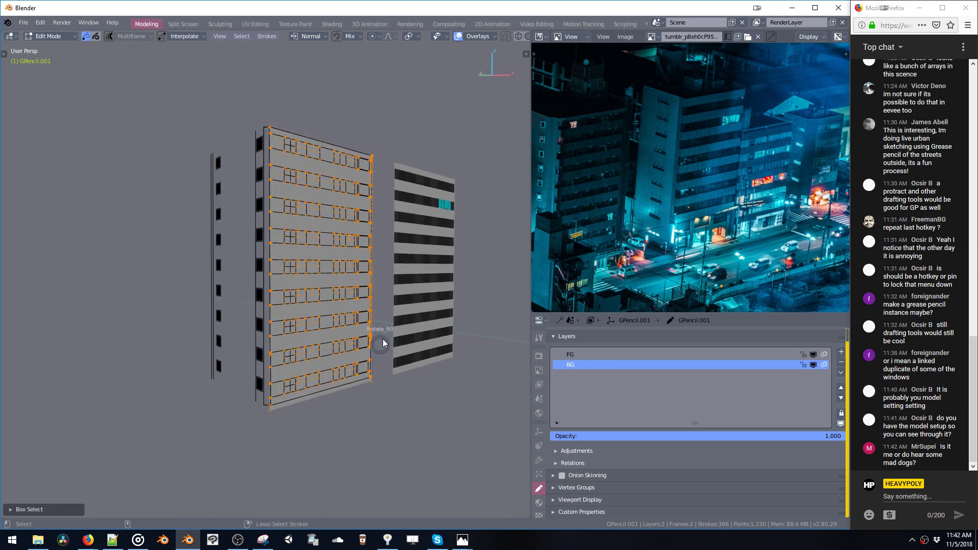
left_click(332, 314)
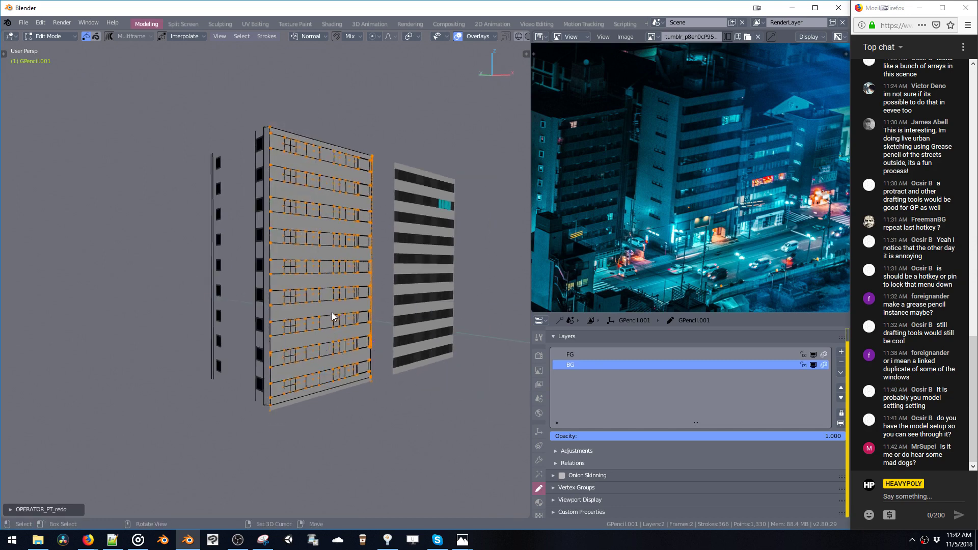
middle_click_drag(332, 316, 337, 332)
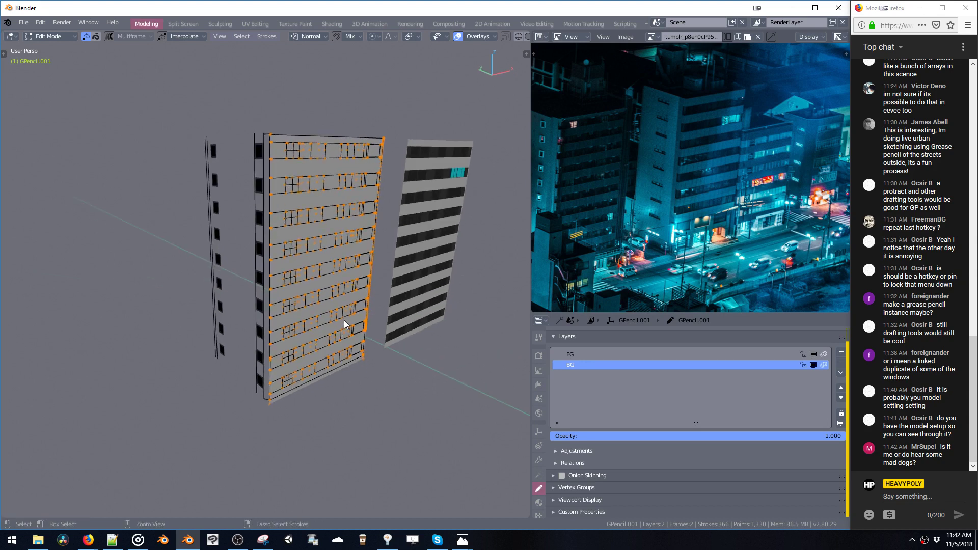
Step: Try moving only the duplicated grey wall along Y relative to the left building's windows, and delete the duplicate
key("alt+a")
key("KP_1")
middle_click_drag(393, 244, 350, 162)
left_click(339, 146)
key("shift+s")
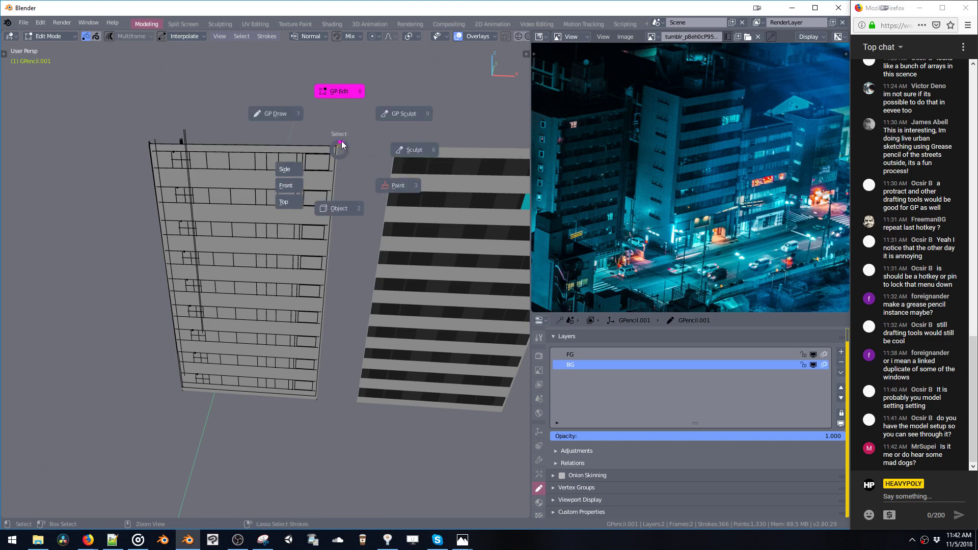
left_click(340, 135)
mouse_move(338, 147)
middle_mouse_down()
mouse_move(317, 169)
mouse_move(341, 94)
mouse_move(348, 133)
mouse_move(387, 118)
middle_mouse_up()
key("g")
key("y")
left_click(408, 74)
key("x")
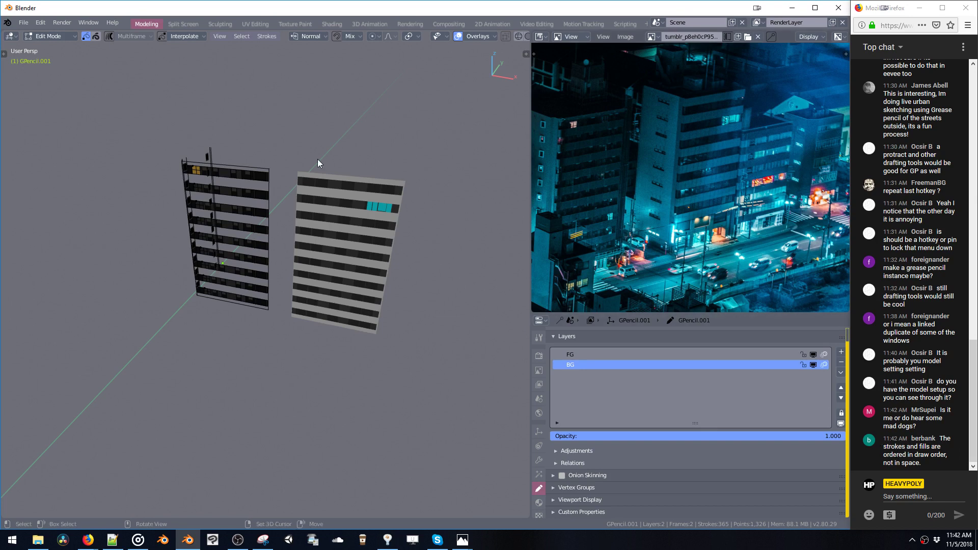
Step: Duplicate the grey wall rectangle of the right building about 8 m along negative X onto the left building
middle_click_drag(334, 145, 353, 115, "ctrl")
scroll(351, 130, "down", 3)
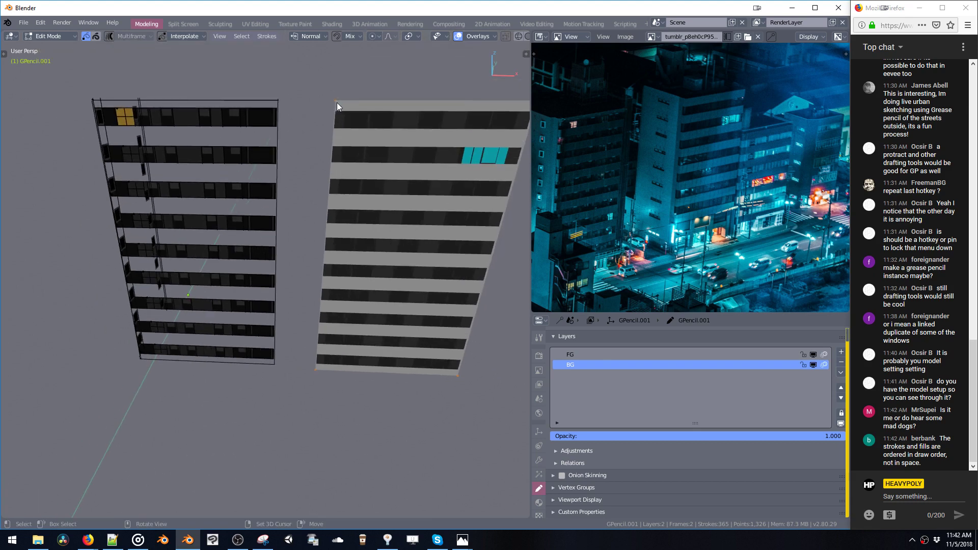
key("shift+d")
key("x")
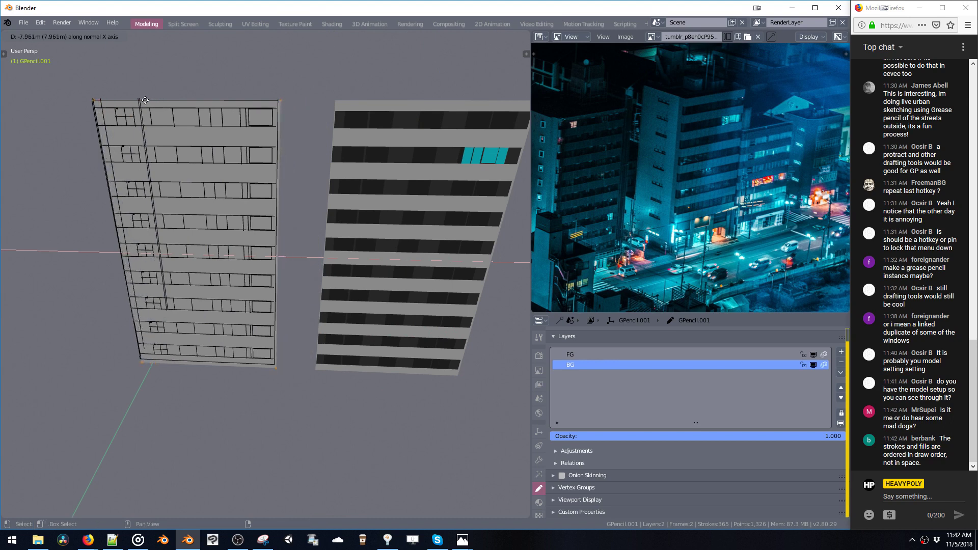
left_click(159, 109)
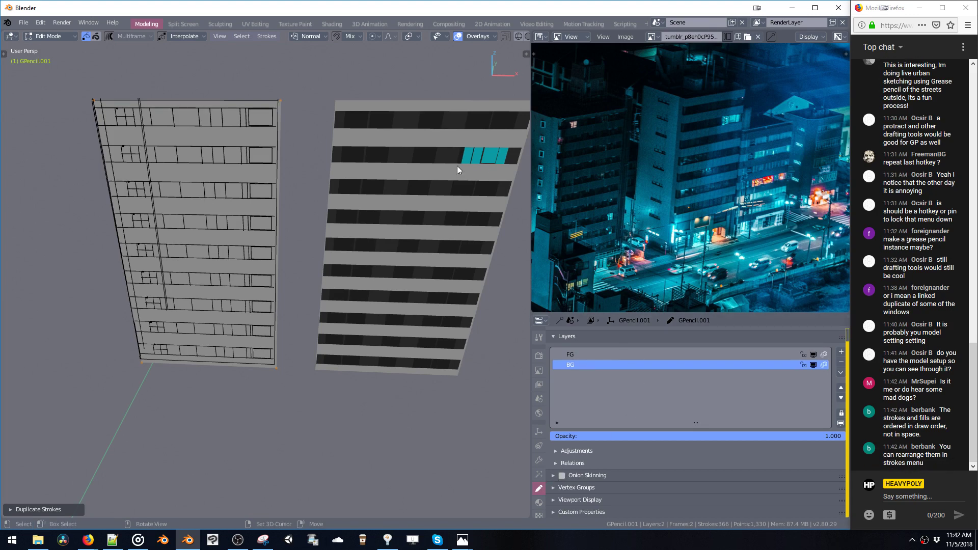
left_click(539, 474)
left_click(539, 503)
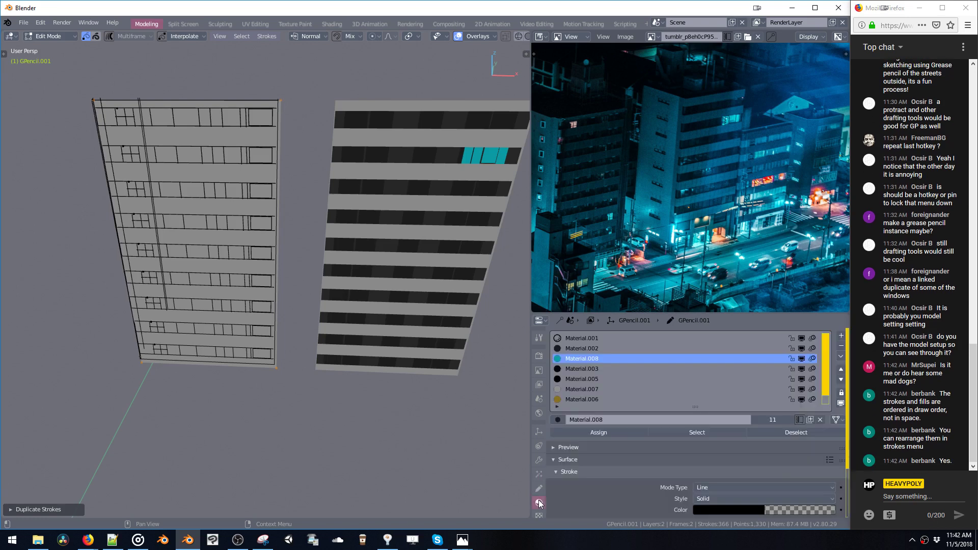
scroll(551, 479, "down", 3)
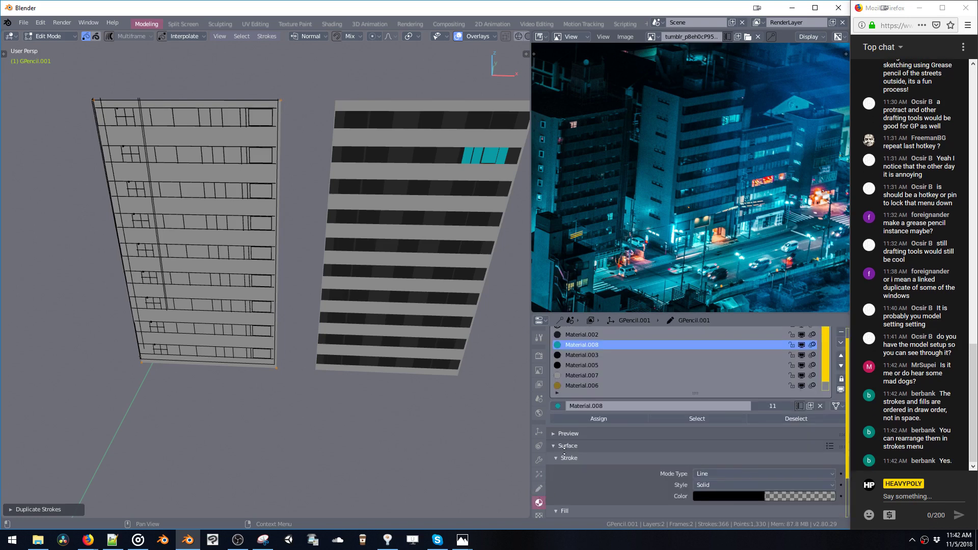
left_click(541, 339)
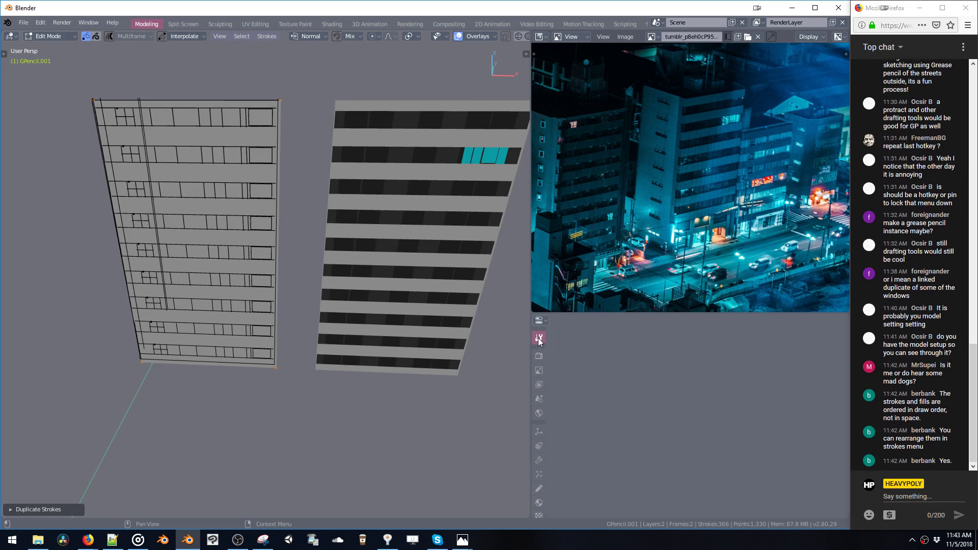
left_click(538, 339)
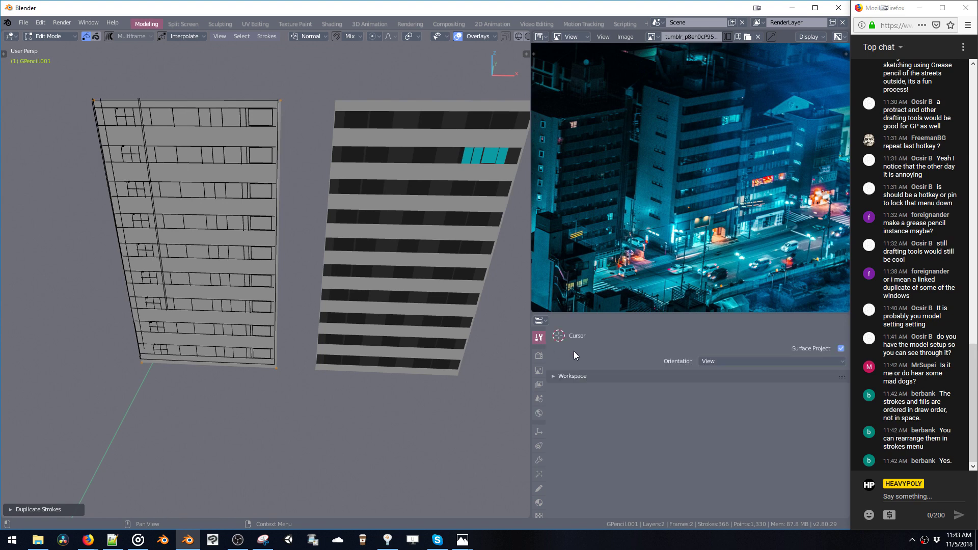
left_click(538, 489)
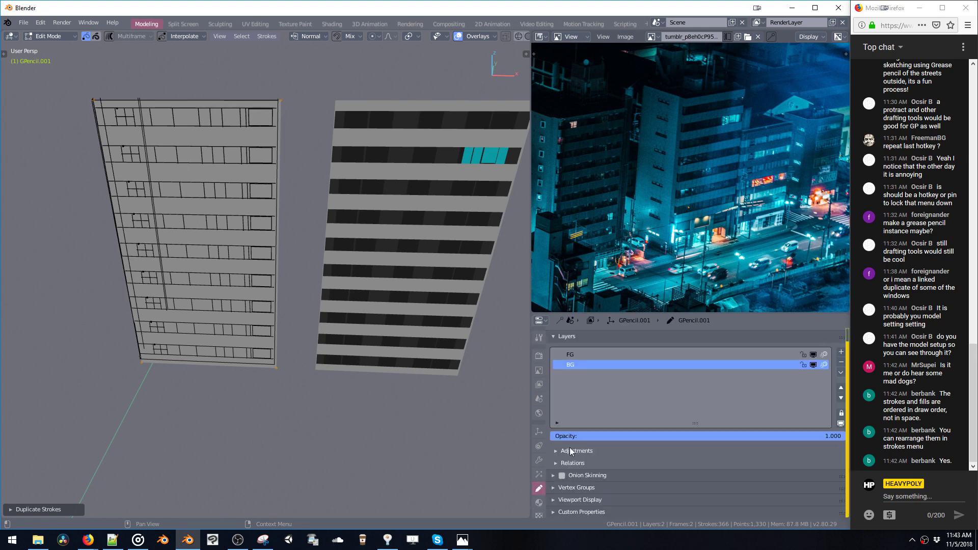
Step: Set the Grease Pencil object's viewport depth ordering to Front after trying Back
left_click(552, 489)
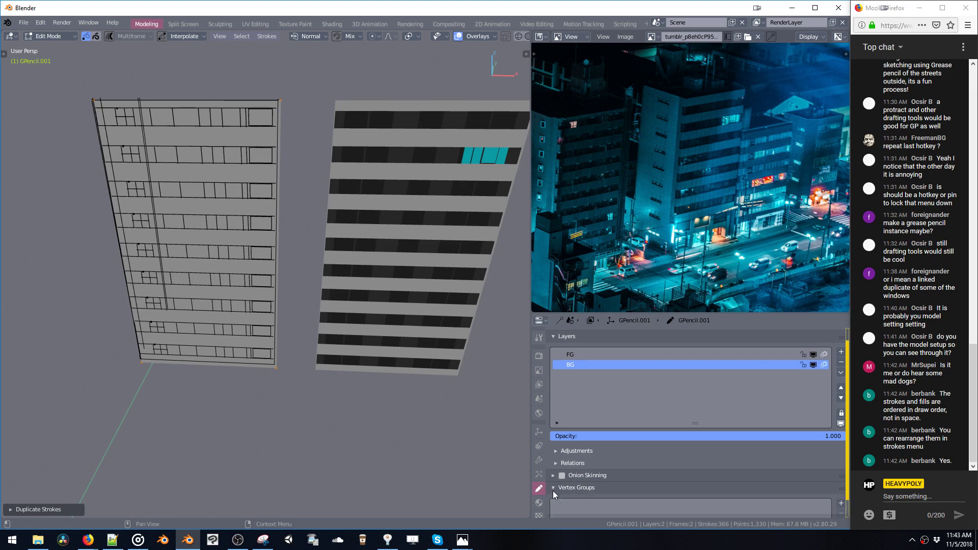
left_click(552, 489)
left_click(554, 500)
scroll(555, 500, "down", 5)
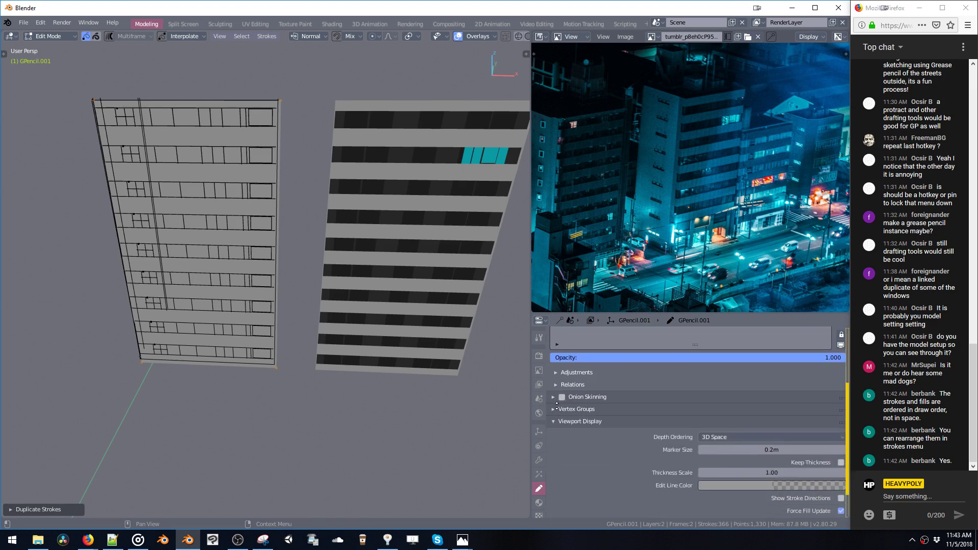
left_click(726, 398)
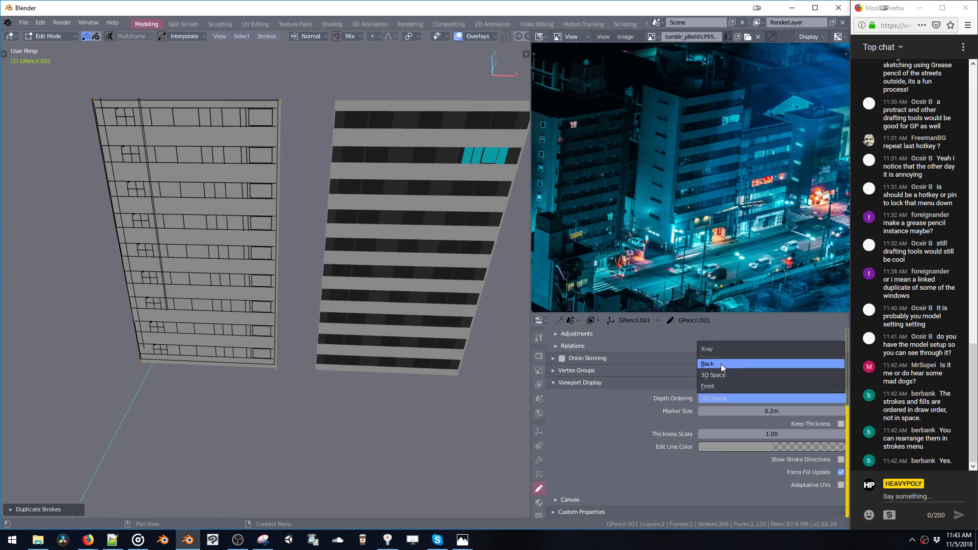
left_click(720, 363)
left_click(714, 399)
left_click(717, 383)
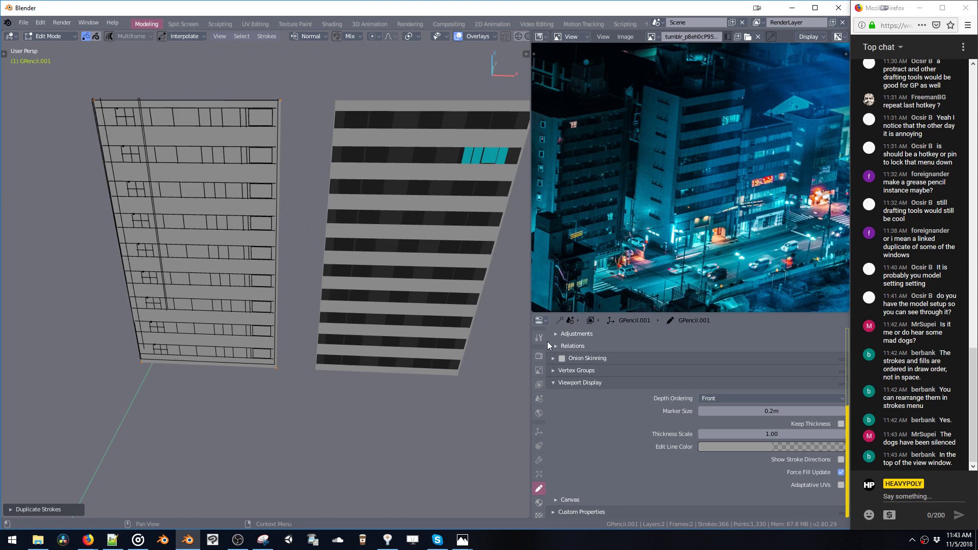
Step: Arrange the selected grey wall stroke of the left building with Send to Back so it lies behind the windows
left_click(268, 40)
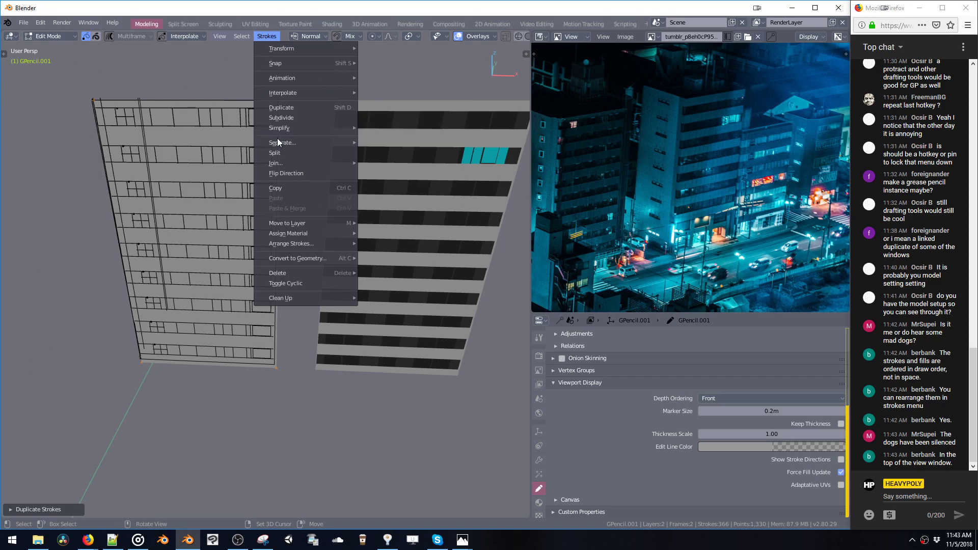
mouse_move(295, 243)
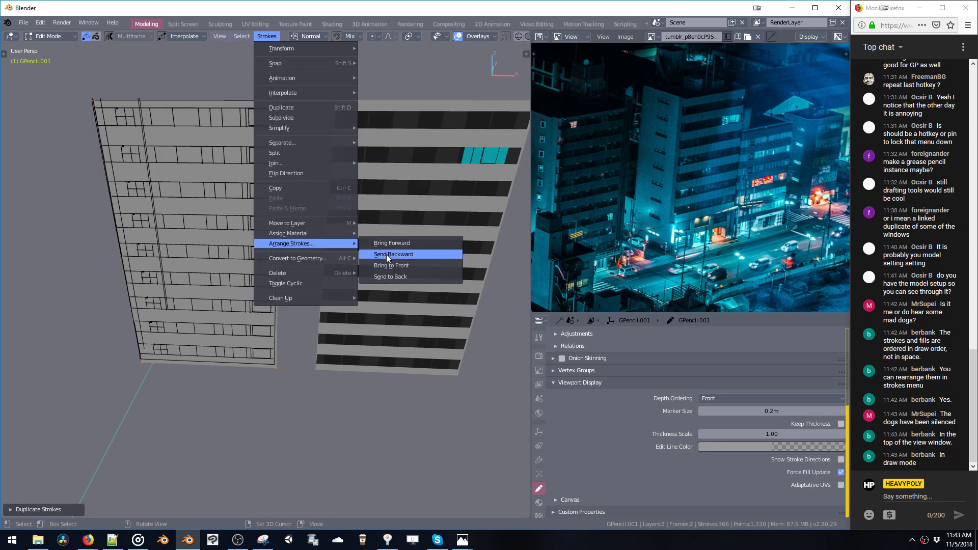
left_click(389, 276)
Step: Duplicate the left building's grey wall about 6.2 m along Y and rotate the copy 90° to match the side facade
mouse_move(265, 176)
middle_mouse_down()
mouse_move(322, 167)
mouse_move(307, 163)
mouse_move(276, 161)
mouse_move(389, 199)
middle_mouse_up()
key("g")
key("y")
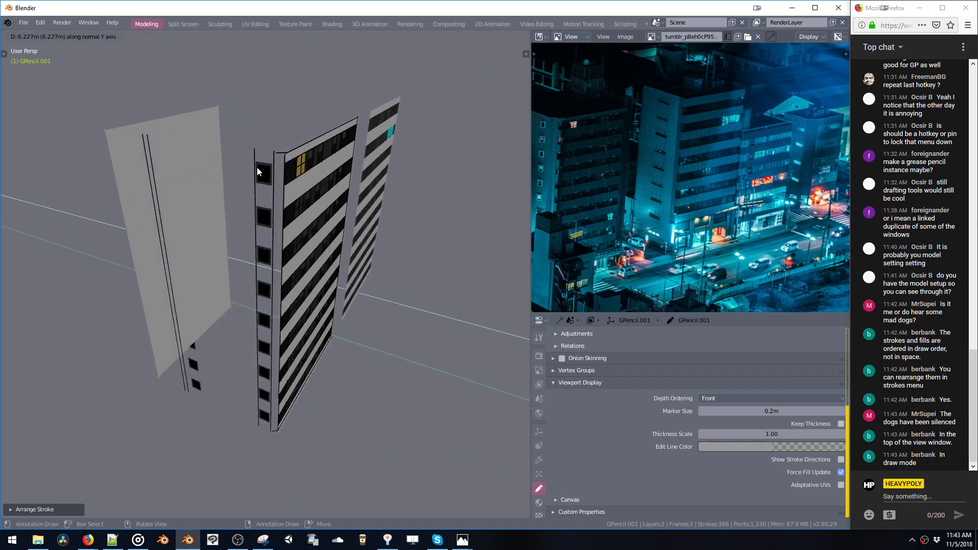
left_click(257, 171)
key("alt+r")
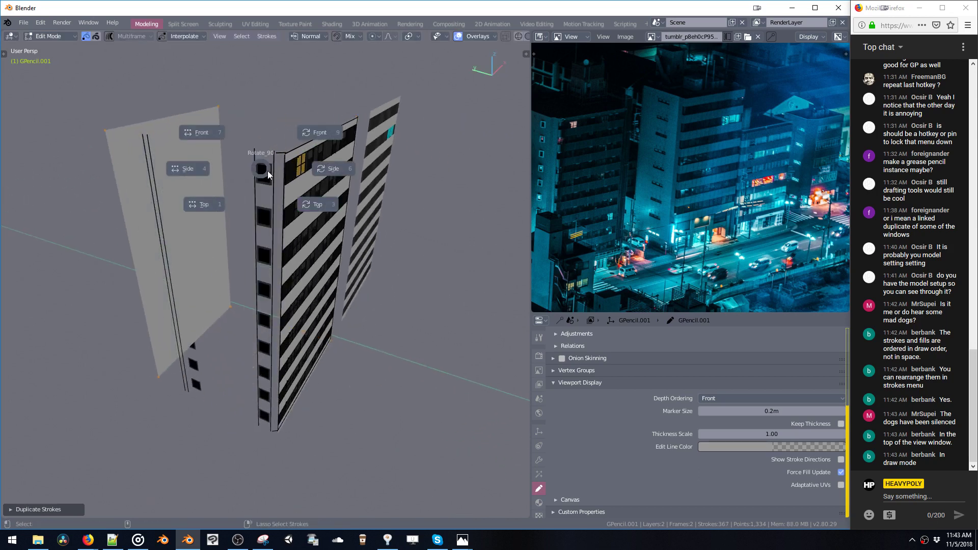
left_click(323, 160)
Step: Move the rotated grey wall along negative Y and about 3.1 m along negative X onto the left building's side facade
key("g")
key("y")
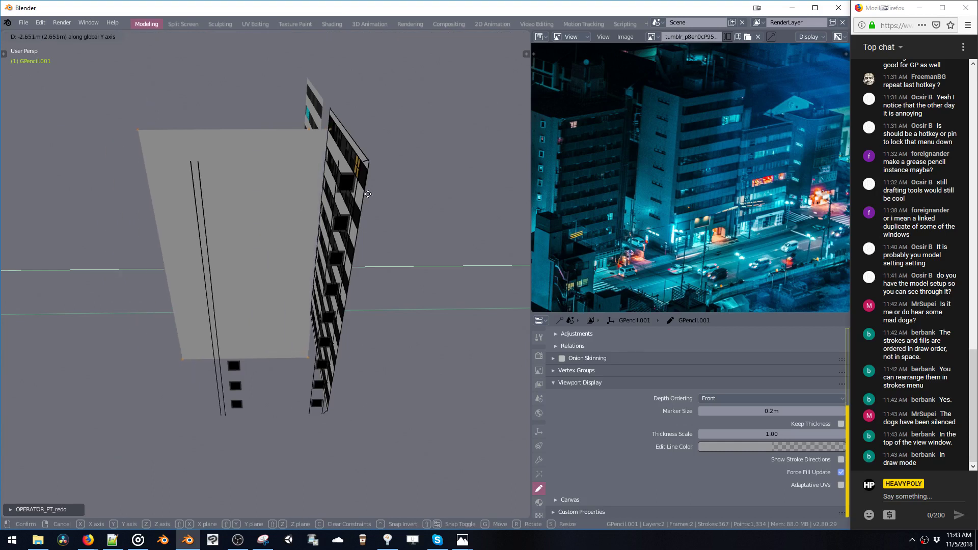
left_click(382, 194)
middle_click_drag(381, 195, 295, 197)
key("g")
key("x")
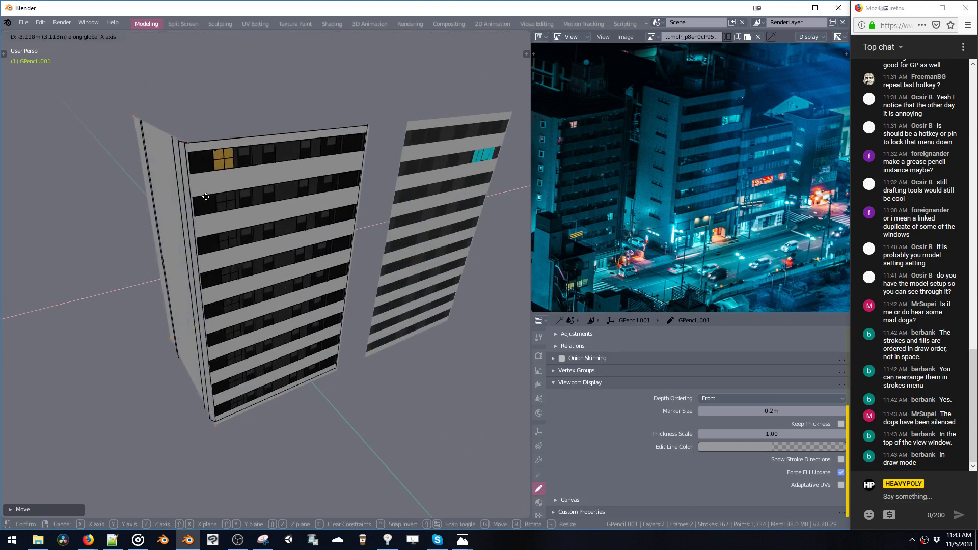
left_click(206, 197)
middle_click_drag(207, 196, 249, 179)
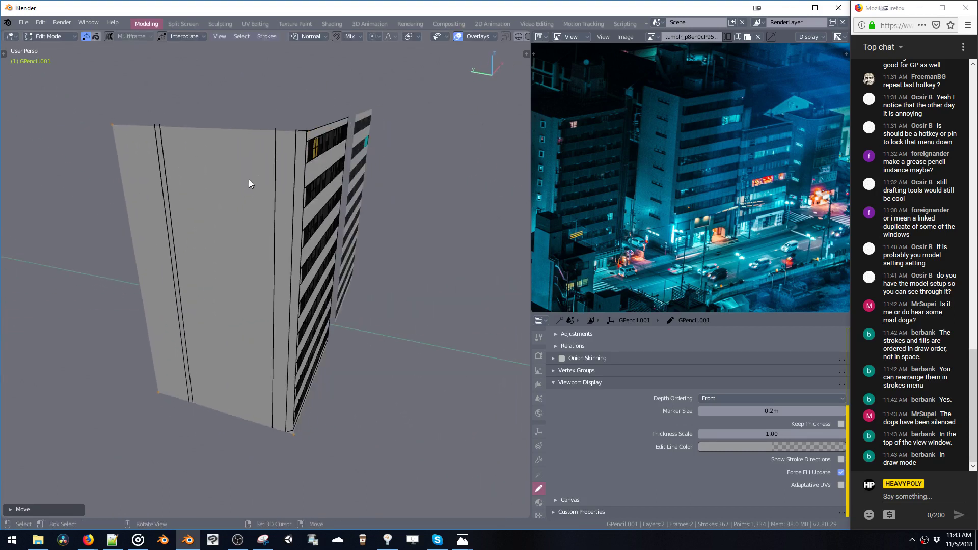
Step: Send the selected side wall fill behind the building's window strokes in the stroke order
left_click(241, 36)
mouse_move(267, 36)
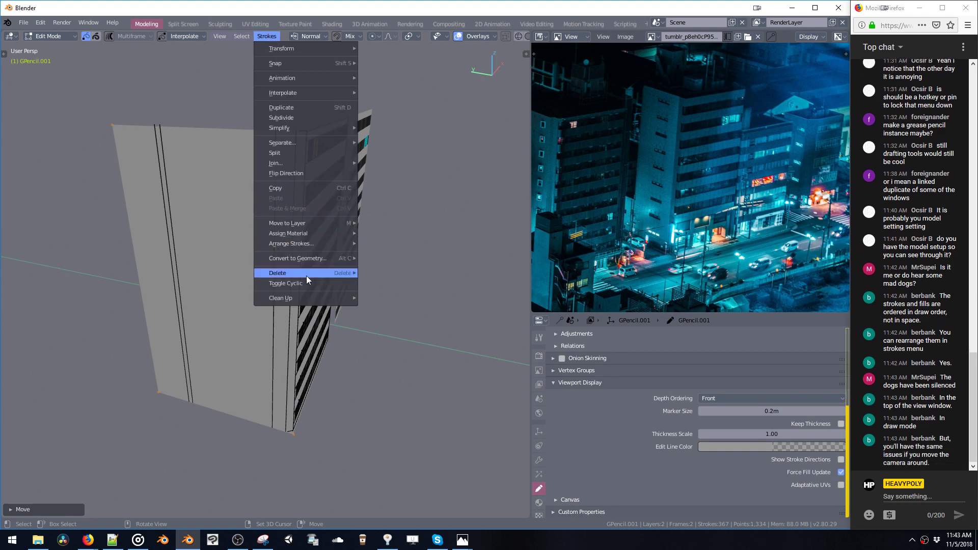
mouse_move(305, 244)
left_click(387, 276)
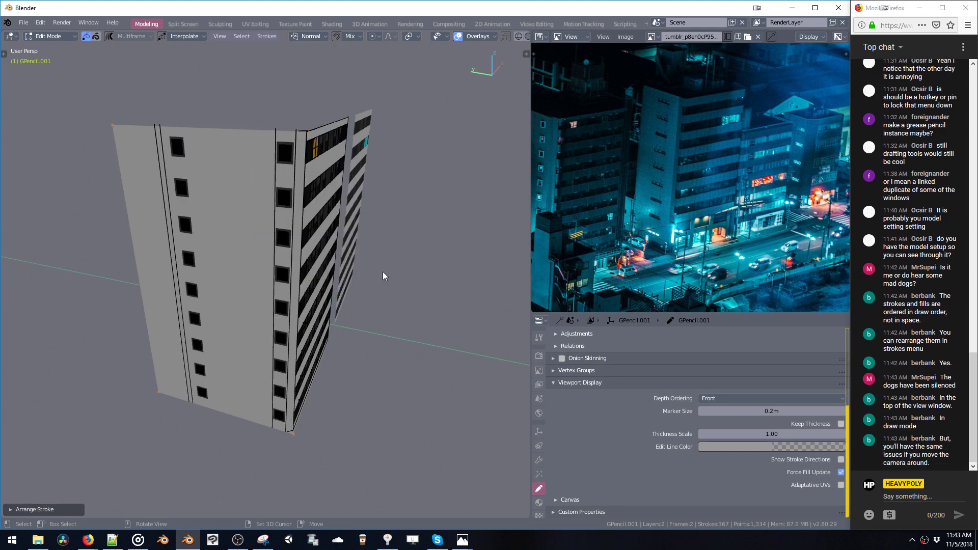
Step: Select the side wall's outer edge points and move them inward to line up with the vertical trim lines beside the windows
left_click_drag(118, 112, 199, 437)
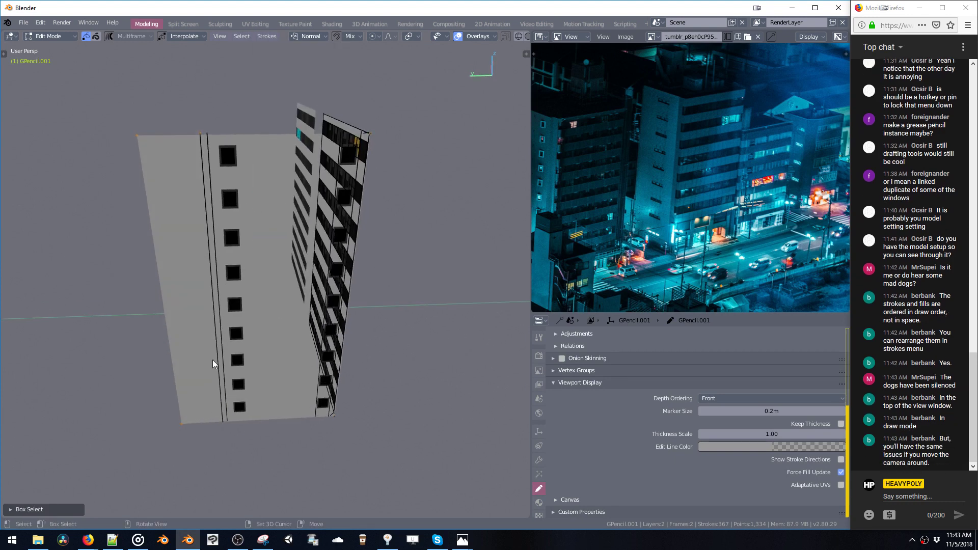
middle_click_drag(212, 360, 243, 356)
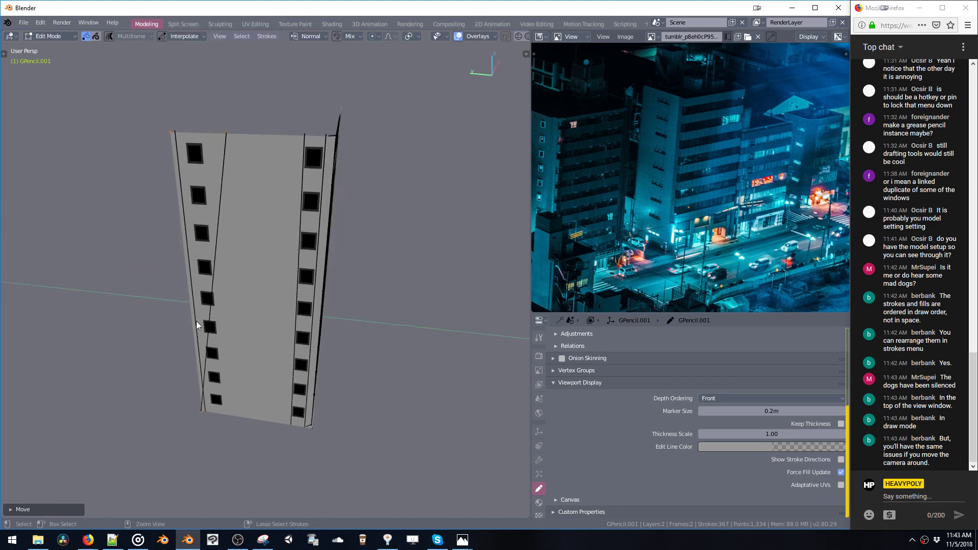
middle_click_drag(197, 321, 132, 150)
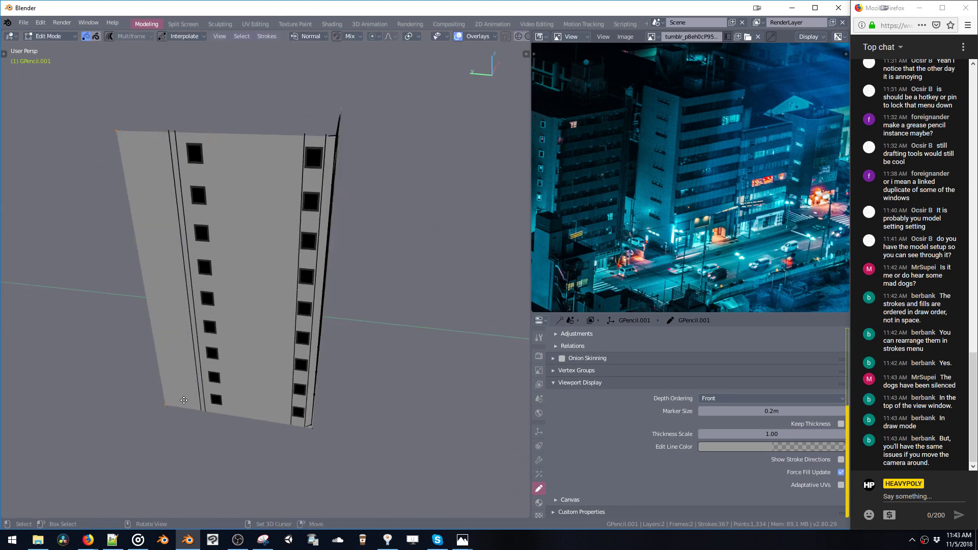
key("g")
left_click(244, 391)
middle_click_drag(244, 390, 316, 320)
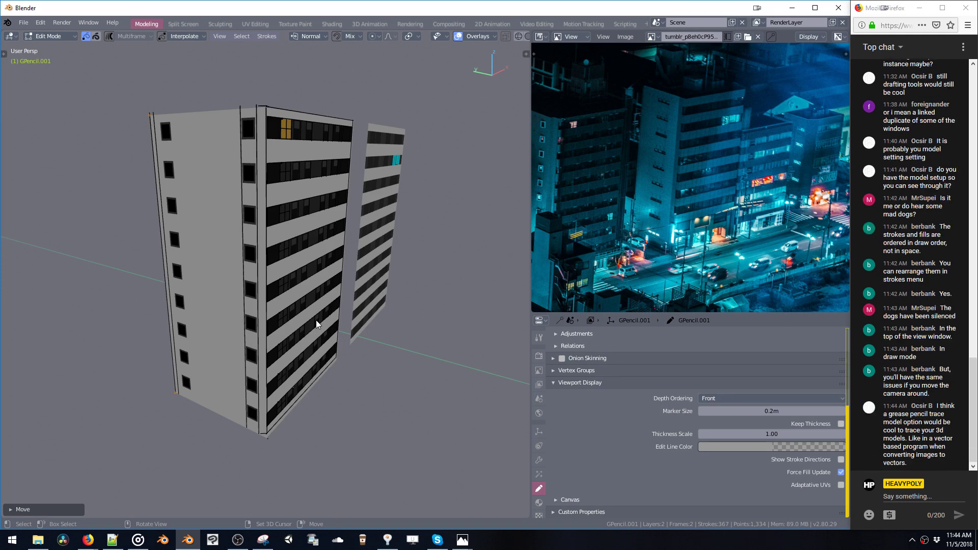
Step: Scale the building's gray wall fill down slightly and shift it along the Y axis within the black outline
middle_click_drag(320, 210, 149, 115)
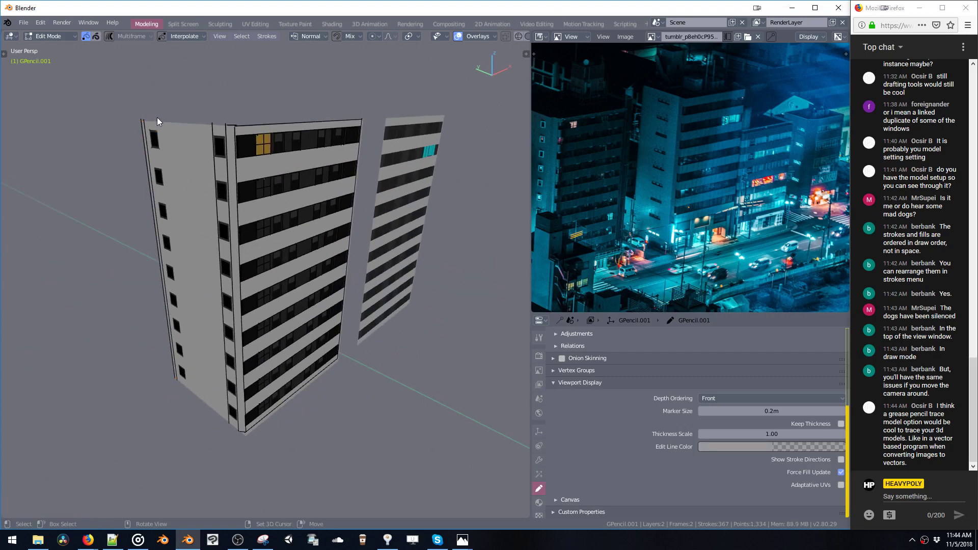
left_click(147, 117)
middle_click_drag(191, 374, 214, 398)
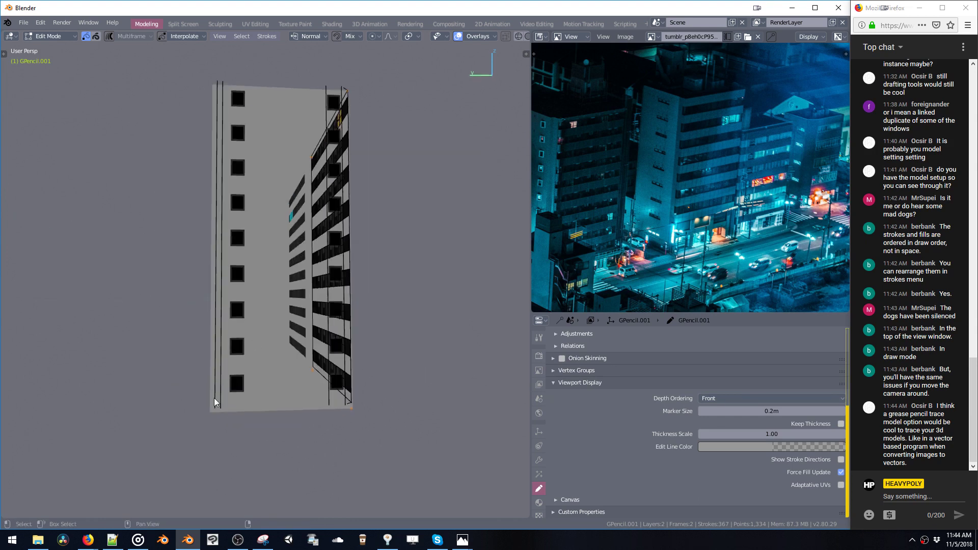
key("s")
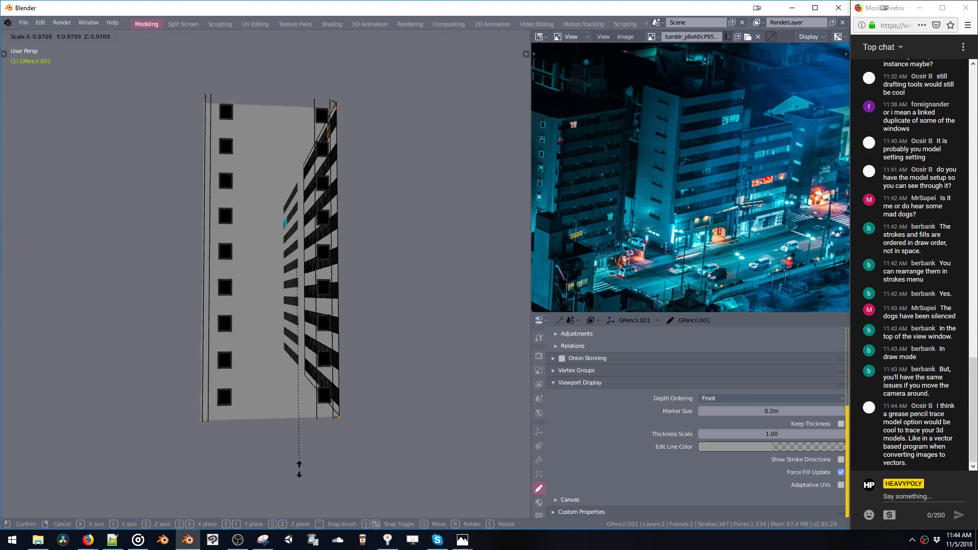
left_click(301, 470)
key("g")
key("y")
left_click(295, 478)
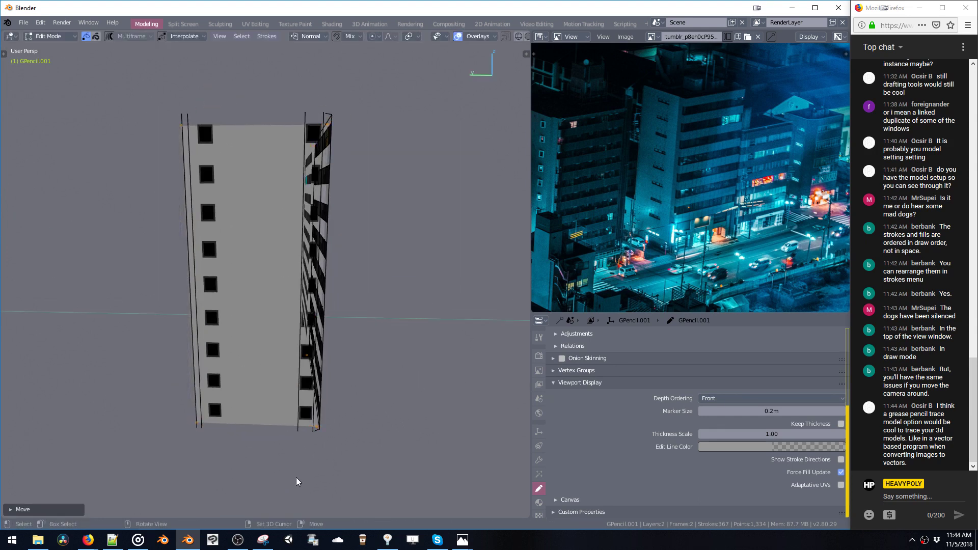
mouse_move(295, 478)
middle_mouse_down()
mouse_move(222, 470)
mouse_move(336, 460)
mouse_move(284, 463)
mouse_move(246, 485)
mouse_move(167, 475)
mouse_move(151, 442)
mouse_move(194, 416)
mouse_move(239, 414)
mouse_move(519, 429)
middle_mouse_up()
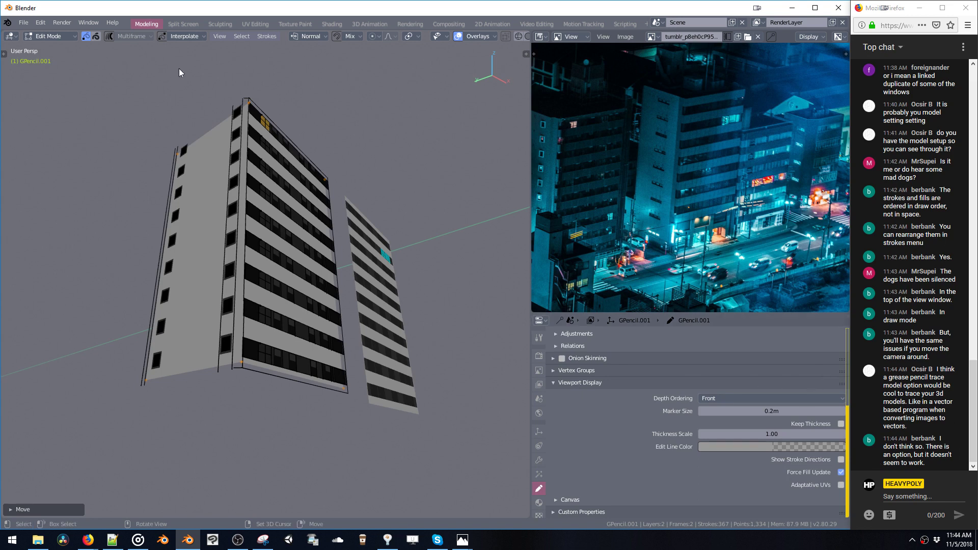
Step: Turn off backface culling in the viewport overlays
left_click(239, 37)
mouse_move(266, 34)
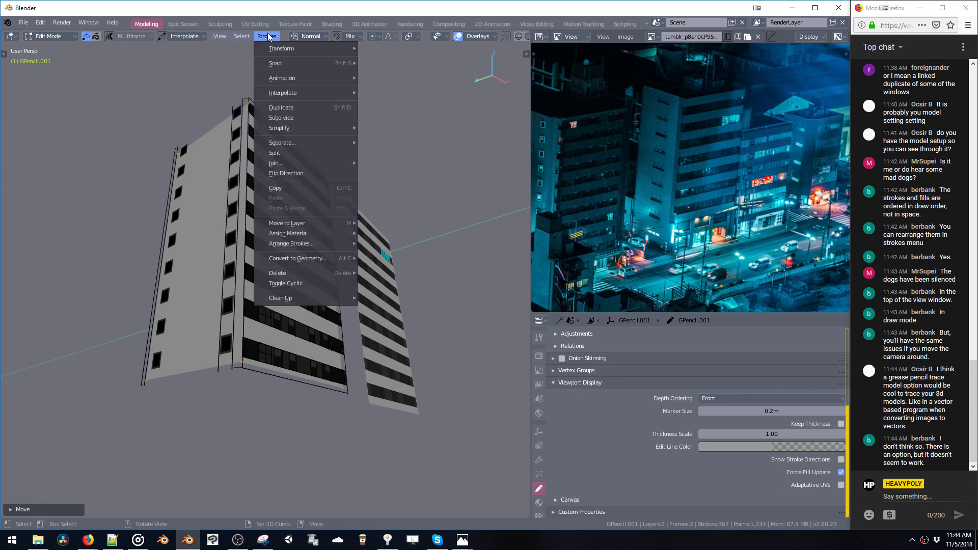
left_click(478, 36)
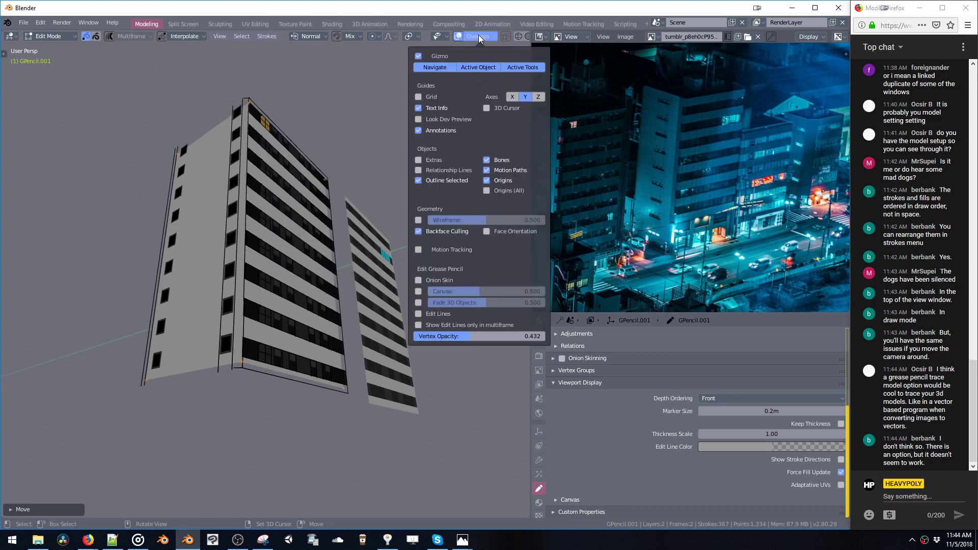
left_click(480, 37)
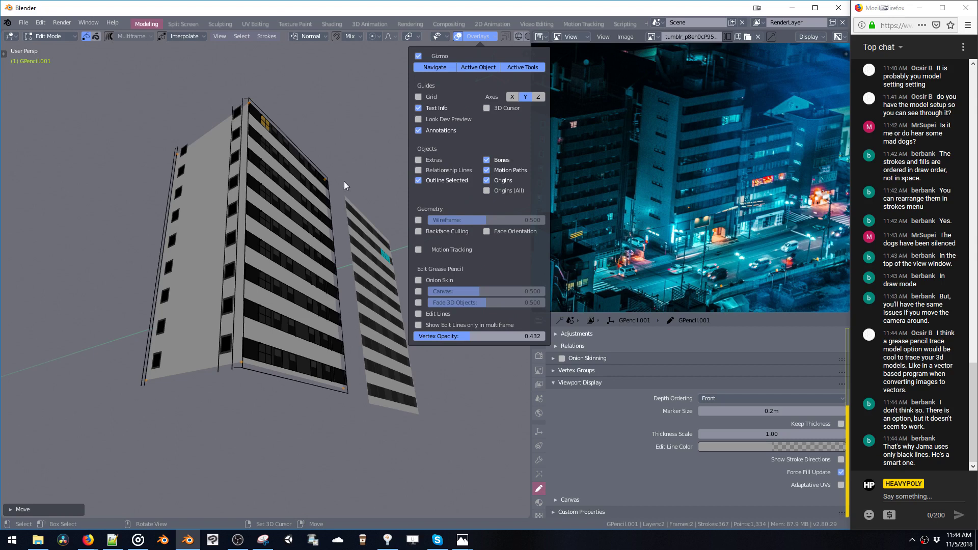
mouse_move(344, 181)
middle_mouse_down()
mouse_move(310, 173)
mouse_move(327, 198)
mouse_move(357, 173)
middle_mouse_up()
left_click(477, 36)
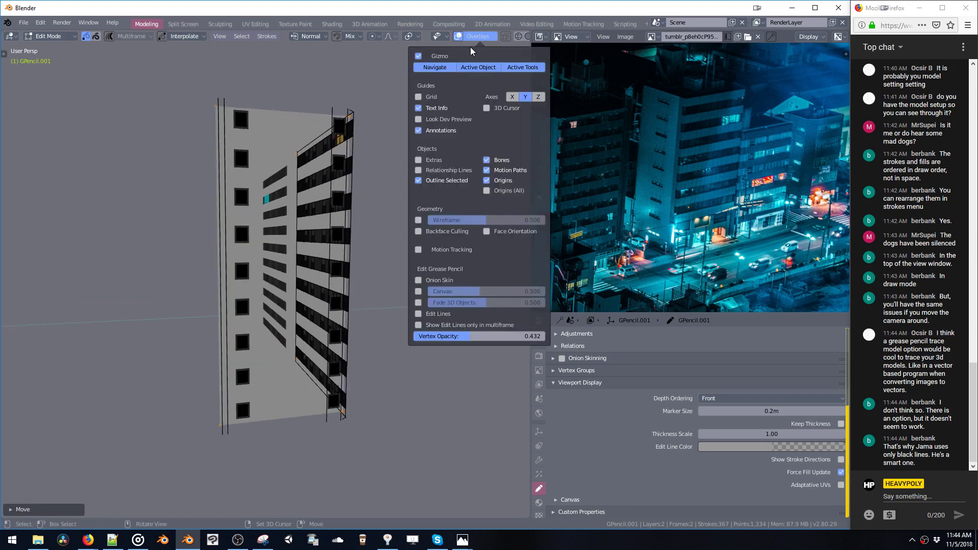
left_click(419, 232)
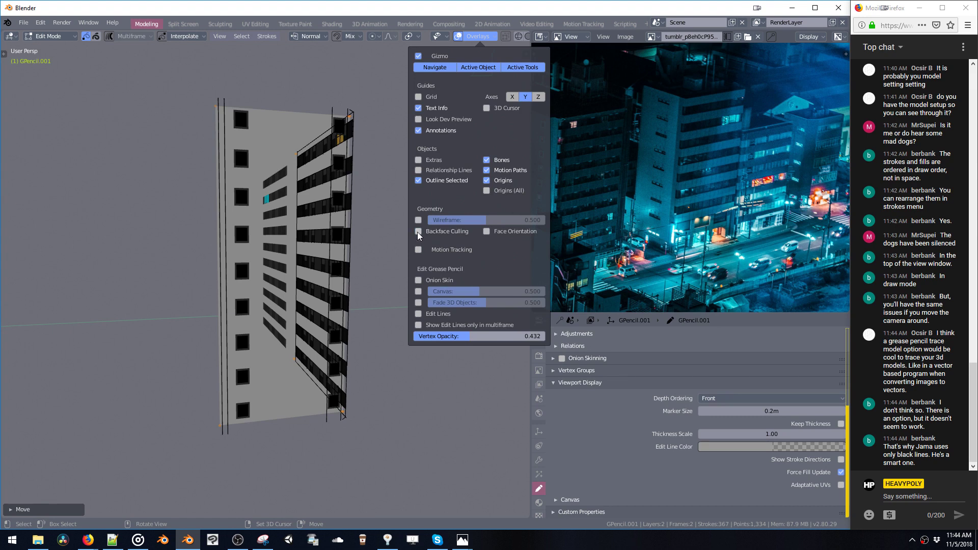
Step: Try the Look Dev Preview and Fade 3D Objects overlays on the grease pencil buildings
left_click(419, 120)
left_click(418, 120)
left_click(418, 303)
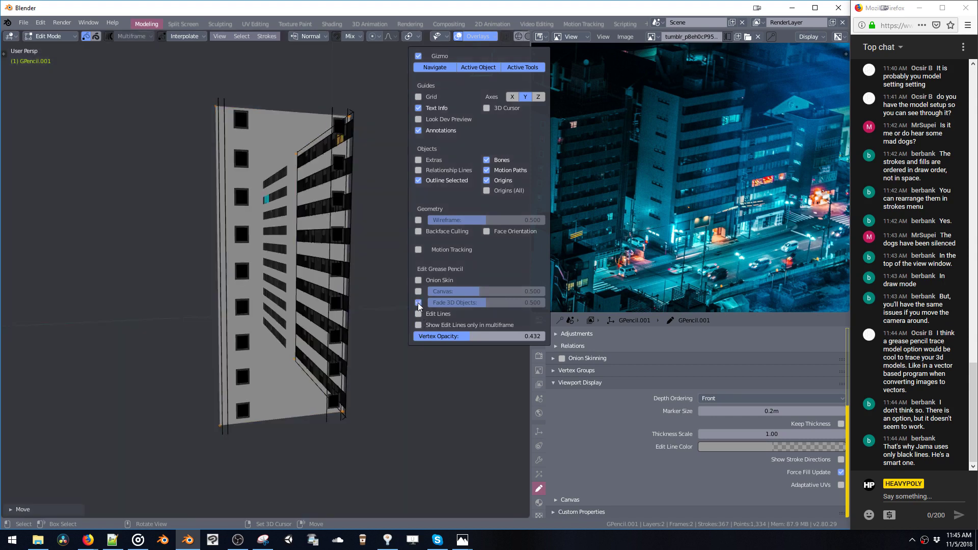
left_click(418, 303)
left_click(418, 303)
left_click(419, 304)
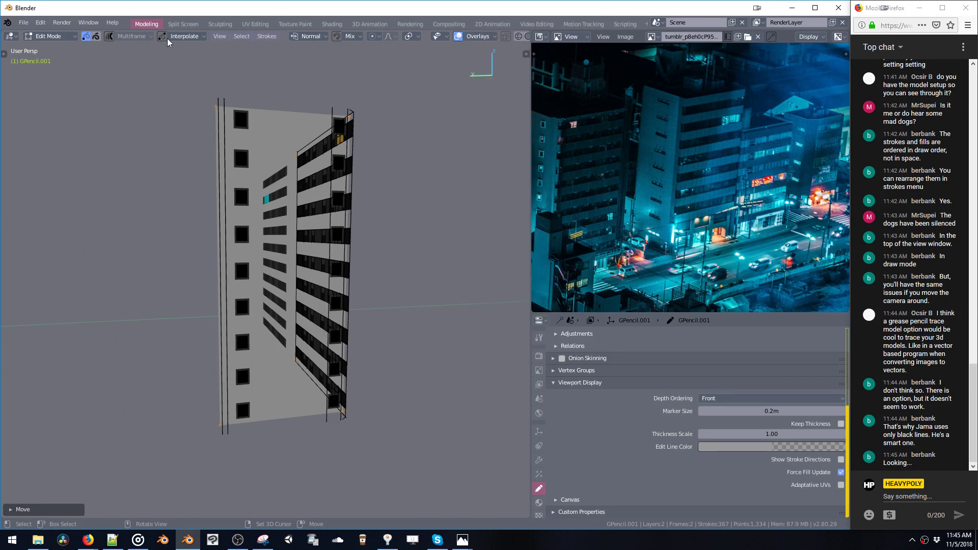
left_click(136, 37)
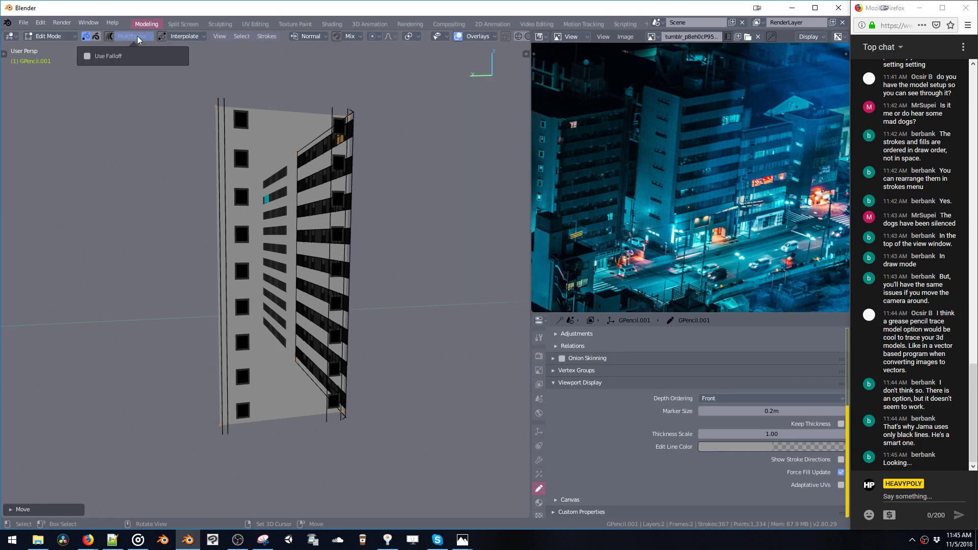
left_click(220, 36)
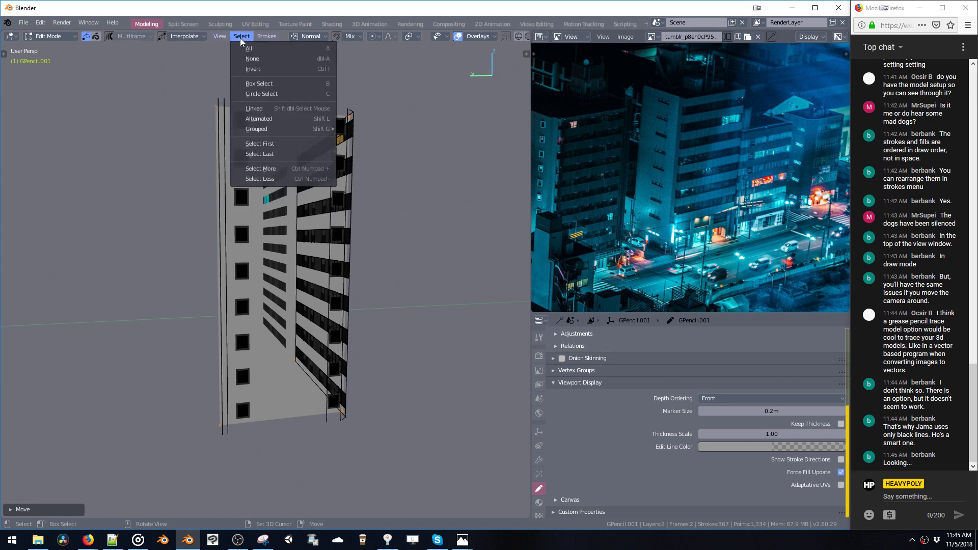
Step: Select the entire separate facade with the cyan windows and move it along the X axis, farther from the main building
mouse_move(258, 37)
mouse_move(397, 203)
middle_mouse_down()
mouse_move(422, 240)
mouse_move(414, 255)
mouse_move(278, 249)
mouse_move(293, 280)
mouse_move(260, 251)
mouse_move(330, 262)
mouse_move(304, 170)
middle_mouse_up()
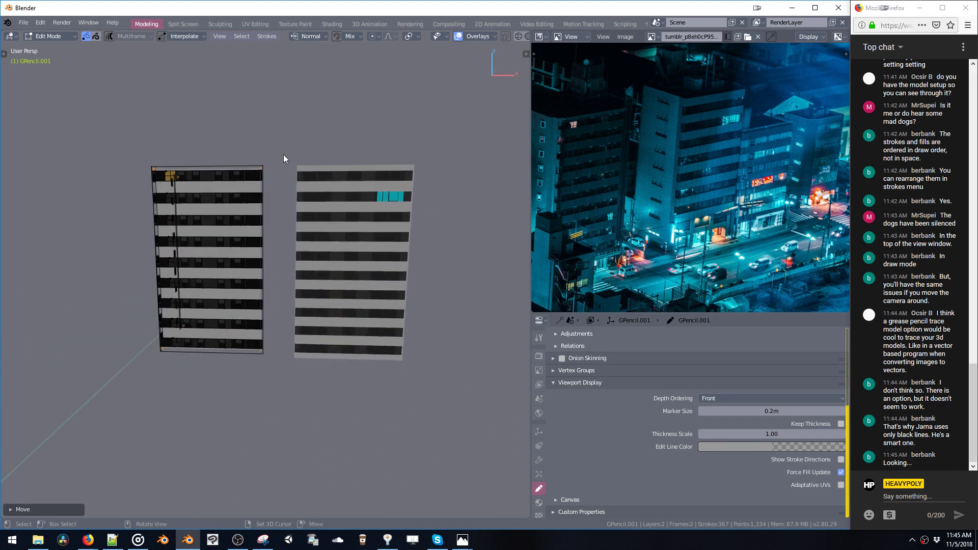
left_click_drag(283, 155, 488, 422)
key("g")
key("y")
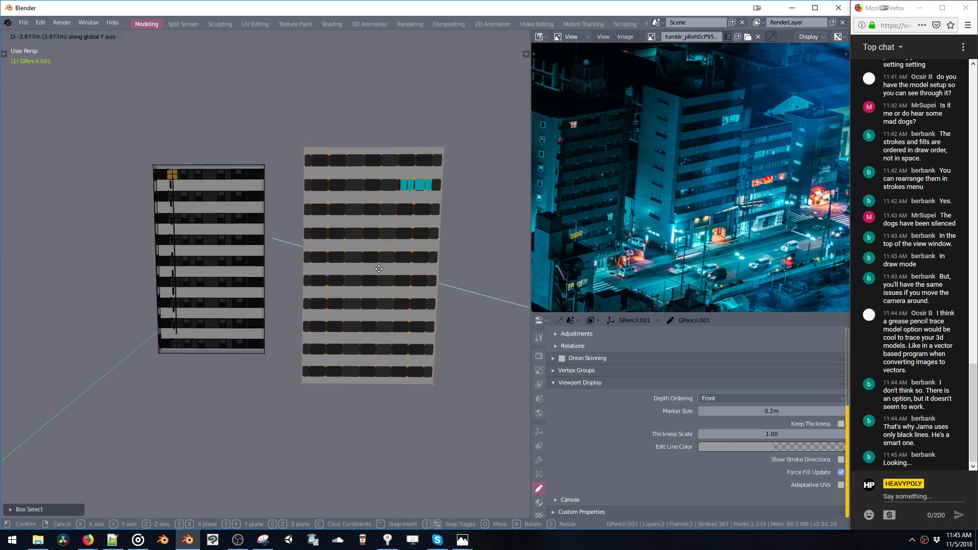
key("x")
left_click(427, 271)
middle_click_drag(393, 265, 361, 230, "ctrl")
key("g")
key("y")
key("x")
left_click(387, 234)
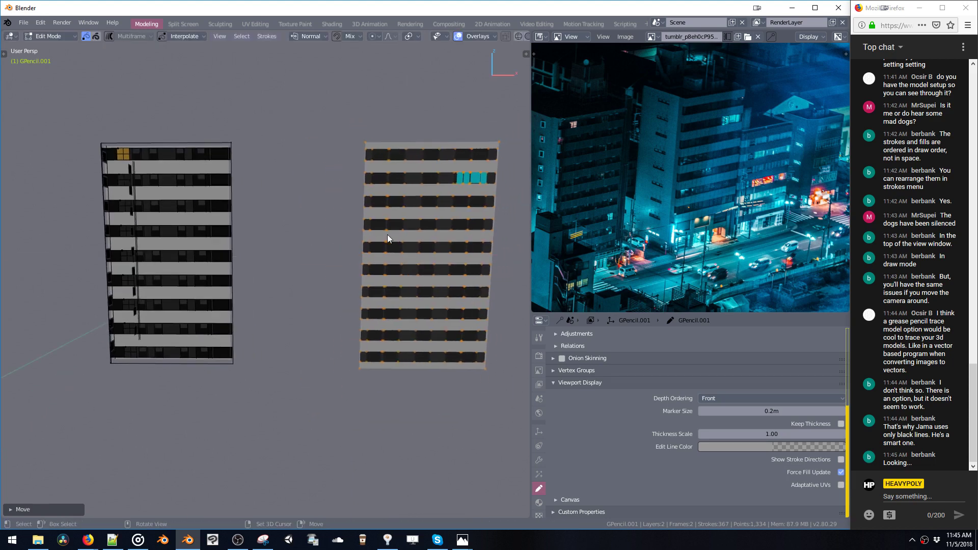
Step: Switch to the front orthographic view and enter grease pencil Draw mode at the gap between the two facades
key("ctrl+Tab")
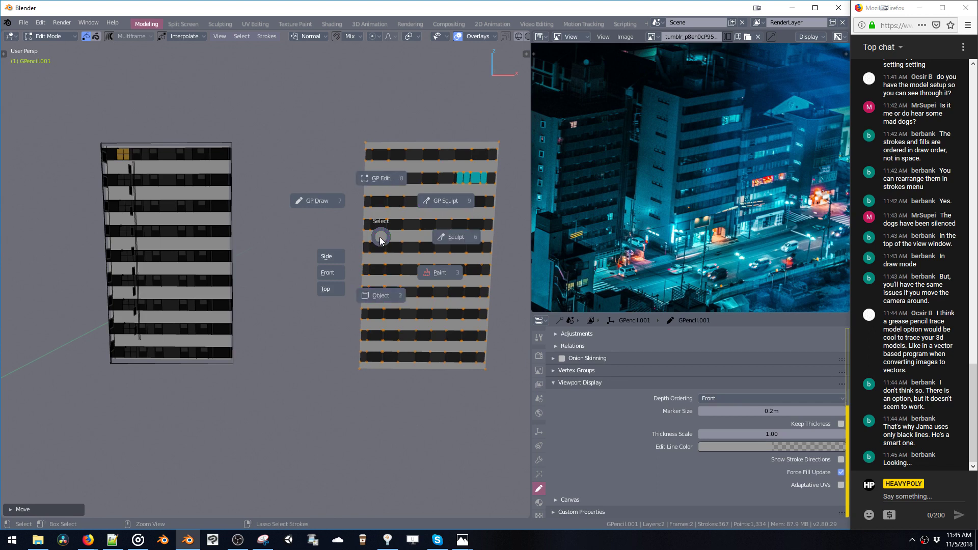
key("Escape")
key("KP_1")
scroll(367, 206, "up", 3)
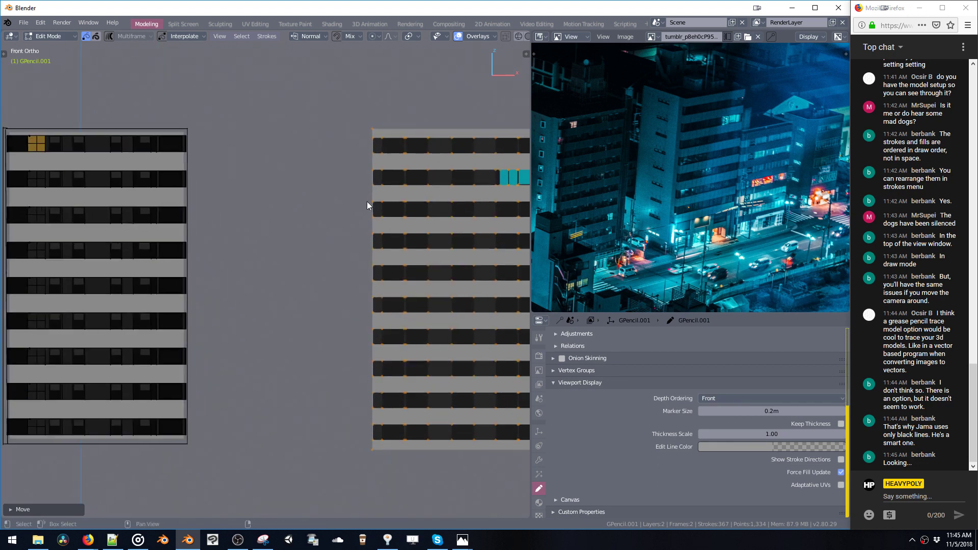
middle_click_drag(367, 202, 312, 217, "shift")
key("ctrl+Tab")
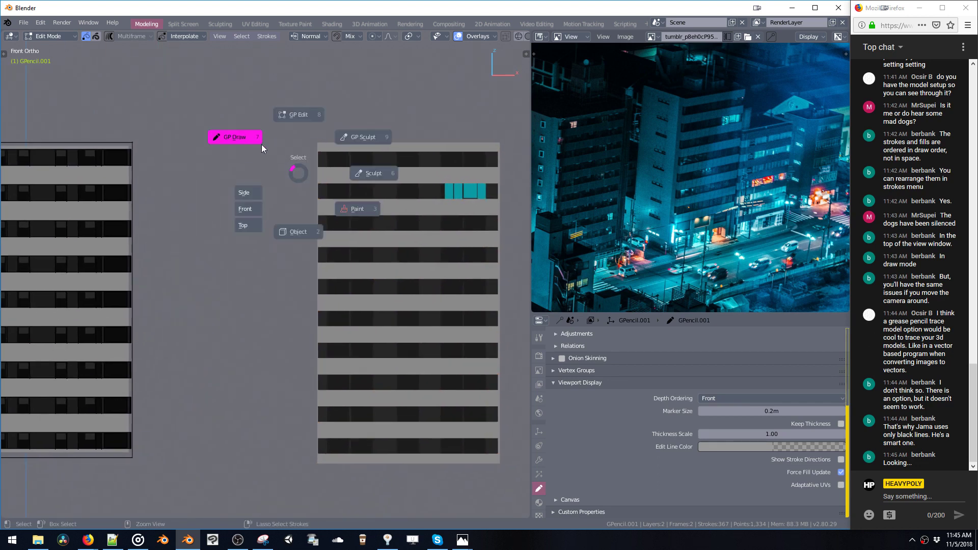
left_click(262, 144)
scroll(285, 163, "up", 2)
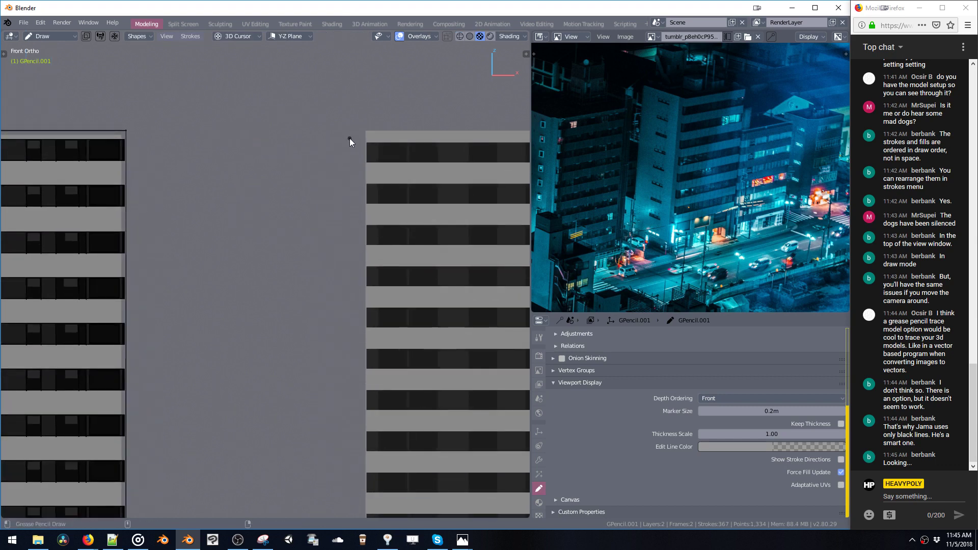
Step: Make FG the active drawing layer and Material.001 the active material, undoing the test strokes
mouse_move(350, 139)
left_mouse_down()
mouse_move(277, 133)
mouse_move(344, 145)
mouse_move(256, 145)
mouse_move(297, 152)
left_mouse_up()
key("ctrl+z")
right_click(328, 151)
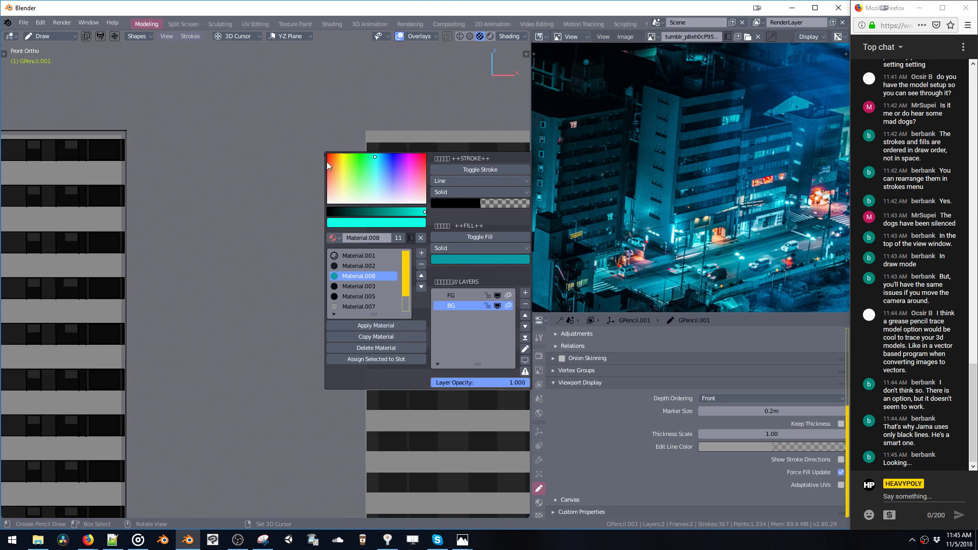
left_click(444, 301)
left_click_drag(332, 157, 277, 253)
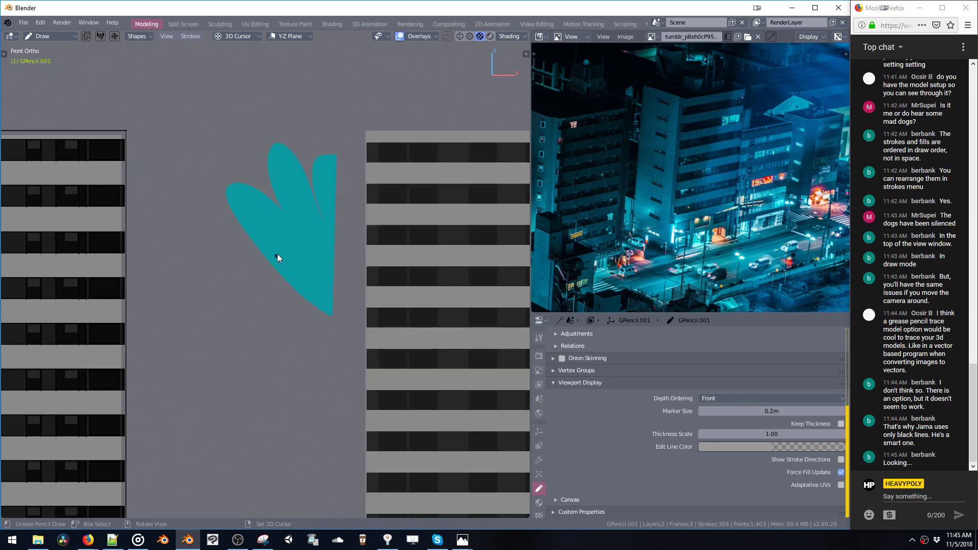
key("ctrl+z")
right_click(298, 233)
left_click(333, 336)
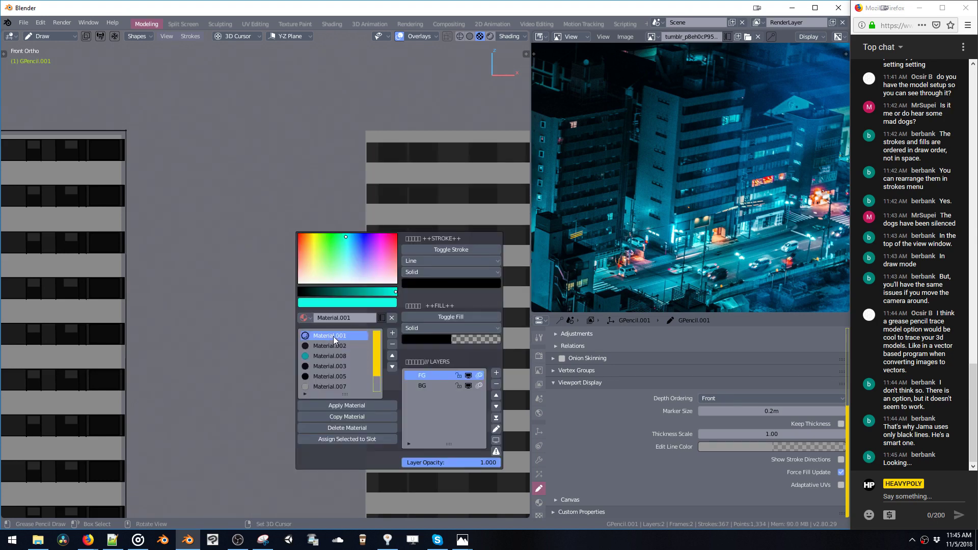
Step: Draw a narrow rectangular outline of straight black lines between the facades and move it down about 0.1 m along Z
left_click_drag(349, 142, 254, 142)
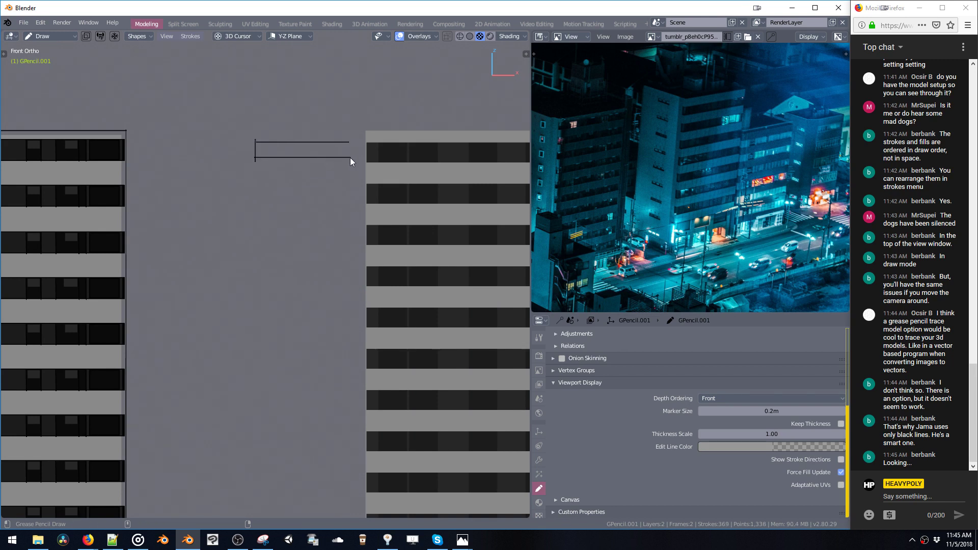
key("ctrl+Tab")
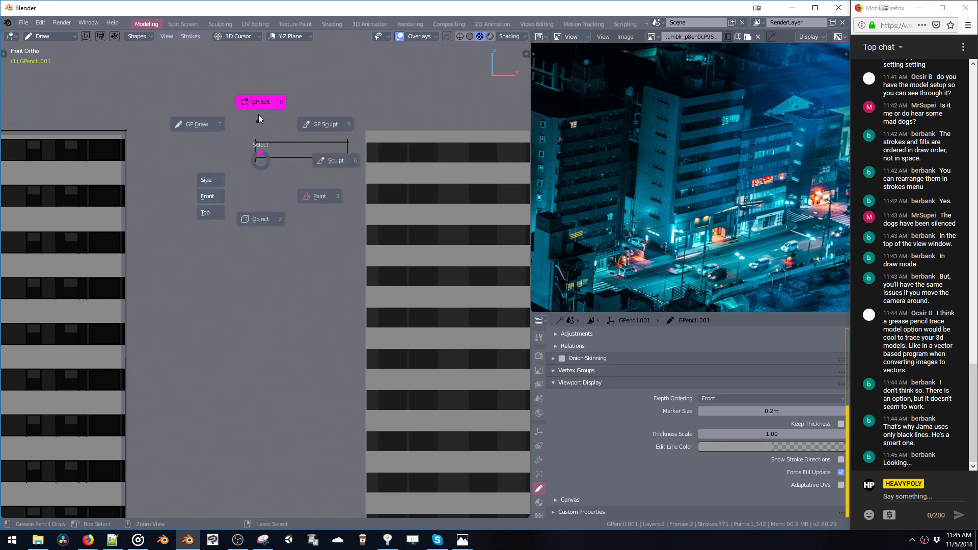
left_click(259, 114)
left_click_drag(218, 113, 350, 169)
key("g")
key("z")
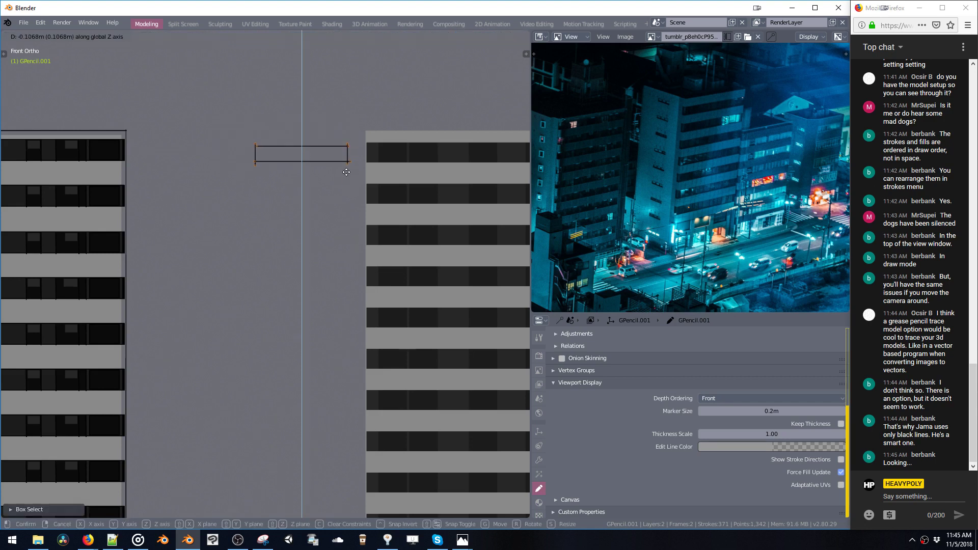
left_click(343, 175)
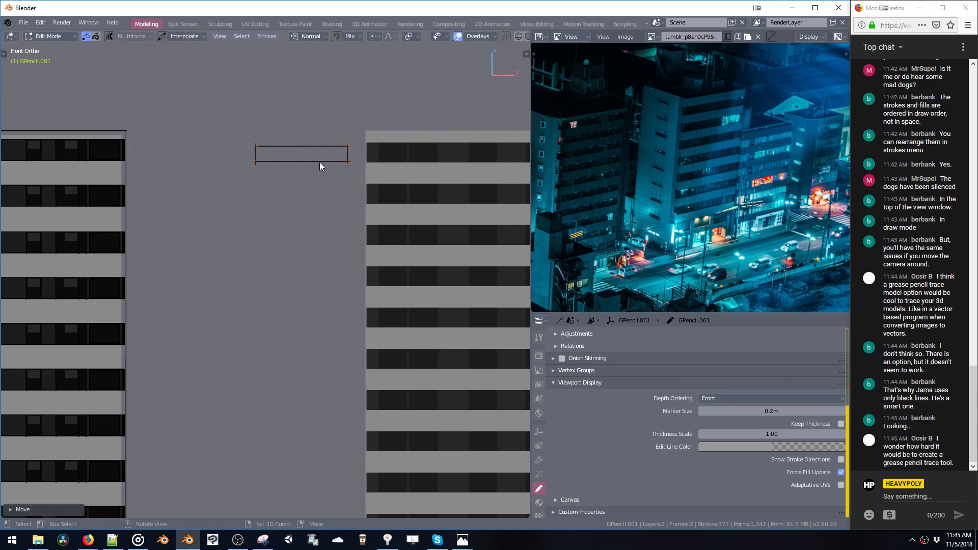
Step: Add two vertical divider lines about 0.8 m apart inside the rectangular outline, splitting it into three equal panes
key("e")
key("x")
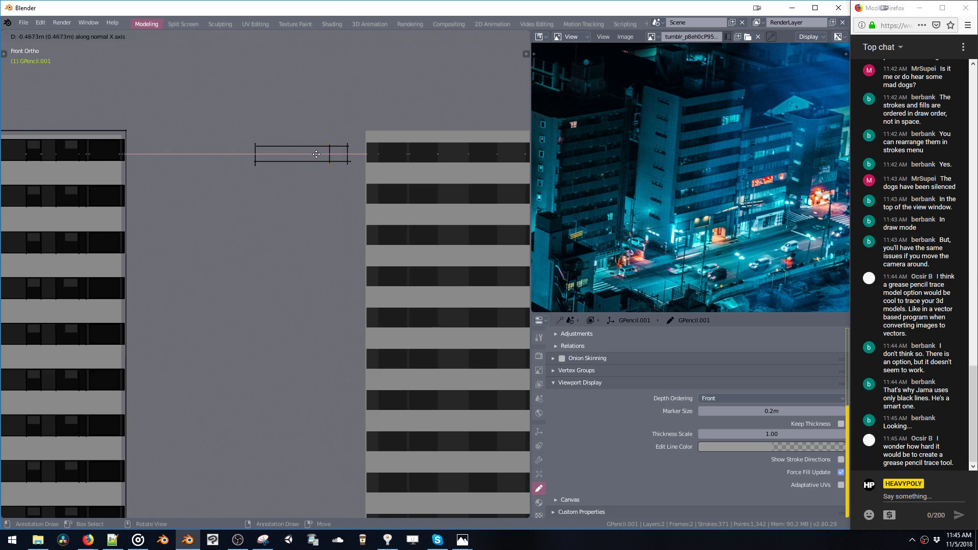
left_click(301, 154)
key("shift+d")
key("x")
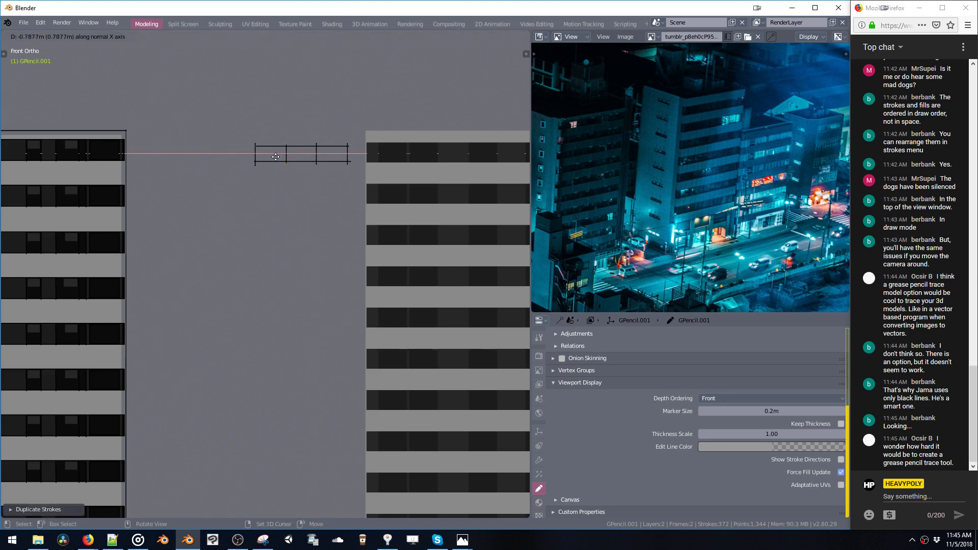
left_click(272, 154)
Step: Copy a dark window fill from the facade into the outline and stretch it about 1.66 m along X to cover all three panes
left_click(379, 152)
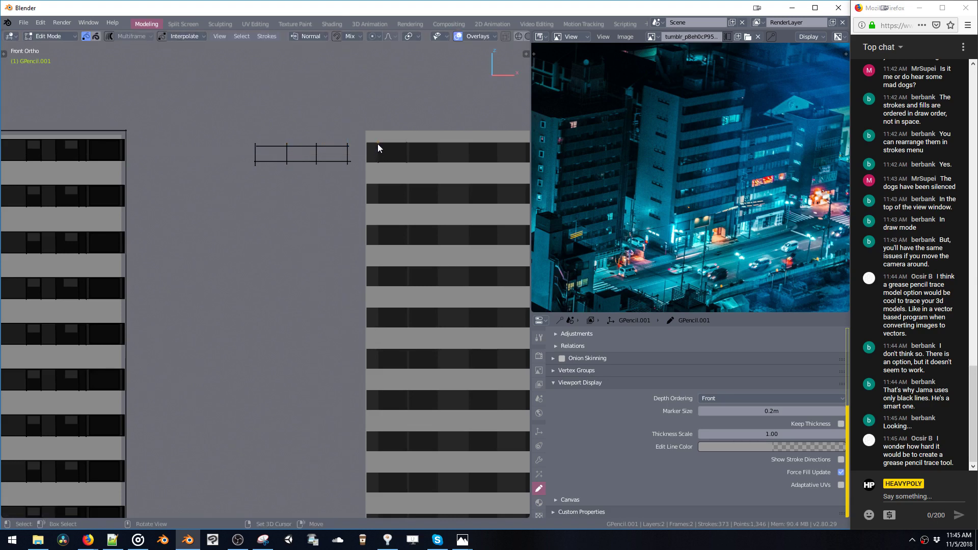
key("shift+d")
left_click(316, 151)
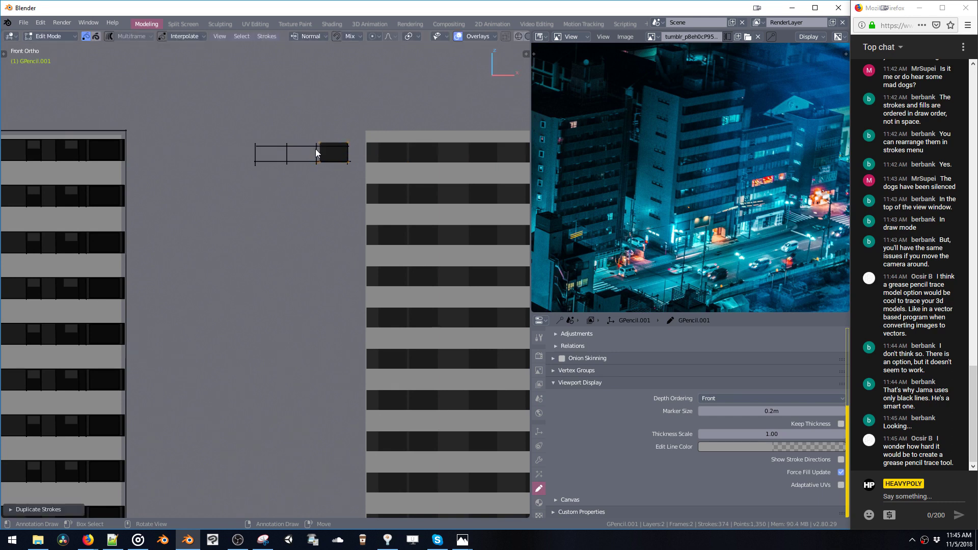
left_click_drag(317, 136, 325, 169)
key("g")
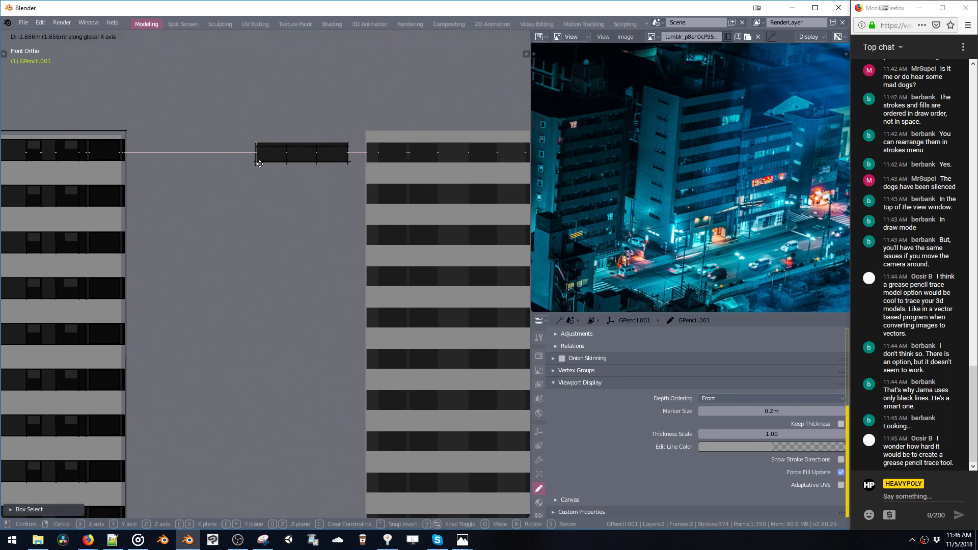
left_click(258, 161)
Step: Duplicate the three-pane window about 1.08 m down along Z and repeat the copy for ten floors, undoing the extra one
left_click_drag(228, 134, 350, 181)
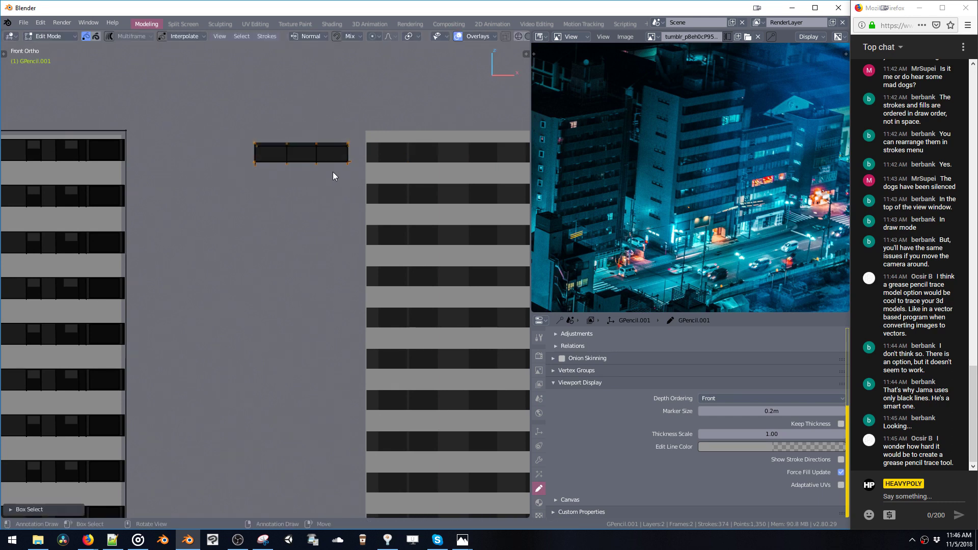
key("shift+d")
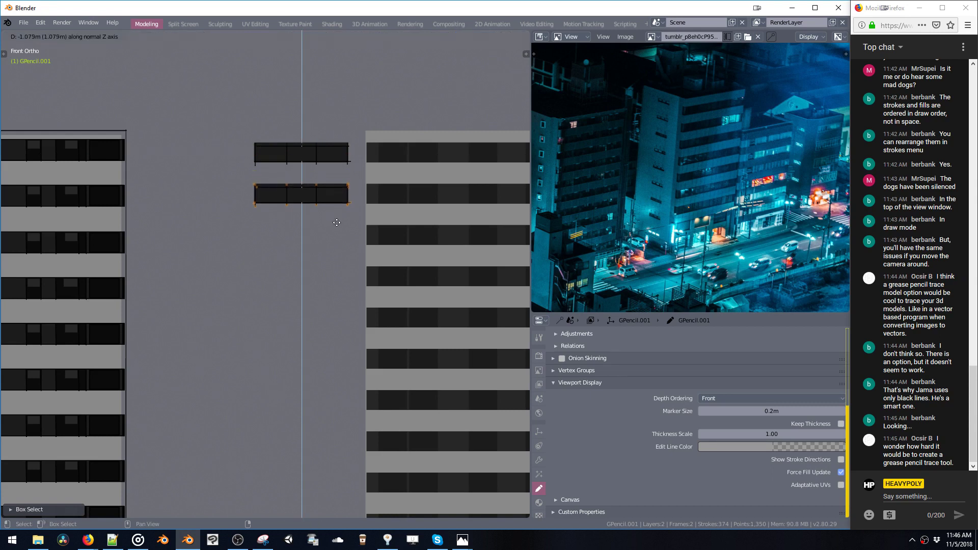
left_click(334, 220)
key("shift+r")
key("shift+r")
key("shift+r")
key("shift+r")
key("shift+r")
key("shift+r")
key("shift+r")
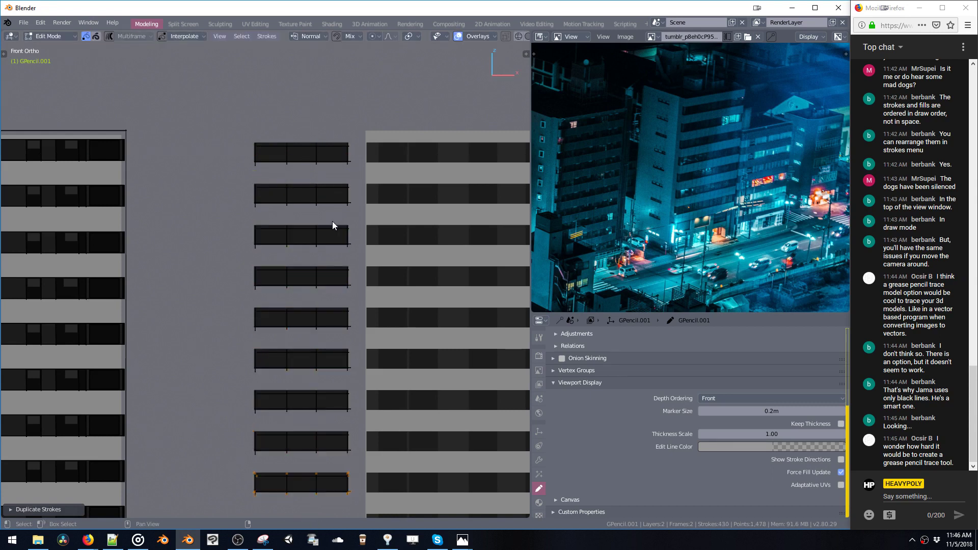
middle_click_drag(332, 221, 329, 158, "shift")
scroll(330, 173, "down", 2)
key("shift+r")
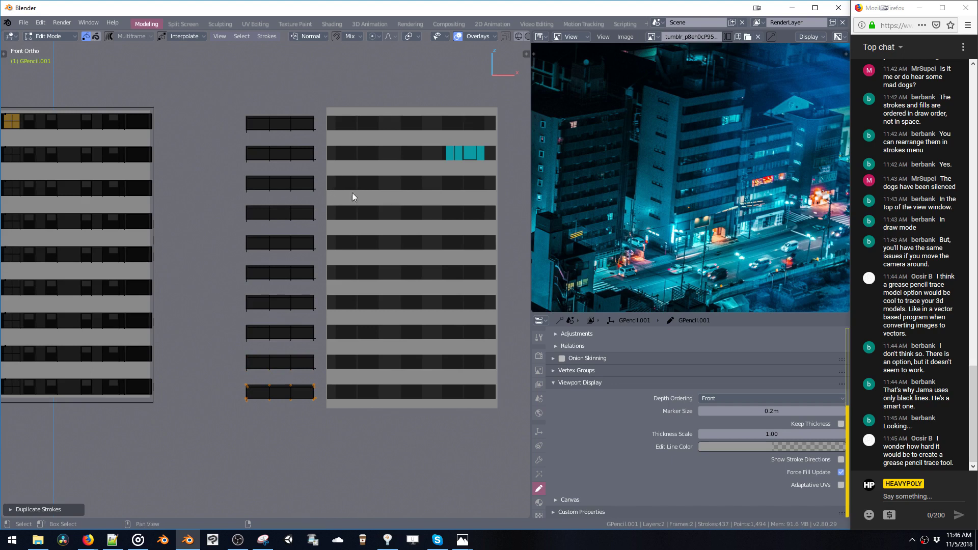
scroll(331, 198, "down", 2)
scroll(330, 198, "down", 2, "shift")
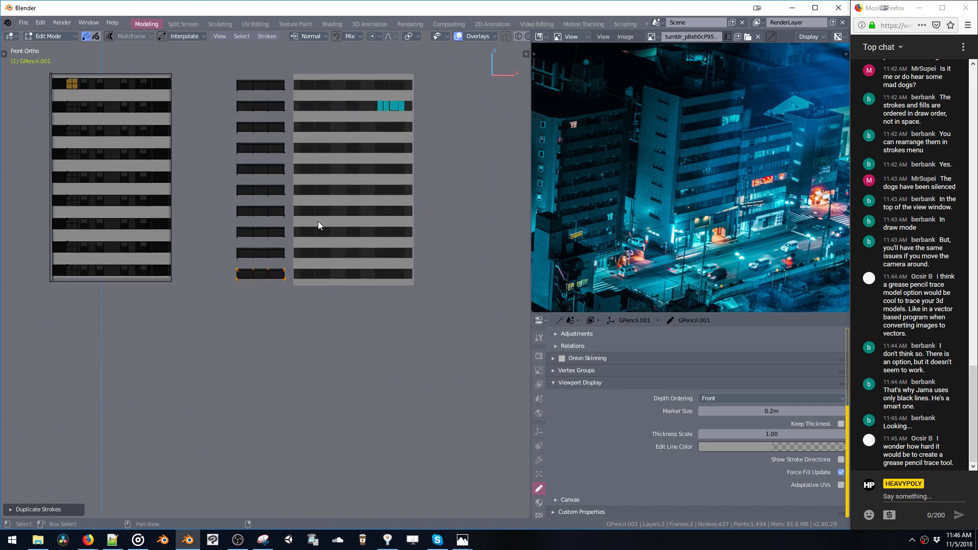
key("shift+r")
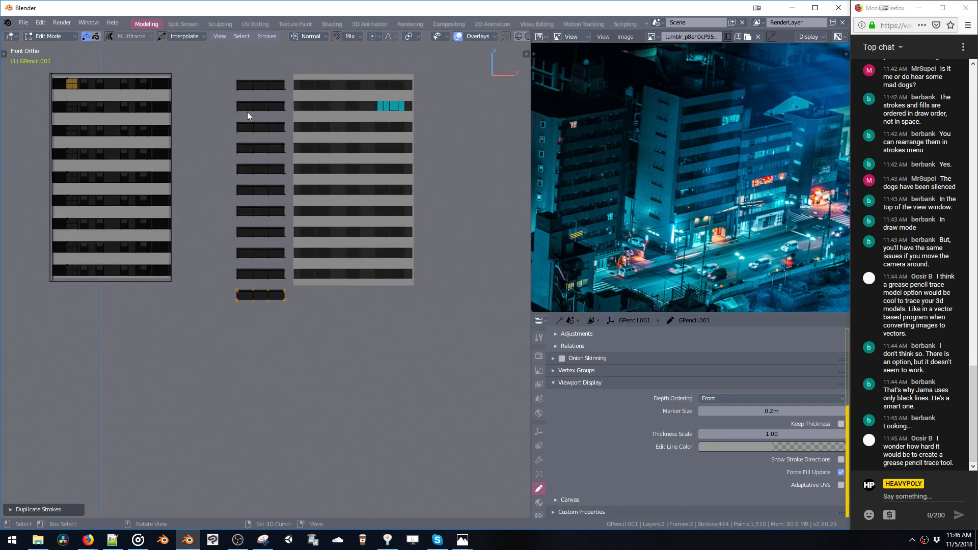
key("ctrl+z")
Step: Select the window column and the facade with the cyan windows, and scale them taller along Z and wider along X
left_click_drag(215, 61, 445, 323)
key("s")
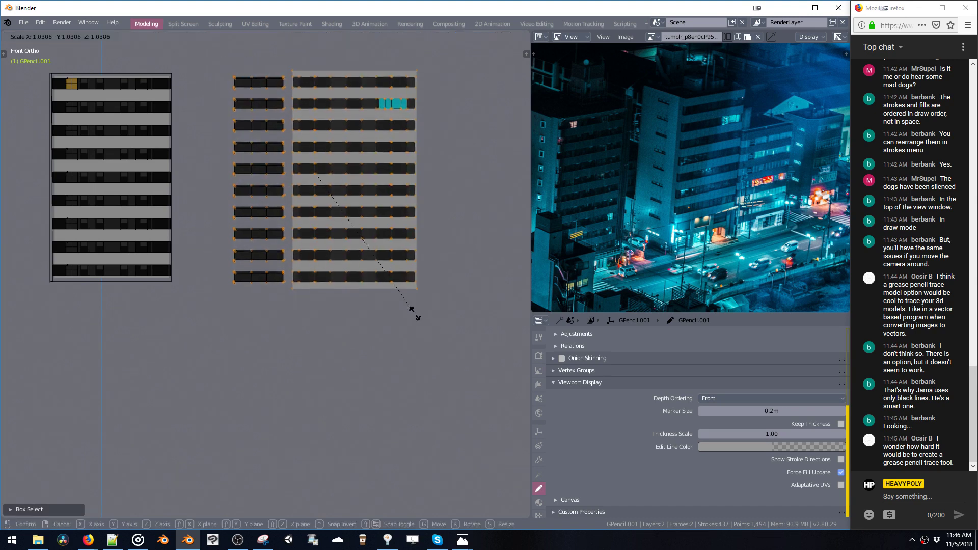
key("z")
left_click(405, 330)
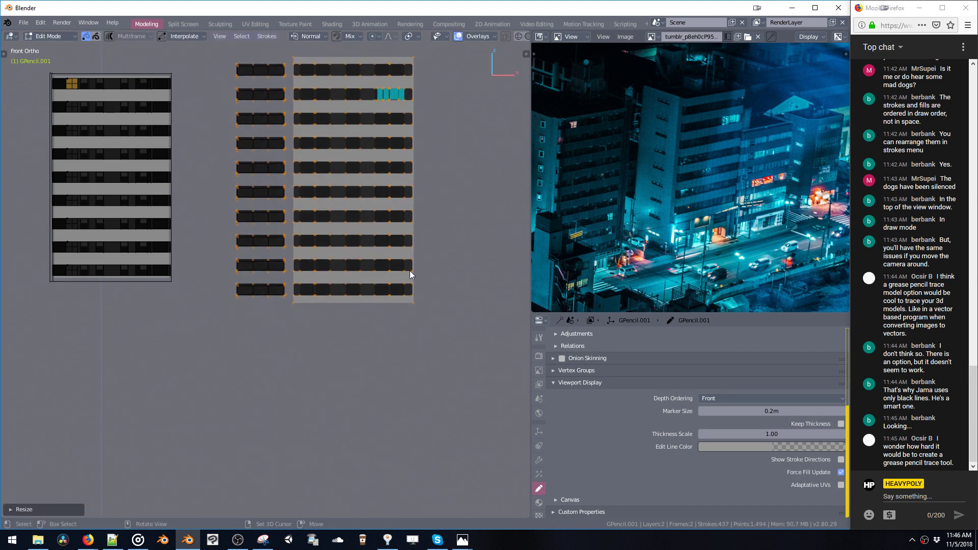
key("s")
key("x")
left_click(441, 282)
key("s")
key("x")
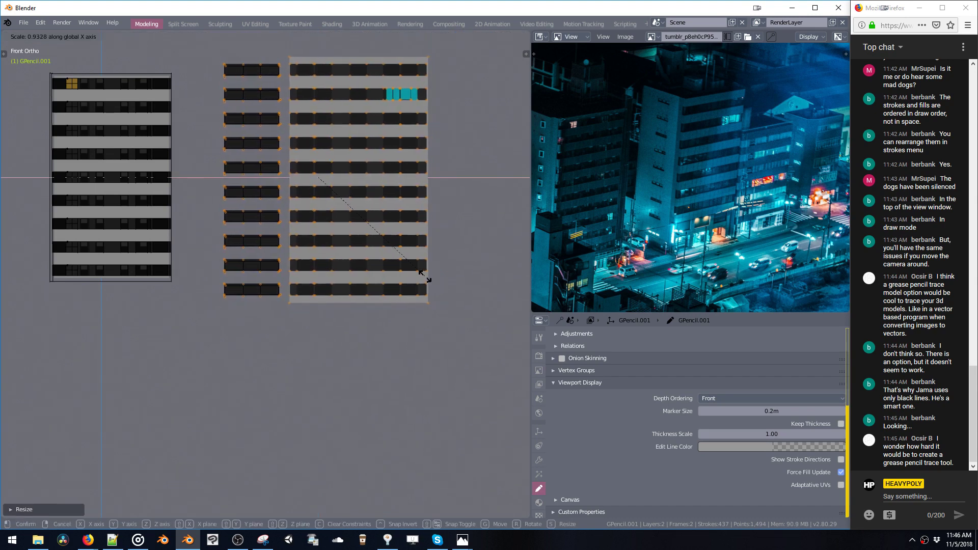
left_click(423, 273)
Step: Scale down the top three-pane window between the facades and delete all the window copies below it
middle_click_drag(226, 78, 248, 103, "shift")
left_click_drag(230, 75, 306, 330)
left_click_drag(238, 83, 303, 105)
key("s")
left_click(297, 125)
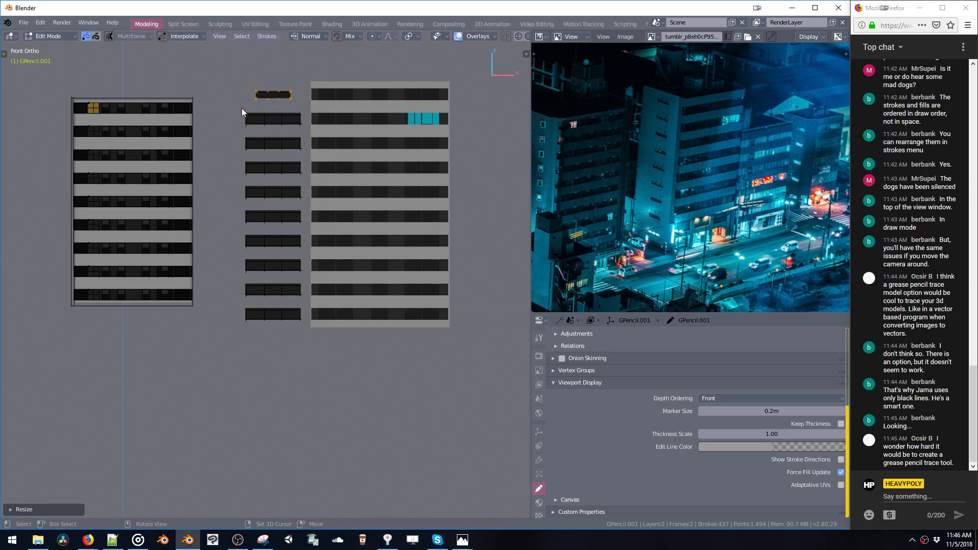
mouse_move(237, 105)
left_mouse_down()
mouse_move(307, 291)
mouse_move(307, 347)
left_mouse_up()
key("Delete")
Step: Duplicate the small three-pane window about 1.3 m down along Z and repeat the copy down the facade's height
left_click_drag(244, 84, 295, 115)
key("shift+d")
key("z")
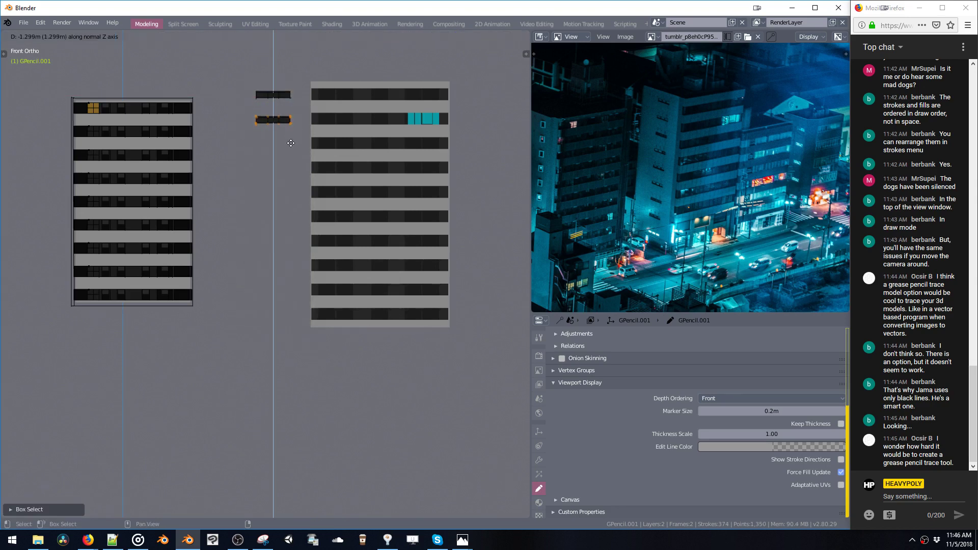
left_click(291, 146)
key("shift+r")
key("shift+r")
key("shift+r")
key("shift+r")
key("shift+r")
key("shift+r")
key("shift+r")
key("shift+r")
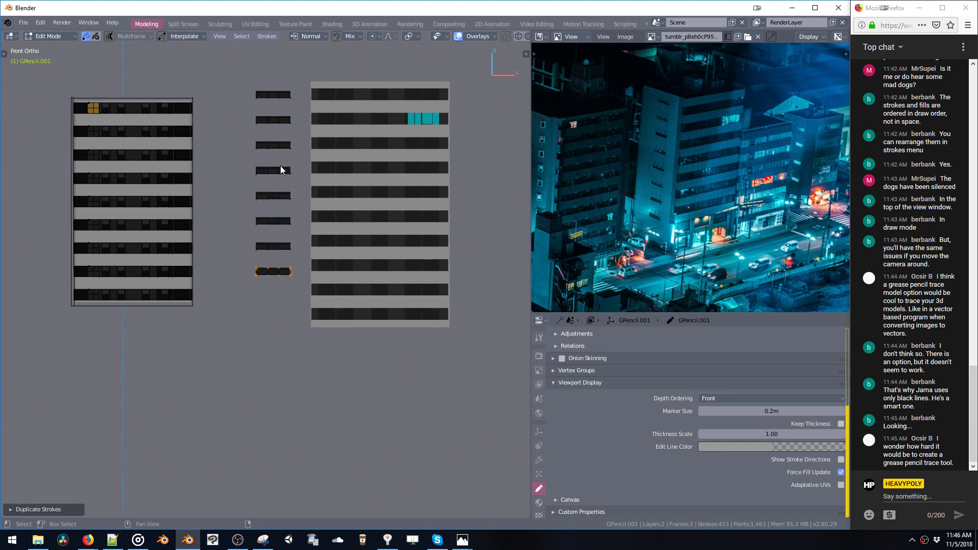
Step: Undo the repeated copies of the small three-pane window
key("ctrl+z")
key("ctrl+z")
key("ctrl+z")
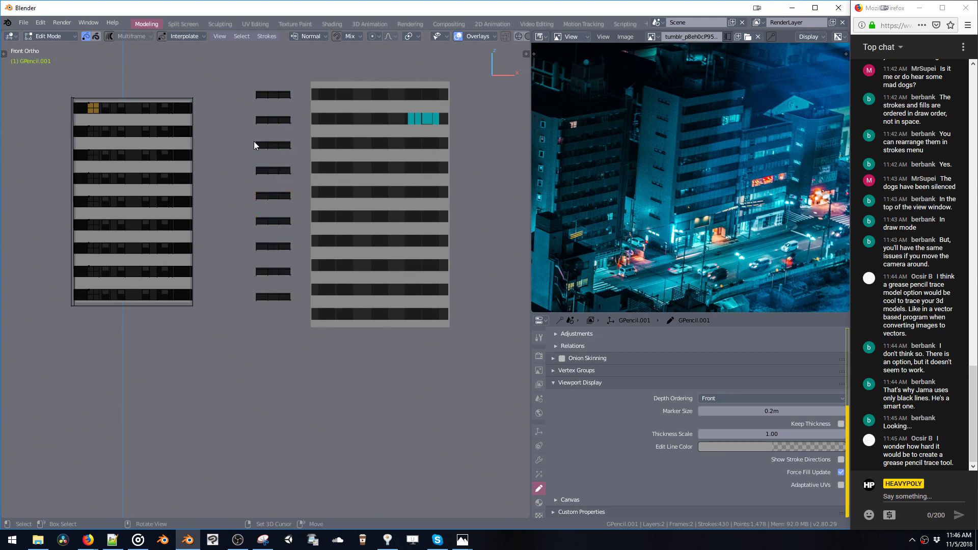
key("ctrl+z")
key("ctrl+z")
key("ctrl+z")
key("ctrl+z")
key("ctrl+z")
key("ctrl+z")
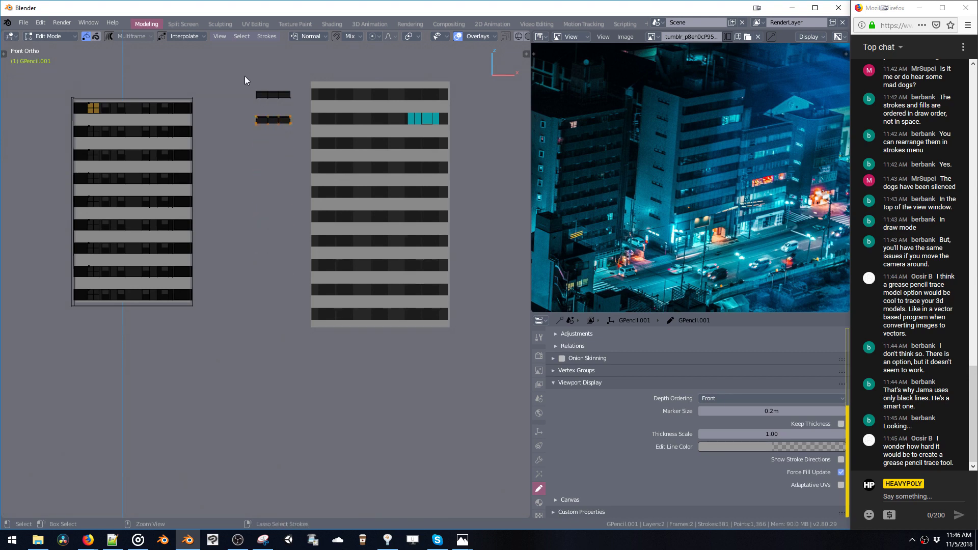
Step: Select the small three-pane window and raise it slightly along Z beside the facade's top window row
mouse_move(237, 73)
left_mouse_down()
mouse_move(285, 102)
mouse_move(291, 94)
left_mouse_up()
scroll(292, 93, "up", 3)
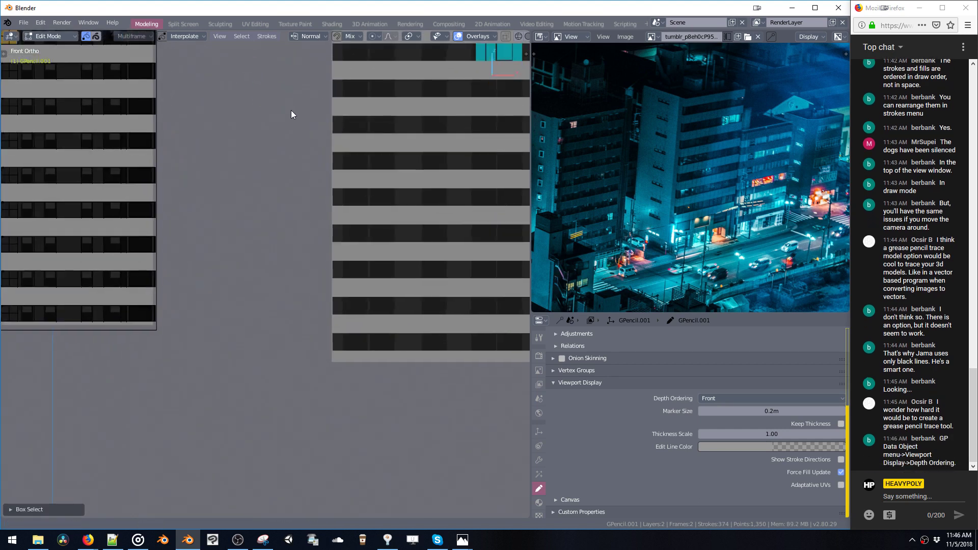
key("g")
key("z")
left_click(282, 185)
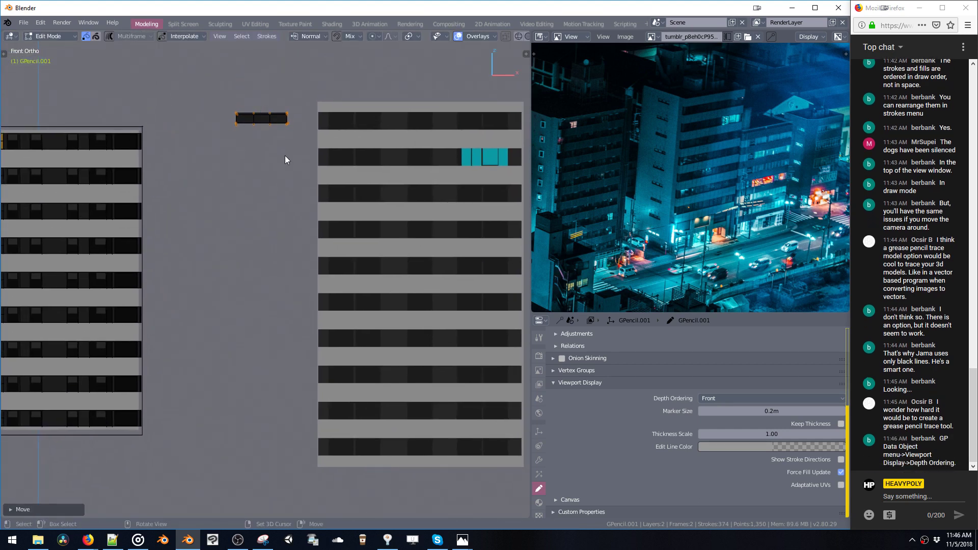
Step: Duplicate the small window one floor down along Z and repeat the copy until all ten floors have one
key("shift+d")
key("z")
key("z")
left_click(283, 182)
left_click(283, 178)
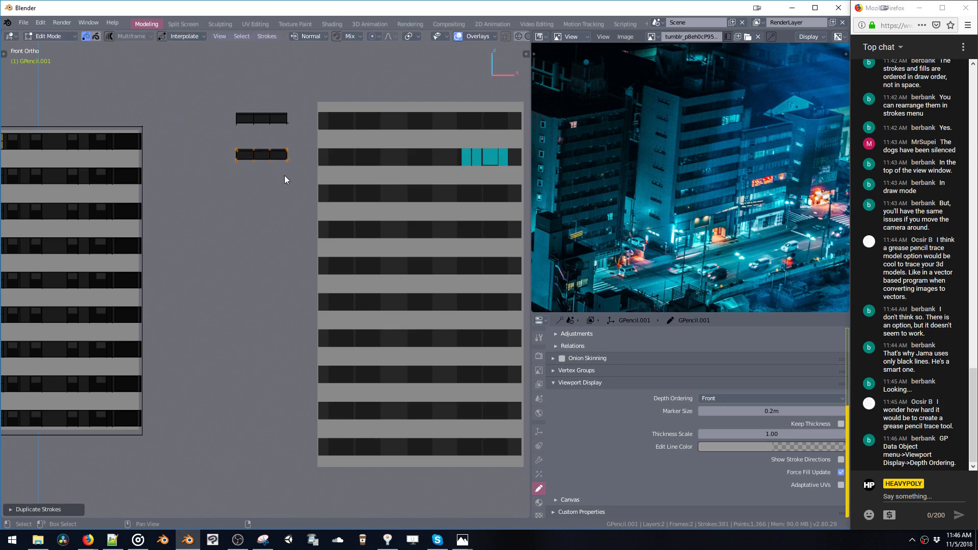
key("shift+r")
key("shift+r")
key("shift+r")
key("shift+r")
key("shift+r")
key("shift+r")
key("shift+r")
key("shift+r")
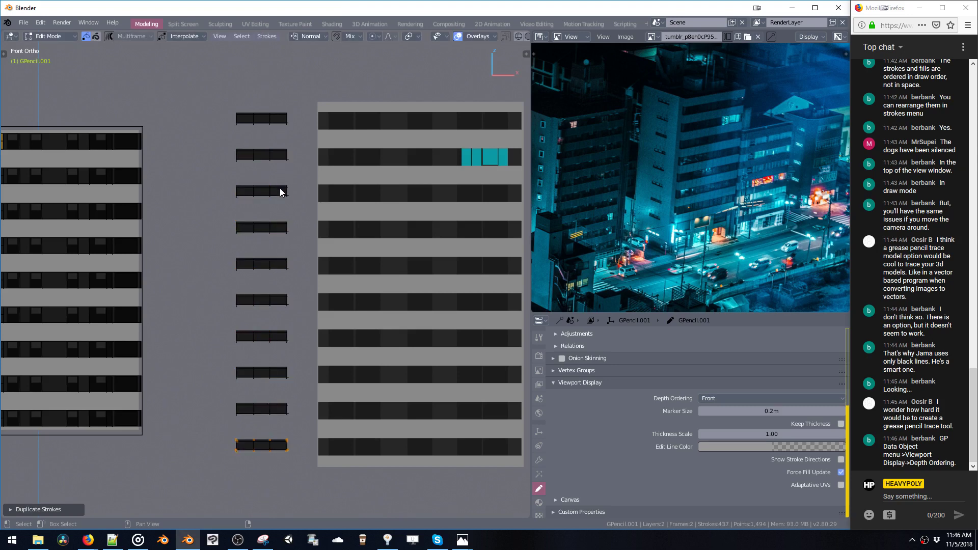
Step: Undo the full selection and all the window copies back to the single top window
middle_click_drag(339, 237, 325, 191, "shift")
mouse_move(325, 191)
middle_mouse_down("ctrl")
mouse_move(322, 236)
mouse_move(292, 222)
mouse_move(276, 178)
mouse_move(282, 231)
mouse_move(273, 214)
middle_mouse_up("ctrl")
left_click(319, 237)
key("a")
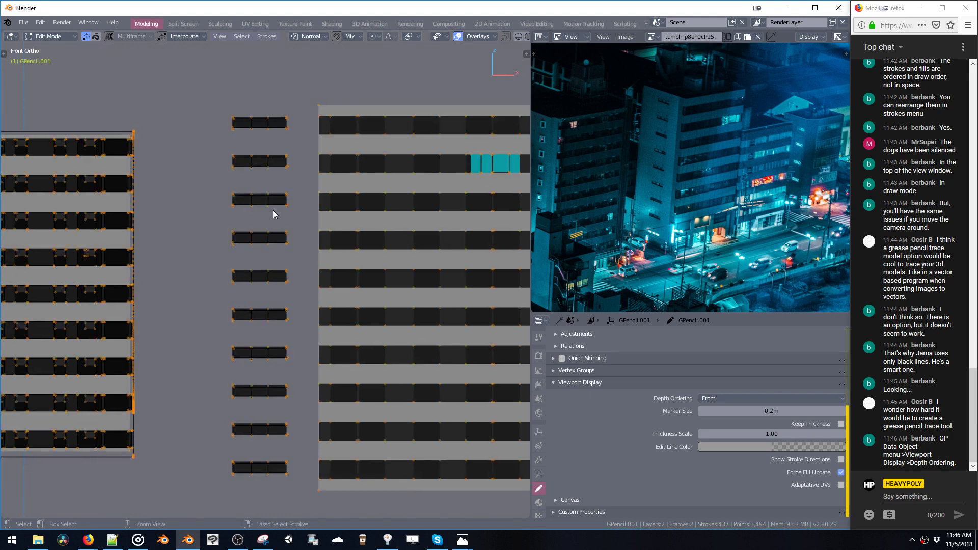
key("ctrl+z")
key("ctrl+z")
key("ctrl+z")
key("ctrl+z")
key("ctrl+z")
key("ctrl+z")
key("ctrl+z")
key("ctrl+z")
key("ctrl+z")
key("ctrl+z")
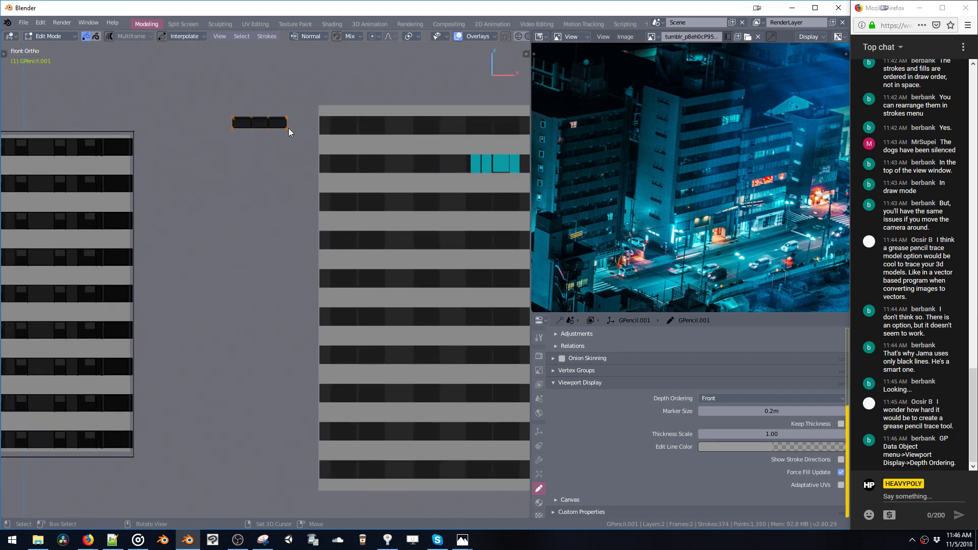
Step: Duplicate the small window's horizontal line, lengthen it well past both sides, and move it up to the window's top edge
key("shift+d")
left_click(300, 140)
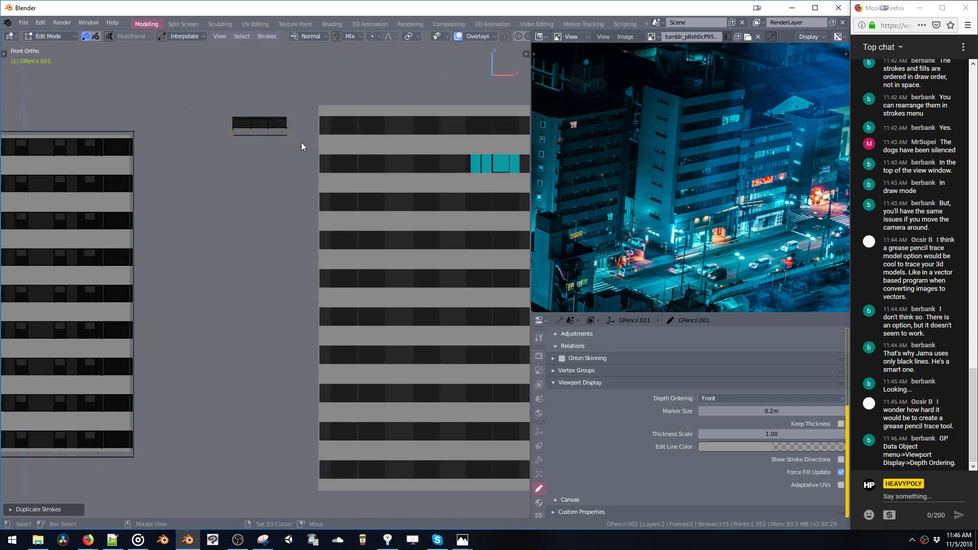
key("s")
left_click(377, 195)
key("g")
key("z")
left_click(372, 170)
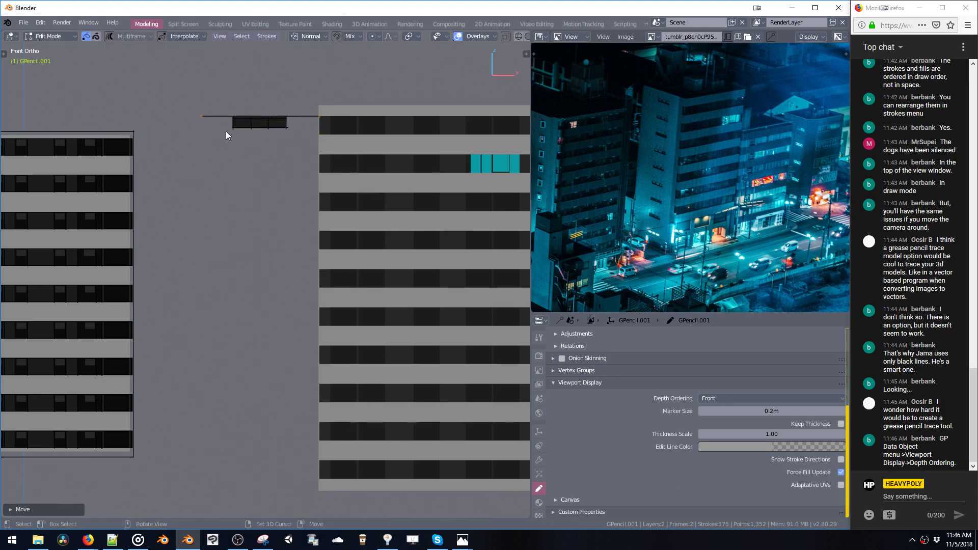
Step: Move the long line's left end farther outward and keep it level along Z with the window's top edge
key("g")
left_click(184, 128)
middle_click_drag(185, 128, 206, 116, "shift")
mouse_move(174, 95)
left_mouse_down()
mouse_move(191, 119)
mouse_move(314, 126)
left_mouse_up()
key("g")
key("z")
key("z")
left_click(191, 108)
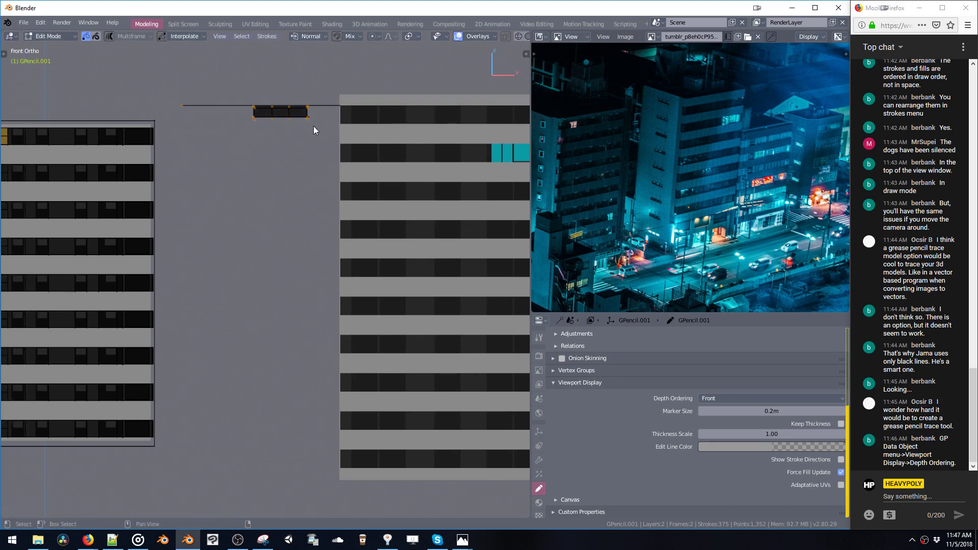
Step: Duplicate the small window with its long line one floor down along Z and repeat the copy for all ten floors
key("shift+d")
key("z")
key("z")
left_click(295, 144)
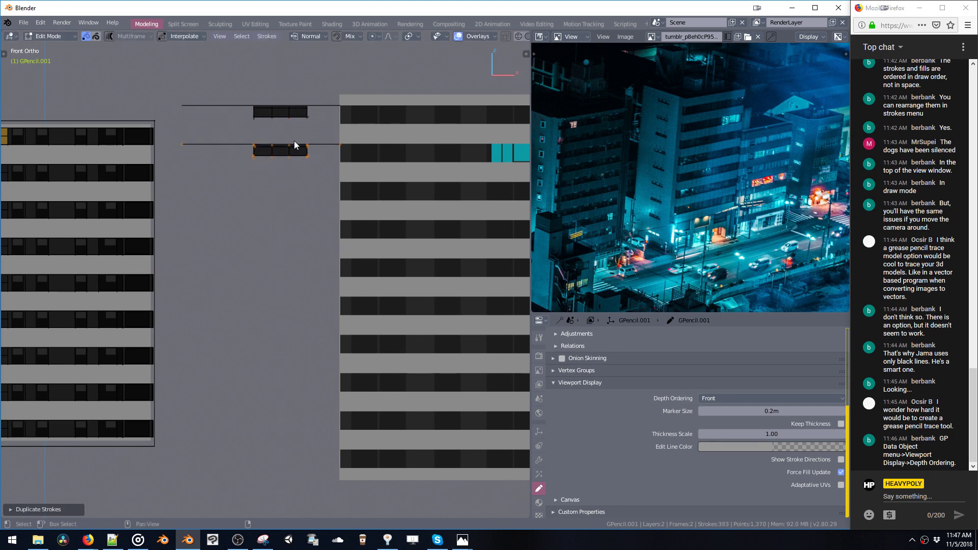
key("shift+r")
key("shift+r")
key("shift+r")
key("shift+r")
key("shift+r")
key("shift+r")
key("shift+r")
key("shift+r")
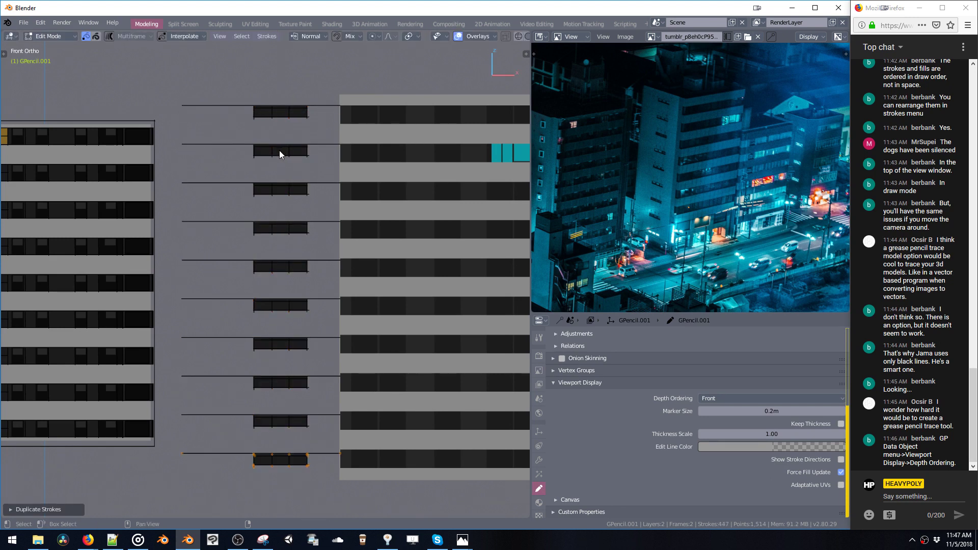
Step: Leave Edit mode, view the buildings in perspective, and open the grease pencil object's viewport display settings
scroll(283, 161, "down", 3)
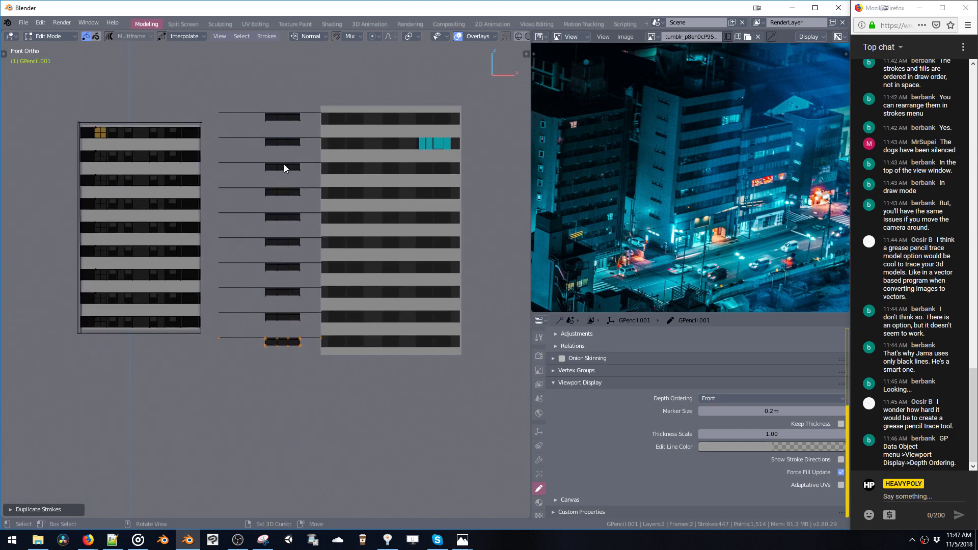
mouse_move(283, 162)
middle_mouse_down("shift")
mouse_move(279, 174)
mouse_move(264, 163)
middle_mouse_up("shift")
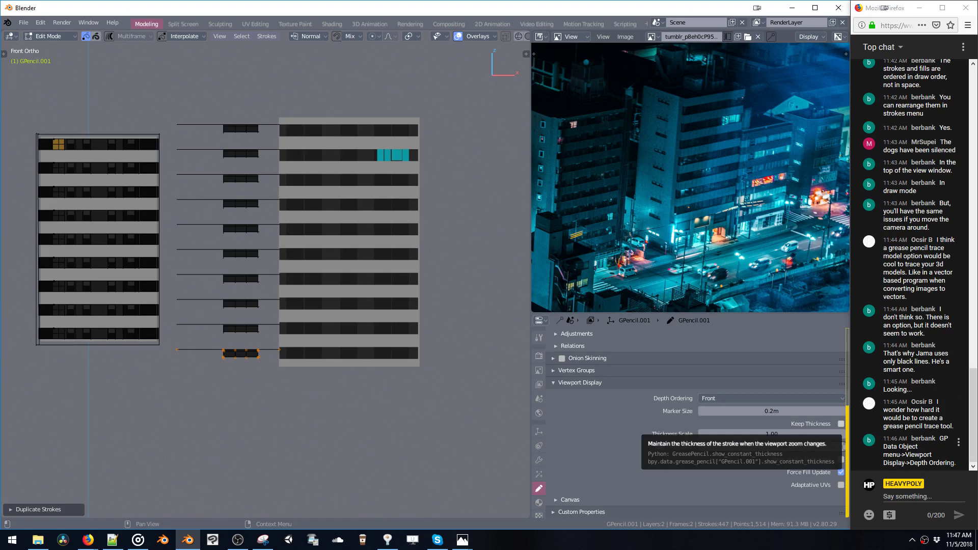
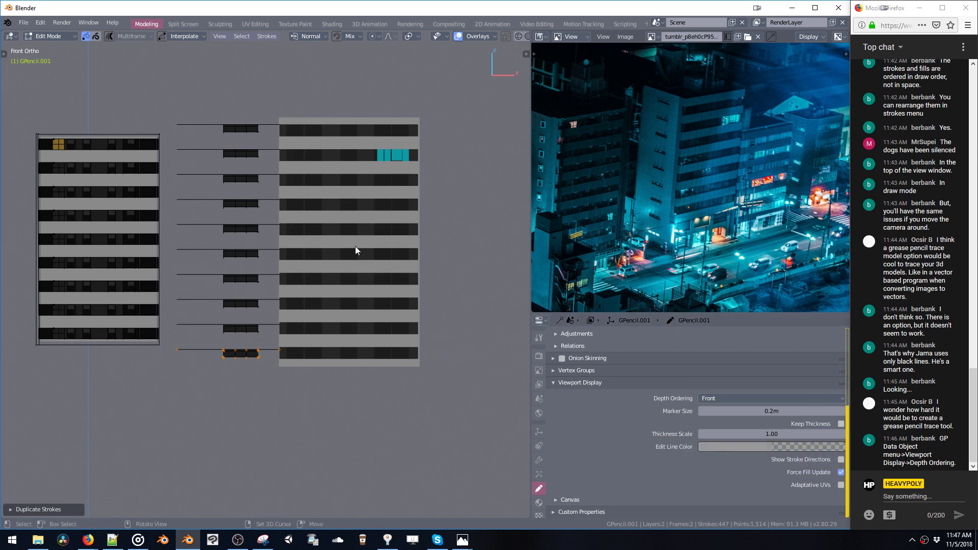
key("Tab")
middle_click_drag(334, 198, 378, 201)
left_click(538, 431)
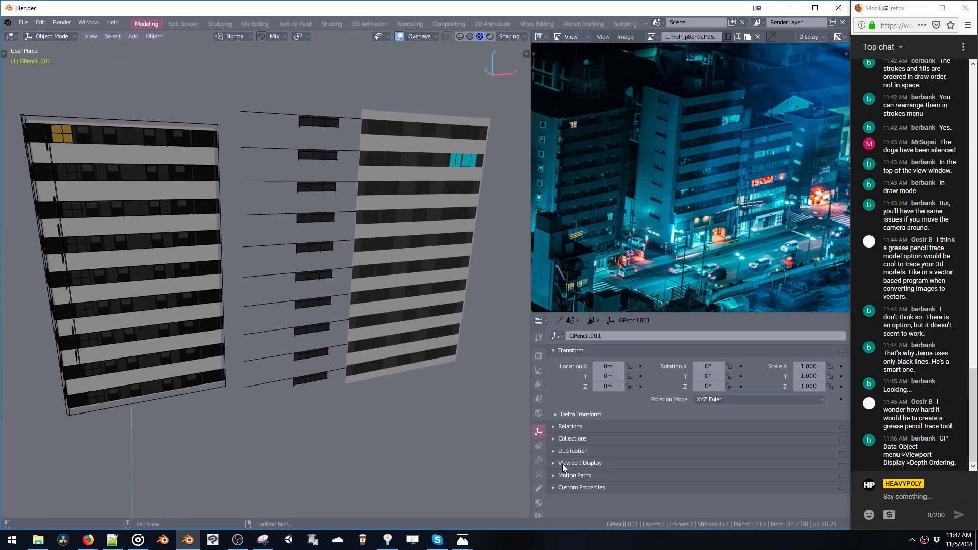
left_click(579, 464)
scroll(581, 465, "down", 1)
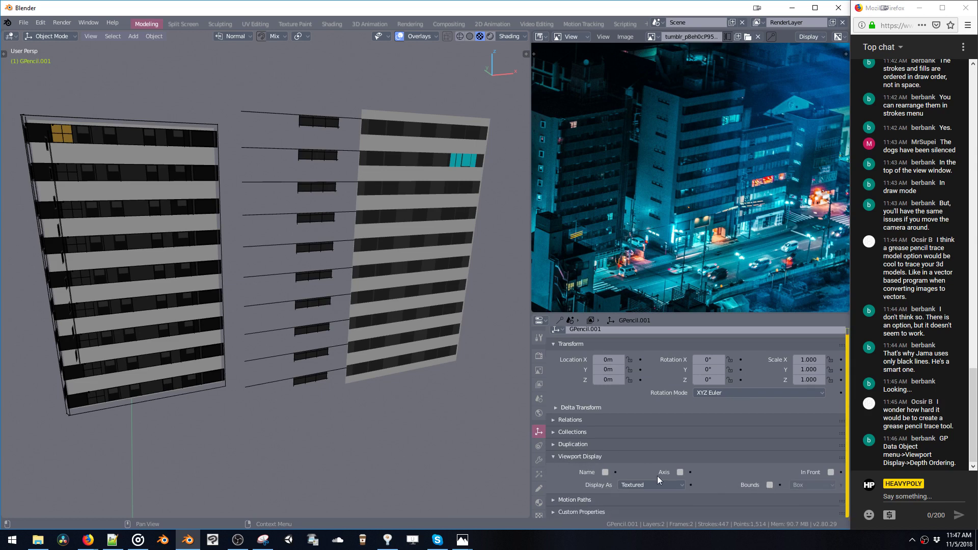
middle_click_drag(343, 208, 383, 237)
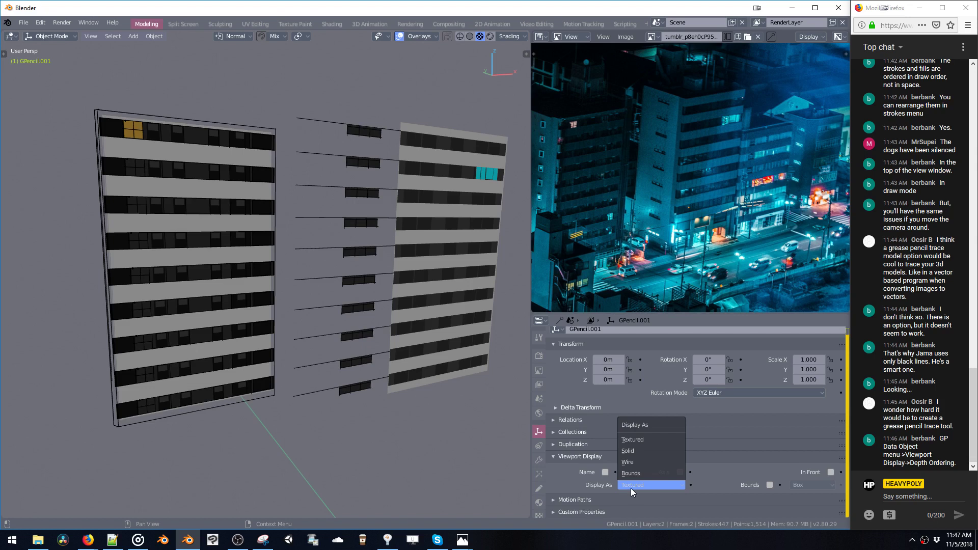
left_click(630, 488)
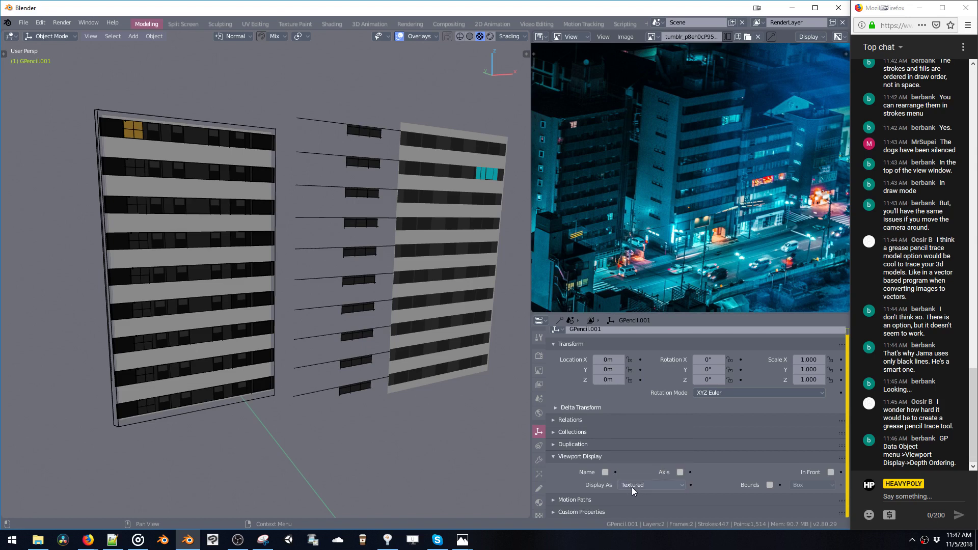
left_click(798, 484)
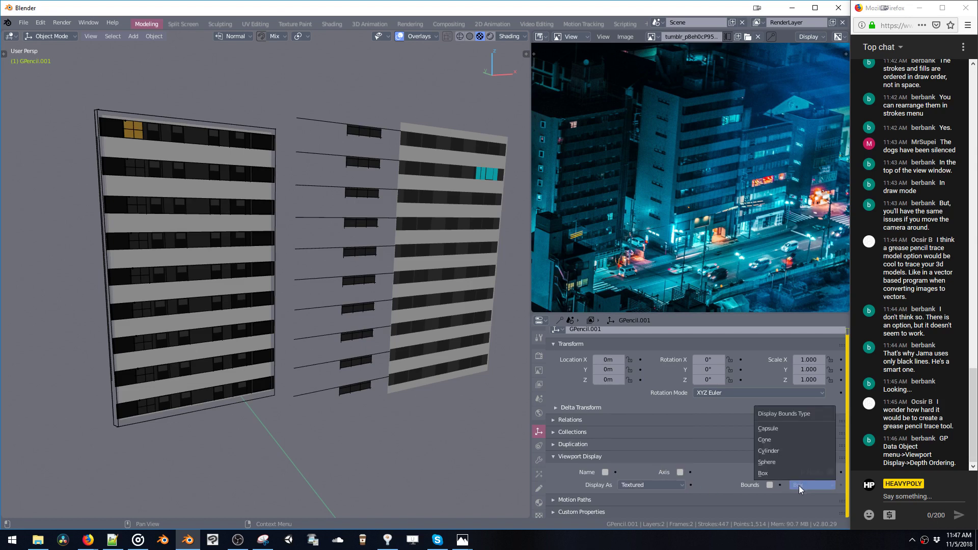
left_click(799, 485)
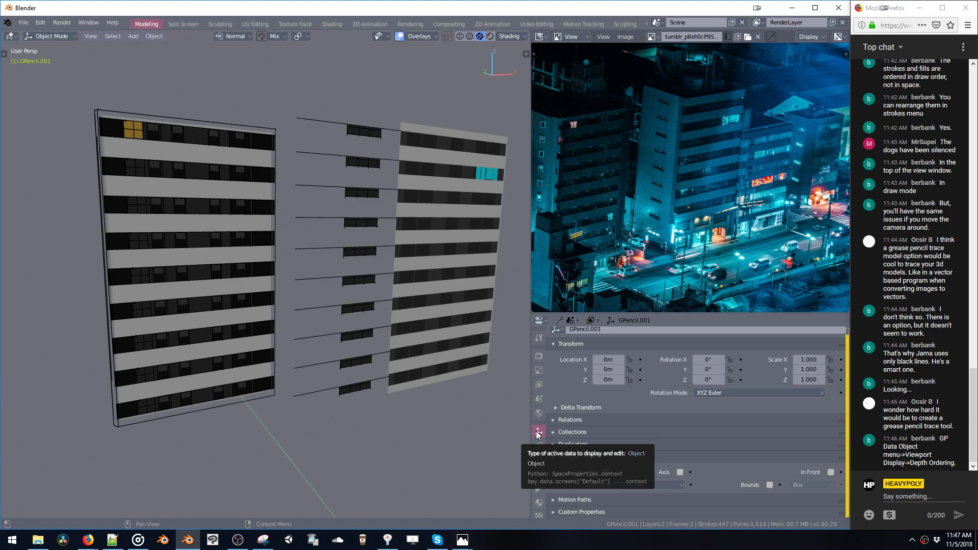
left_click(151, 36)
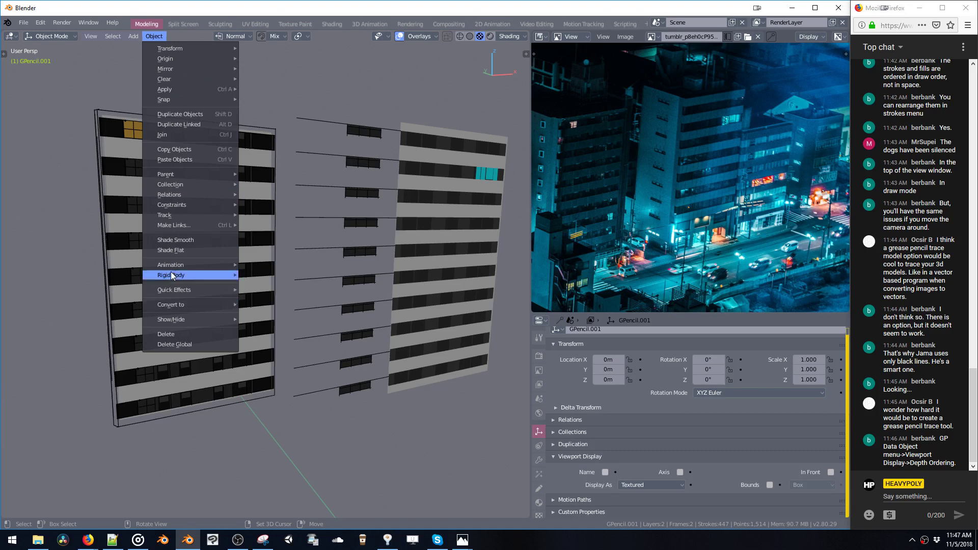
mouse_move(176, 224)
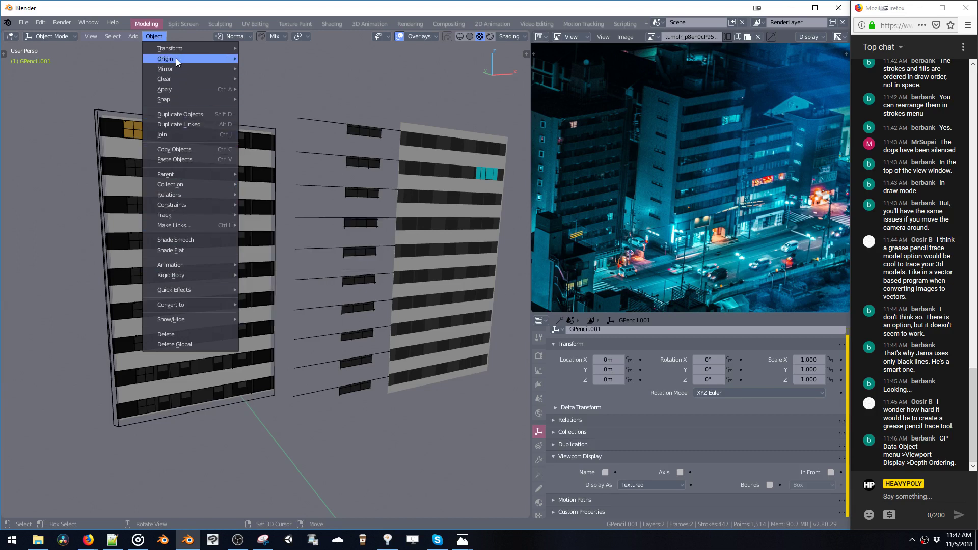
mouse_move(176, 56)
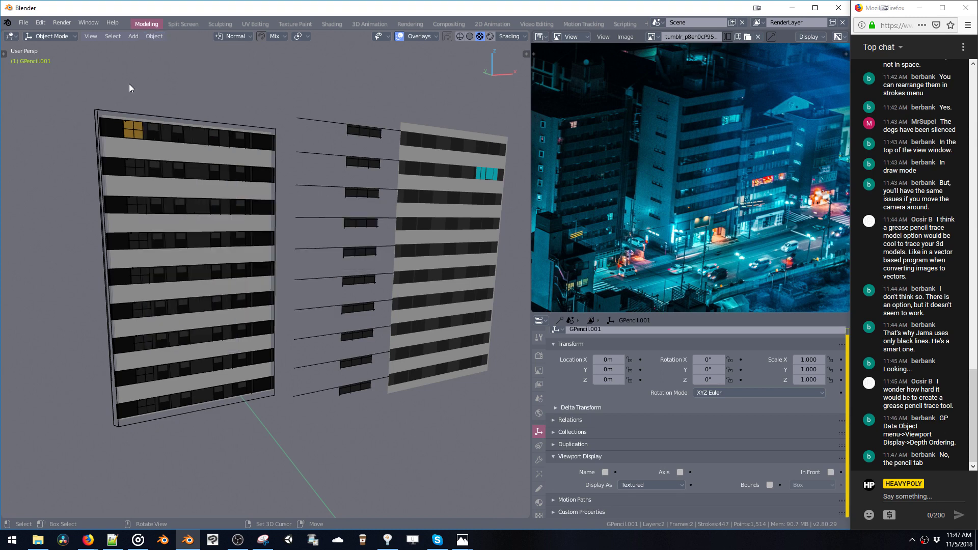
Step: In the grease pencil data's viewport display settings, try Depth Ordering with 3D Space and Front, and set it to Back
left_click(539, 488)
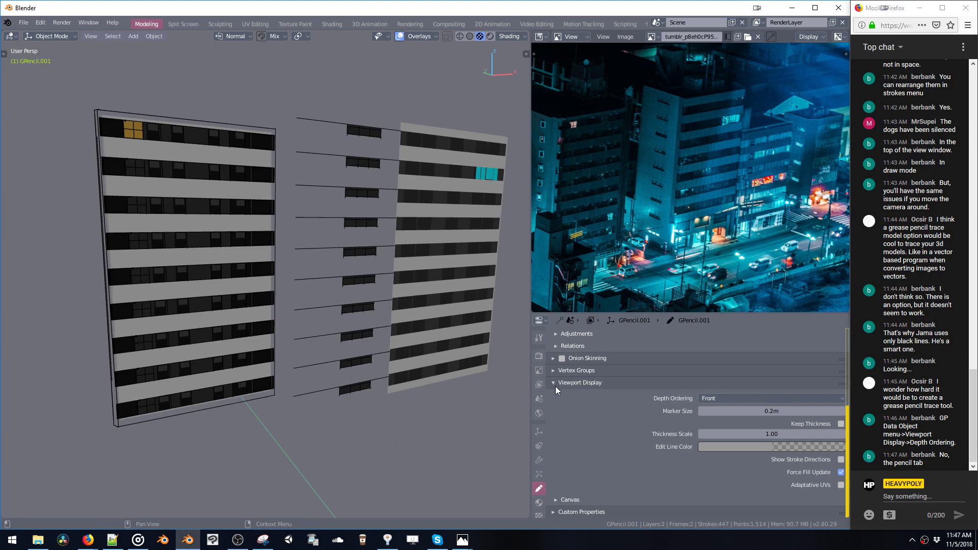
left_click(711, 399)
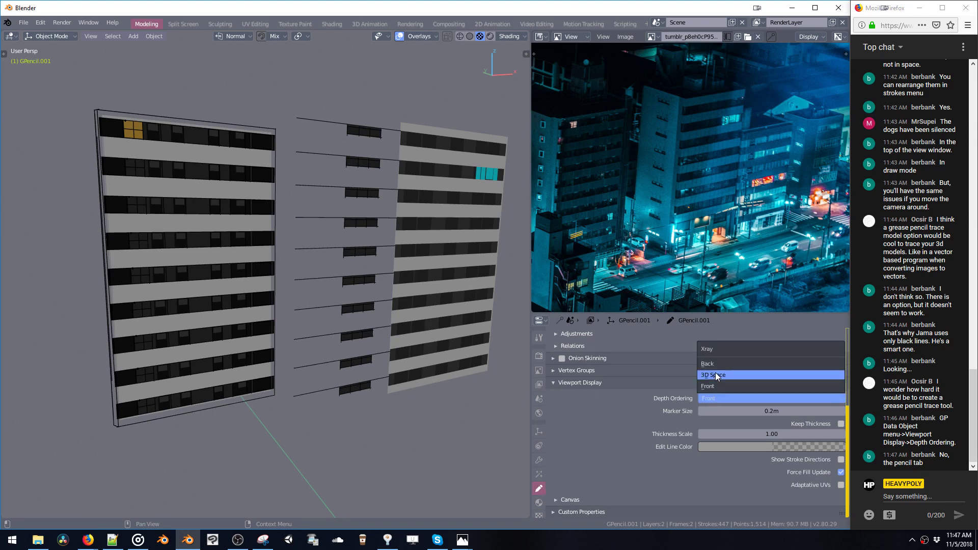
left_click(716, 375)
mouse_move(489, 219)
middle_mouse_down()
mouse_move(378, 217)
mouse_move(419, 226)
middle_mouse_up()
left_click(723, 399)
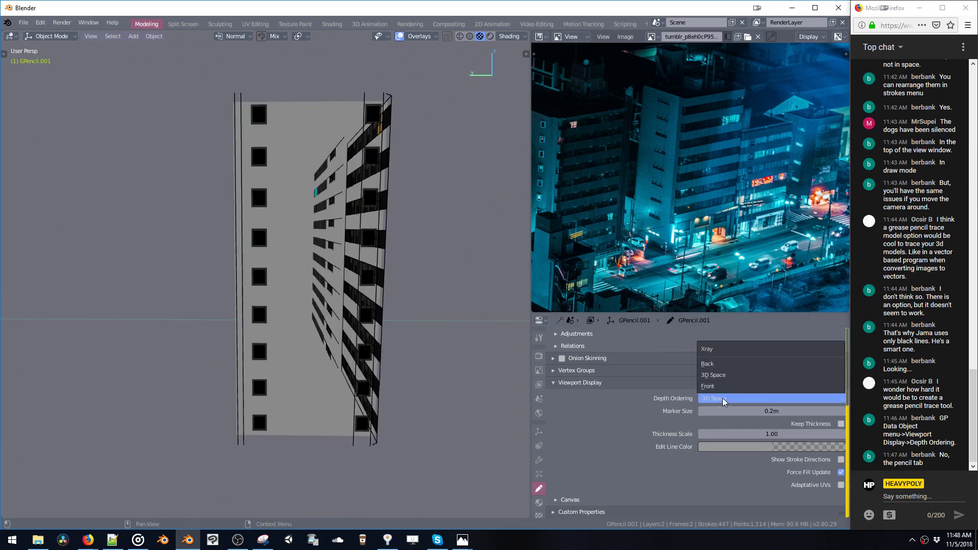
left_click(722, 386)
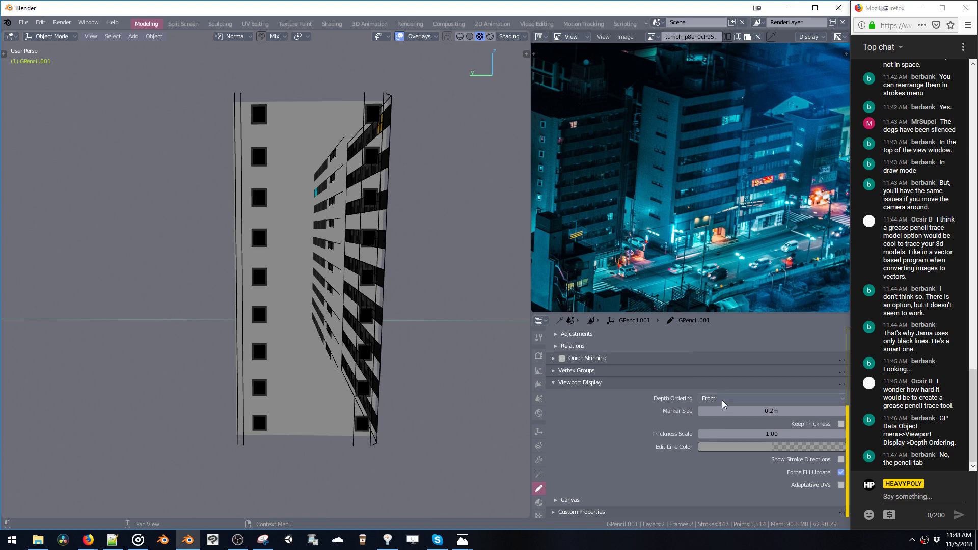
left_click(723, 399)
left_click(724, 375)
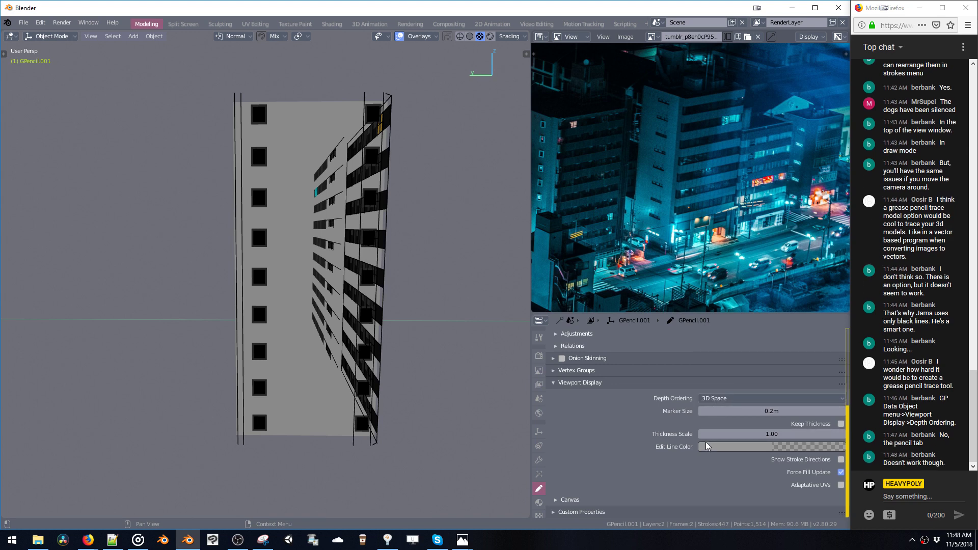
left_click(728, 400)
left_click(719, 370)
mouse_move(398, 306)
middle_mouse_down()
mouse_move(313, 283)
mouse_move(270, 204)
mouse_move(284, 203)
middle_mouse_up()
Step: In Edit mode, select all ten small windows with their long lines and rotate them 90° about Z
key("ctrl+Tab")
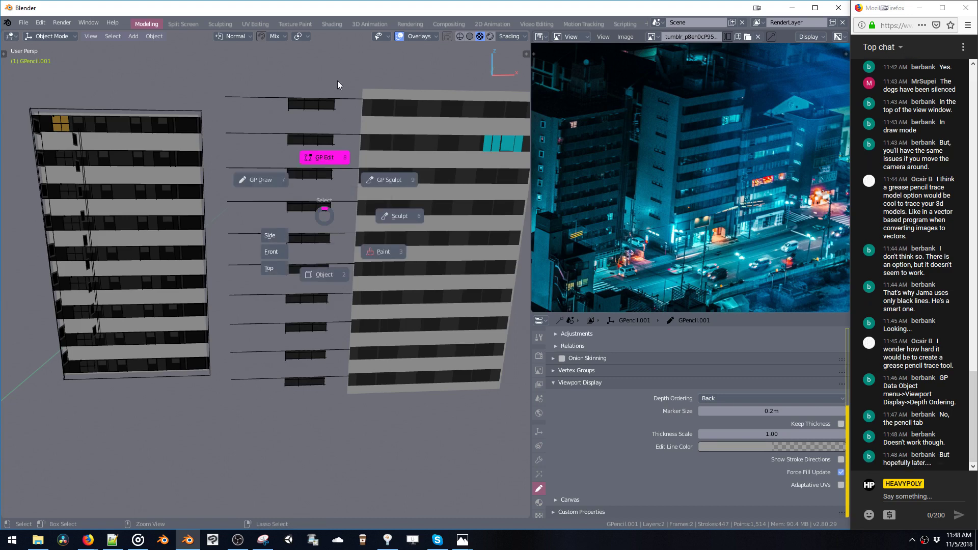
left_click(337, 80)
middle_click_drag(263, 117, 229, 91)
key("b")
left_click_drag(224, 85, 347, 399)
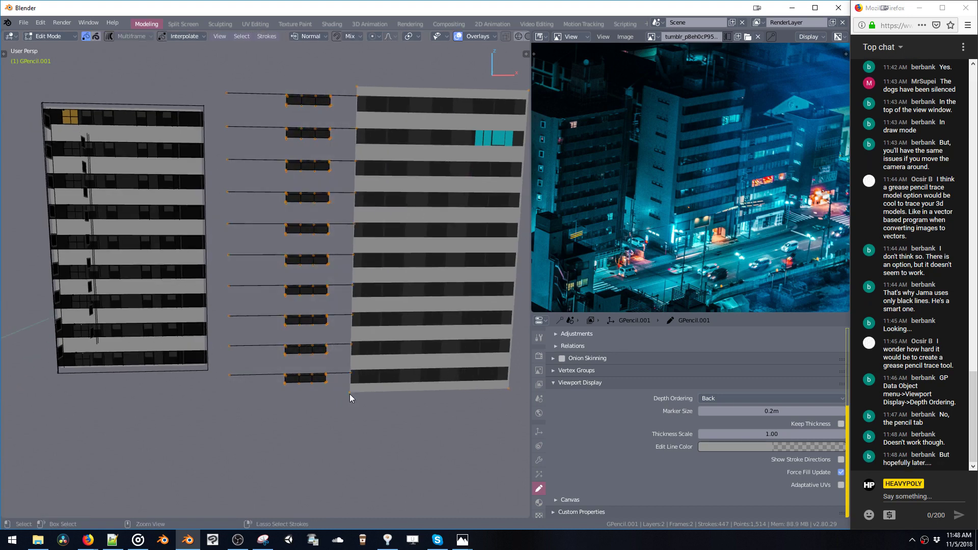
middle_click_drag(408, 90, 432, 62, "shift")
middle_click_drag(465, 414, 324, 339)
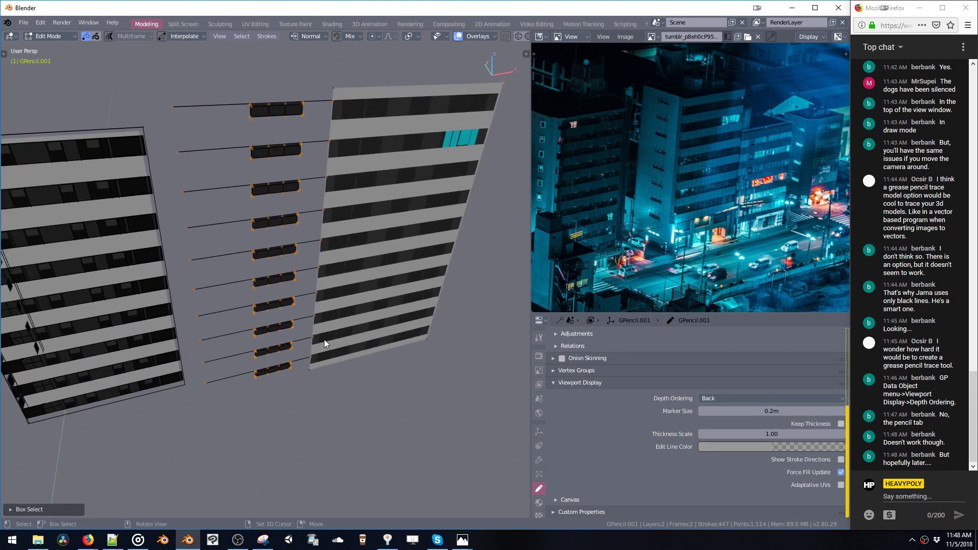
key("r")
key("z")
right_click(449, 205)
type("rz")
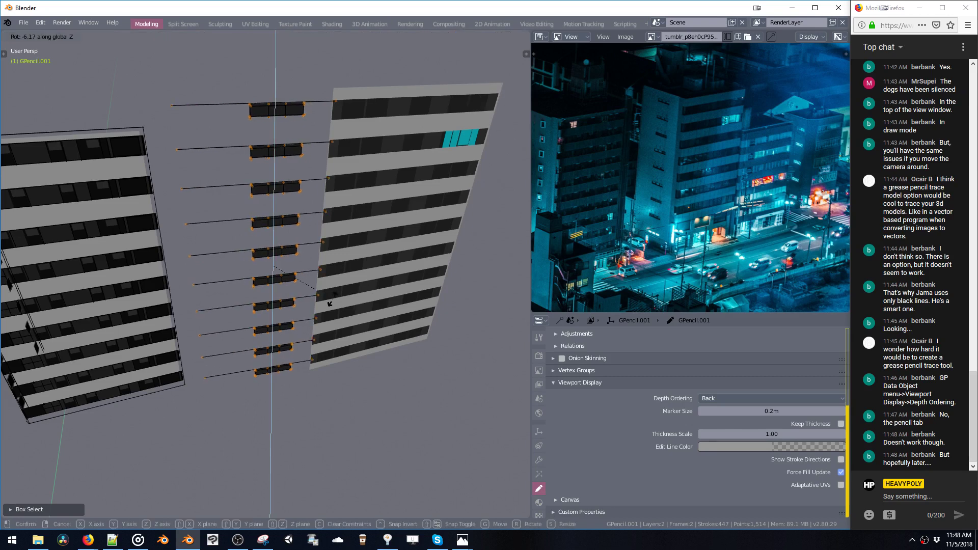
type("90")
left_click(289, 263)
Step: Move the rotated windows and lines along Y and turn them around about Z so the longer line ends point away from the facade
middle_click_drag(290, 263, 362, 273)
key("g")
key("y")
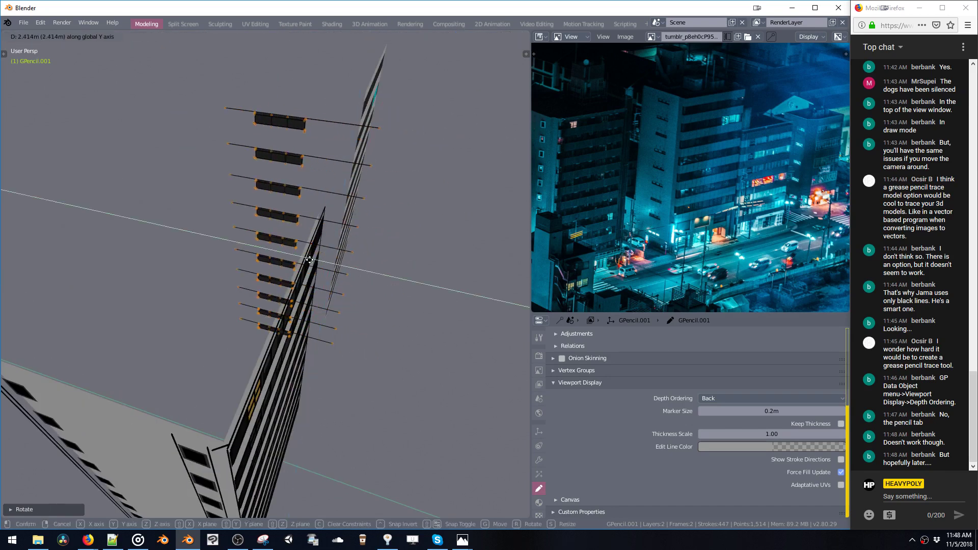
left_click(292, 256)
key("r")
key("z")
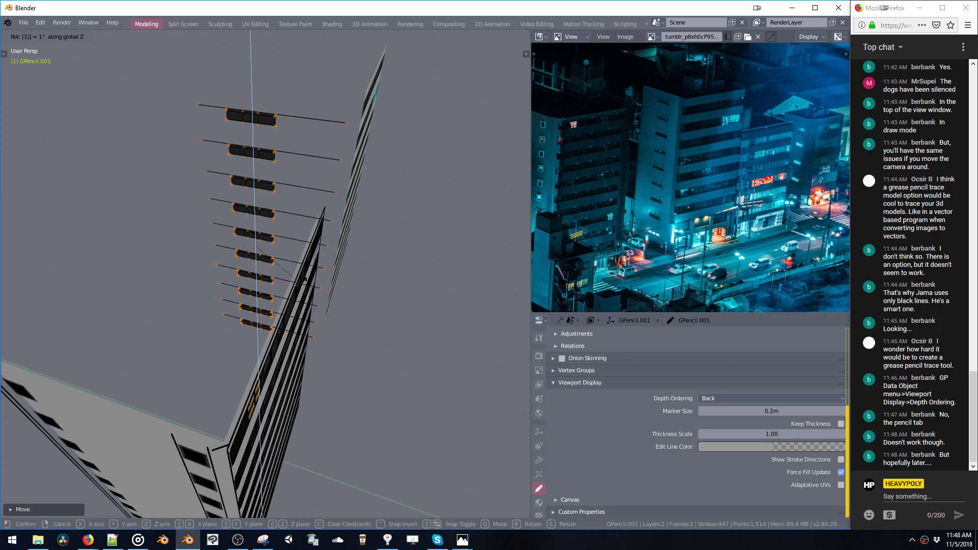
left_click(305, 284)
Step: Shift the windows and lines along Y and X until they meet the second building's front corner as its side wall
mouse_move(306, 284)
middle_mouse_down()
mouse_move(280, 245)
mouse_move(308, 258)
mouse_move(305, 268)
mouse_move(391, 268)
mouse_move(316, 222)
mouse_move(325, 221)
mouse_move(288, 211)
mouse_move(314, 234)
mouse_move(281, 221)
mouse_move(289, 206)
mouse_move(216, 198)
mouse_move(285, 213)
mouse_move(249, 204)
middle_mouse_up()
key("g")
key("y")
left_click(308, 254)
key("g")
key("x")
left_click(306, 266)
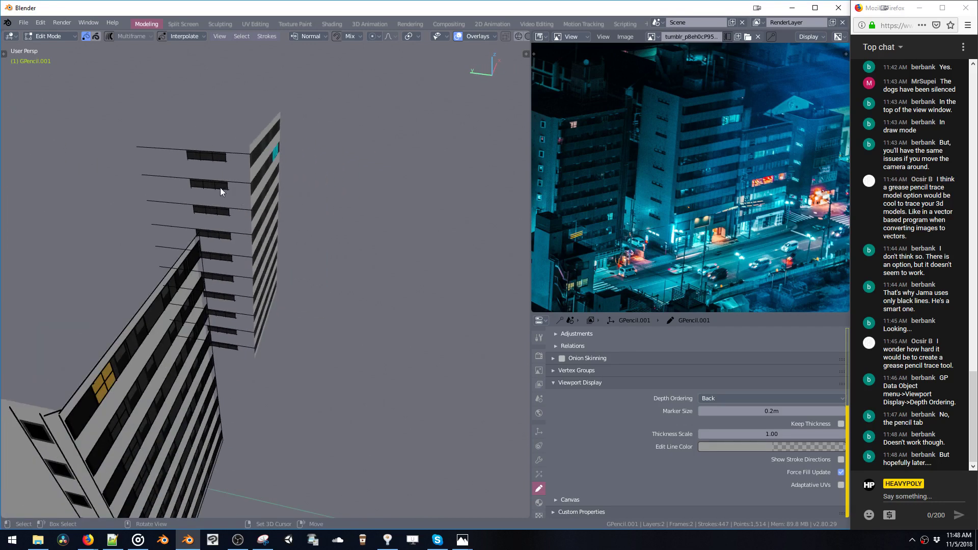
Step: Duplicate a line along Y as a vertical edge at the outer ends of the side wall's floor lines and scale it
key("shift+d")
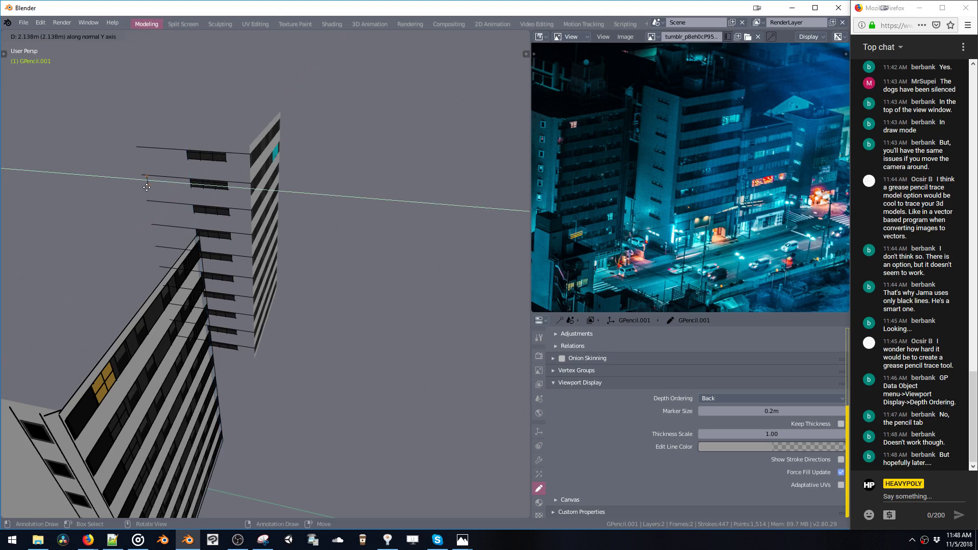
left_click(147, 196)
key("s")
left_click(152, 216)
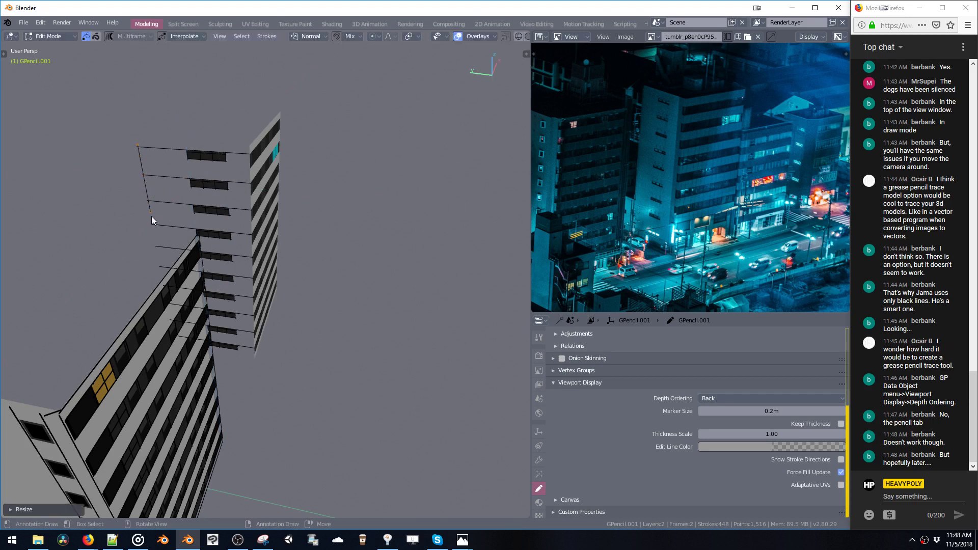
Step: Pull the vertical edge line's lower end down along Z to just below the bottom floor line
key("b")
left_click_drag(143, 208, 197, 225)
mouse_move(197, 224)
middle_mouse_down()
mouse_move(195, 185)
mouse_move(190, 294)
middle_mouse_up()
key("g")
key("z")
left_click(273, 283)
mouse_move(273, 283)
middle_mouse_down()
mouse_move(235, 243)
mouse_move(195, 241)
mouse_move(279, 262)
mouse_move(198, 285)
middle_mouse_up()
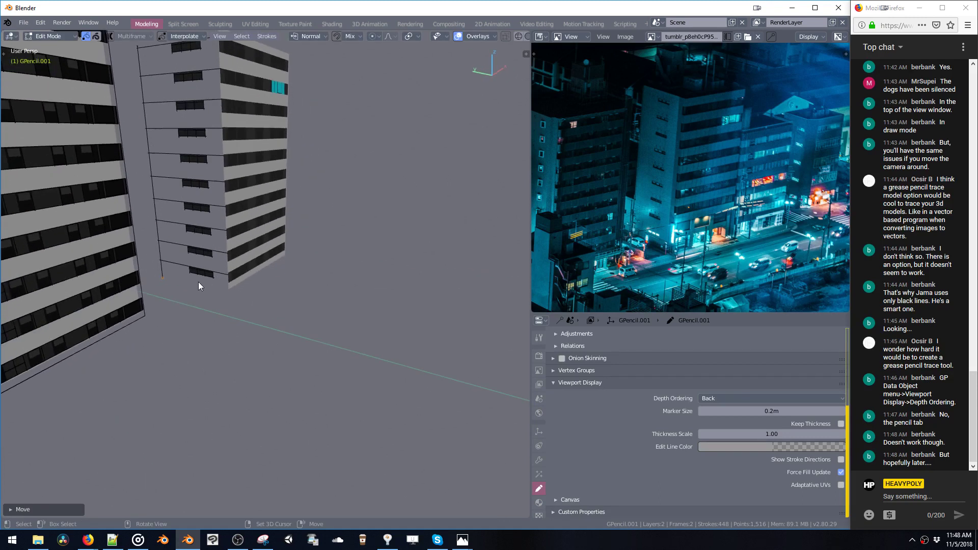
Step: Duplicate the vertical edge line along Y to the front corner and lower both lines' bottom ends along Z well below the walls
key("shift+d")
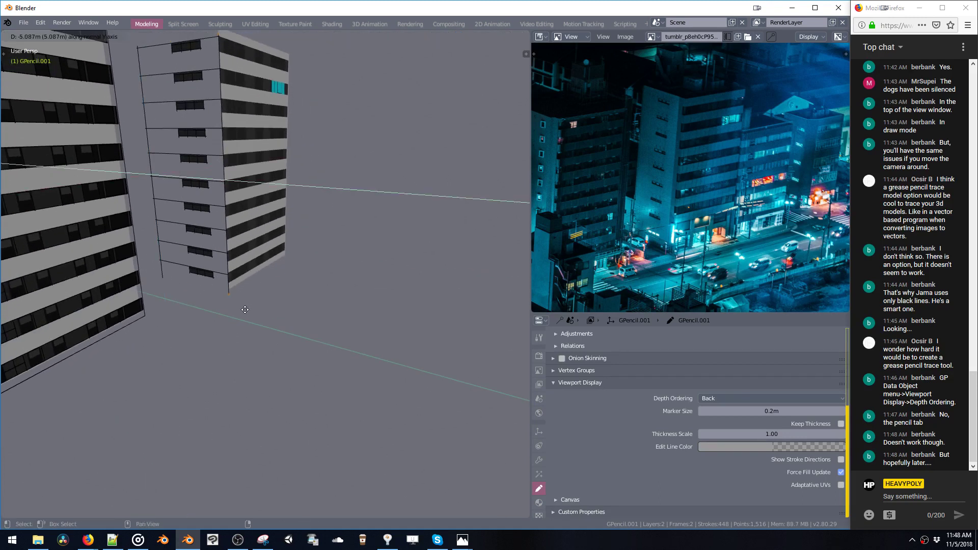
left_click(227, 299)
left_click(161, 274, "shift")
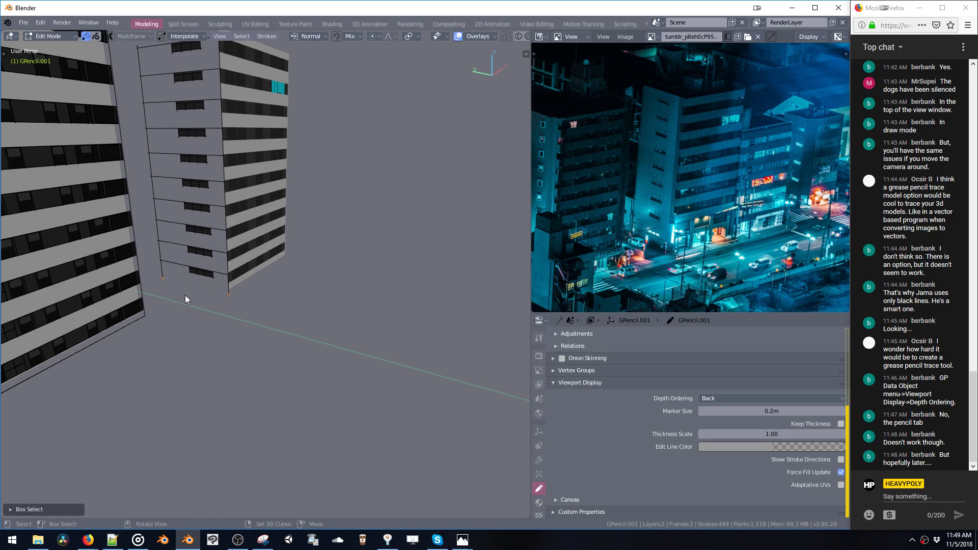
key("g")
key("z")
left_click(182, 308)
middle_click_drag(182, 308, 153, 267)
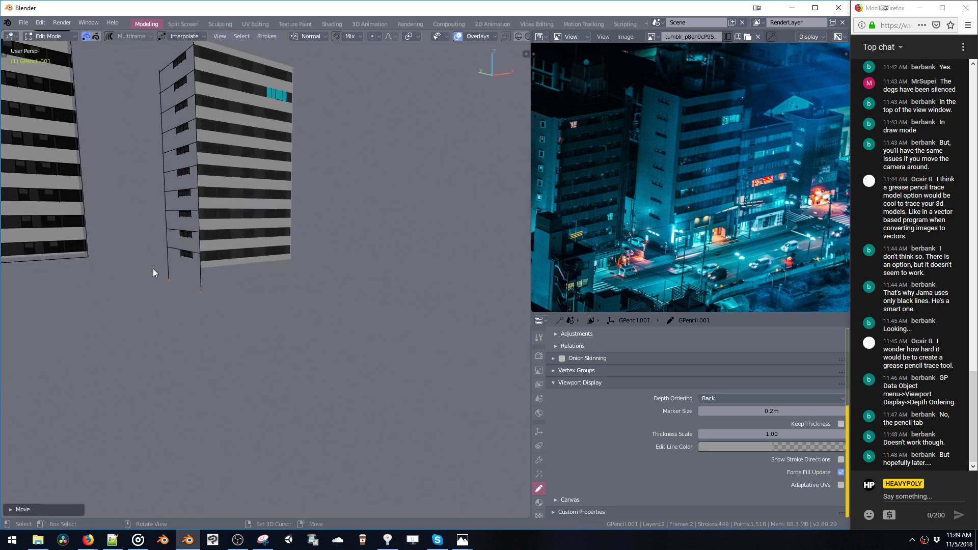
left_click_drag(152, 267, 212, 308)
key("g")
key("z")
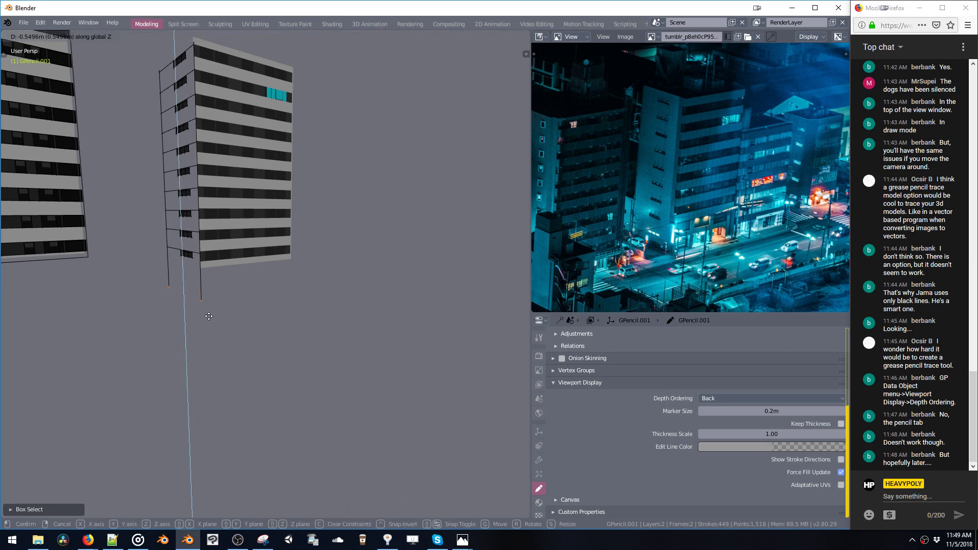
left_click(209, 314)
Step: Duplicate both vertical edge lines along X to the far side of the second building
left_click_drag(156, 267, 210, 313)
left_click_drag(154, 271, 210, 312)
middle_click_drag(218, 344, 182, 304)
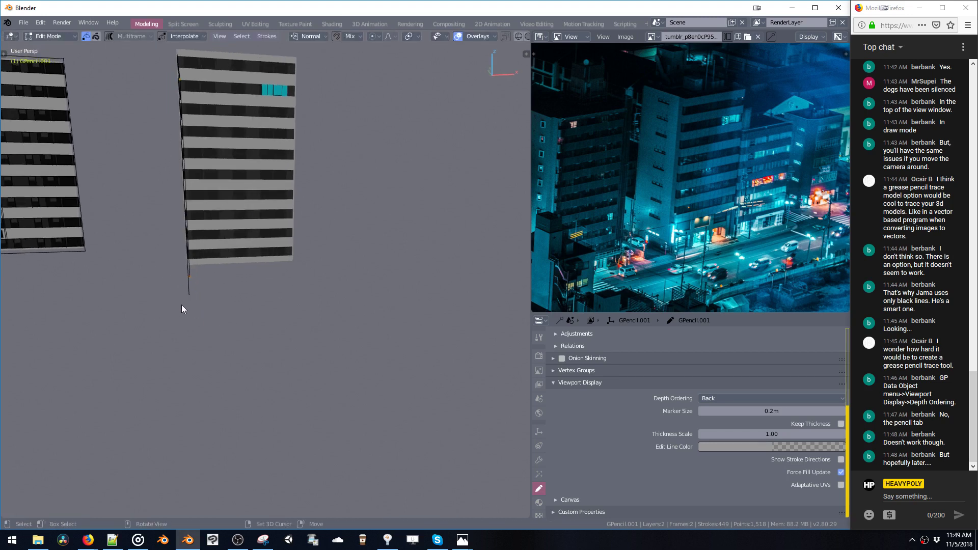
key("shift+d")
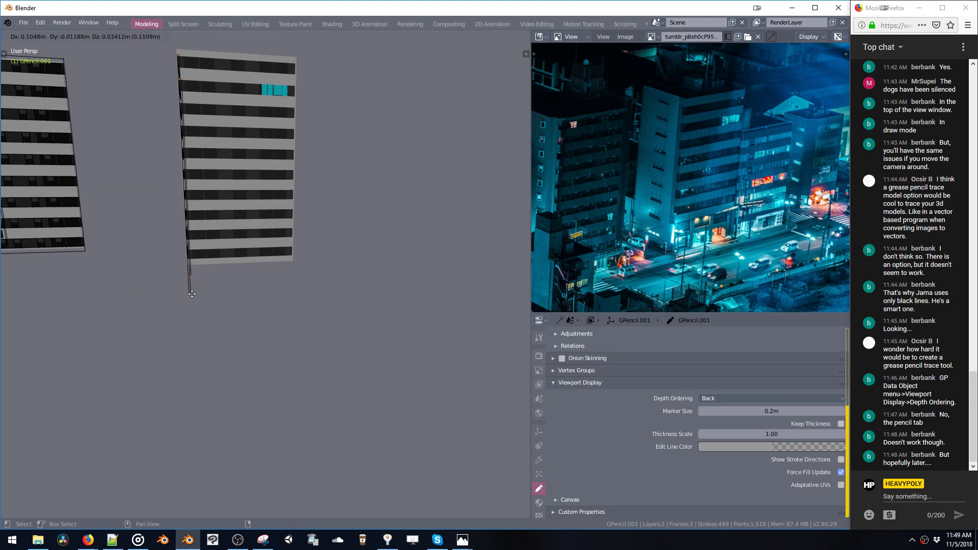
key("x")
left_click(277, 303)
middle_click_drag(276, 302, 306, 252)
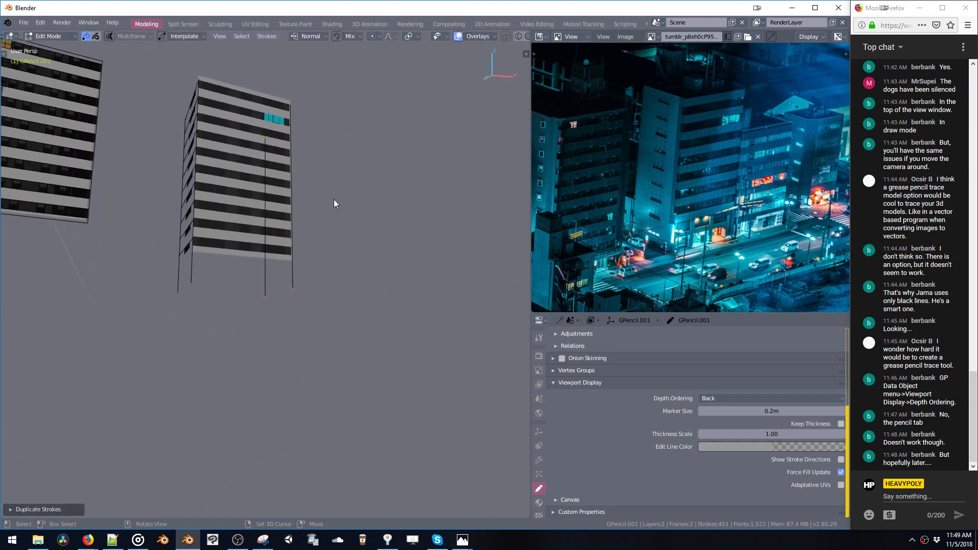
Step: Duplicate the side wall's top line along X to join the tops of the far pair of vertical edge lines
middle_click_drag(334, 199, 220, 141)
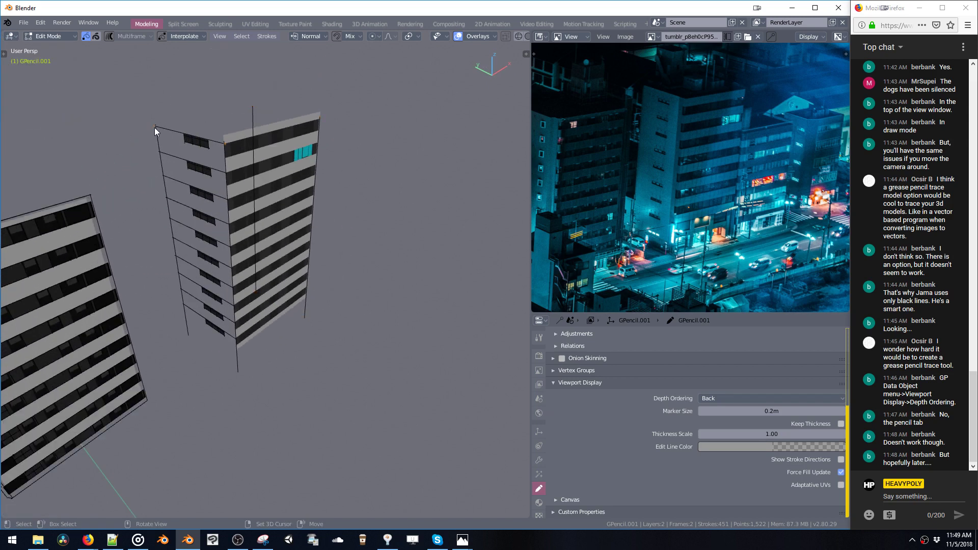
middle_click_drag(155, 128, 156, 135)
key("g")
key("x")
left_click(287, 120)
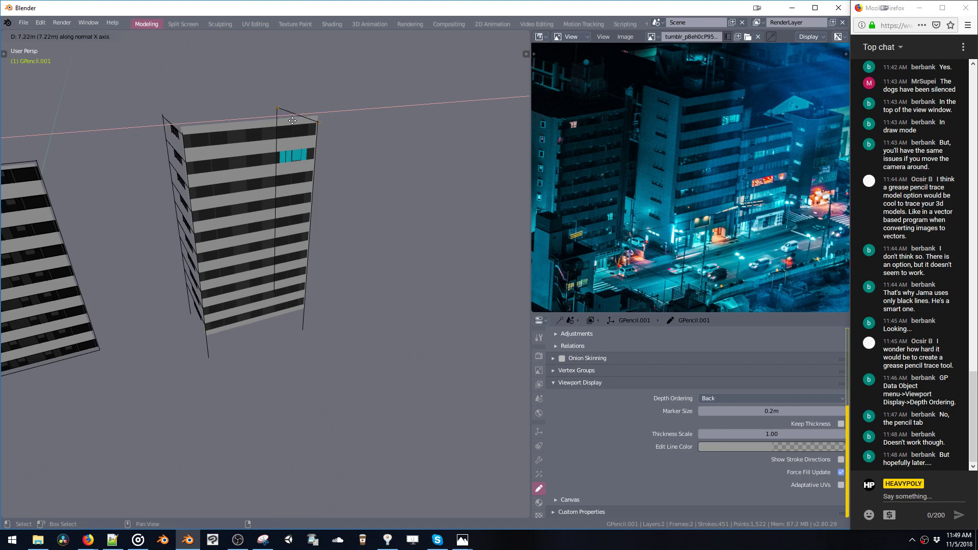
mouse_move(288, 121)
middle_mouse_down()
mouse_move(276, 148)
mouse_move(302, 101)
mouse_move(283, 164)
mouse_move(293, 232)
mouse_move(279, 252)
mouse_move(279, 224)
mouse_move(216, 219)
mouse_move(231, 225)
mouse_move(260, 275)
mouse_move(290, 212)
mouse_move(283, 273)
mouse_move(291, 279)
middle_mouse_up()
Step: In Draw mode from the front view, sketch the ground floor below the facade with two horizontal lines and several vertical dividers
key("v")
left_click(319, 253)
key("v")
left_click(271, 261)
key("Tab")
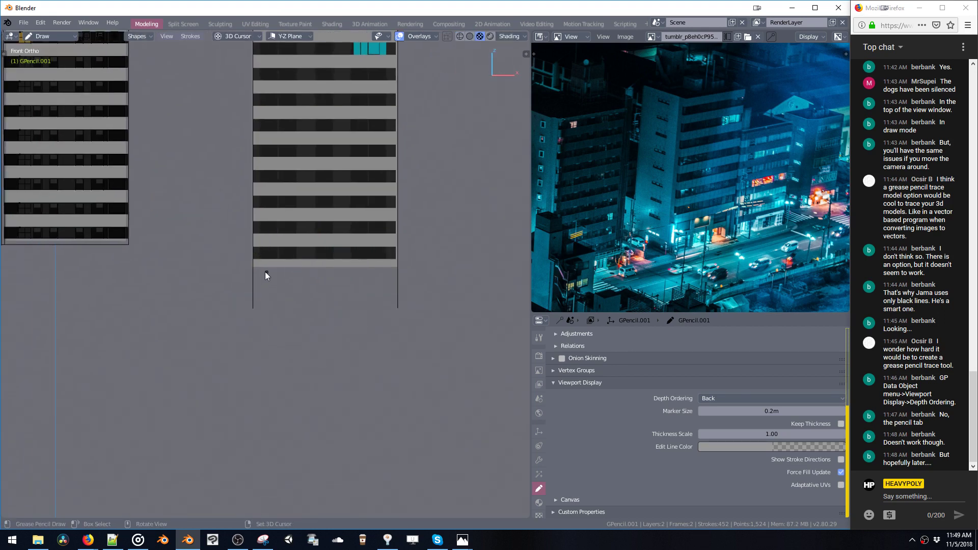
left_click_drag(258, 301, 258, 278)
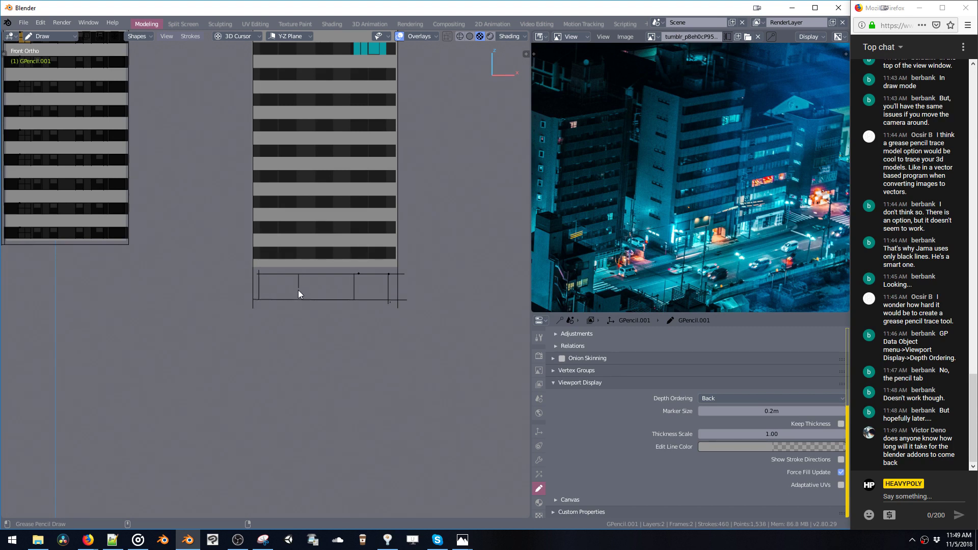
left_click_drag(304, 275, 304, 285)
left_click(344, 274)
left_click(346, 299)
middle_click_drag(309, 283, 338, 266, "shift")
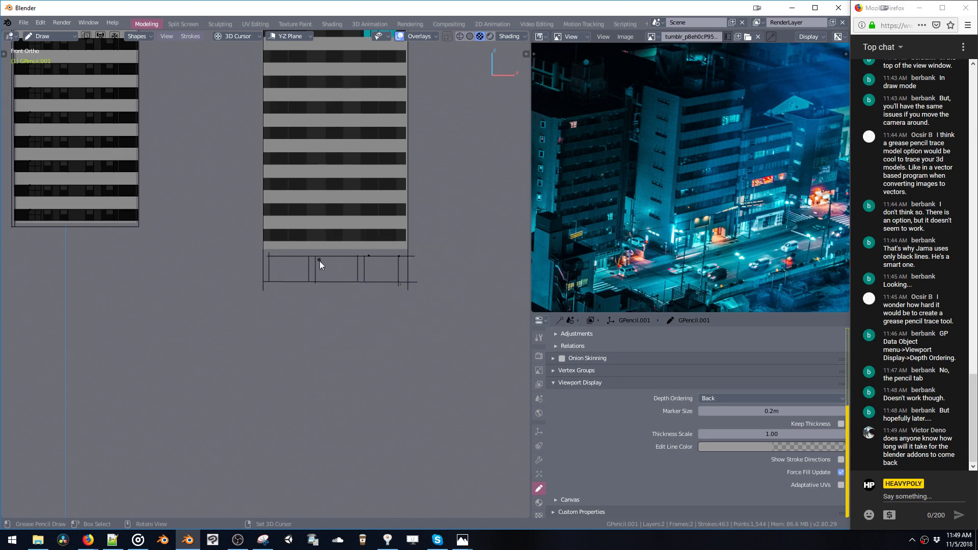
Step: In Edit mode, move the bottom ends of the middle and right-hand ground-floor dividers down along Z
key("Tab")
left_click_drag(301, 273, 365, 296)
key("g")
key("z")
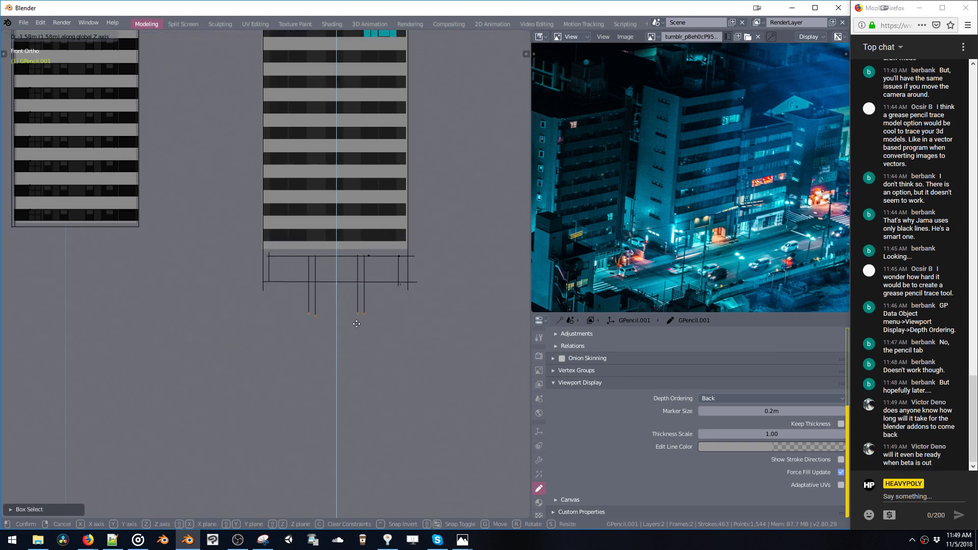
left_click(358, 369)
key("s")
key("z")
left_click(349, 337)
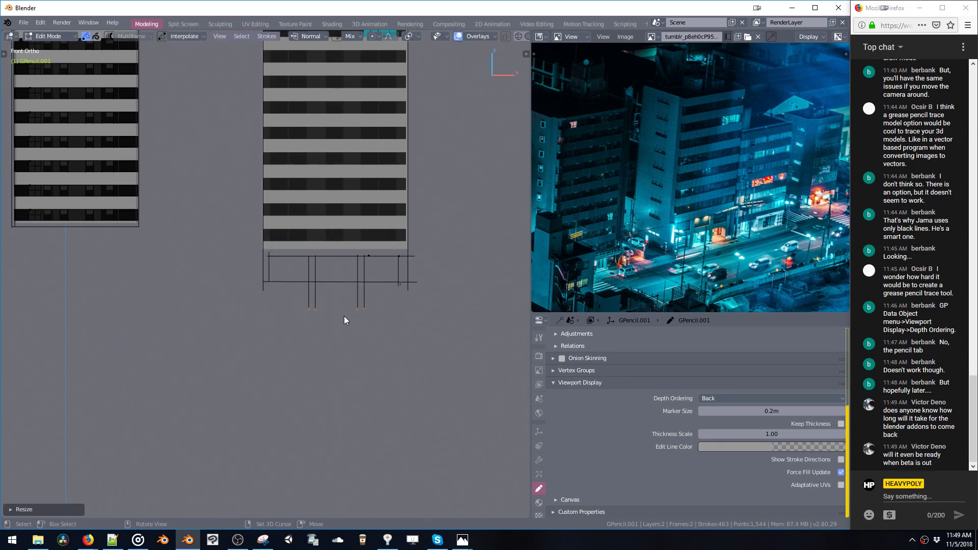
left_click_drag(395, 279, 411, 298)
key("g")
key("z")
left_click(411, 329)
Step: Flatten the bottom ends of all ground-floor verticals to one level by scaling them to 0 along Z, and adjust their height
key("b")
mouse_move(274, 323)
left_mouse_down()
mouse_move(258, 286)
mouse_move(431, 344)
left_mouse_up()
key("b")
key("s")
key("z")
key("0")
left_click(378, 316)
key("g")
key("z")
left_click(344, 311)
key("alt+a")
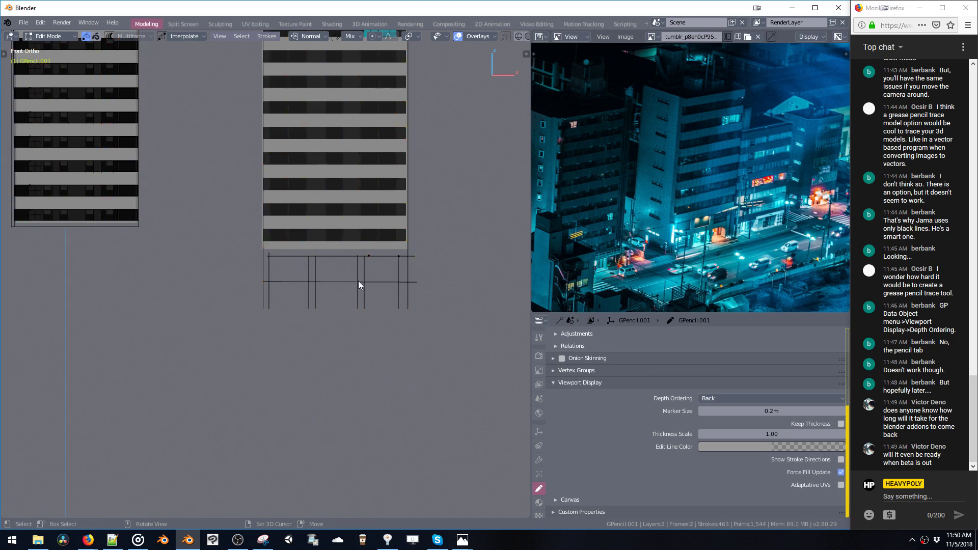
Step: Draw a rectangle stroke in the upper-left bay of the ground floor and return to Edit mode
scroll(348, 290, "up", 3)
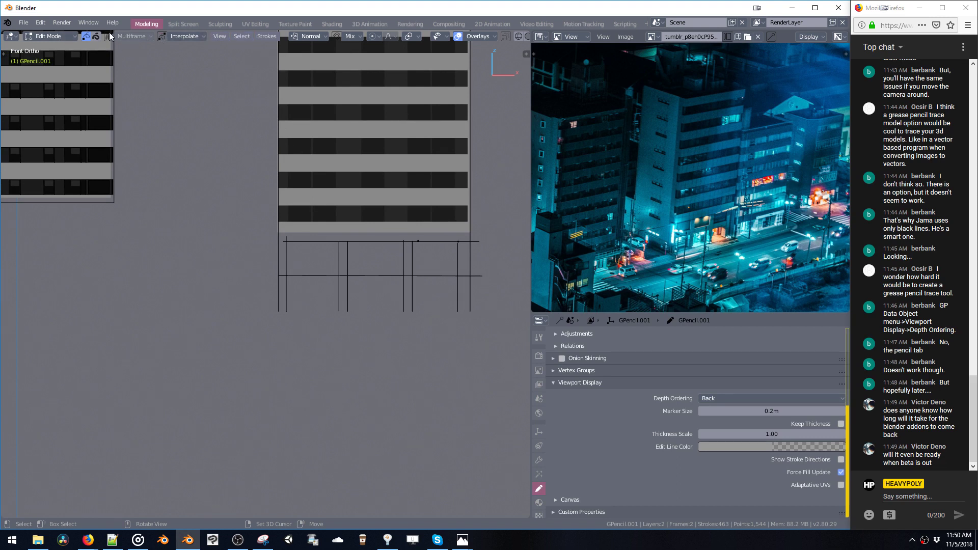
key("ctrl+Tab")
left_click(259, 128)
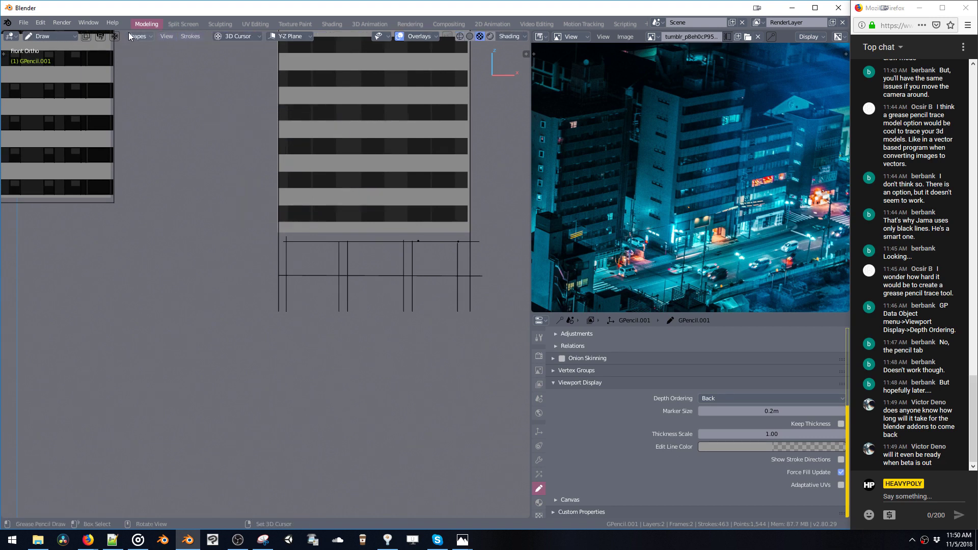
left_click(136, 36)
left_click(133, 66)
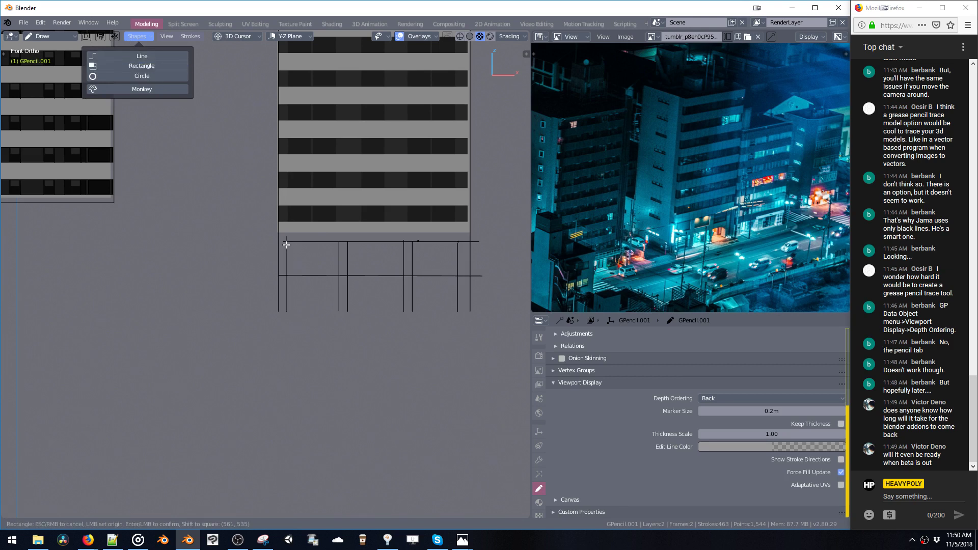
left_click_drag(286, 243, 337, 274)
key("ctrl+Tab")
left_click(331, 245)
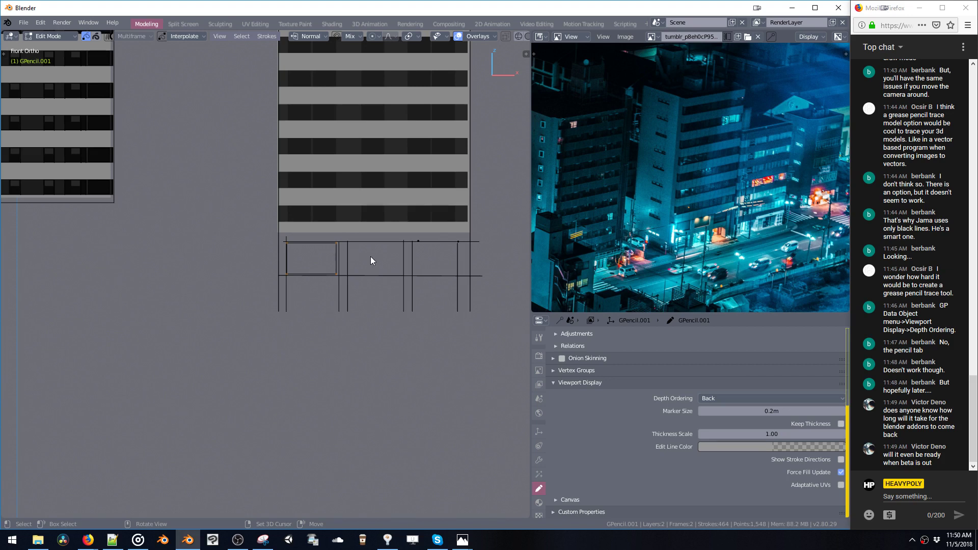
Step: Duplicate the window rectangle along X into the middle and right bays of the ground floor's upper row
middle_click_drag(371, 257, 317, 261)
key("g")
left_click(346, 258)
key("shift+d")
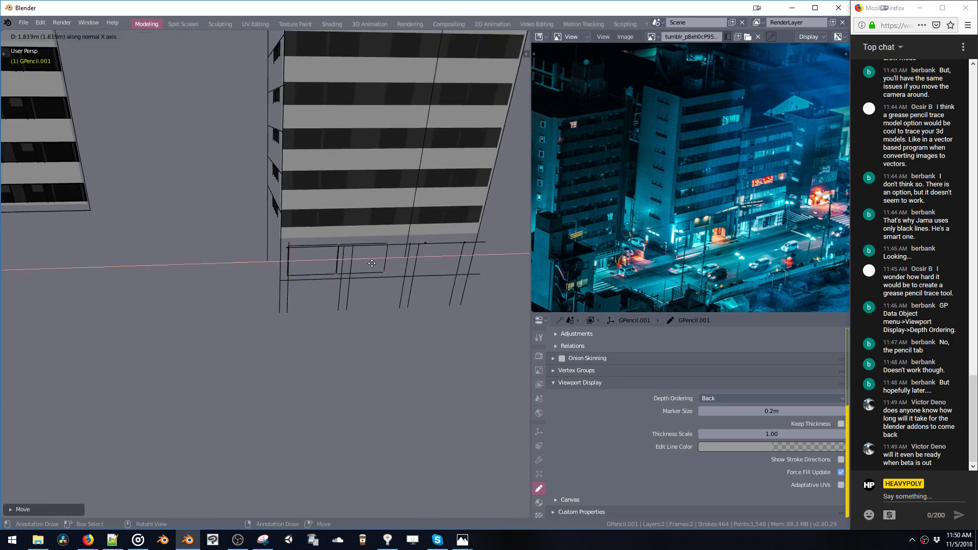
left_click(388, 265)
key("shift+d")
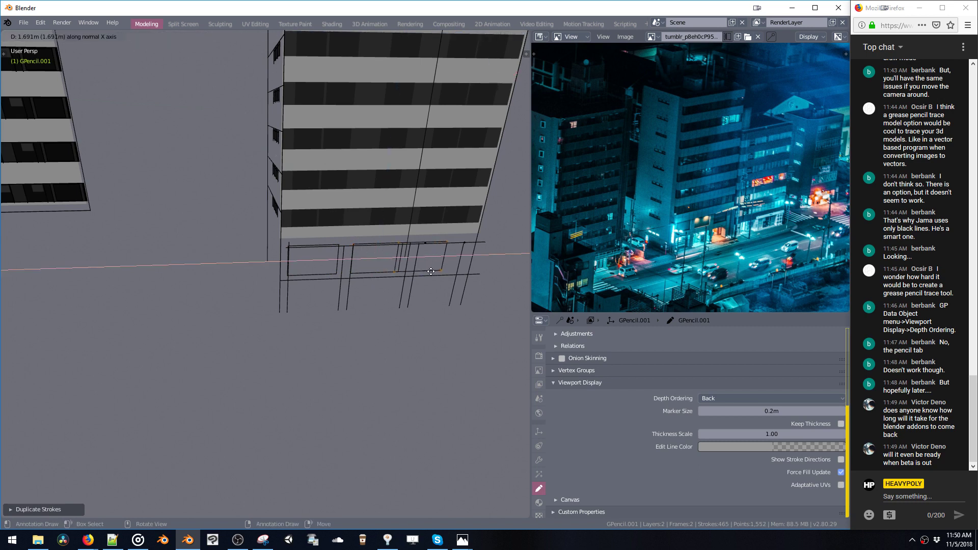
left_click(440, 271)
Step: Select all three window rectangles and duplicate them down along Z to form the ground floor's lower row
left_click(398, 271, "shift")
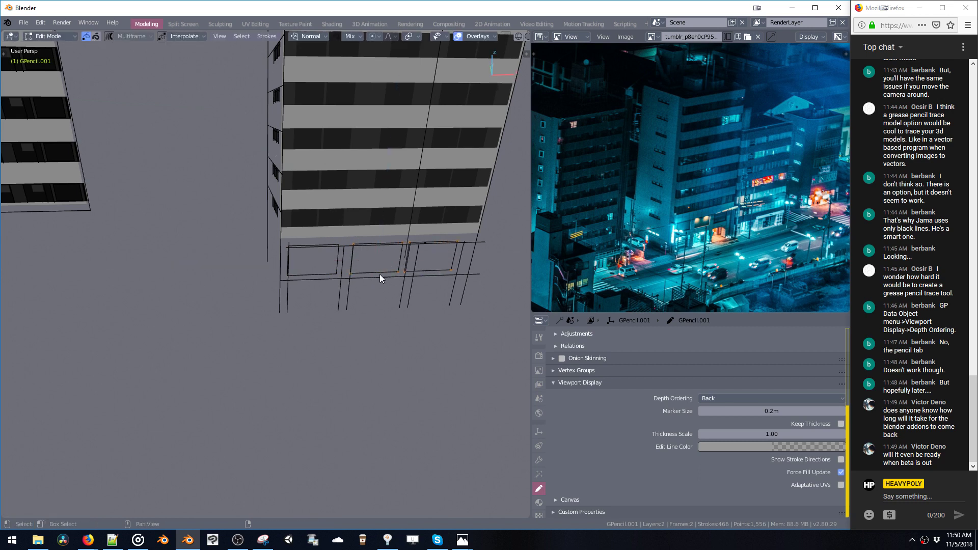
key("shift+d")
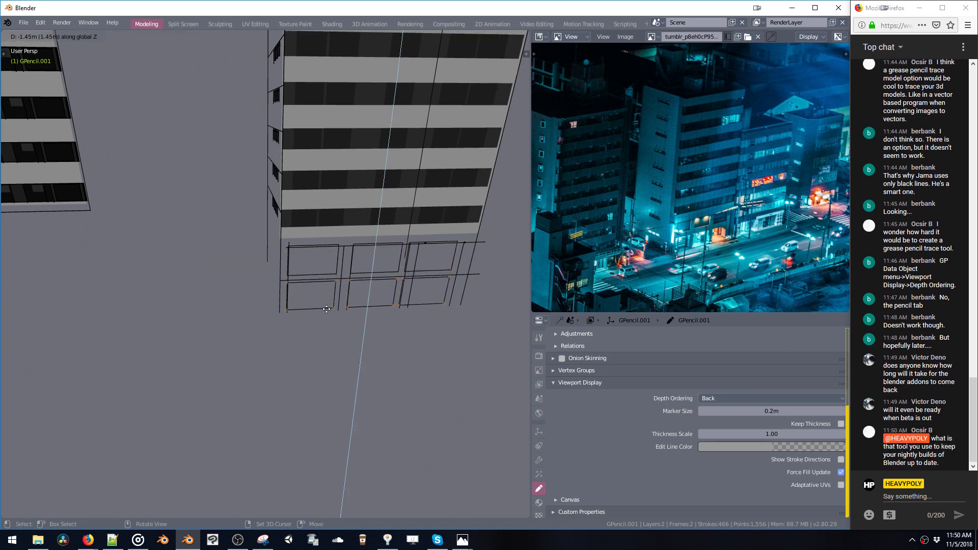
mouse_move(335, 277)
middle_mouse_down()
mouse_move(258, 289)
mouse_move(345, 304)
mouse_move(336, 288)
middle_mouse_up()
key("g")
key("z")
left_click(320, 280)
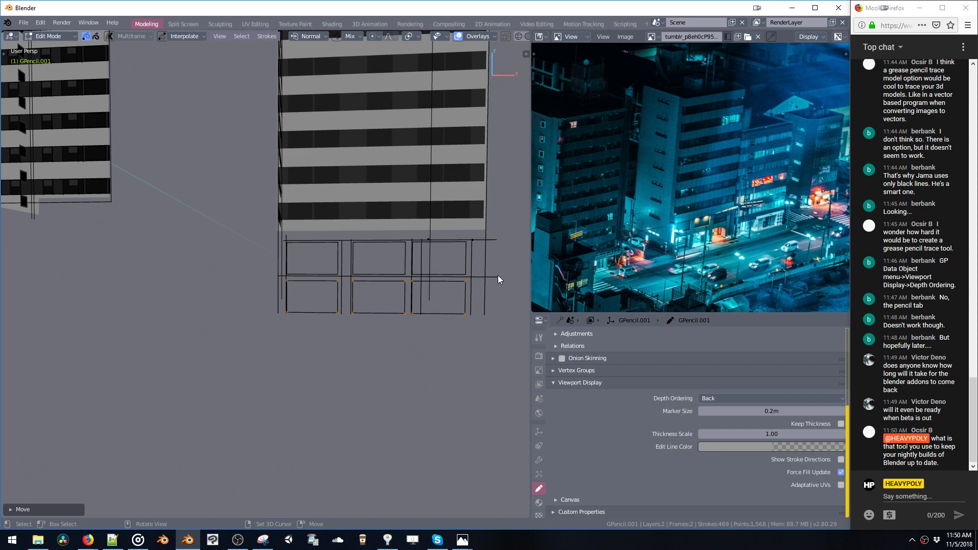
Step: Duplicate the ground floor's middle horizontal line about 0.2 m down along Z
key("g")
key("z")
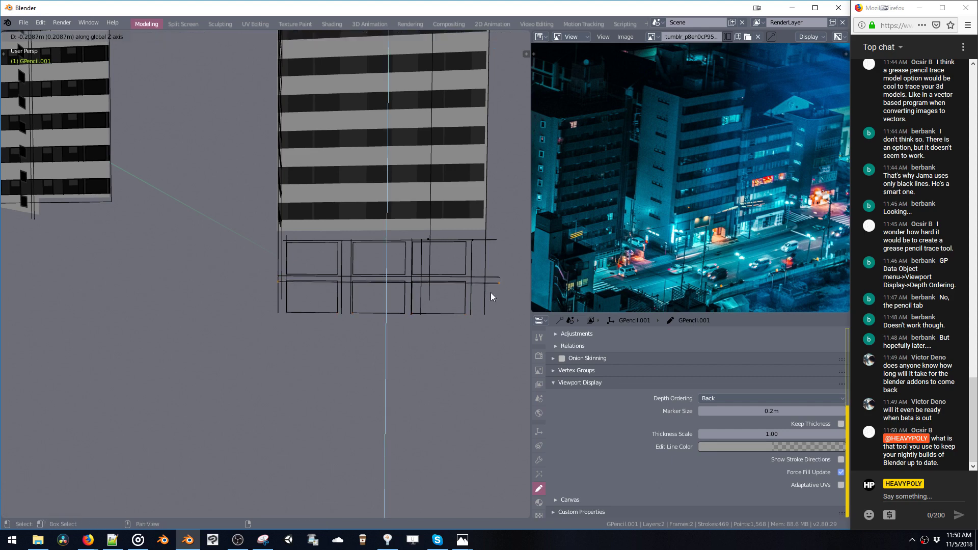
left_click(491, 295)
Step: Move the overshooting right ends of both middle horizontal lines back along X to the building's edge
mouse_move(491, 295)
middle_mouse_down()
mouse_move(530, 296)
mouse_move(528, 273)
mouse_move(490, 283)
middle_mouse_up()
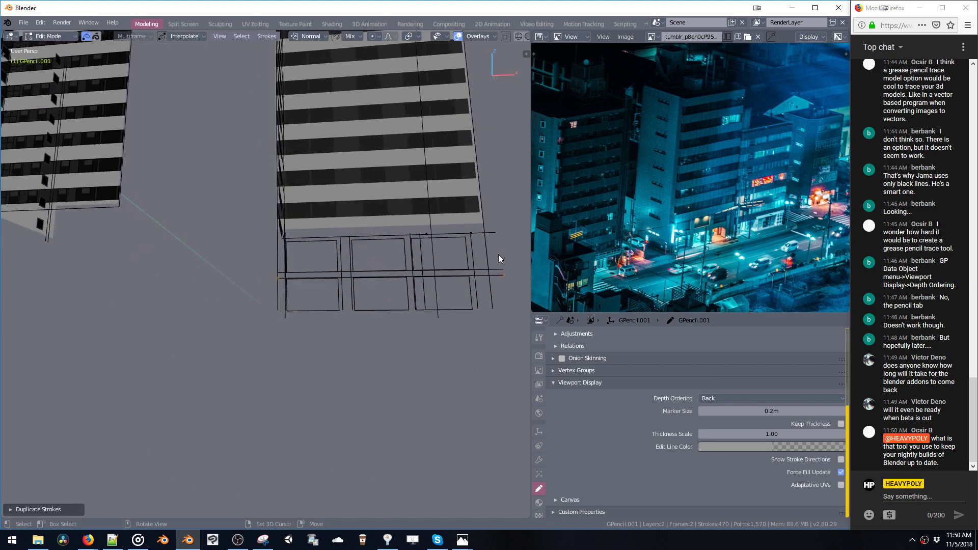
left_click_drag(498, 255, 509, 279)
key("g")
key("x")
left_click(495, 277)
key("a")
mouse_move(482, 246)
middle_mouse_down()
mouse_move(407, 263)
mouse_move(432, 237)
middle_mouse_up()
key("alt+a")
middle_click_drag(413, 211, 417, 227)
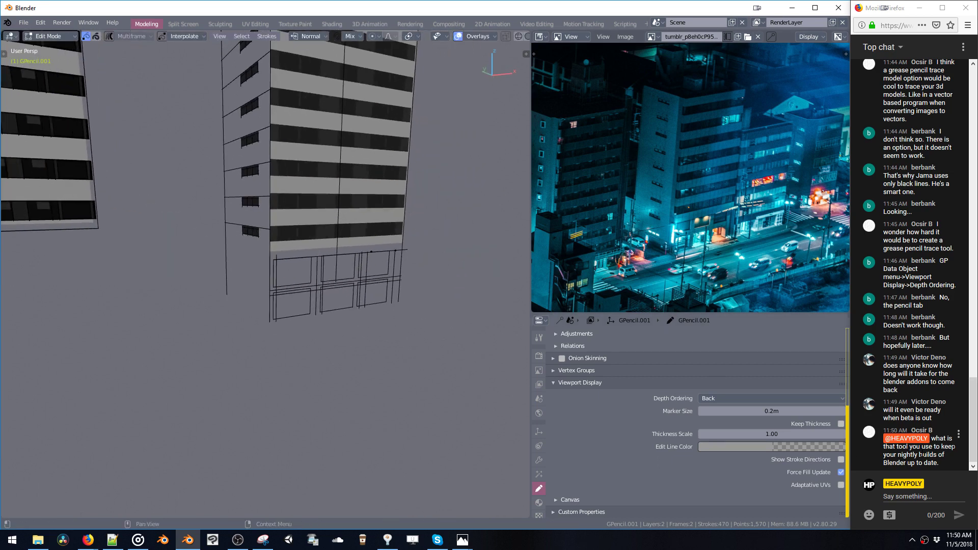
Step: Switch to Overmind Studios Blender Updater to show the available nightly builds, and minimize it again
left_click(391, 541)
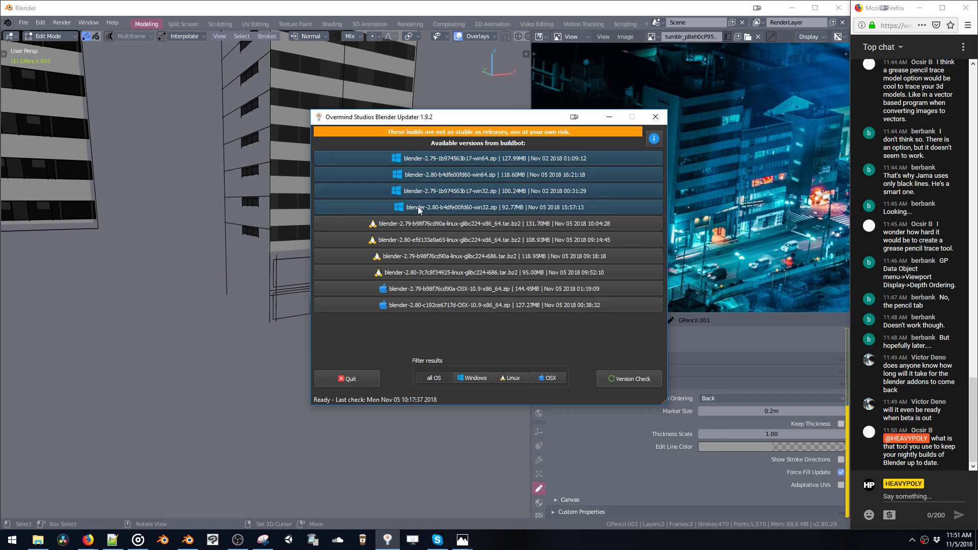
left_click_drag(468, 122, 480, 204)
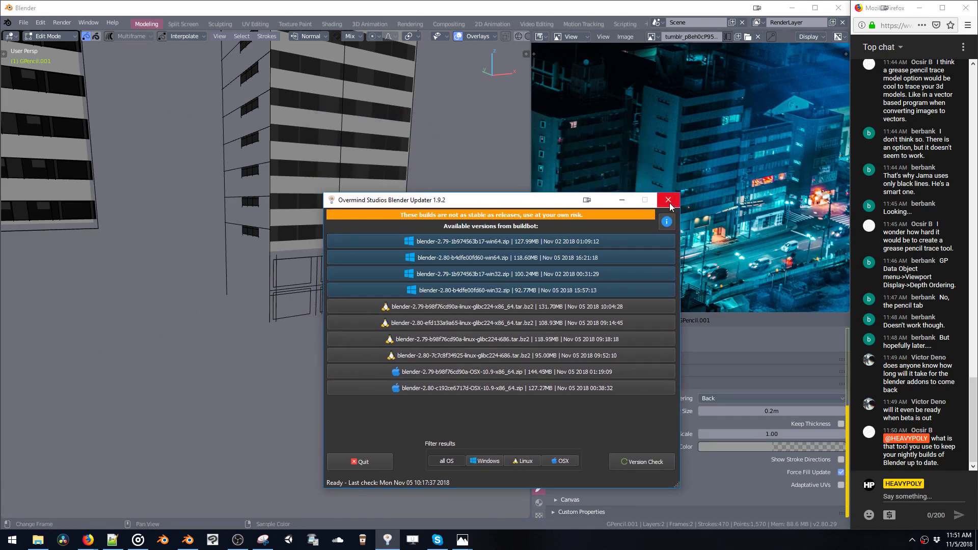
left_click(622, 200)
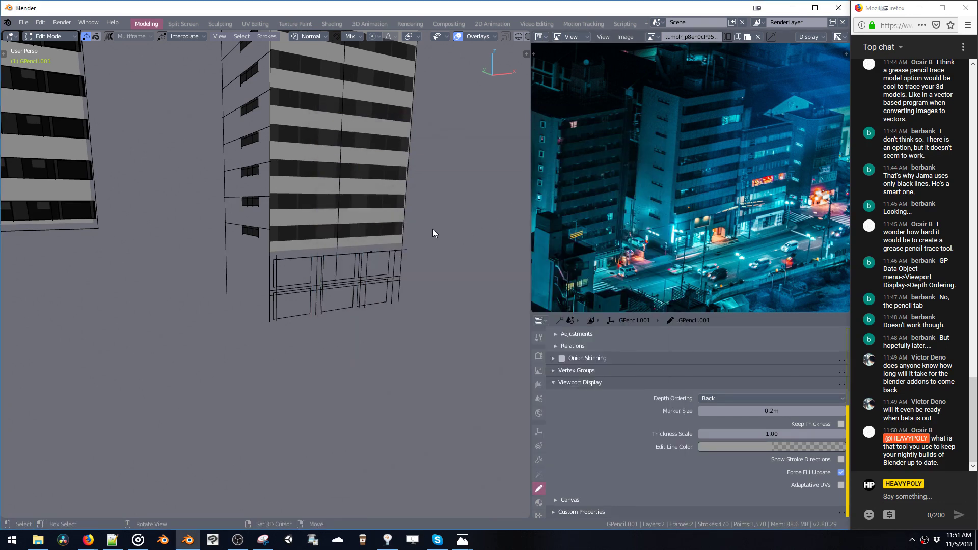
Step: Move the right end of the ground floor's top horizontal line along X to the building's corner
mouse_move(440, 233)
middle_mouse_down()
mouse_move(377, 226)
mouse_move(403, 246)
mouse_move(402, 224)
mouse_move(454, 244)
middle_mouse_up()
left_click(447, 258)
key("g")
key("x")
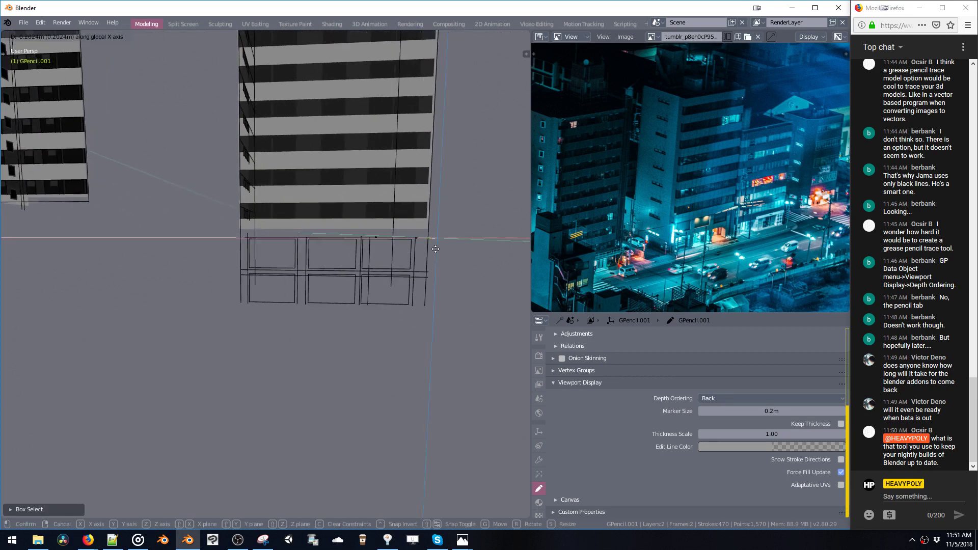
left_click(462, 255)
Step: Duplicate the lowest side-wall window down along Z to the ground-floor level
mouse_move(323, 218)
middle_mouse_down()
mouse_move(356, 216)
mouse_move(314, 210)
mouse_move(362, 228)
mouse_move(253, 226)
middle_mouse_up()
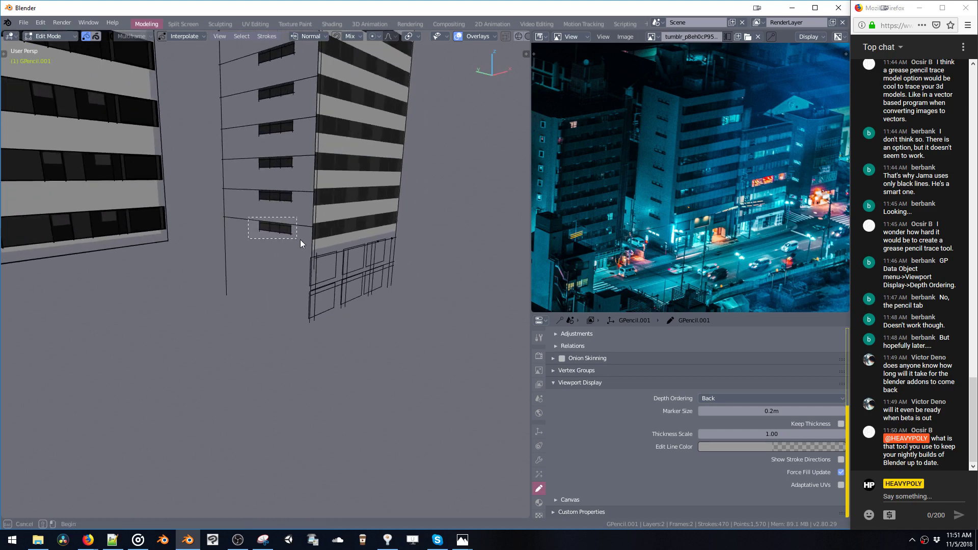
left_click(284, 234)
key("g")
key("z")
key("z")
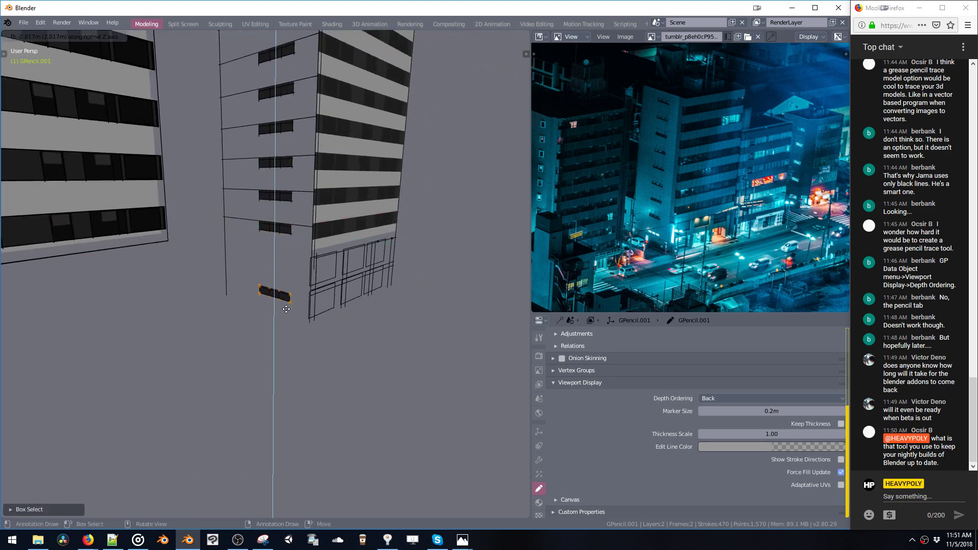
left_click(285, 301)
Step: Duplicate a ground-floor rectangle along Y, rotate the copy 90 degrees in top view and narrow it along Y
mouse_move(286, 301)
middle_mouse_down()
mouse_move(301, 278)
mouse_move(357, 299)
middle_mouse_up()
key("shift+d")
key("y")
left_click(375, 307)
key("shift+r")
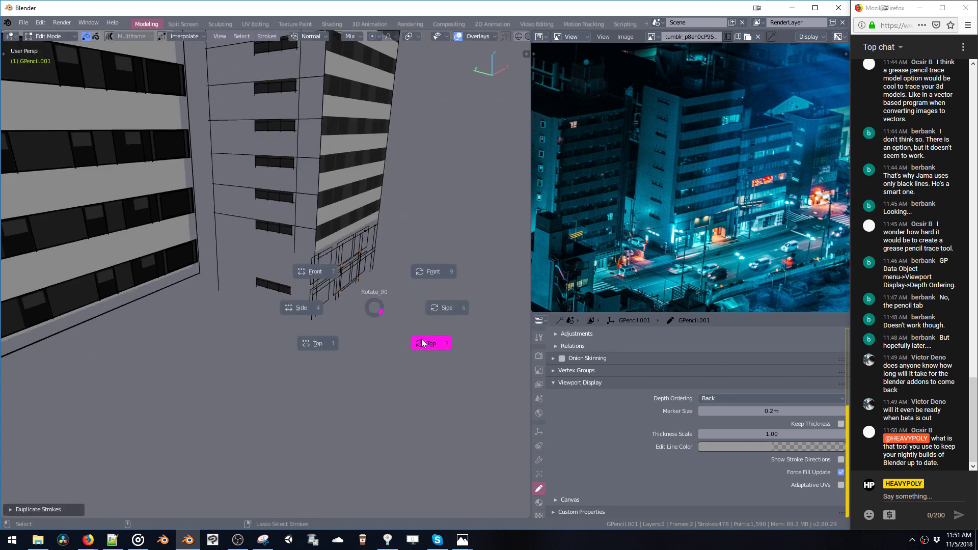
left_click(427, 342)
key("s")
key("y")
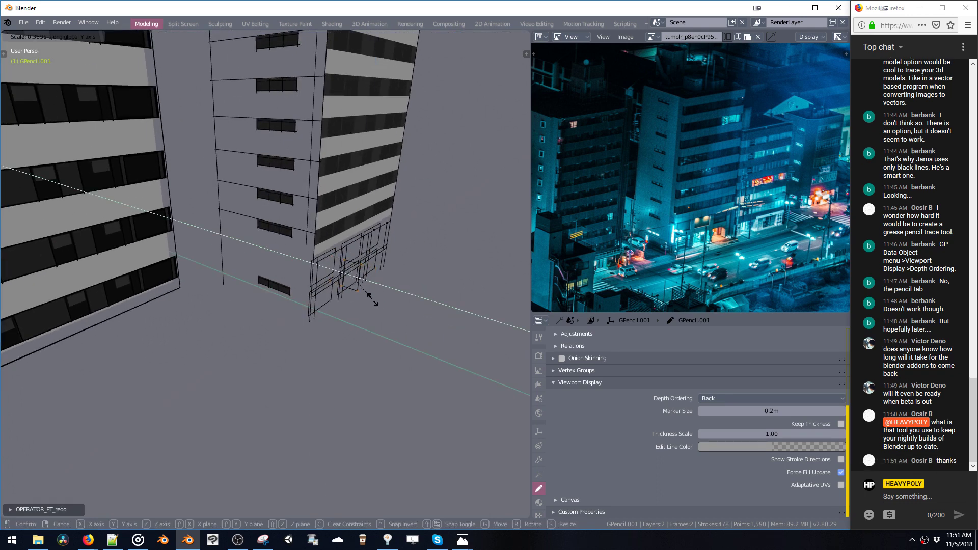
left_click(364, 291)
Step: Position the rotated rectangle against the ground-floor front along Y and X, and adjust its height along Z
mouse_move(364, 290)
middle_mouse_down()
mouse_move(384, 286)
mouse_move(297, 294)
mouse_move(353, 301)
mouse_move(367, 254)
mouse_move(308, 266)
mouse_move(288, 285)
mouse_move(343, 286)
mouse_move(317, 256)
mouse_move(268, 259)
mouse_move(253, 289)
mouse_move(213, 272)
mouse_move(301, 269)
mouse_move(267, 298)
mouse_move(320, 243)
mouse_move(292, 238)
mouse_move(360, 218)
mouse_move(386, 194)
mouse_move(331, 222)
middle_mouse_up()
key("g")
key("y")
left_click(366, 282)
key("s")
key("z")
left_click(364, 317)
key("g")
key("x")
left_click(275, 295)
key("g")
key("x")
left_click(360, 297)
Step: From the front view, duplicate a ground-floor rectangle into the empty space right of the building and flatten it along Z
scroll(326, 264, "down", 5)
scroll(326, 226, "up", 2)
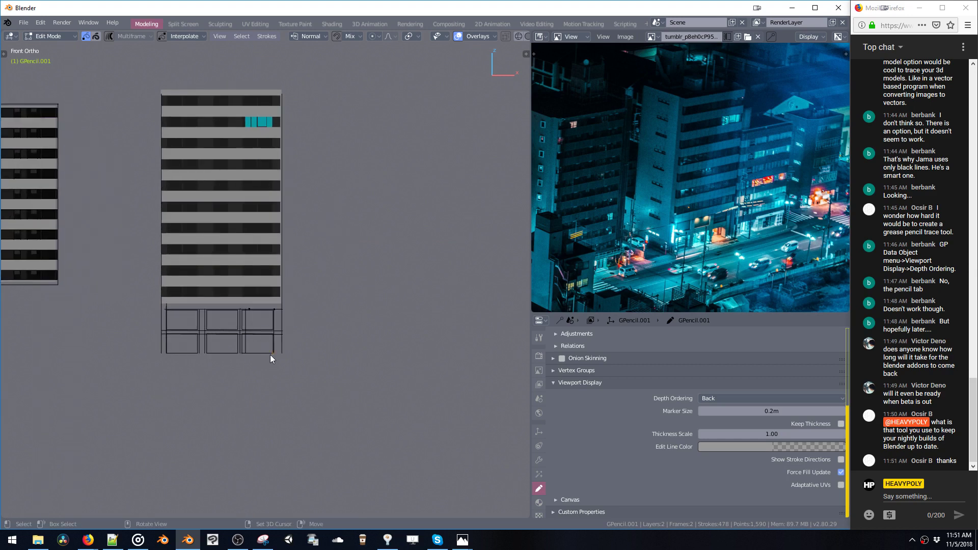
key("shift+d")
left_click(352, 207)
key("s")
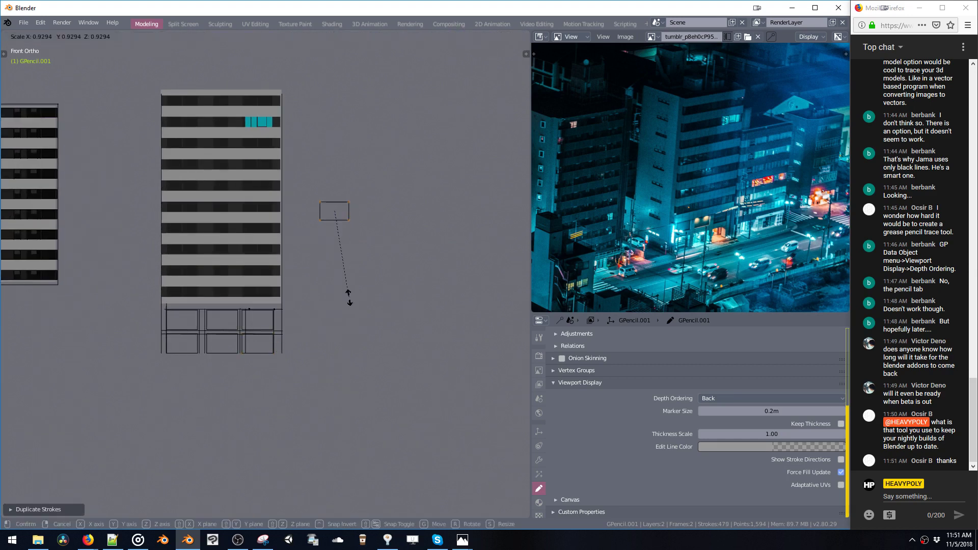
key("z")
left_click(343, 236)
Step: Stretch the flat rectangle's right end along X into a long strip and scale the strip slightly along Z
left_click_drag(343, 195, 353, 221)
key("g")
key("x")
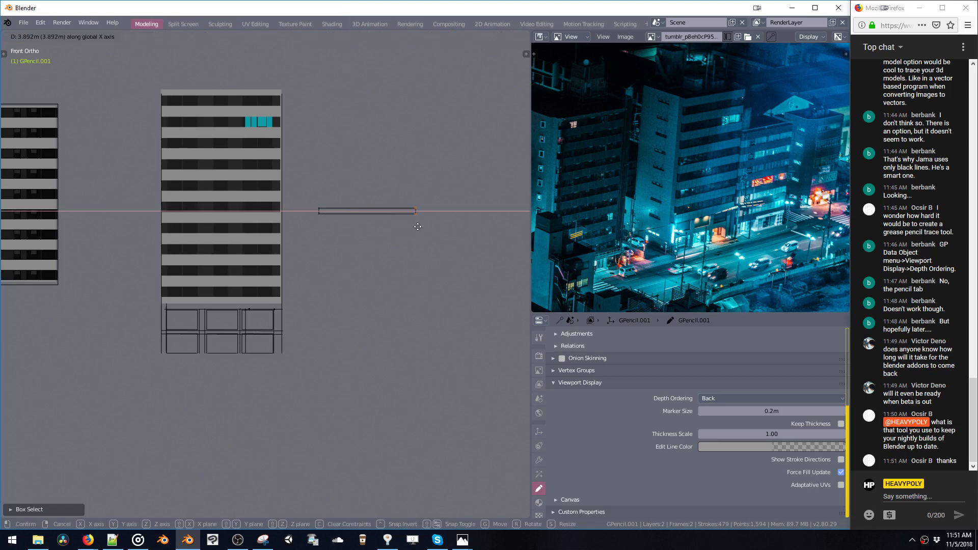
left_click(408, 226)
key("s")
key("z")
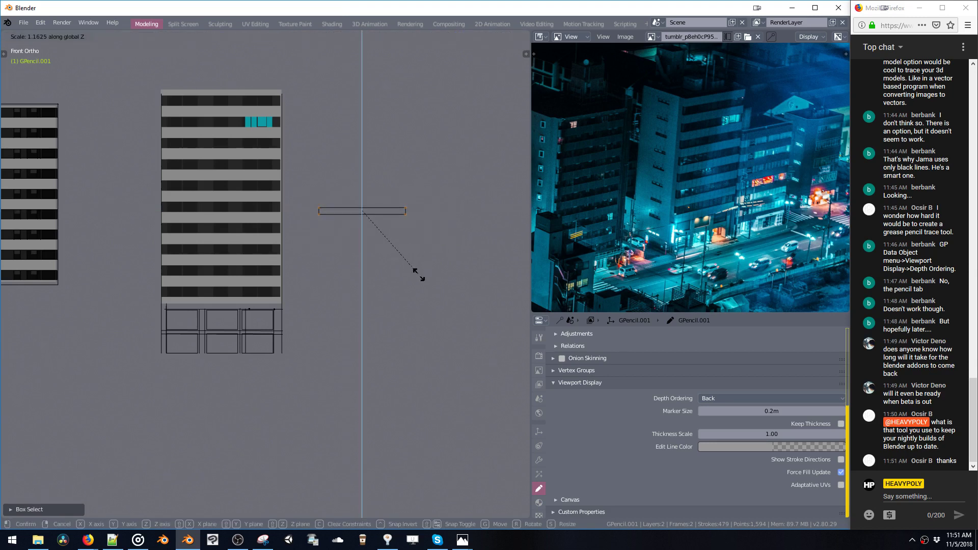
left_click(416, 280)
Step: Move the strip along X away from the building and duplicate it a short distance down along Z
key("g")
key("Escape")
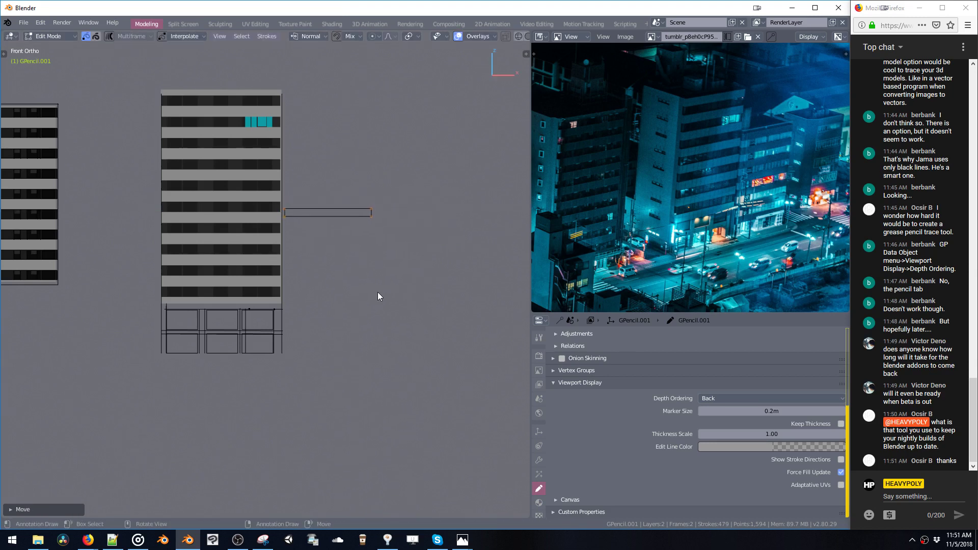
key("g")
key("x")
left_click(423, 276)
key("shift+d")
key("z")
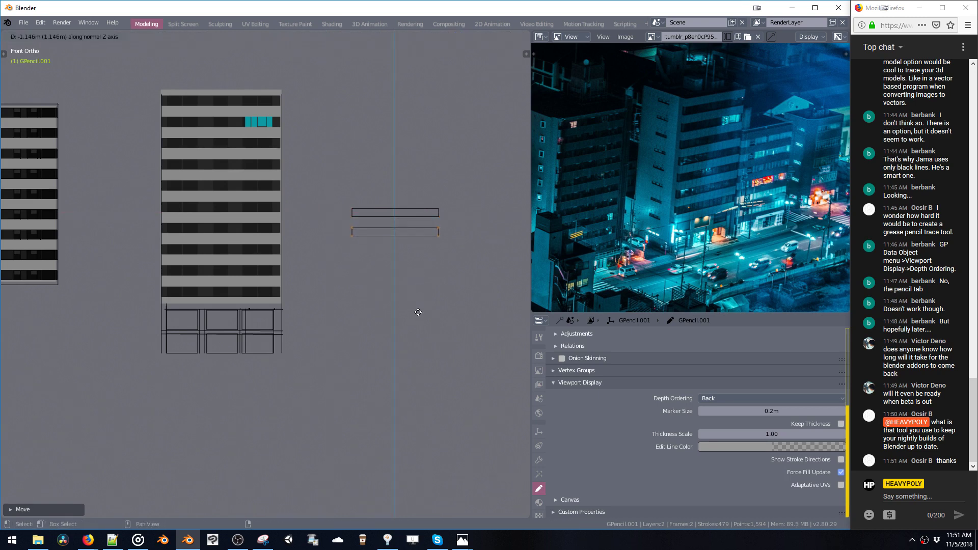
left_click(417, 312)
Step: Duplicate the lower strip, scale the copy along X into a narrow divider and place it near the strip's left end
scroll(435, 219, "up", 4)
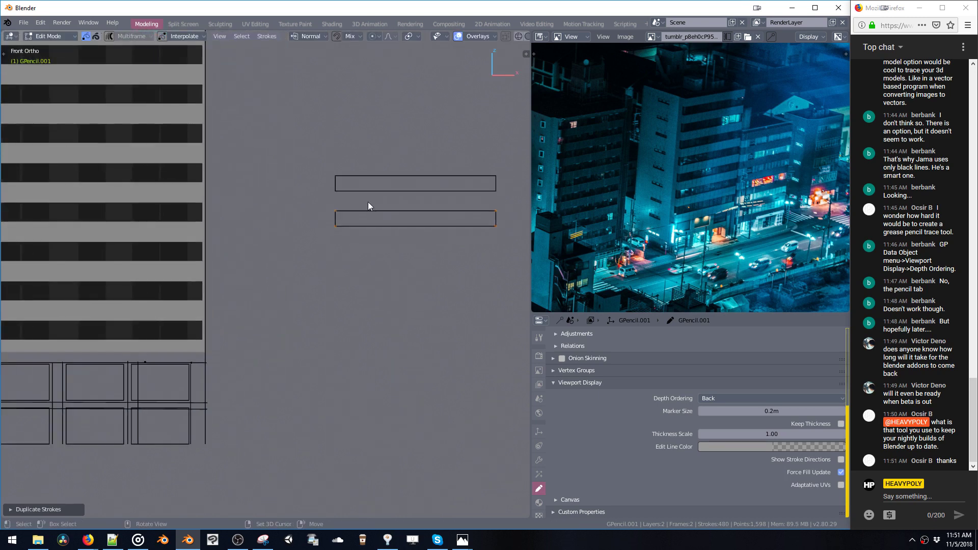
key("shift+d")
key("x")
key("s")
key("x")
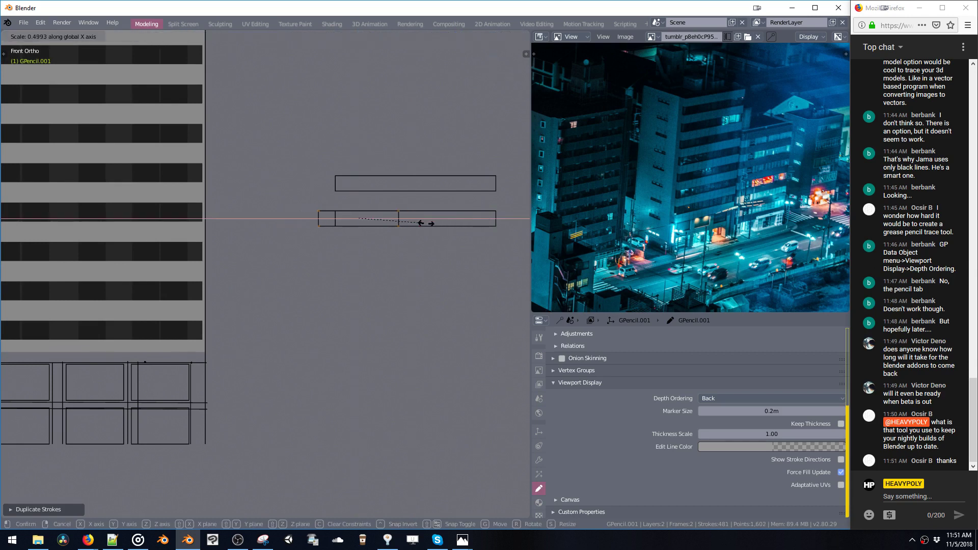
left_click(368, 221)
key("g")
key("x")
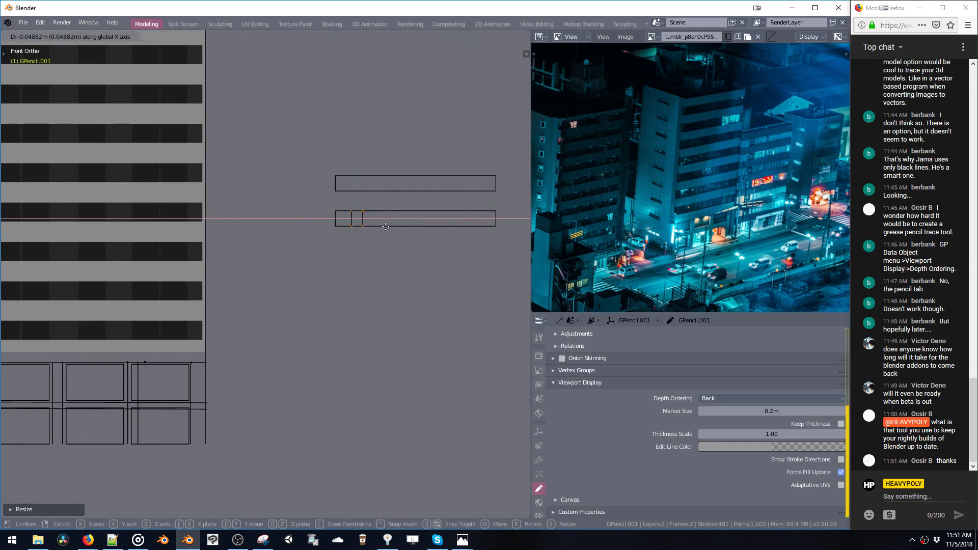
left_click(390, 229)
Step: Duplicate the narrow divider along X to the middle of the lower strip, make it thinner and adjust its position
middle_click_drag(390, 223, 329, 210, "shift")
key("shift+d")
key("x")
left_click(396, 221)
key("s")
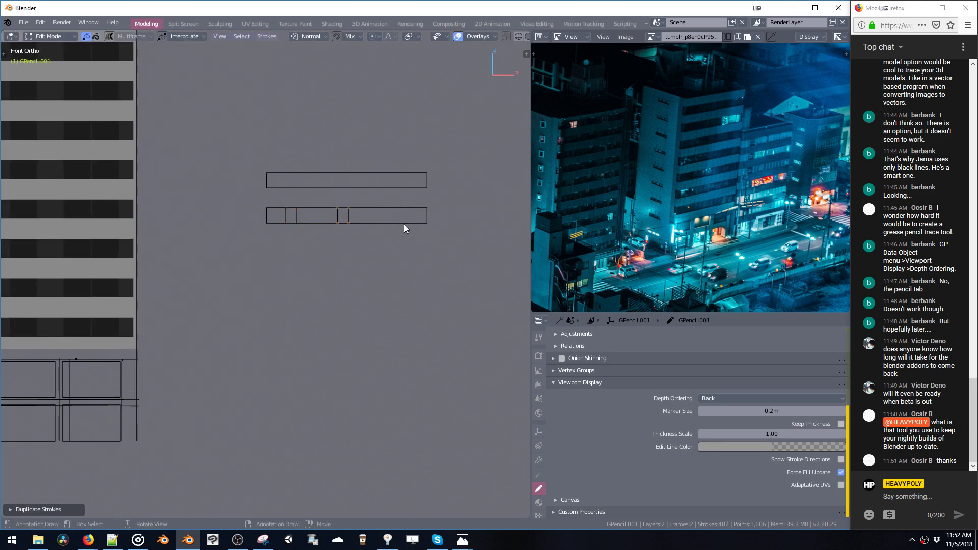
key("x")
left_click(375, 215)
key("g")
key("x")
left_click(365, 216)
Step: Duplicate the thin divider along X twice more toward the strip's right end, adjusting the copies' widths along X
key("shift+d")
key("x")
left_click(423, 222)
key("s")
key("x")
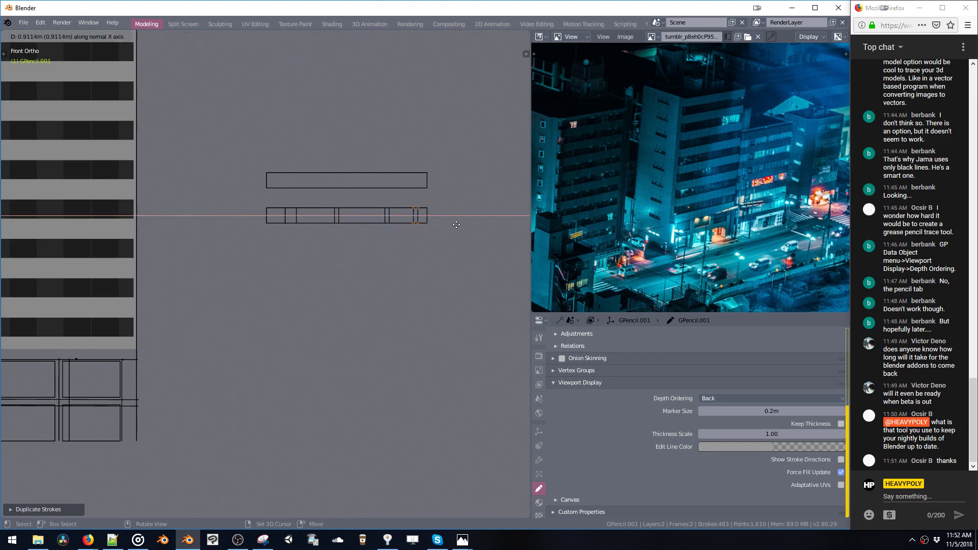
right_click(463, 228)
key("s")
key("x")
left_click(472, 230)
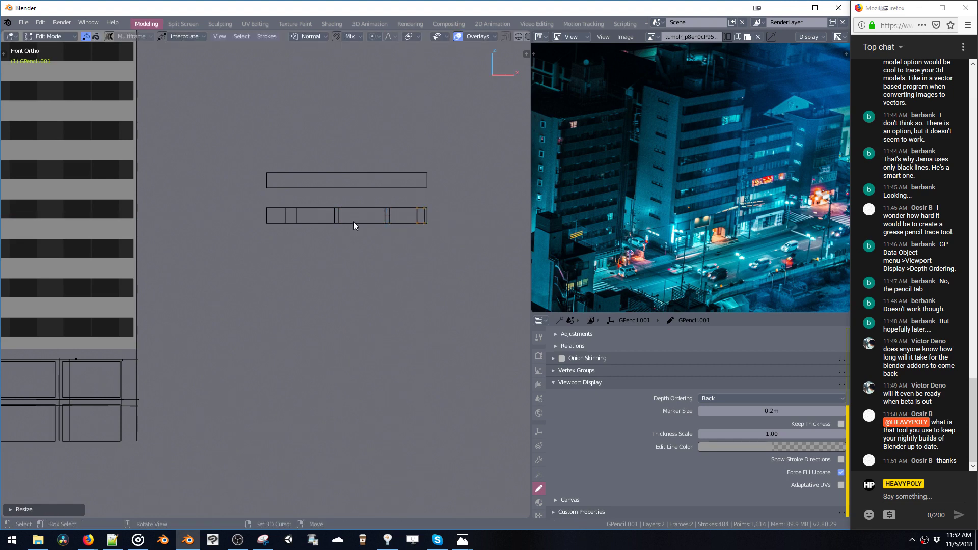
Step: Delete the plain strip above the strip that holds the dividers
left_click(338, 218)
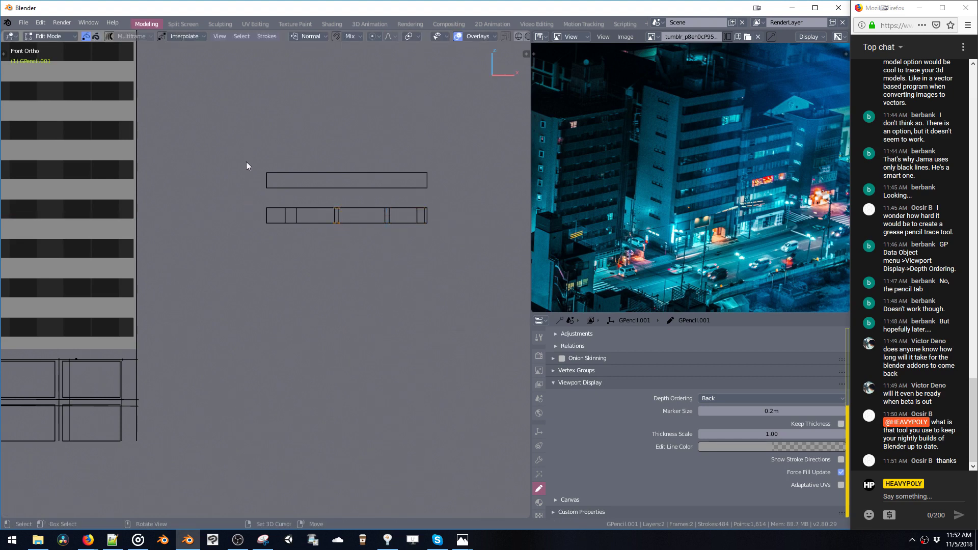
left_click_drag(244, 154, 449, 203)
key("Delete")
Step: Duplicate the thin middle divider along X within the strip and widen the copy along X
left_click_drag(261, 198, 450, 244)
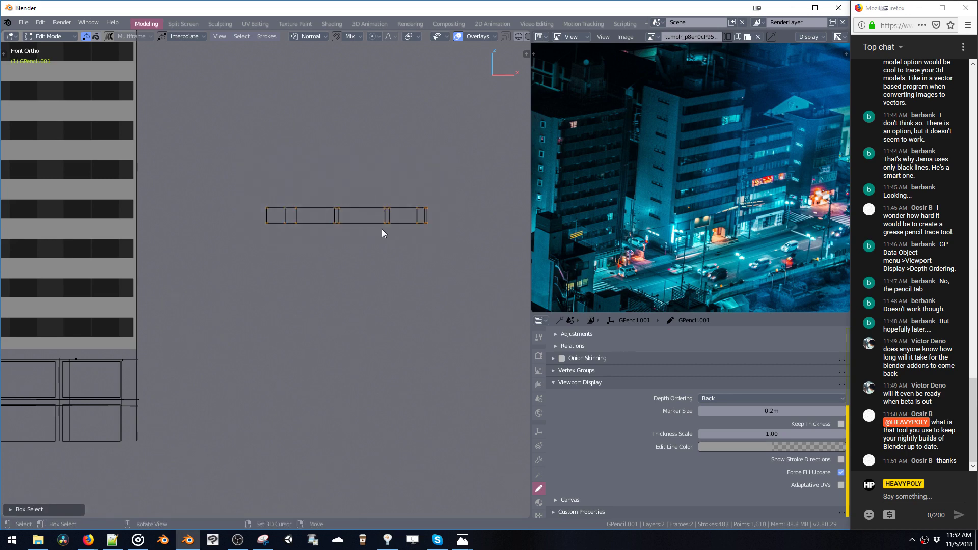
left_click(339, 208)
key("shift+d")
key("x")
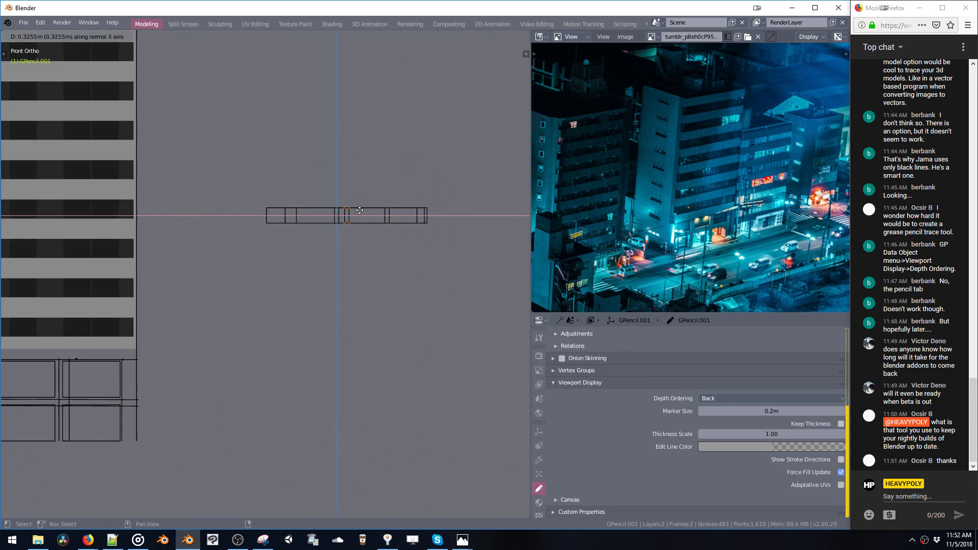
left_click(371, 215)
key("s")
key("x")
left_click(339, 196)
Step: Duplicate the whole divided strip along Z to make one copy above it and one copy below it
left_click_drag(219, 186, 459, 262)
key("shift+d")
key("z")
left_click(387, 208)
key("shift+d")
key("z")
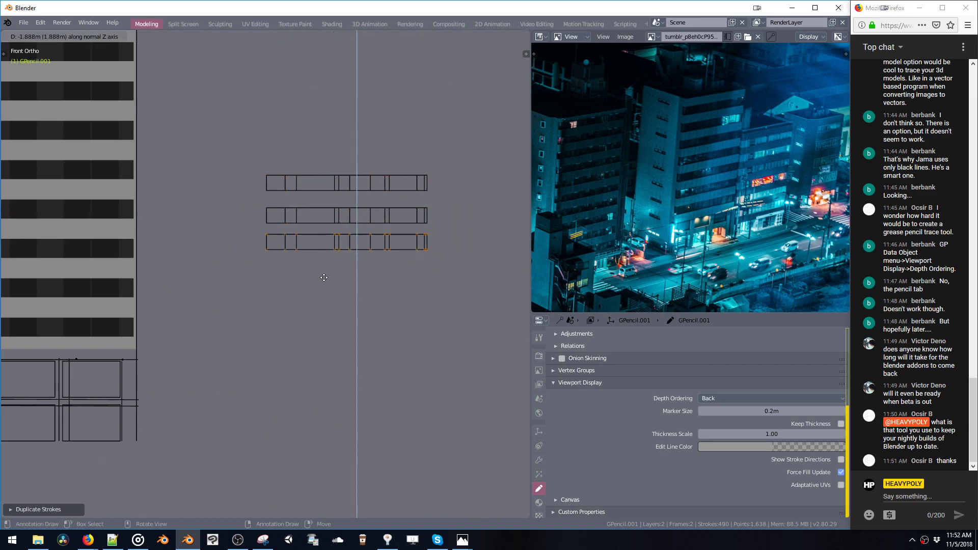
left_click(325, 284)
Step: Duplicate the lowest strip downward along Z and repeat the duplication twice for a stack of six strips
key("shift+d")
key("z")
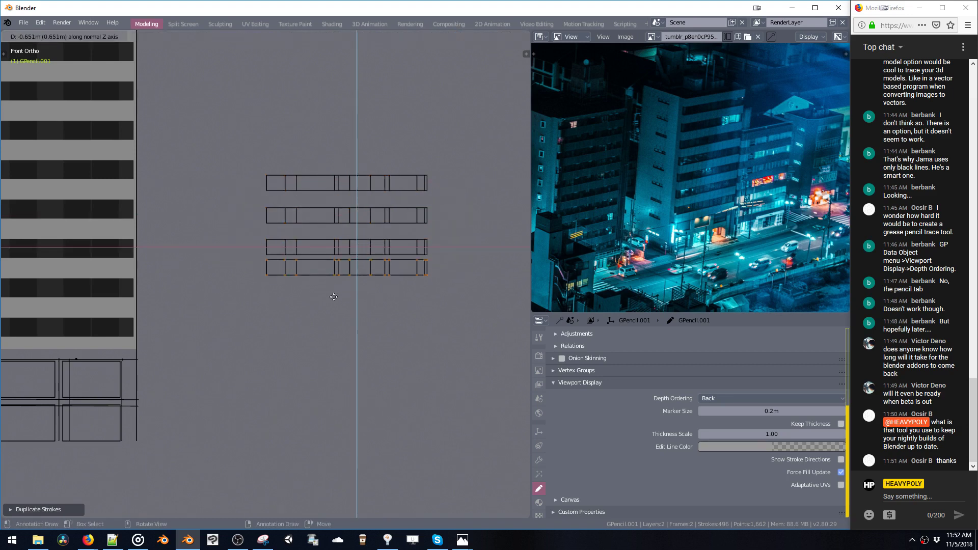
left_click(335, 304)
key("shift+r")
key("shift+r")
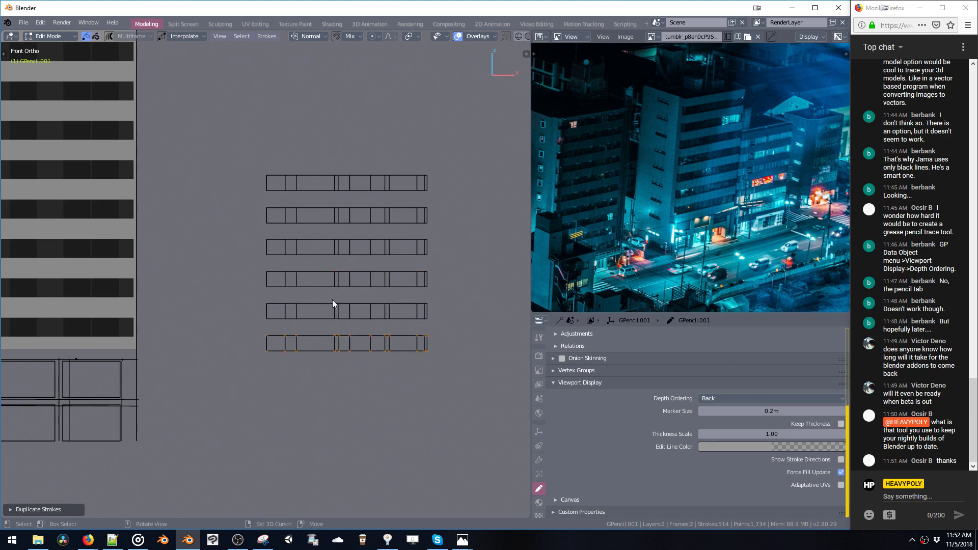
Step: Copy the lowest strip's narrow divider below the strip along Z and shift it along X toward the strip's left end
middle_click_drag(332, 299, 329, 215, "shift")
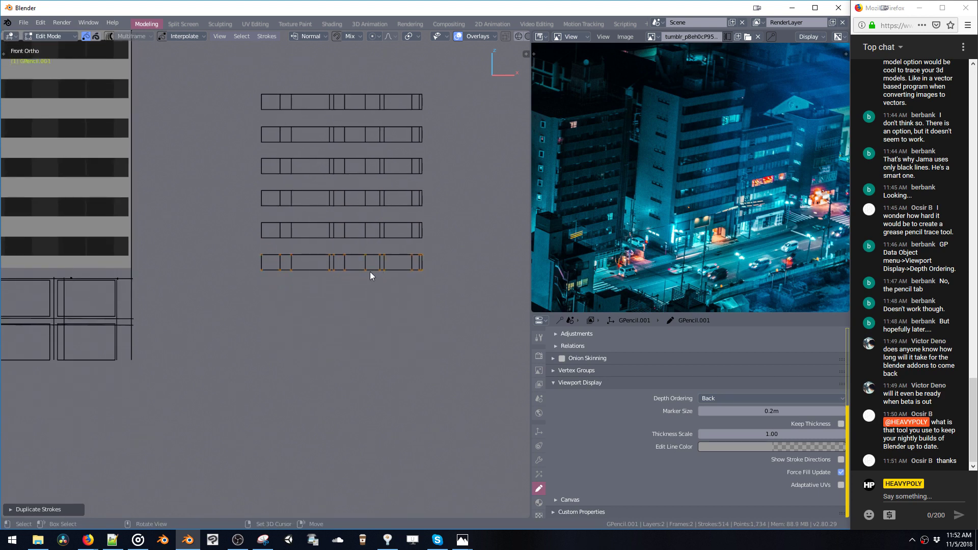
left_click(281, 264)
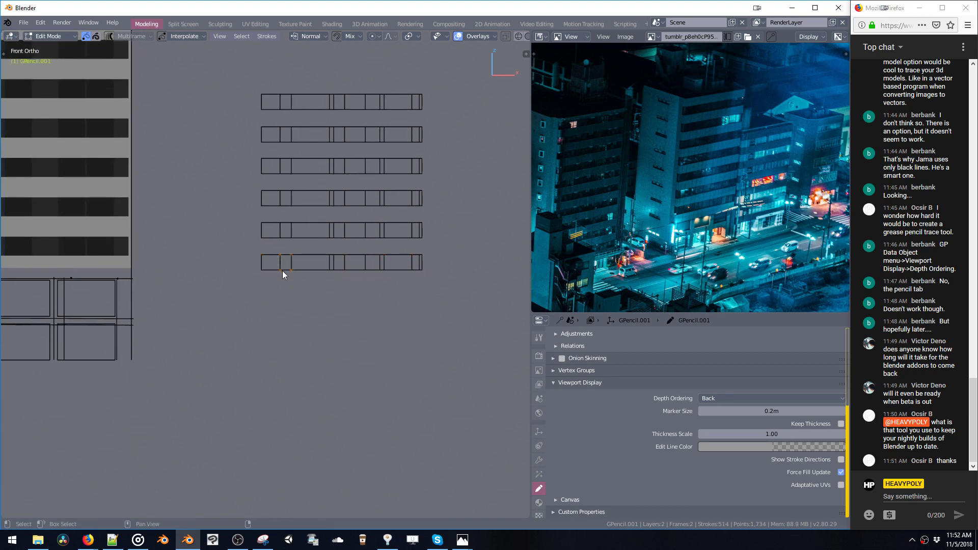
key("g")
key("z")
left_click(280, 302)
key("shift+d")
key("x")
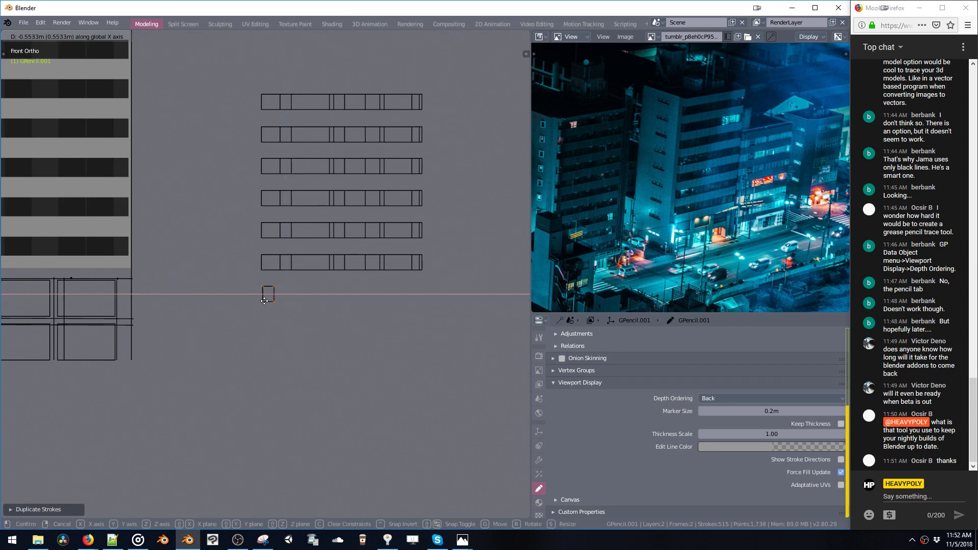
left_click(264, 301)
Step: Duplicate the lowest strip's outline in place and scale the copy along Z into a tall facade outline
key("shift+d")
key("Escape")
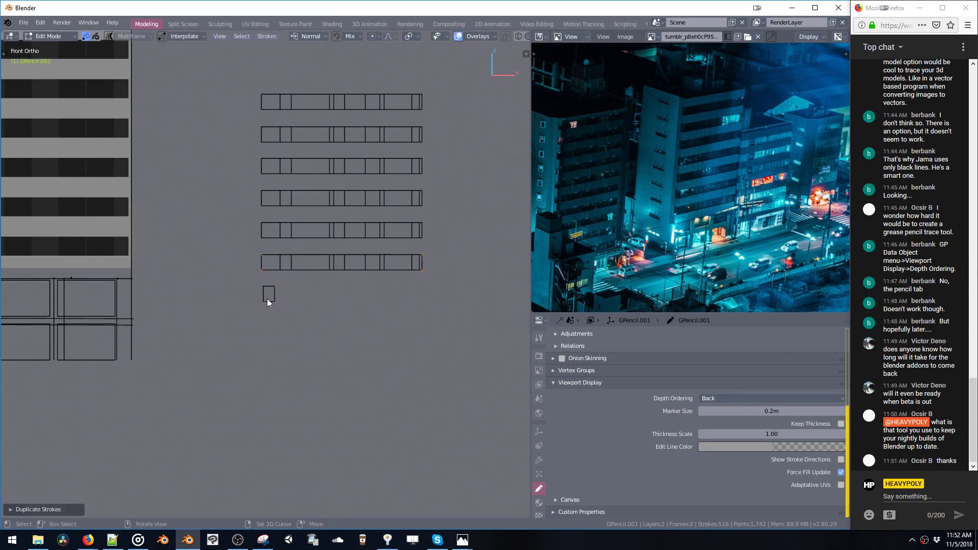
key("s")
key("z")
left_click(375, 407)
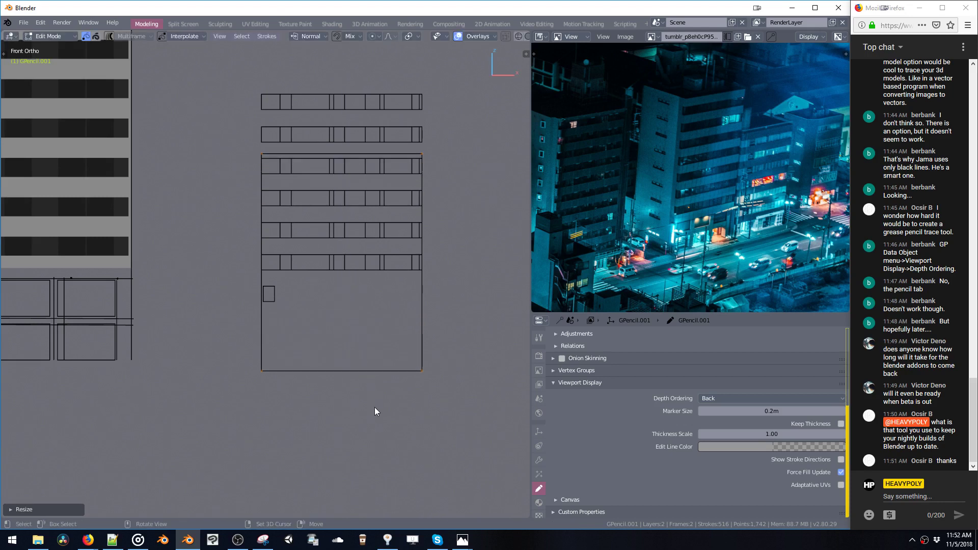
key("s")
key("z")
left_click(371, 338)
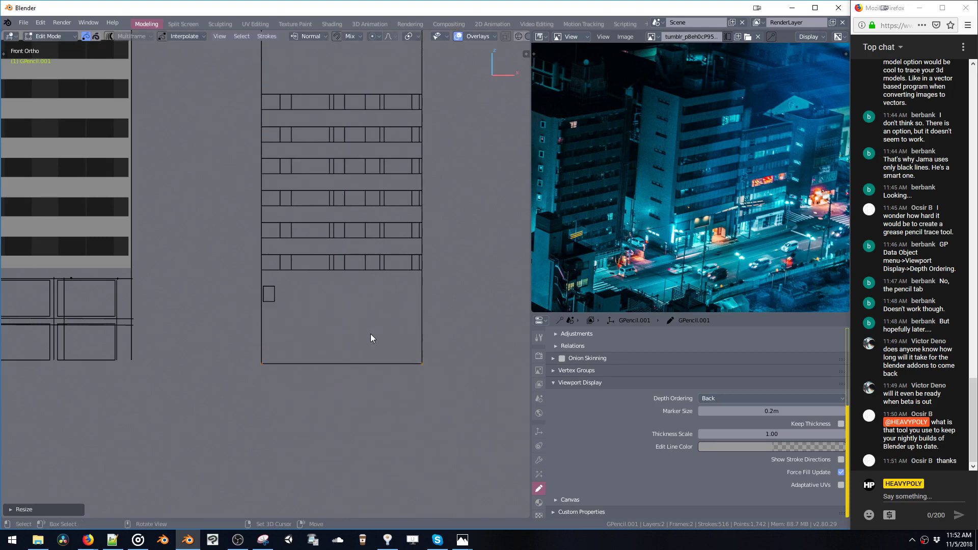
Step: Move the tall outline along Z to enclose all six strips and raise its bottom edge to shorten the facade
key("g")
key("z")
left_click(357, 402)
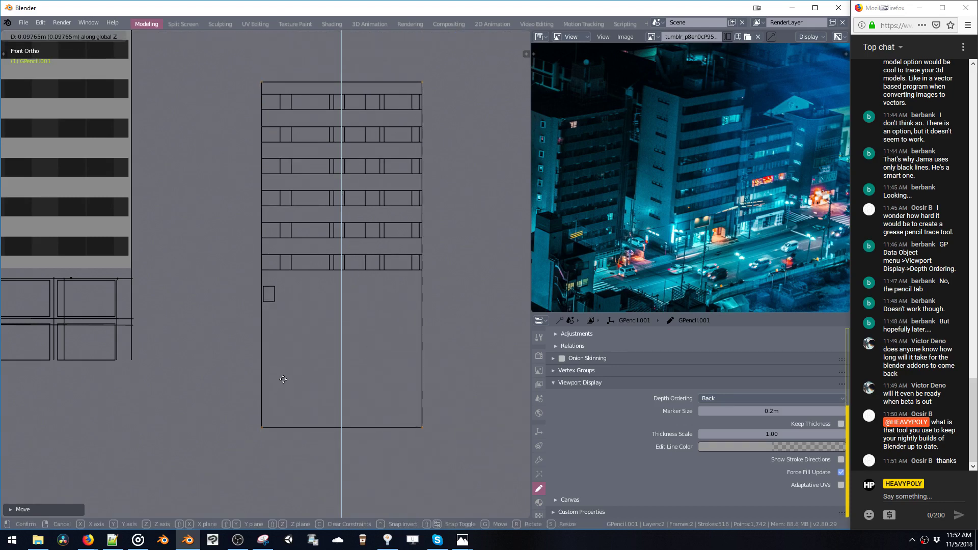
left_click(280, 355)
left_click_drag(216, 376, 442, 451)
key("g")
key("z")
left_click(368, 364)
middle_click_drag(357, 284, 370, 340, "shift")
left_click(279, 130)
key("Tab")
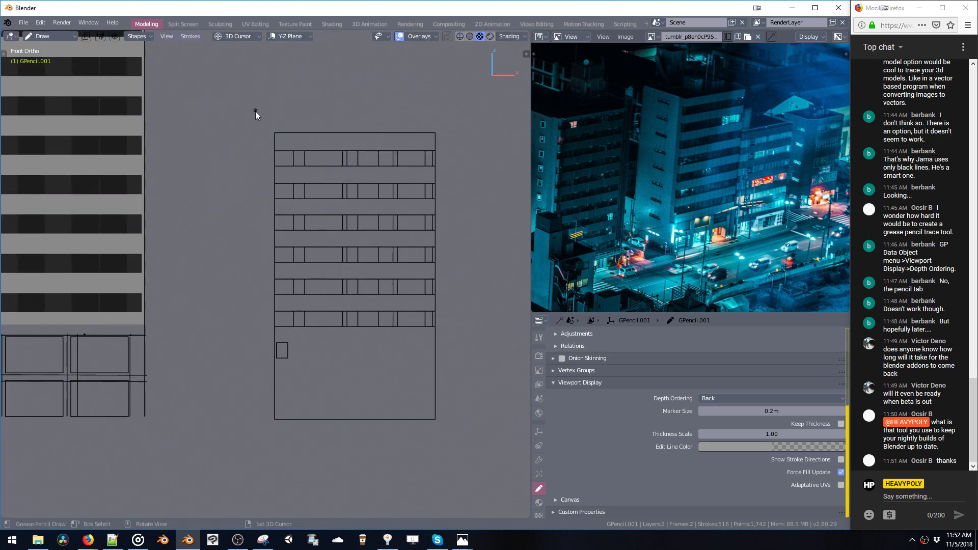
left_click_drag(254, 116, 381, 135)
key("ctrl+z")
key("Tab")
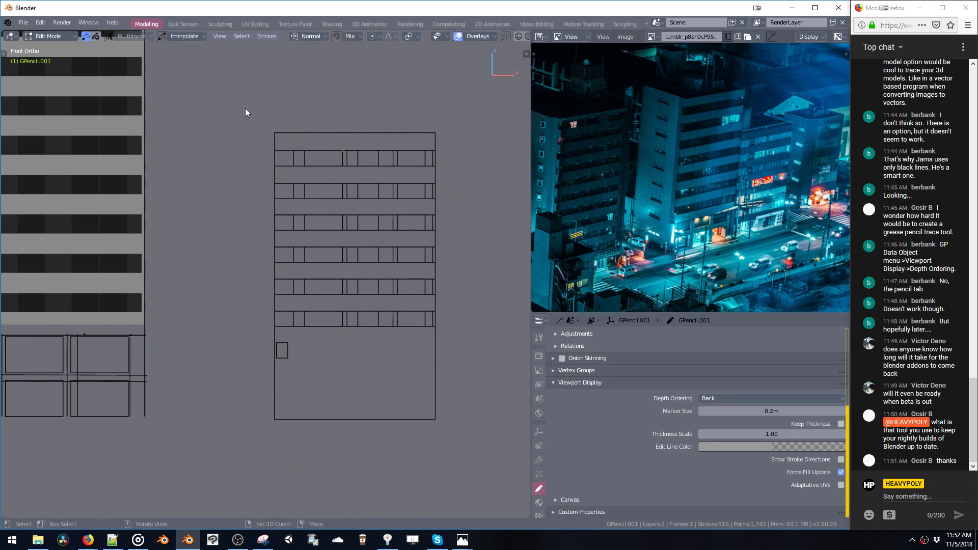
Step: Duplicate the facade outline's top edge and place the copy along Z just above the roof as a thin line
left_click_drag(246, 108, 448, 137)
key("shift+d")
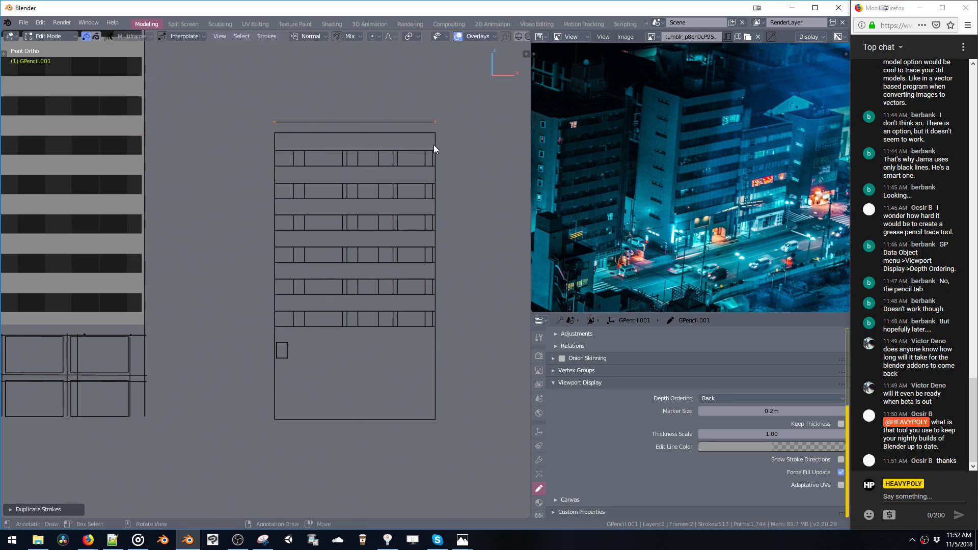
key("z")
left_click(432, 183)
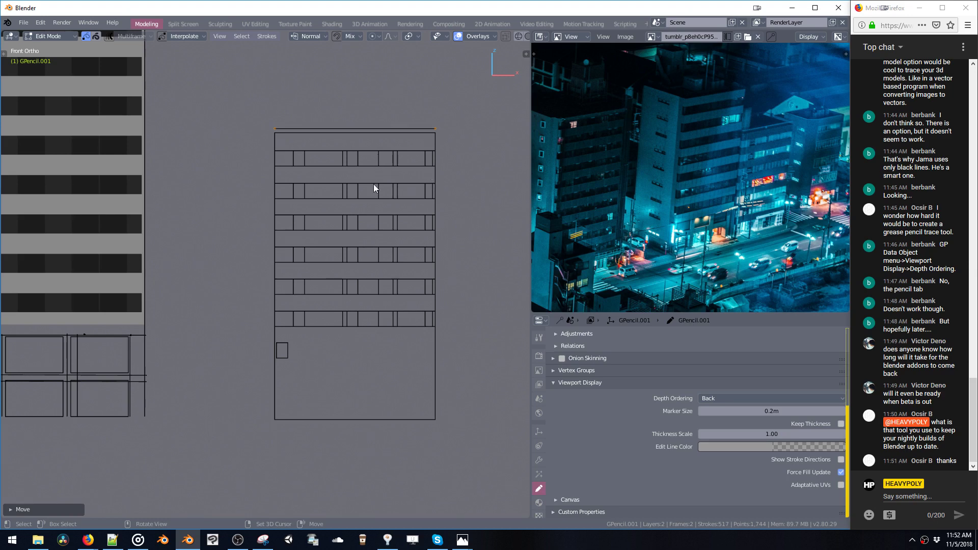
Step: Scale up the small loose rectangle and move it into the facade's lower-left corner
middle_click_drag(336, 250, 355, 226, "shift")
middle_click_drag(335, 256, 357, 236, "shift")
middle_click_drag(323, 287, 332, 269, "shift")
left_click(336, 295)
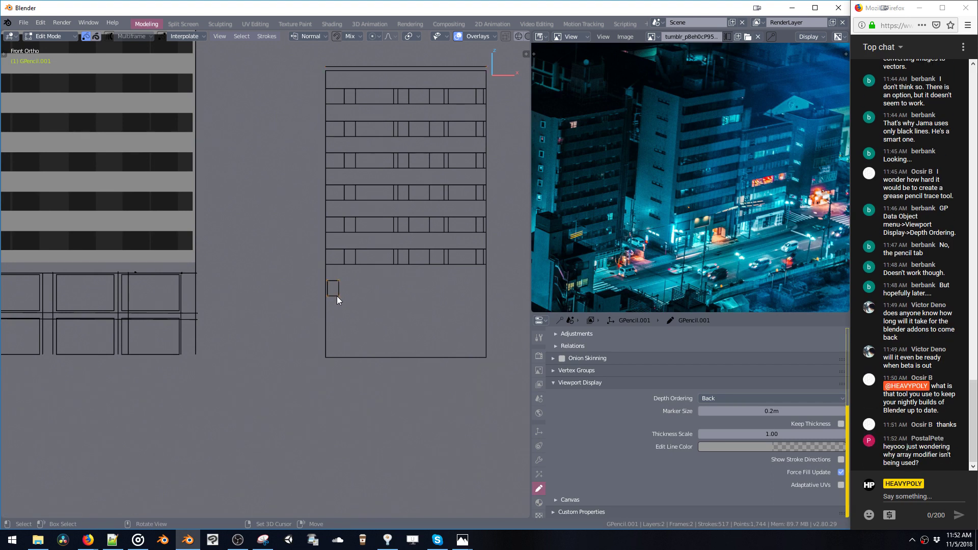
key("s")
left_click(366, 319)
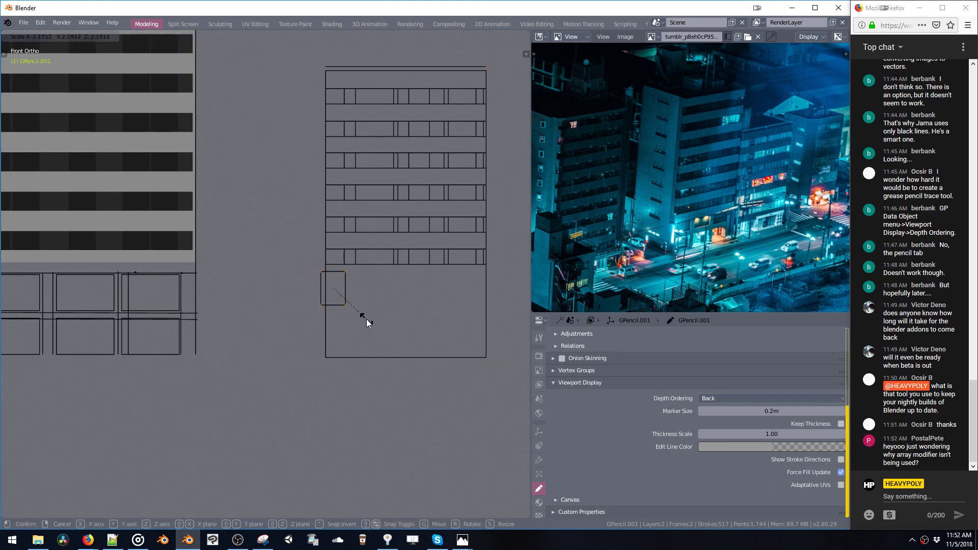
key("g")
left_click(370, 365)
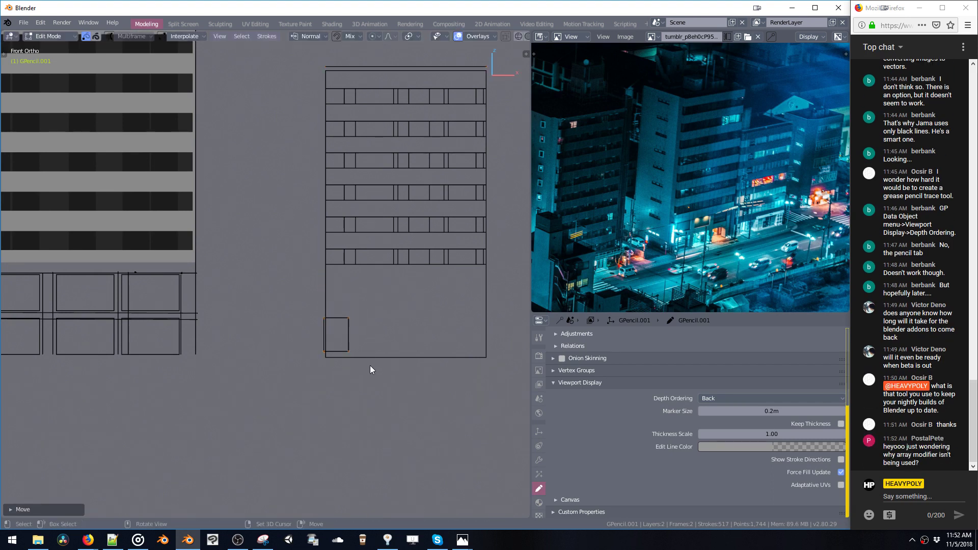
Step: Duplicate the lowest window strip downward along Z to add a seventh floor
left_click_drag(318, 243, 470, 277)
key("shift+d")
key("z")
left_click(465, 307)
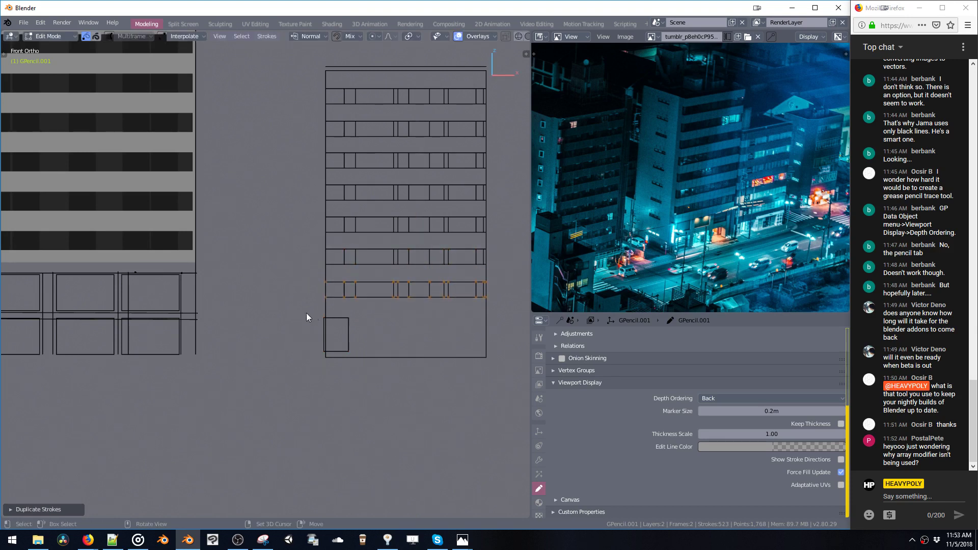
Step: Widen the ground-floor corner rectangle by moving its right edge outward along X
left_click_drag(341, 313, 357, 354)
key("g")
key("x")
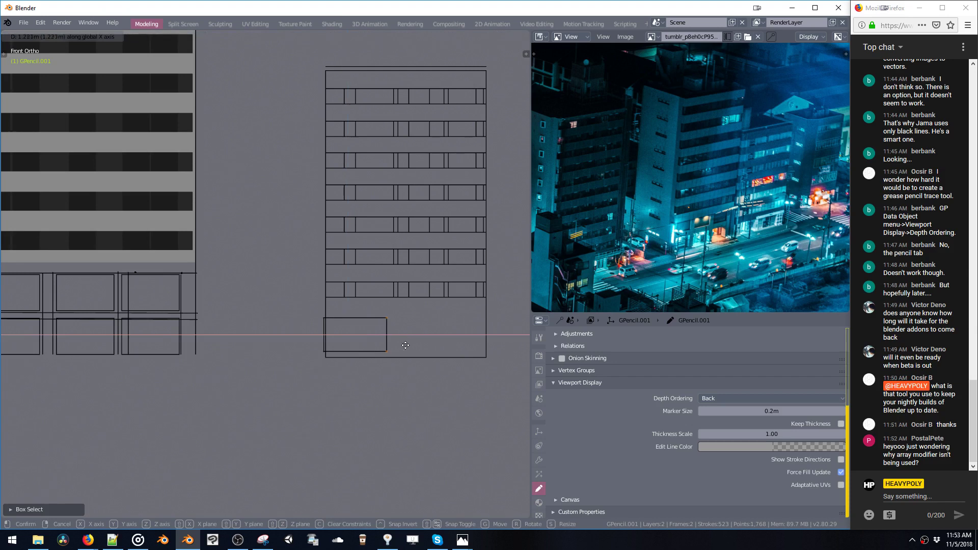
left_click(347, 338)
Step: Duplicate the ground-floor panel beside itself and extend the copy's right edge along X to the facade's edge
left_click_drag(299, 307, 387, 351)
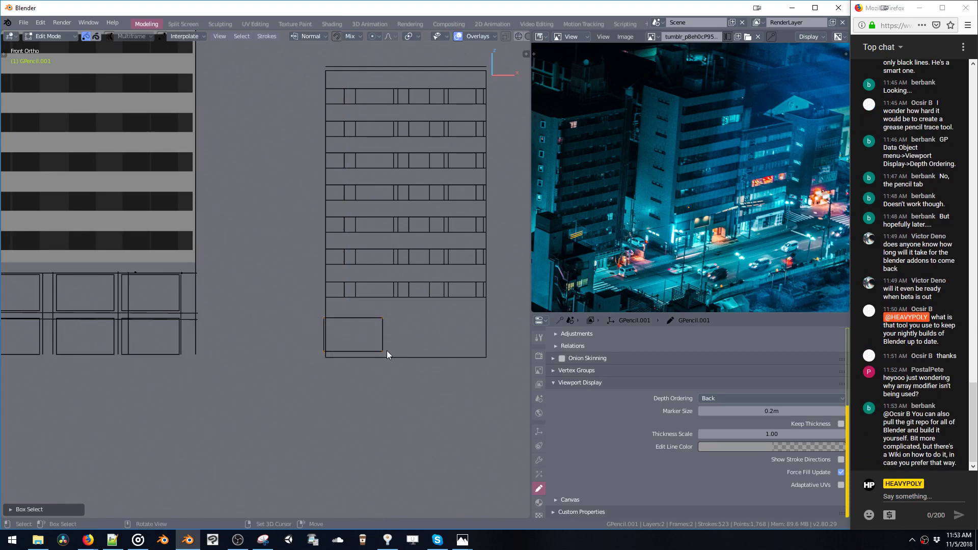
key("shift+d")
left_click(448, 350)
key("b")
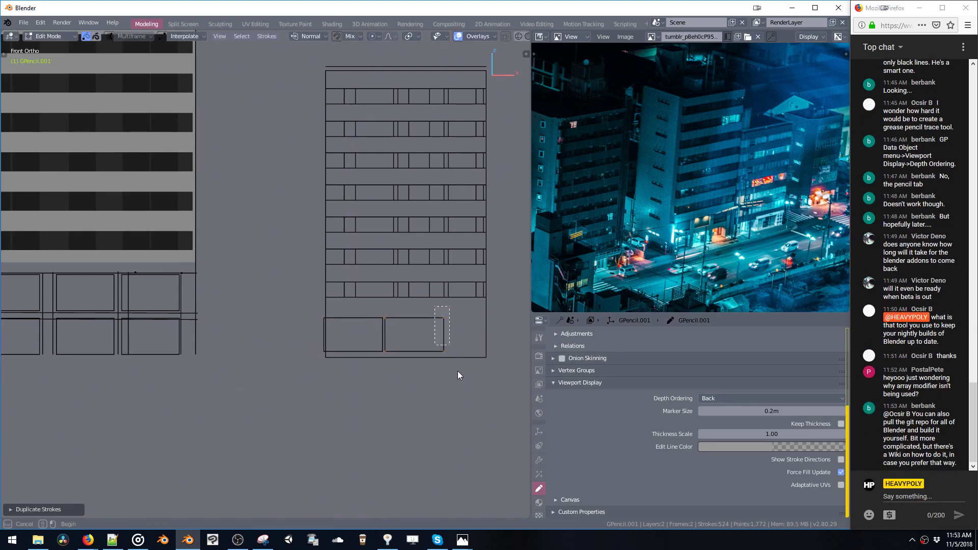
left_click_drag(457, 376, 434, 306)
key("g")
key("x")
left_click(492, 363)
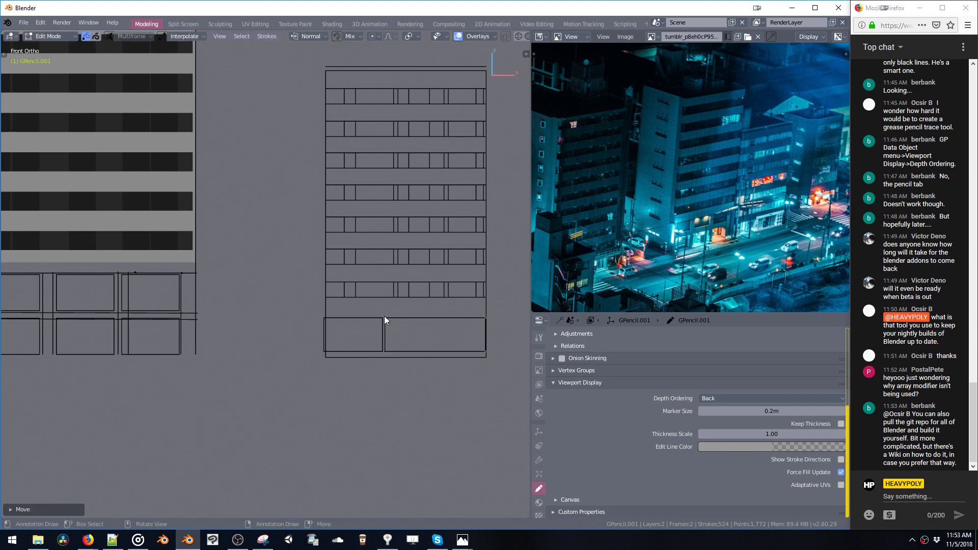
Step: Copy the wide ground-floor panel upward along Z and flatten it into a thin band between the panel and the lowest window strip
middle_click_drag(392, 332, 395, 319, "shift")
key("g")
key("z")
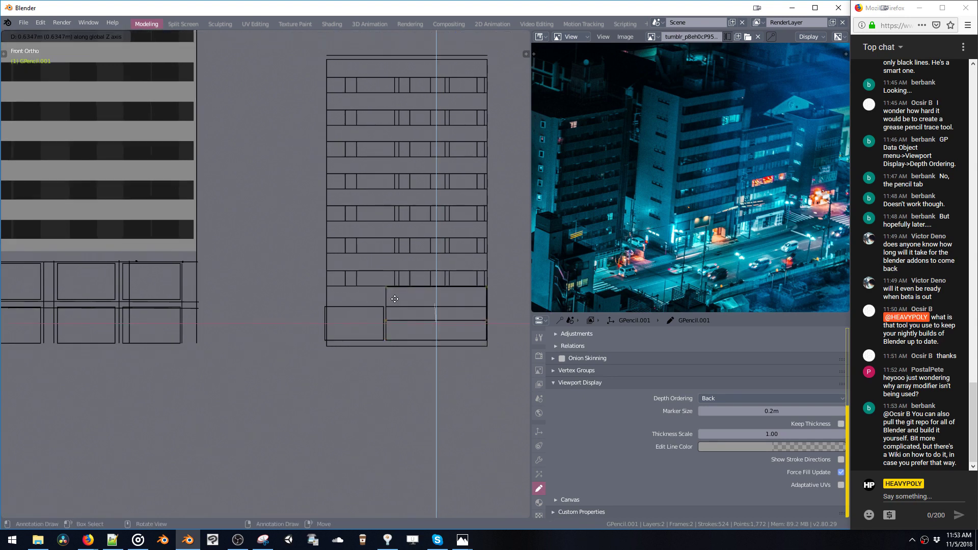
left_click(396, 289)
key("s")
key("z")
left_click(408, 298)
key("g")
key("z")
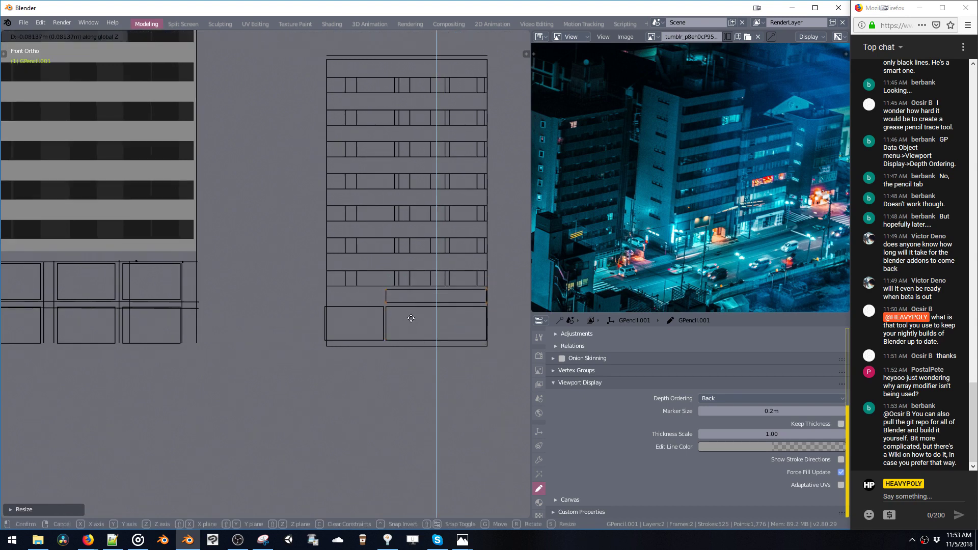
left_click(413, 339)
Step: Duplicate the thin band above the wide ground-floor panel with a slight offset
mouse_move(418, 335)
middle_mouse_down()
mouse_move(433, 354)
mouse_move(426, 288)
mouse_move(392, 334)
mouse_move(402, 325)
mouse_move(380, 321)
mouse_move(344, 270)
mouse_move(399, 322)
mouse_move(419, 305)
middle_mouse_up()
key("shift+d")
left_click(384, 328)
mouse_move(266, 229)
middle_mouse_down()
mouse_move(288, 212)
mouse_move(335, 216)
mouse_move(378, 269)
mouse_move(429, 282)
mouse_move(347, 259)
mouse_move(393, 255)
mouse_move(265, 216)
middle_mouse_up()
key("Tab")
left_click(255, 268)
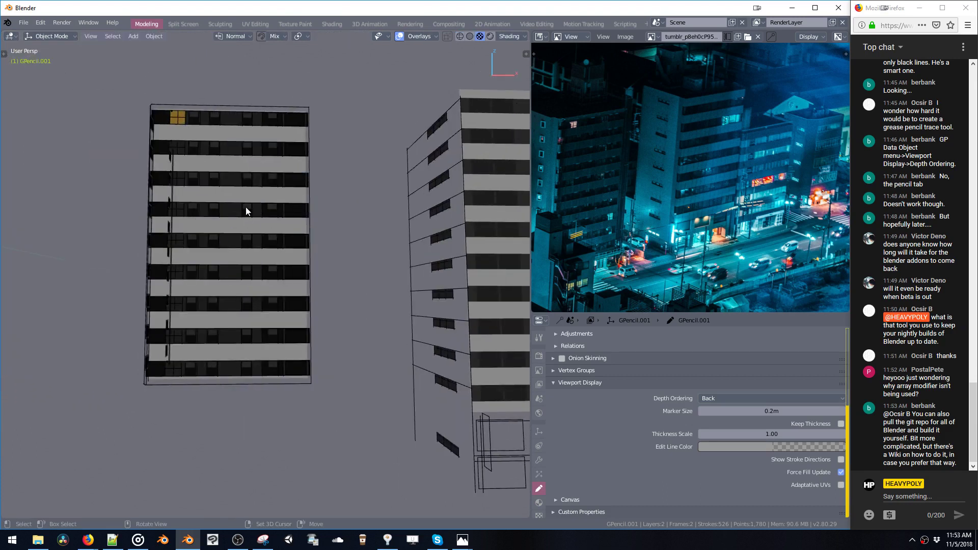
key("ctrl+space")
left_click(262, 188)
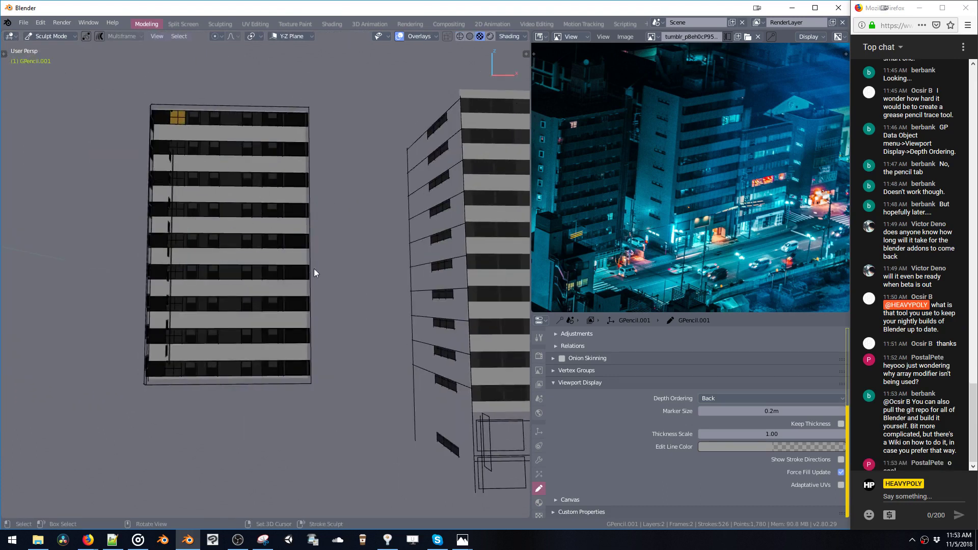
middle_click_drag(314, 273, 307, 209)
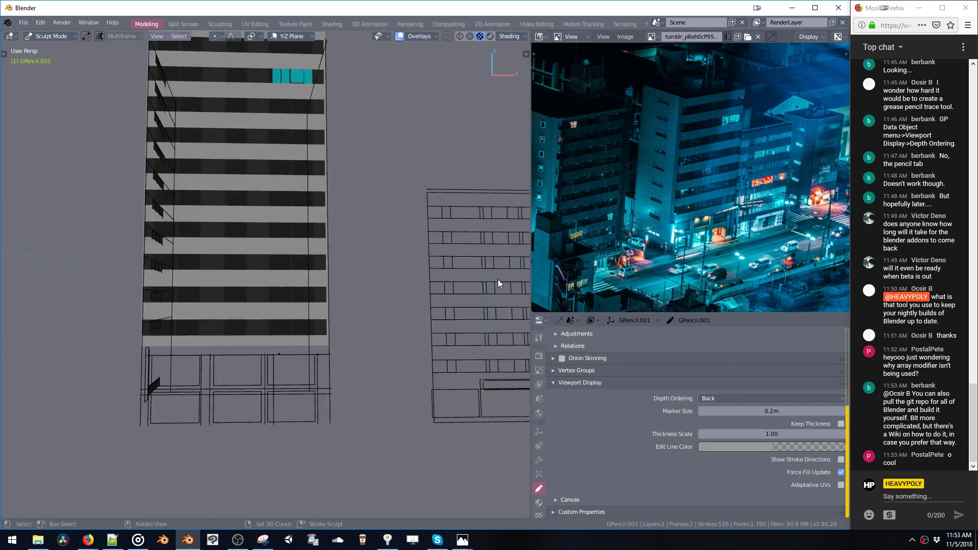
middle_click_drag(498, 284, 367, 320)
key("Tab")
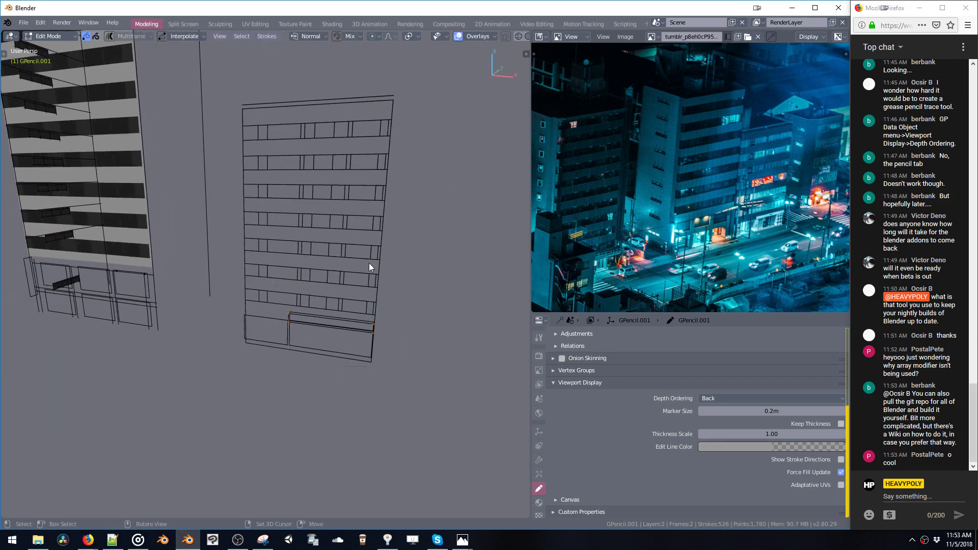
key("shift+d")
left_click(361, 346)
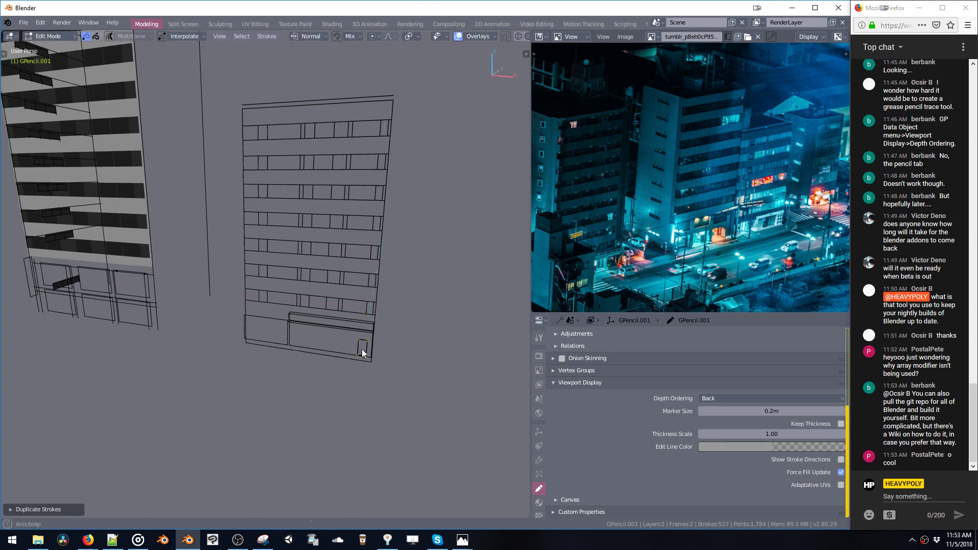
middle_click_drag(362, 346, 358, 318, "ctrl")
key("ctrl+z")
Step: Duplicate the lowest strip's right-end rectangle down along Z into the wide ground-floor panel
key("shift+d")
key("z")
left_click(365, 329)
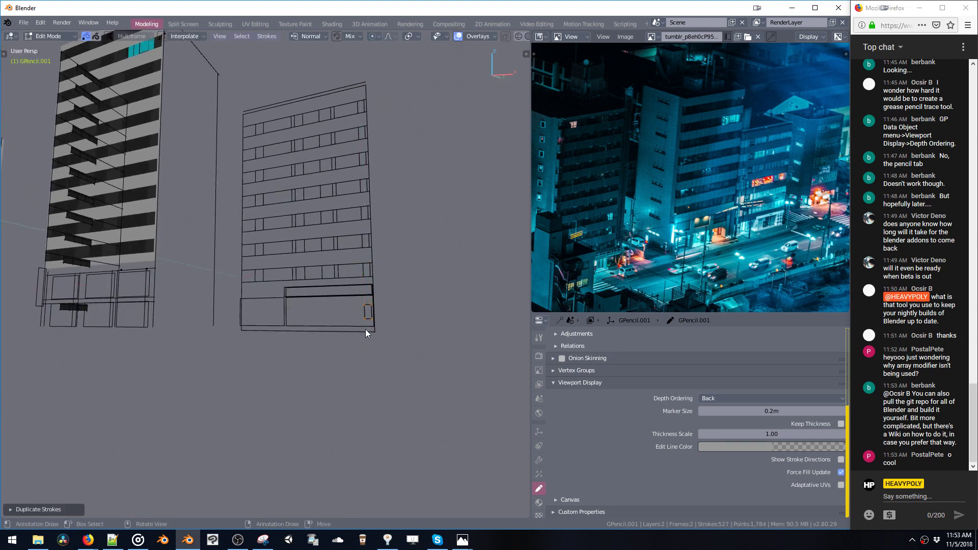
Step: Enlarge the copied rectangle to a door-sized panel, widen it along X and reposition it along Y
key("s")
left_click(399, 357)
key("s")
key("x")
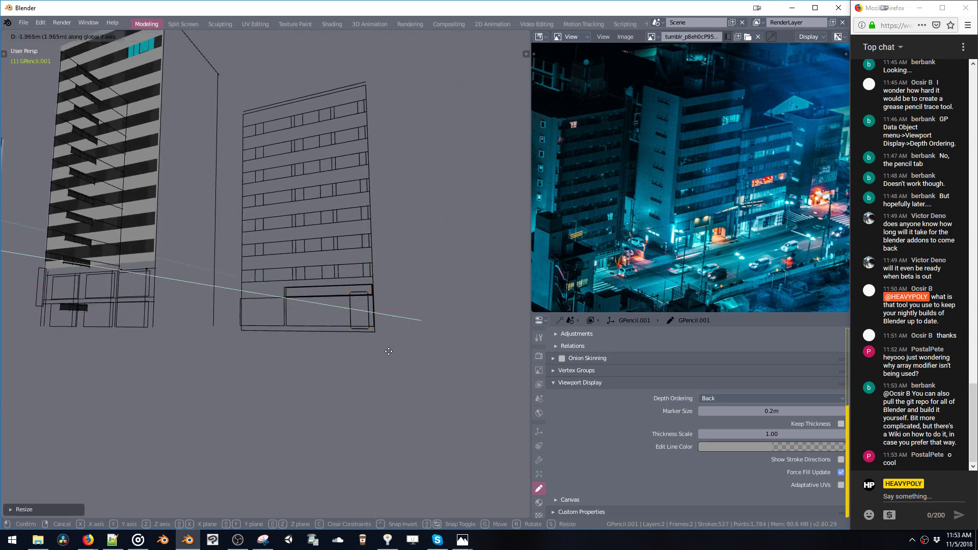
left_click(396, 352)
Step: Duplicate the door-sized panel along X within the wide ground-floor panel and adjust the copy's position along Y
middle_click_drag(377, 316, 384, 346)
key("shift+d")
key("x")
left_click(365, 330)
key("g")
key("y")
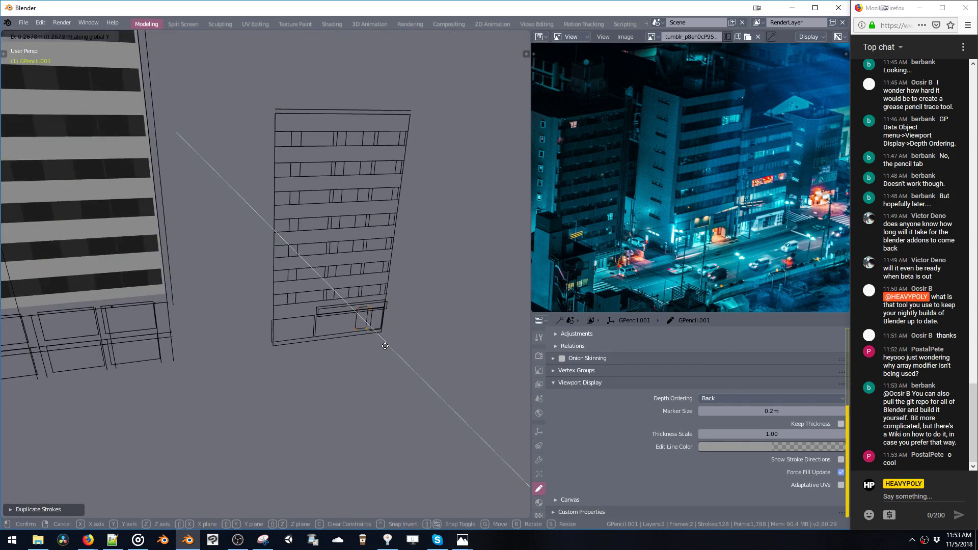
left_click(384, 345)
Step: Adjust the copied door panel along X and duplicate it further along X to fill the ground-floor panel with a row of doors
key("g")
key("x")
left_click(385, 344)
key("shift+d")
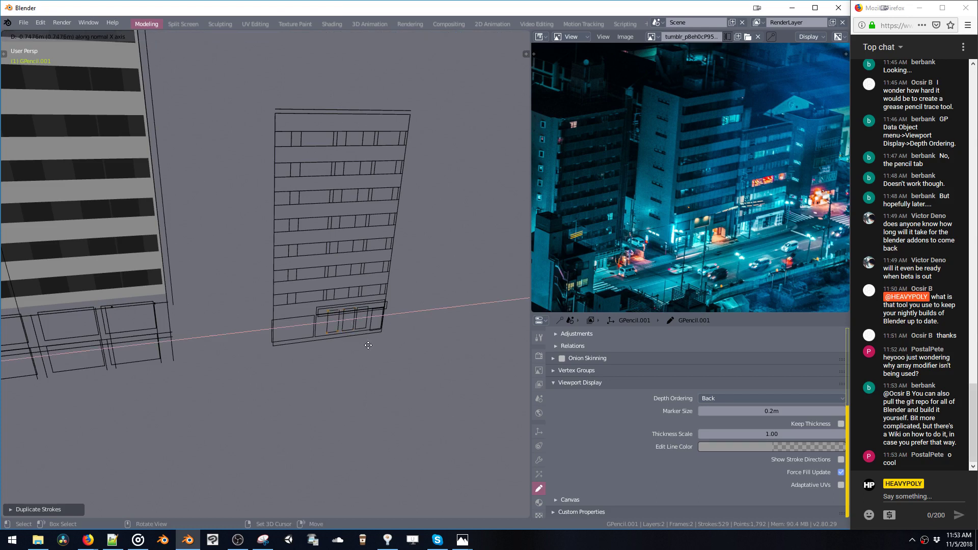
key("x")
left_click(369, 326)
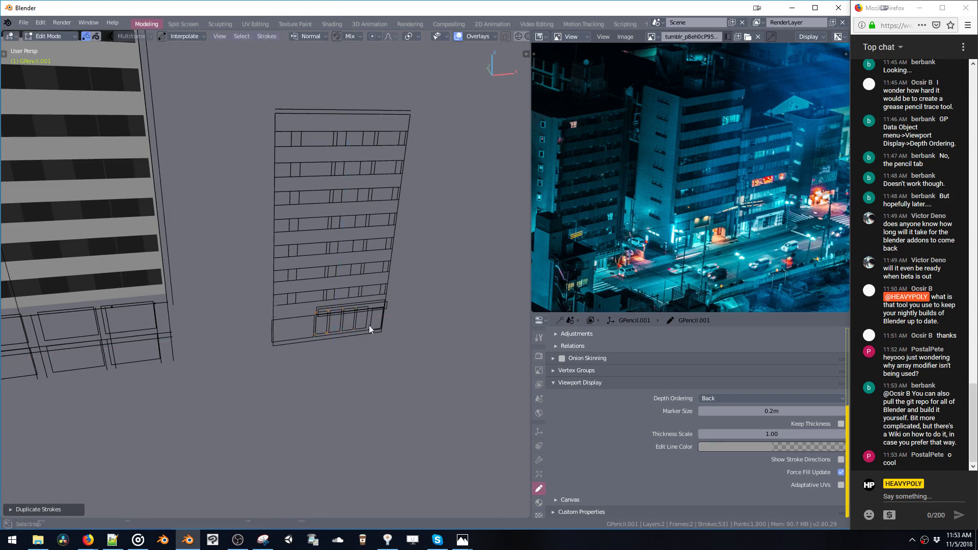
Step: Duplicate a door panel along Y out in front of the building, rotate it flat to the ground and resize it
mouse_move(369, 325)
middle_mouse_down()
mouse_move(317, 305)
mouse_move(343, 296)
mouse_move(362, 319)
mouse_move(356, 311)
mouse_move(334, 324)
mouse_move(362, 286)
mouse_move(301, 274)
mouse_move(353, 332)
mouse_move(339, 317)
middle_mouse_up()
key("shift+d")
key("y")
left_click(280, 335)
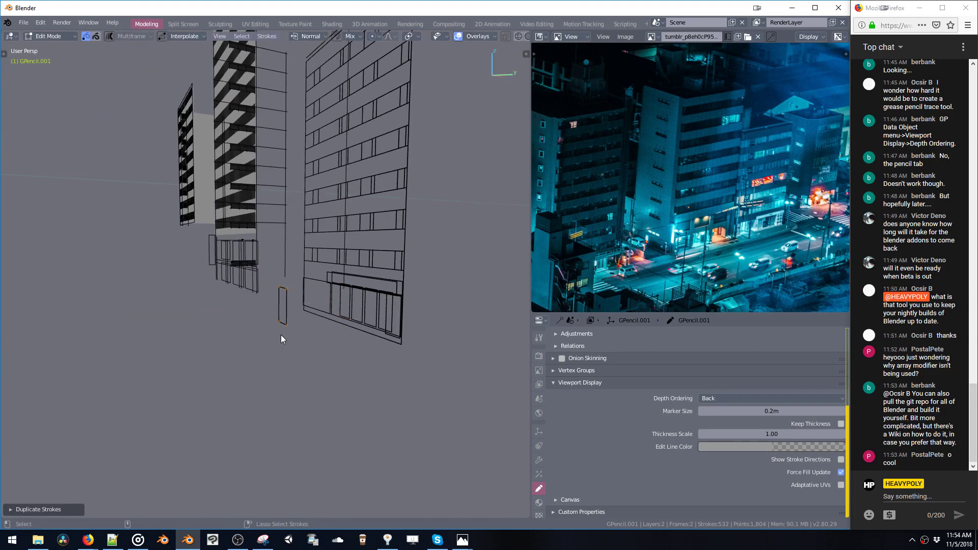
key("ctrl+r")
left_click(332, 300)
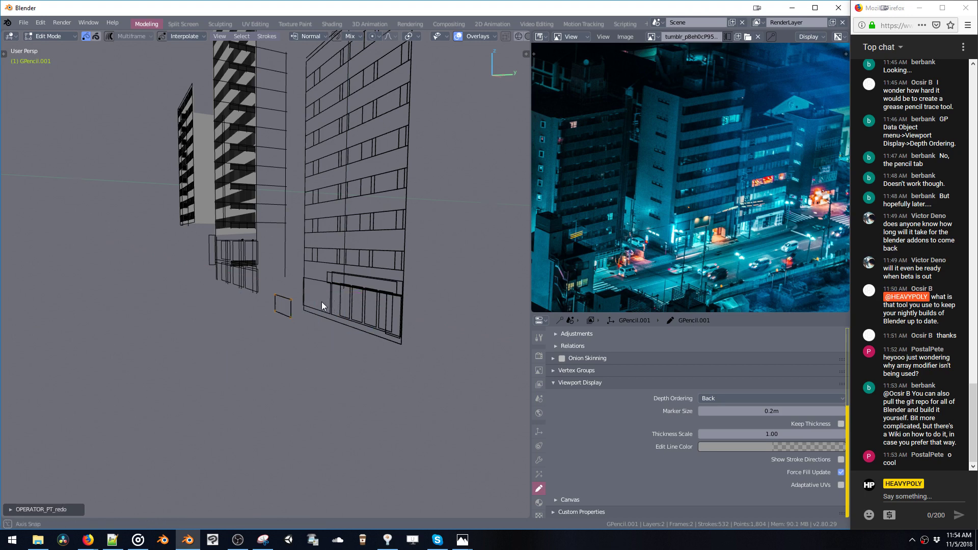
key("s")
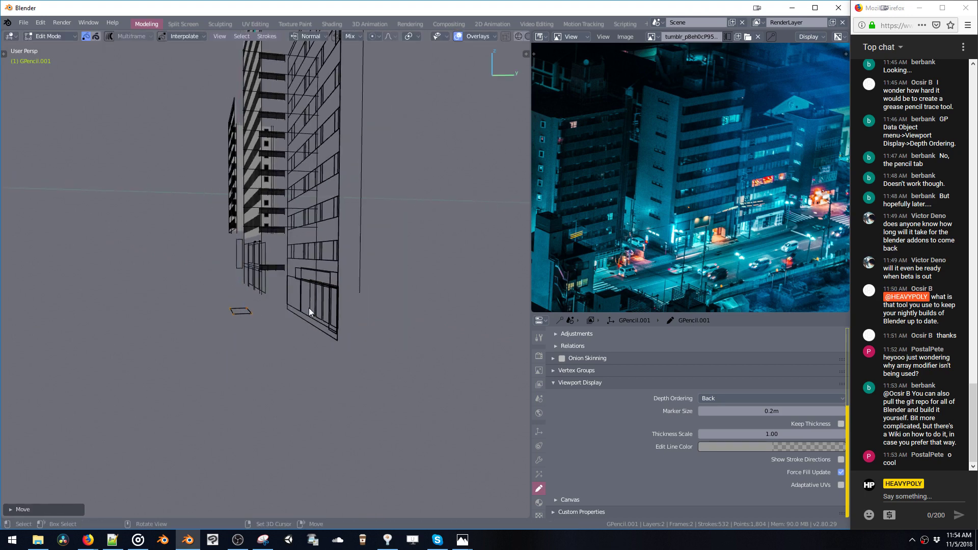
left_click(363, 305)
Step: Stretch the flat rectangle's inner edge along Y toward the building's base and adjust its height along Z
key("g")
key("y")
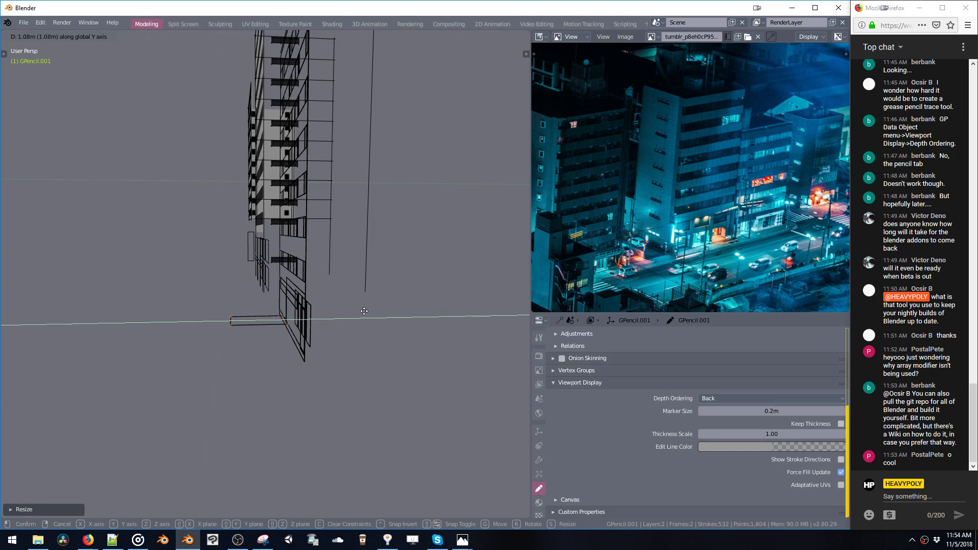
left_click(369, 306)
key("g")
key("z")
left_click(368, 306)
Step: Shift the flat ground rectangle along Y and Z to meet the bottom of the building's front
middle_click_drag(368, 307, 356, 301)
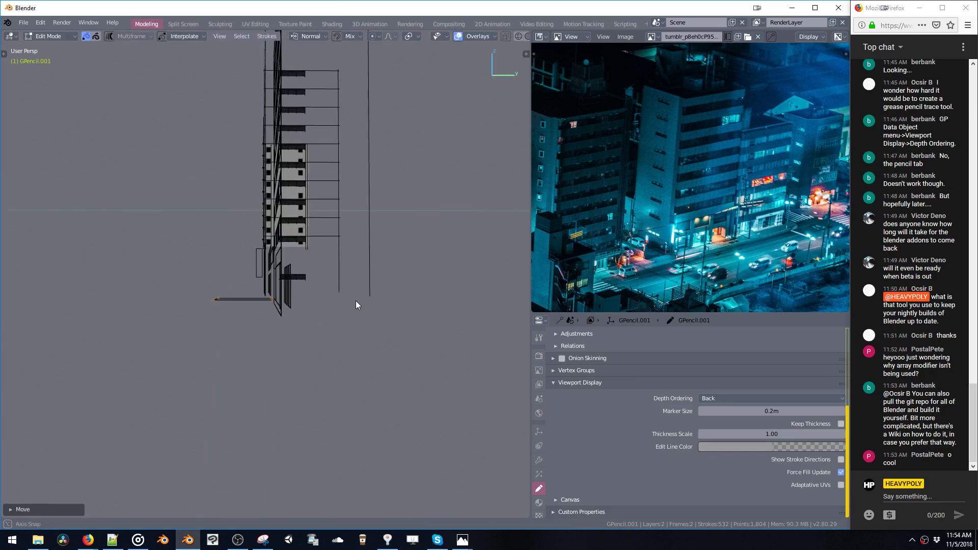
key("g")
key("y")
left_click(361, 315)
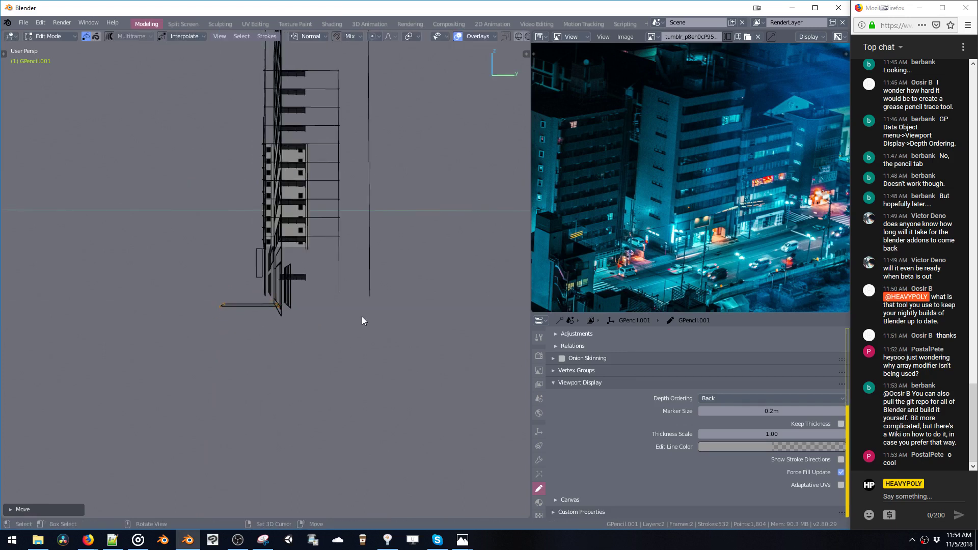
key("g")
key("z")
left_click(361, 316)
middle_click_drag(361, 317, 403, 344)
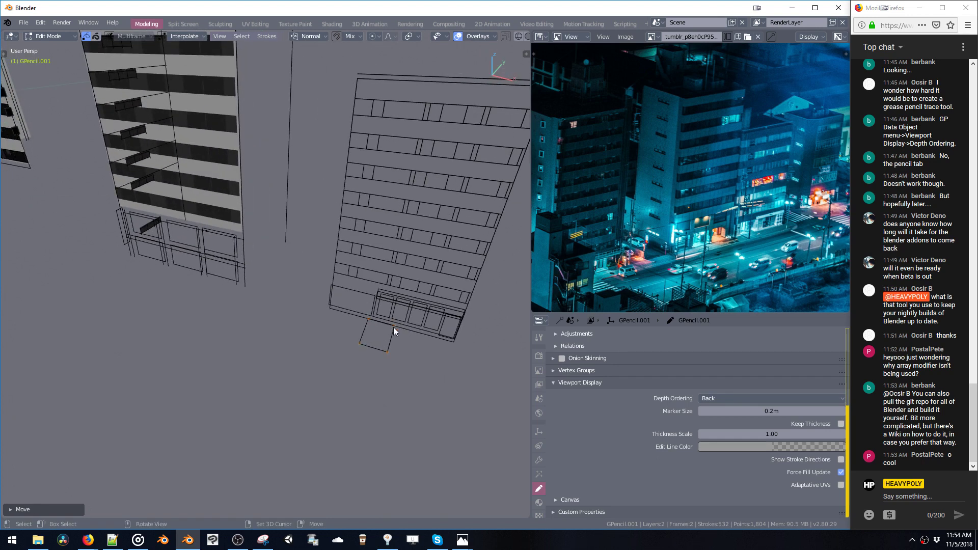
Step: Extend one end edge of the flat ground rectangle along X past the building's corner, undoing the first attempt
mouse_move(378, 342)
left_mouse_down("shift")
mouse_move(389, 354)
mouse_move(383, 342)
left_mouse_up("shift")
key("g")
key("x")
left_click(444, 366)
key("ctrl+z")
key("g")
key("x")
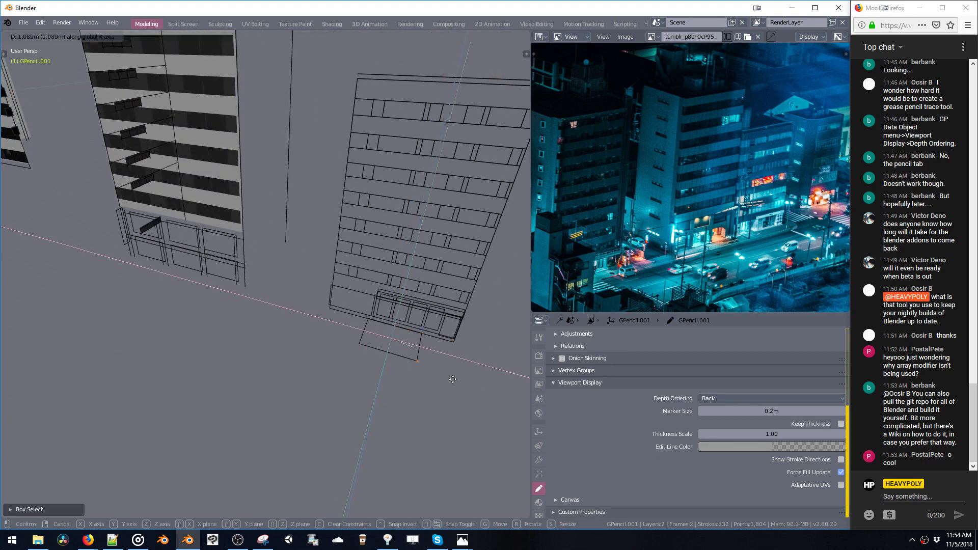
left_click(496, 397)
Step: Stretch the opposite end of the ground rectangle along X until it runs in front of all three buildings
middle_click_drag(354, 342, 367, 299)
scroll(351, 300, "down", 3)
key("g")
key("x")
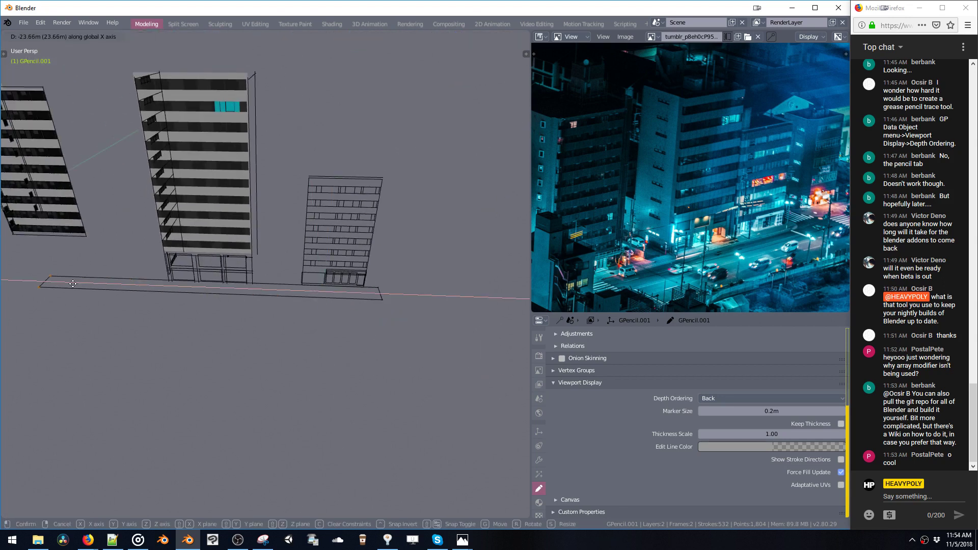
left_click(41, 293)
middle_click_drag(40, 293, 250, 293)
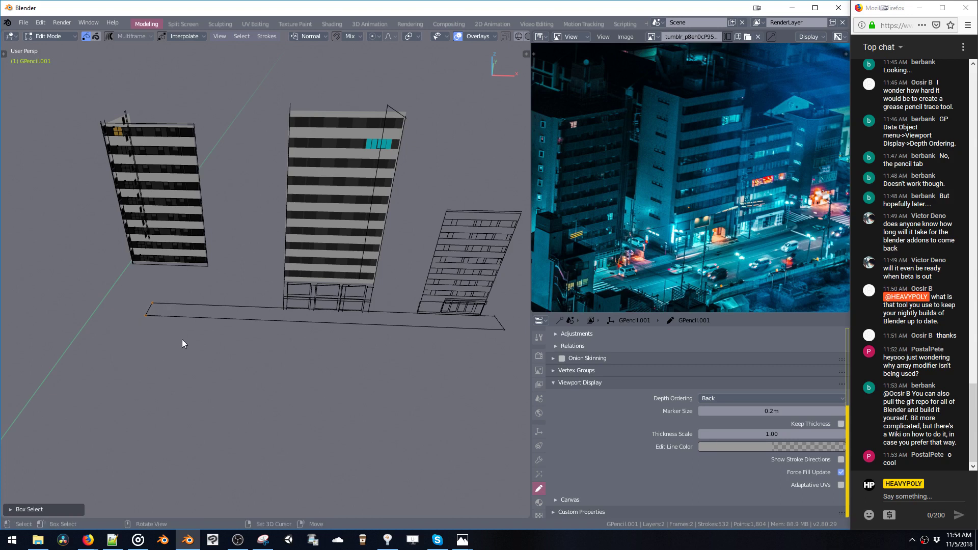
key("g")
key("x")
left_click(105, 301)
Step: Select the entire far building at the long end of the ground strip, reposition it and enlarge it slightly
left_click_drag(96, 106, 209, 268)
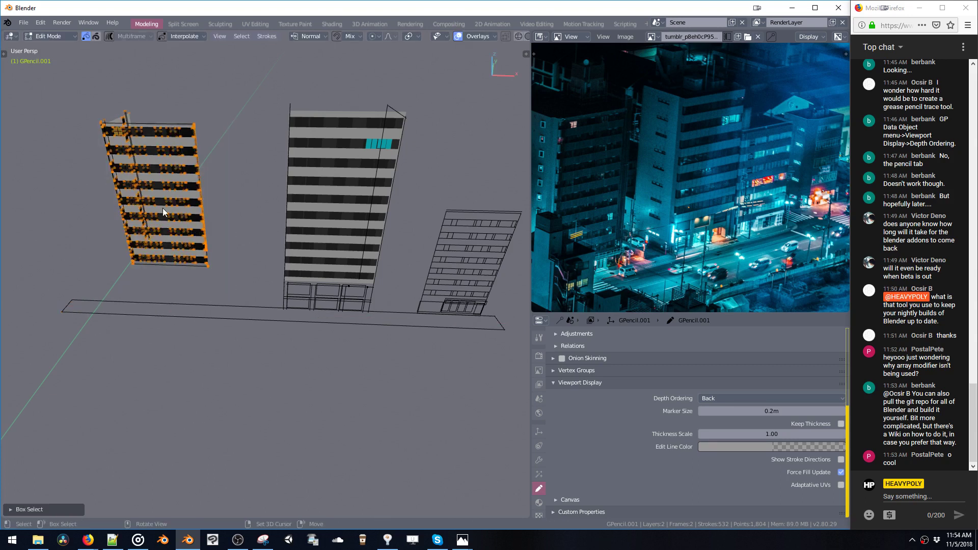
middle_click_drag(163, 211, 152, 153)
left_click_drag(109, 106, 269, 285)
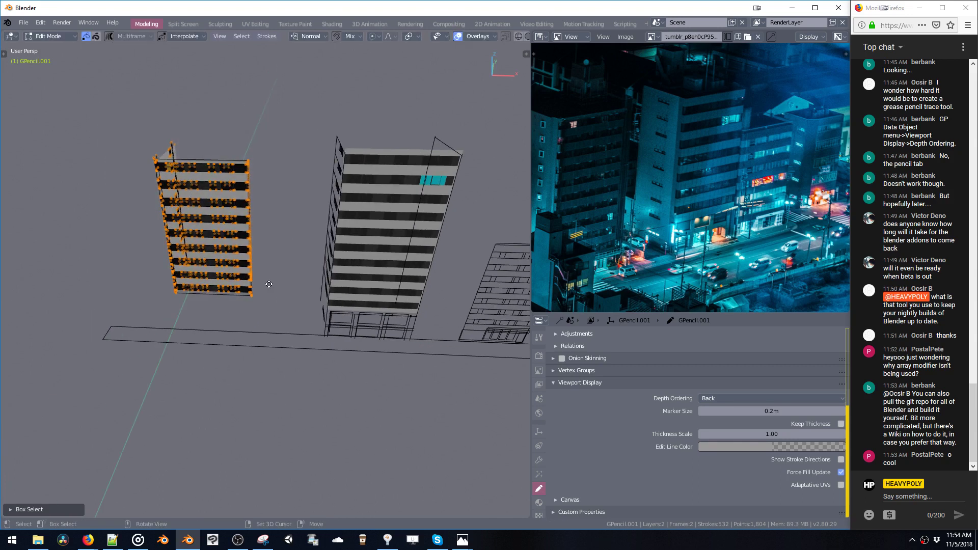
key("g")
left_click(288, 288)
middle_click_drag(289, 288, 272, 274)
key("g")
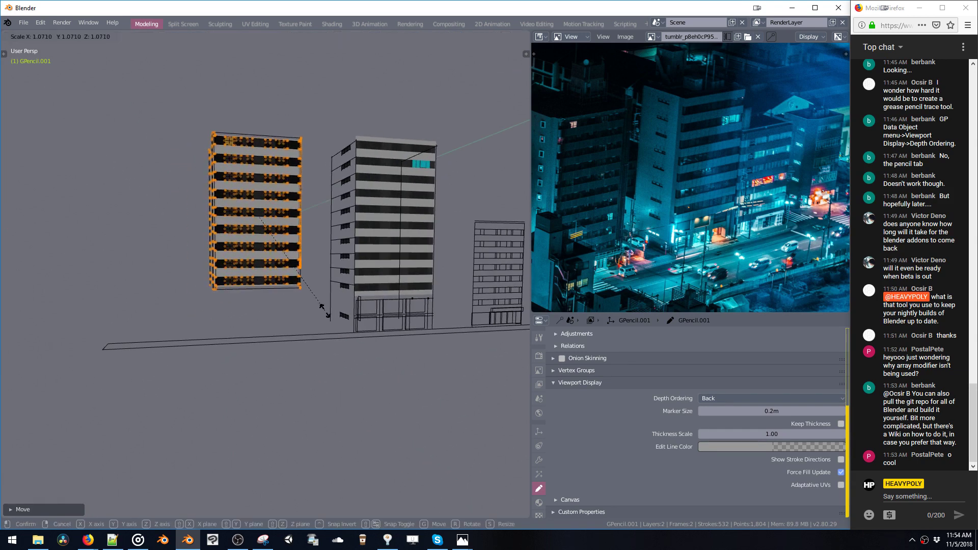
left_click(290, 325)
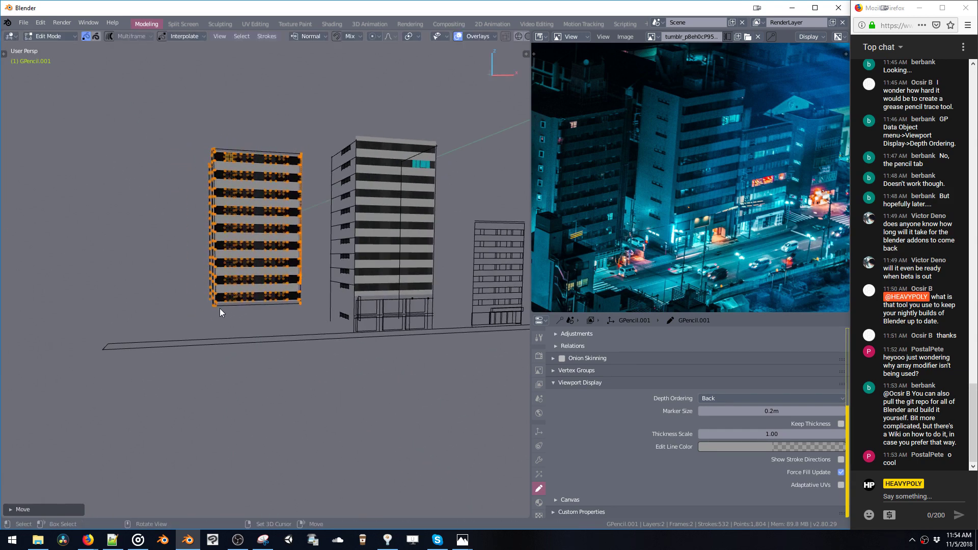
Step: Pull the repositioned building's bottom points down along Z to the ground strip in back orthographic view
middle_click_drag(219, 307, 242, 316)
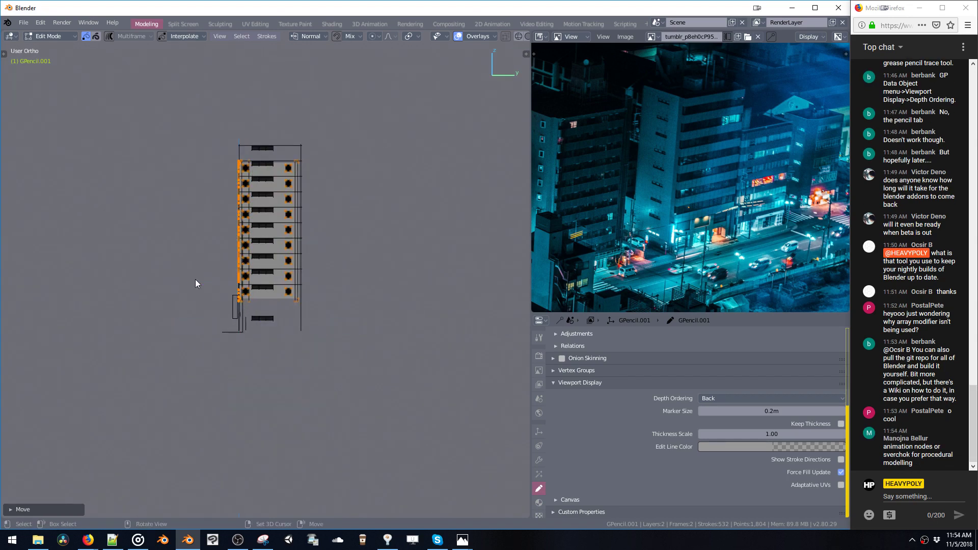
key("ctrl+KP_1")
scroll(275, 316, "up", 2)
key("b")
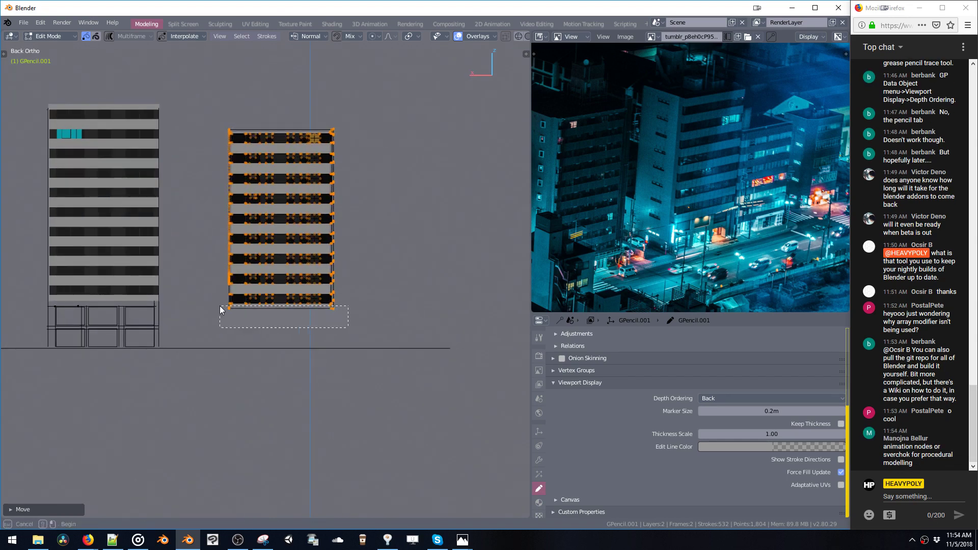
left_click_drag(219, 307, 222, 311)
key("g")
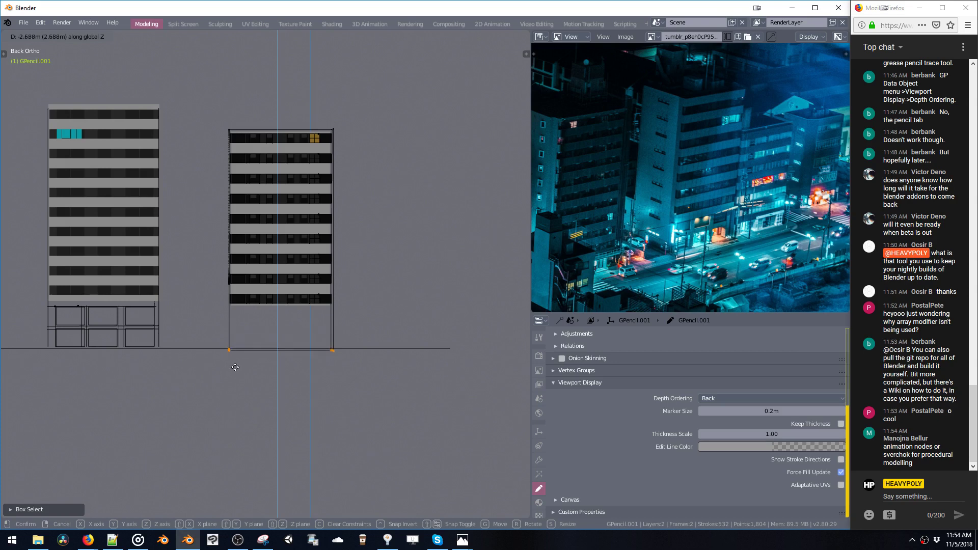
left_click(239, 362)
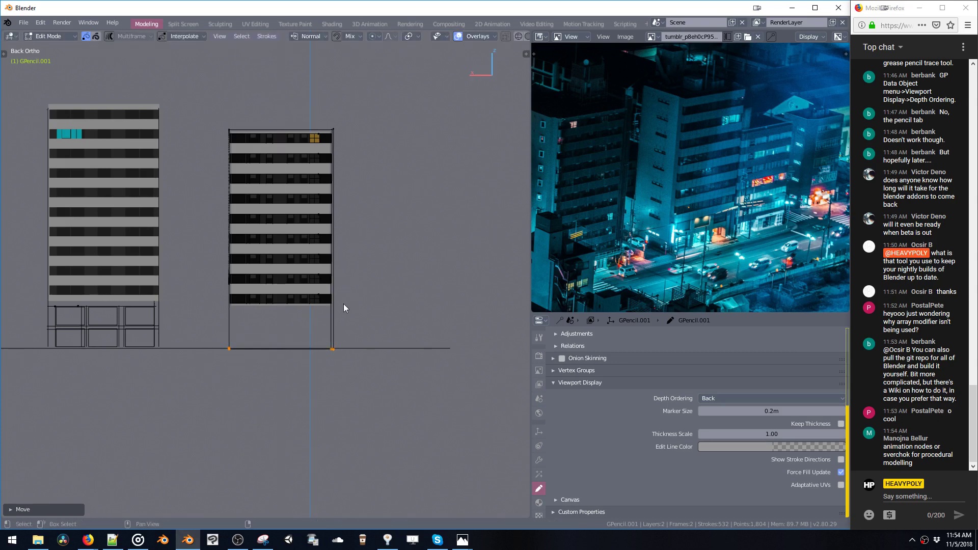
Step: Try to apply Material.001 to the selected strokes of the buildings, then undo the material change
middle_click_drag(343, 307, 204, 240)
left_click_drag(120, 110, 420, 316)
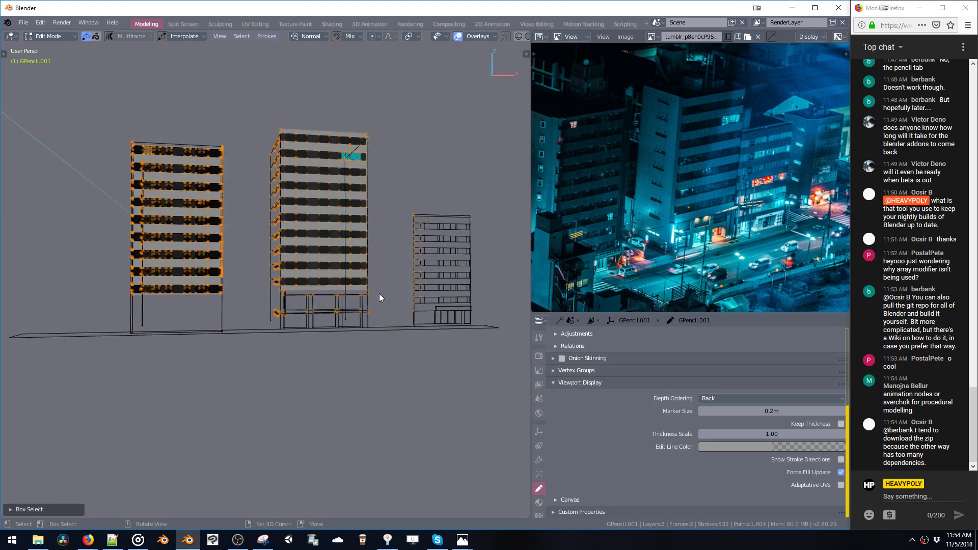
key("ctrl+Tab")
left_click(374, 233)
left_click_drag(72, 87, 471, 325)
right_click(380, 221)
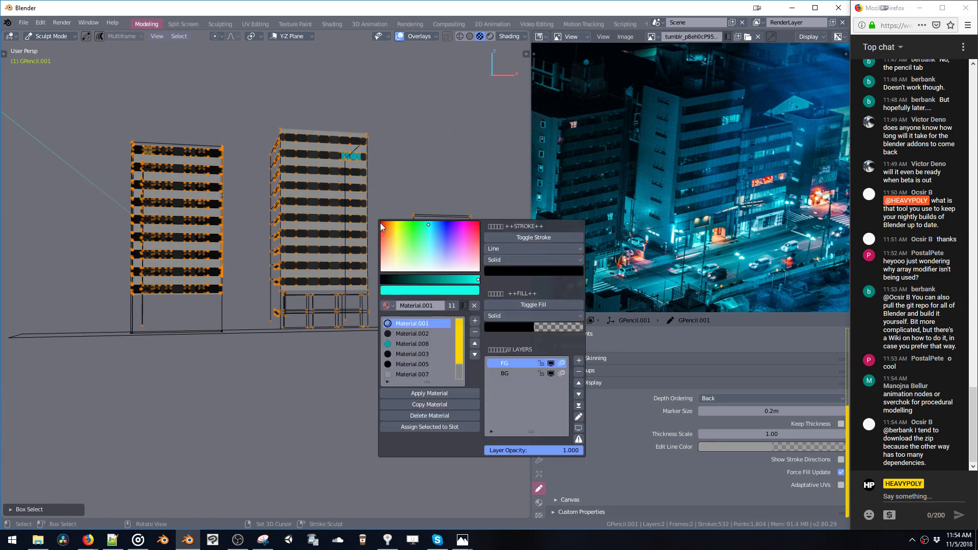
left_click(416, 392)
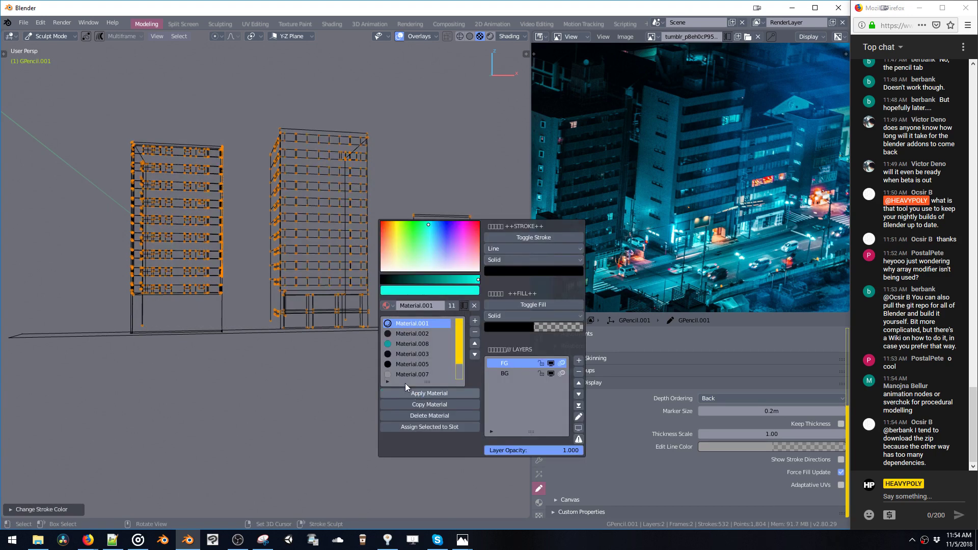
mouse_move(219, 161)
middle_mouse_down()
mouse_move(249, 165)
mouse_move(307, 205)
mouse_move(223, 185)
mouse_move(206, 159)
mouse_move(288, 186)
mouse_move(301, 200)
mouse_move(287, 216)
middle_mouse_up()
left_click(268, 194)
key("ctrl+z")
key("ctrl+z")
Step: Return to Object Mode and start saving the scene as a new file
key("Tab")
middle_click_drag(327, 279, 261, 239)
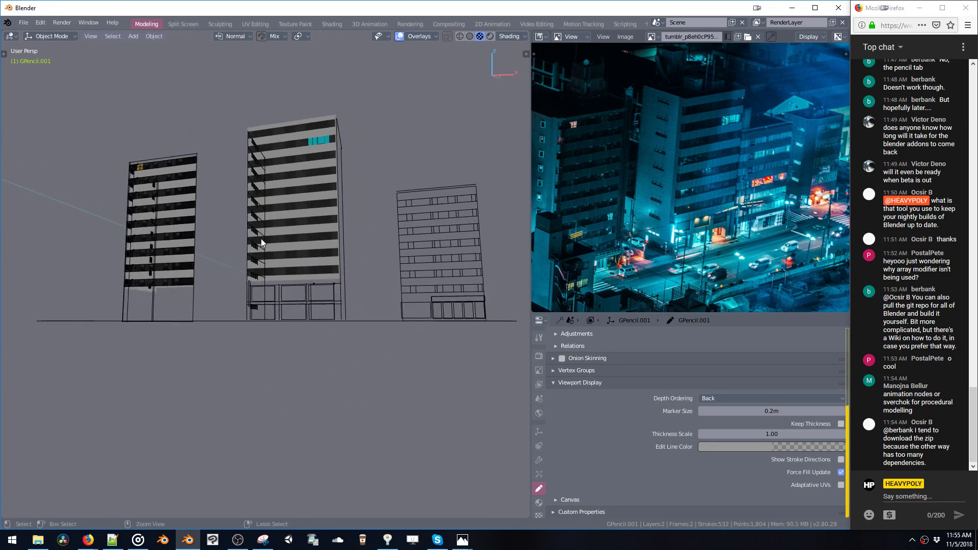
key("ctrl+shift+s")
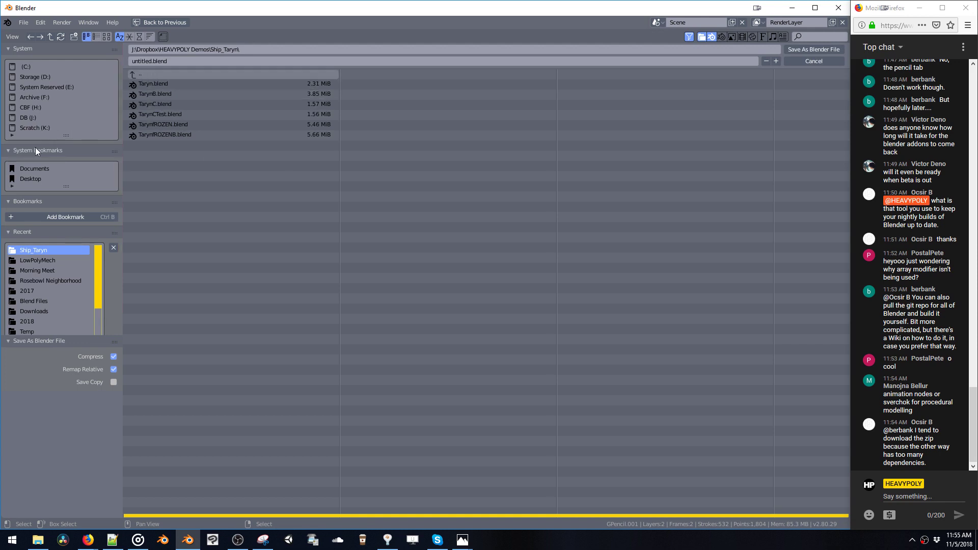
left_click(64, 321)
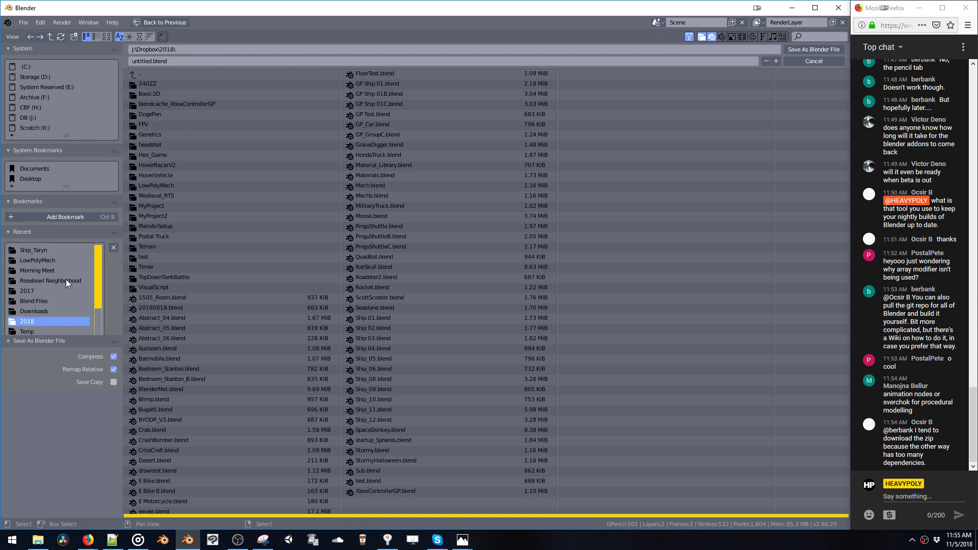
left_click(57, 98)
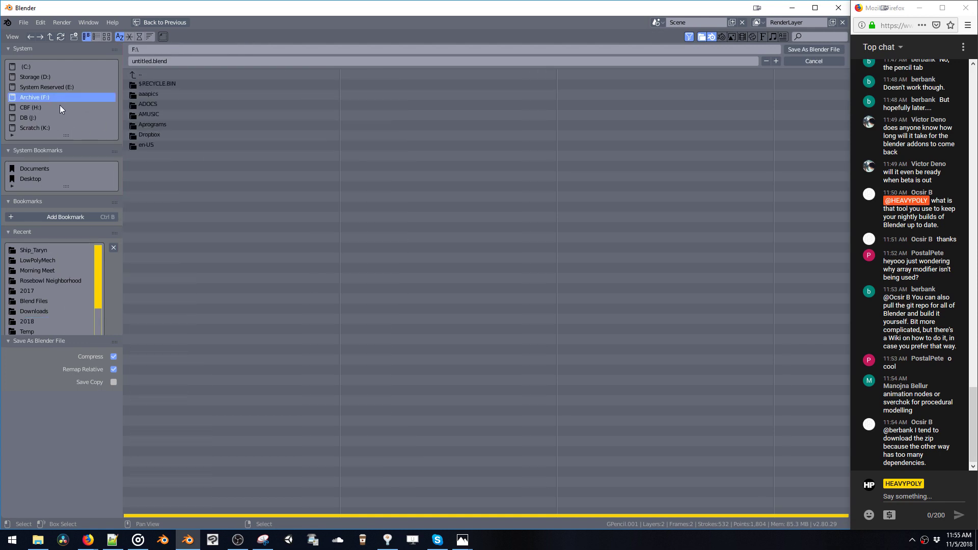
Step: Choose the J:\Dropbox\_Workshops\Blender\Japan Night Alley\Blend Files folder as the save location
left_click(54, 251)
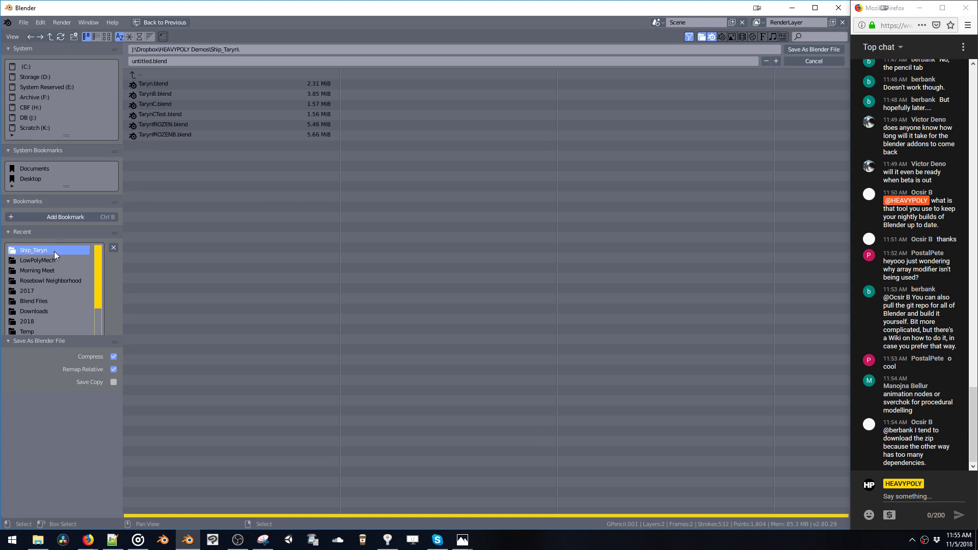
left_click(145, 75)
left_click(139, 72)
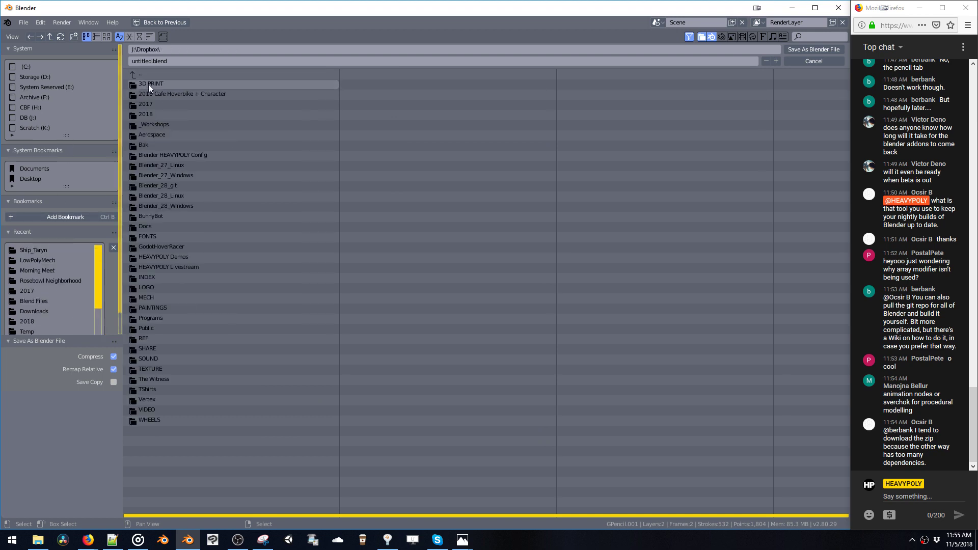
left_click(151, 125)
left_click(152, 94)
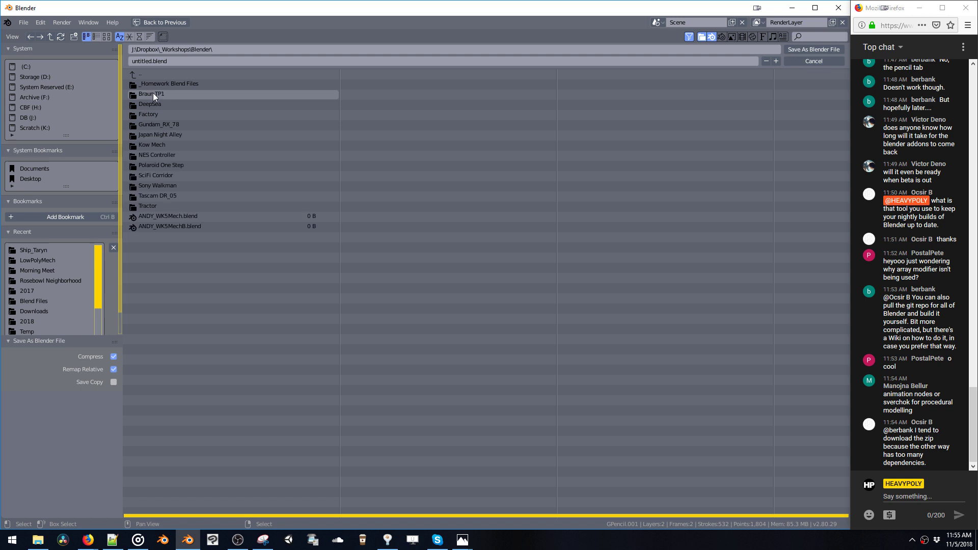
left_click(156, 134)
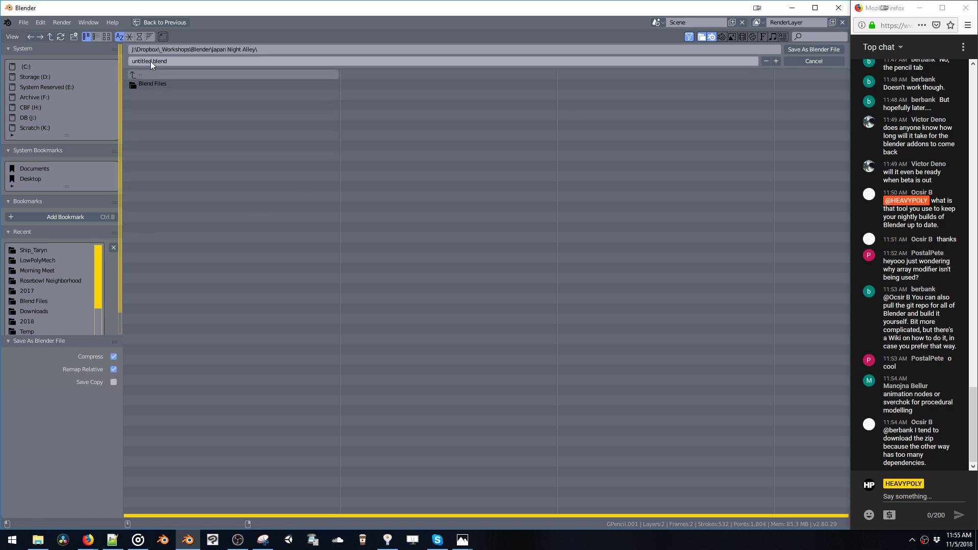
left_click(153, 84)
Step: Name the file JapanNightBlock.blend, starting from the existing JapanNightAlleyC.blend name
left_click(162, 104)
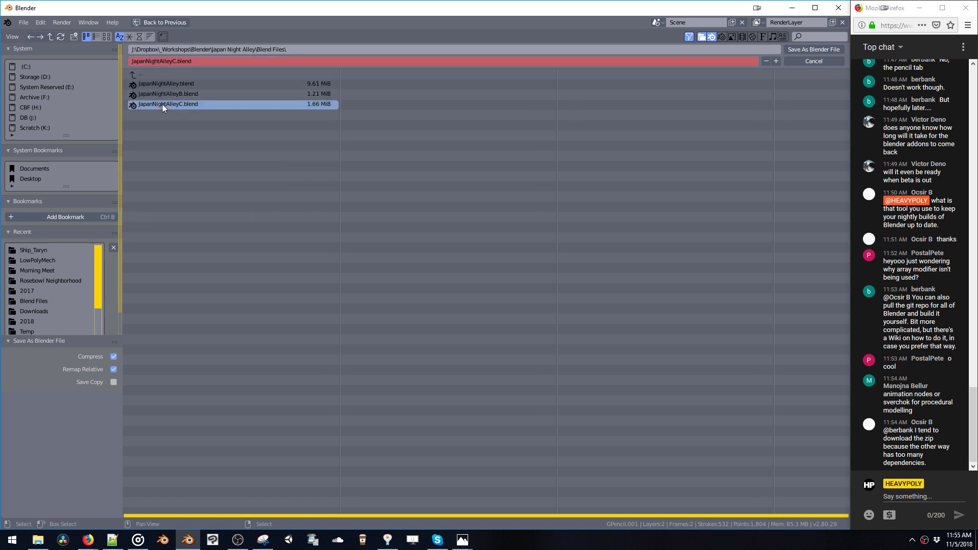
left_click(174, 61)
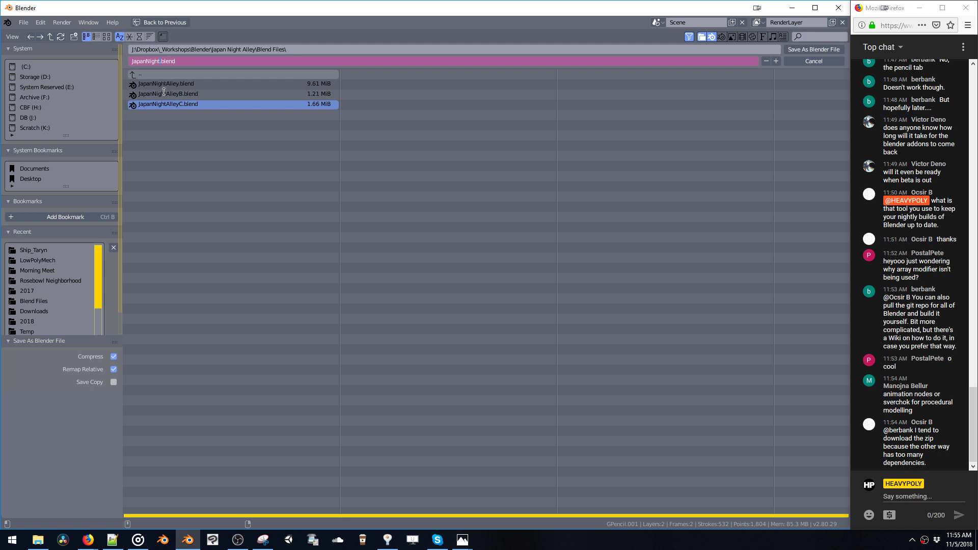
type("Block")
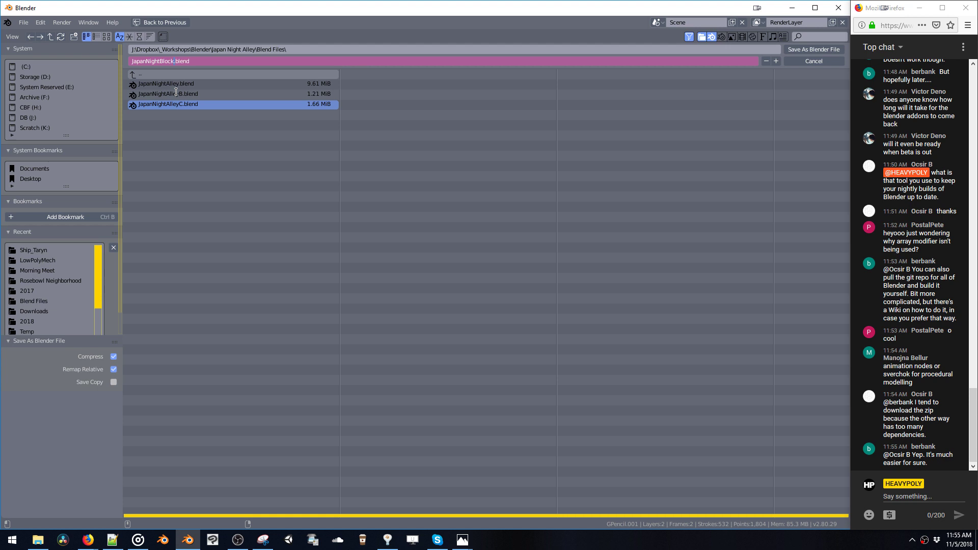
Step: Save the scene as JapanNightBlock.blend and check the three buildings on the ground strip from different angles
key("Return")
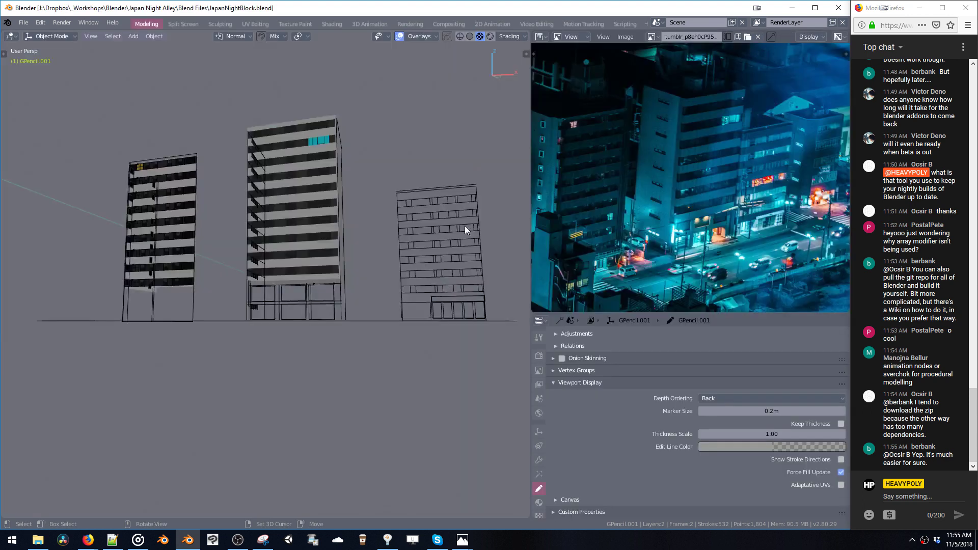
middle_click_drag(405, 203, 435, 222)
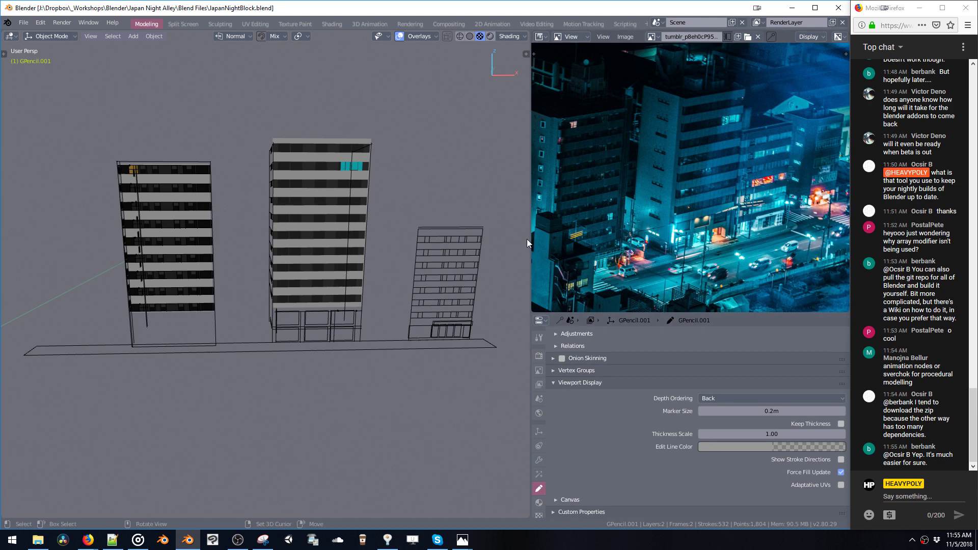
middle_click_drag(444, 272, 399, 239)
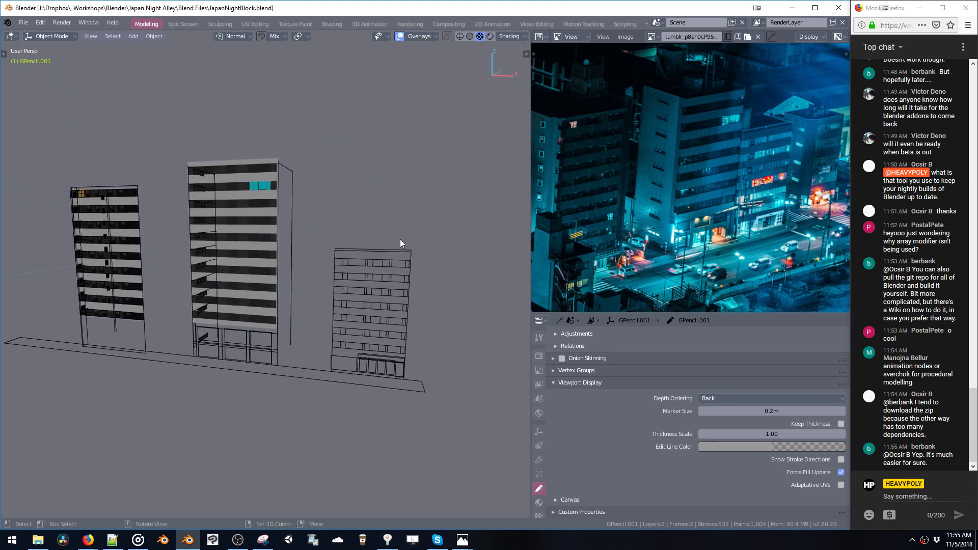
Step: Switch to the Firefox live chat and read back through the earlier viewer messages about grease pencil, down to the newest ones
left_click(955, 216)
scroll(907, 218, "up", 5)
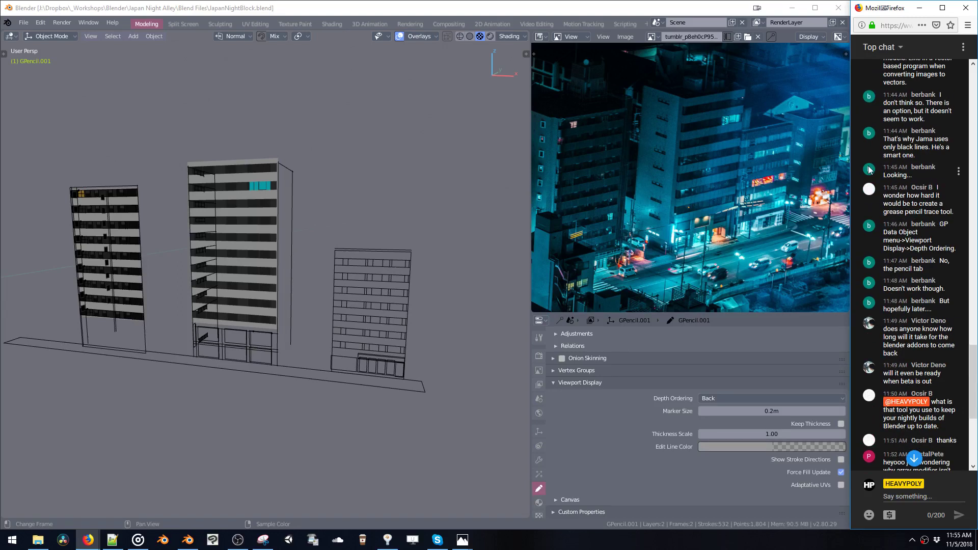
scroll(868, 168, "up", 2)
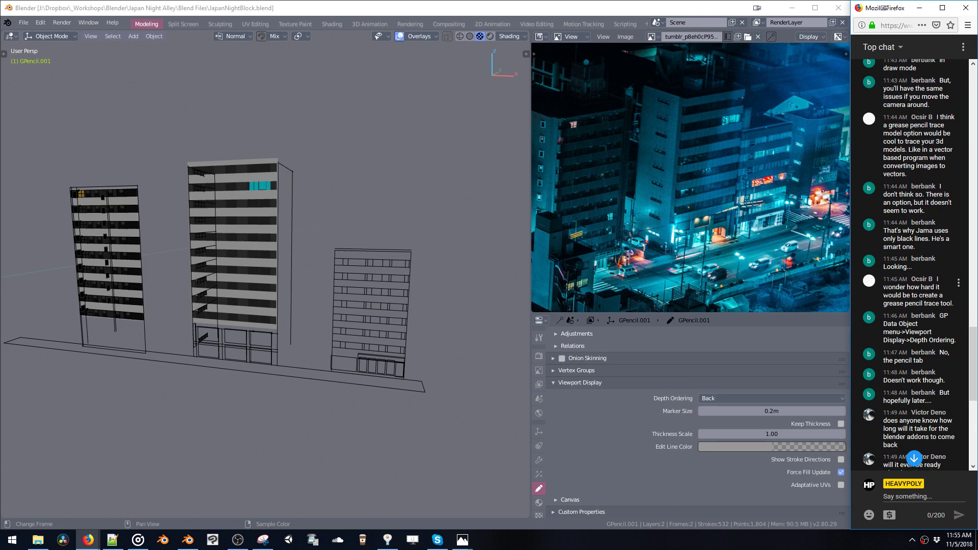
scroll(885, 291, "up", 3)
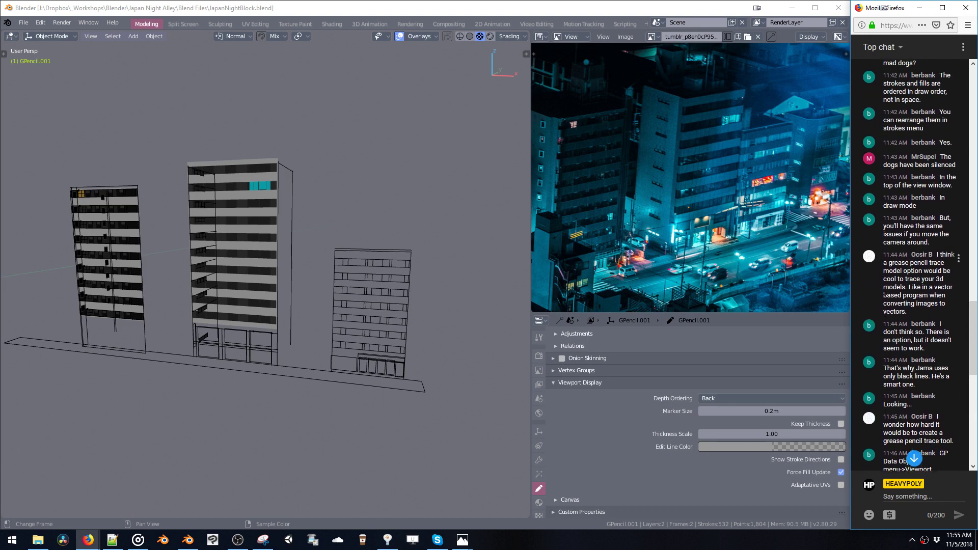
scroll(885, 290, "up", 2)
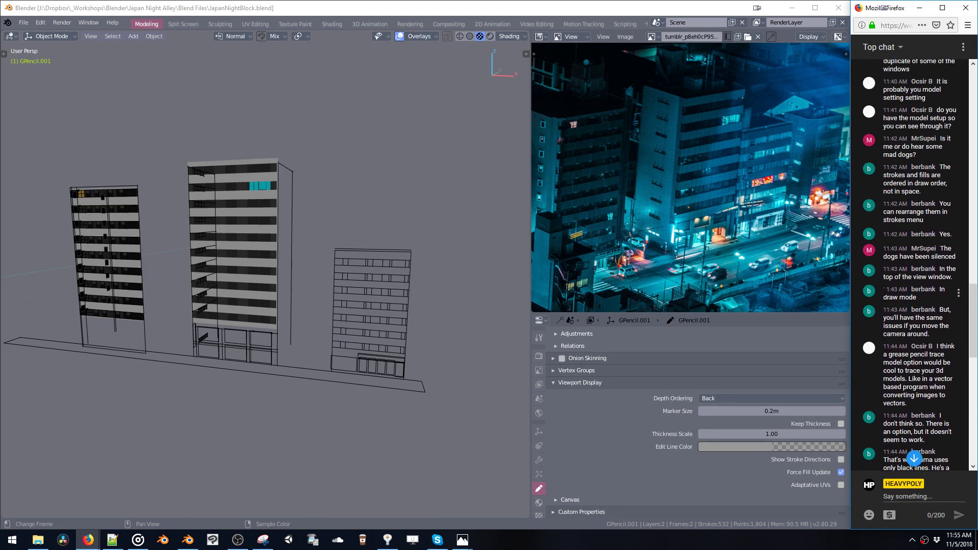
scroll(885, 291, "up", 2)
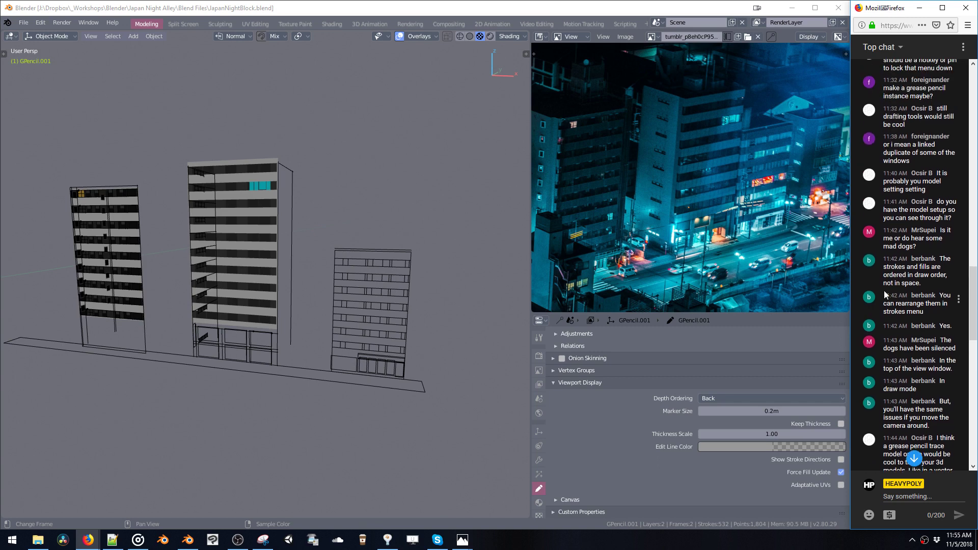
scroll(889, 292, "down", 10)
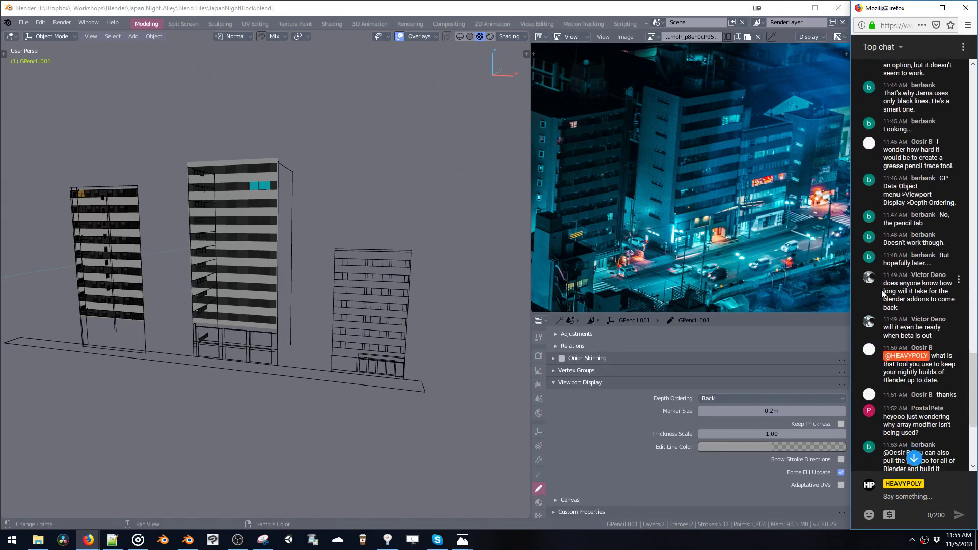
scroll(595, 242, "down", 3)
scroll(509, 305, "down", 2)
scroll(689, 220, "up", 5)
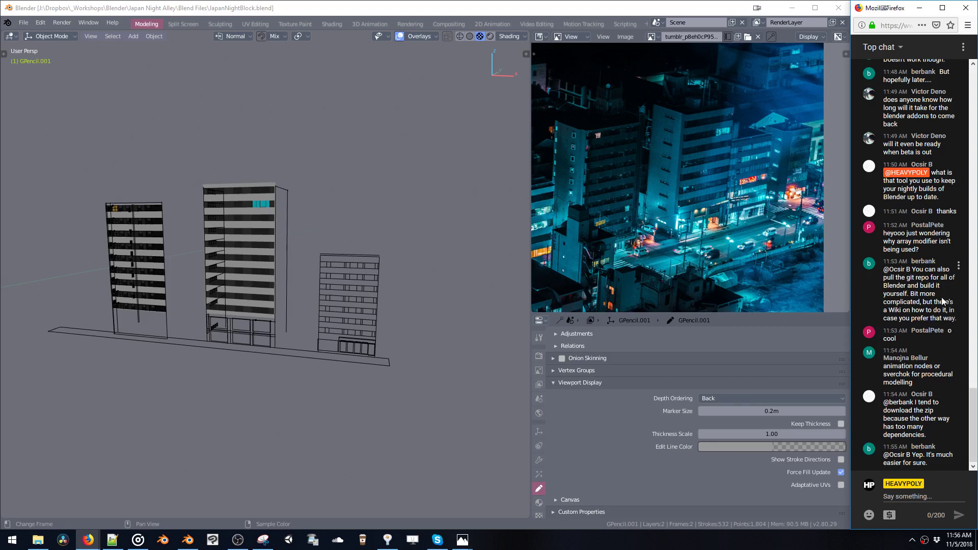
scroll(705, 273, "down", 2)
scroll(705, 274, "up", 1)
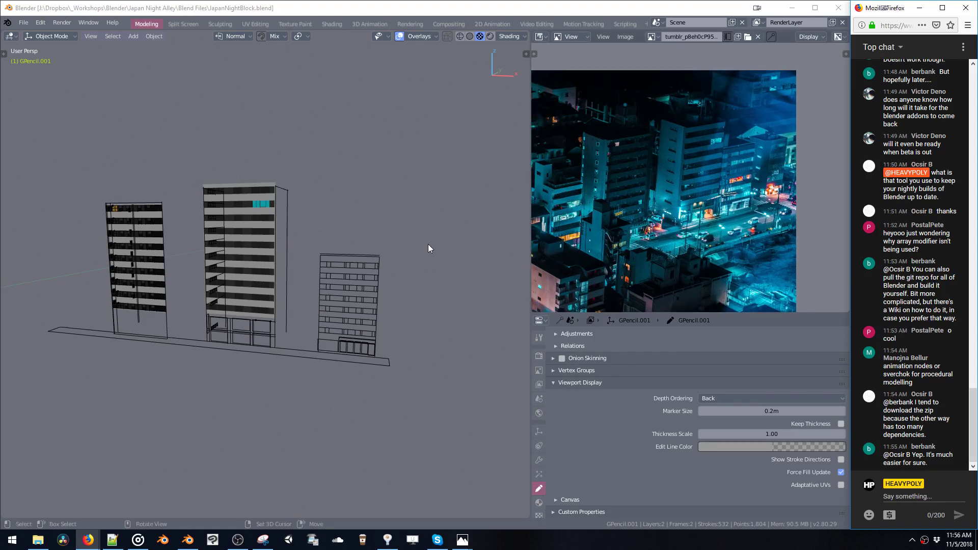
Step: Show the smallest building in the front orthographic view and enter Edit Mode on its grease pencil strokes
middle_click_drag(344, 249, 308, 231)
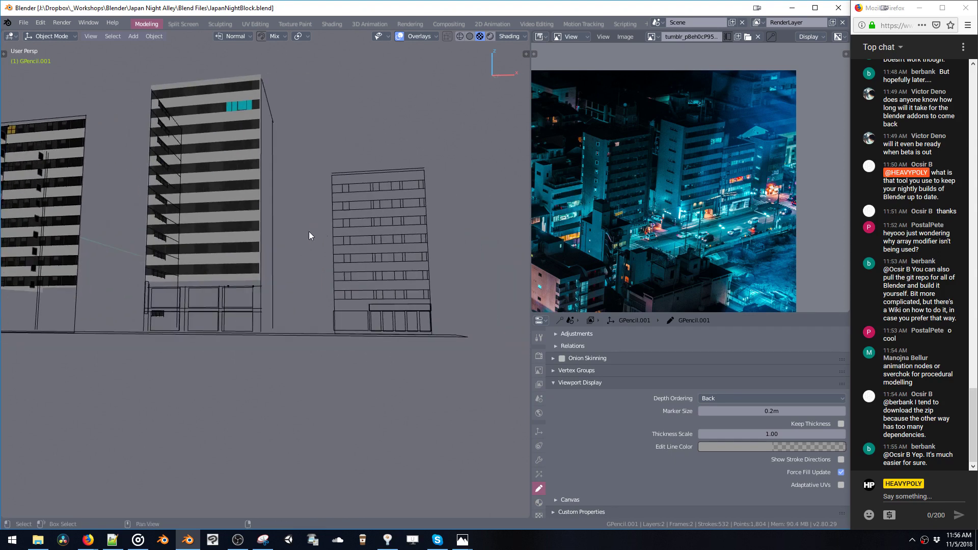
key("grave")
left_click(377, 204)
scroll(344, 250, "up", 5)
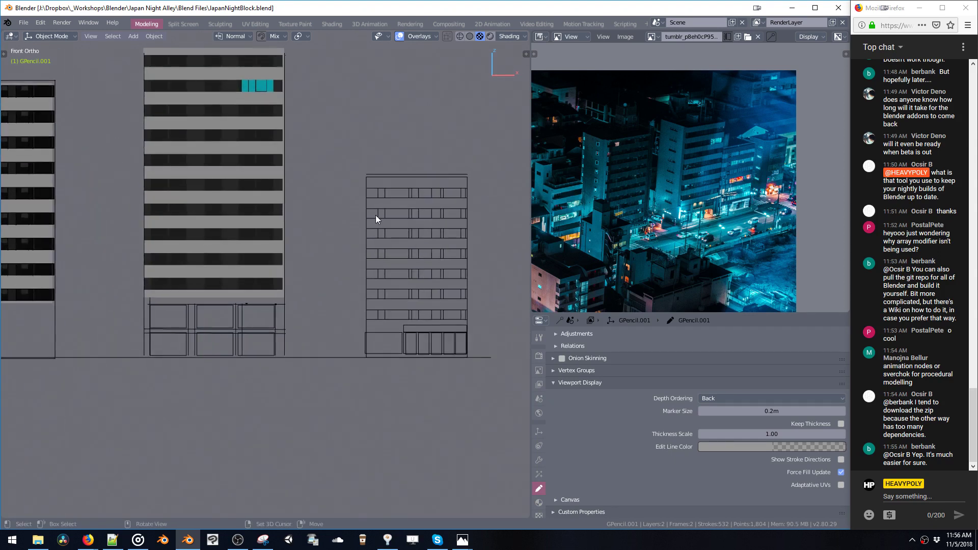
middle_click_drag(360, 157, 322, 188, "shift")
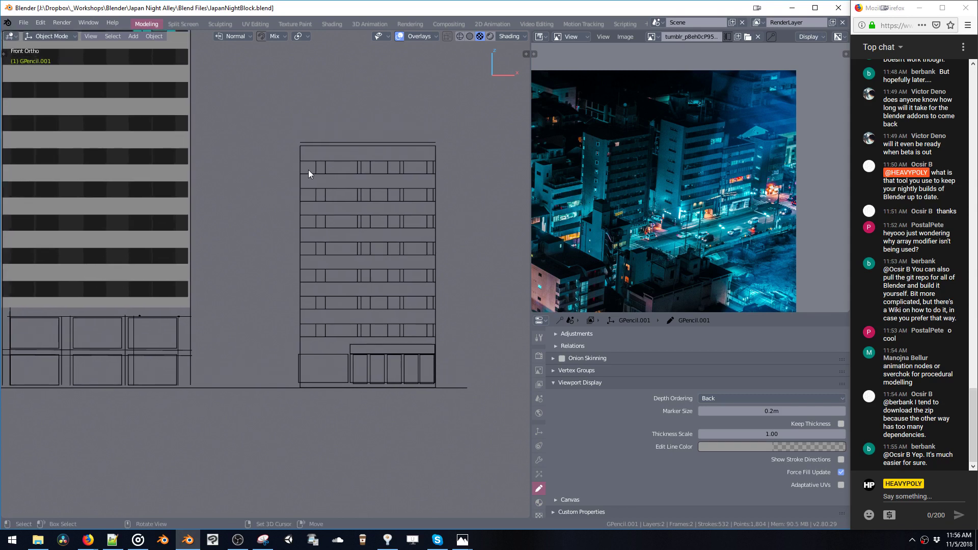
middle_click_drag(389, 157, 339, 169, "shift")
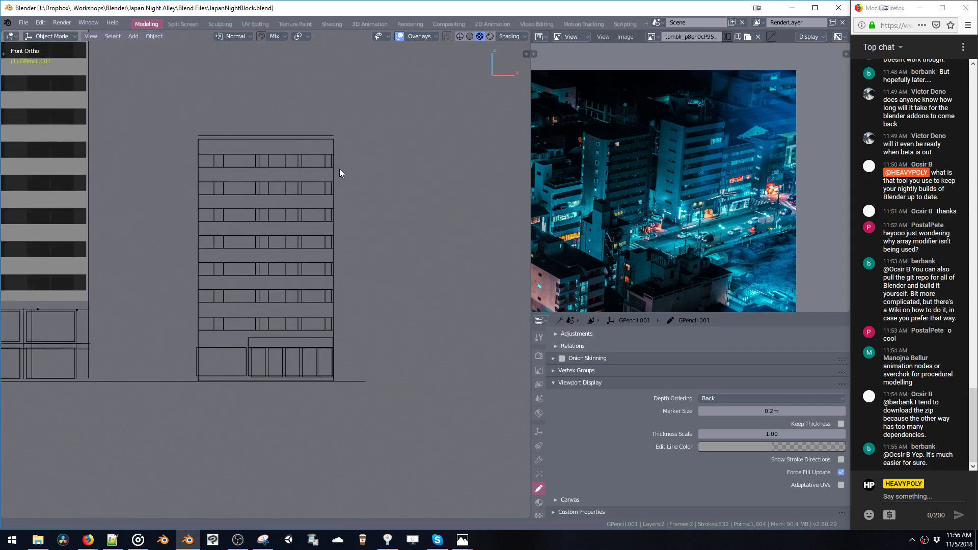
key("ctrl+Tab")
left_click(343, 102)
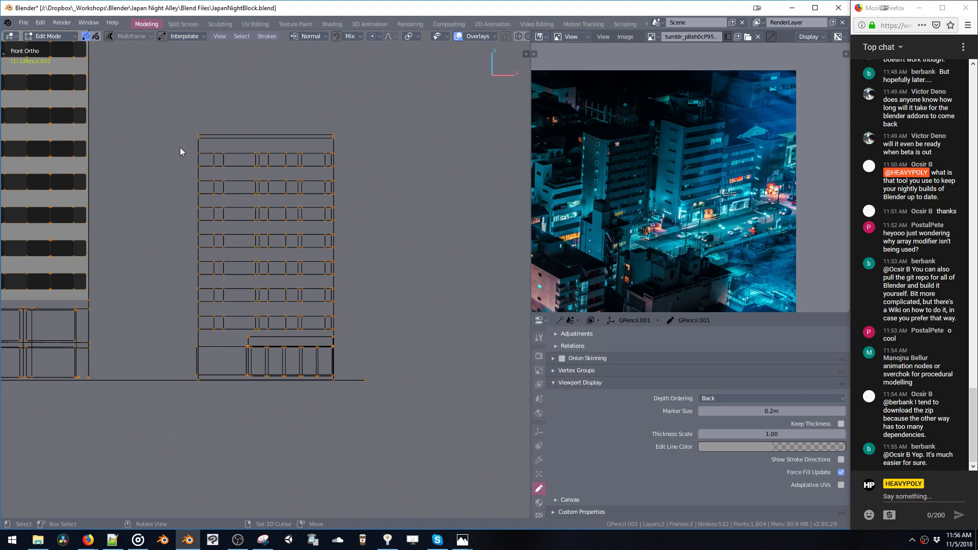
Step: Duplicate the top window row of the smallest building and place the copy in the empty space beside the building
left_click_drag(179, 148, 341, 170)
key("shift+d")
left_click(515, 162)
middle_click_drag(416, 159, 359, 155, "shift")
key("g")
key("x")
left_click(387, 160)
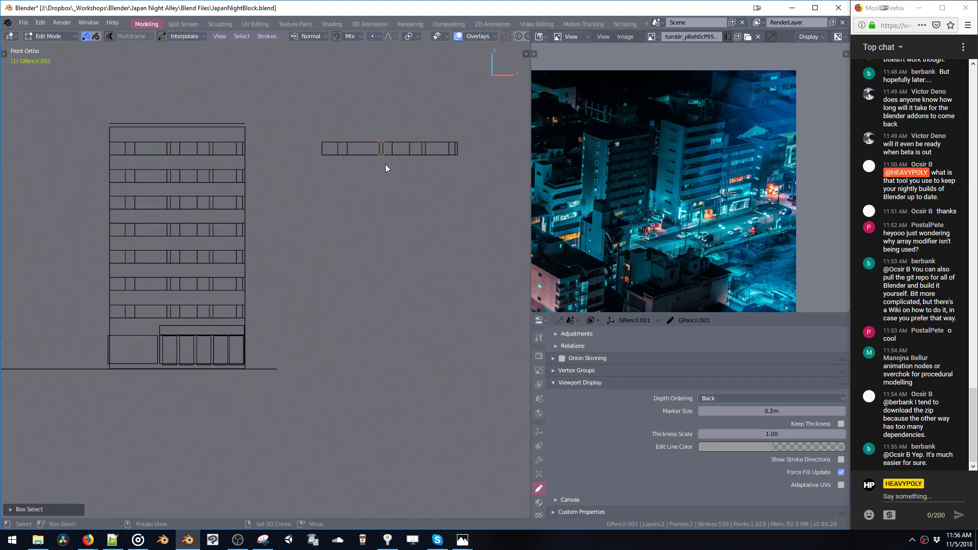
Step: Duplicate narrow window strokes within the copied row and place the copies along the X axis between the existing windows
left_click_drag(349, 136, 361, 162)
key("shift+d")
left_click(366, 159)
key("shift+d")
key("x")
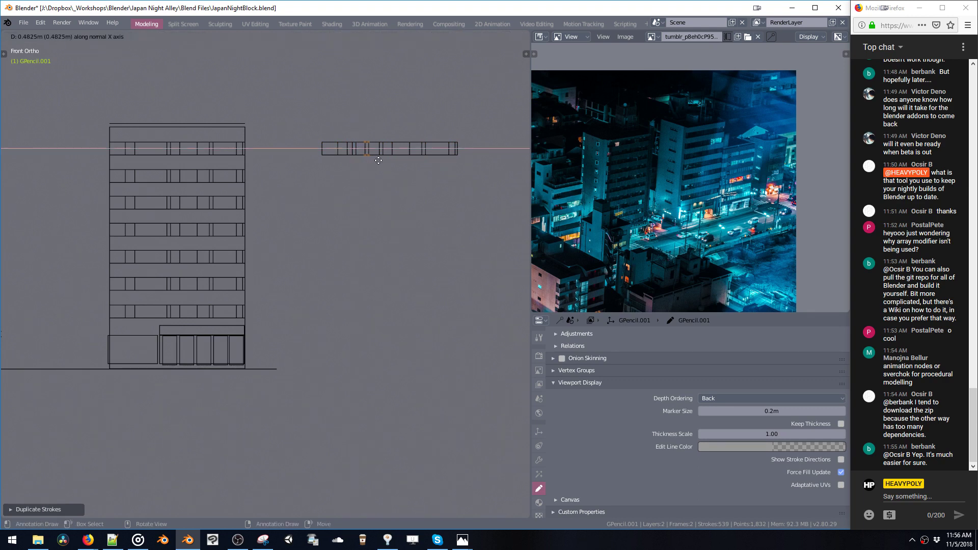
left_click(448, 166)
Step: Widen the newest window stroke along X by a factor of about 3.5 and duplicate it along the row
key("s")
key("x")
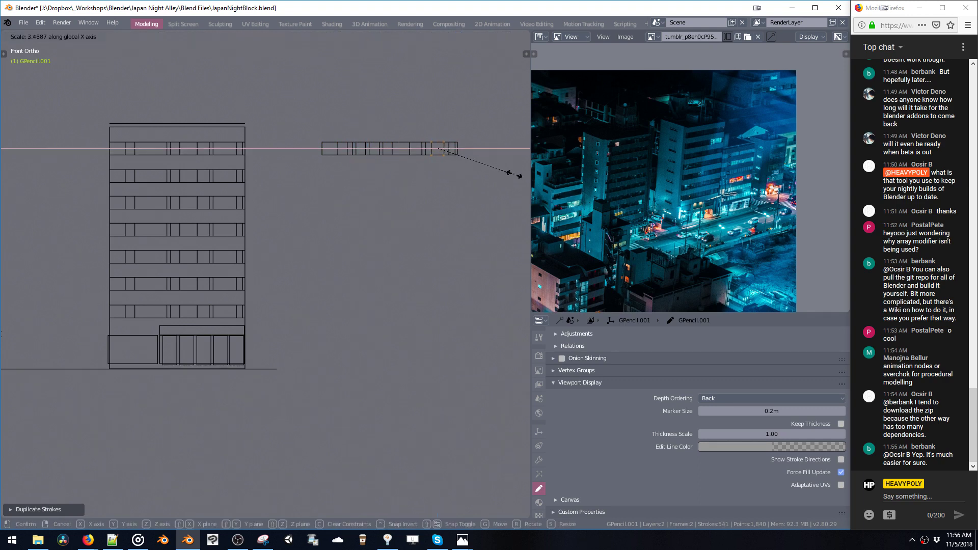
left_click(513, 172)
key("shift+d")
key("x")
left_click(438, 169)
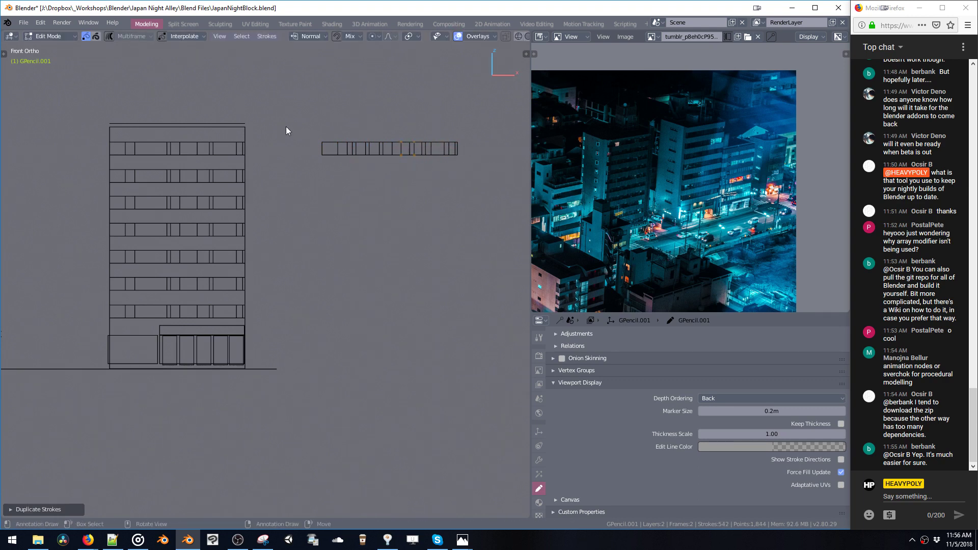
Step: Duplicate the whole detached window row straight down along the Z axis
left_click_drag(286, 127, 444, 180)
key("g")
key("z")
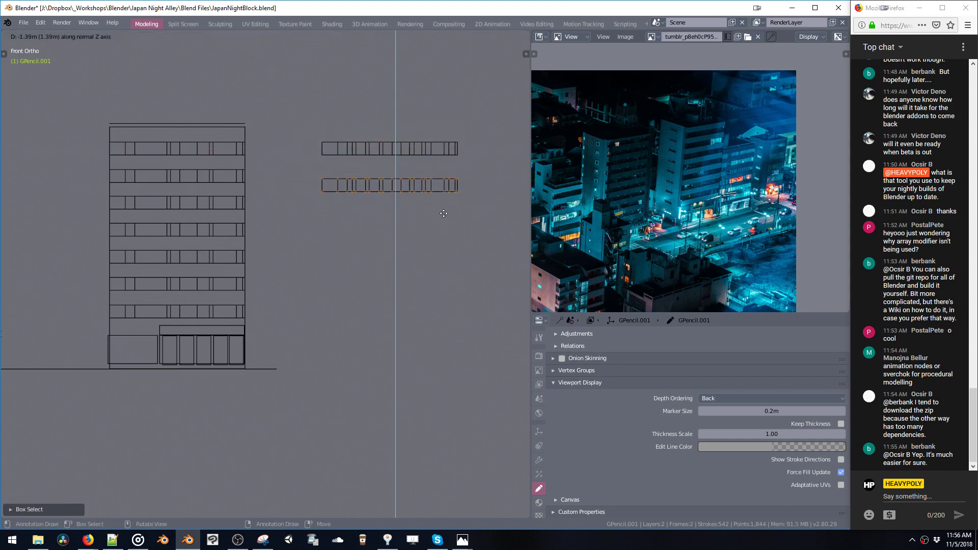
left_click(395, 184)
Step: Stretch the lower window row along Z to nearly twice the height of the row above and position it beneath that row
key("shift+d")
right_click(395, 184)
key("s")
key("z")
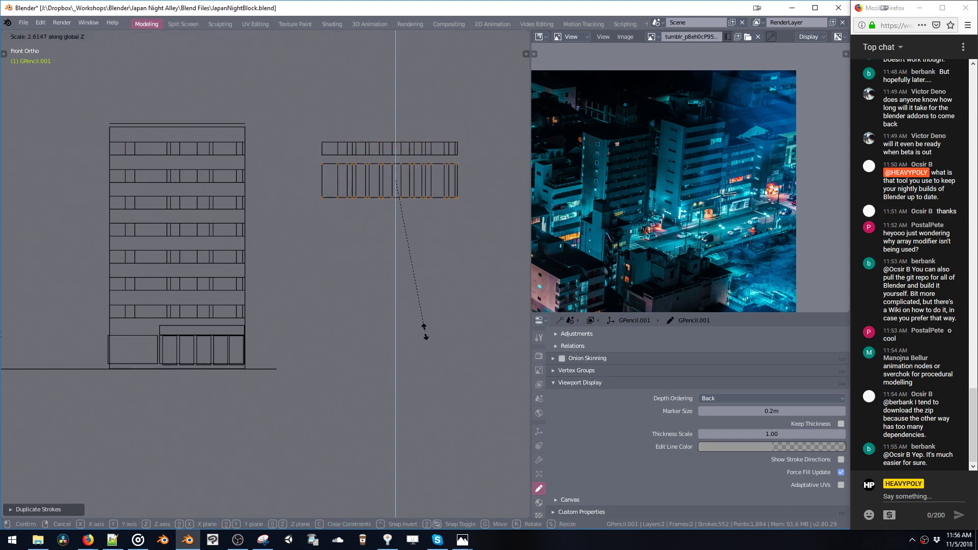
left_click(423, 316)
key("s")
key("z")
key("g")
left_click(419, 265)
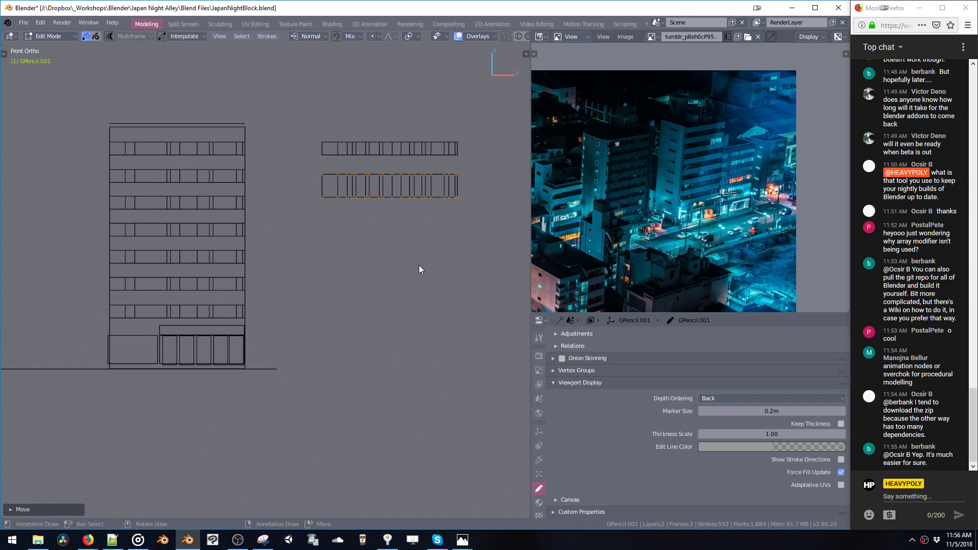
Step: Duplicate a window outline into the first bay of the taller row and scale it to fit as an inner frame
scroll(441, 197, "up", 3)
middle_click_drag(342, 124, 295, 118, "shift")
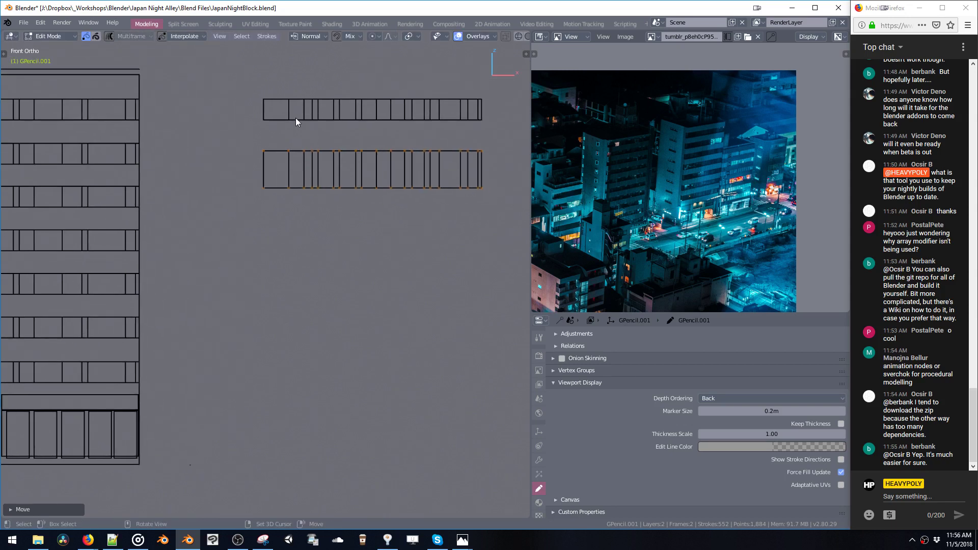
left_click(289, 114)
key("shift+d")
left_click(275, 190)
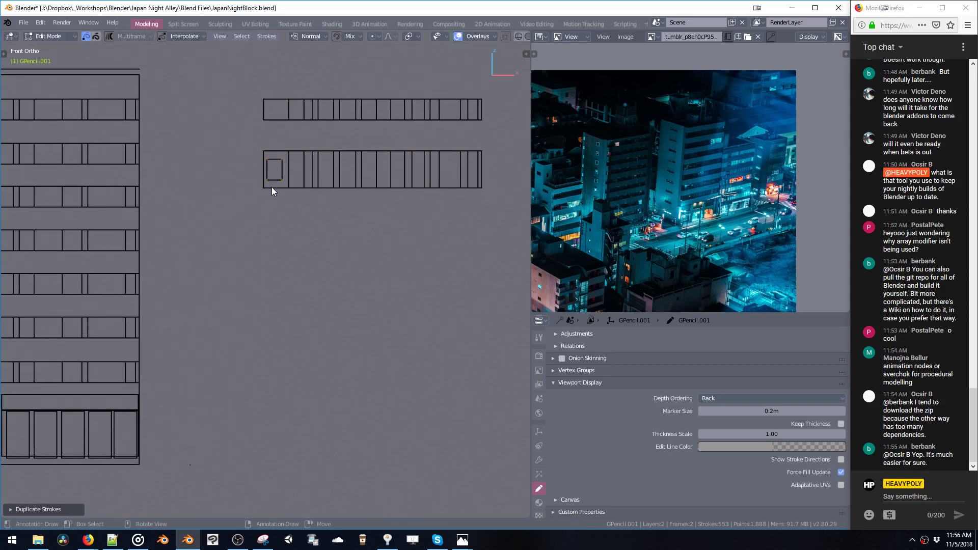
key("s")
left_click(285, 202)
key("g")
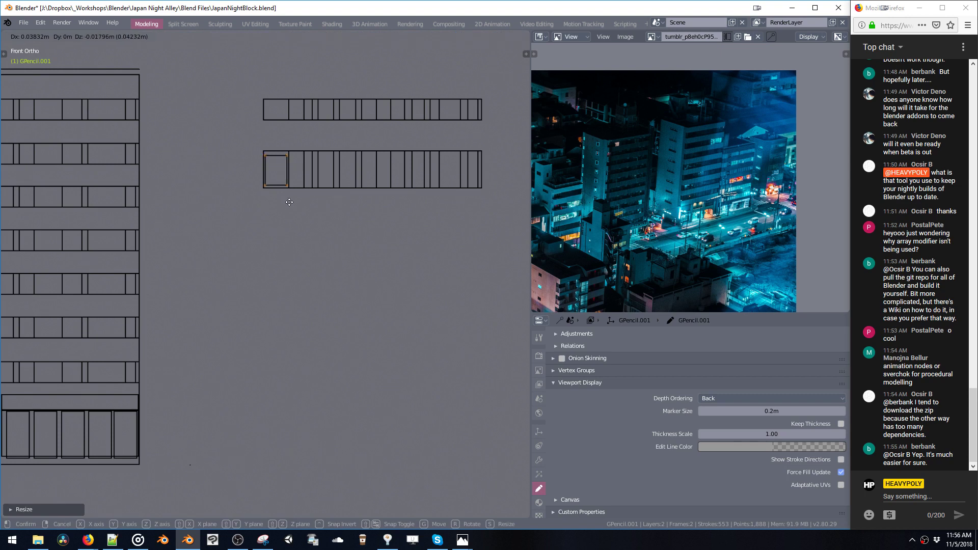
key("z")
left_click(292, 204)
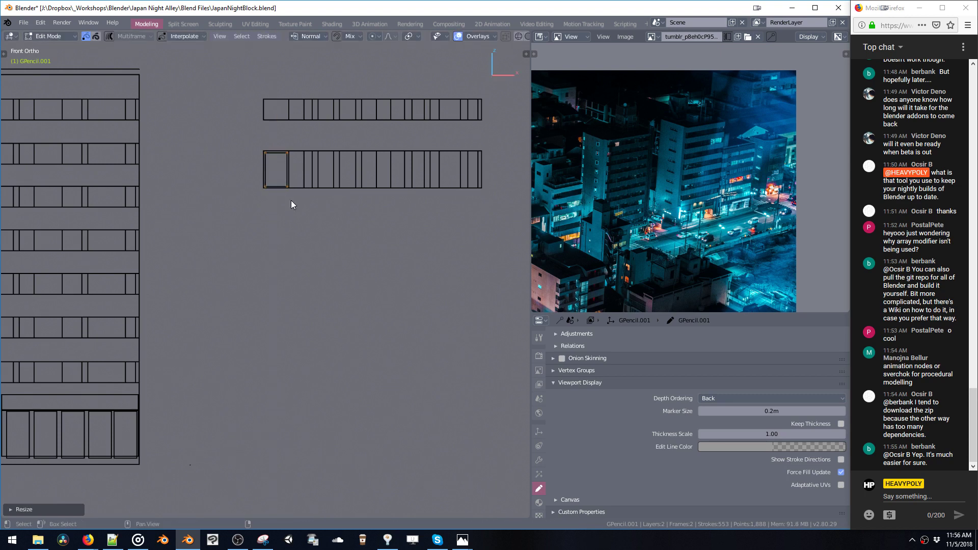
Step: Duplicate the inner window frame along X into the second bay, a middle bay and one near the far end of the row
key("shift+d")
key("x")
left_click(329, 195)
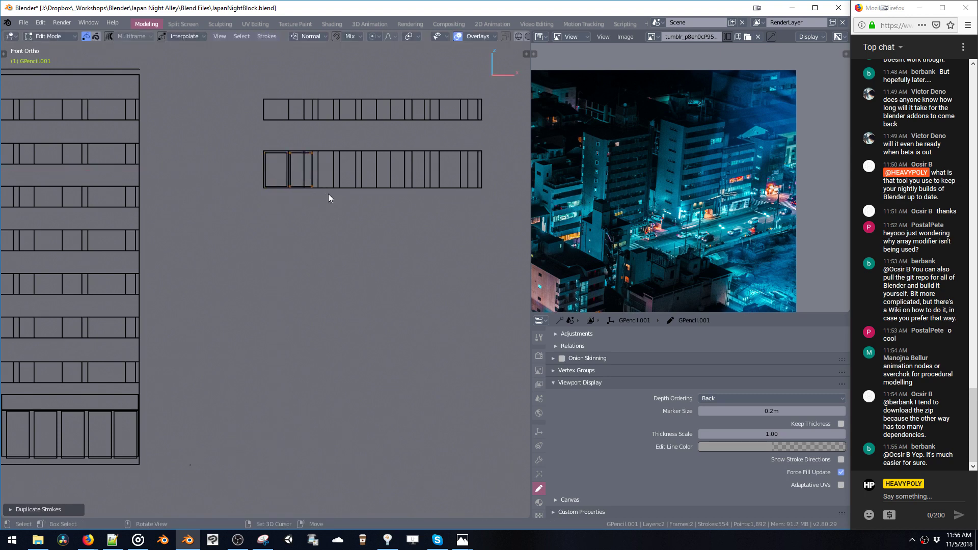
key("shift+d")
key("x")
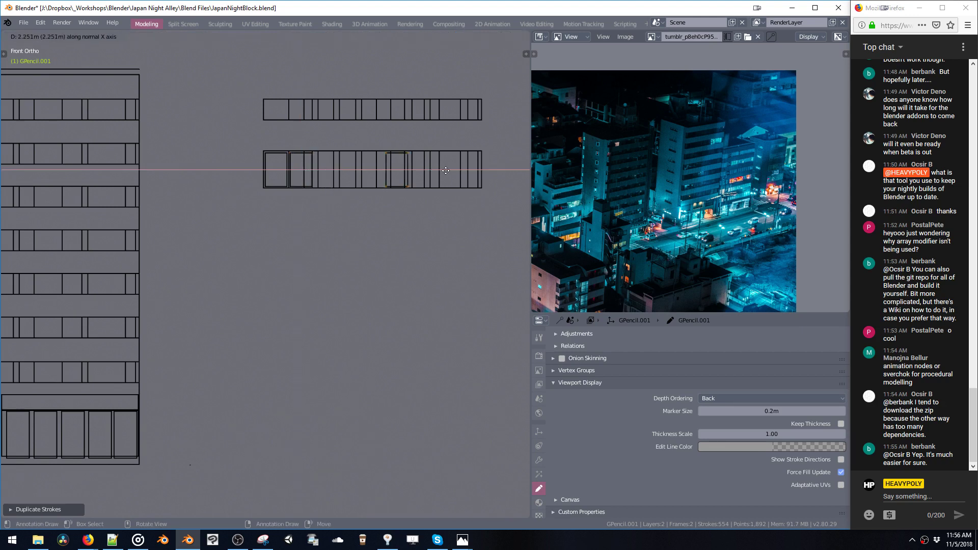
left_click(482, 174)
key("shift+d")
key("x")
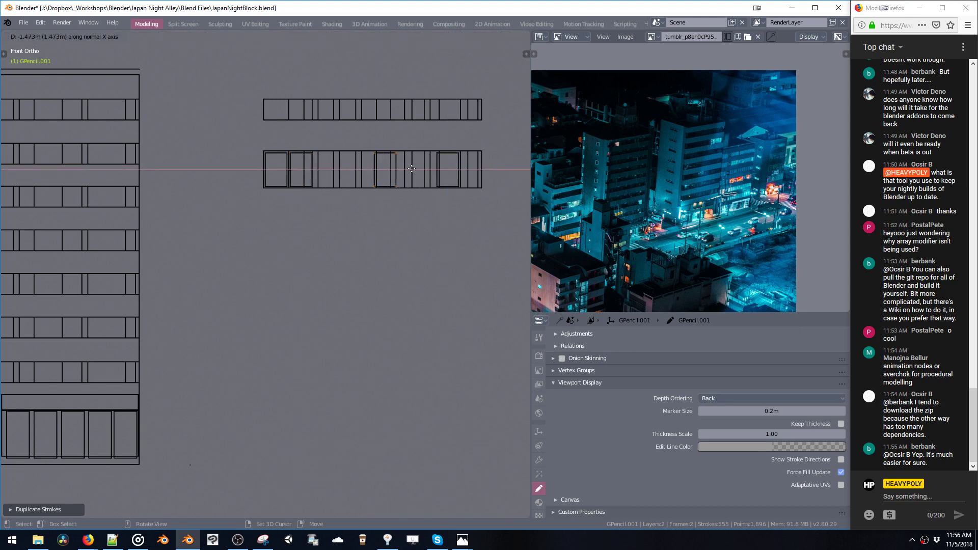
left_click(415, 170)
Step: Duplicate the tall framed window row twice down the Z axis with even spacing between floors
scroll(402, 156, "down", 3)
left_click_drag(258, 200, 385, 231)
key("shift+d")
key("z")
left_click(378, 262)
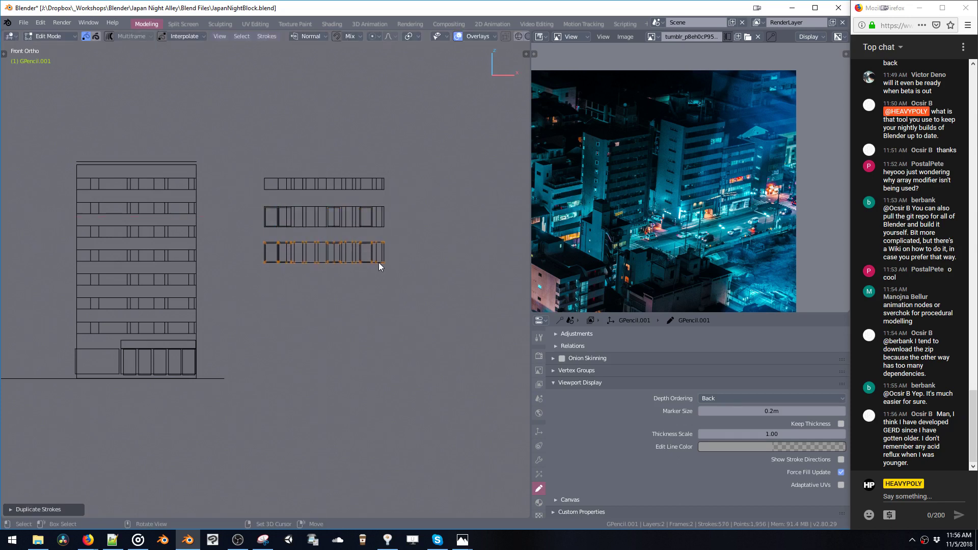
key("shift+d")
key("z")
left_click(374, 295)
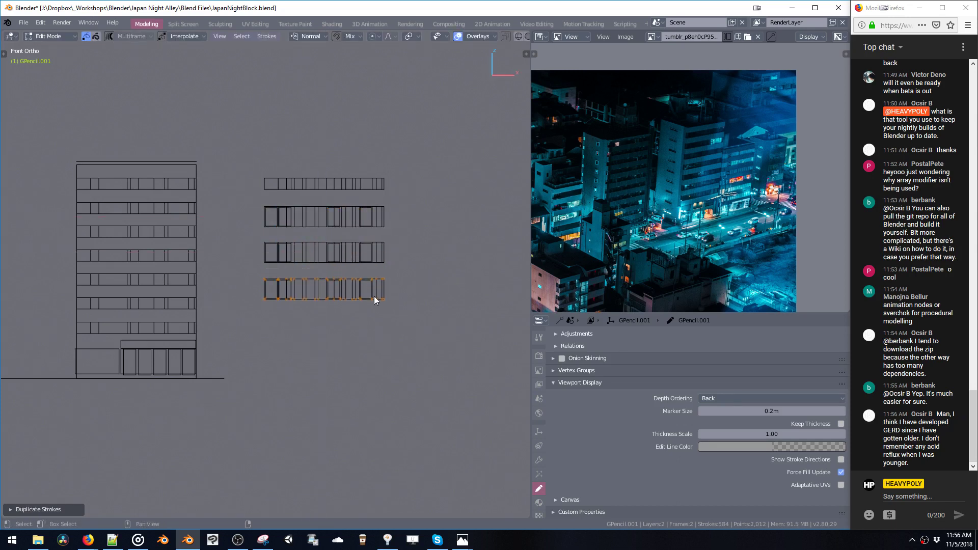
Step: Move all four detached window rows down together along the Z axis
middle_click_drag(304, 248, 308, 216, "shift")
left_click_drag(264, 151, 387, 275)
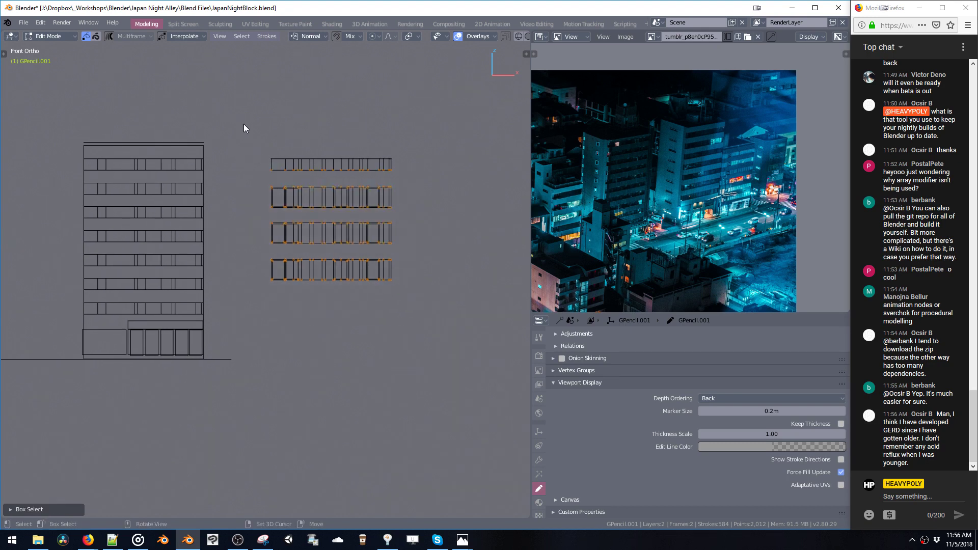
key("g")
key("z")
left_click(326, 306)
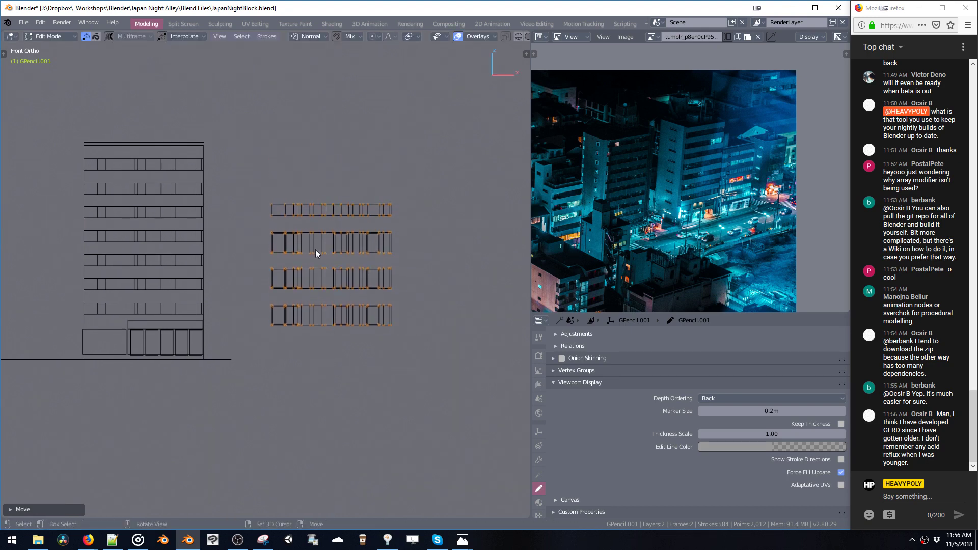
Step: Delete the short top window row and duplicate the uppermost tall framed row up along Z to replace it
key("b")
left_click_drag(341, 215, 393, 219)
key("Delete")
left_click_drag(246, 217, 399, 258)
key("shift+d")
key("z")
left_click(359, 211)
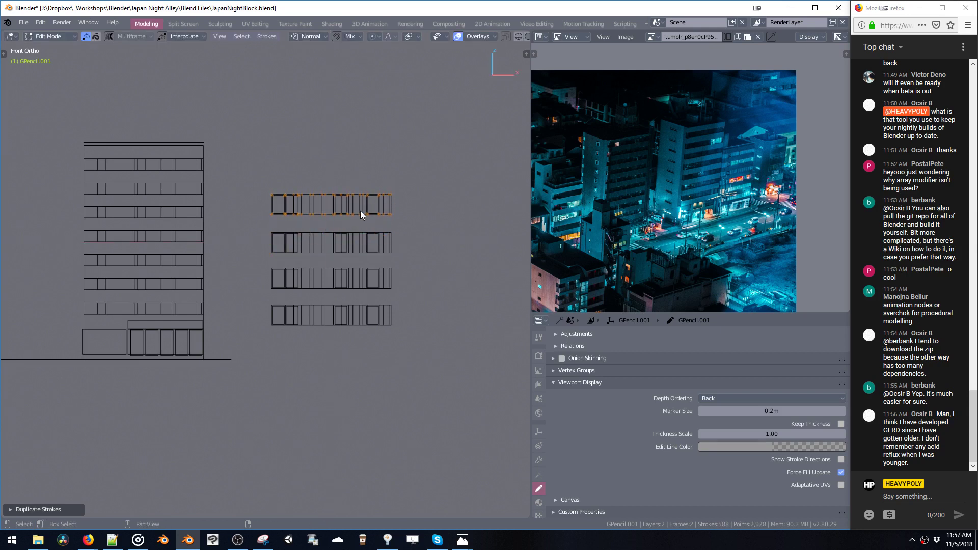
Step: Duplicate the outline of the lowest window row down along Z to start the ground floor
middle_click_drag(346, 249, 369, 223, "shift")
scroll(366, 230, "up", 1)
scroll(362, 228, "down", 1, "shift")
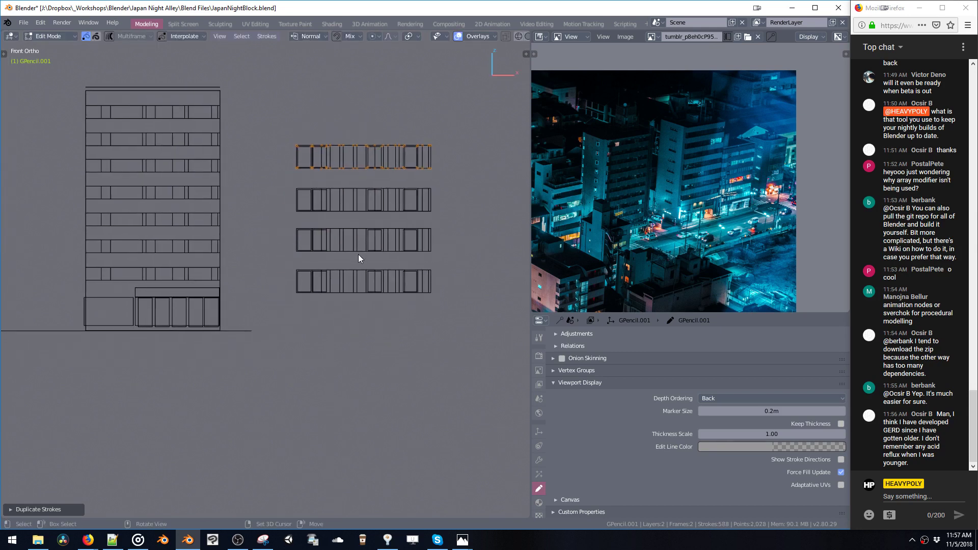
left_click(356, 254)
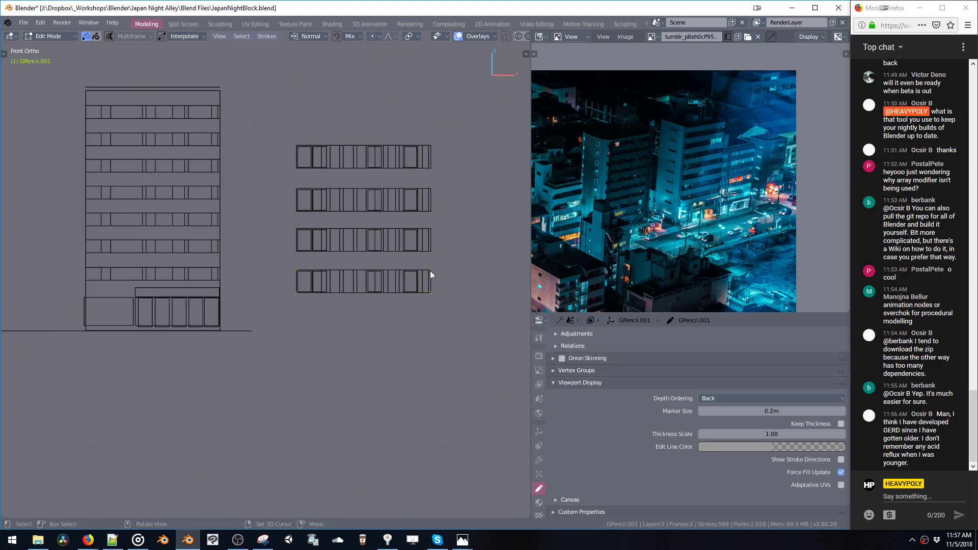
key("shift+d")
key("z")
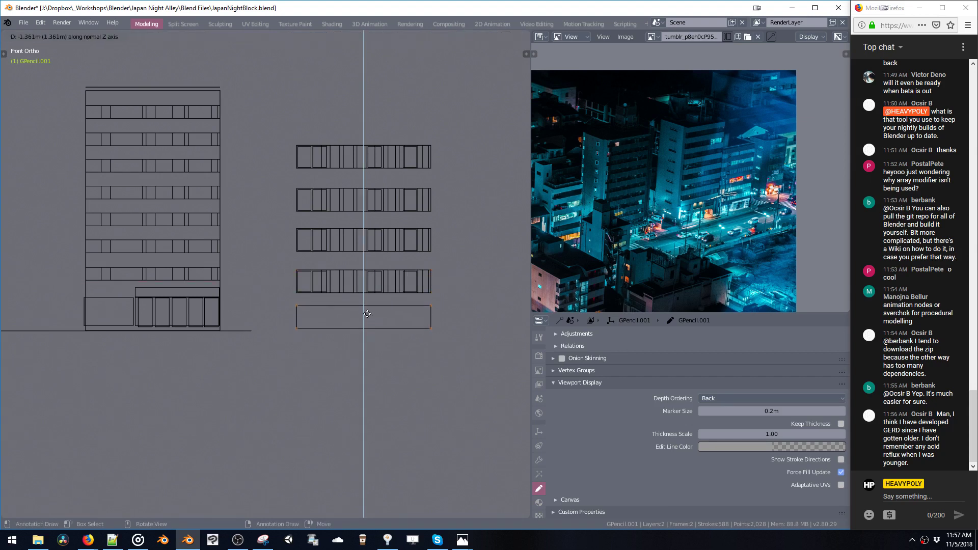
left_click(364, 309)
Step: Move the bottom edge of the ground-floor rectangle down along Z to ground level
left_click_drag(284, 315, 456, 341)
key("g")
key("z")
left_click(444, 347)
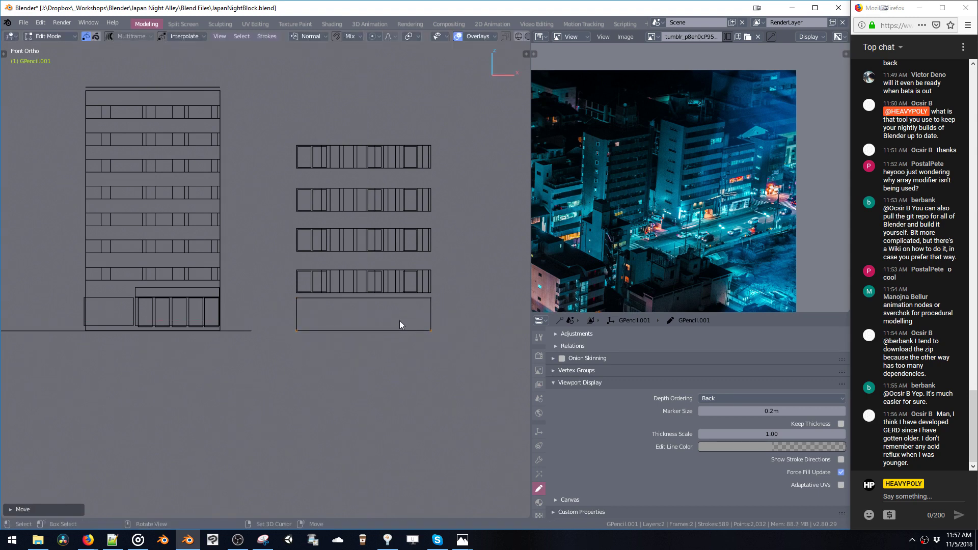
Step: Duplicate the ground-floor rectangle in place and move the copy up along Z above the top window row
left_click(427, 331)
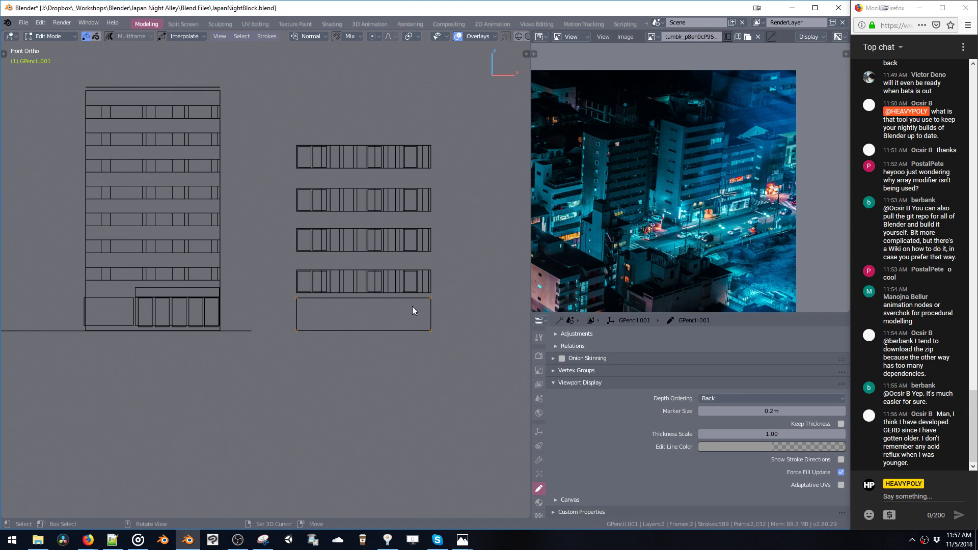
key("shift+d")
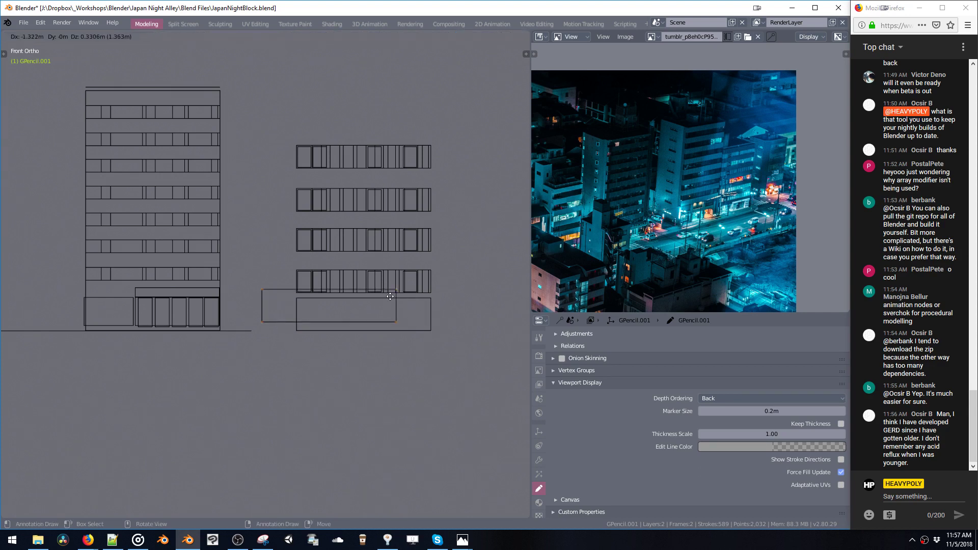
right_click(414, 323)
key("g")
key("z")
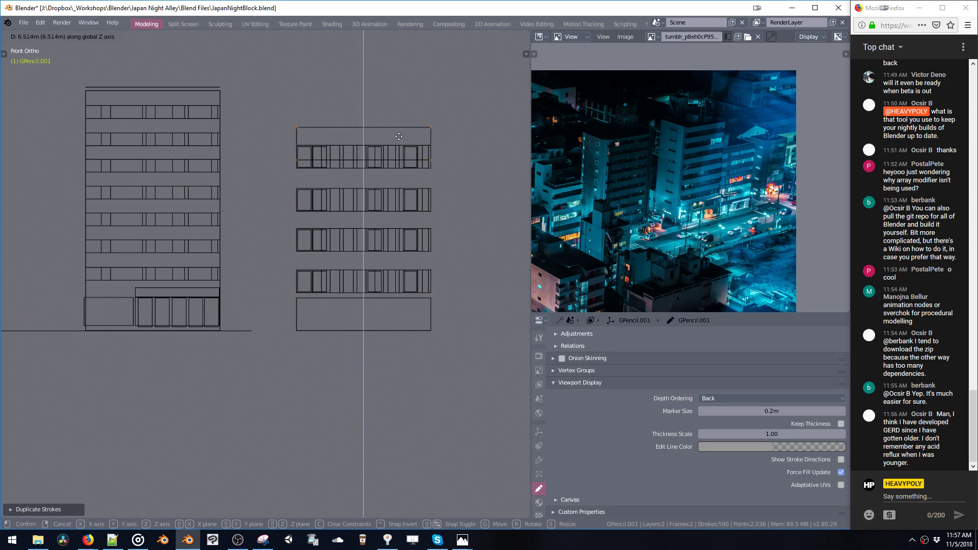
left_click(311, 131)
Step: Pull the copy's bottom edge down along Z to ground level and scale this full-height building outline slightly wider along X
left_click_drag(283, 116, 441, 132)
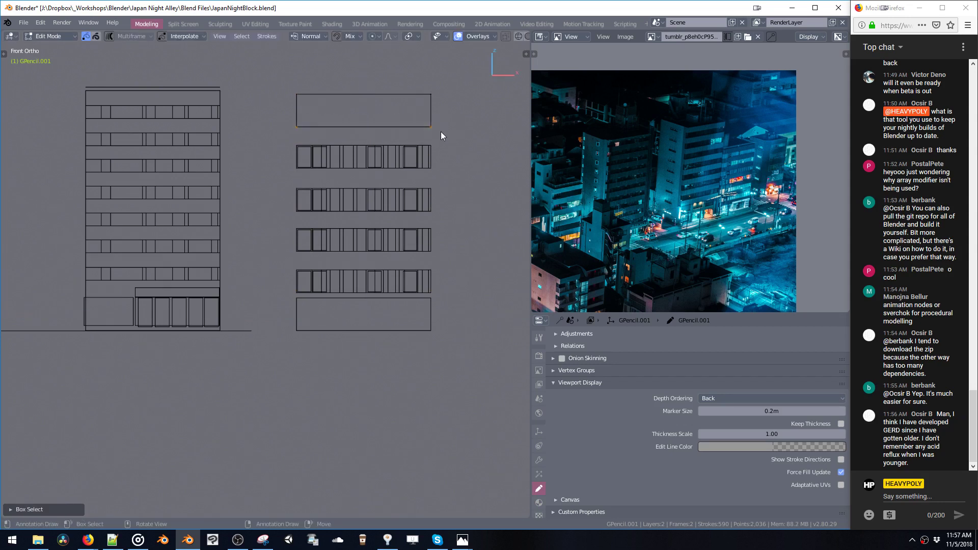
key("g")
key("z")
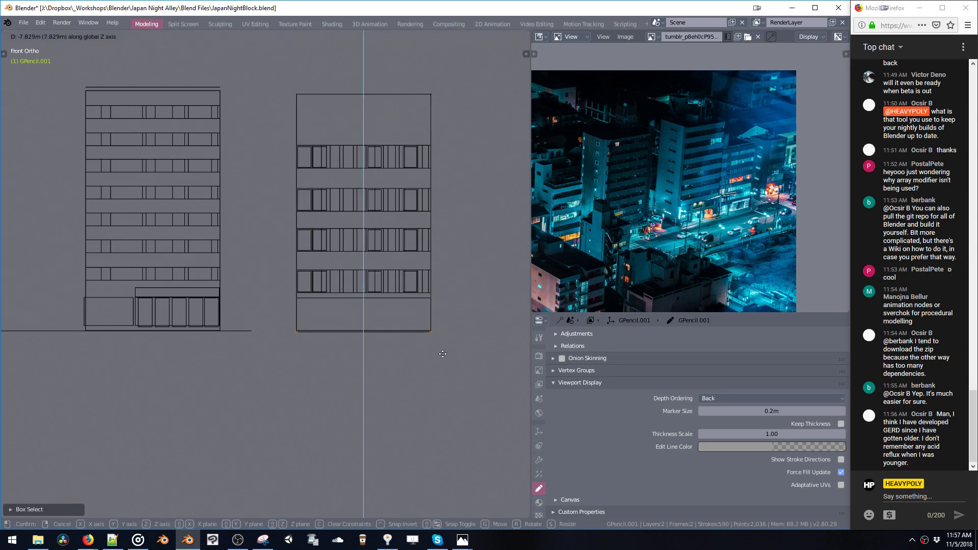
left_click(434, 336)
key("s")
key("x")
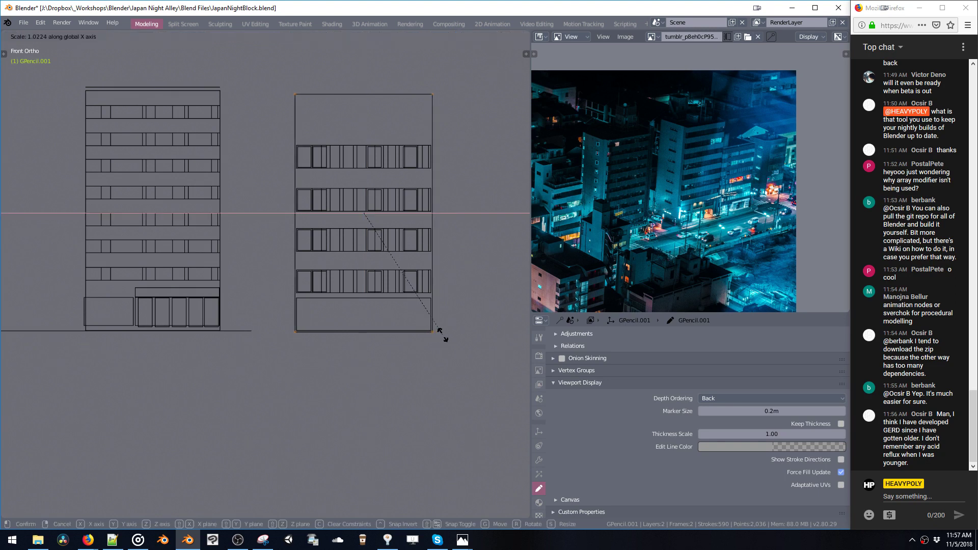
left_click(439, 334)
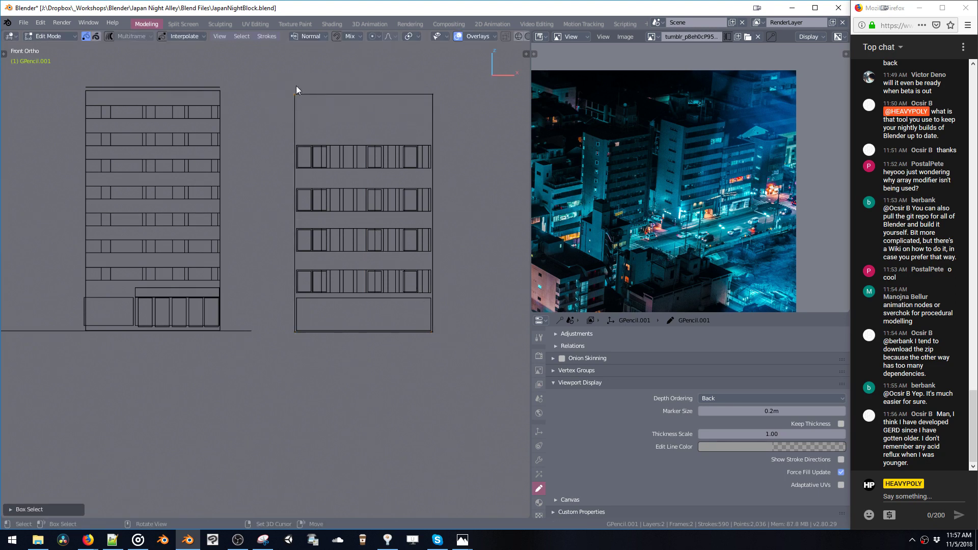
Step: Lower the building outline's top edge along Z to just above the top window row
left_click_drag(297, 87, 467, 113)
key("g")
key("z")
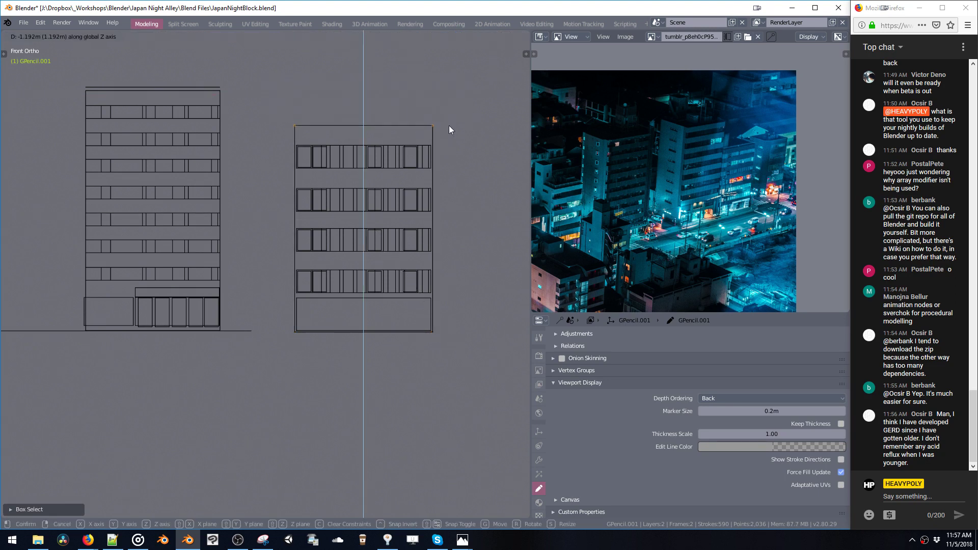
left_click(448, 125)
left_click_drag(276, 109, 289, 149)
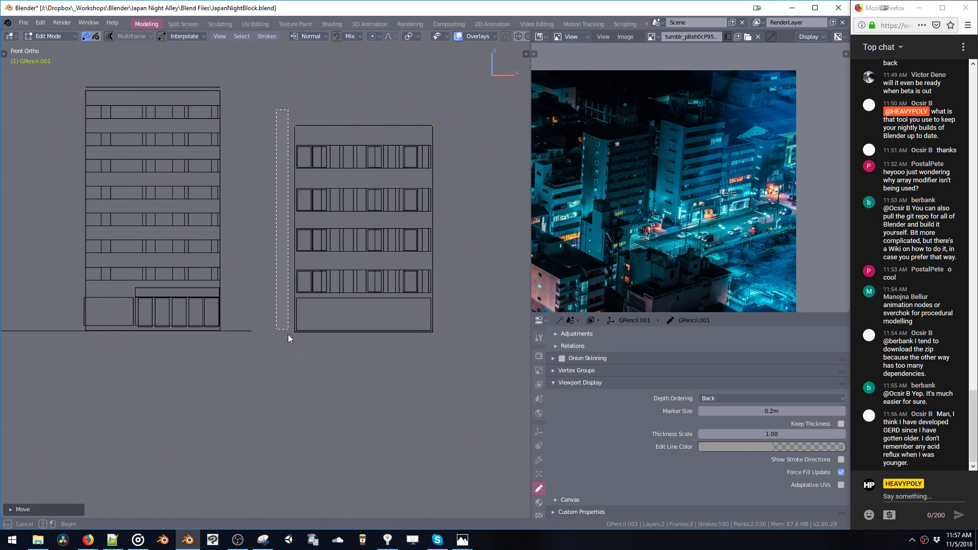
left_click_drag(288, 334, 295, 339)
key("g")
key("x")
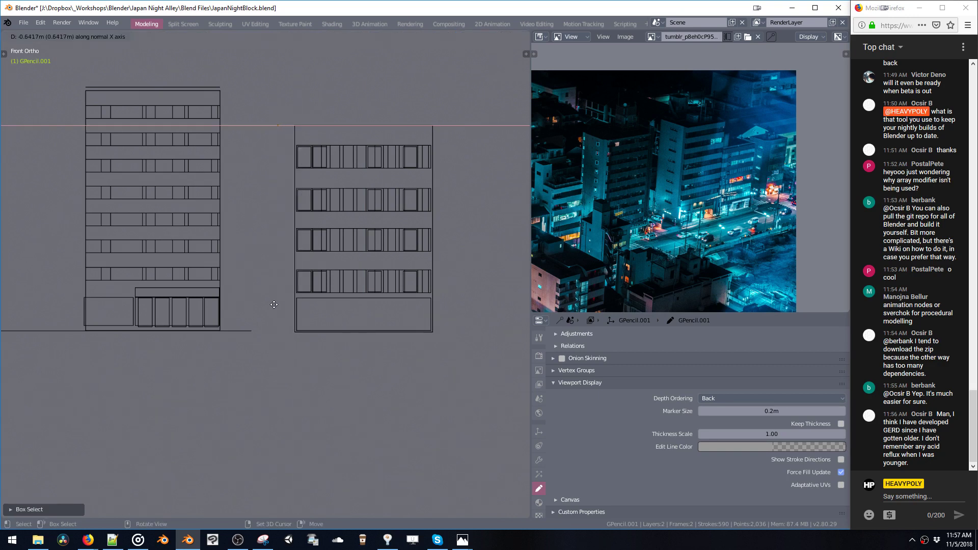
left_click(274, 305)
Step: Duplicate the building outline along X against its left side and move the copy's outer edge inward to form a slim side strip
key("e")
key("x")
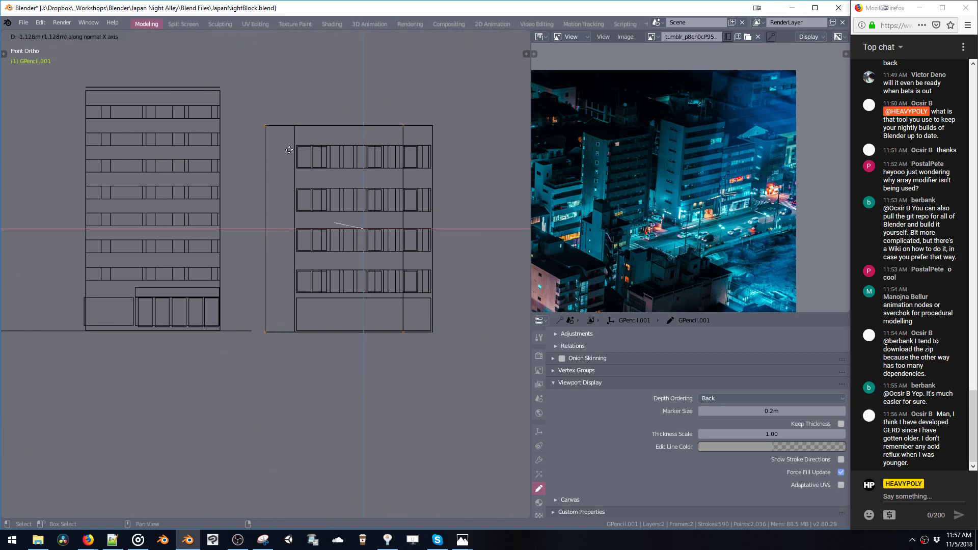
left_click(217, 159)
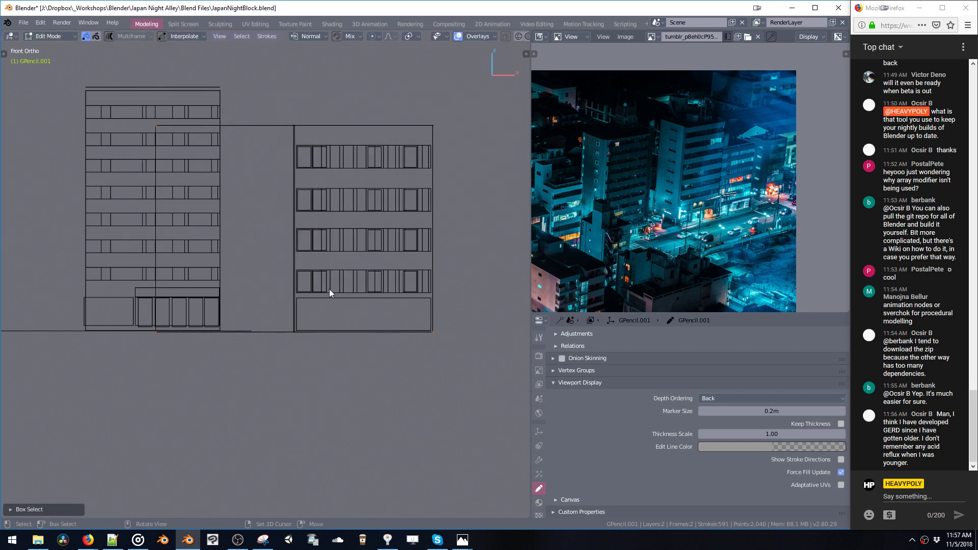
key("g")
key("x")
right_click(350, 269)
key("g")
key("x")
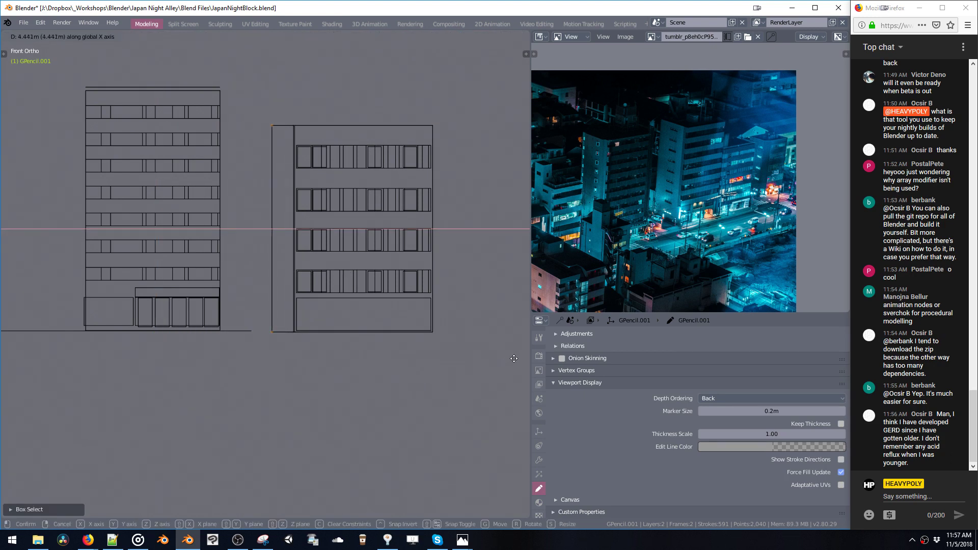
left_click(497, 354)
Step: Try duplicating the slim side strip along X to its outer side
left_click(270, 126)
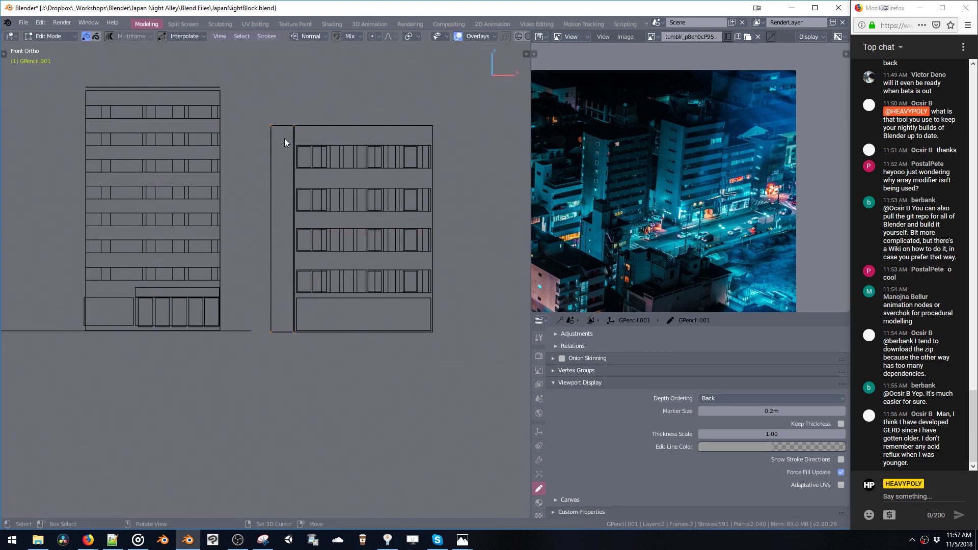
key("shift+d")
key("x")
left_click(286, 144)
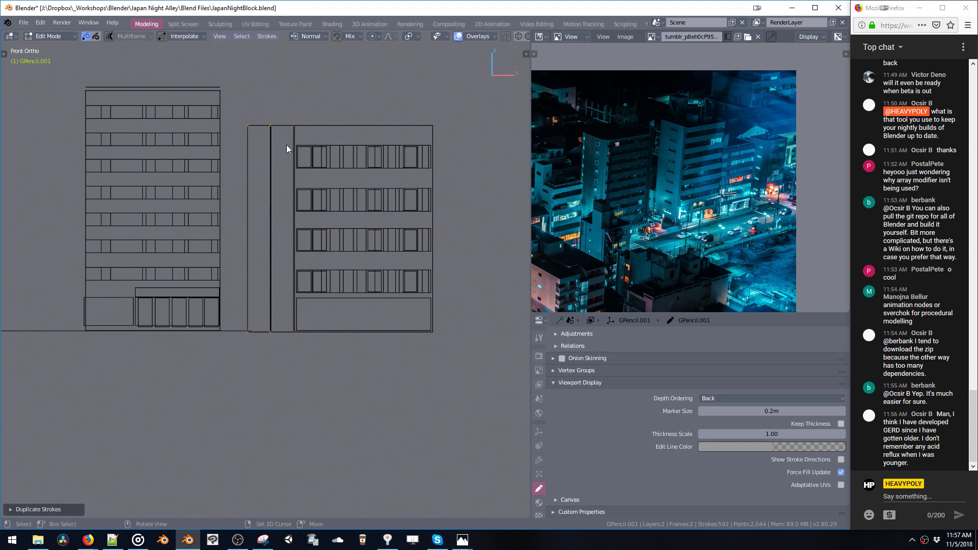
key("ctrl+z")
Step: Move both wireframe buildings along X until the third meets the second tower, and shift the fourth back out to widen its gap
mouse_move(320, 120)
middle_mouse_down("ctrl")
mouse_move(321, 184)
mouse_move(382, 144)
mouse_move(318, 145)
middle_mouse_up("ctrl")
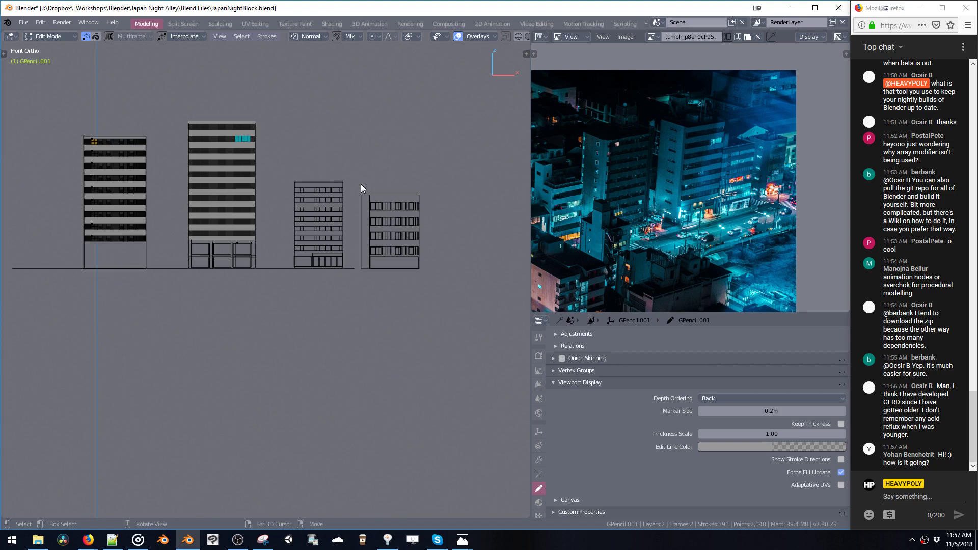
left_click_drag(288, 153, 416, 268)
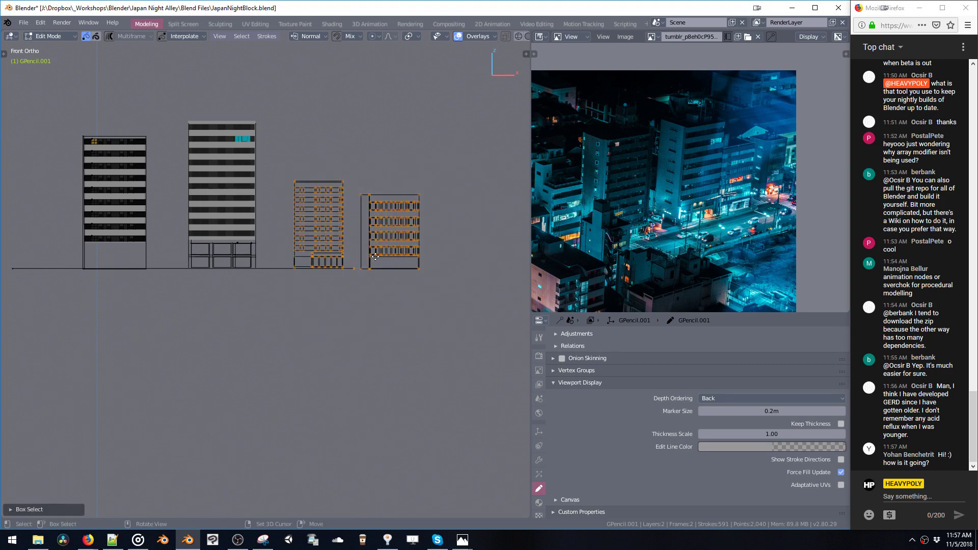
left_click(337, 256)
left_click_drag(313, 179, 382, 265)
key("g")
key("x")
left_click(393, 196)
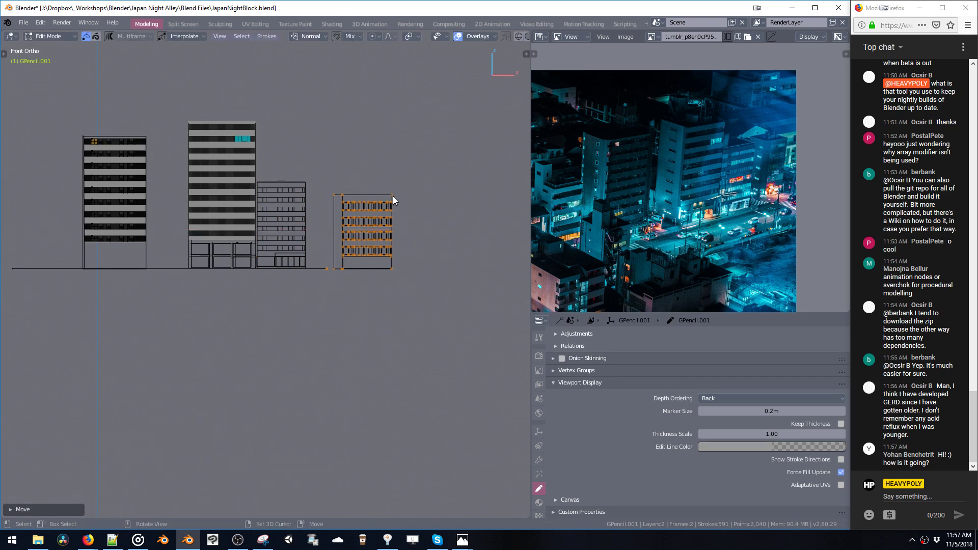
Step: Clear the selection, examine the row of four buildings in perspective and return to the front view
middle_click_drag(393, 197, 367, 192)
key("alt+a")
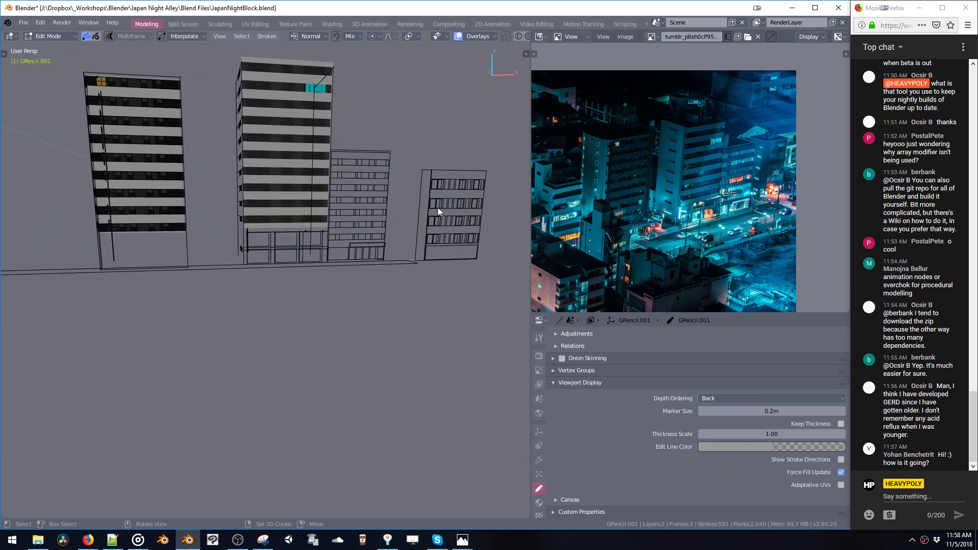
middle_click_drag(217, 206, 213, 169)
key("grave")
left_click(323, 142)
key("grave")
left_click(191, 137)
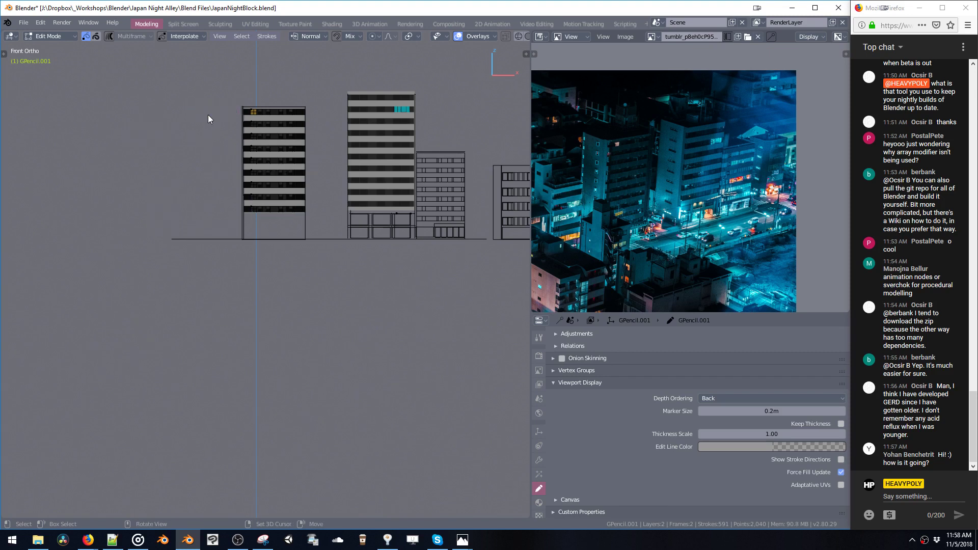
Step: Duplicate a small window outline from the third building along X to the empty area left of the first tower
key("g")
key("x")
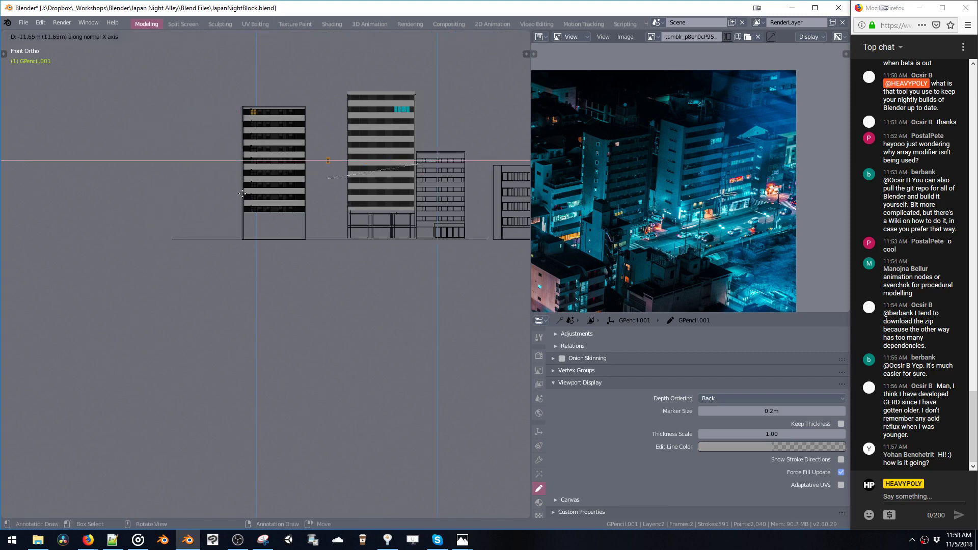
left_click(158, 211)
Step: Scale the copied window outline wider along X and taller along Z into a long horizontal rectangle
key("s")
key("x")
left_click(318, 214)
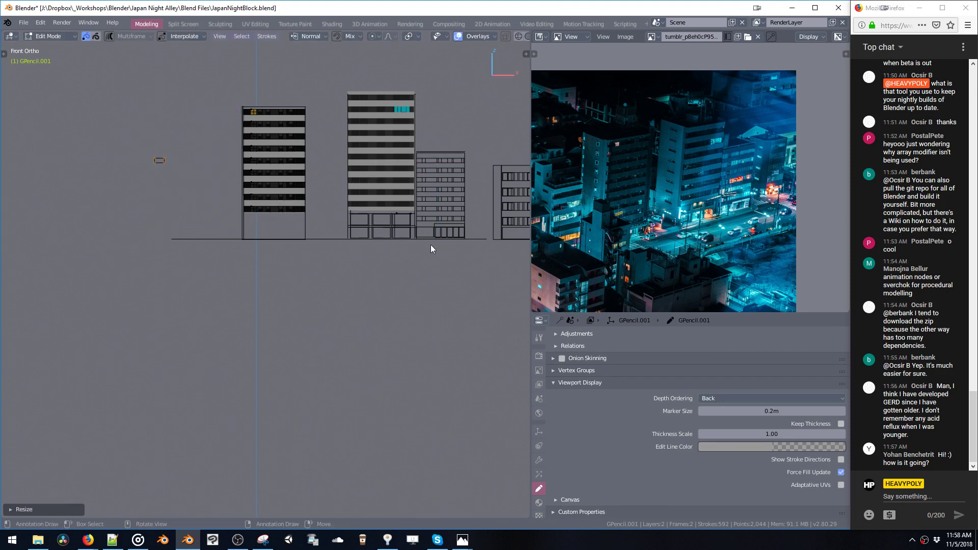
key("s")
key("x")
key("z")
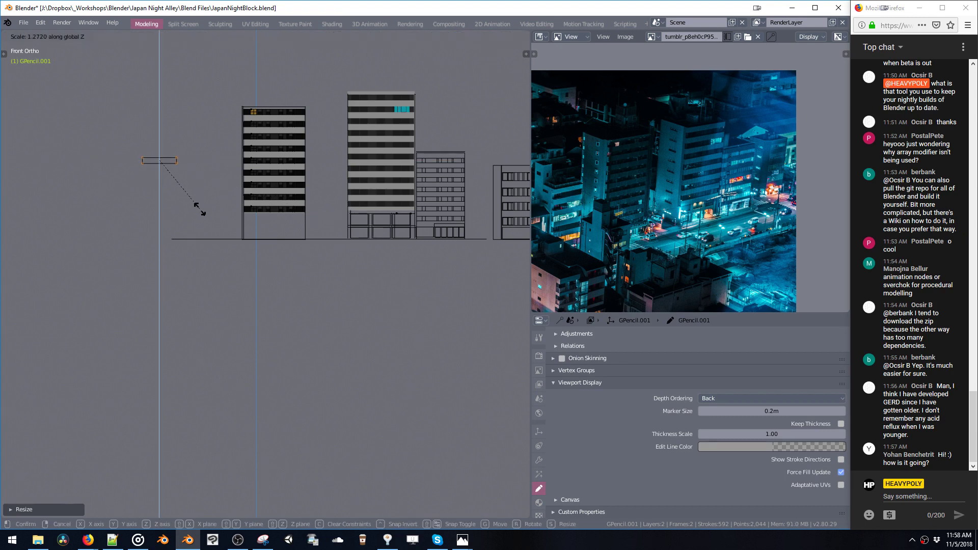
left_click(201, 252)
Step: Move the new rectangle slightly toward the first tower and downward, then enlarge it with extra width along X
key("g")
left_click(223, 255)
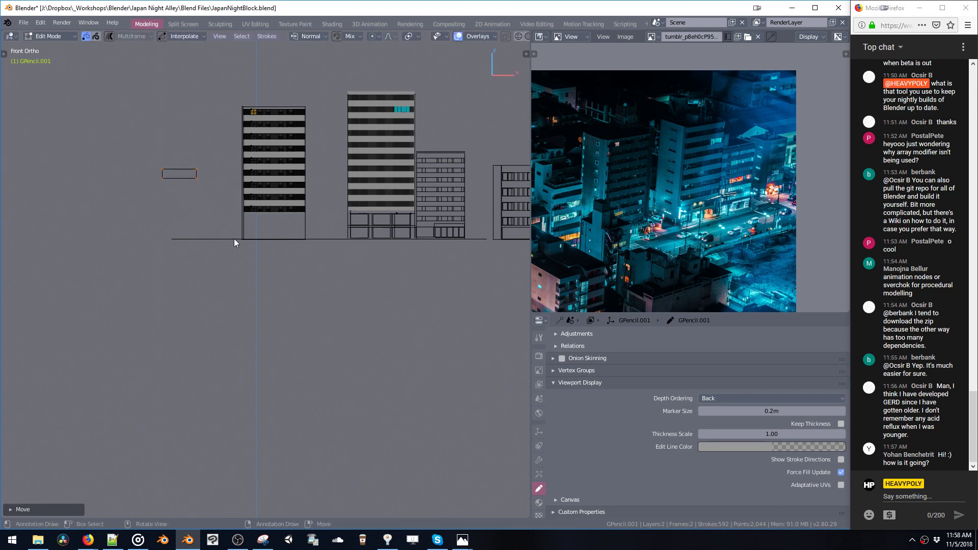
key("s")
left_click(240, 243)
key("s")
key("x")
left_click(250, 226)
Step: Duplicate the rectangle twice down along Z with even spacing of about 2 m
middle_click_drag(221, 205, 275, 212, "shift")
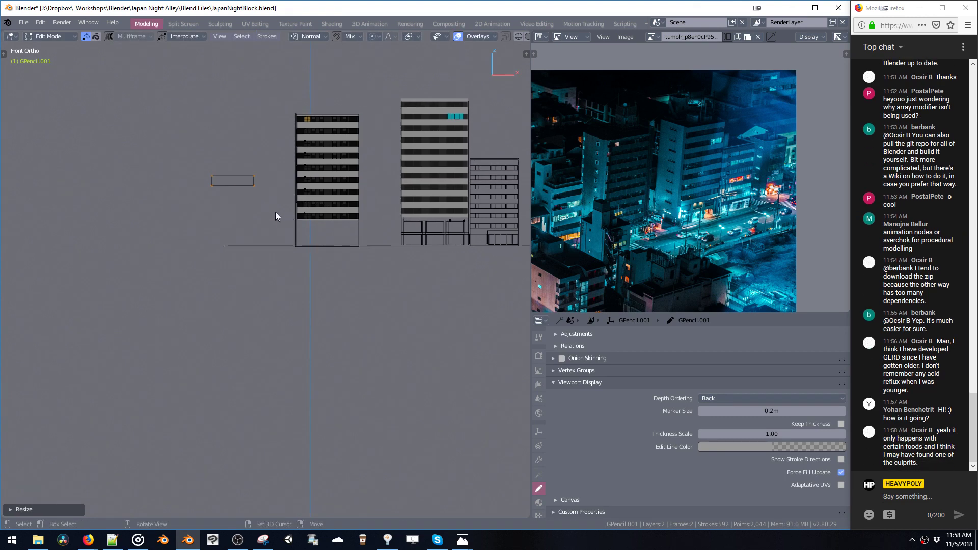
key("shift+d")
key("z")
key("z")
left_click(273, 224)
key("shift+d")
key("z")
key("z")
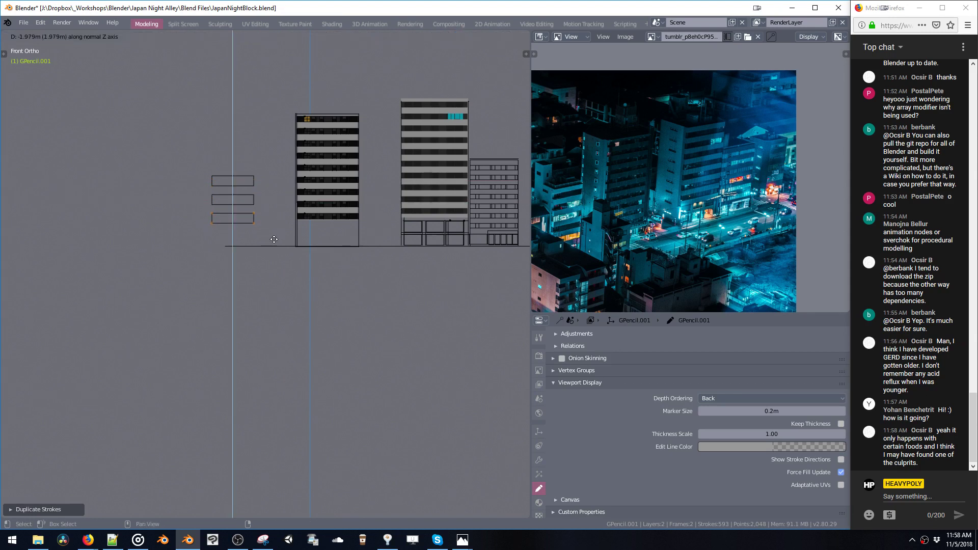
left_click(274, 240)
Step: Frame the three stacked rectangles and duplicate the lowest one down along Z as a fourth floor band
left_click_drag(186, 153, 288, 244)
key("KP_Decimal")
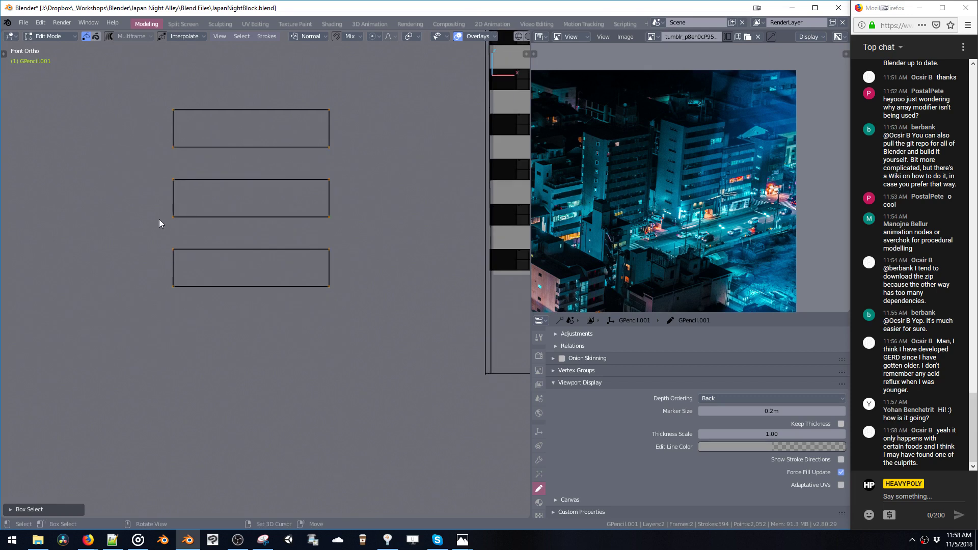
left_click_drag(150, 225, 389, 332)
key("shift+d")
key("z")
key("z")
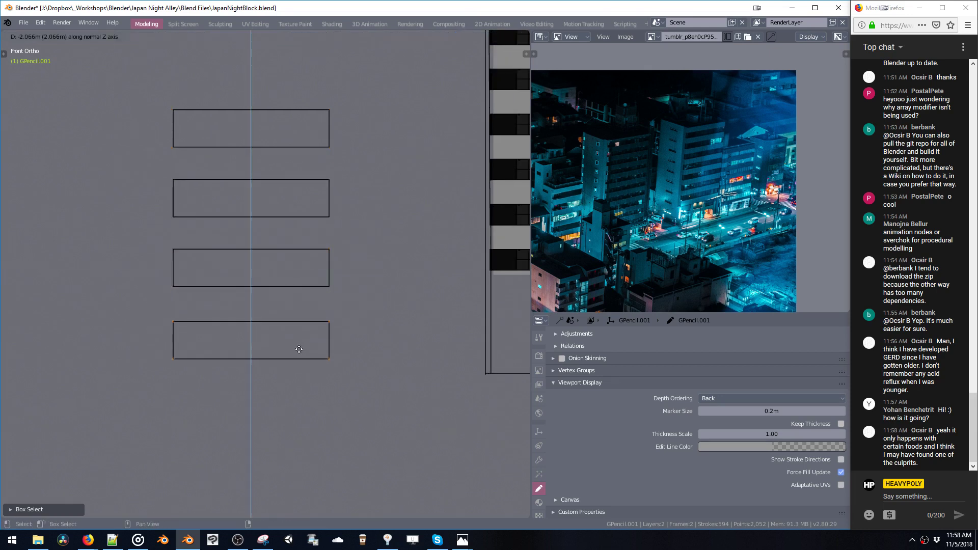
left_click(299, 342)
Step: Move all four stacked rectangles up together along Z to leave room above the ground line
scroll(291, 324, "down", 2)
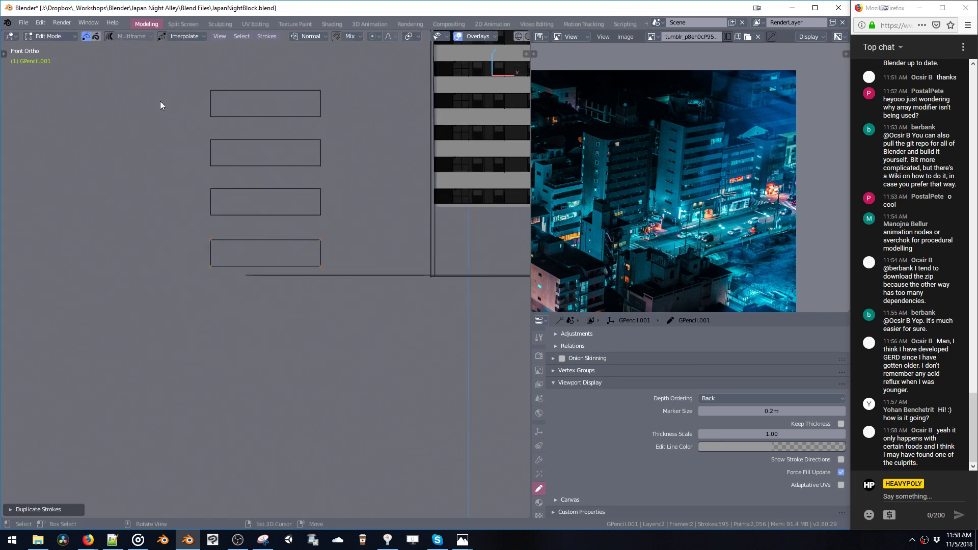
mouse_move(160, 65)
left_mouse_down()
mouse_move(352, 294)
mouse_move(357, 269)
left_mouse_up()
middle_click_drag(329, 255, 334, 304, "shift")
key("g")
key("z")
key("z")
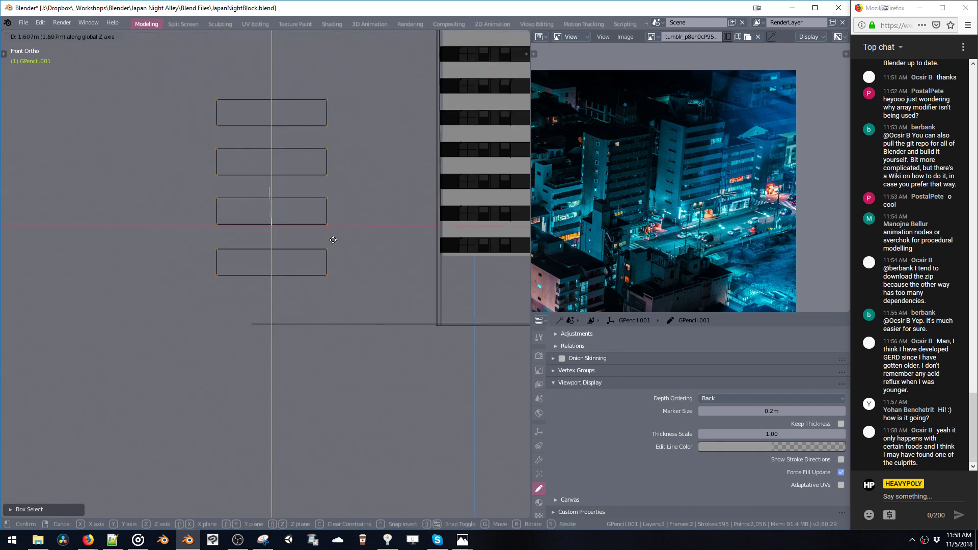
left_click(329, 228)
Step: Nudge the lowest rectangle along Z to even out the spacing and duplicate it down along Z as a fifth floor band
mouse_move(336, 240)
middle_mouse_down("shift")
mouse_move(331, 297)
mouse_move(325, 288)
middle_mouse_up("shift")
key("g")
key("z")
left_click(325, 295)
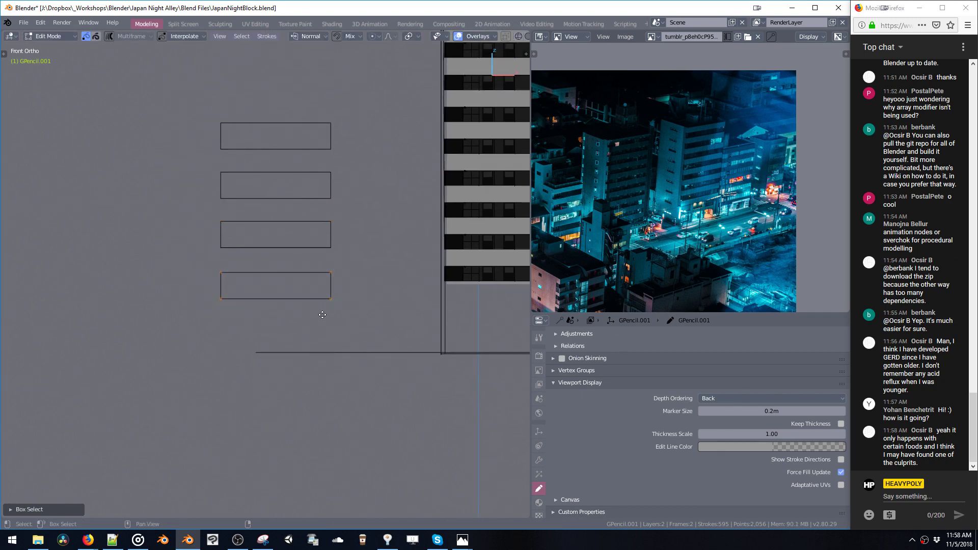
key("shift+d")
key("z")
left_click(323, 362)
Step: Move all five stacked rectangles up together along Z above the ground line
left_click_drag(163, 99, 357, 320)
key("g")
key("z")
left_click(327, 282)
Step: Duplicate the five stacked rectangles along X and rotate the copies 90° about the vertical axis for the building's side wall
middle_click_drag(322, 277, 330, 356, "ctrl")
middle_click_drag(297, 210, 299, 233, "shift")
middle_click_drag(248, 214, 302, 244)
key("shift+d")
key("x")
left_click(197, 266)
key("alt+r")
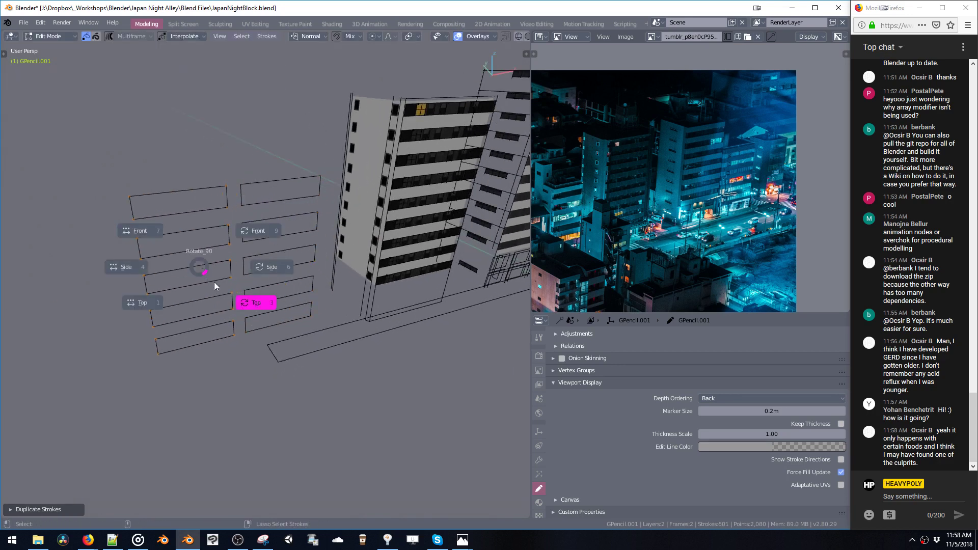
left_click(259, 308)
Step: Move the rotated stack along Y and about 1.6 m along X to place it as the building's side facade
middle_click_drag(261, 300, 311, 275)
key("g")
key("y")
left_click(245, 253)
key("g")
key("x")
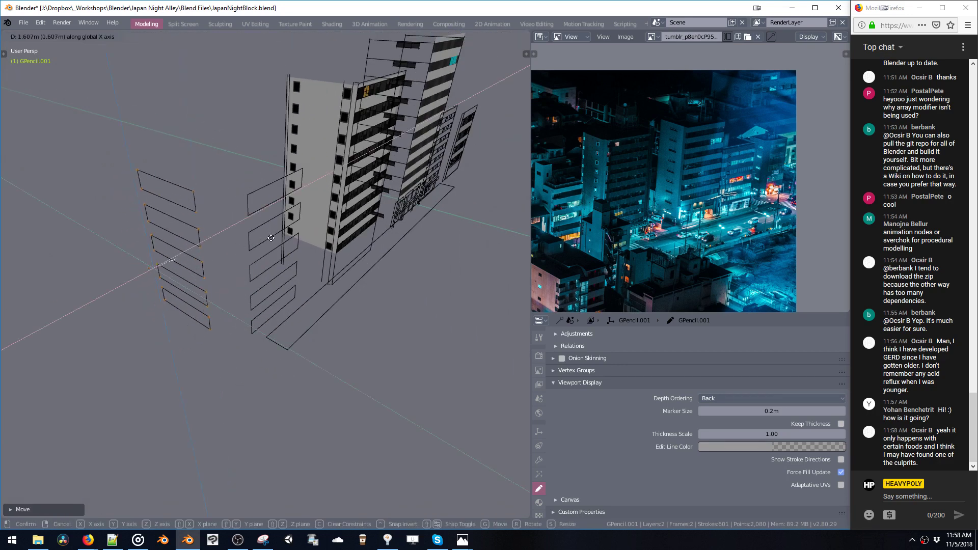
left_click(271, 241)
Step: Set the pivot to individual origins and try to scale the five side rectangles together
middle_click_drag(272, 243, 216, 252)
key("period")
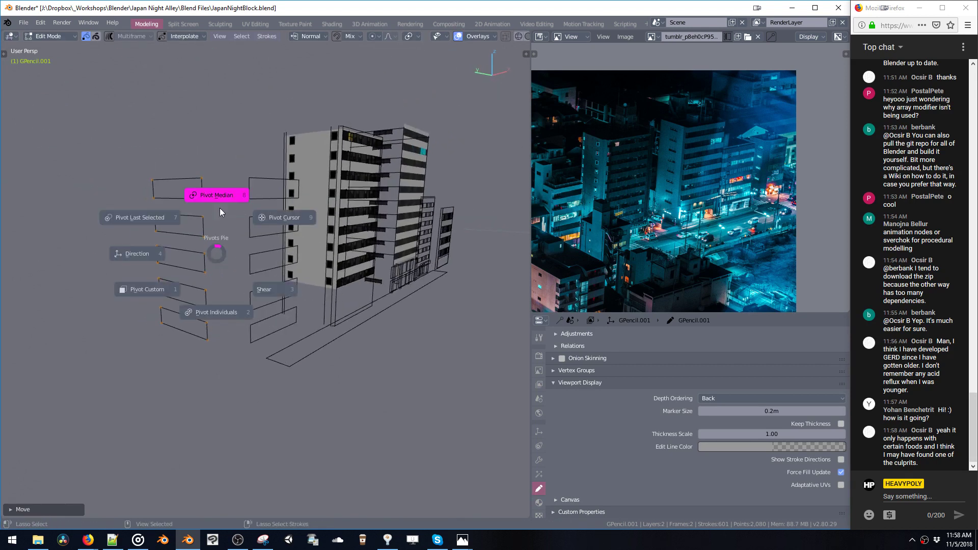
left_click(216, 311)
key("r")
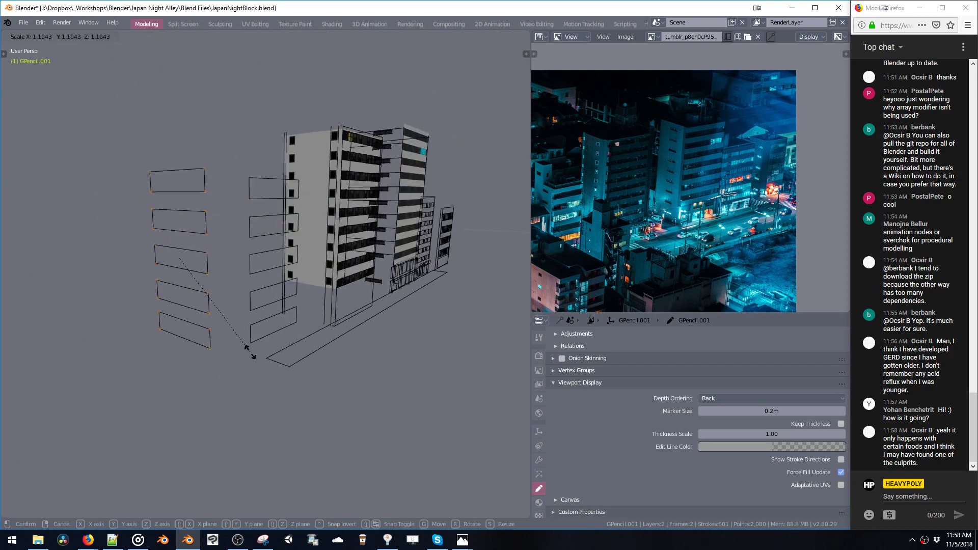
right_click(199, 274)
key("period")
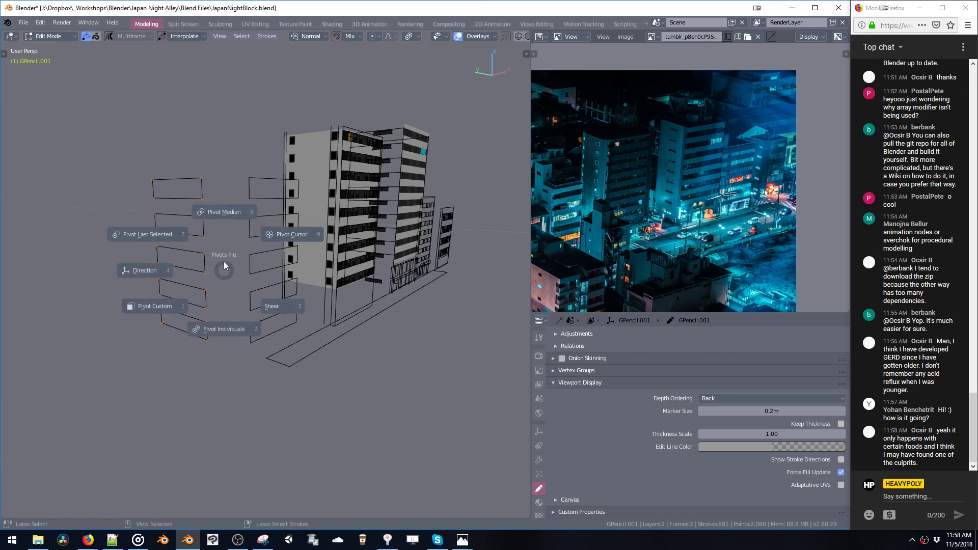
left_click(219, 328)
key("s")
right_click(231, 286)
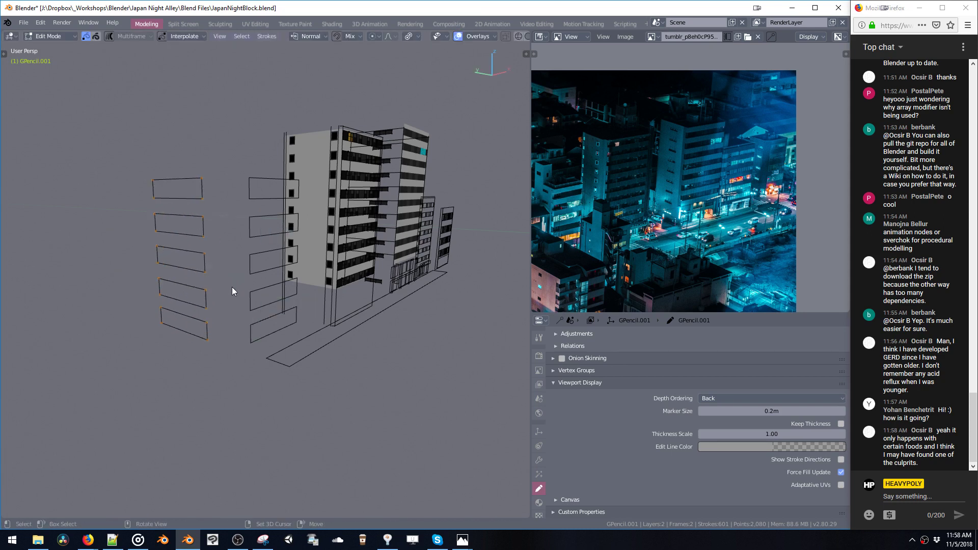
Step: Shrink the top side rectangle to a small window and delete the four side rectangles below it
left_click_drag(211, 200, 211, 202)
key("s")
left_click(188, 212)
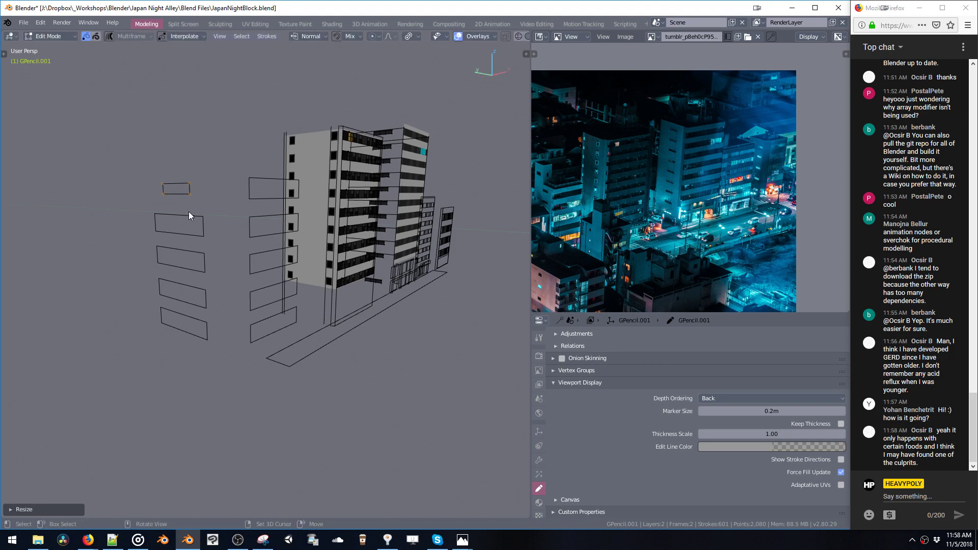
left_click_drag(207, 331, 226, 376)
key("x")
Step: Duplicate the small side window down along Z and repeat the duplication to make a column of five evenly spaced windows
left_click_drag(151, 169, 200, 222)
key("shift+d")
key("z")
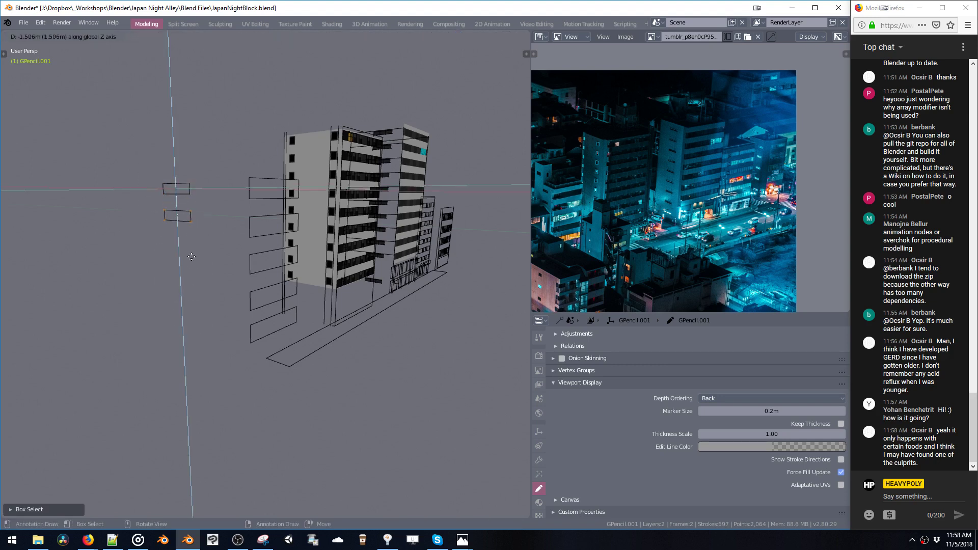
left_click(191, 266)
key("shift+r")
key("shift+r")
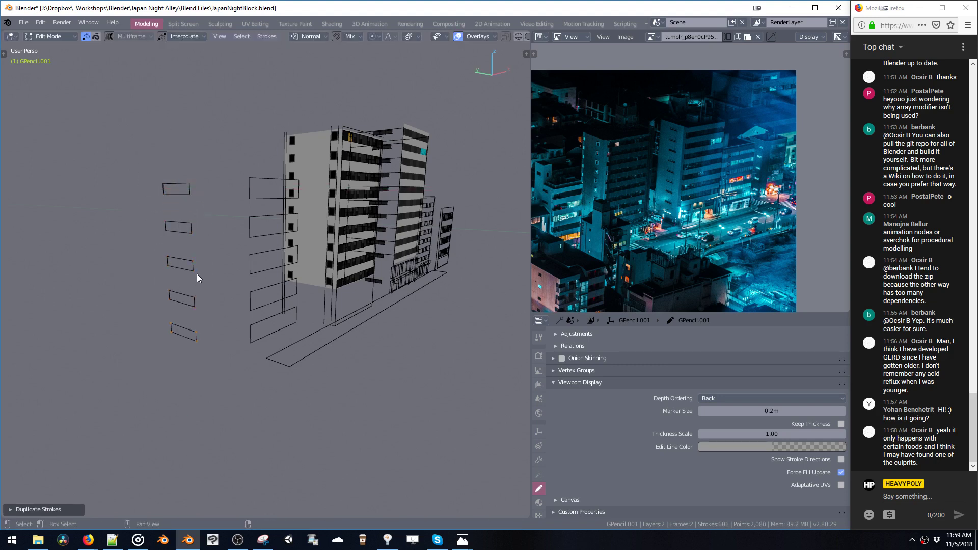
Step: Duplicate the top side window along Y, raise the copy along Z and stretch it about 1.87 times in height
mouse_move(197, 274)
middle_mouse_down()
mouse_move(229, 252)
mouse_move(210, 248)
mouse_move(169, 191)
middle_mouse_up()
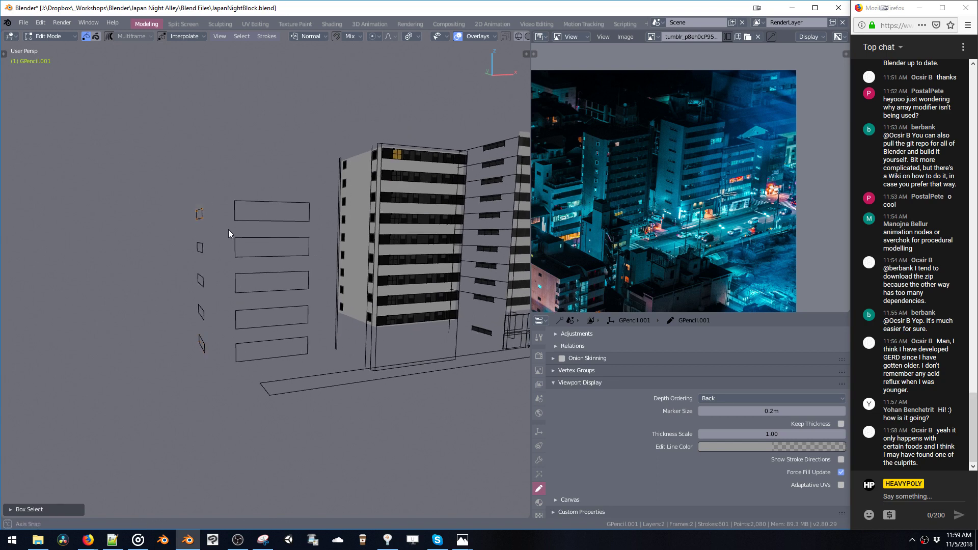
middle_click_drag(229, 229, 265, 231)
key("shift+d")
key("y")
left_click(180, 233)
key("g")
key("z")
left_click(177, 188)
key("s")
key("z")
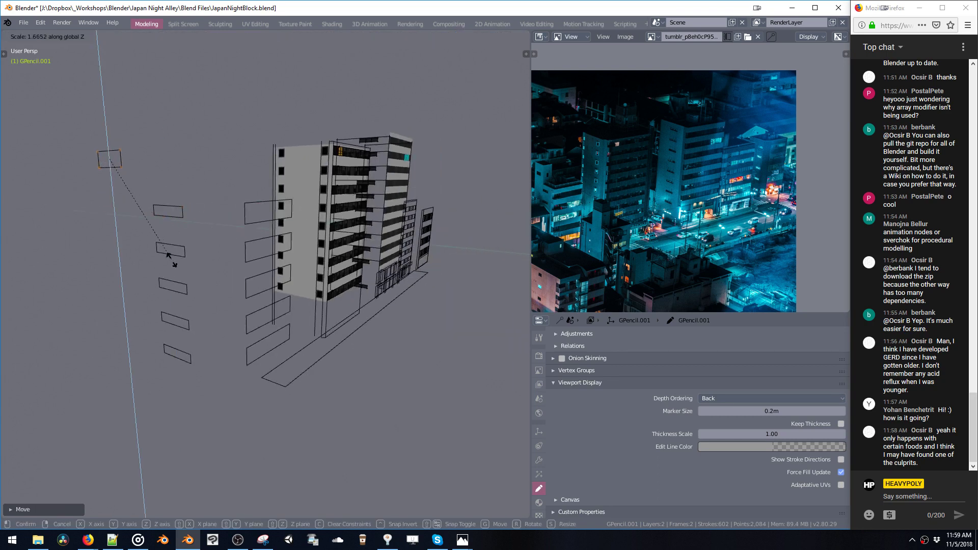
left_click(172, 260)
Step: Duplicate the top small side window, rotate the copy 90° about the vertical axis and stretch it along Z
middle_click_drag(183, 181, 150, 182)
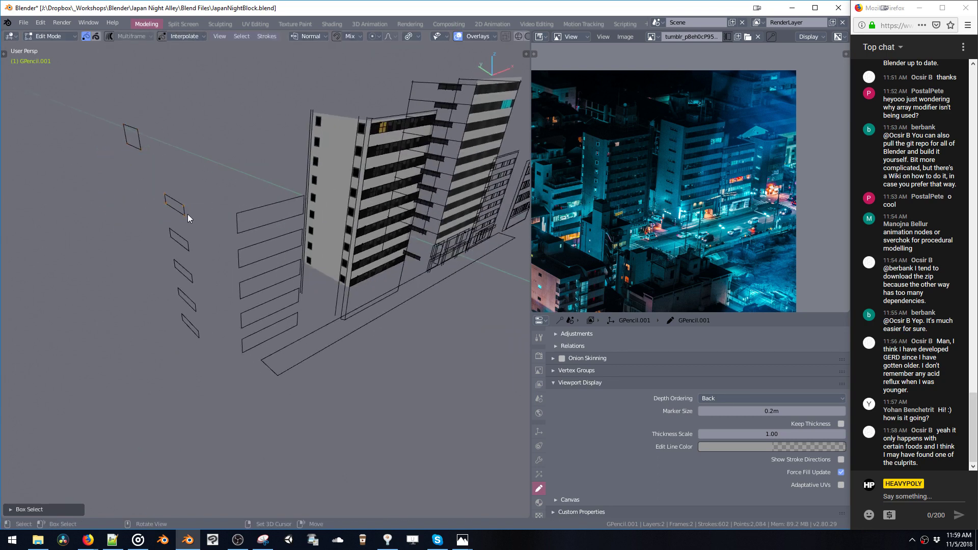
key("shift+d")
right_click(216, 194)
key("ctrl+alt+r")
left_click(273, 236)
mouse_move(277, 238)
middle_mouse_down()
mouse_move(273, 225)
mouse_move(214, 207)
middle_mouse_up()
key("s")
key("z")
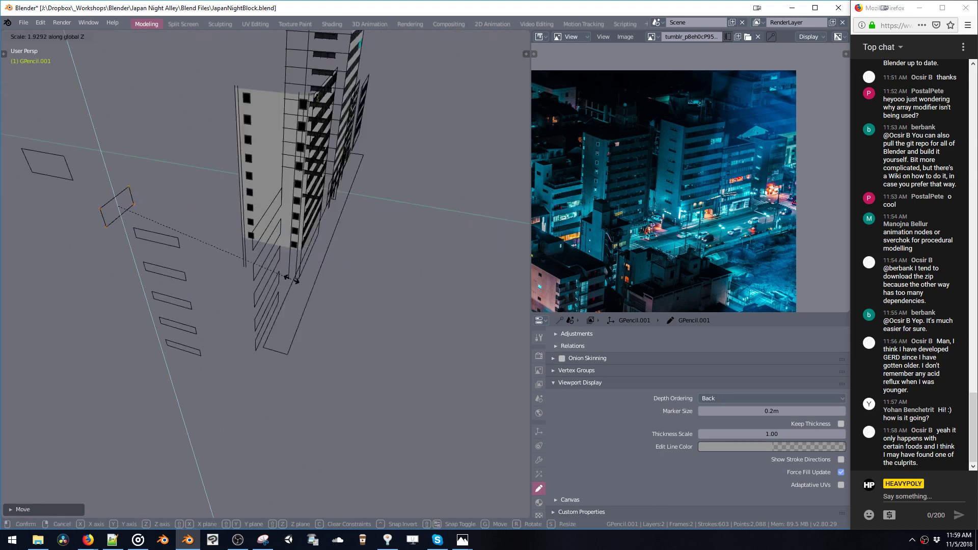
left_click(293, 279)
Step: Shrink the rotated window copy and raise it about 2.8 m along Z beside the tall upper window
middle_click_drag(291, 277, 219, 201)
key("s")
left_click(176, 185)
key("ctrl+alt+r")
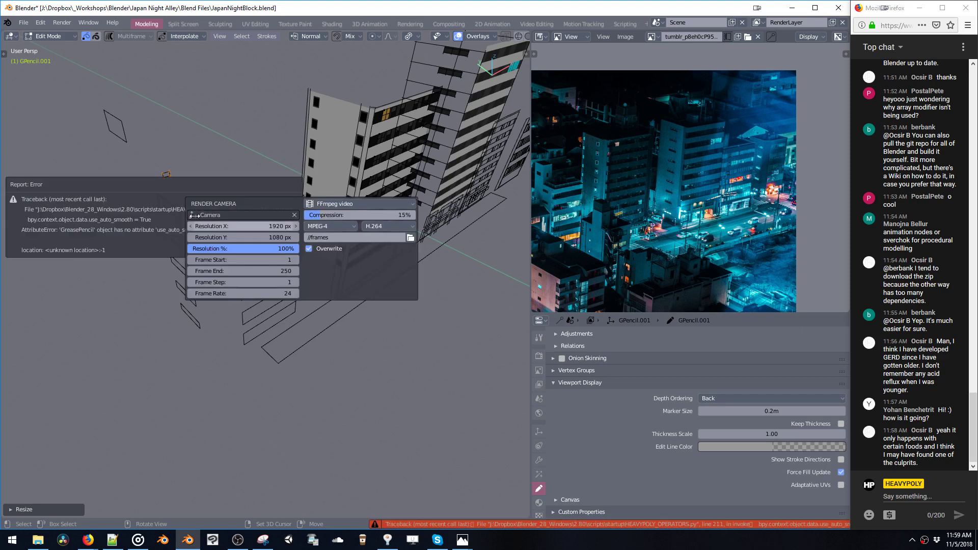
key("g")
key("z")
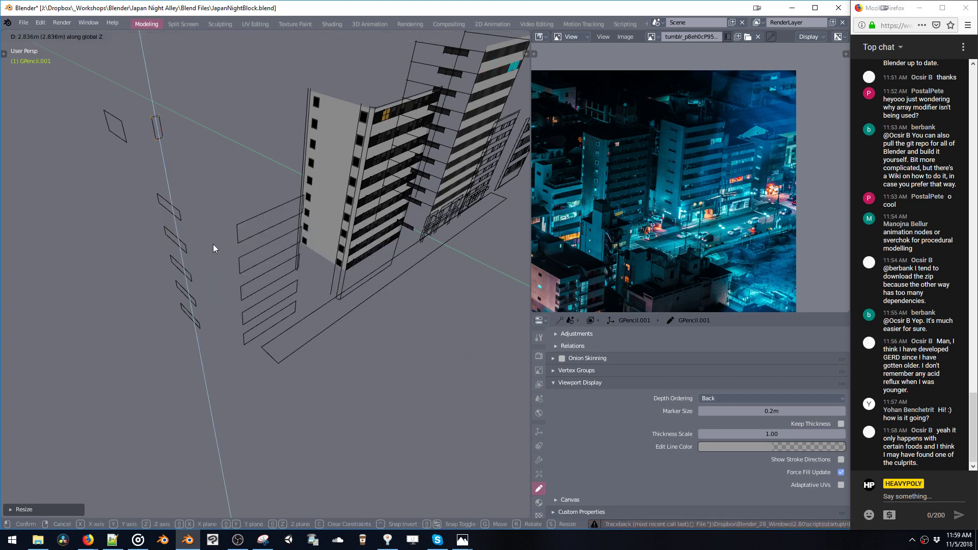
left_click(213, 244)
mouse_move(209, 237)
middle_mouse_down()
mouse_move(193, 218)
mouse_move(193, 165)
mouse_move(168, 174)
mouse_move(204, 162)
mouse_move(219, 184)
mouse_move(176, 167)
mouse_move(258, 169)
mouse_move(251, 182)
mouse_move(221, 172)
mouse_move(218, 185)
middle_mouse_up()
key("s")
left_click(206, 217)
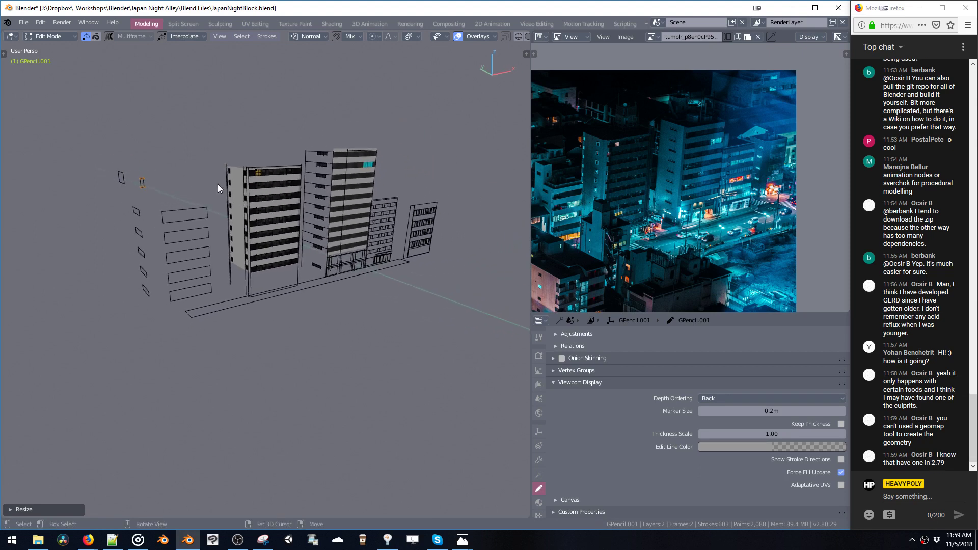
left_click(178, 212)
mouse_move(169, 215)
middle_mouse_down()
mouse_move(181, 224)
mouse_move(200, 217)
middle_mouse_up()
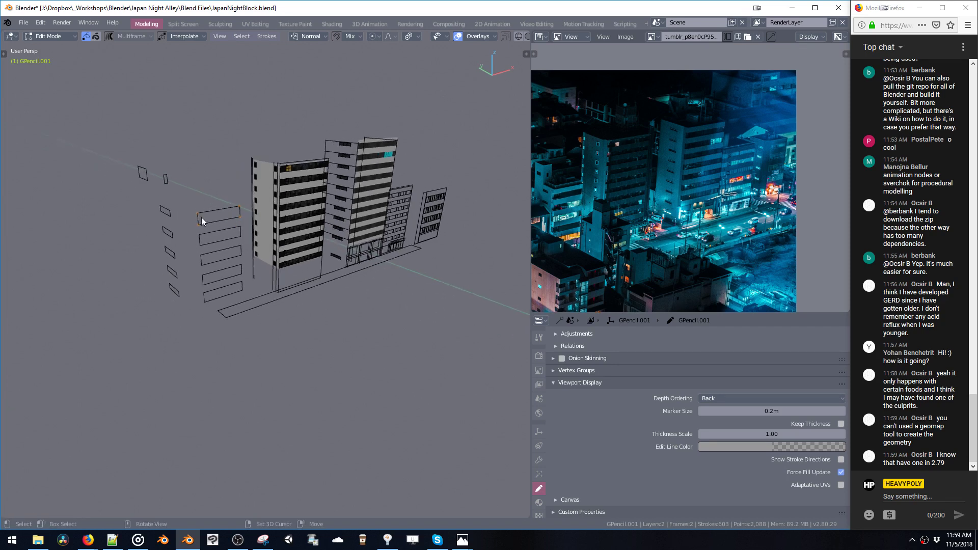
middle_click_drag(300, 272, 159, 125)
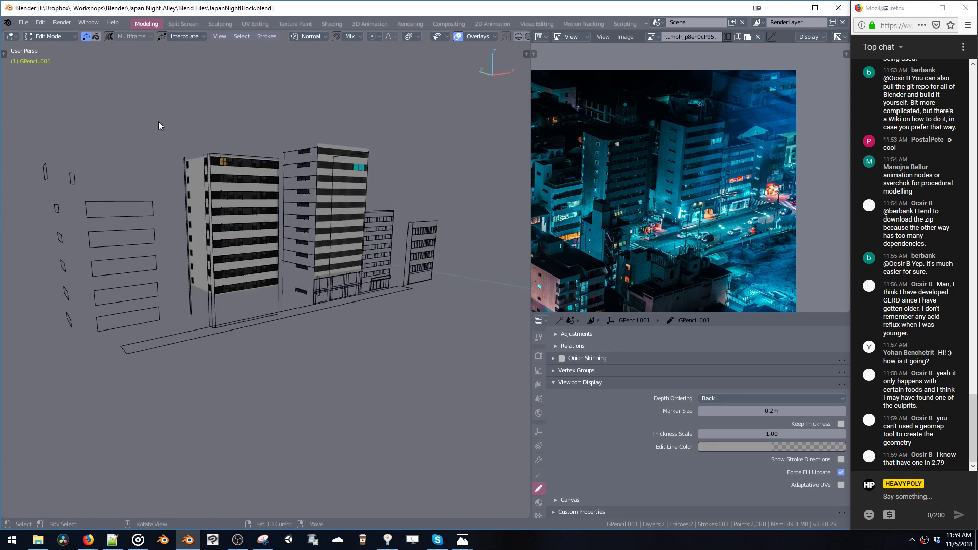
Step: Open BikeStorefrontNighte_EEVEE.blend from the Morning Meet folder
left_click(24, 22)
mouse_move(41, 55)
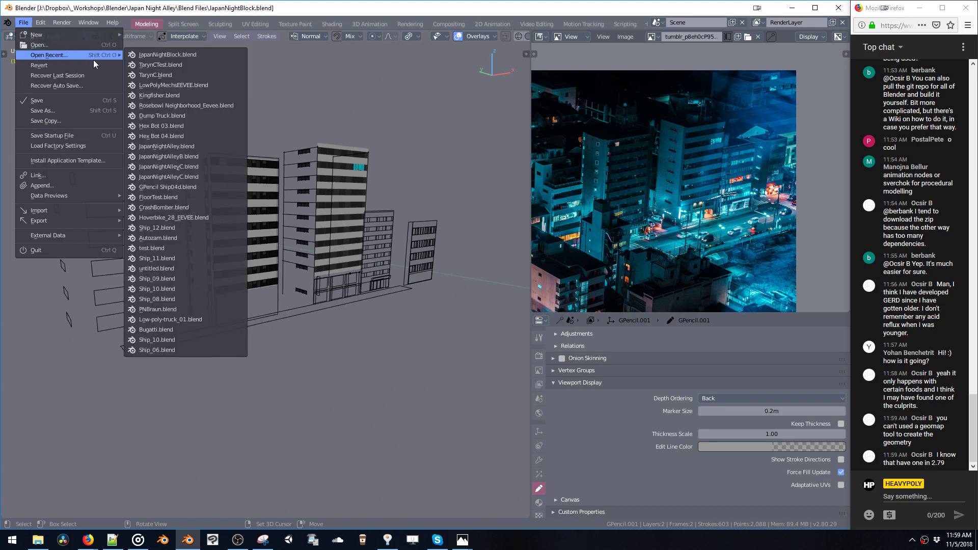
left_click(79, 45)
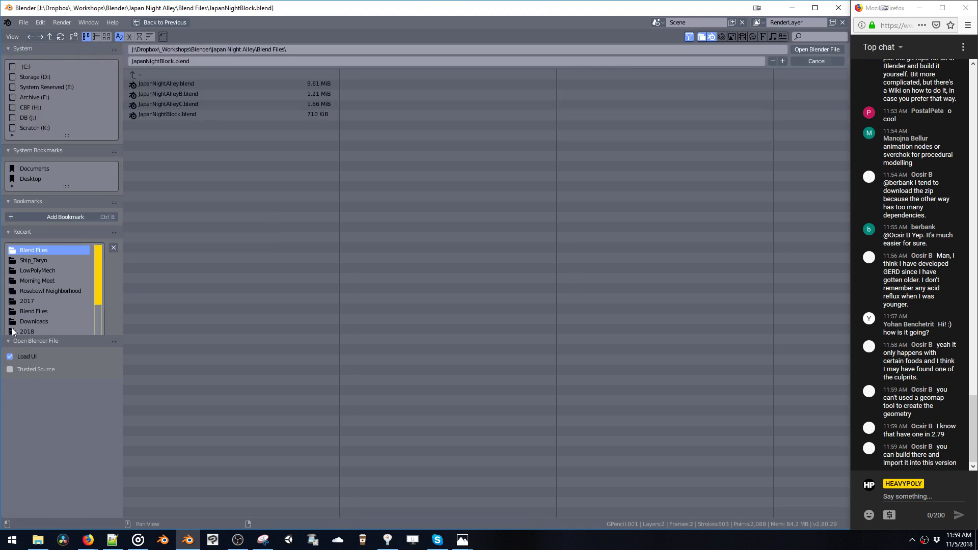
double_click(42, 280)
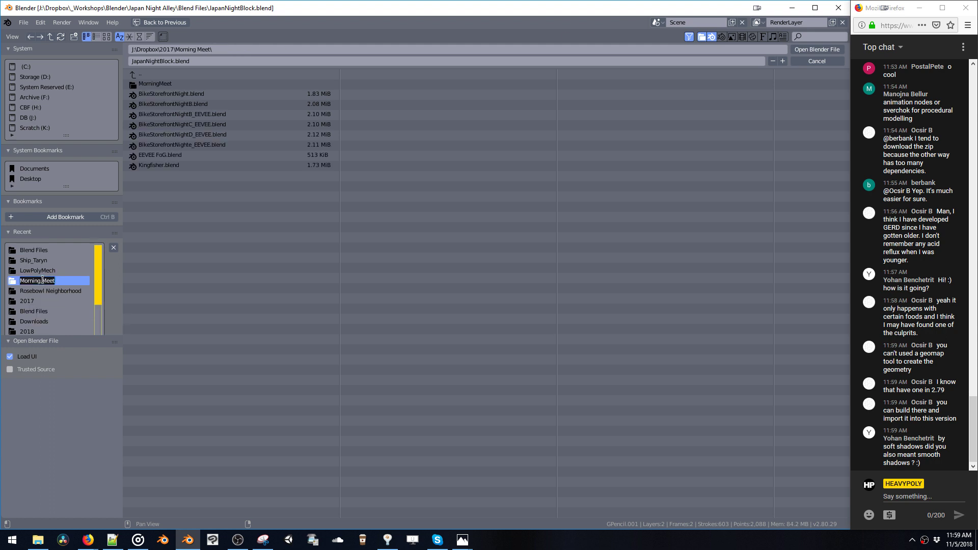
key("Escape")
double_click(197, 146)
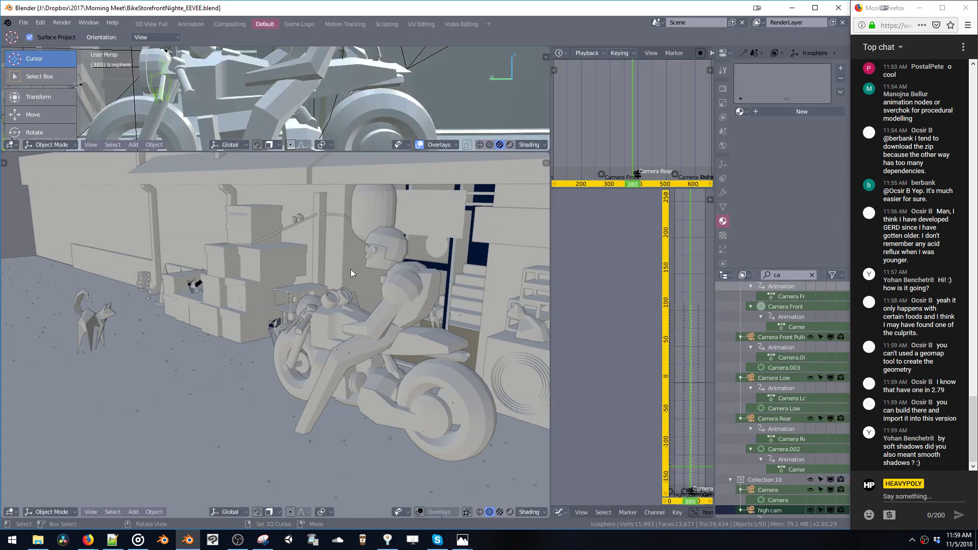
Step: Switch the large viewport to Rendered shading and view the motorcycle scene from a higher angle
key("z")
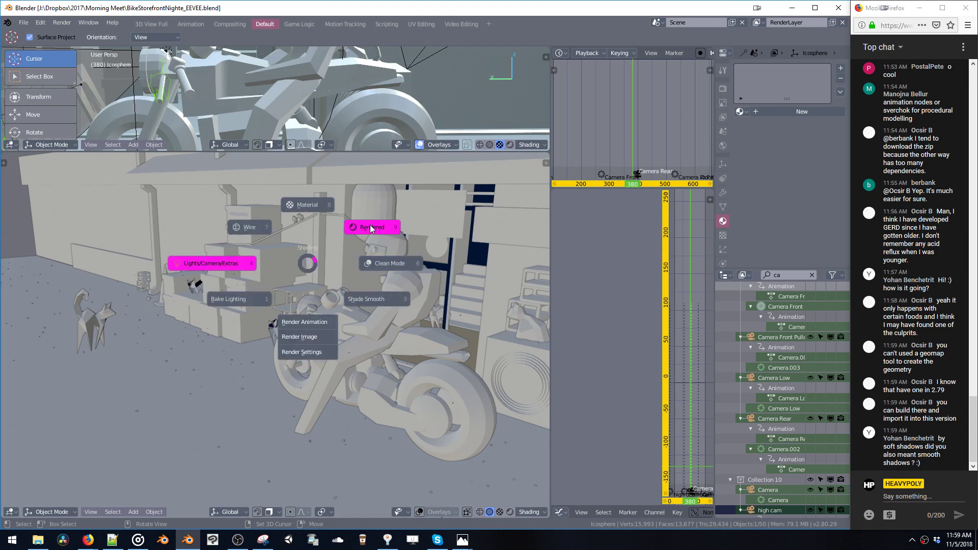
left_click(371, 231)
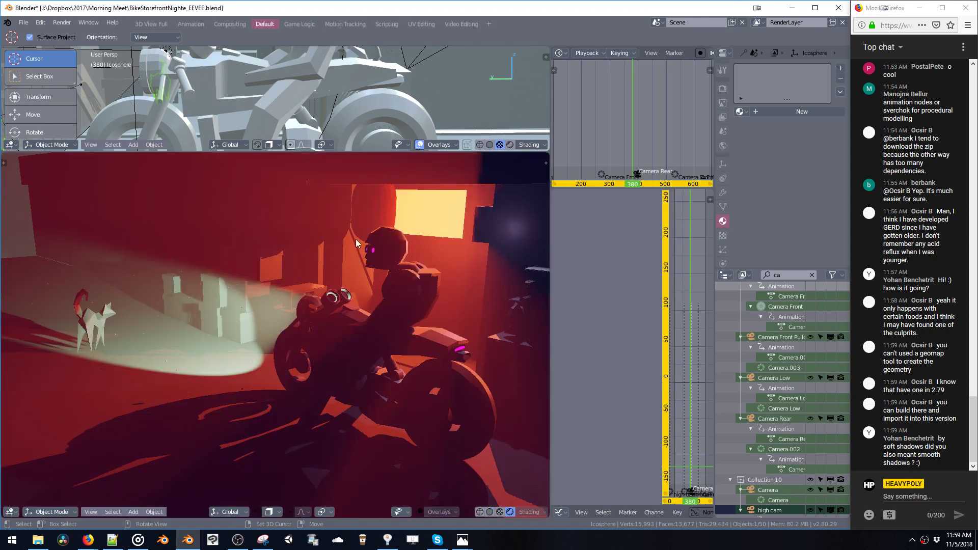
middle_click_drag(420, 289, 234, 287)
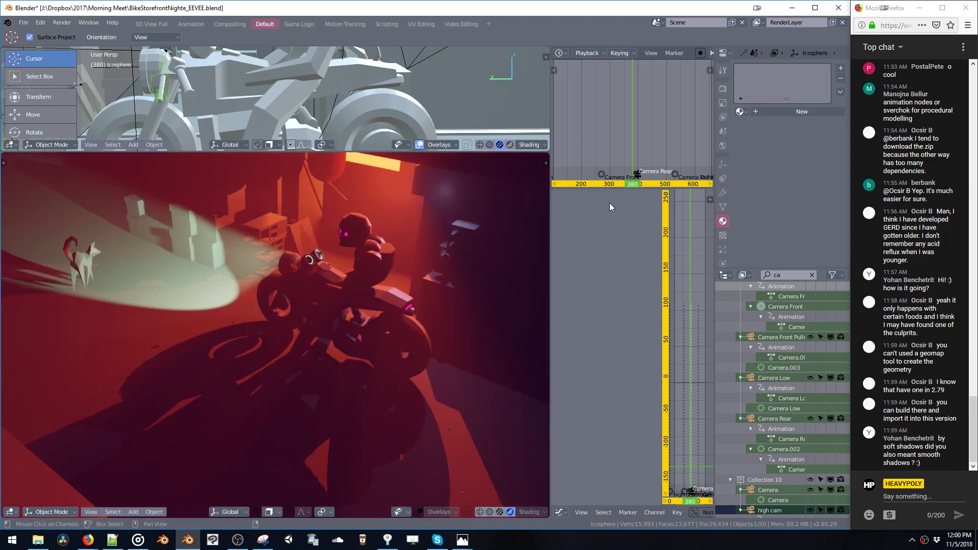
Step: Enable Soft Shadows in the Eevee render settings
left_click(726, 89)
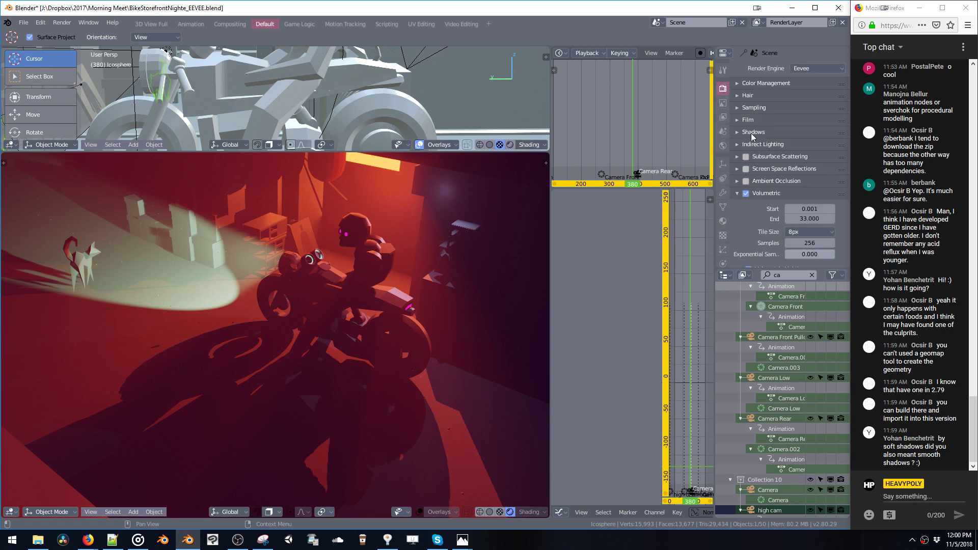
left_click(751, 132)
left_click(830, 193)
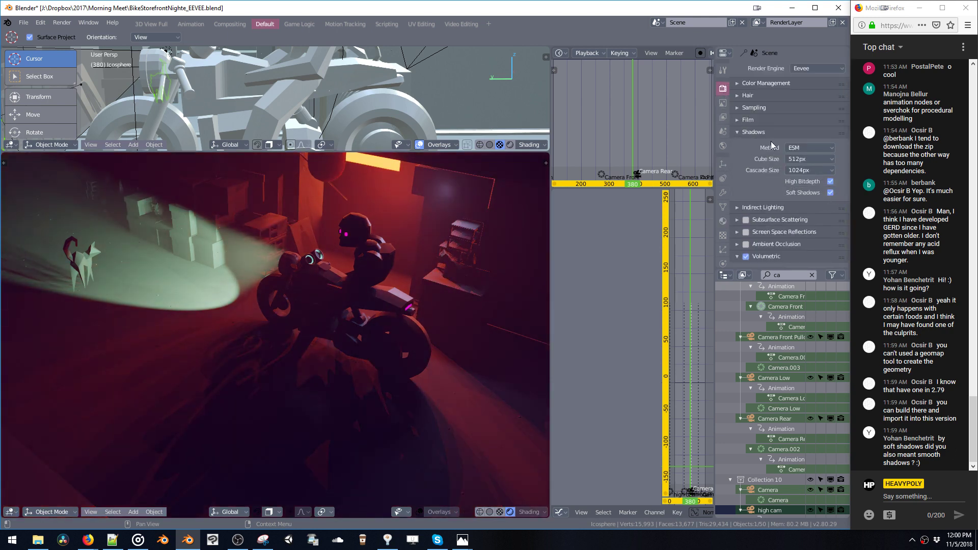
Step: Set the Eevee viewport samples to 64 and raise them further to 256
left_click(738, 106)
double_click(810, 123)
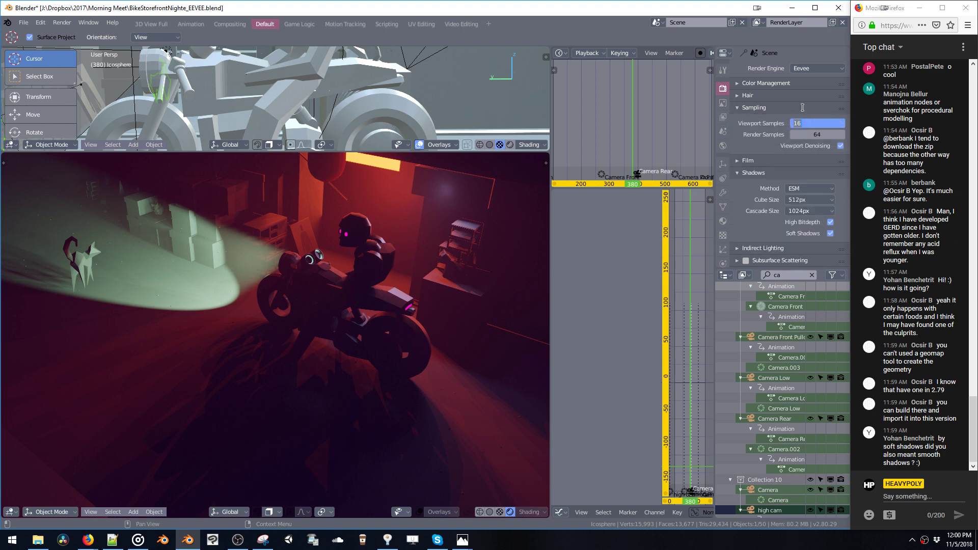
type("64")
key("Return")
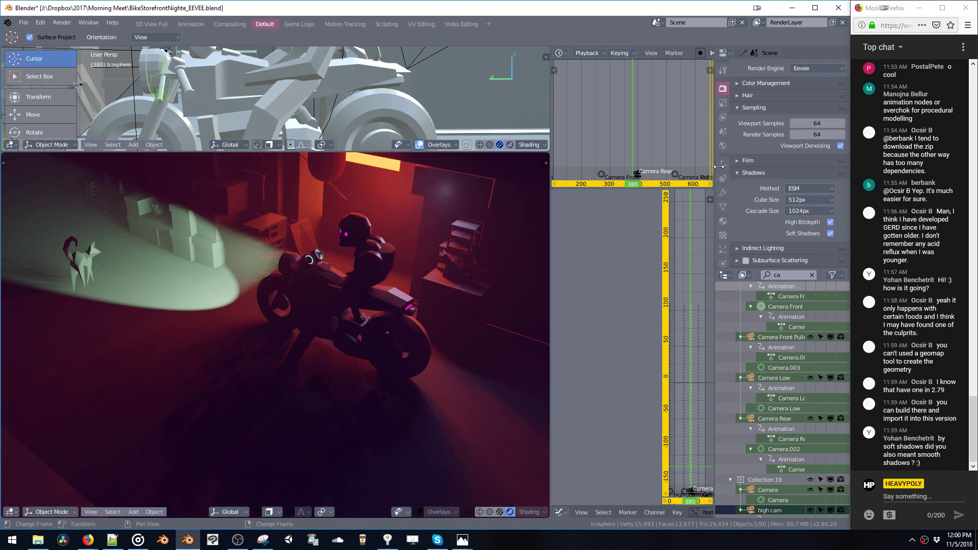
double_click(821, 122)
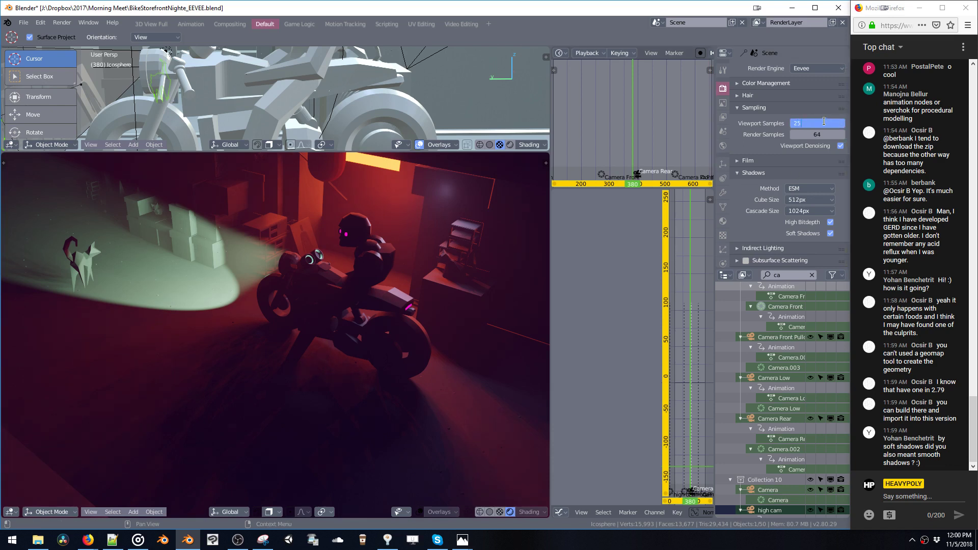
type("256")
key("Return")
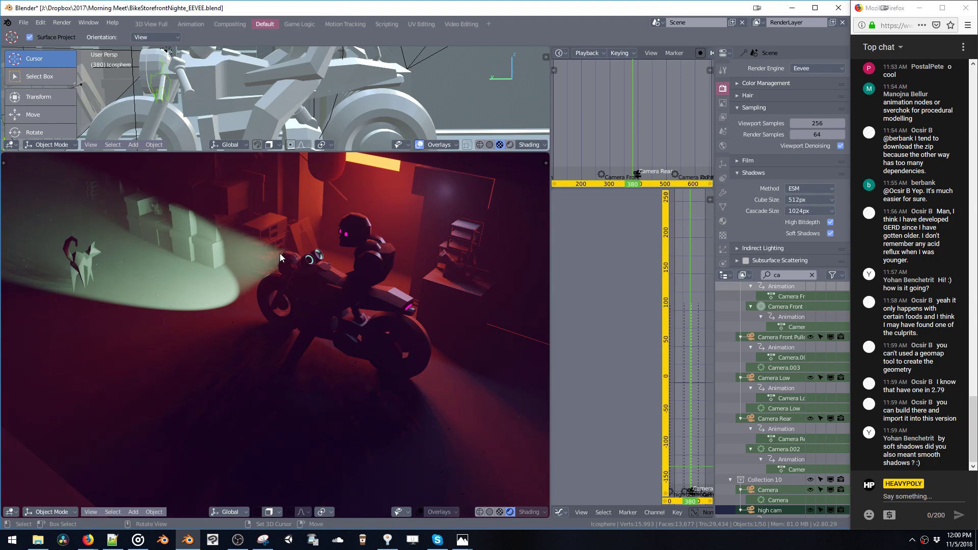
Step: Examine the soft shadows around the motorcycle and storefront from several angles in the rendered view
middle_click_drag(435, 297, 366, 282)
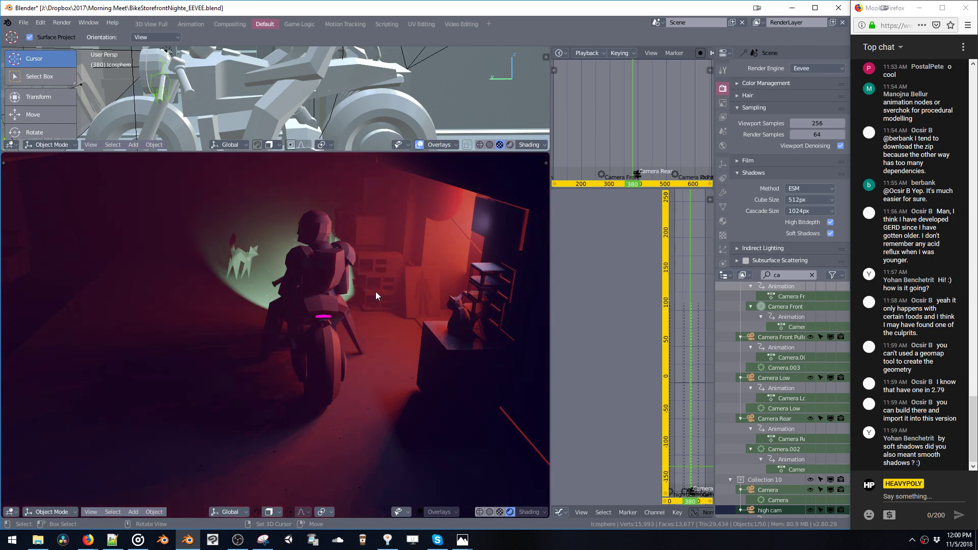
middle_click_drag(361, 301, 381, 316)
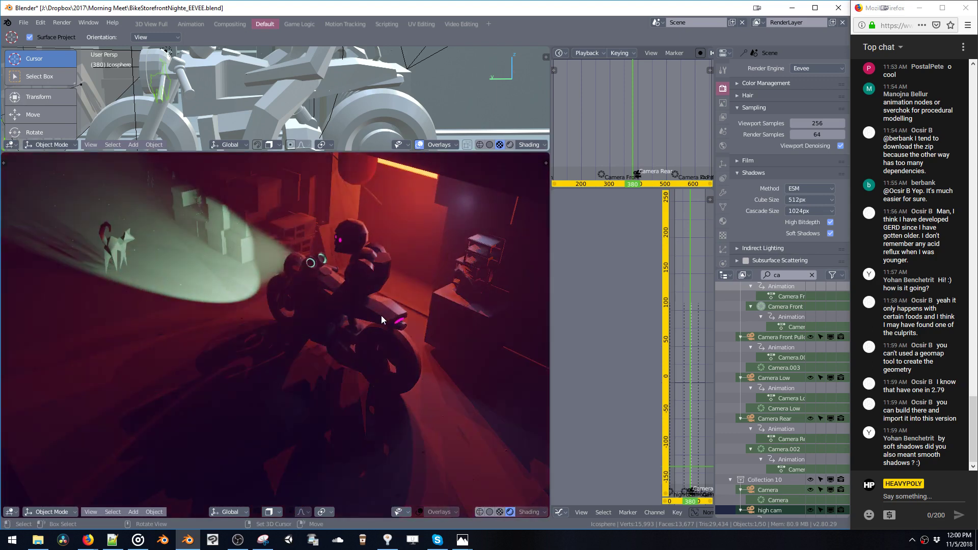
middle_click_drag(395, 272, 341, 331, "shift")
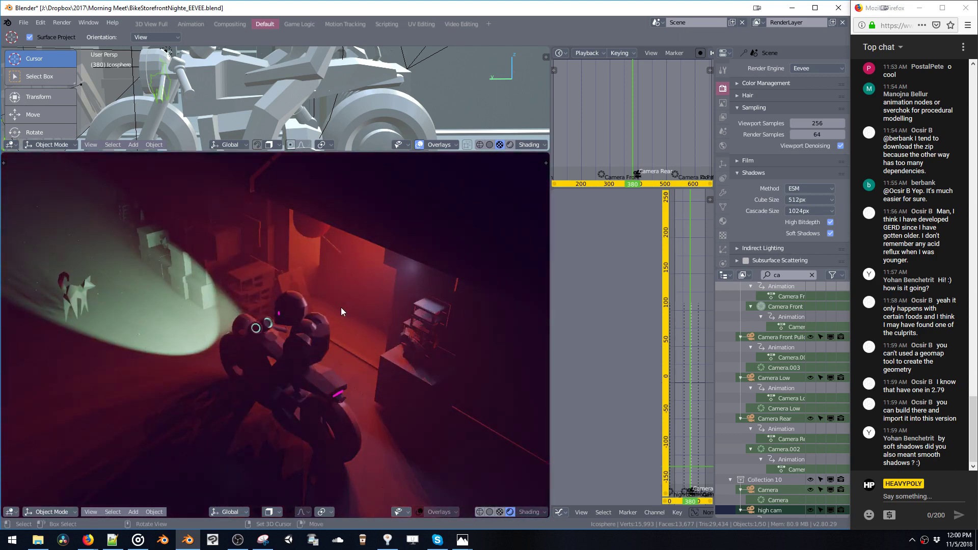
Step: Show the viewport overlays, select the red area light by the storefront, and set its shadow Softness to 0
key("z")
left_click(459, 304)
middle_click_drag(417, 286, 456, 299)
left_click(408, 262)
left_click(387, 289)
middle_click_drag(267, 261, 352, 280)
left_click(184, 247)
middle_click_drag(183, 246, 208, 257)
key("v")
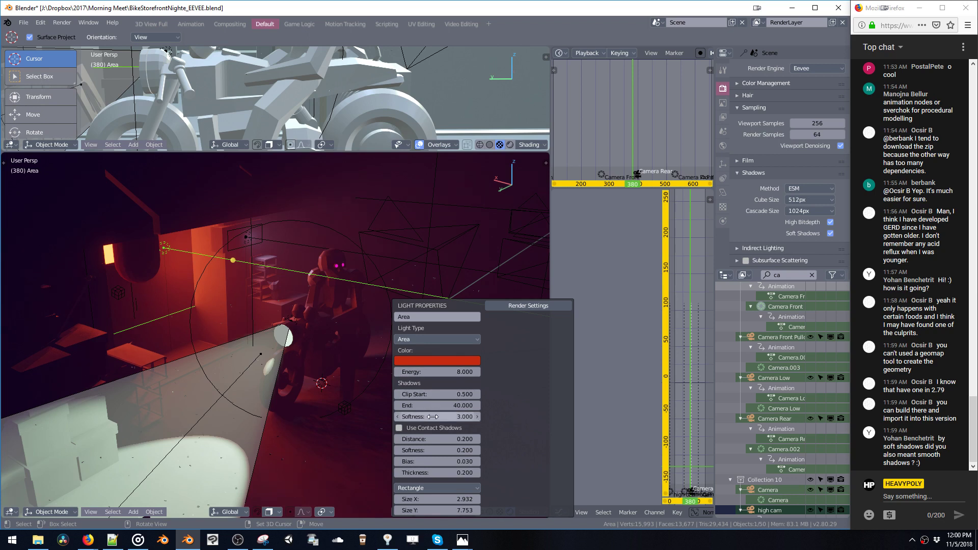
left_click_drag(437, 417, 151, 410)
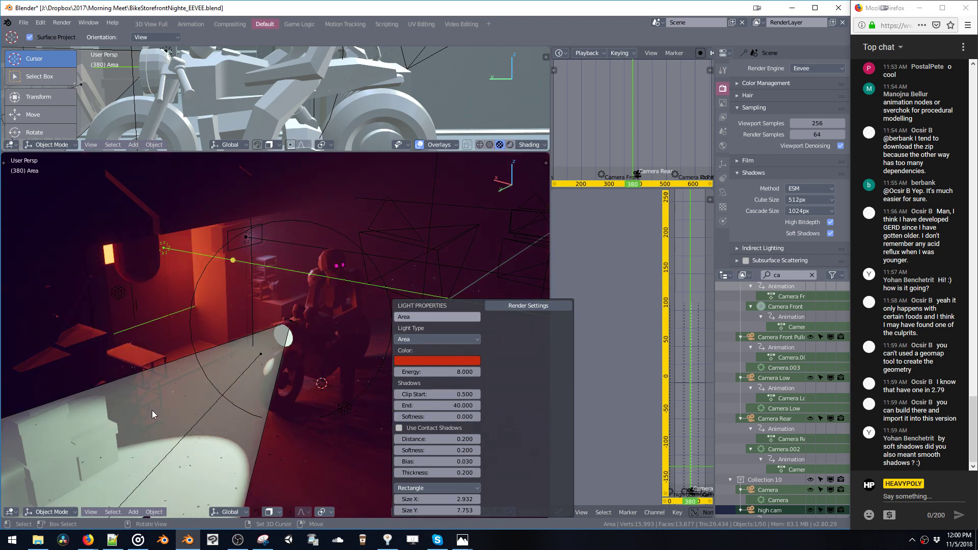
Step: Set the red area light's rectangle size to 0.910 in X and 0 in Y, and view the motorcycle's shadow
left_click_drag(448, 500, 304, 494)
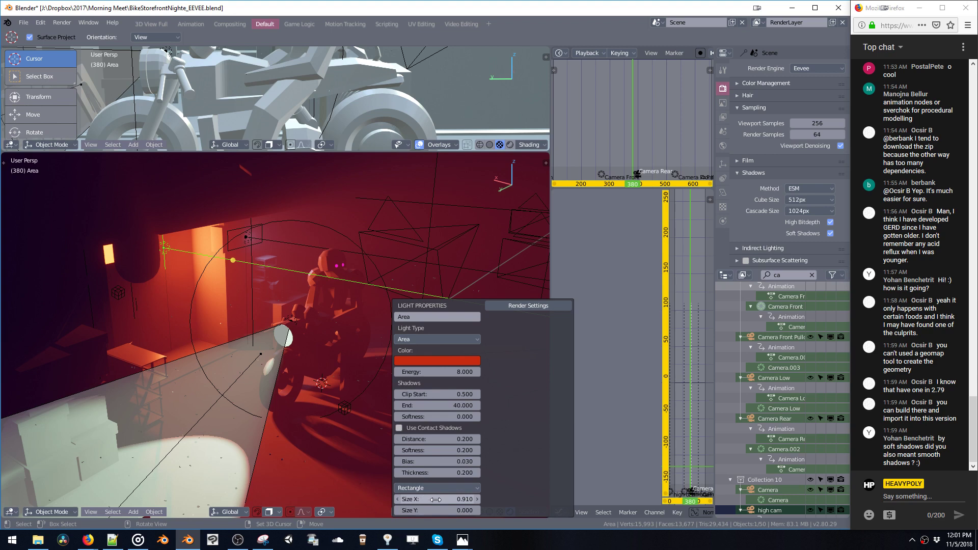
middle_click_drag(340, 383, 295, 341, "shift")
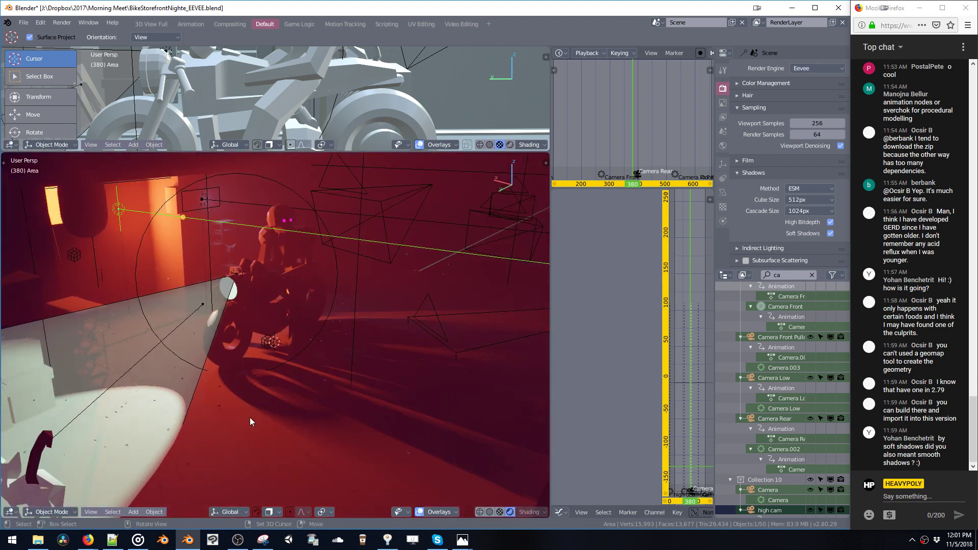
middle_click_drag(249, 417, 235, 396)
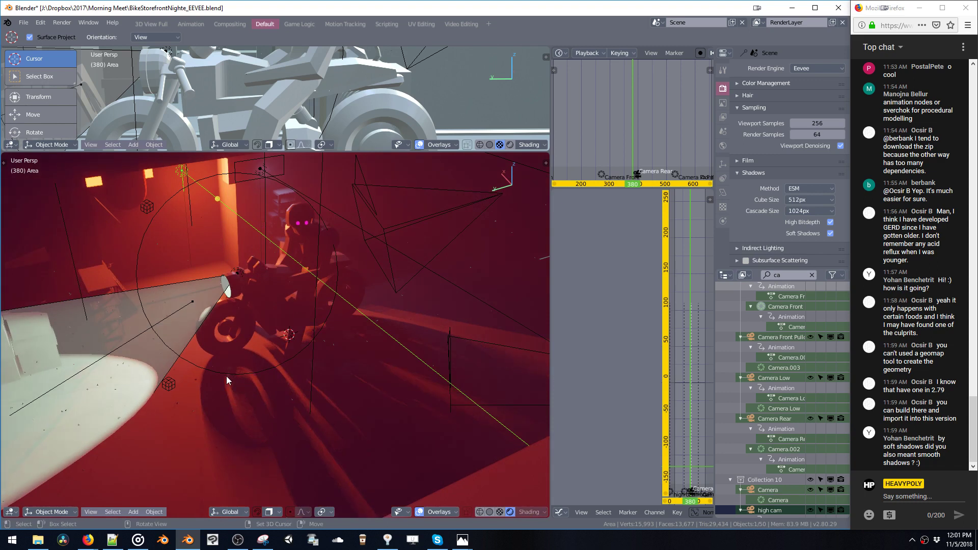
mouse_move(288, 374)
middle_mouse_down()
mouse_move(240, 372)
mouse_move(277, 373)
middle_mouse_up()
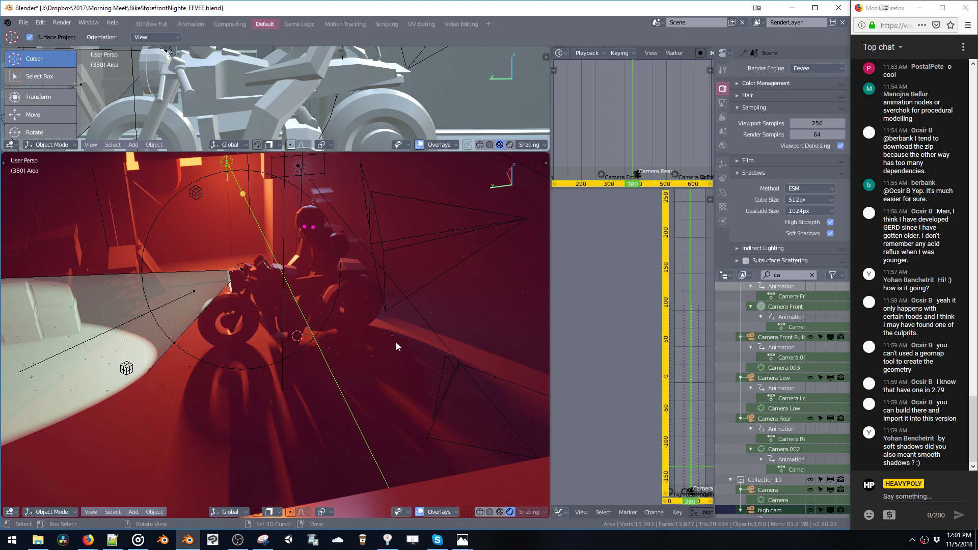
Step: Set the area light's Size Y to 1.666 and its Size X to 0
key("shift+v")
key("ctrl+shift+v")
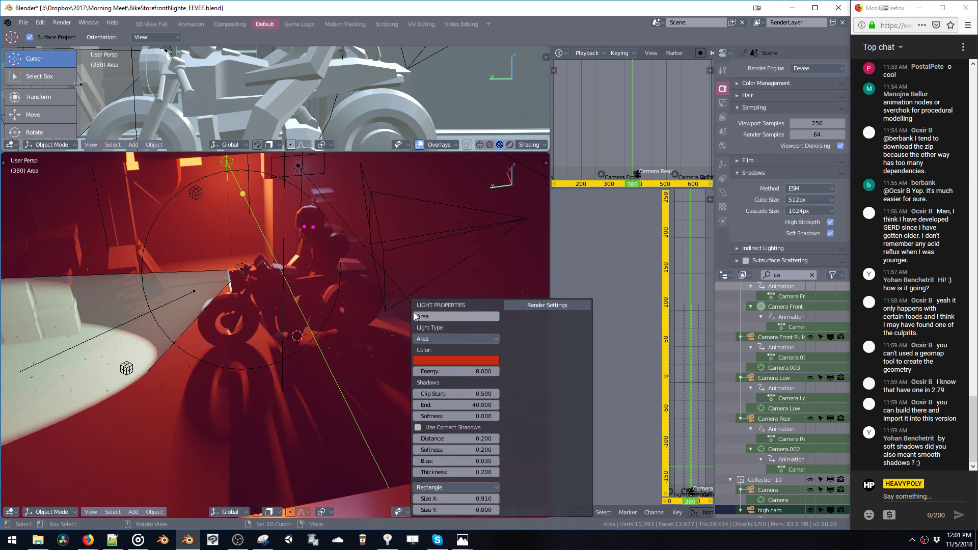
left_click_drag(462, 510, 507, 515)
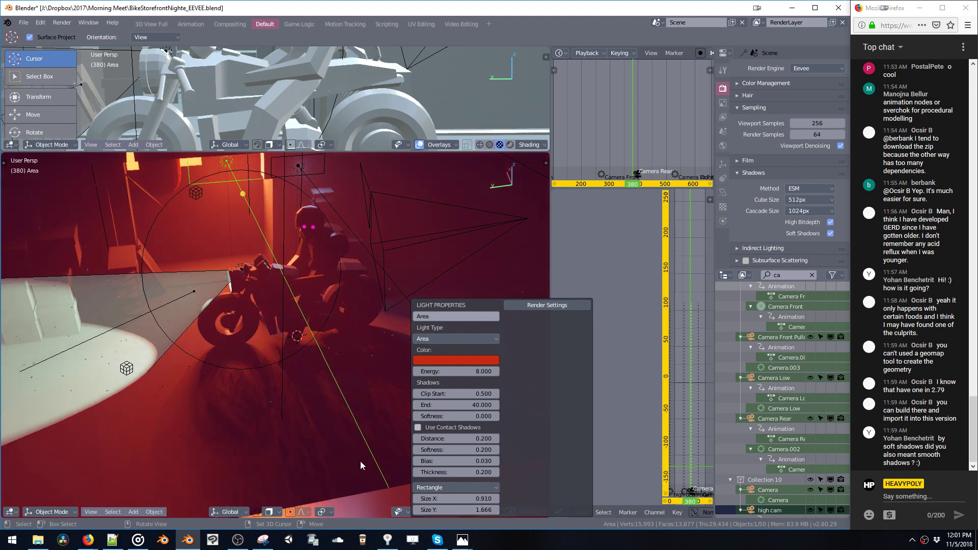
left_click_drag(454, 500, 404, 497)
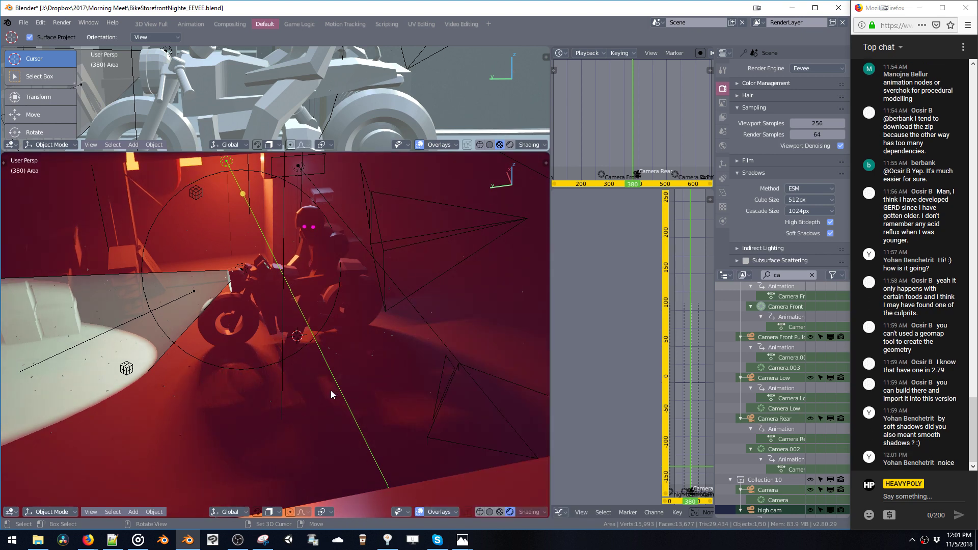
Step: View the motorcycle from behind and set the area light's size to 1.021 in X and 0.096 in Y
middle_click_drag(331, 390, 230, 378)
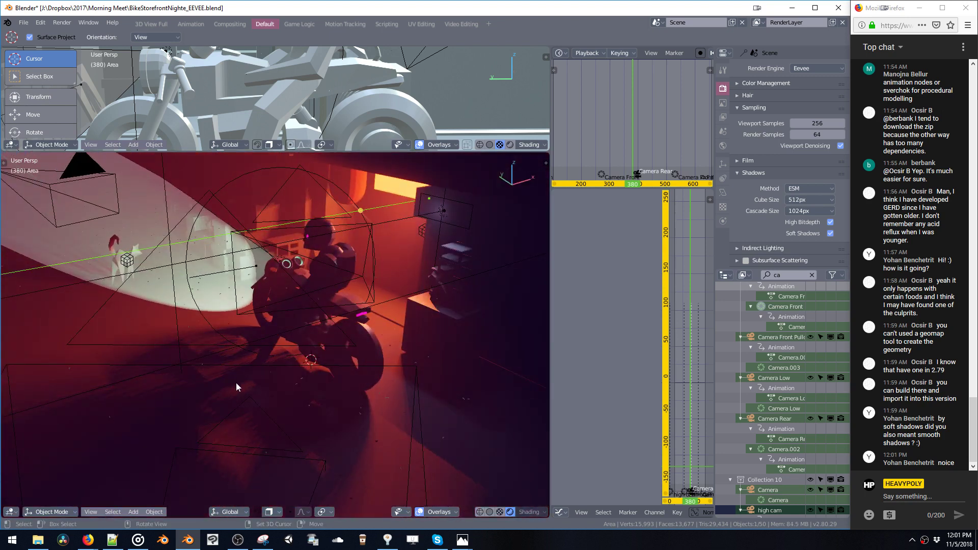
key("shift+v")
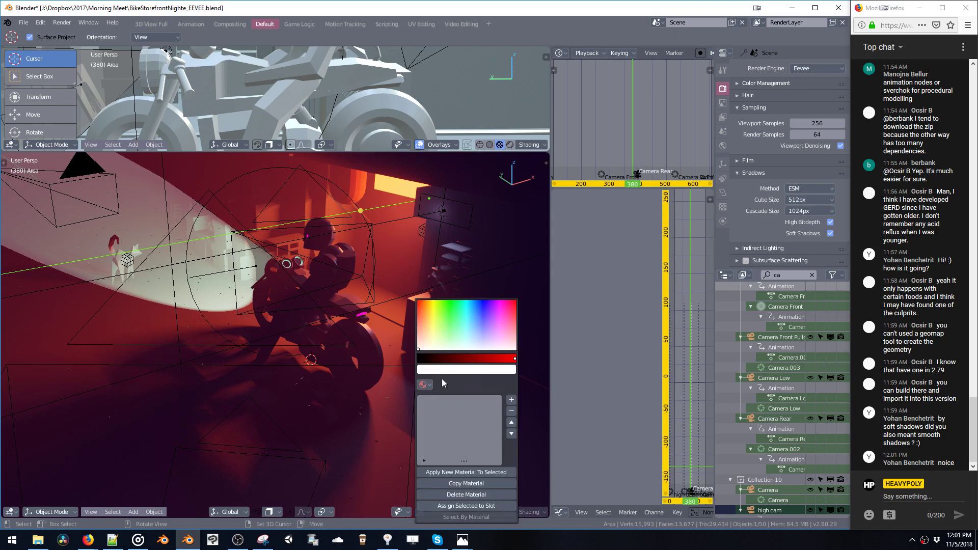
key("ctrl+shift+v")
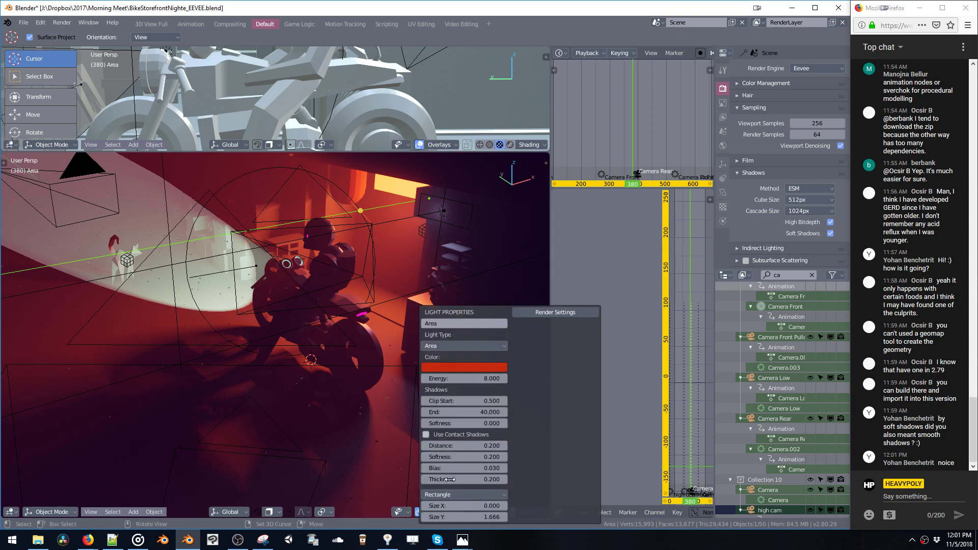
left_click_drag(458, 505, 484, 507)
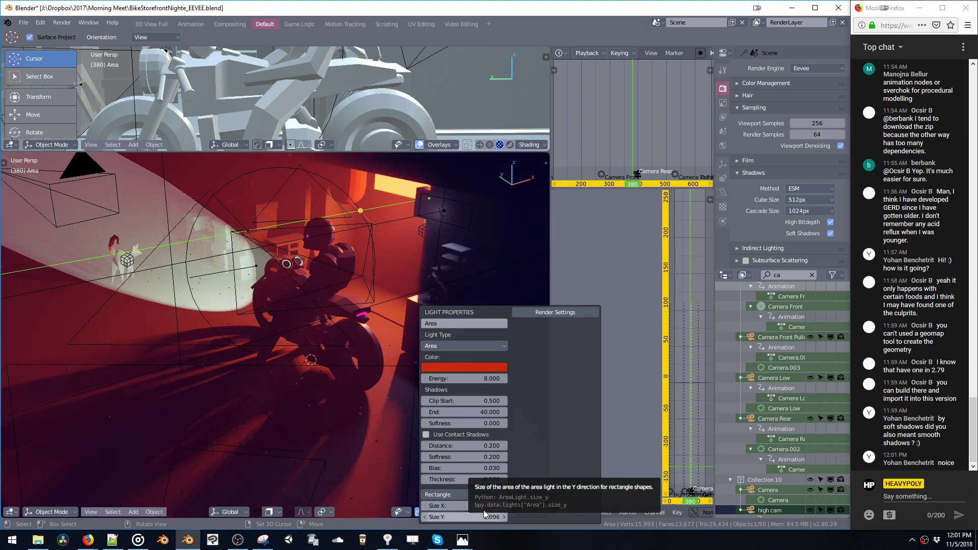
Step: Hide the viewport overlays and examine the shadows cast by the motorcycle from behind, from the front and close up
key("z")
key("shift+alt+z")
mouse_move(346, 329)
middle_mouse_down()
mouse_move(326, 315)
mouse_move(337, 290)
mouse_move(314, 295)
middle_mouse_up()
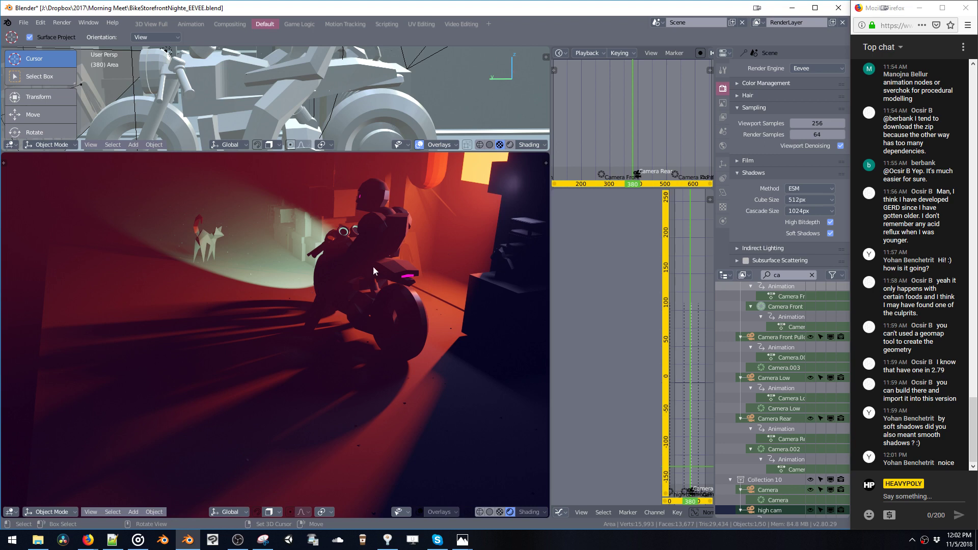
middle_click_drag(341, 258, 432, 283)
middle_click_drag(323, 271, 315, 313)
scroll(312, 308, "up", 5)
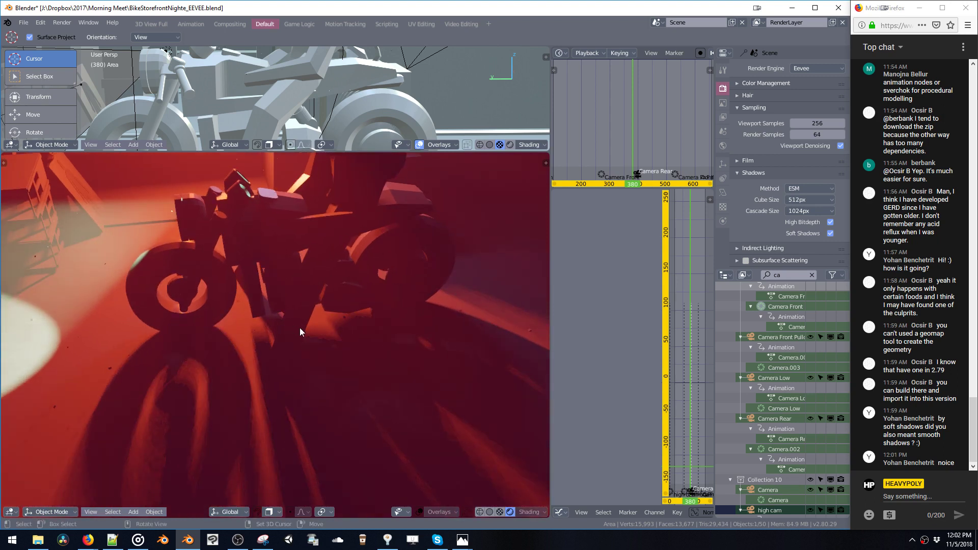
scroll(299, 328, "down", 5)
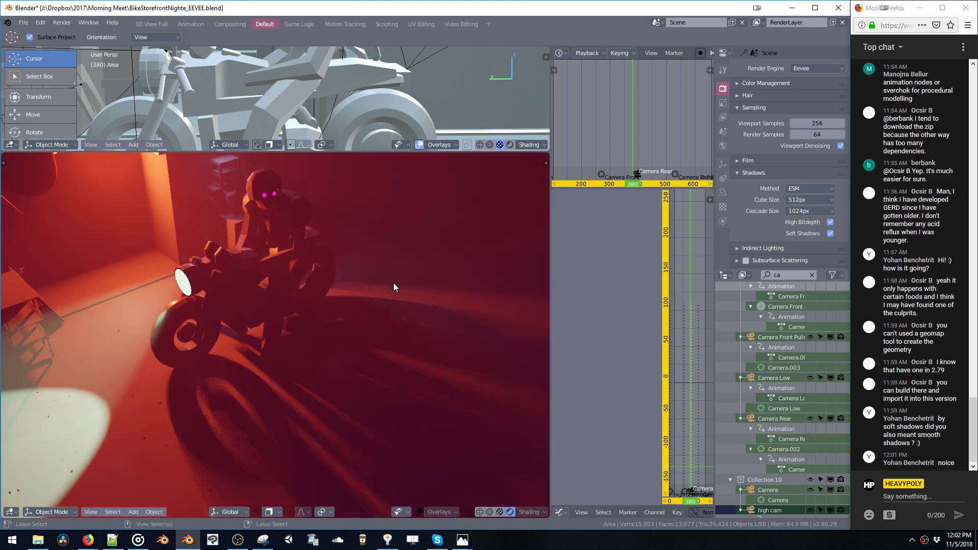
Step: Disable Soft Shadows to compare the hard shadow below the motorcycle, and enable the option again
key("ctrl+shift+v")
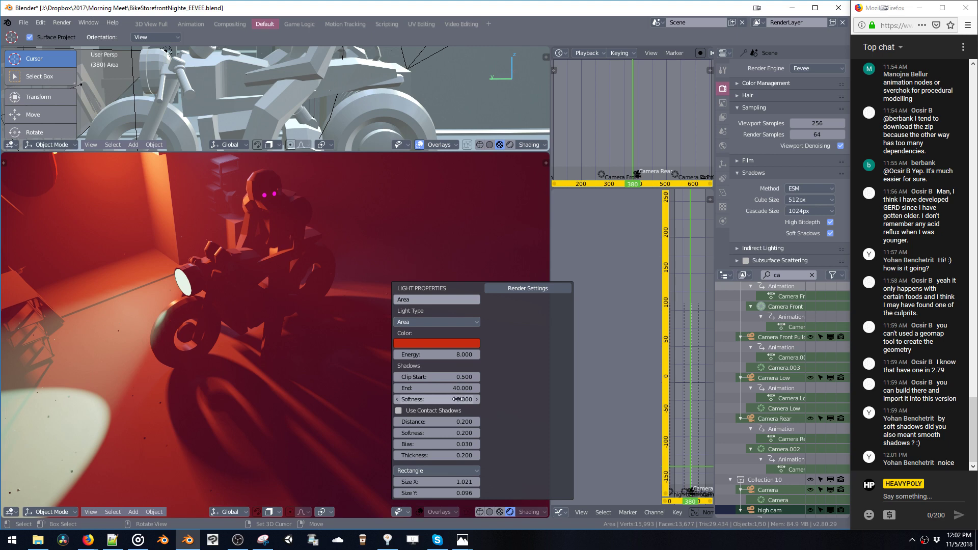
left_click_drag(458, 399, 378, 395)
left_click(831, 233)
middle_click_drag(384, 353, 222, 266)
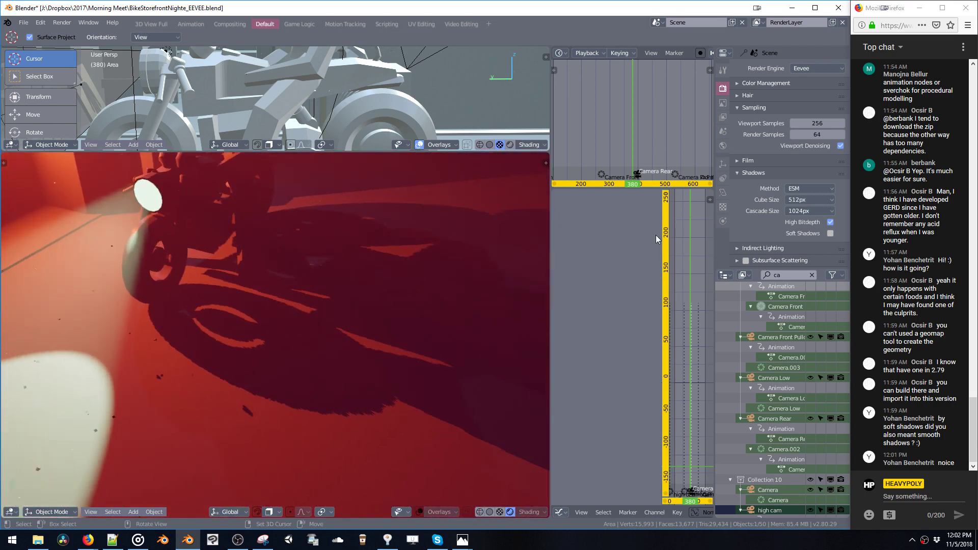
left_click(830, 234)
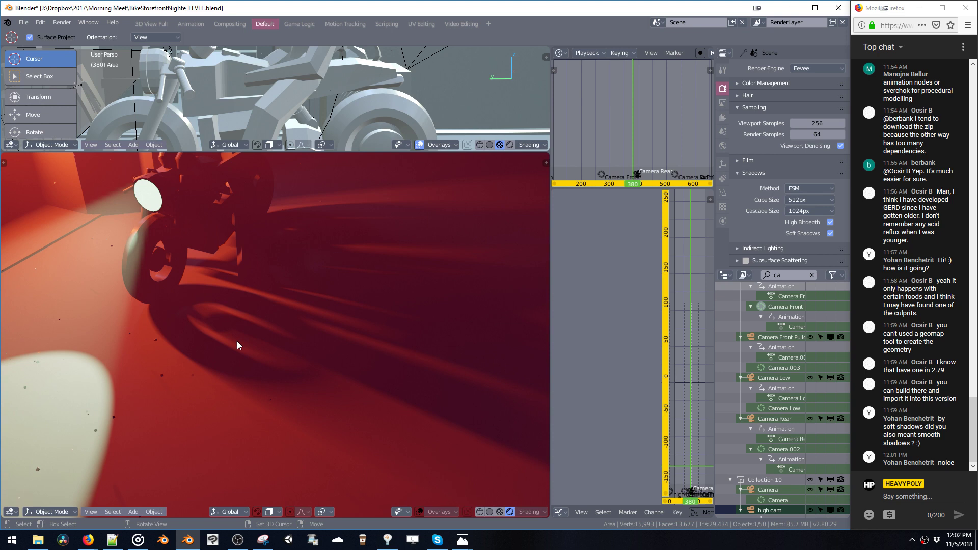
middle_click_drag(278, 252, 215, 267)
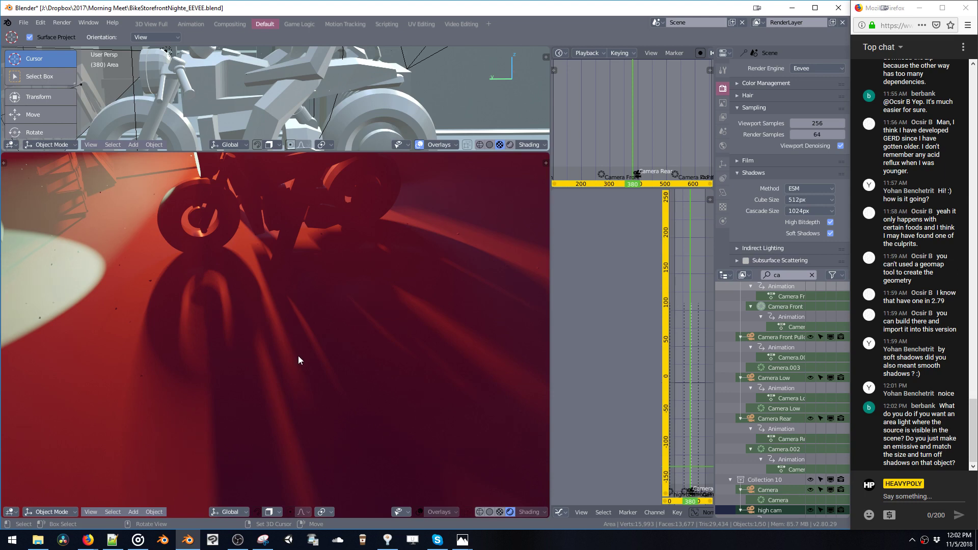
Step: View the scene through the active camera, move the current frame to 455, and return to a free view of the motorcycle
key("grave")
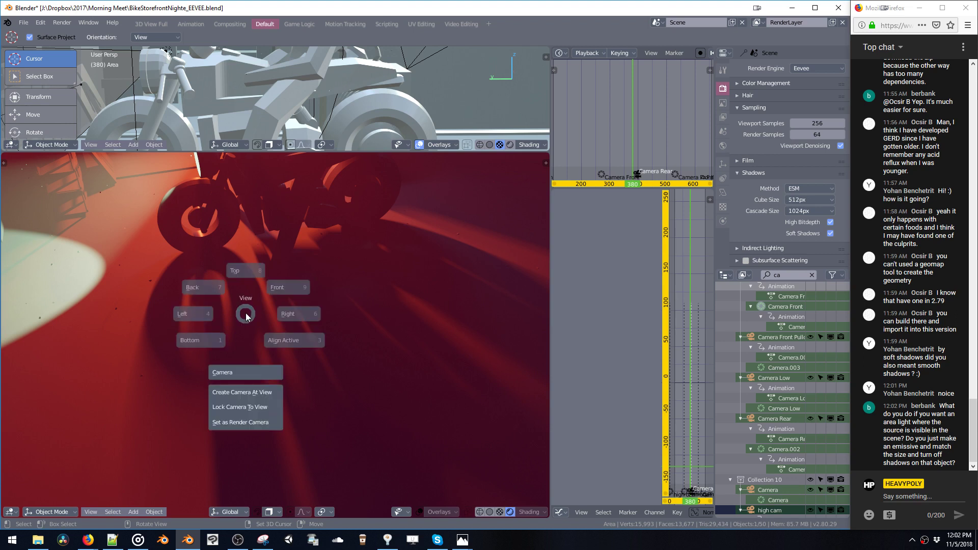
left_click(240, 369)
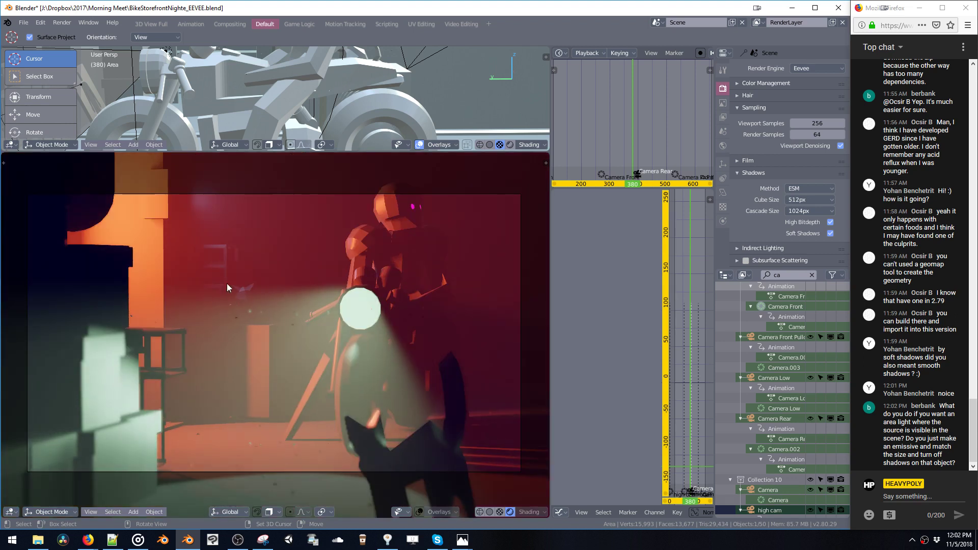
left_click_drag(604, 148, 652, 136)
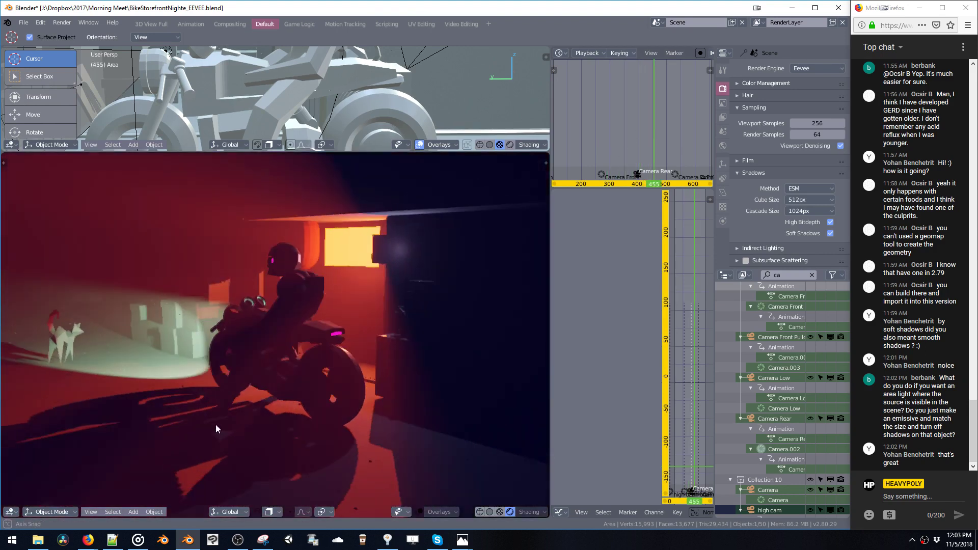
middle_click_drag(215, 423, 368, 322)
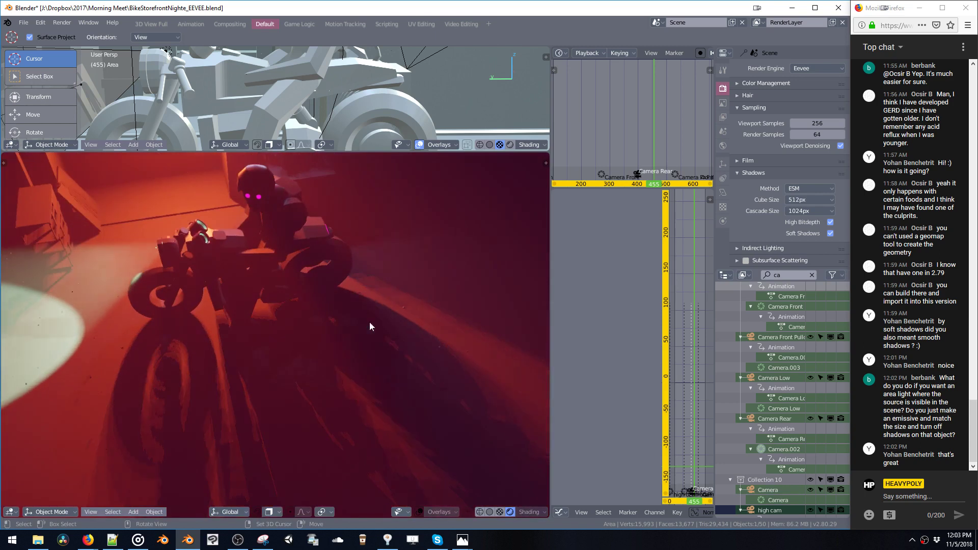
Step: Disable Soft Shadows, test the area light's shadow Softness at 47.054, and lower the softness again
right_click(436, 260)
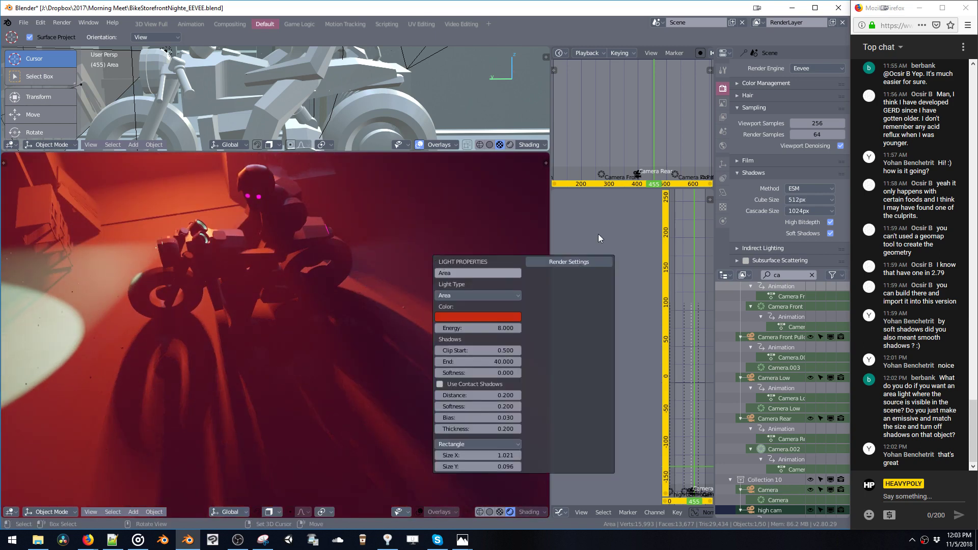
left_click(830, 233)
right_click(384, 295)
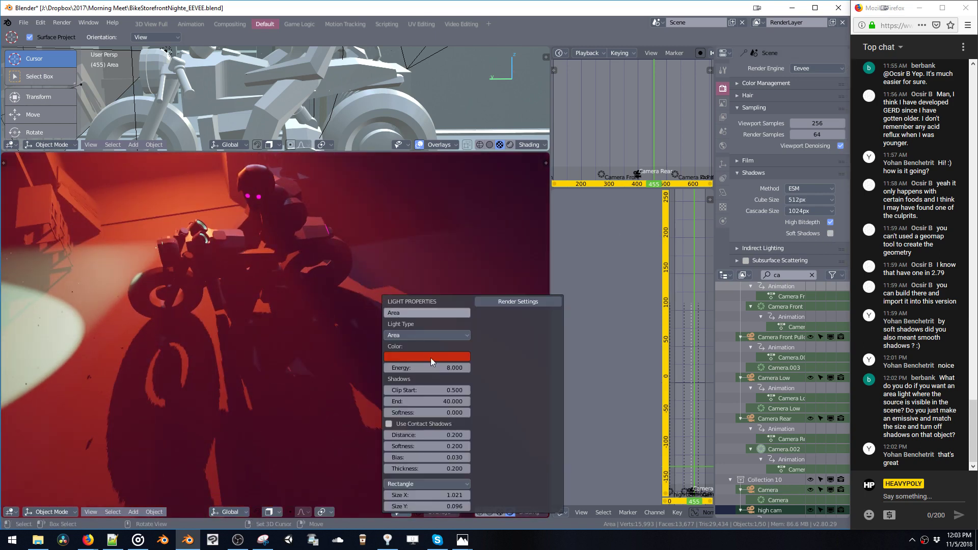
left_click_drag(461, 415, 512, 415)
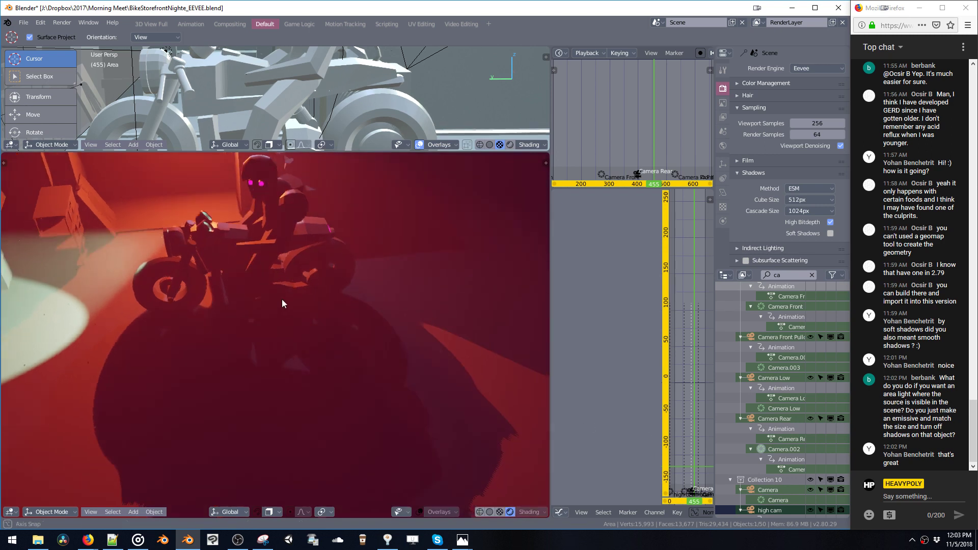
middle_click_drag(282, 299, 304, 309)
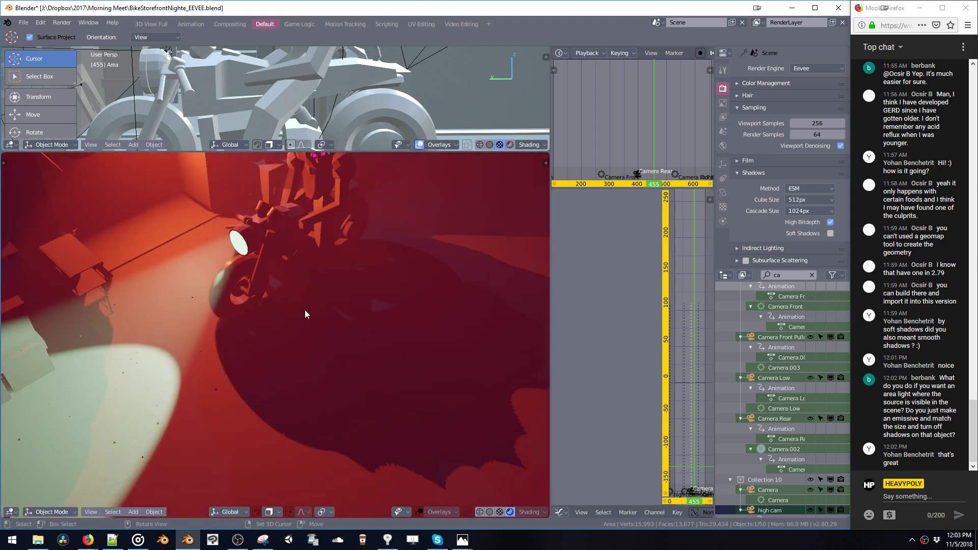
middle_click_drag(233, 320, 234, 317)
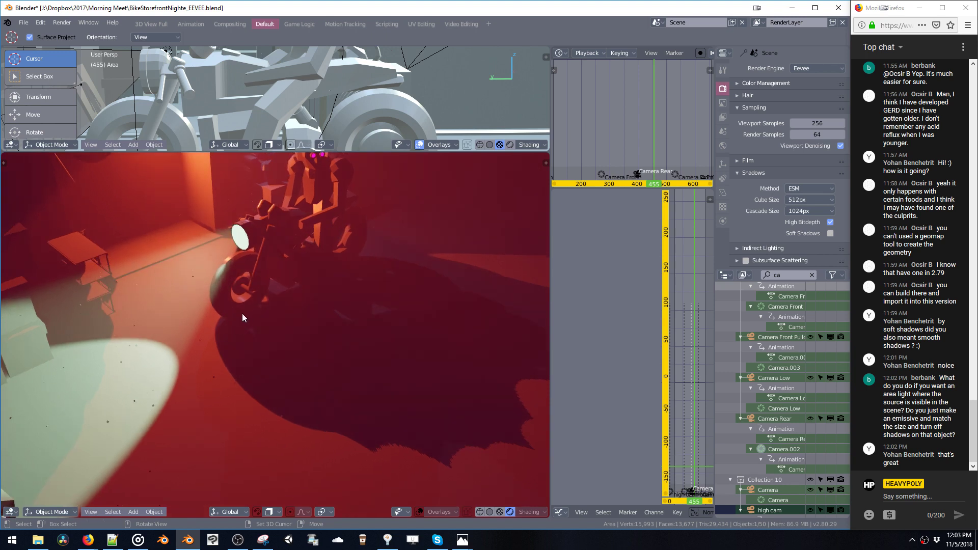
key("v")
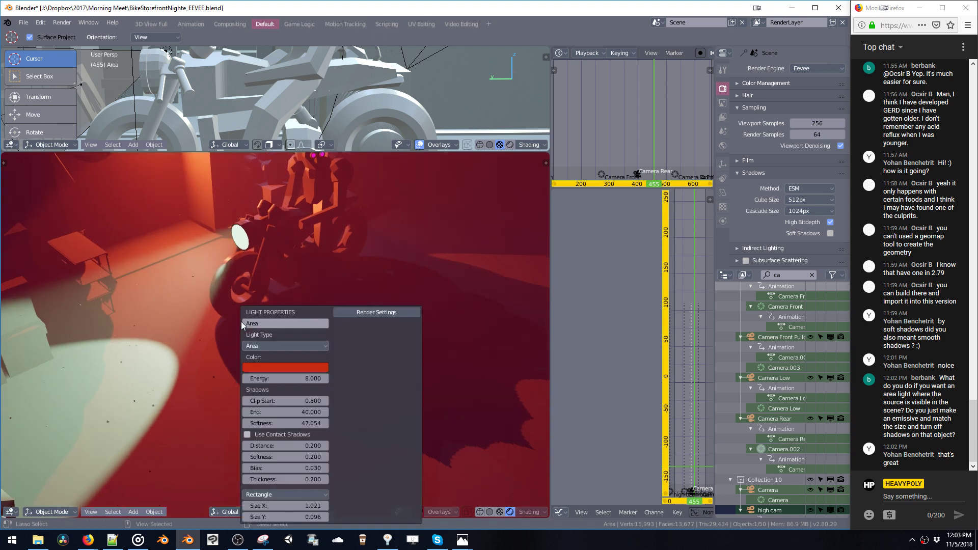
left_click_drag(286, 422, 117, 420)
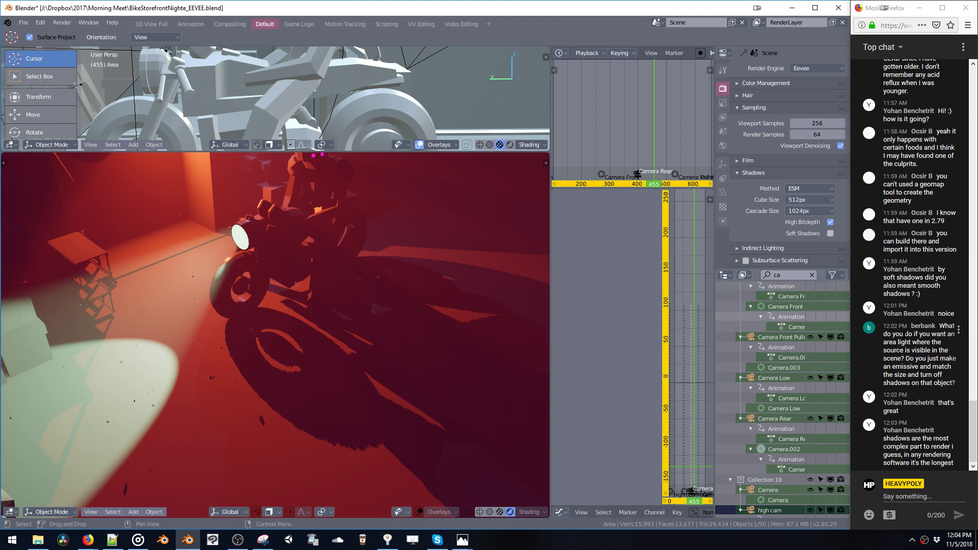
Step: Highlight the chat question about visible area light sources and inspect the glowing wall panel beside the area light, including in Edit Mode
left_click_drag(904, 335, 936, 375)
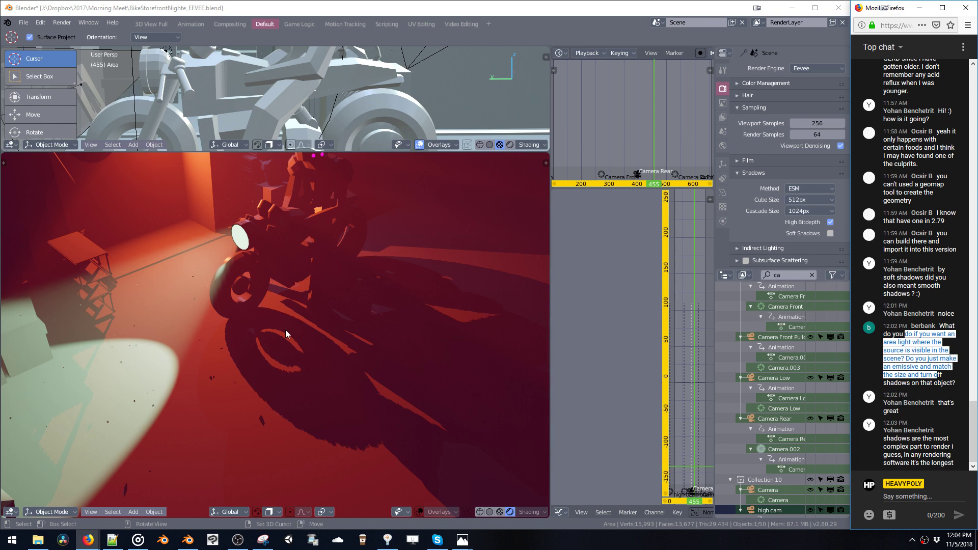
middle_click_drag(370, 281, 347, 281)
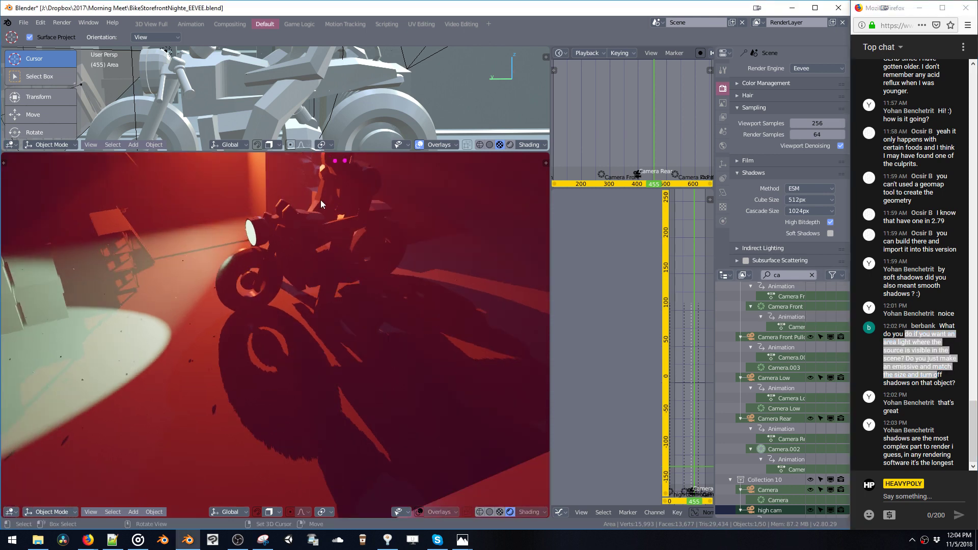
mouse_move(320, 200)
middle_mouse_down()
mouse_move(374, 395)
mouse_move(349, 343)
mouse_move(333, 348)
mouse_move(347, 354)
mouse_move(364, 286)
mouse_move(372, 294)
mouse_move(328, 258)
mouse_move(258, 266)
mouse_move(394, 207)
middle_mouse_up()
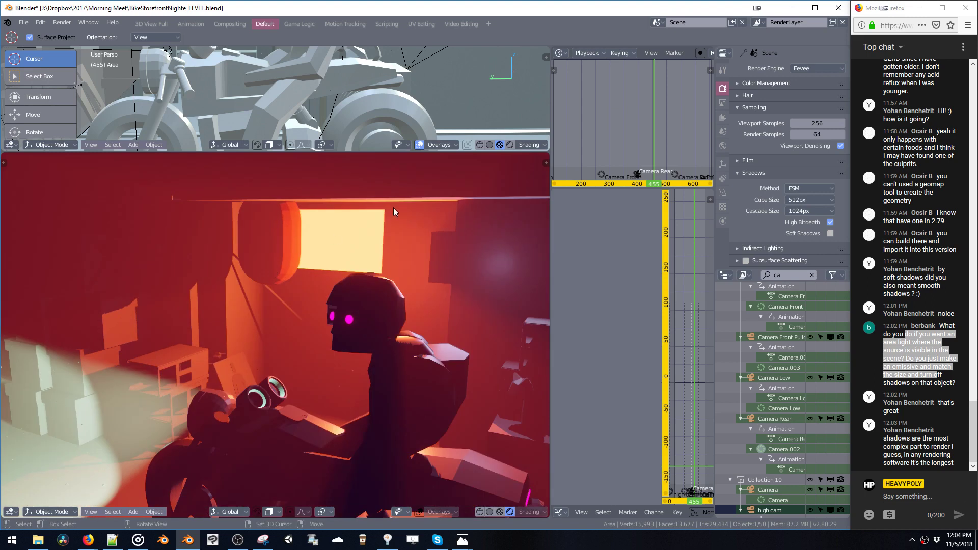
key("z")
left_click(441, 258)
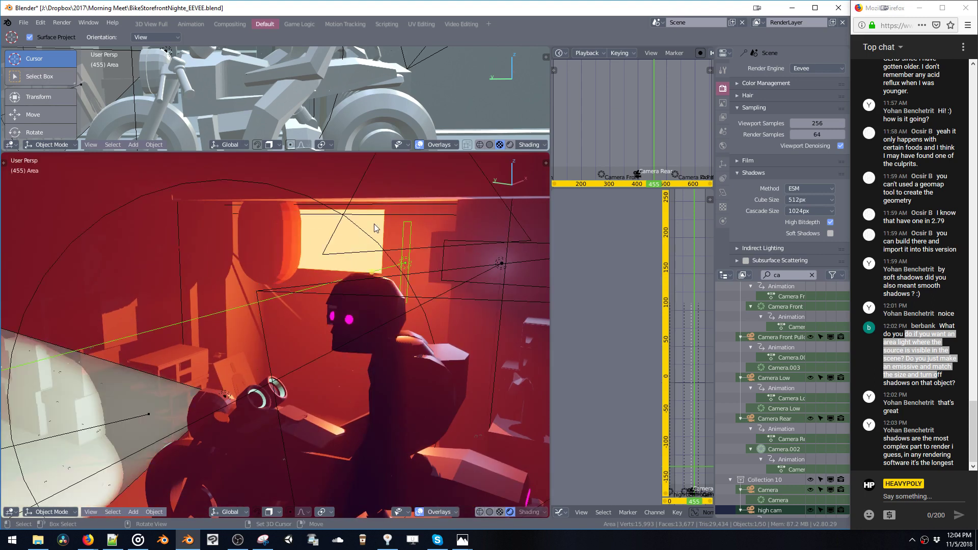
left_click(376, 228)
key("Tab")
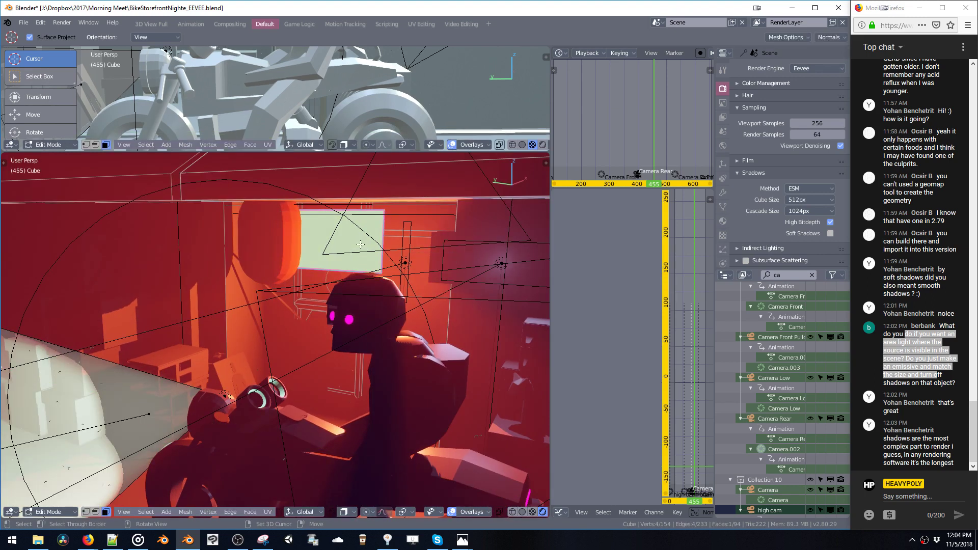
middle_click_drag(360, 244, 421, 265)
key("Tab")
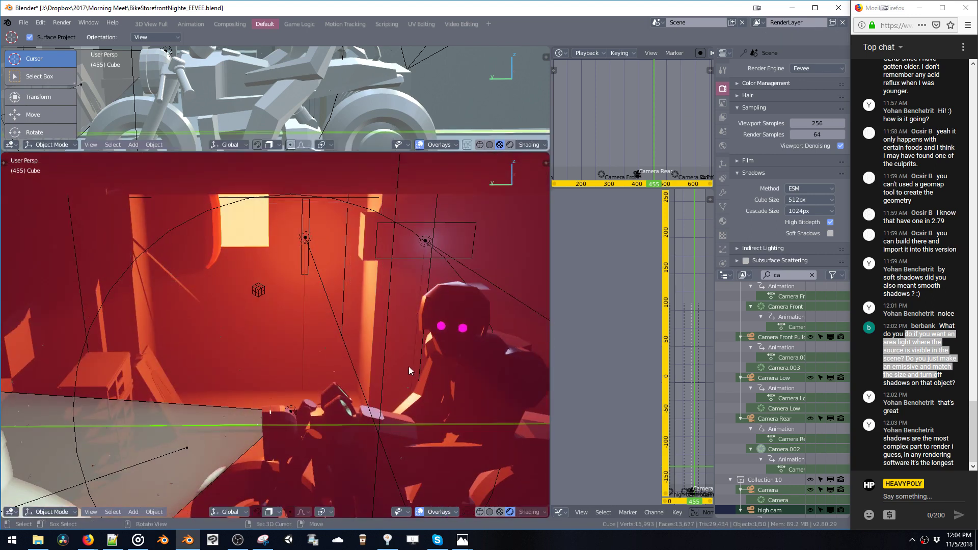
Step: Enable Soft Shadows again and hide the viewport overlays around the motorcycle
middle_click_drag(409, 366, 381, 287)
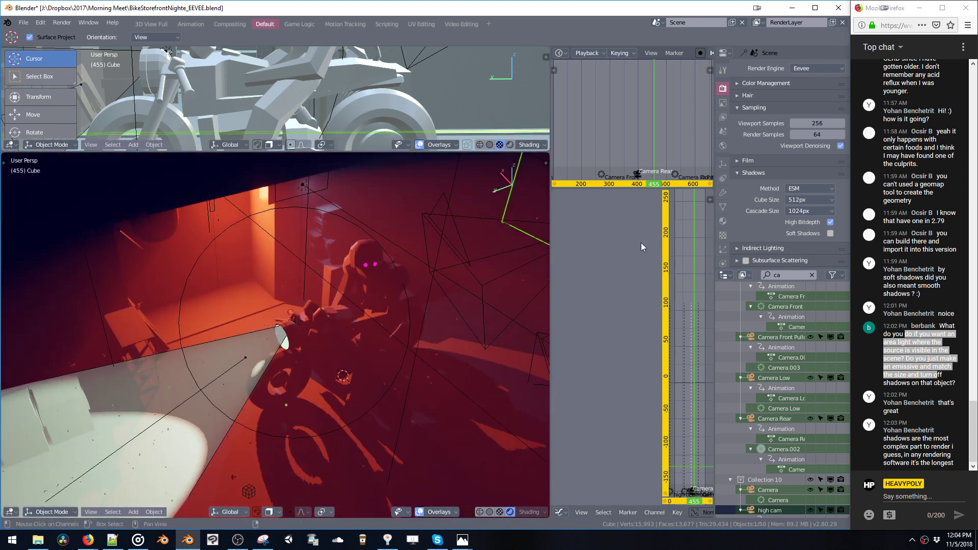
left_click(830, 233)
middle_click_drag(319, 356, 323, 284)
key("shift+alt+z")
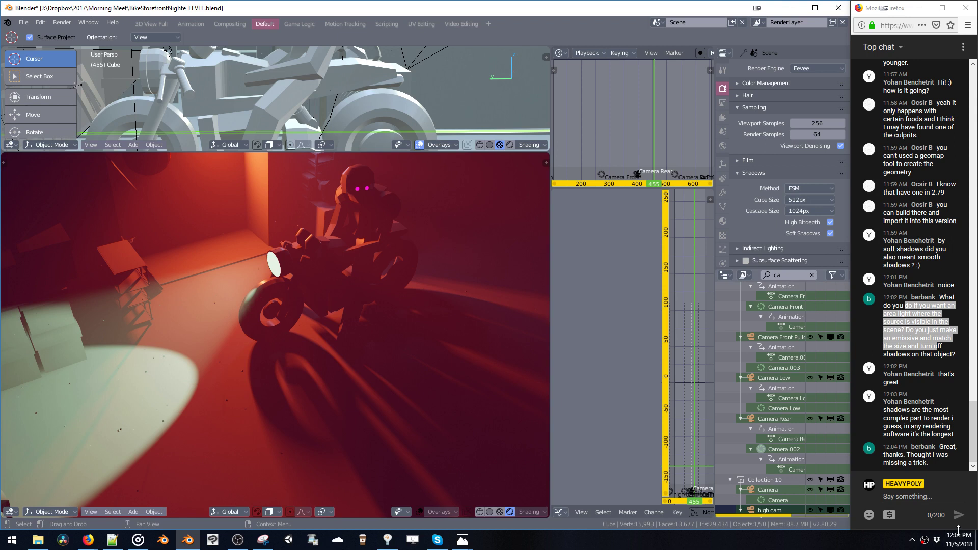
Step: Switch to the streaming software and request to stop the live stream
right_click(924, 541)
left_click(890, 500)
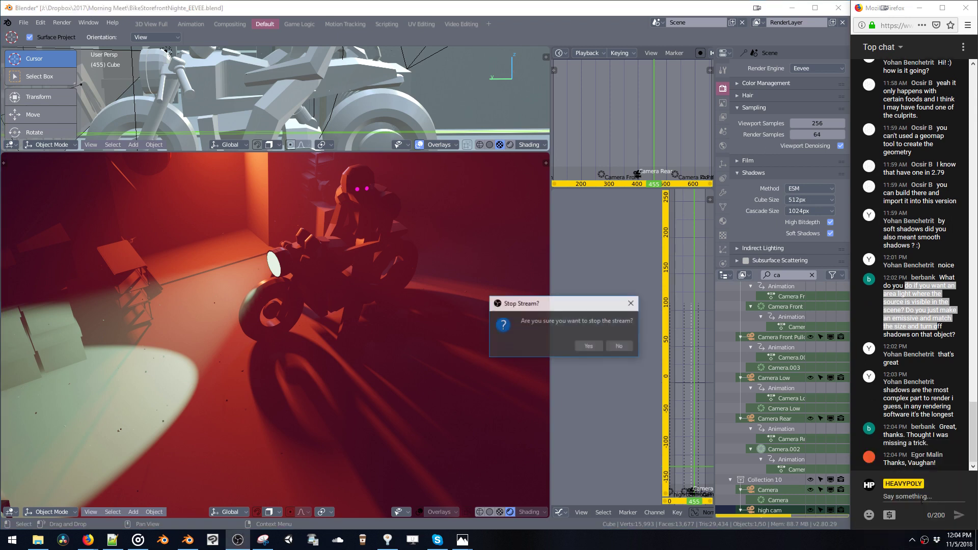